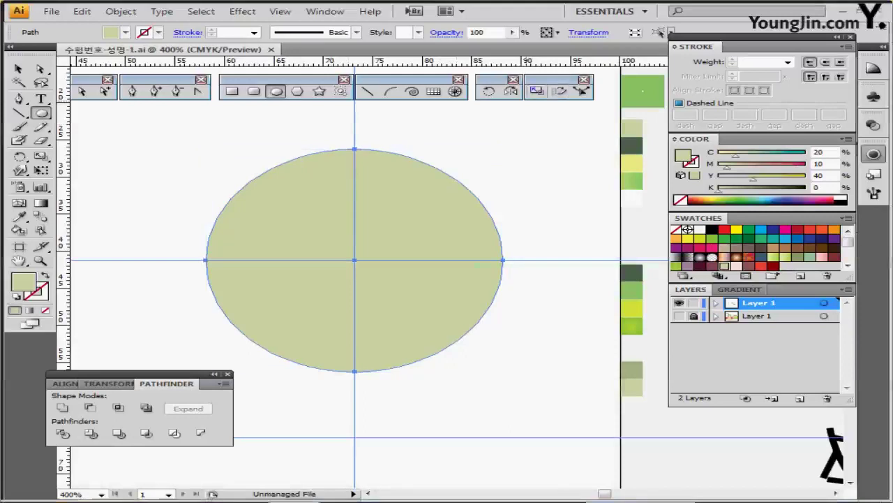
- Make a 95% uniformly scaled copy of the outer ellipse and fill it with the dark green sample colour
double_click(536, 91)
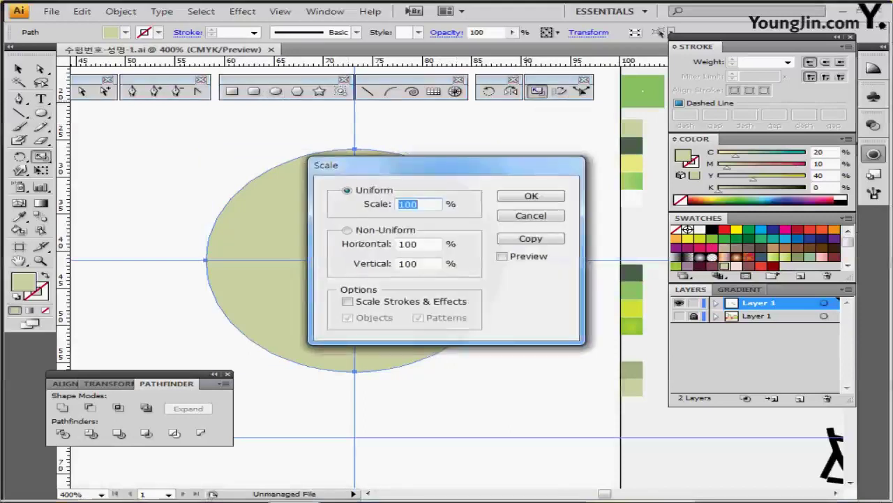
type("95")
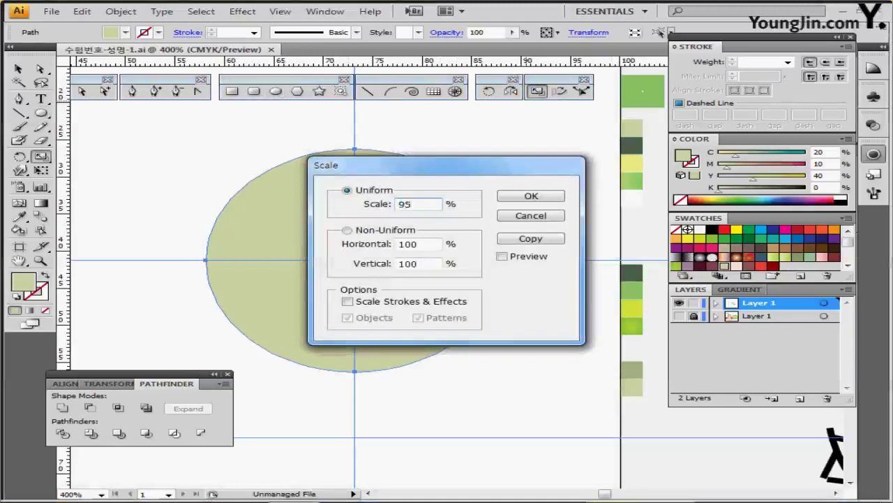
left_click(530, 238)
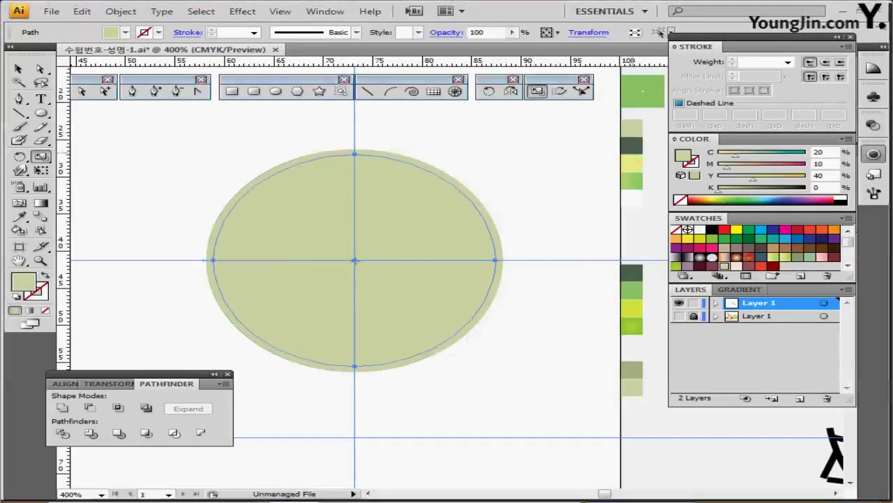
key("i")
left_click(636, 145)
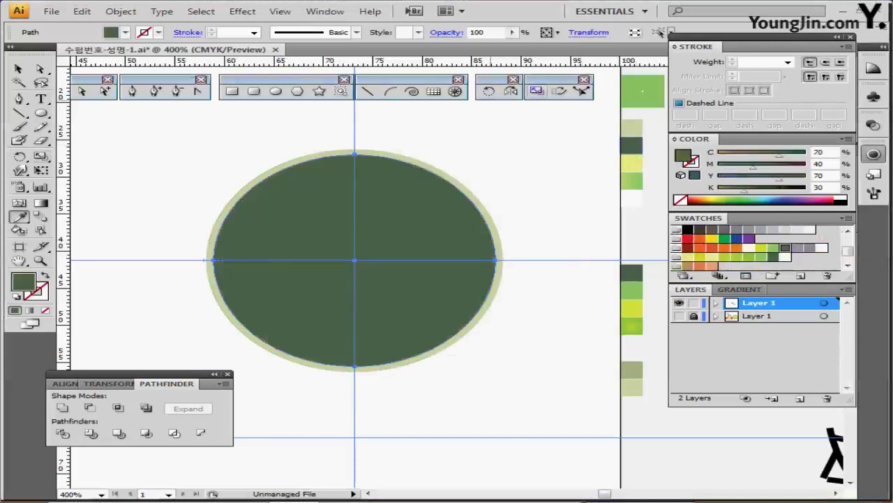
- Make a 93% uniformly scaled copy of the dark green ellipse and fill it with the light yellow sample colour
double_click(537, 91)
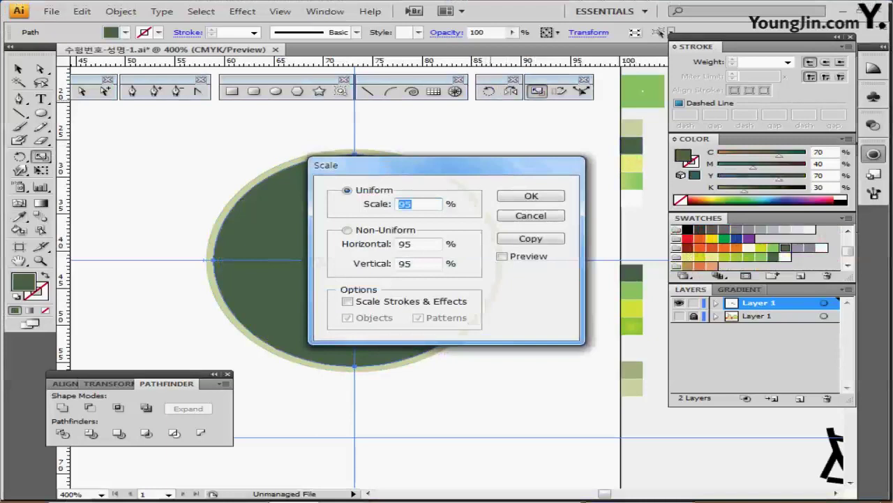
type("92")
key("BackSpace")
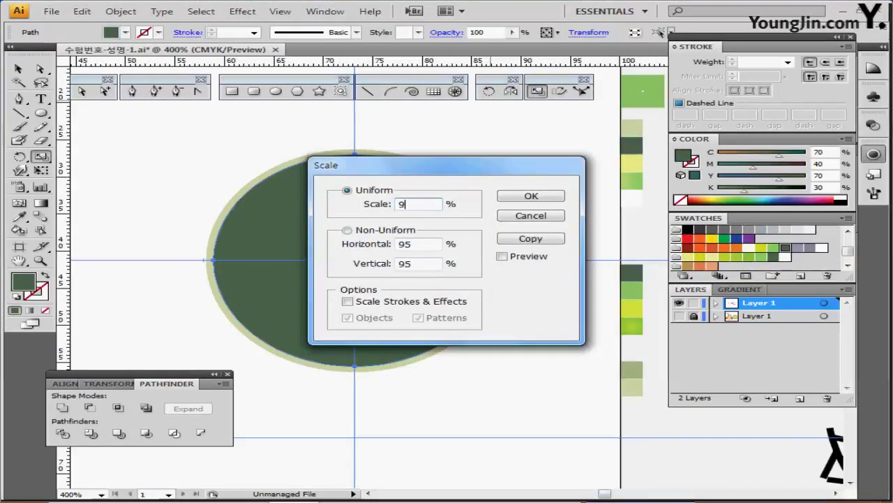
type("3")
left_click(530, 239)
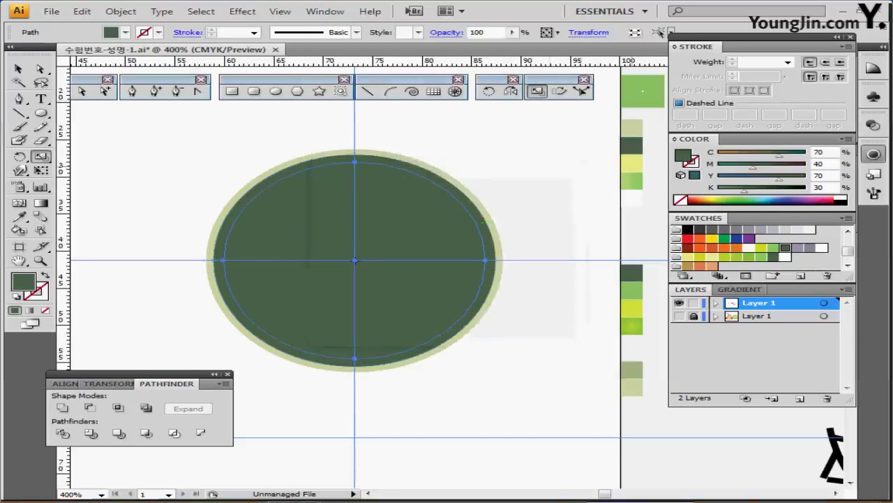
key("i")
left_click(631, 163)
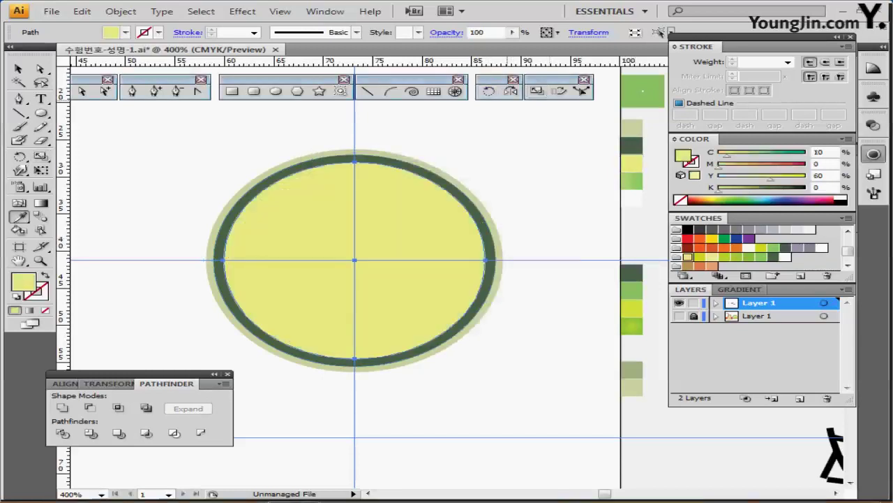
- Make a 50% uniformly scaled copy of the yellow ellipse and fill it with the sampled green gradient
double_click(537, 91)
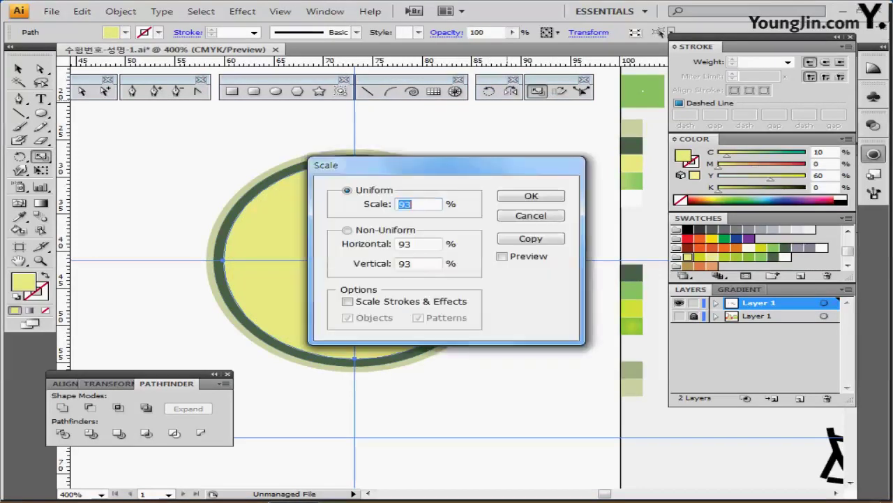
type("50")
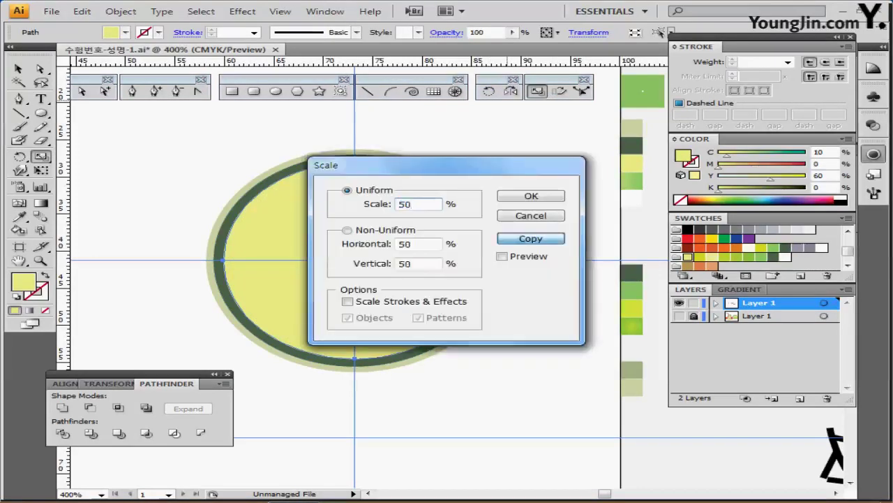
left_click(530, 238)
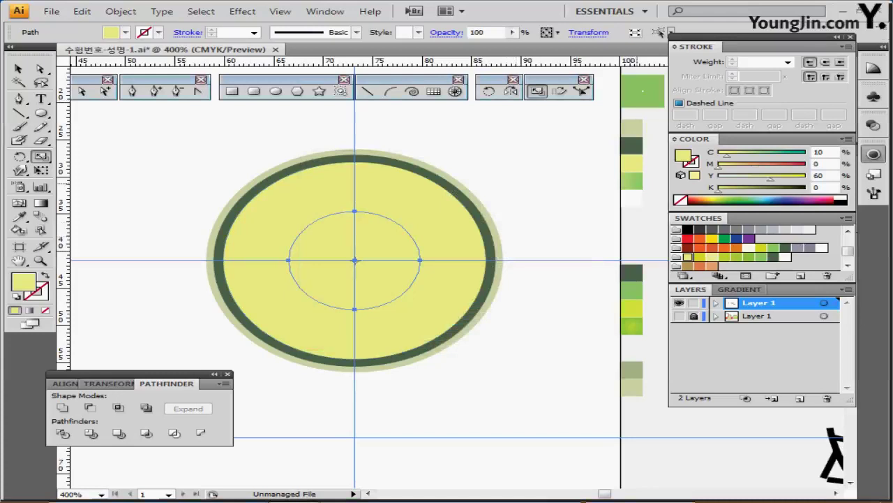
key("i")
left_click(636, 183)
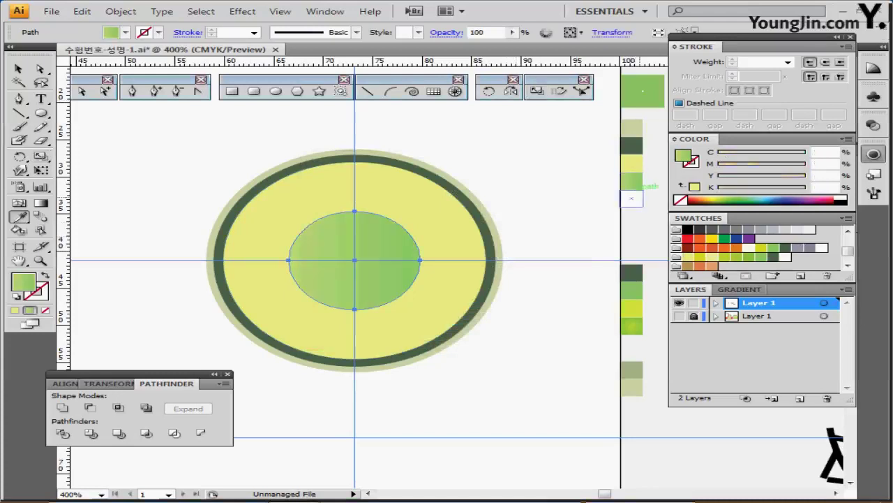
- Set the inner ellipse's linear gradient stops to C30 M0 Y70 K0 and C50 M0 Y80 K0, with an angle of 90°
left_click(743, 289)
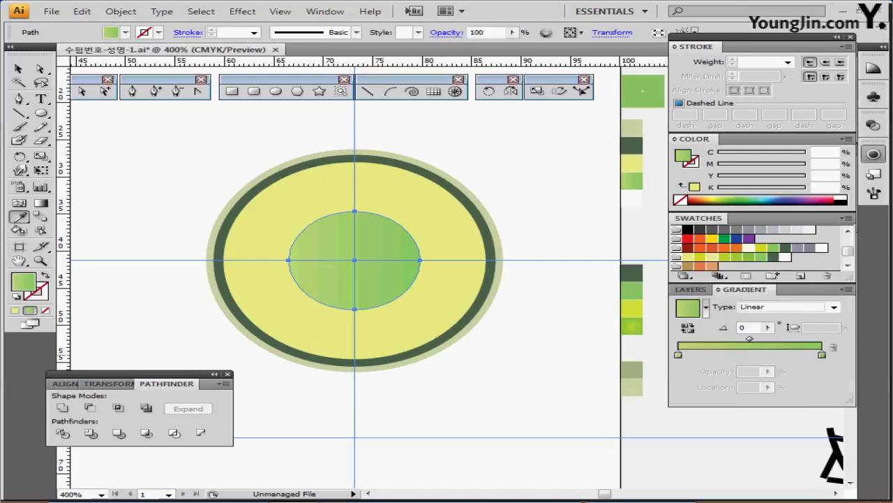
double_click(679, 355)
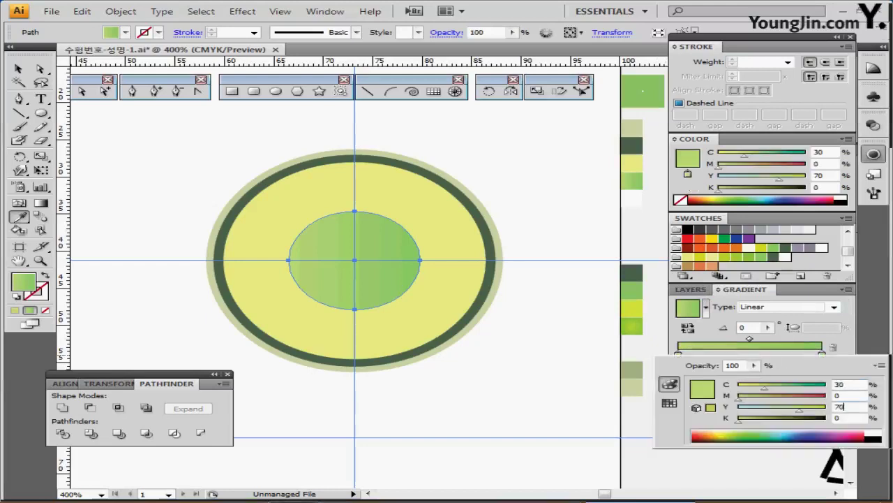
key("Escape")
double_click(822, 355)
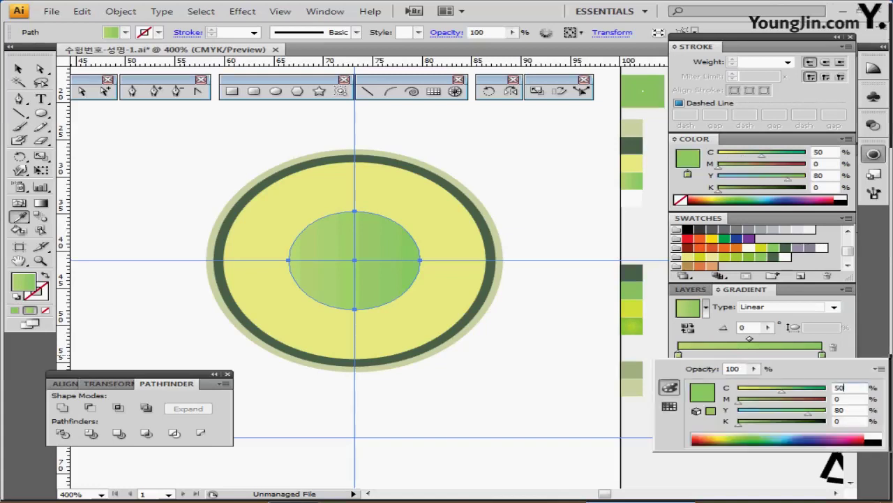
key("Return")
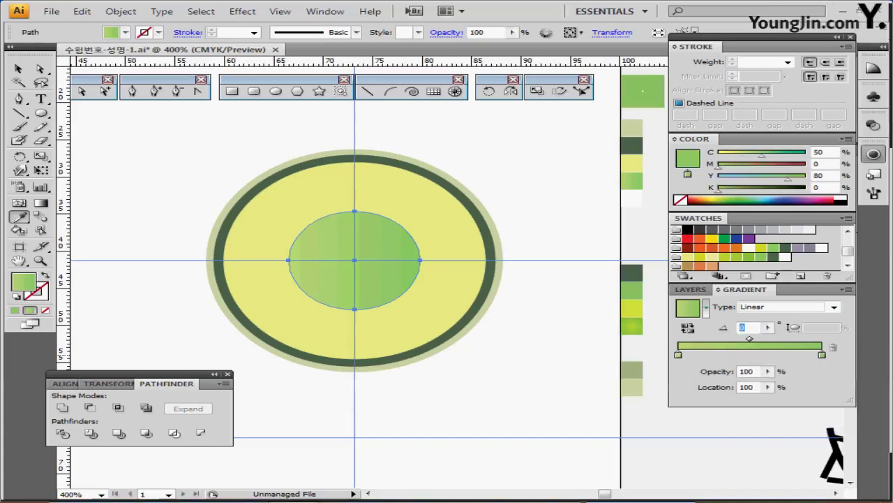
type("90")
key("Return")
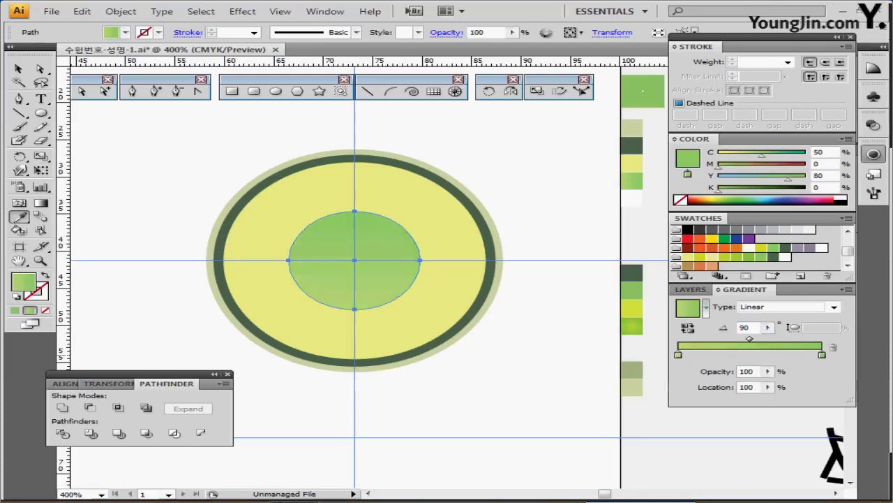
- Create a small ellipse 0.7 mm wide and 2 mm high on the green gradient ellipse, using the dark green fill
left_click(491, 278, "ctrl")
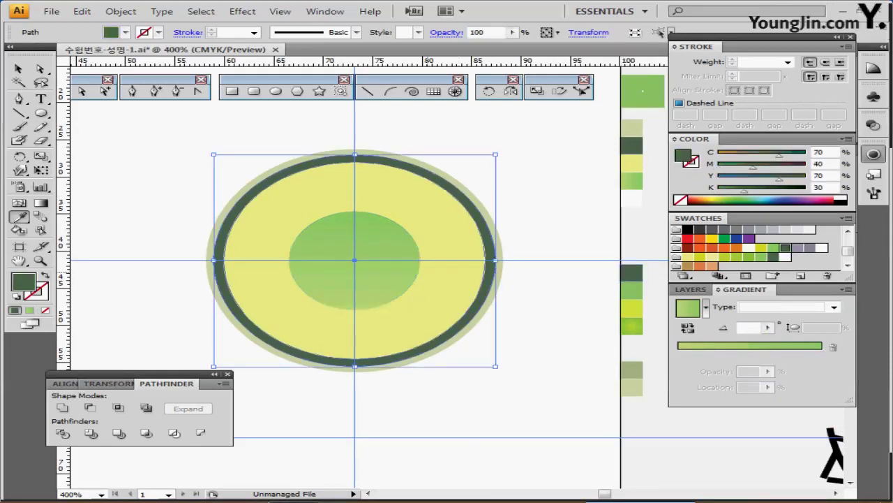
left_click(406, 278, "ctrl")
left_click(428, 293, "ctrl")
left_click_drag(461, 254, 439, 278)
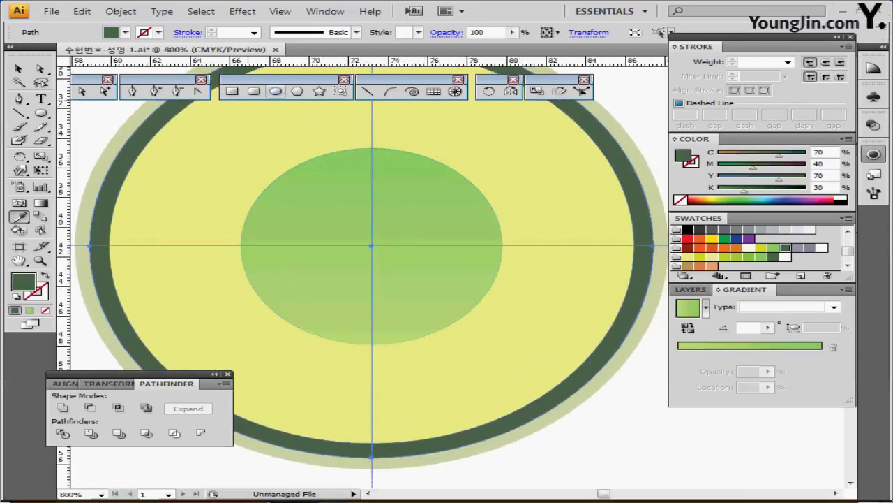
left_click(276, 92)
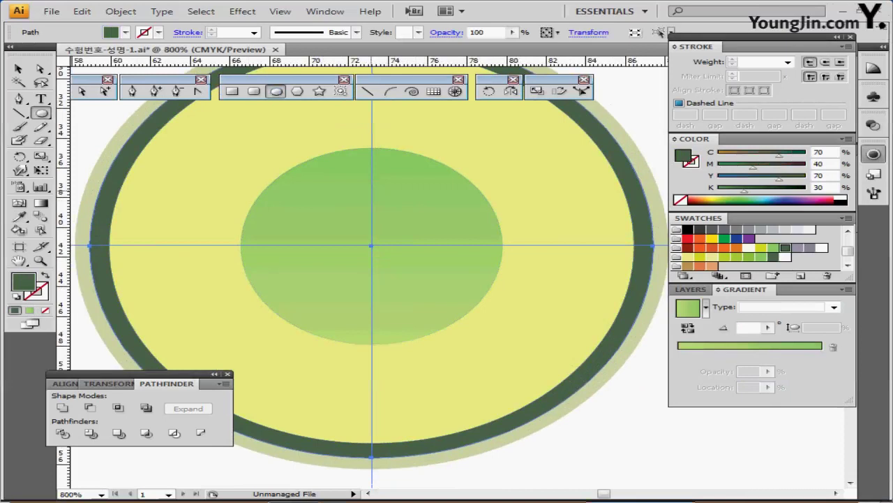
left_click(372, 245, "alt")
key("Tab")
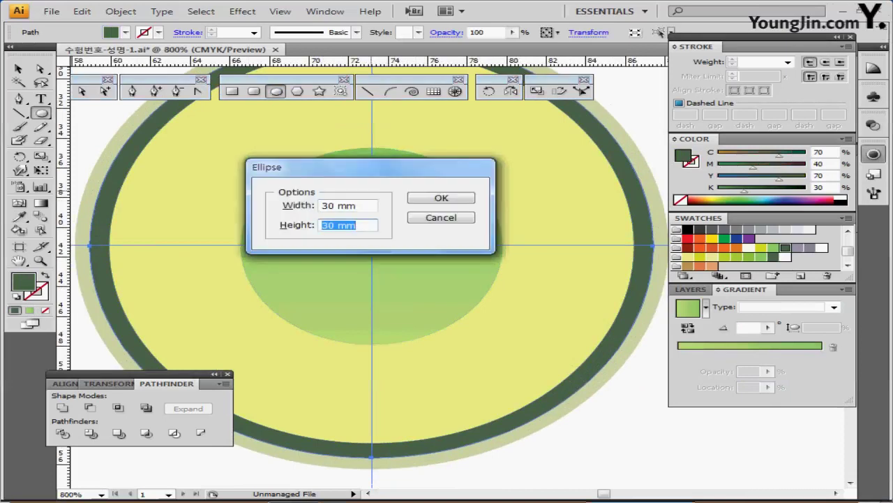
key("shift+Tab")
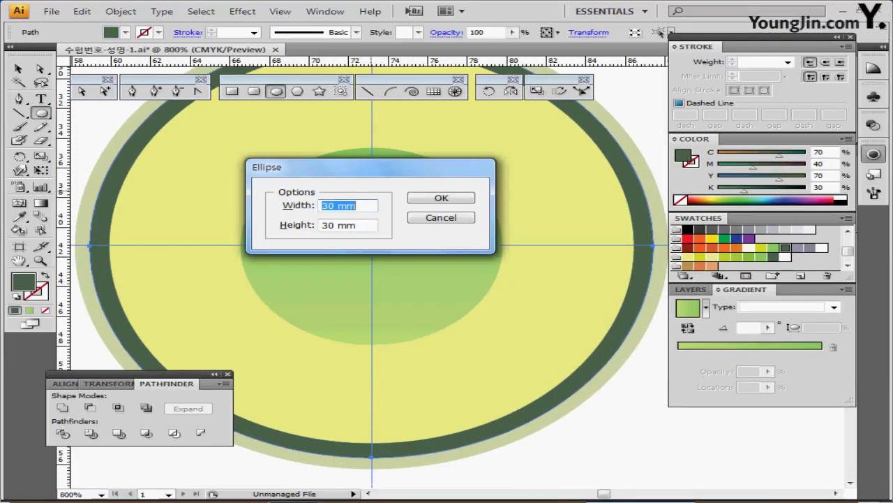
type(".7")
key("Tab")
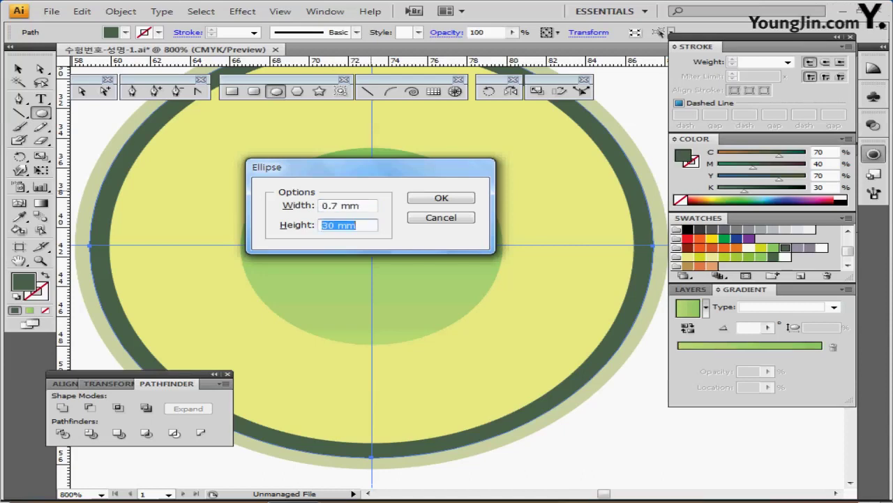
type("2")
key("Return")
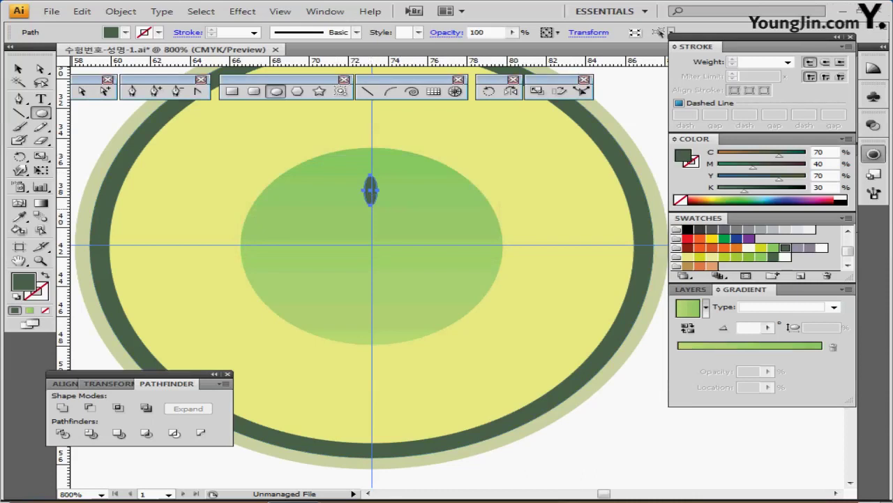
- Fill the small ellipse with white and centre it on the vertical guide near the green ellipse's upper edge
left_click(841, 198)
left_click(413, 213, "ctrl")
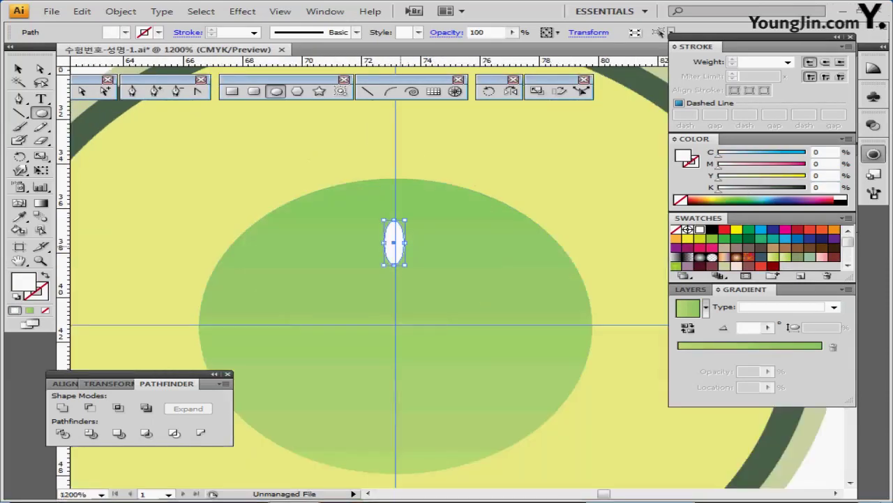
left_click_drag(394, 242, 397, 226)
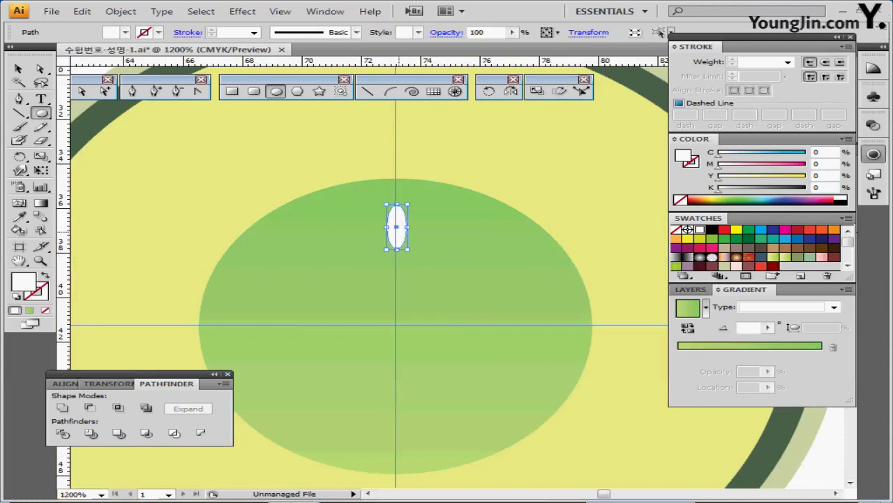
key("Left")
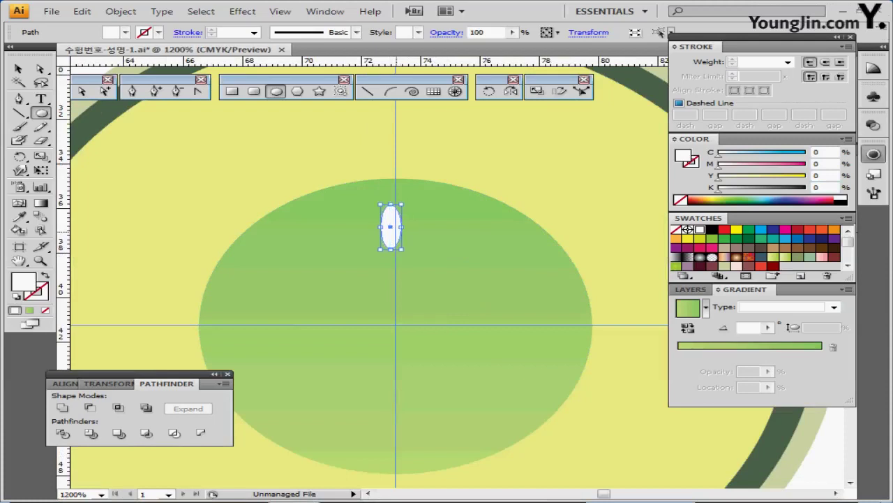
key("Right")
key("Right")
key("Right")
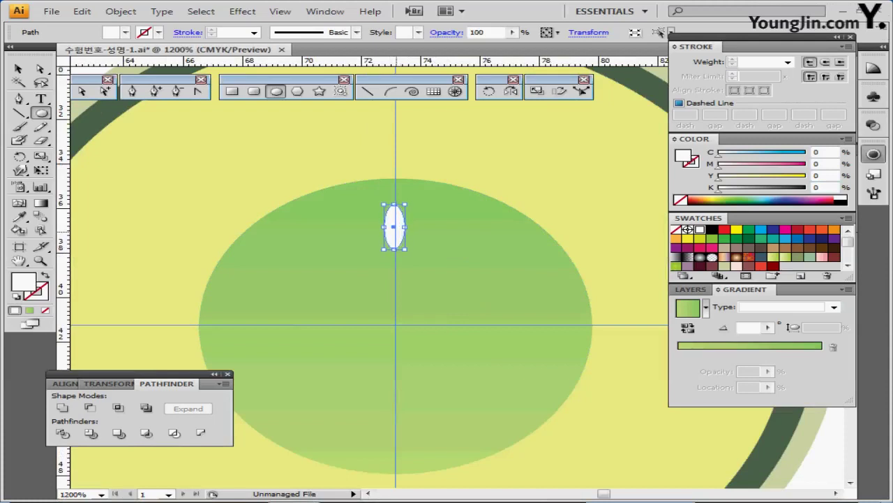
key("Up")
key("Up")
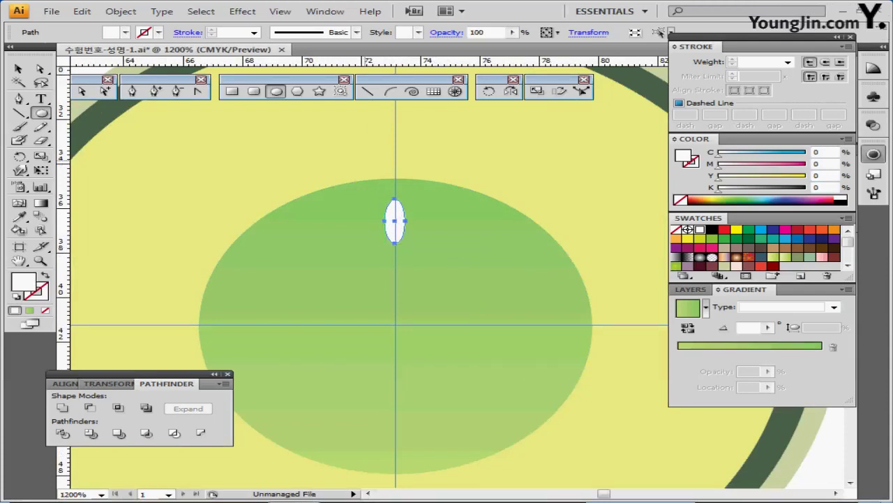
- Convert the small white ellipse's bottom anchor point to a corner point and select the whole petal shape
left_click(199, 91)
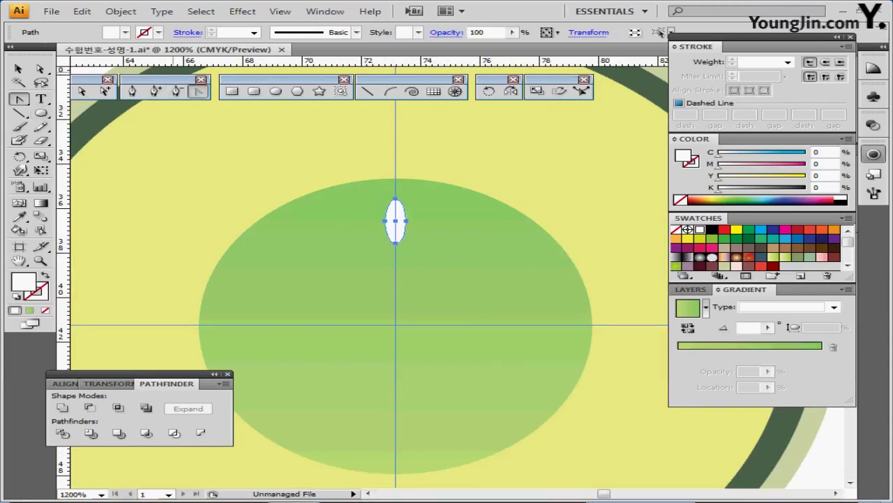
left_click(396, 242)
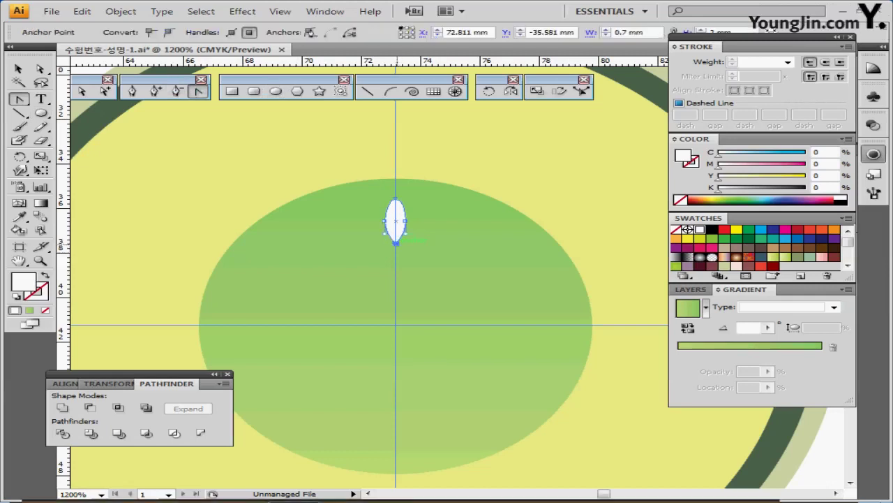
key("ctrl+equal")
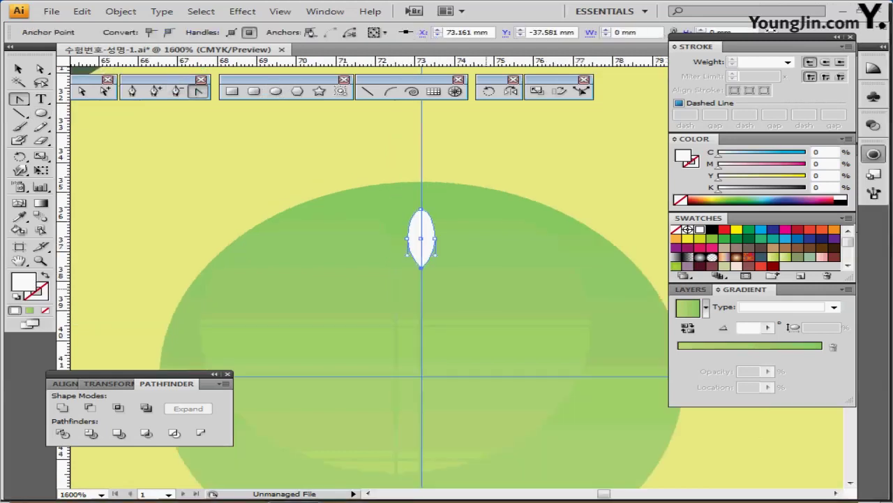
left_click_drag(480, 291, 459, 244)
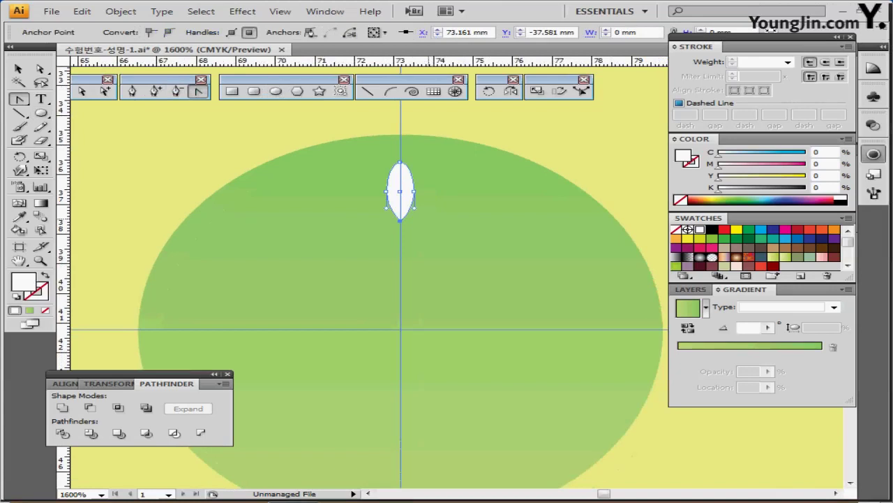
left_click(400, 203)
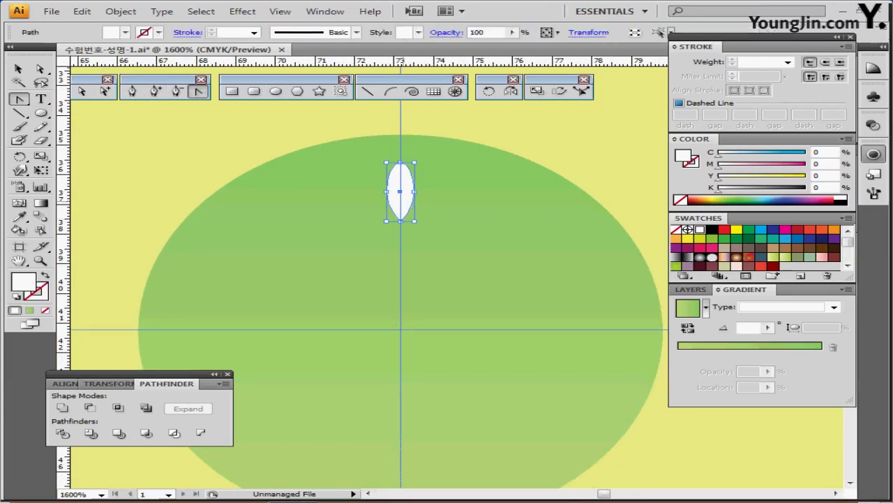
key("a")
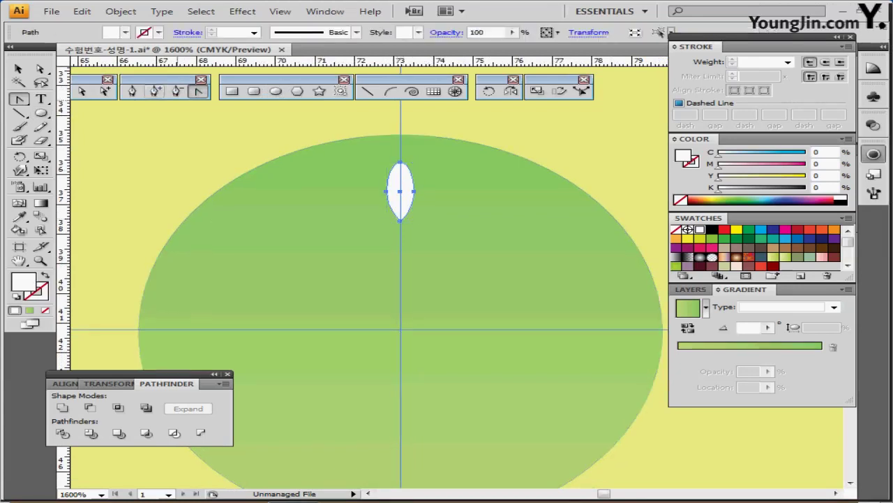
- Move the white petal's two side anchor points slightly upward to form a teardrop shape, and save the document
left_click(83, 92)
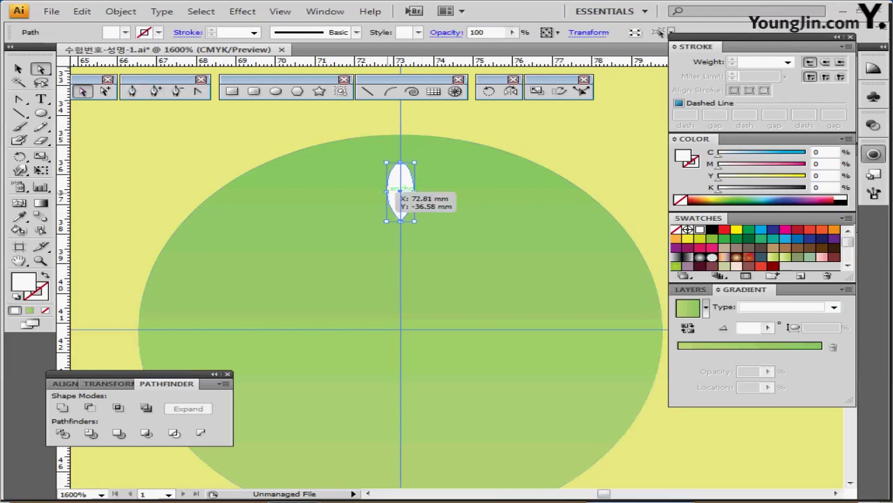
double_click(407, 203)
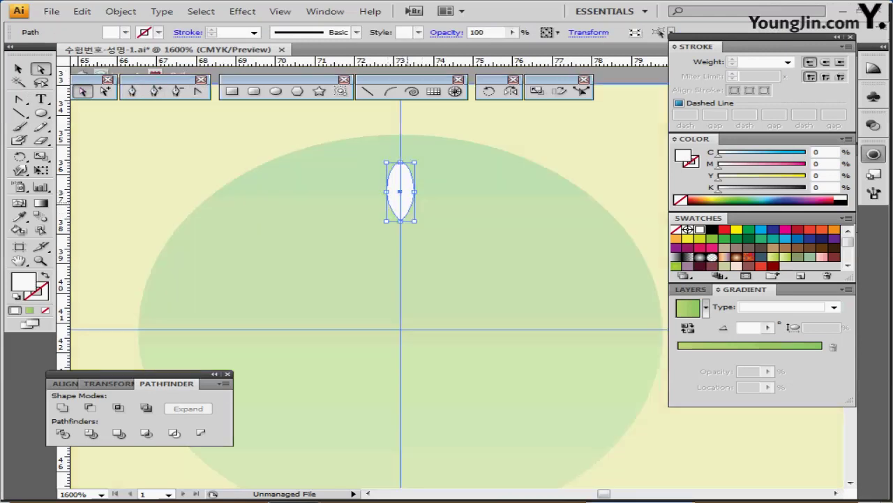
left_click(409, 208)
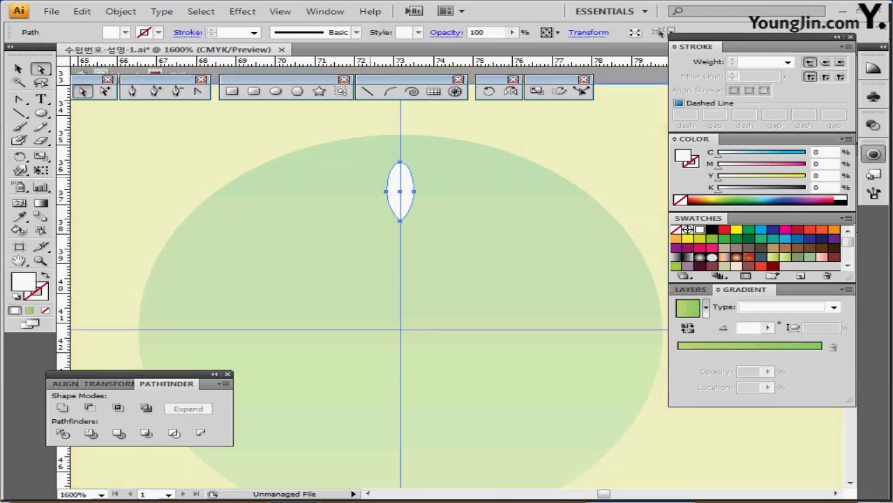
left_click_drag(369, 177, 432, 199)
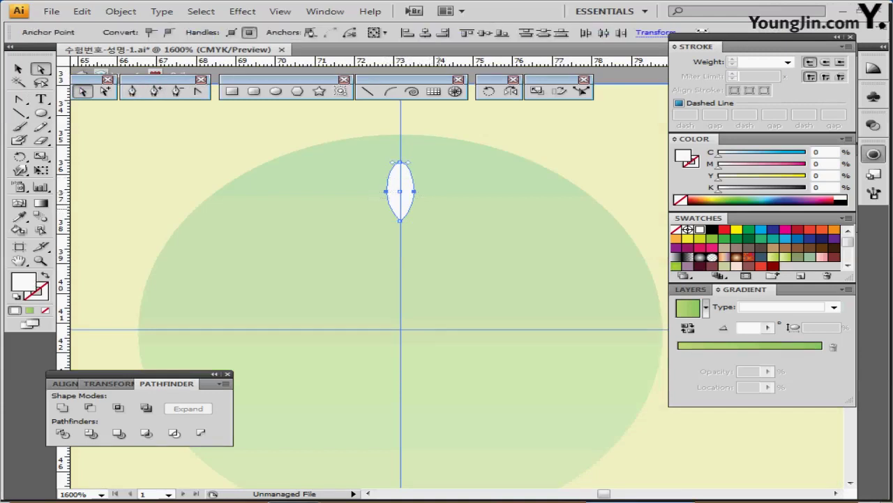
key("Up")
key("Up")
key("Down")
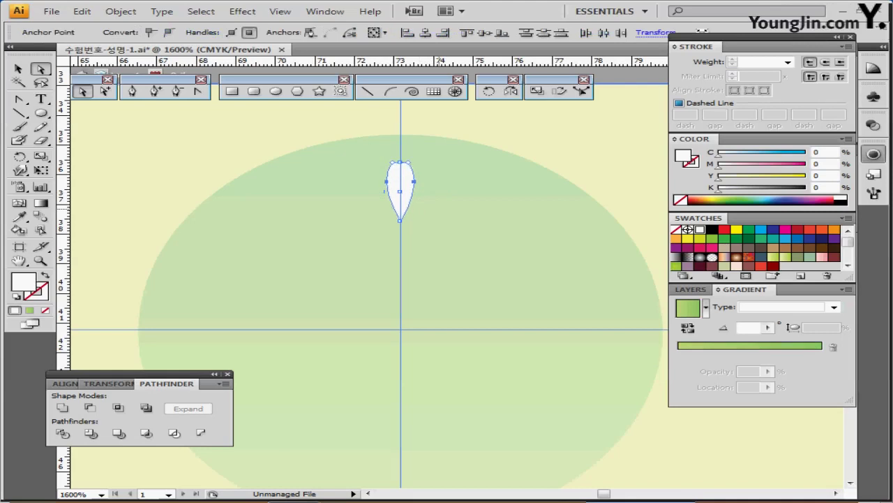
key("Down")
key("Up")
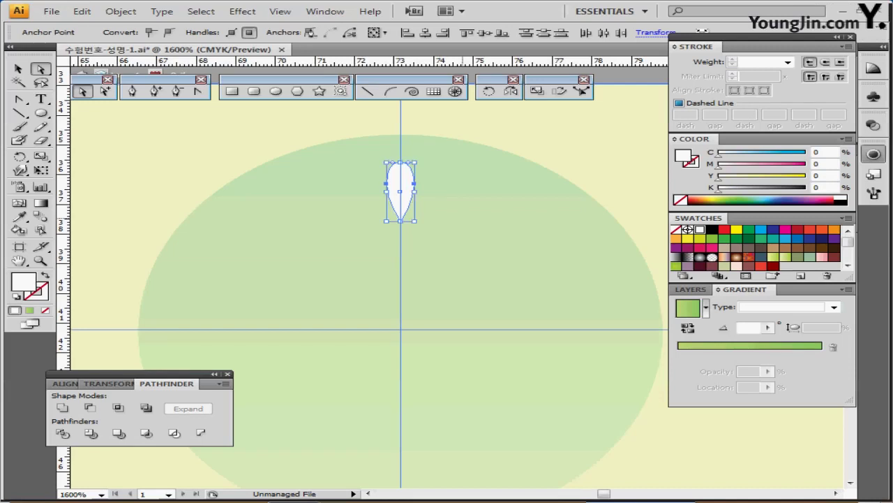
key("ctrl+s")
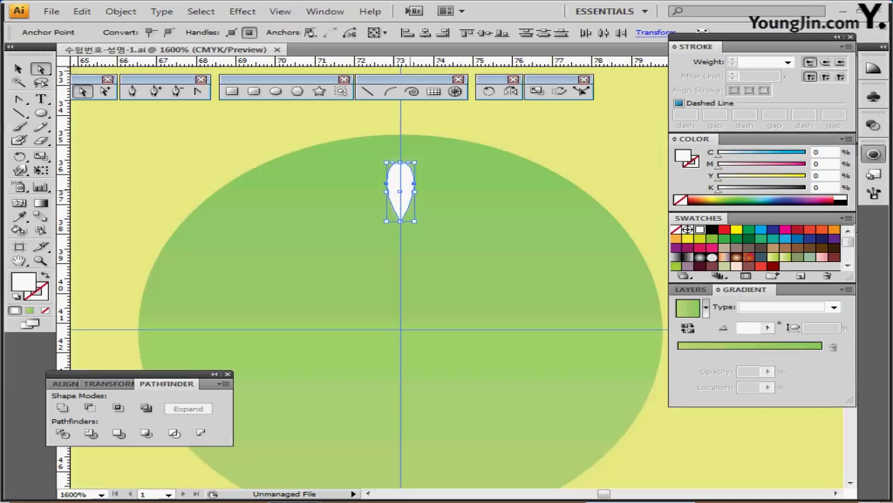
- Create a copy of the white petal rotated -30° about the intersection of the guides at the green ellipse's centre
left_click(409, 187, "ctrl")
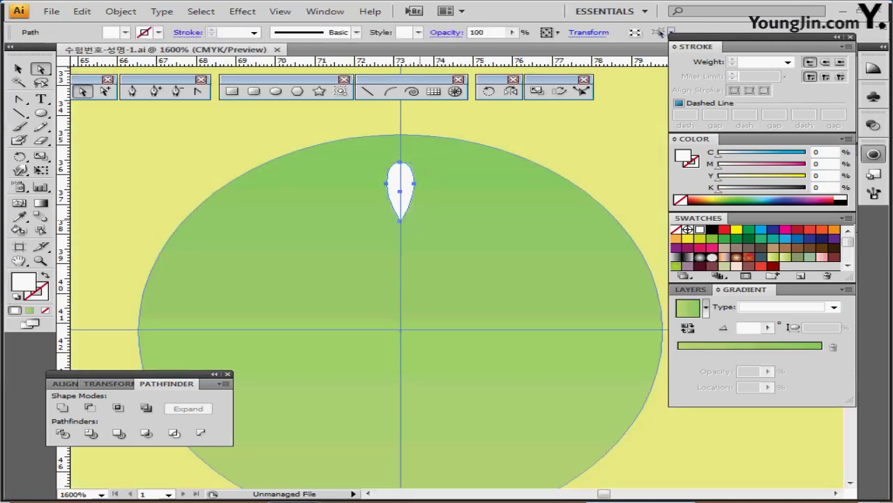
scroll(419, 238, "down", 1)
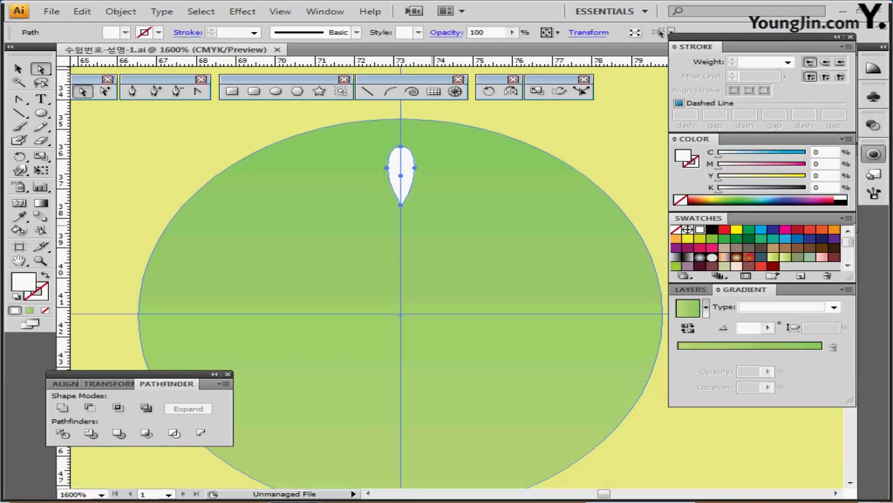
key("ctrl+minus")
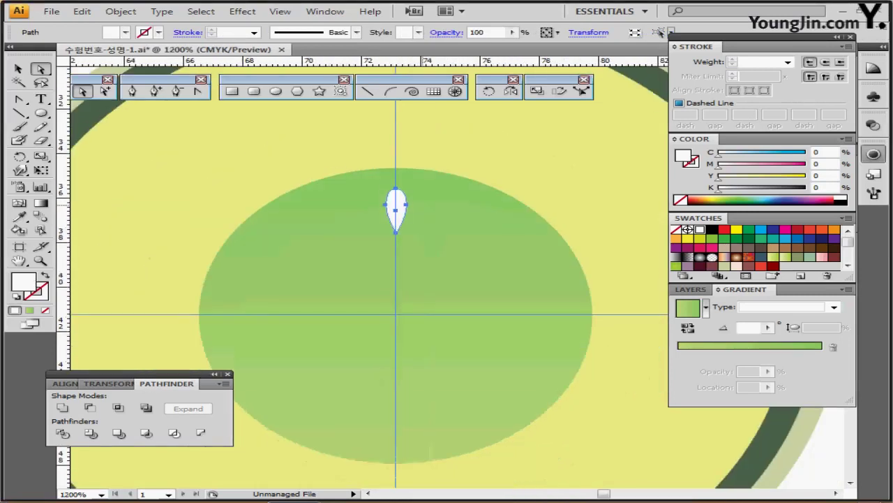
scroll(395, 196, "down", 1)
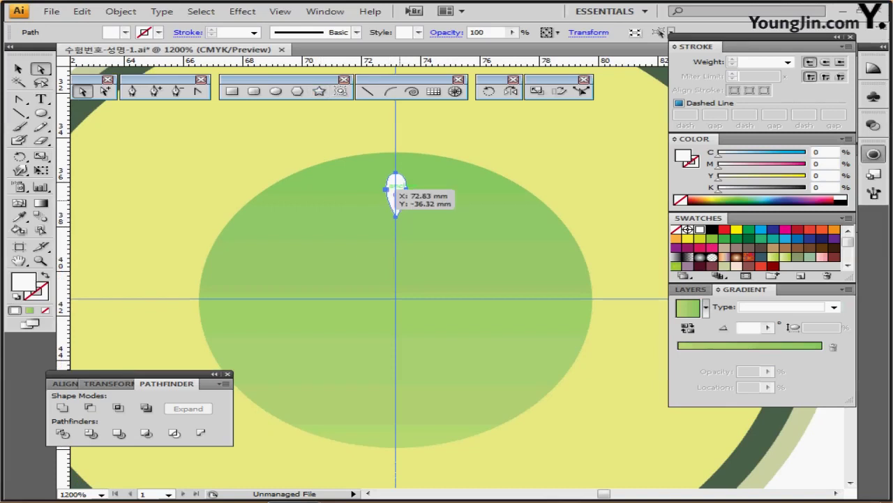
left_click(489, 92)
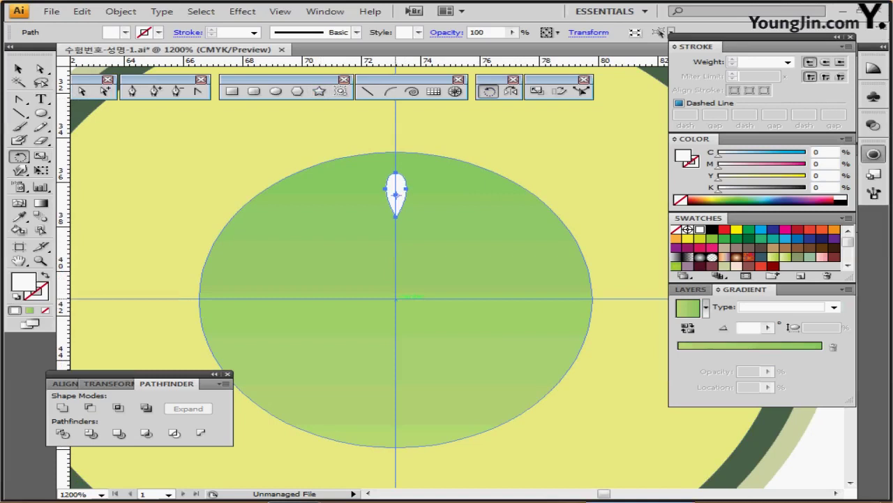
left_click(396, 299, "alt")
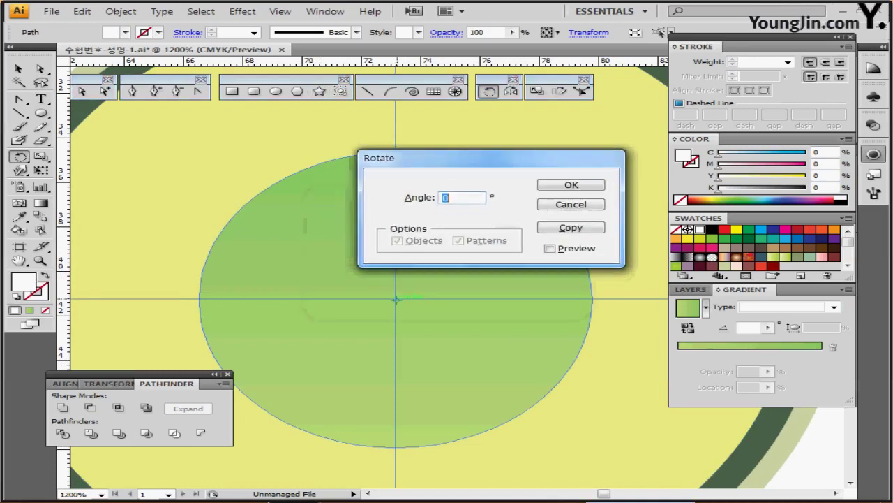
left_click_drag(454, 157, 457, 150)
type("-30")
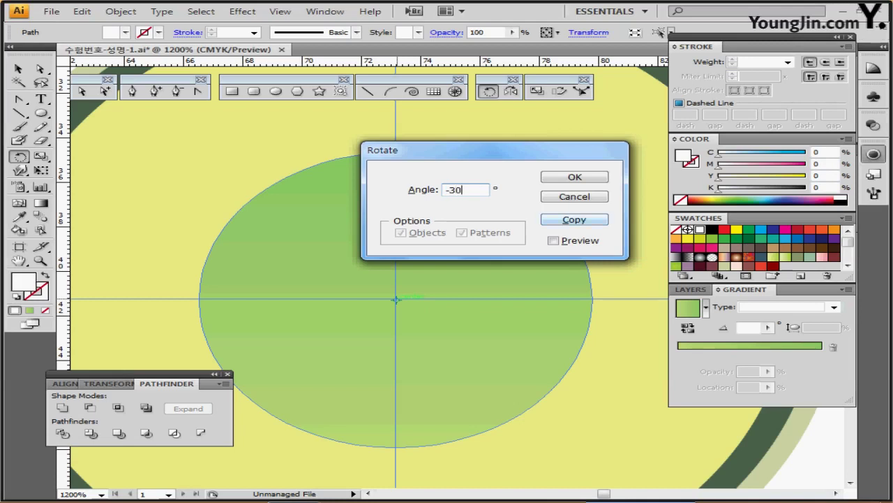
key("alt+c")
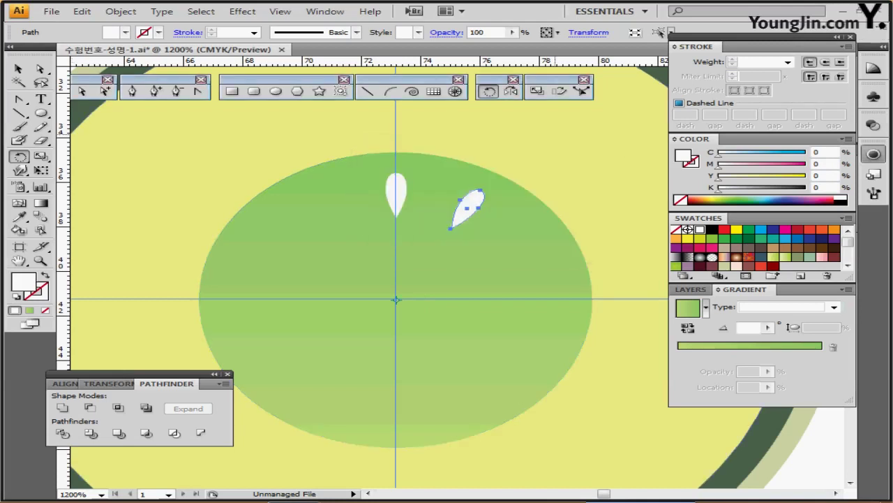
- Repeat the rotated copy five times to carry the petals around to the lower end of the vertical guide
key("ctrl+d")
key("ctrl+d")
key("ctrl+d")
key("ctrl+d")
key("ctrl+d")
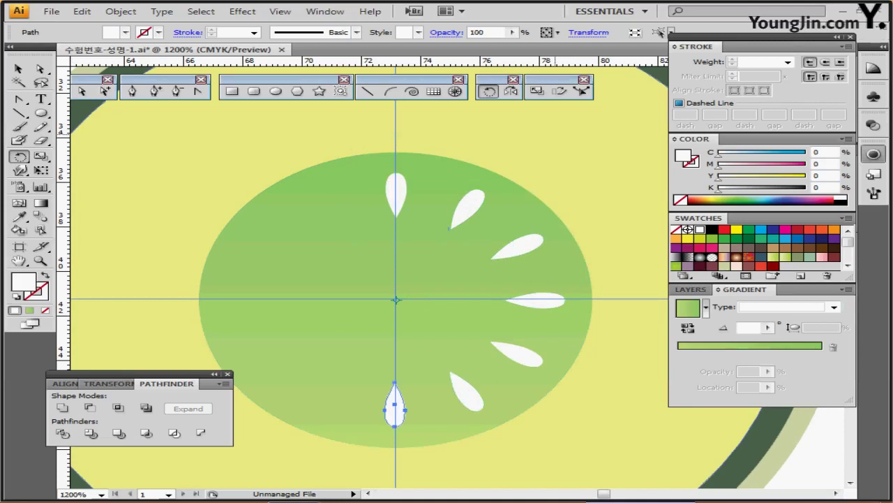
- Move the petal lying on the horizontal guide inward along the guide, toward the green ellipse's centre
left_click_drag(511, 279, 490, 273)
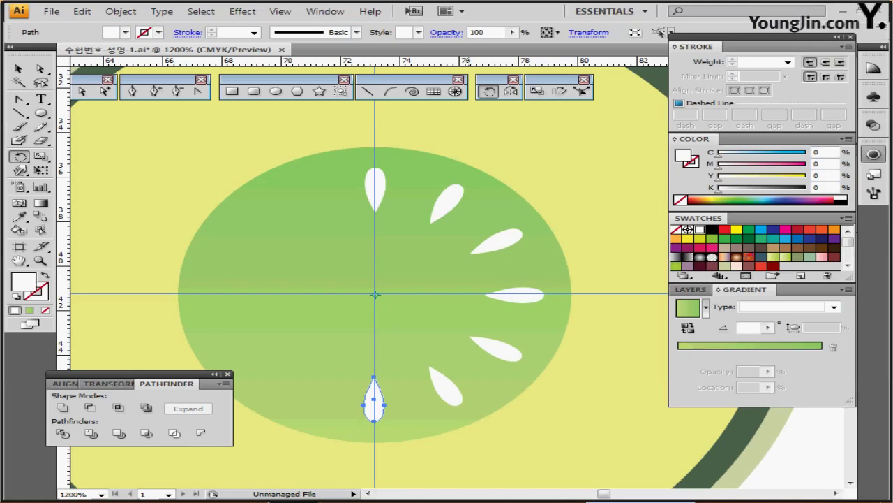
left_click(522, 297, "ctrl")
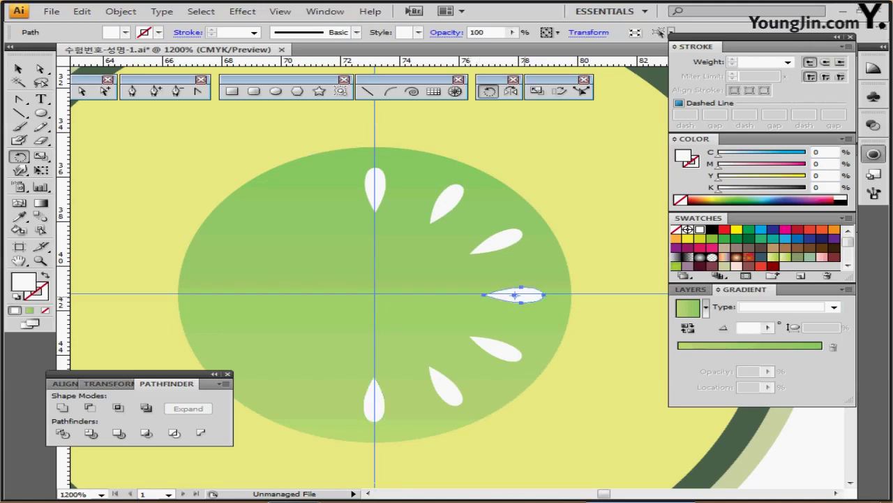
left_click_drag(522, 295, 484, 295)
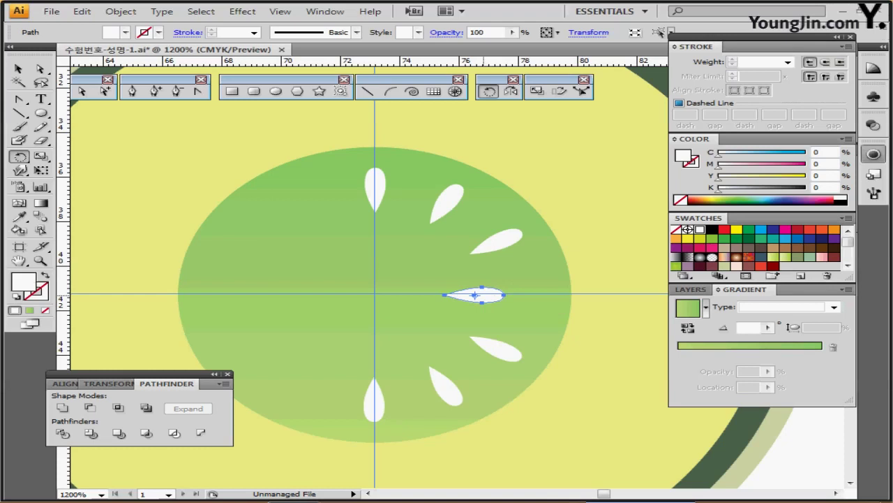
- Duplicate the horizontal petal just above the guide near the centre and rotate the copy diagonally to point up and outward
left_click_drag(484, 296, 438, 262)
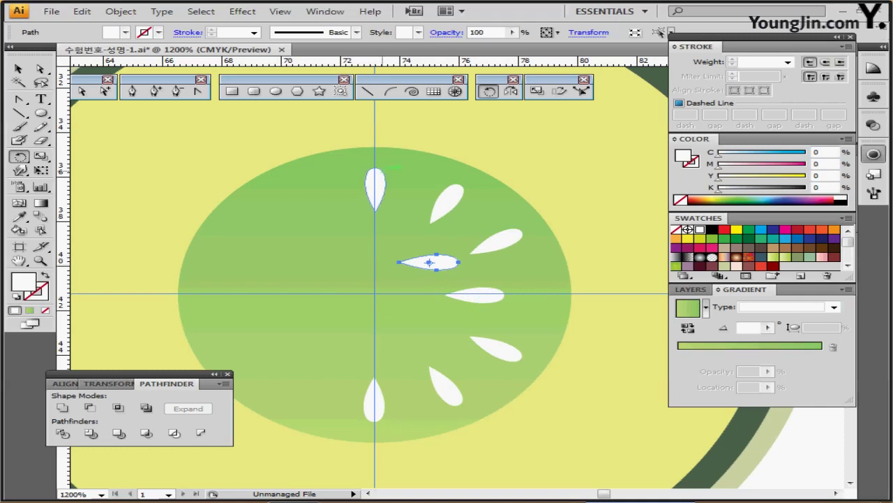
key("v")
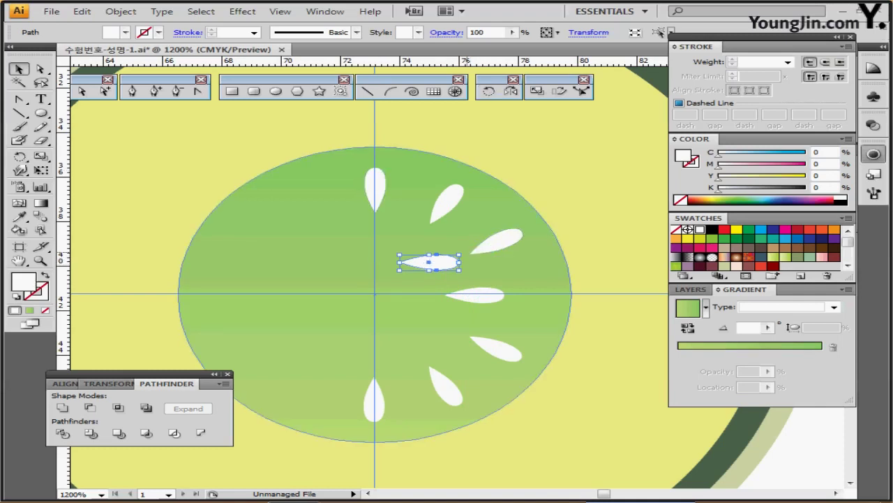
mouse_move(464, 252)
left_mouse_down()
mouse_move(475, 239)
mouse_move(463, 238)
left_mouse_up()
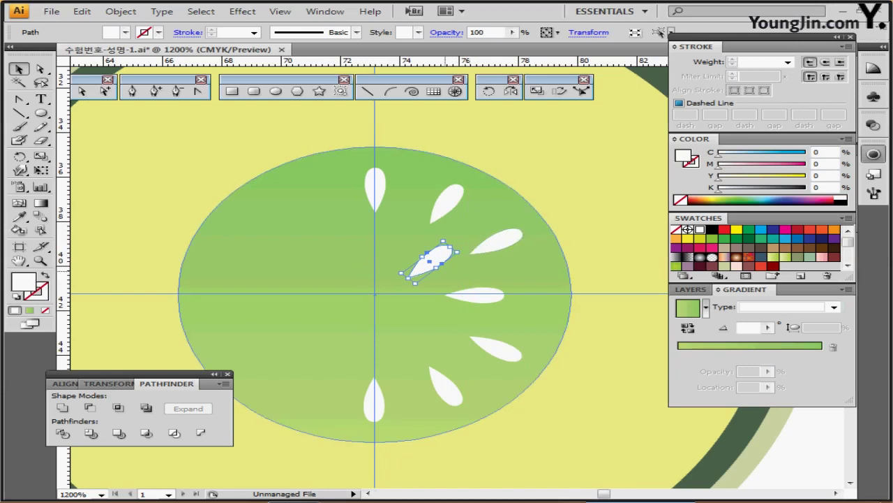
- Reflect a copy of the inner diagonal petal across the horizontal guide, using the Horizontal axis
key("o")
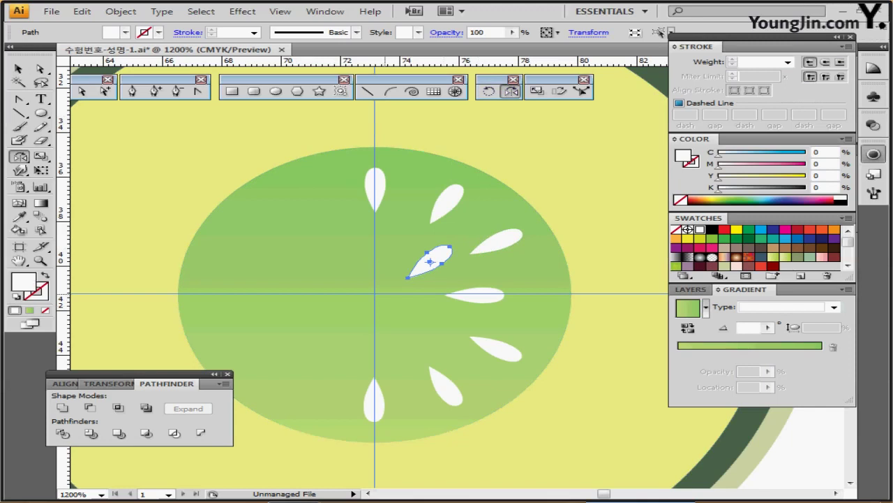
key("Return")
left_click_drag(446, 187, 603, 103)
left_click(508, 139)
left_click(661, 198)
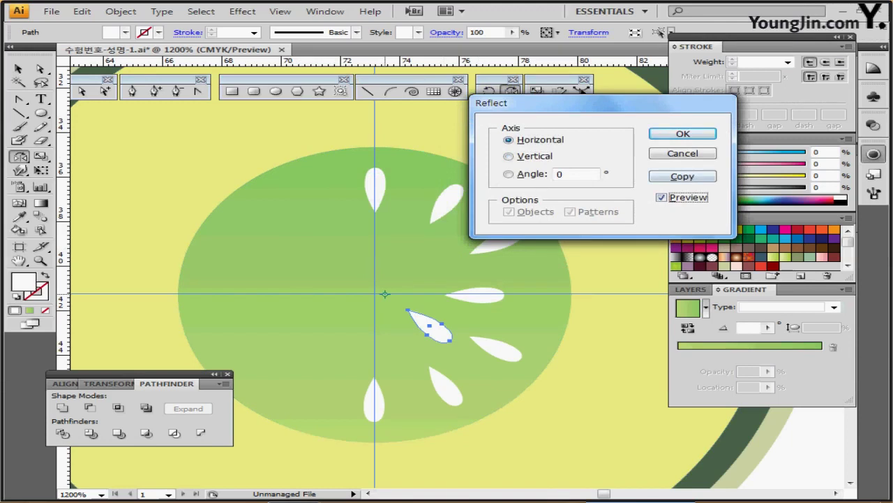
key("alt+c")
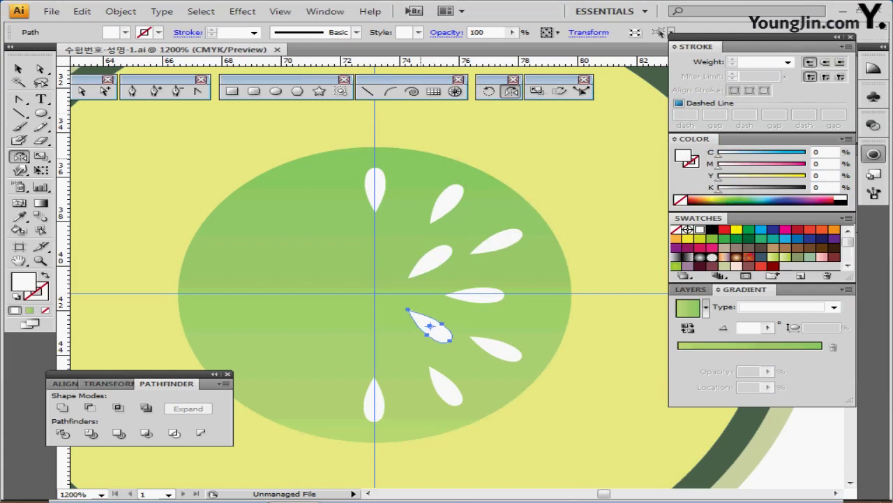
- Select all objects that share the white petal's fill and stroke
left_click(242, 11)
left_click(242, 11)
left_click(201, 11)
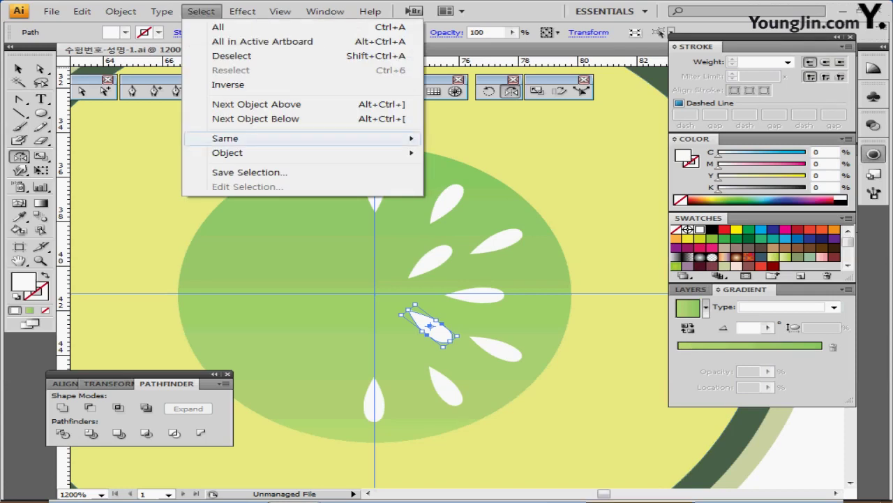
mouse_move(230, 138)
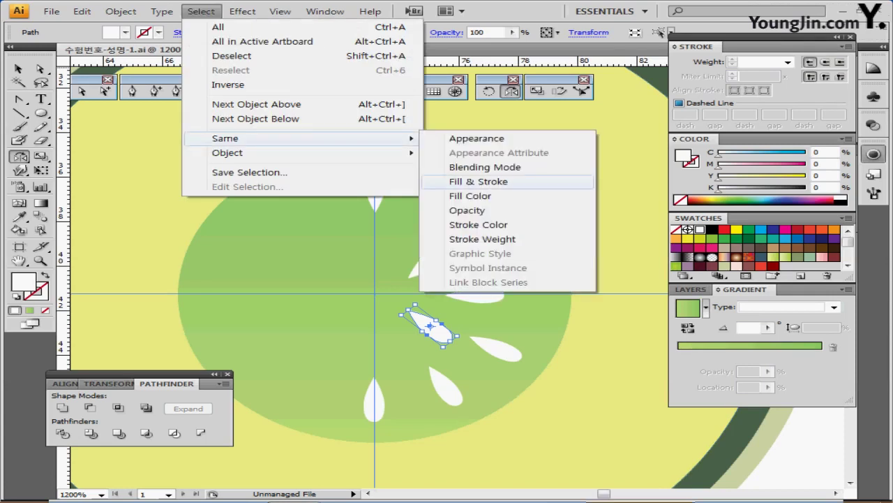
left_click(479, 181)
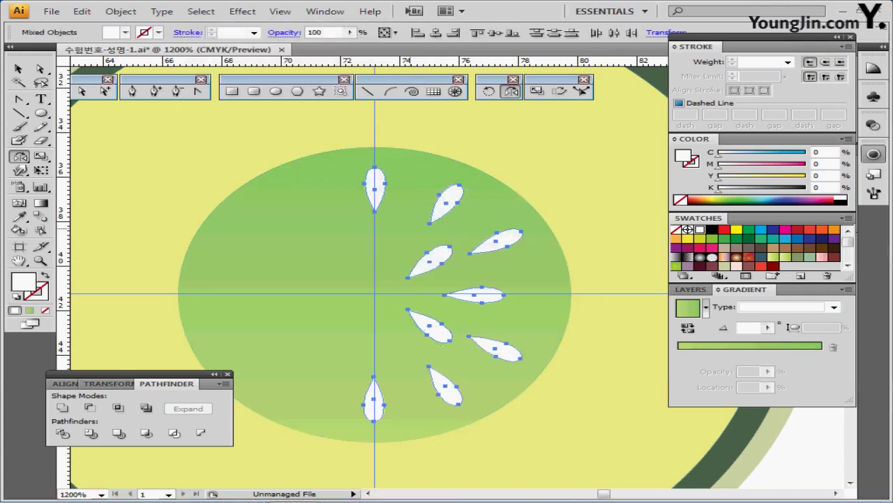
- Remove the white colour swatches at both edges of the artboard from the selection, keeping only the petals selected
left_click(422, 251, "ctrl+alt")
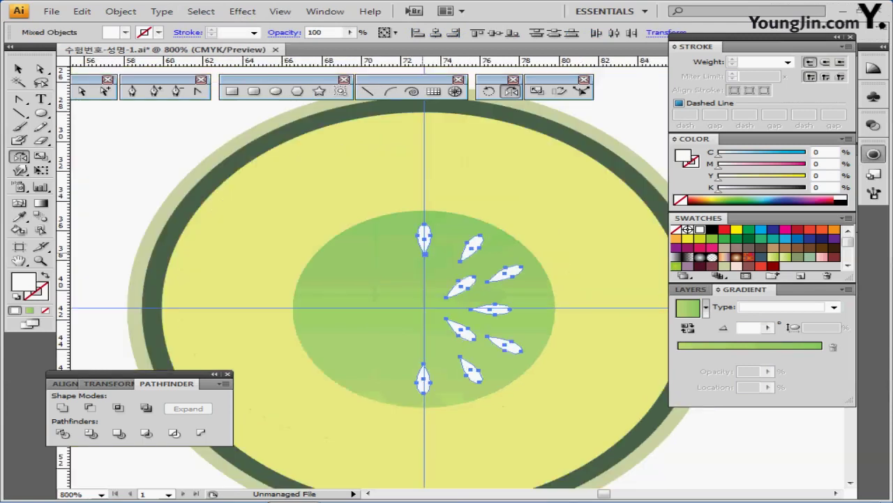
left_click(421, 252, "ctrl+alt")
key("ctrl+minus")
key("ctrl+minus")
key("ctrl+minus")
key("ctrl+minus")
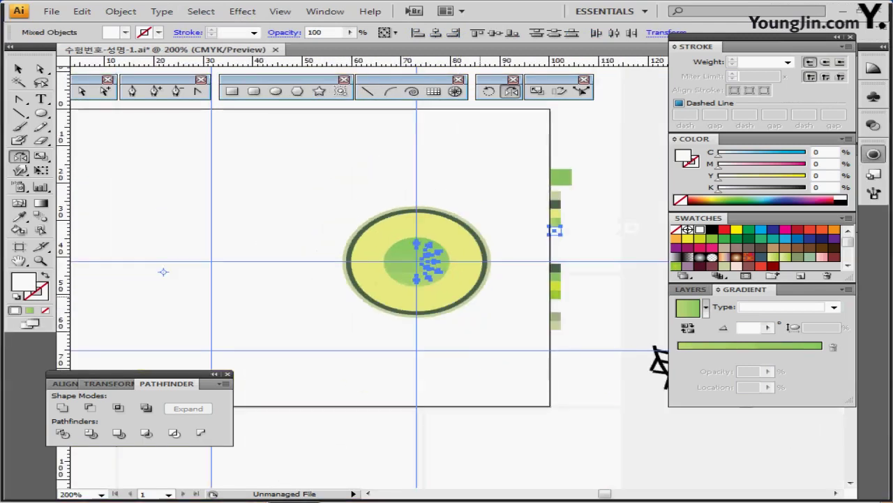
left_click_drag(313, 276, 461, 261)
key("ctrl+minus")
key("ctrl+minus")
key("ctrl+minus")
key("ctrl+minus")
key("ctrl+minus")
left_click(192, 290, "ctrl+shift")
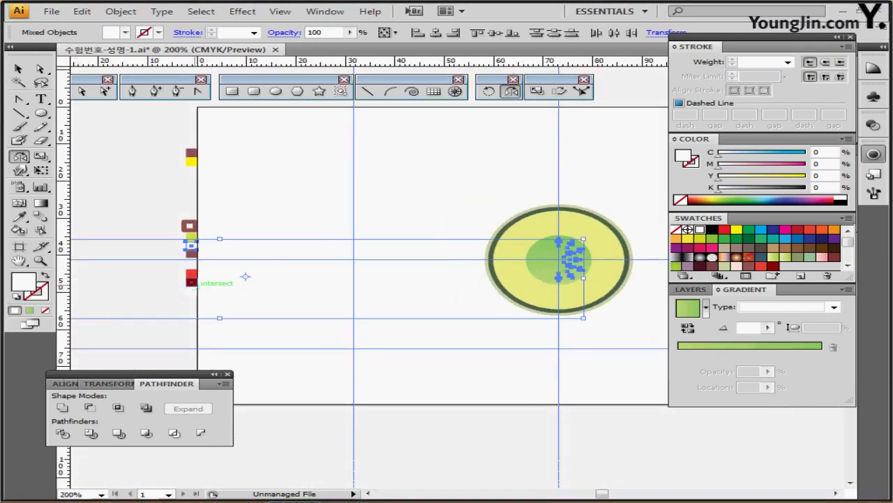
left_click(192, 245, "ctrl+shift")
- Rotate the selected white petals together by 8°
left_click_drag(245, 275, 517, 261)
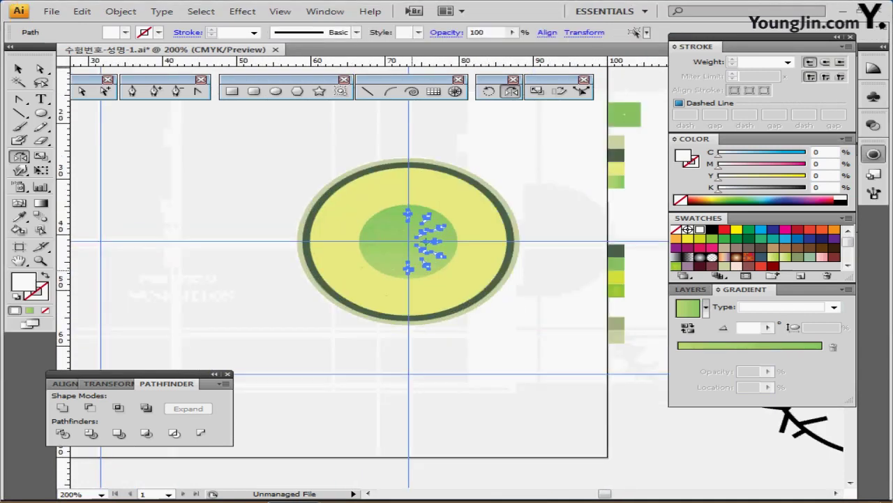
key("ctrl+plus")
key("ctrl+plus")
left_click_drag(448, 246, 349, 246)
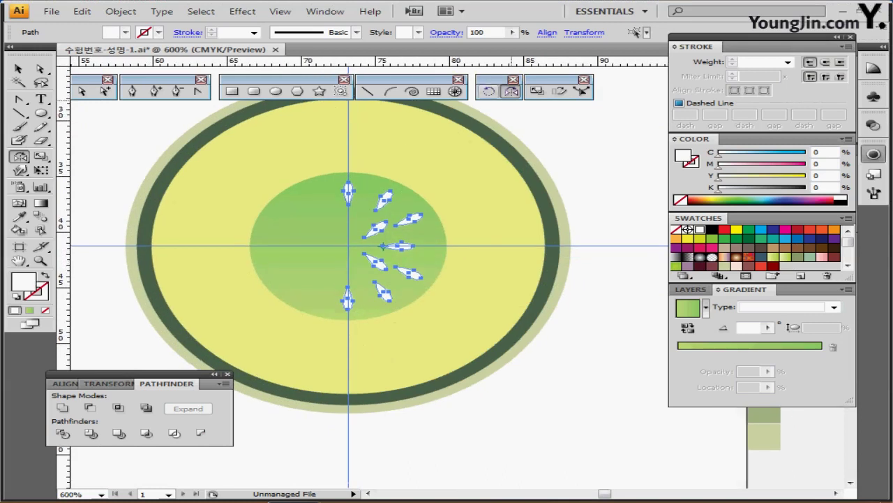
double_click(489, 91)
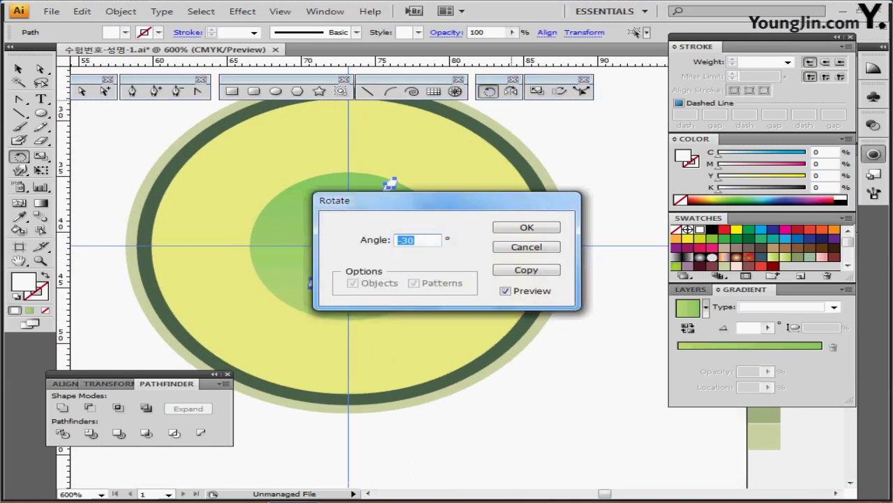
type("8")
key("Return")
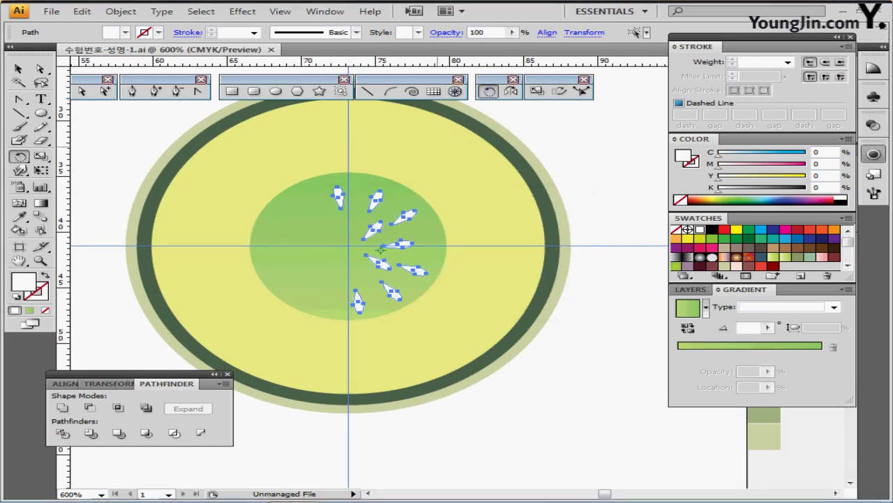
- Deselect the petals and draw a short slanted stem with no fill and a 6 pt green stroke, rising from the emblem's top edge
left_click_drag(423, 148, 377, 194)
left_click(442, 231, "ctrl+alt")
left_click_drag(441, 231, 354, 207)
key("ctrl+shift+a")
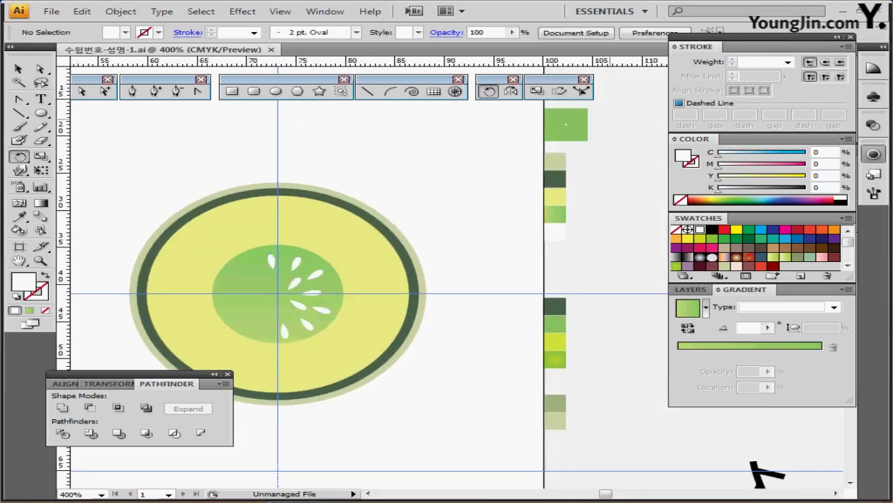
left_click_drag(528, 137, 610, 119)
left_click(492, 134, "ctrl")
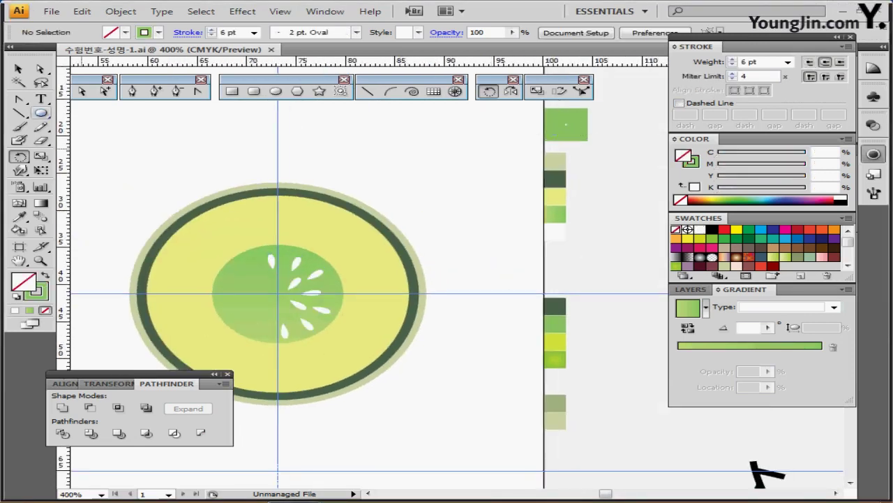
left_click(19, 112)
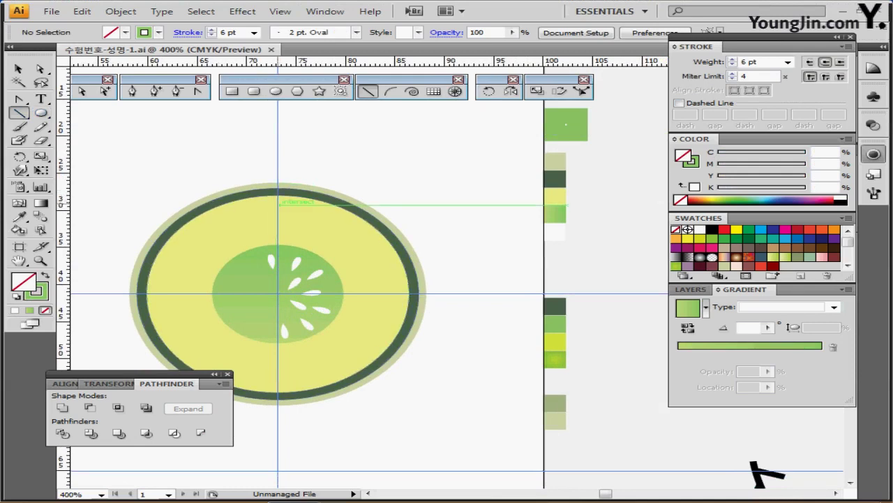
left_click_drag(277, 203, 262, 161)
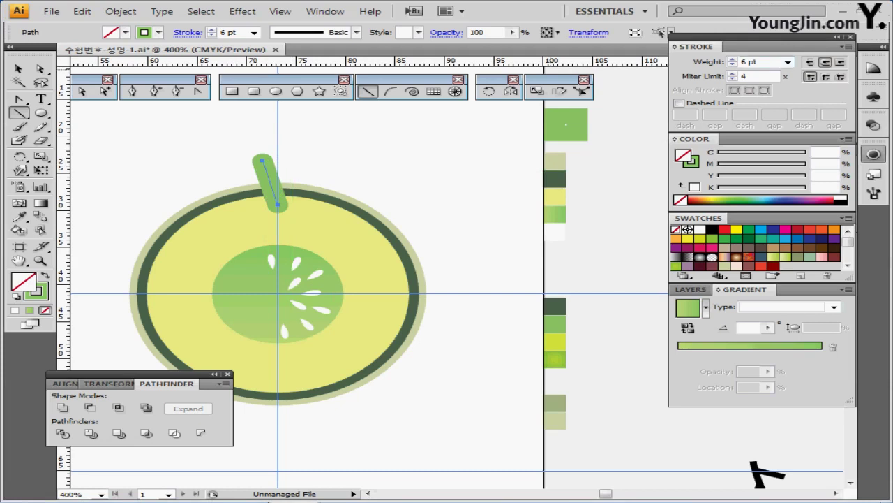
- Nudge the green stem line up slightly so its lower end meets the emblem's outer rim, and deselect it
double_click(753, 62)
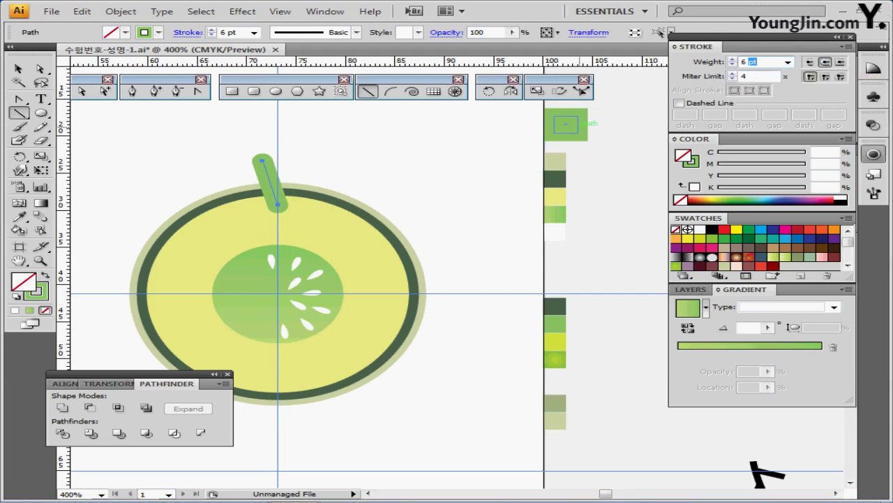
key("ctrl")
key("Return")
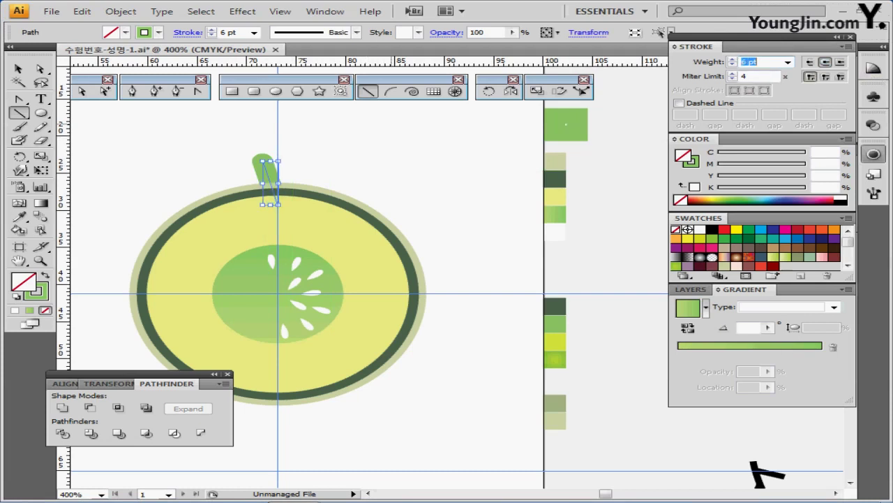
key("Up")
key("Up")
key("Up")
key("Up")
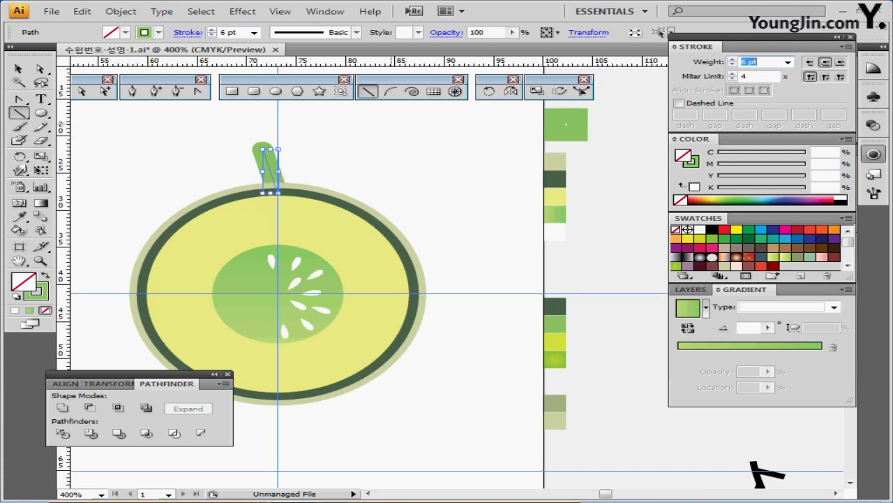
left_click(367, 179, "ctrl")
- Draw a three-point green branch line with the Pen tool, passing through the stem's upper end and rising to the right
left_click_drag(367, 179, 374, 215)
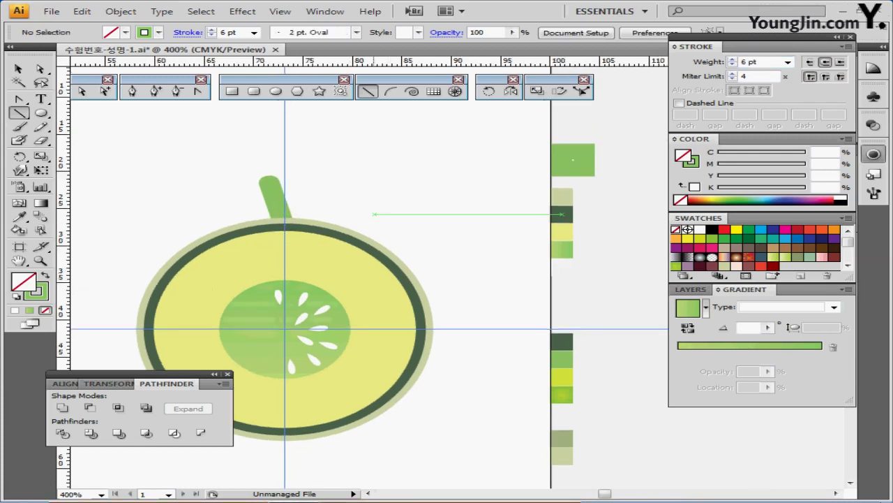
key("p")
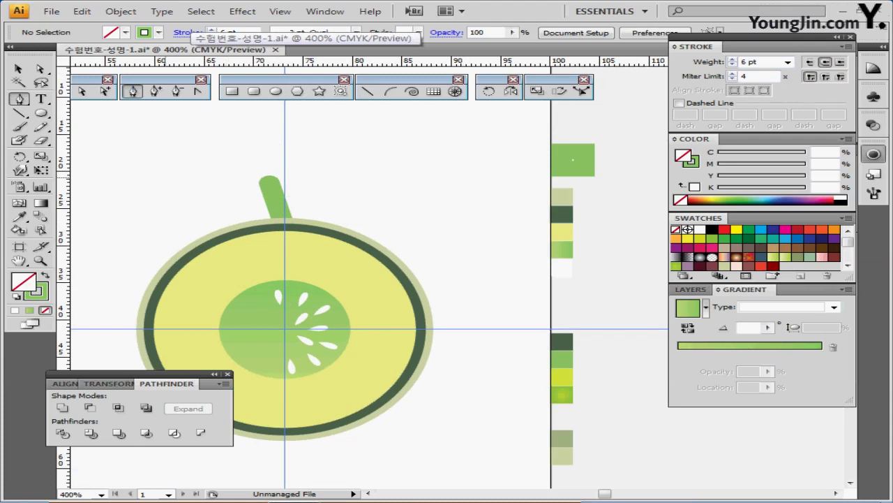
left_click(176, 171)
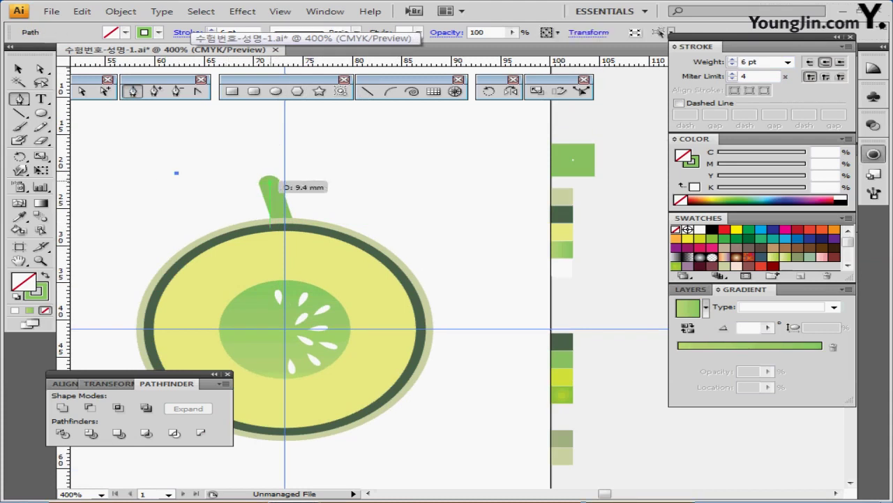
left_click(270, 180)
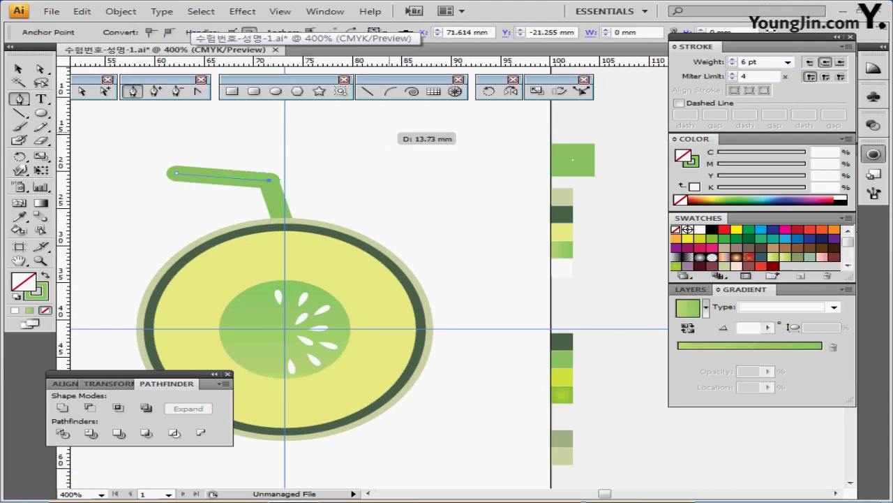
left_click(388, 132)
- Lower the right end point of the branch line by 1 mm
key("ctrl")
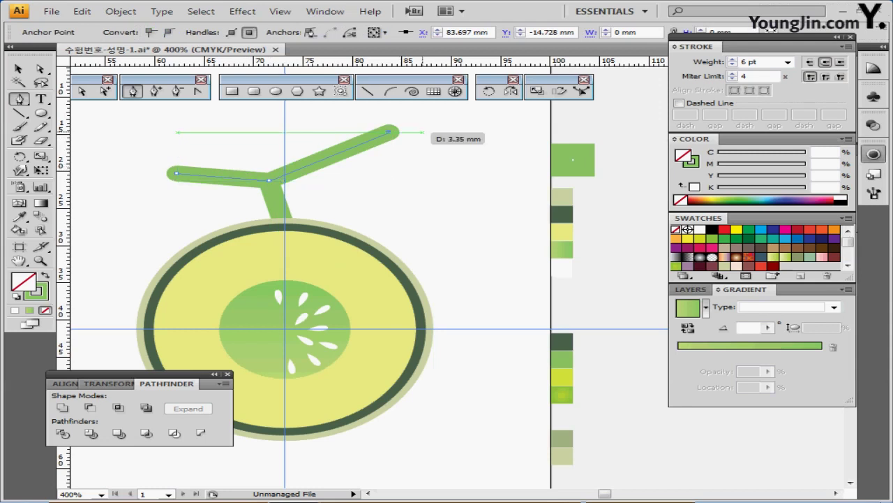
key("Down")
key("Down")
key("Down")
key("Down")
key("ctrl")
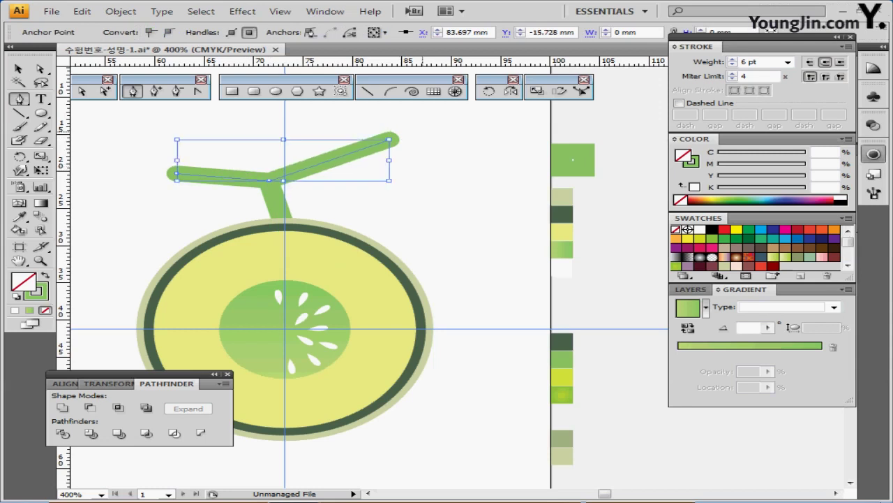
- Select the stem and branch lines together, nudge them down slightly, save the document and deselect them
key("ctrl+s")
key("ctrl+minus")
left_click_drag(313, 218, 344, 184)
key("Down")
key("Down")
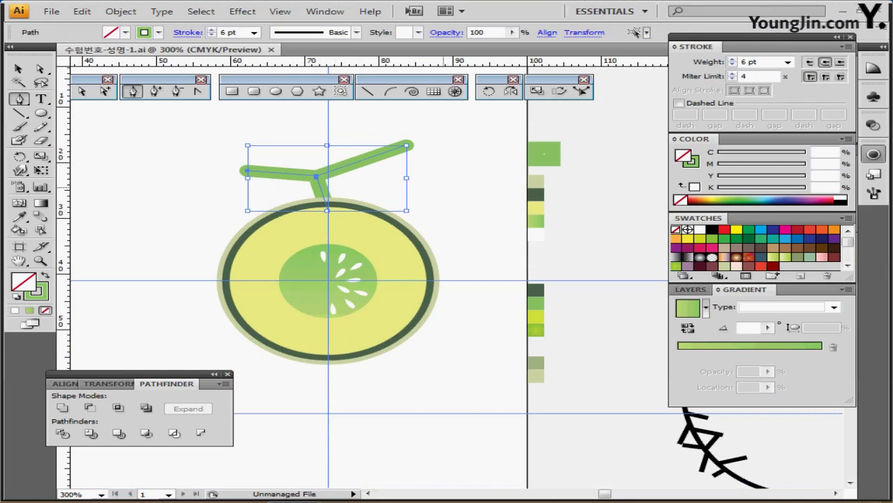
left_click(440, 187)
- Create a 31 × 31 mm ellipse in the free area below and to the right of the emblem
left_click_drag(447, 242, 454, 196)
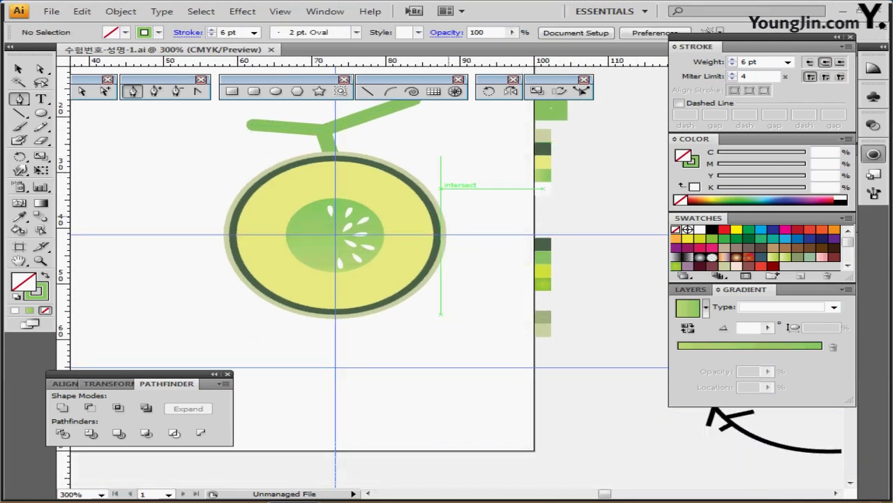
scroll(426, 213, "right", 2)
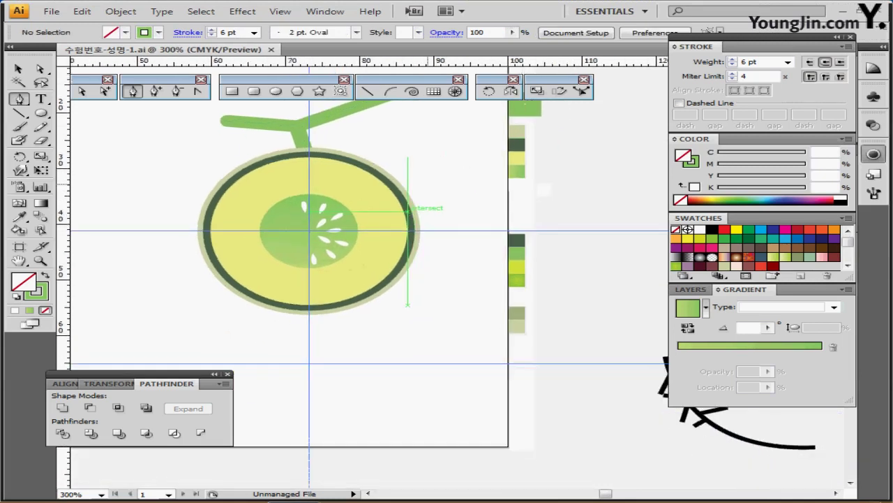
left_click_drag(444, 191, 430, 183)
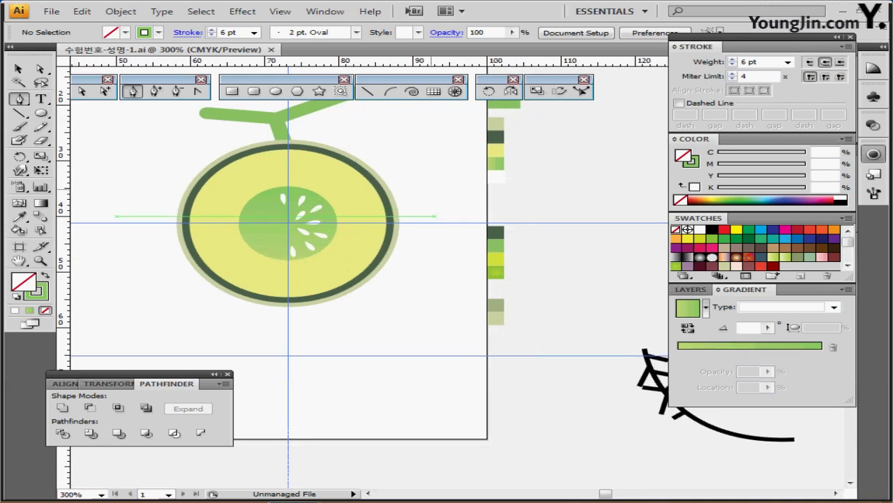
left_click(276, 91)
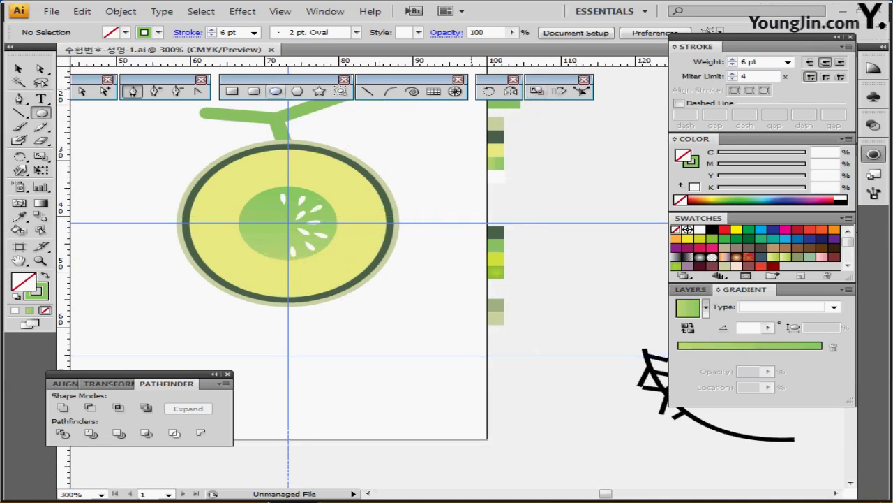
left_click_drag(348, 269, 361, 220)
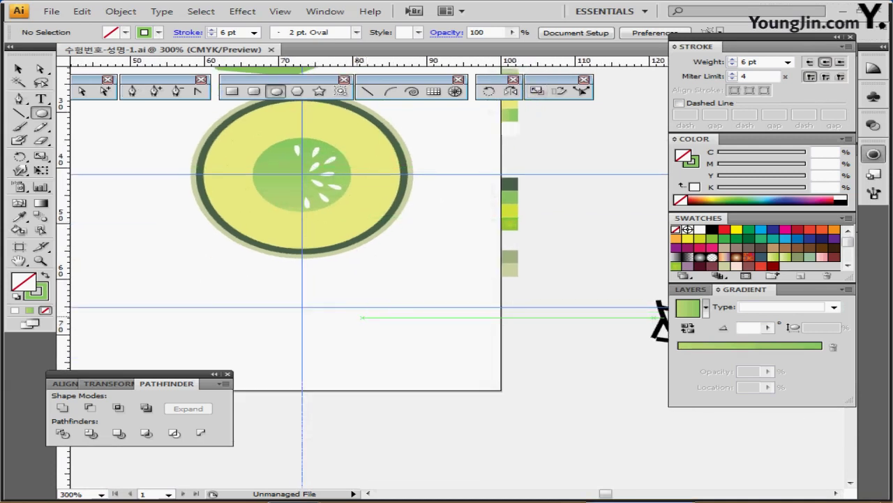
left_click(349, 288)
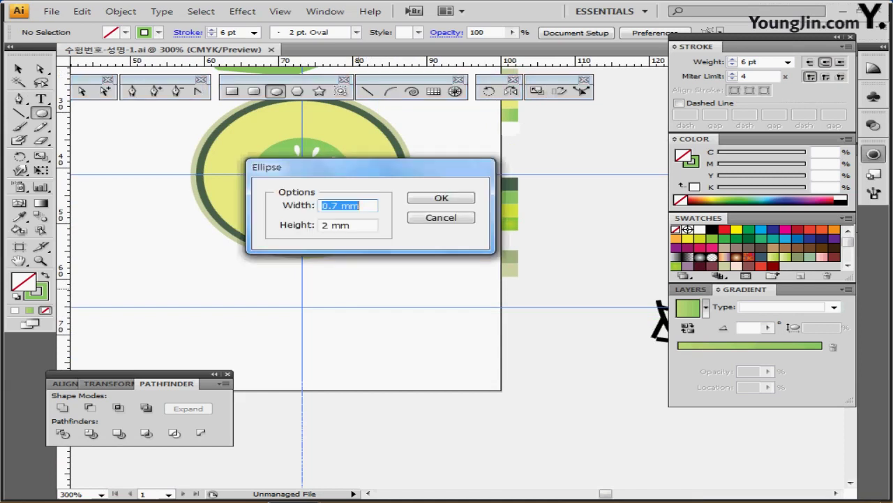
type("31")
key("Tab")
type("31")
key("Return")
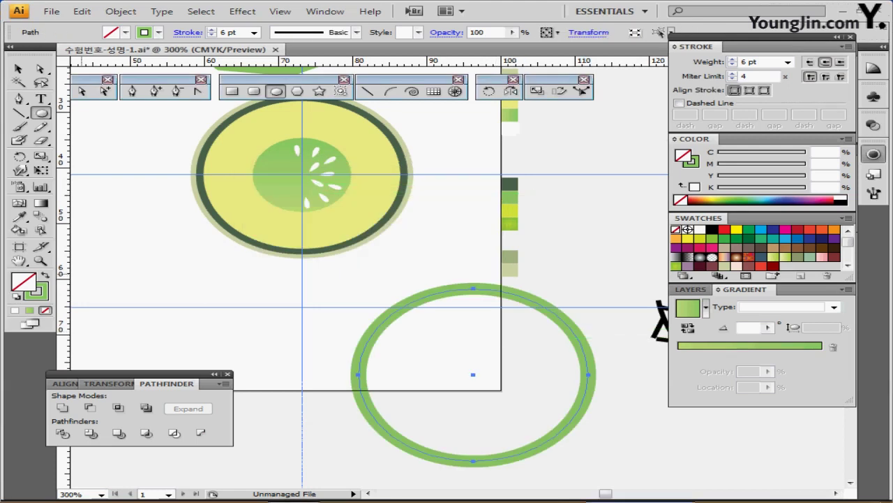
- Give the new circle the default white fill and 1 pt black stroke, move it off the artboard above the black twig, and save
key("space")
key("d")
key("ctrl")
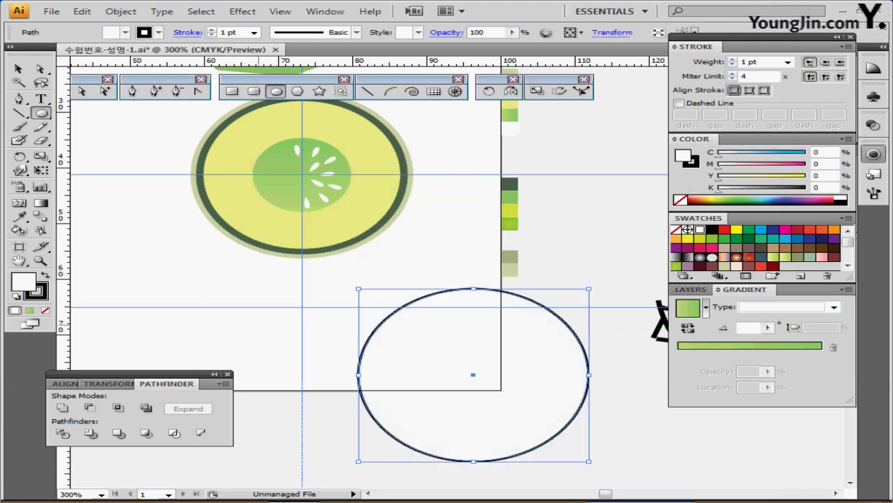
left_click_drag(479, 389, 513, 190)
key("space")
key("space")
key("space")
key("ctrl+s")
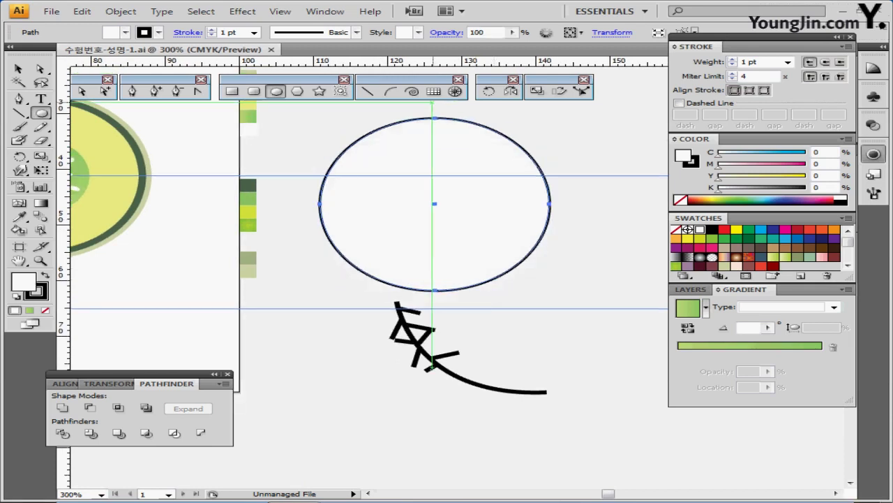
- Create a concentric copy of the circle scaled uniformly to 95% and repeat the transformation for a second inner copy
double_click(537, 91)
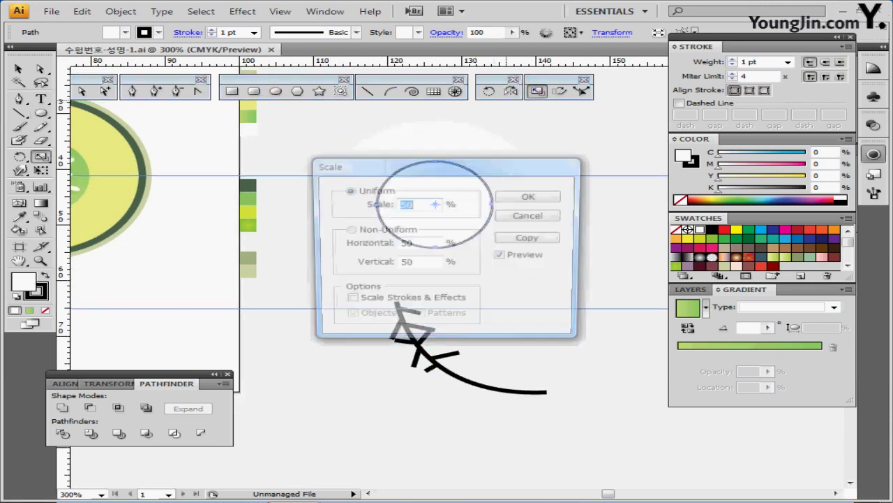
type("95")
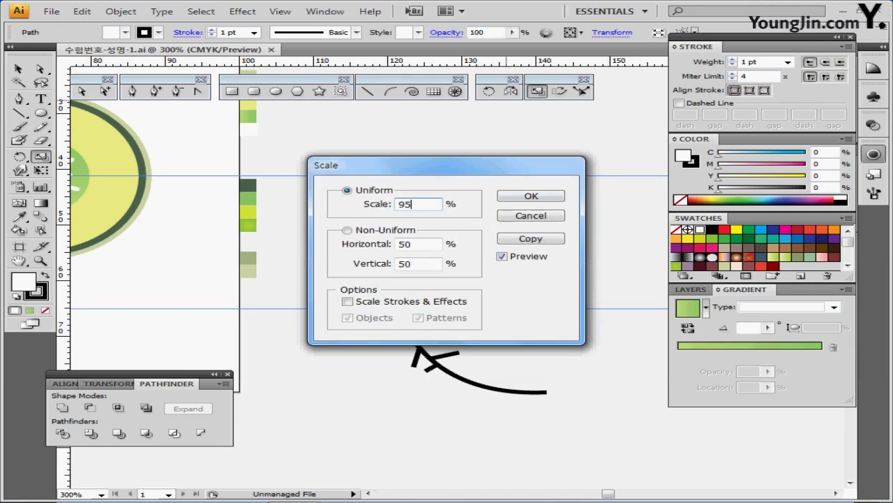
left_click(531, 239)
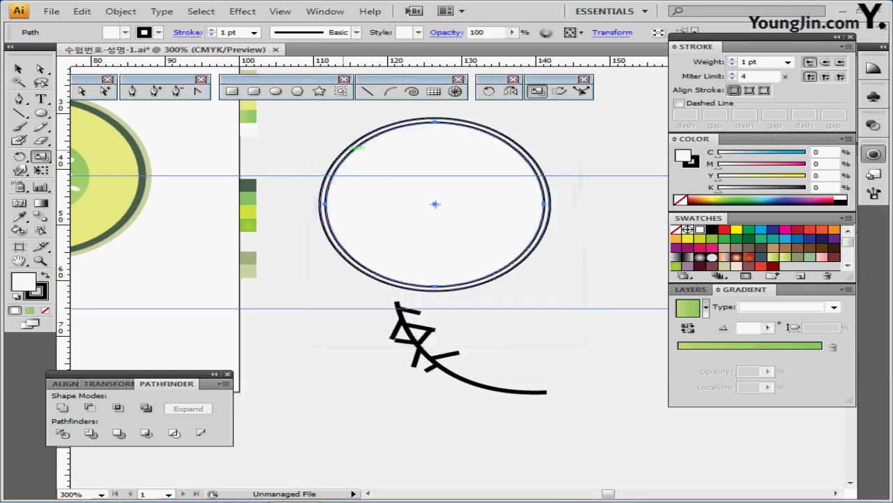
key("ctrl+d")
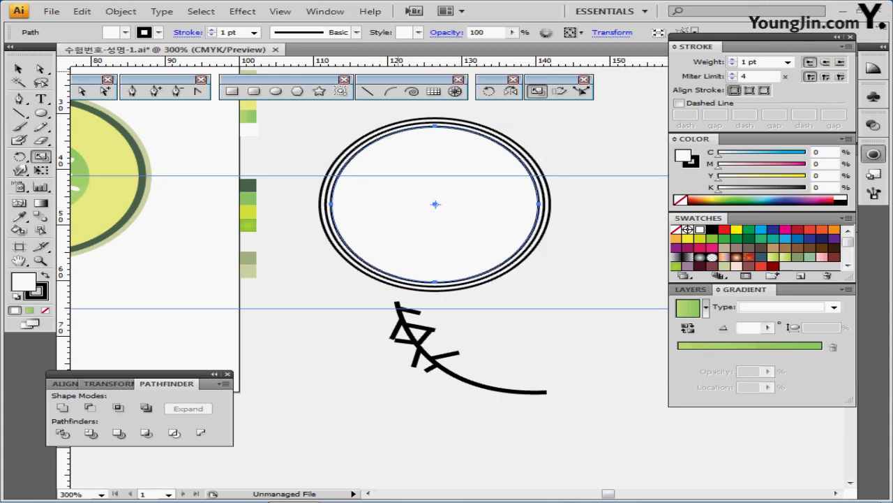
- Create a 50% scaled copy of the innermost ring and select the copy together with that ring
key("Return")
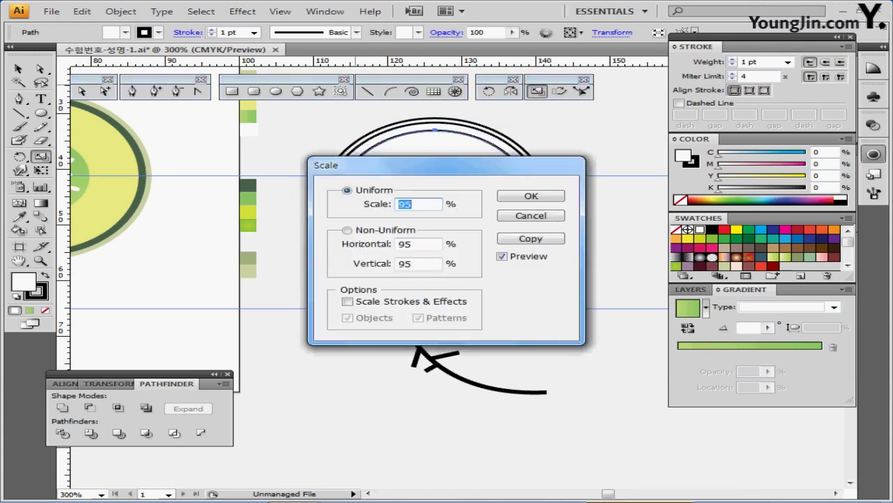
type("50")
key("alt+c")
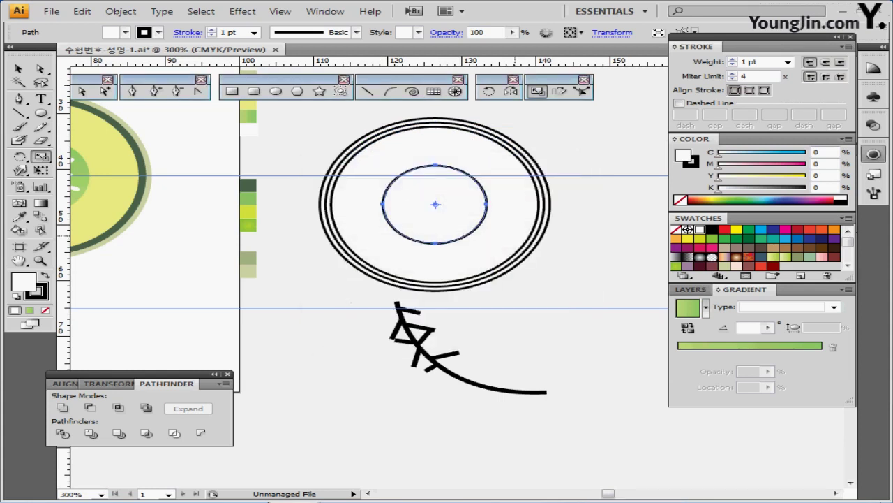
left_click(545, 221, "shift")
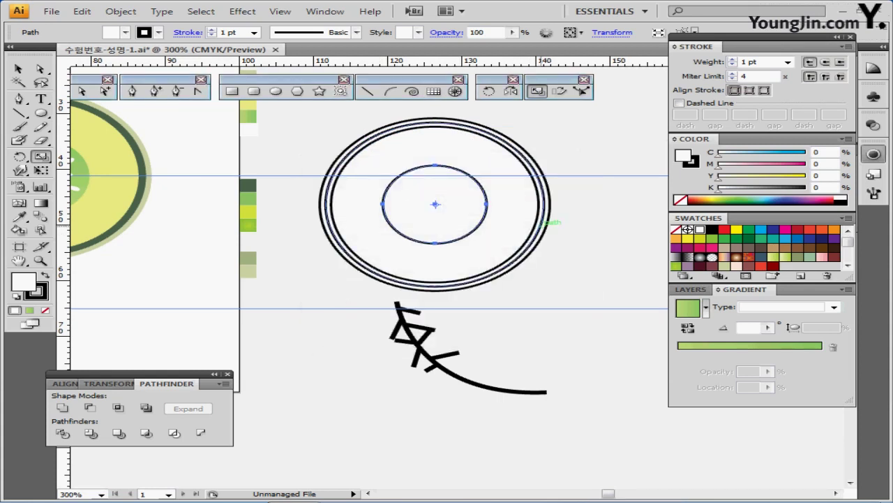
left_click(545, 222, "shift")
- Create a 36 mm line at an angle of 0° running horizontally across the concentric circles
key("backslash")
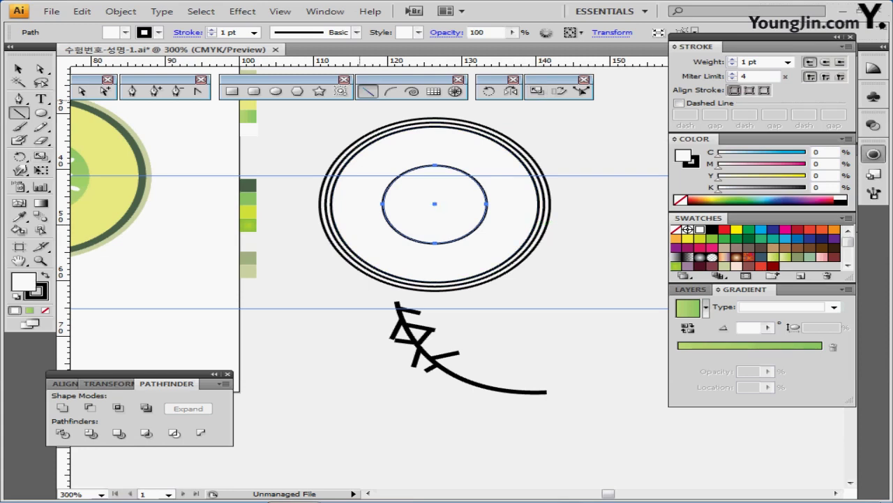
left_click_drag(301, 207, 576, 209)
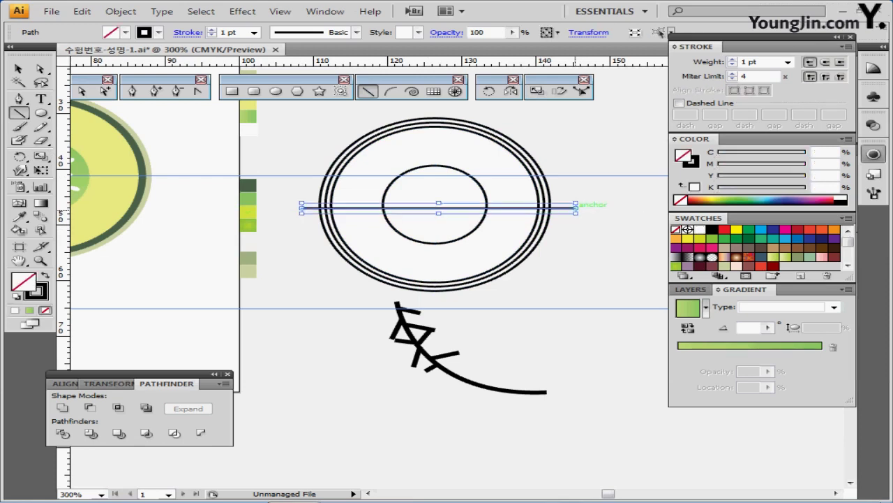
key("ctrl+z")
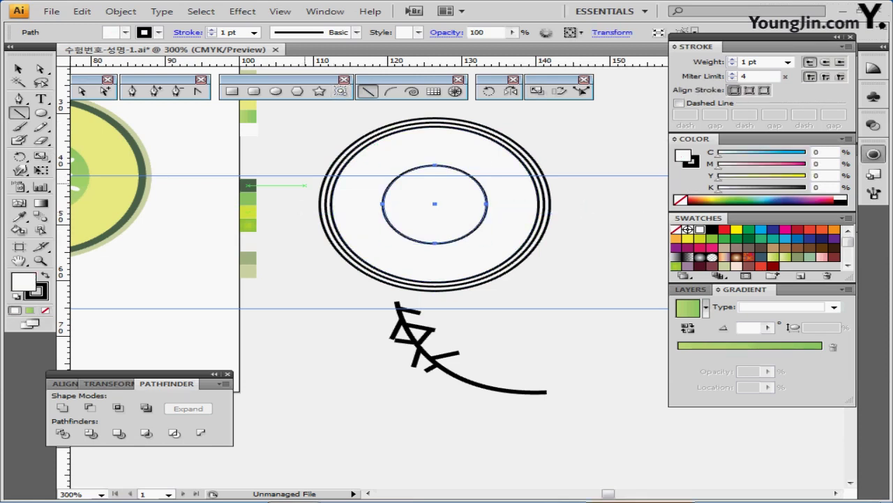
left_click(307, 185)
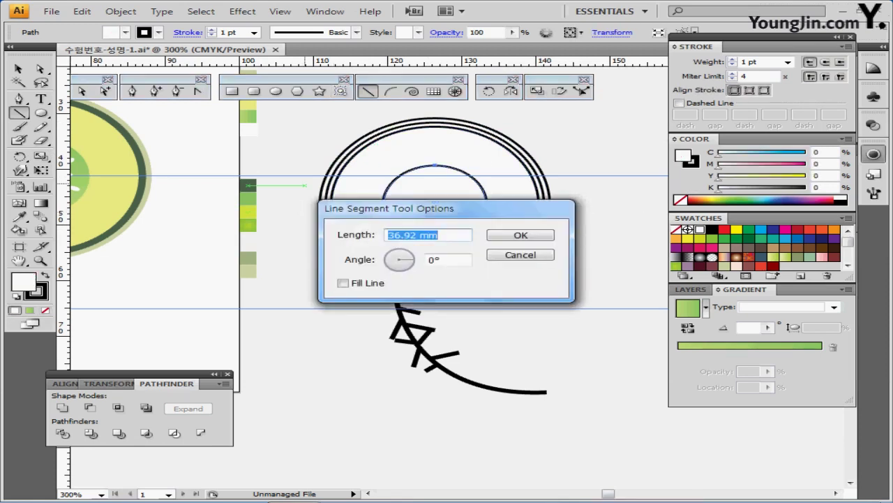
type("36")
key("Tab")
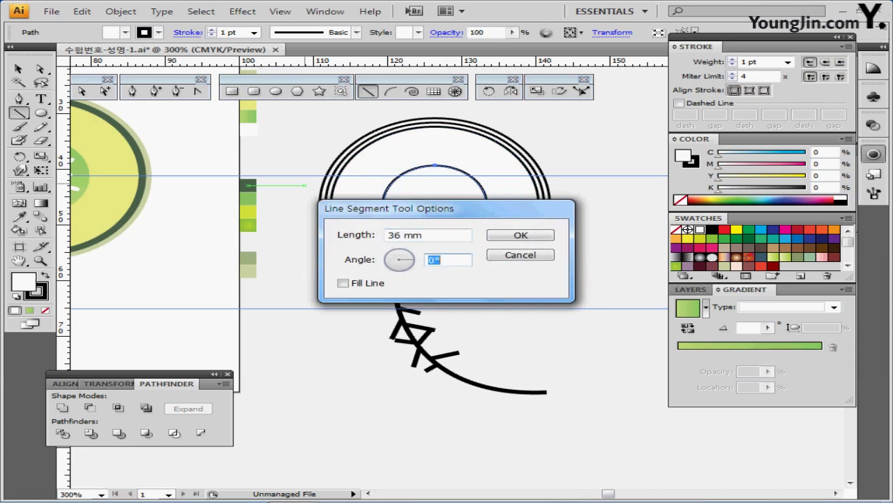
key("Return")
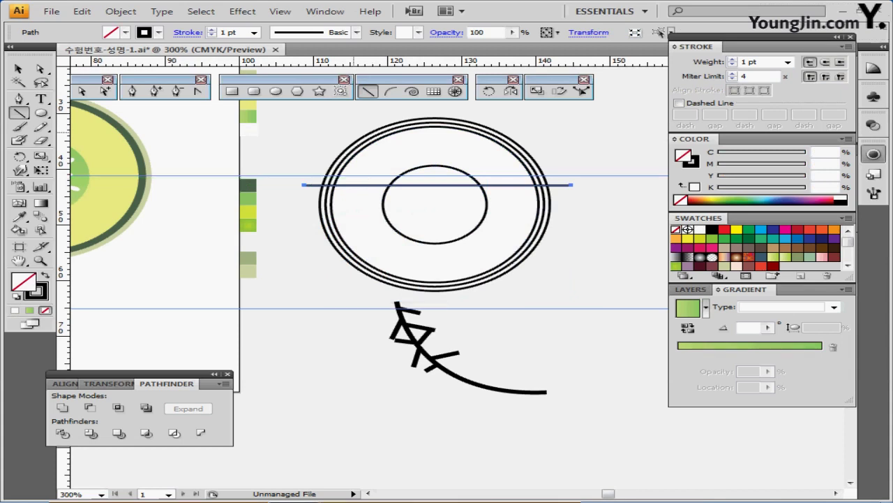
- Align the line and all the concentric circles to their common horizontal and vertical centres, and deselect them
key("ctrl+a")
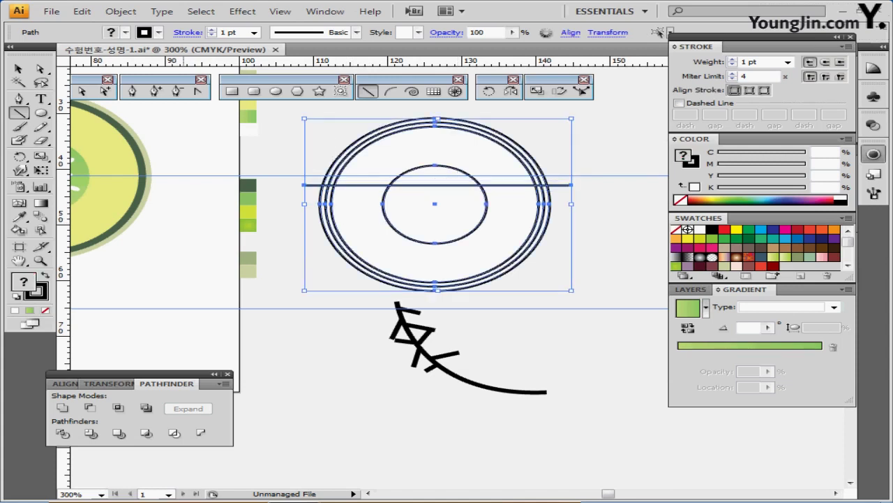
left_click(109, 384)
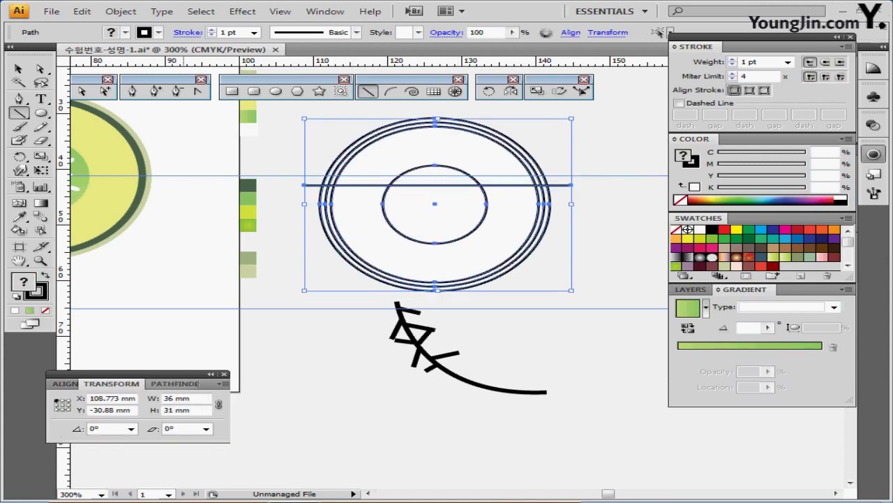
key("shift+F7")
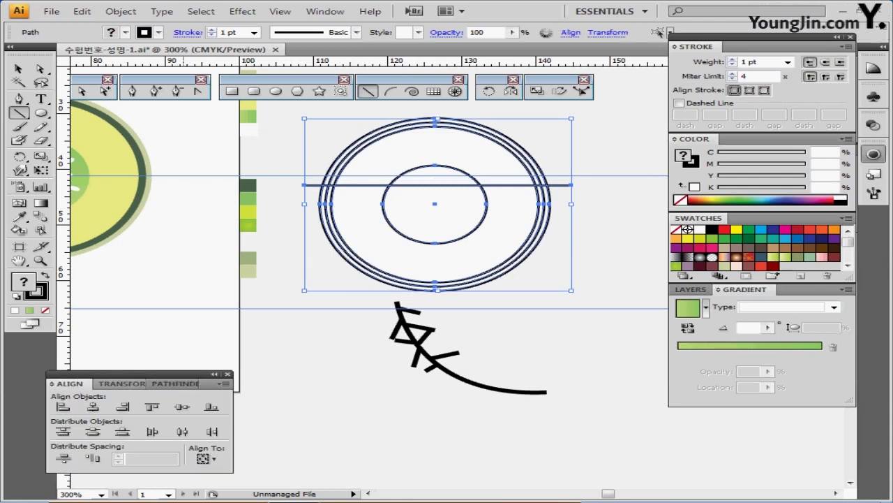
left_click(182, 407)
left_click(181, 406)
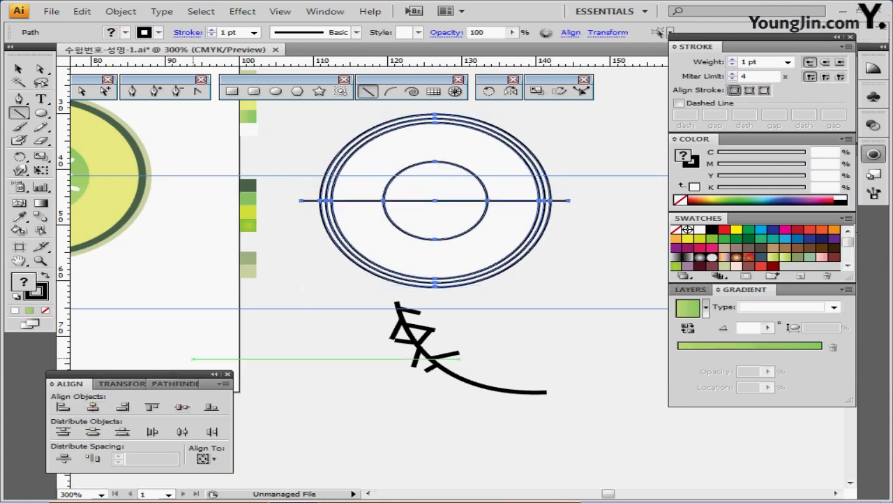
key("ctrl")
left_click(293, 159, "ctrl")
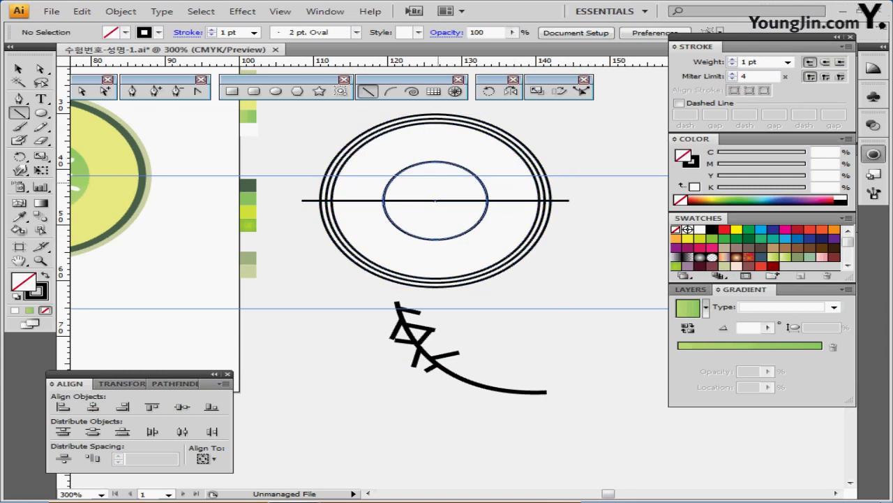
- Create a copy of the small inner circle scaled non-uniformly to 105% horizontal and 40% vertical, and nudge it up two increments
left_click(446, 183, "ctrl")
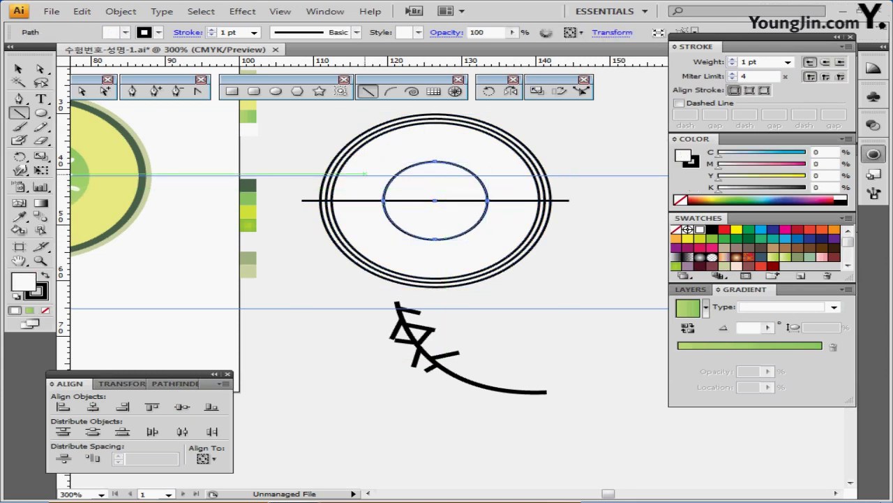
double_click(536, 91)
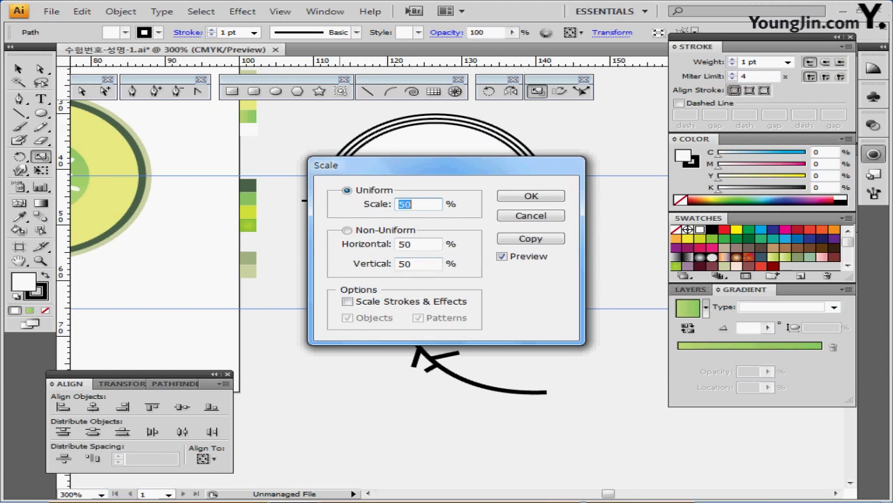
left_click(348, 230)
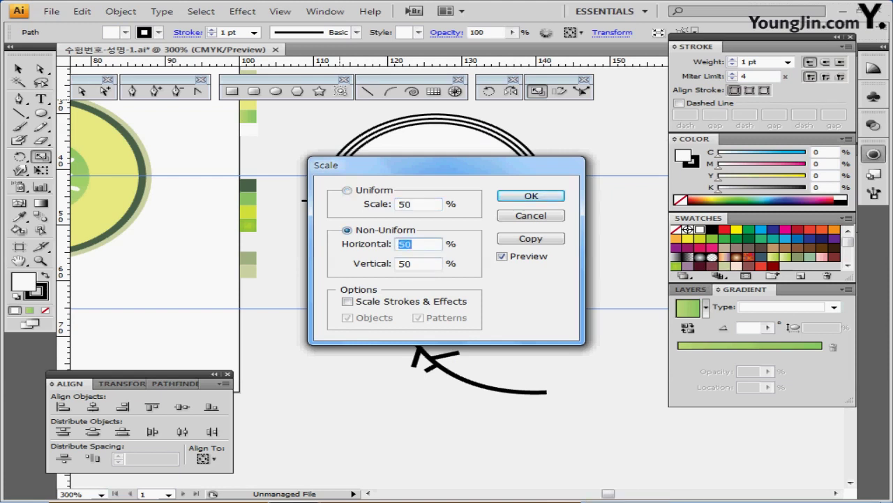
type("105")
key("Tab")
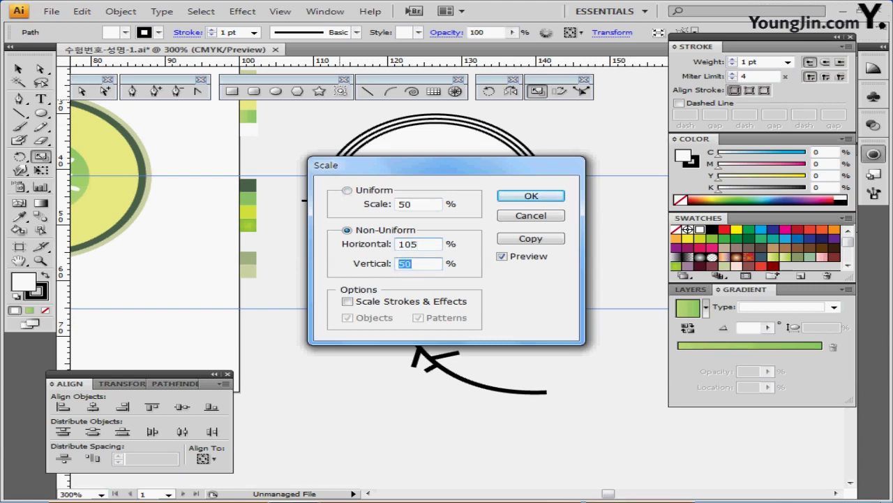
type("40")
key("Return")
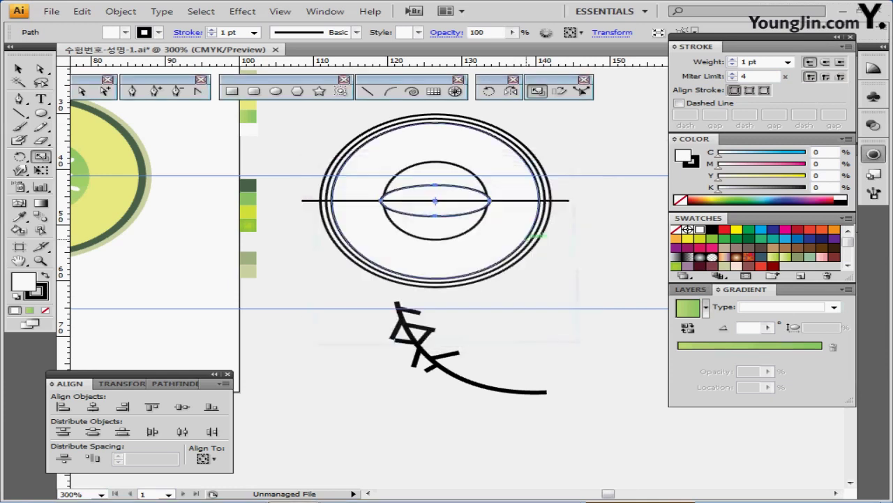
key("Up")
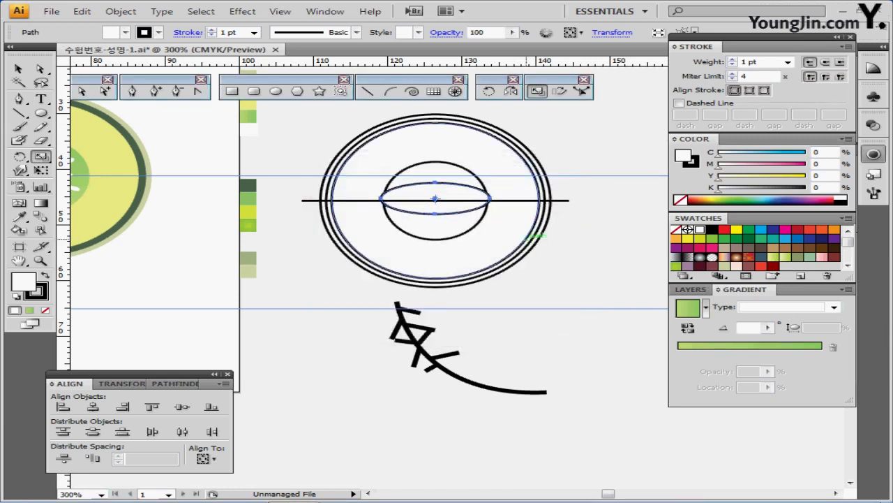
key("Up")
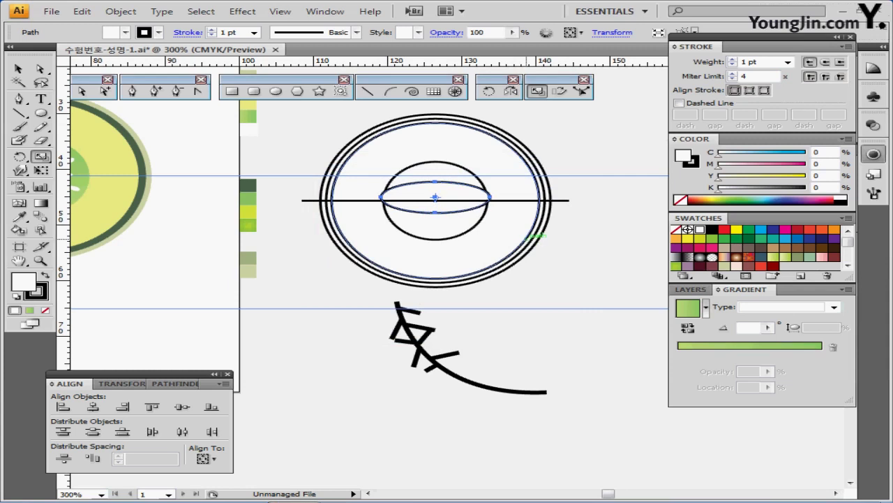
- Select the circles, flattened ellipse and line, and split them at their overlaps with Pathfinder Divide
key("ctrl")
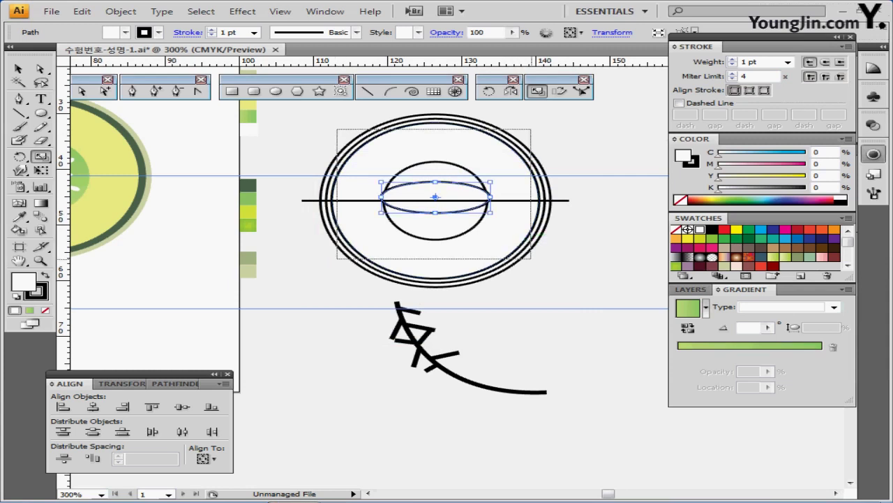
key("ctrl+a")
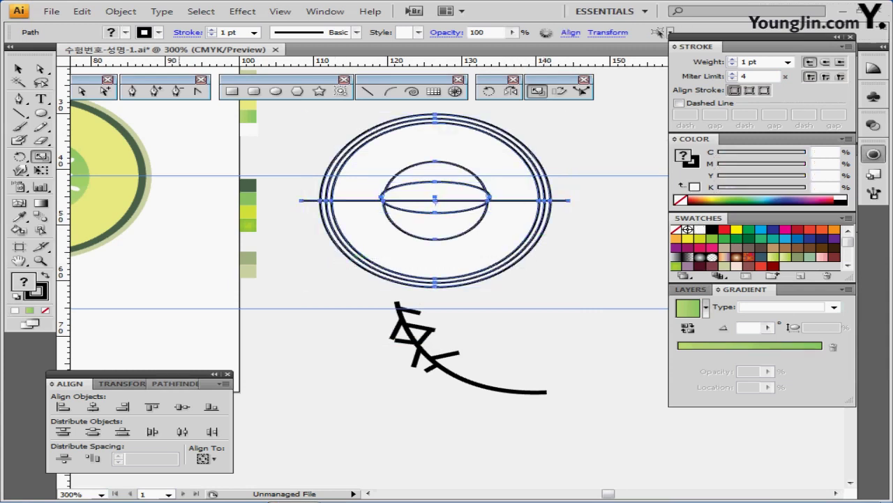
left_click(178, 384)
left_click(63, 433)
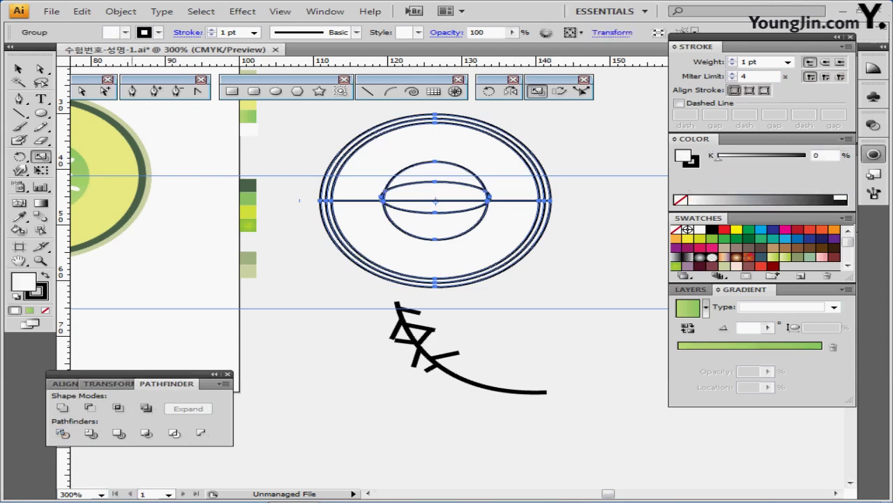
- Isolate the divided group and delete everything except the pieces forming the lower half below the line
key("ctrl")
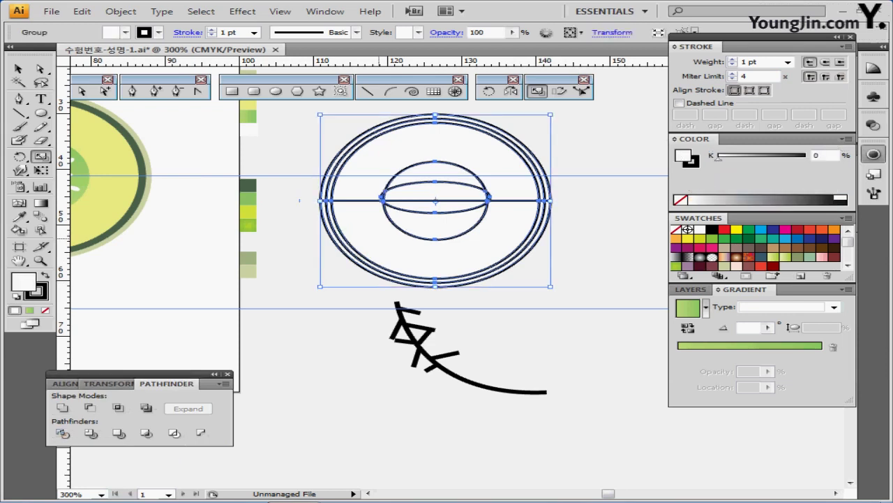
double_click(382, 235)
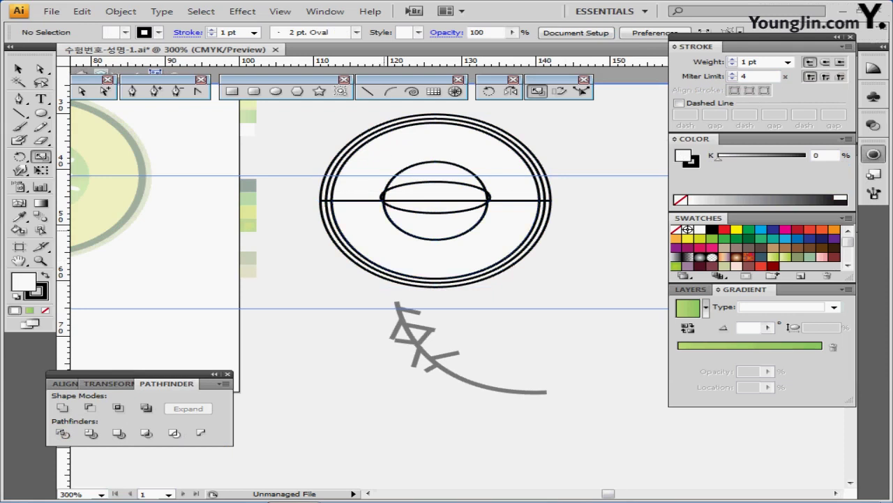
left_click_drag(390, 216, 386, 245)
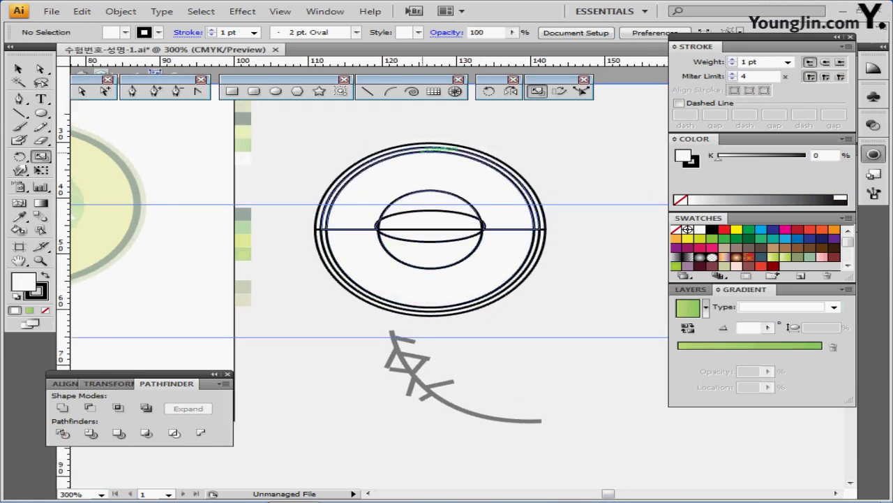
left_click_drag(310, 307, 522, 259)
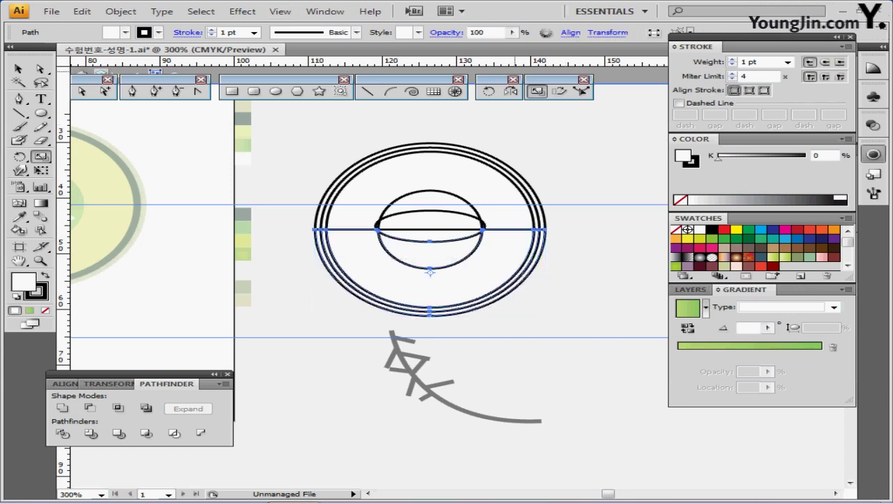
left_click(201, 12)
left_click(229, 85)
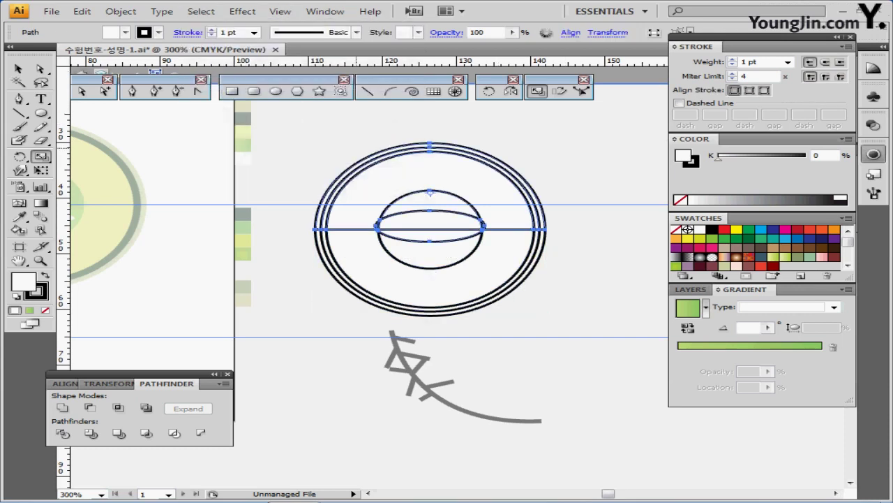
key("Delete")
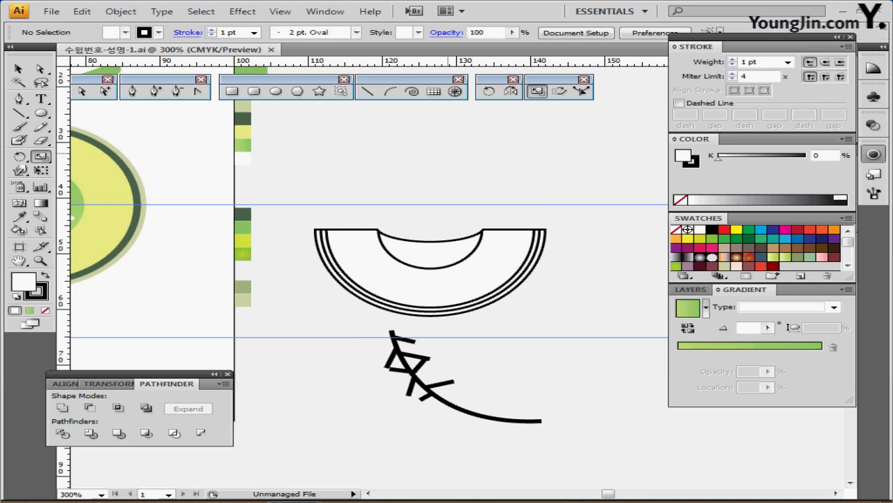
- Fill the half-circle group with the dark green sampled from the colour chips beside the artboard, without a stroke
left_click_drag(484, 230, 490, 204)
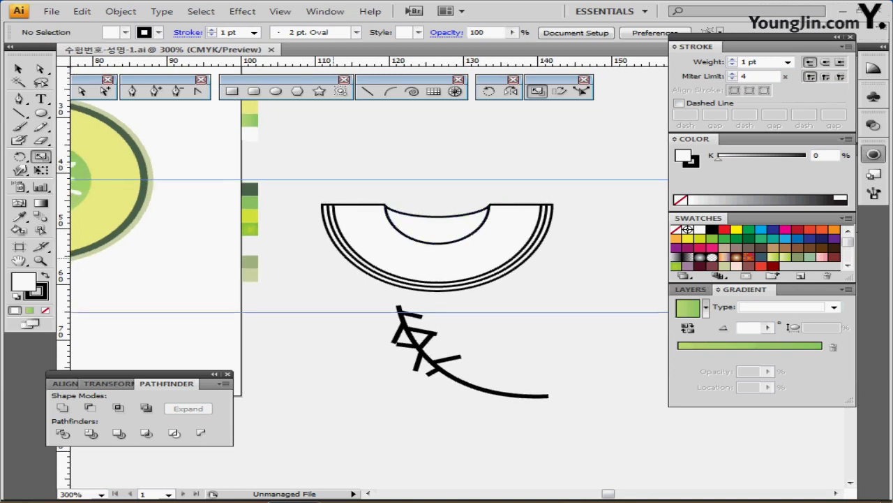
left_click(352, 261, "ctrl")
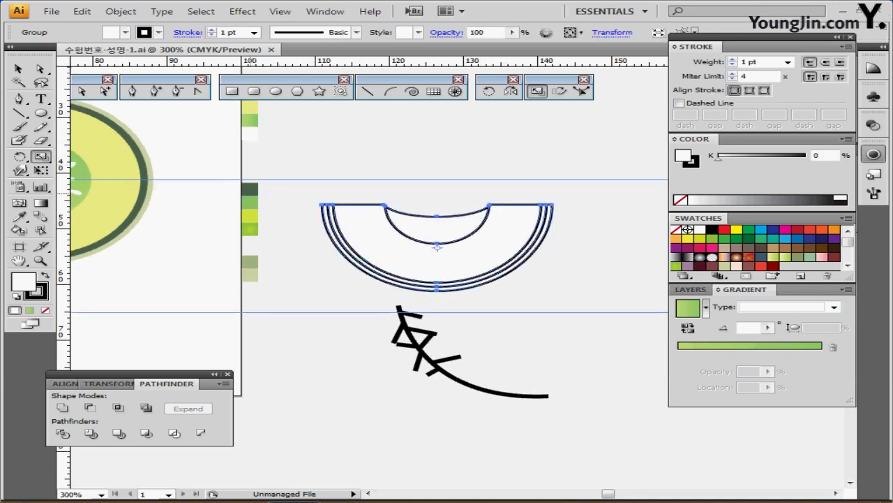
key("i")
left_click(249, 189)
left_click(422, 271, "ctrl")
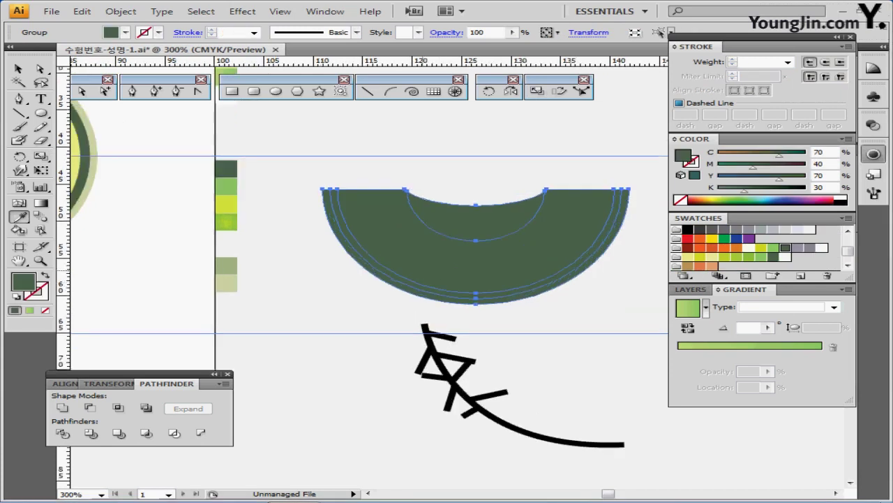
- Isolate the half-circle group and fill its second band from the outside with the sampled light green, C50 M0 Y80 K0
left_click(427, 272, "ctrl")
left_click_drag(355, 221, 368, 249)
double_click(404, 234, "ctrl")
left_click(370, 246, "ctrl")
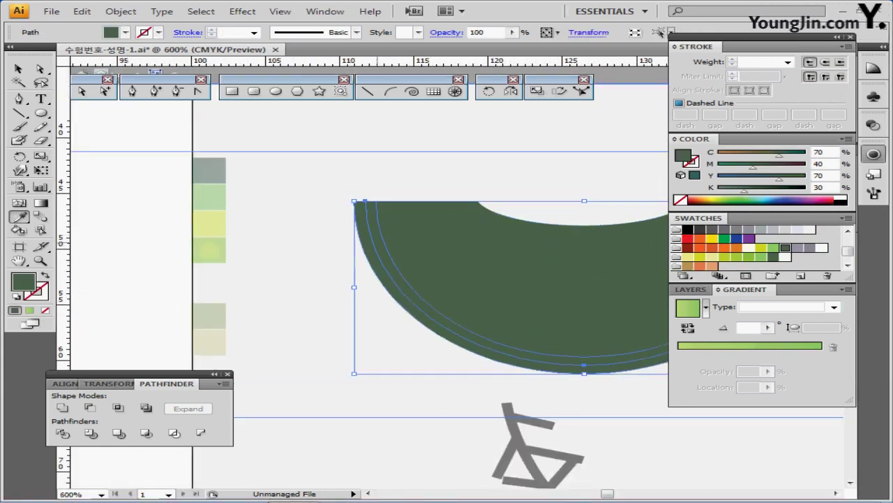
left_click(379, 236, "ctrl")
left_click(214, 201)
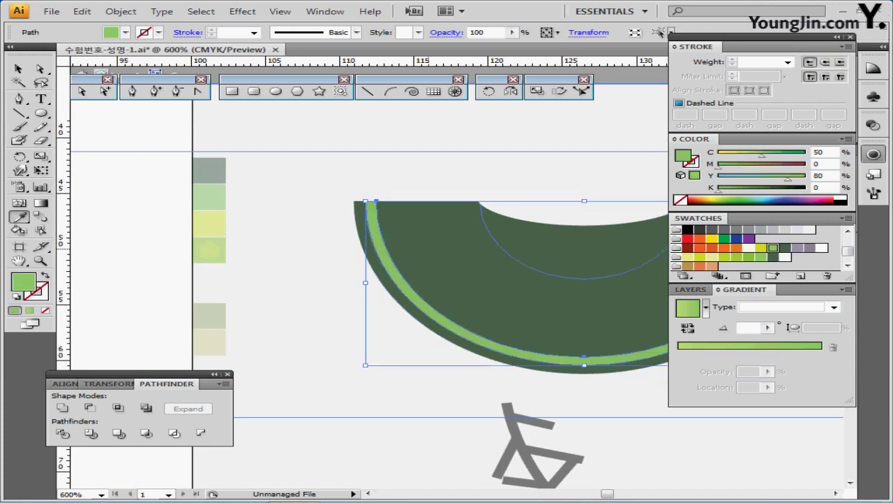
- Fill the large inner area with the sampled yellow-green and the crescent above it with the sampled green radial gradient
left_click(425, 244, "ctrl")
left_click(213, 223)
left_click(514, 242, "ctrl")
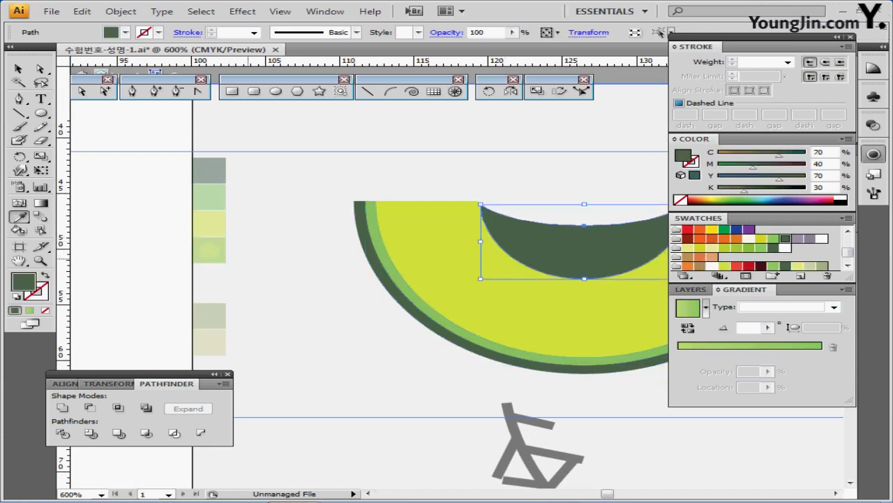
left_click(219, 249)
left_click(498, 281, "ctrl+alt")
key("ctrl+plus")
key("ctrl+plus")
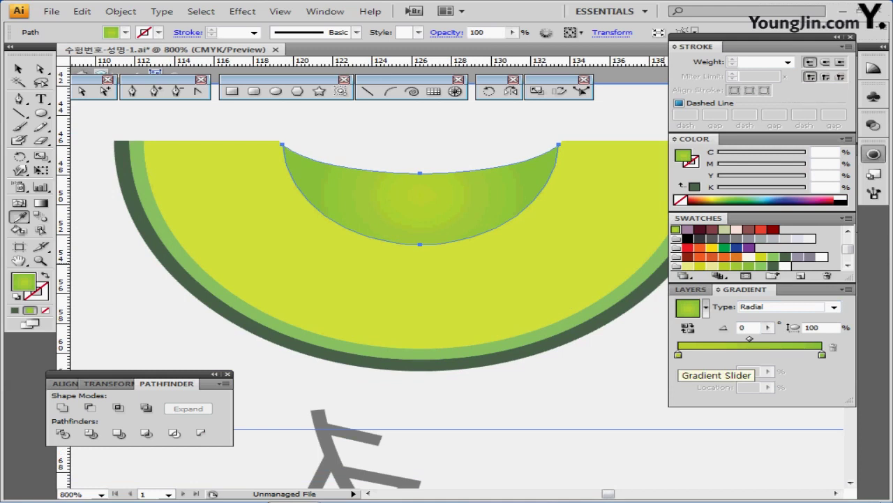
key("ctrl+minus")
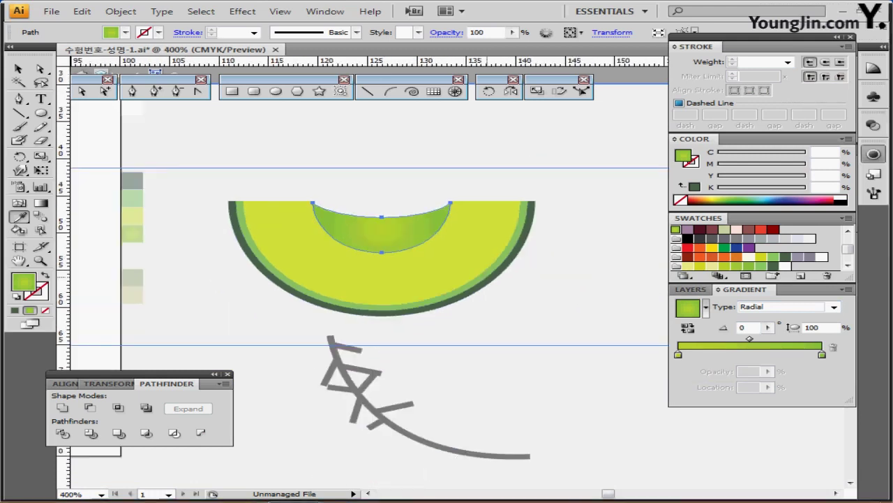
- Leave the isolated fruit-slice group, save the document and clear the selection
key("ctrl")
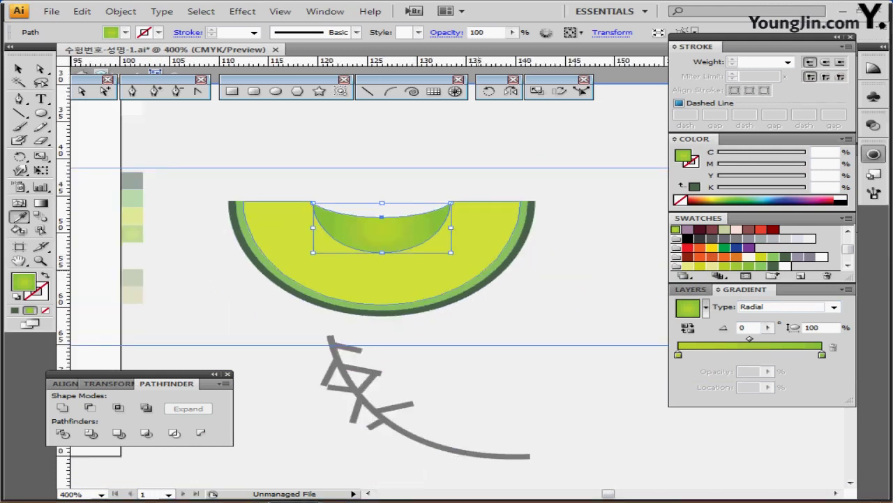
key("ctrl+s")
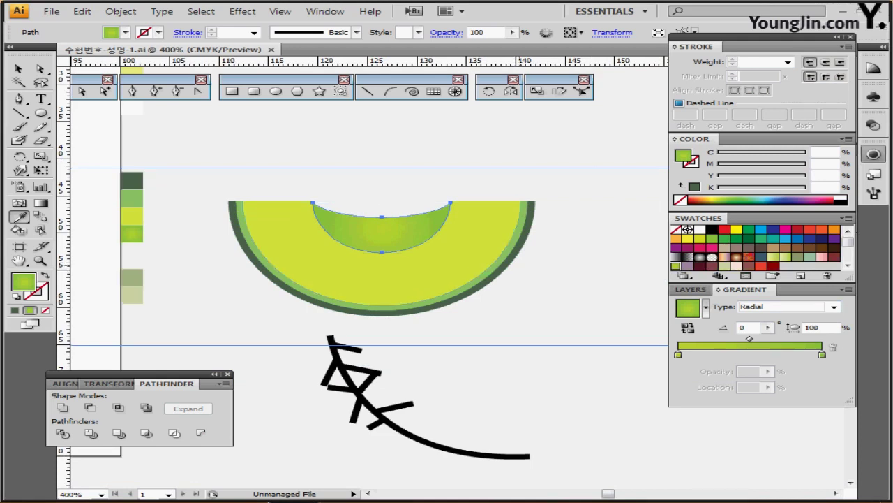
key("ctrl")
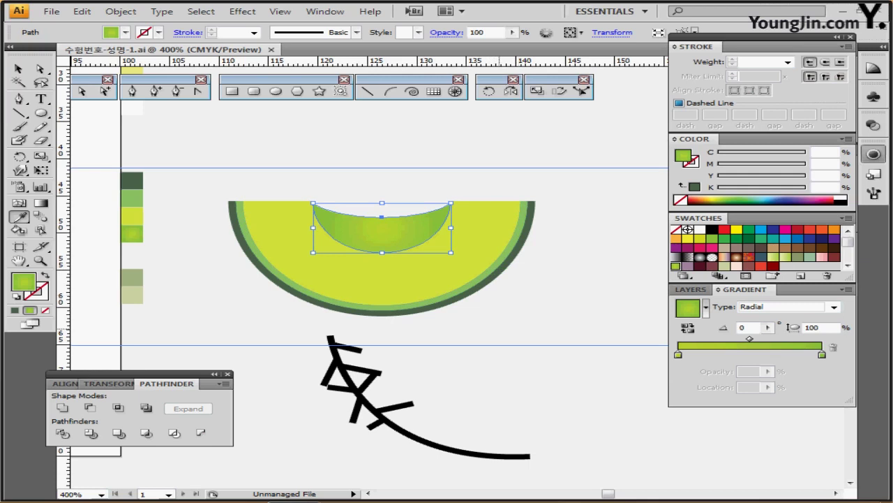
key("ctrl+plus")
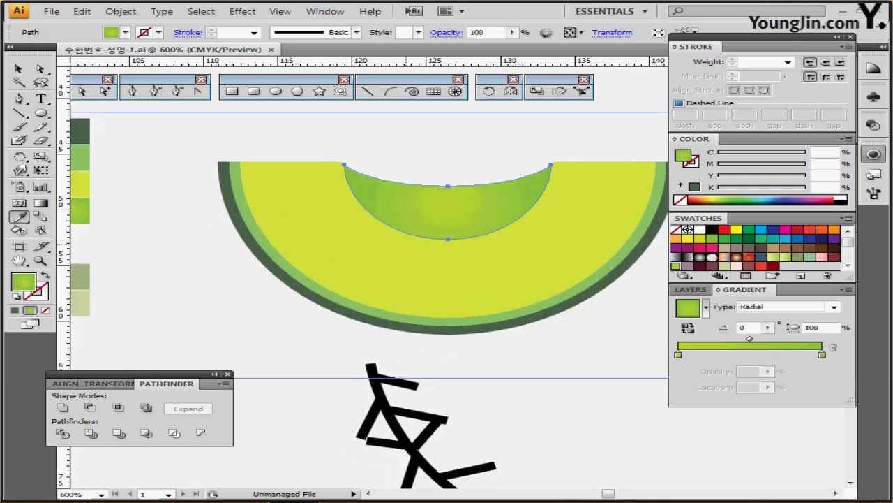
key("ctrl")
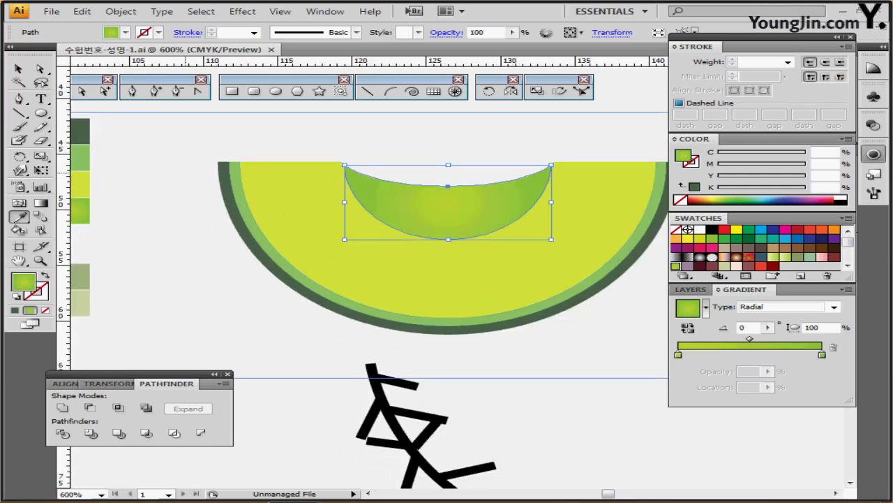
key("ctrl+shift+a")
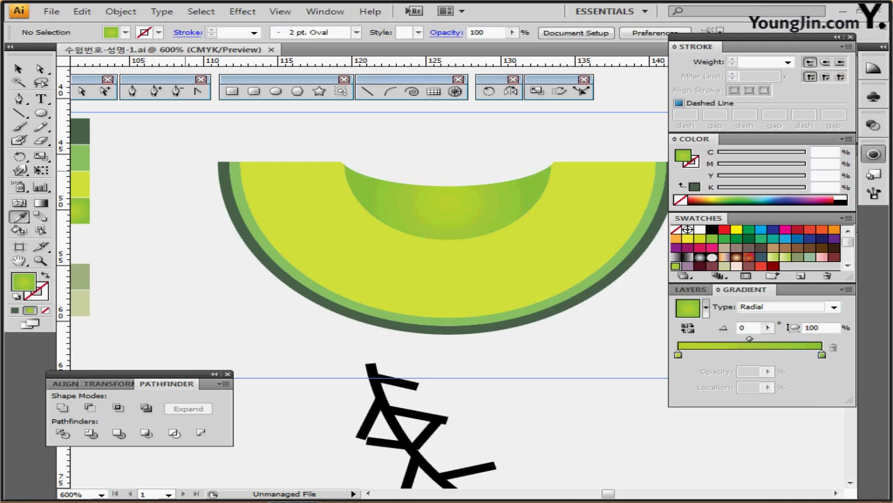
- Isolate the slice group and scale a copy of its large yellow-green band uniformly to 115%
double_click(306, 187, "ctrl")
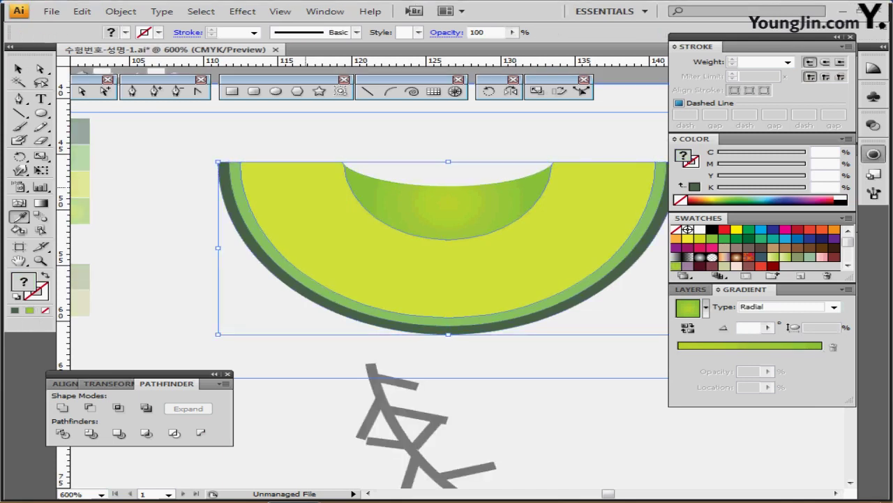
left_click(305, 187, "ctrl")
key("ctrl+shift+b")
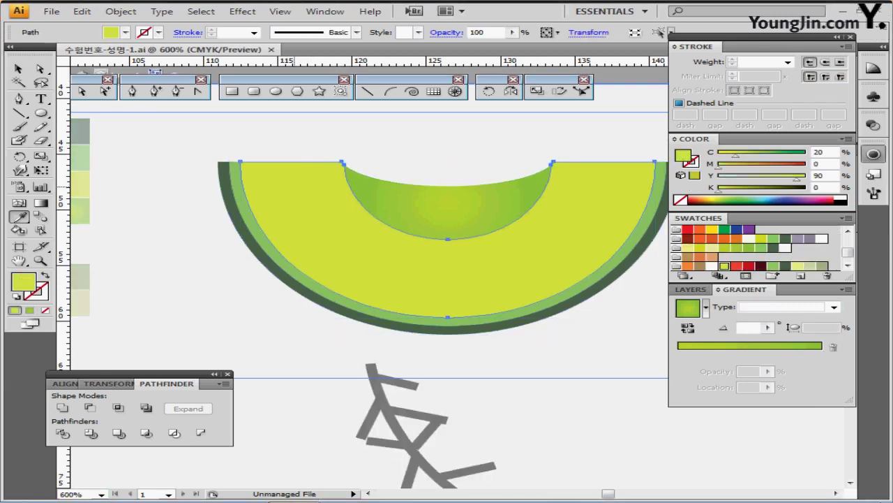
left_click_drag(295, 187, 263, 217)
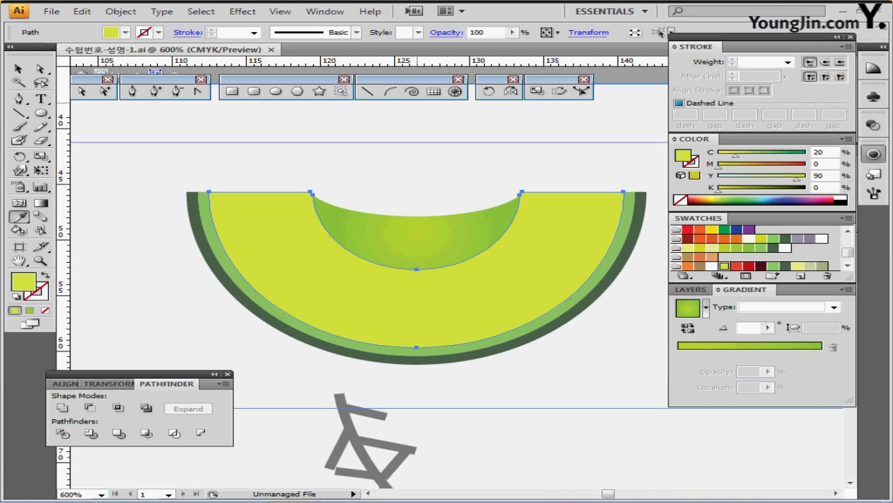
double_click(537, 91)
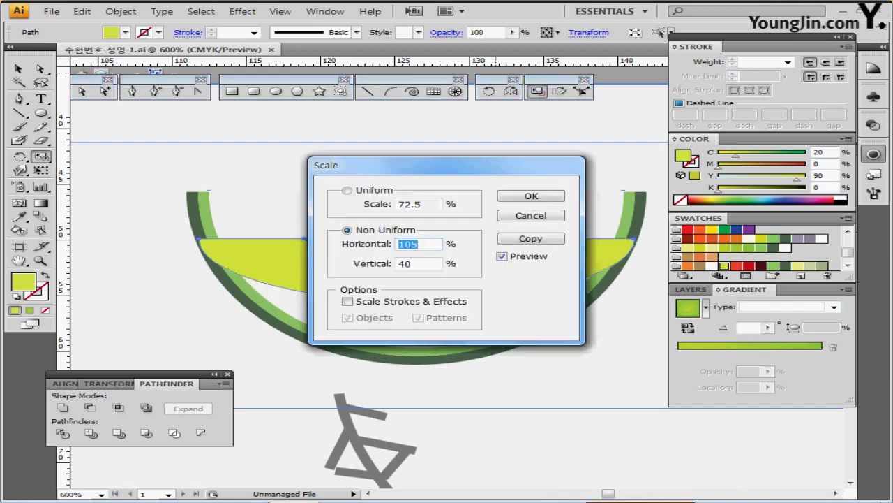
left_click_drag(447, 165, 504, 174)
left_click(404, 200)
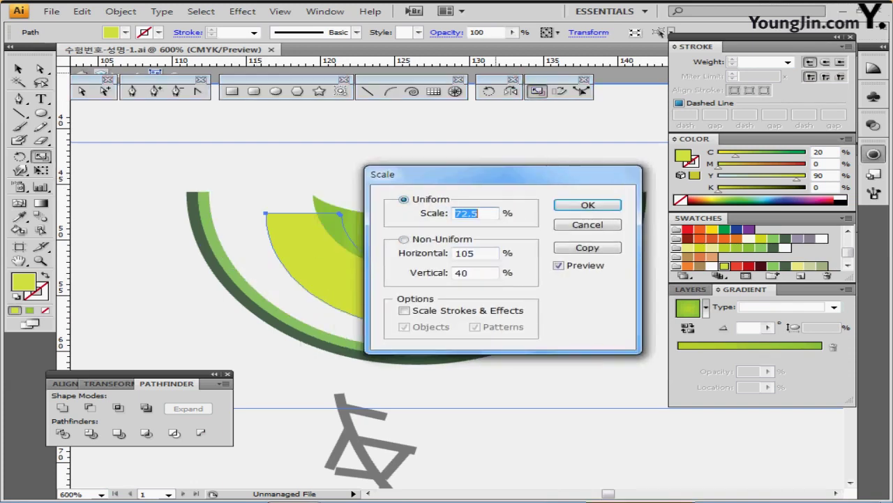
type("115")
key("Tab")
key("Return")
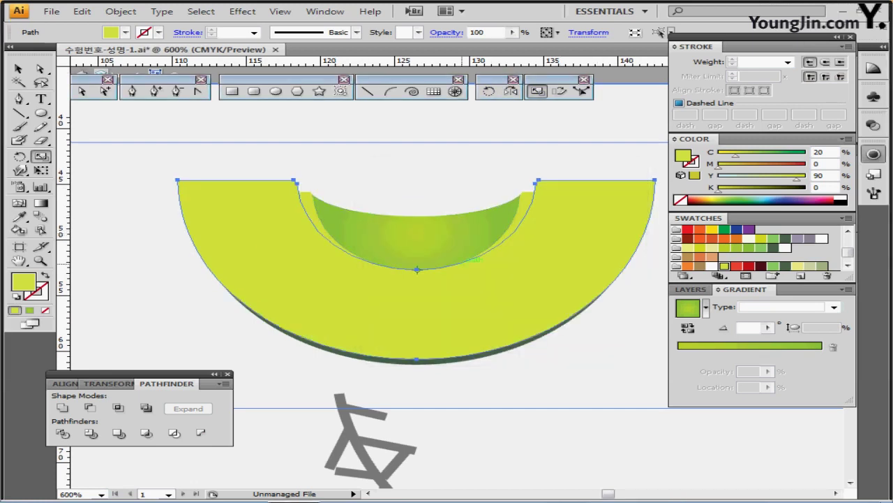
- Rotate the enlarged band copy about 6° clockwise and shift it slightly down and to the left of the slice
key("ctrl")
left_click(465, 264, "ctrl+alt")
left_click_drag(464, 264, 406, 261)
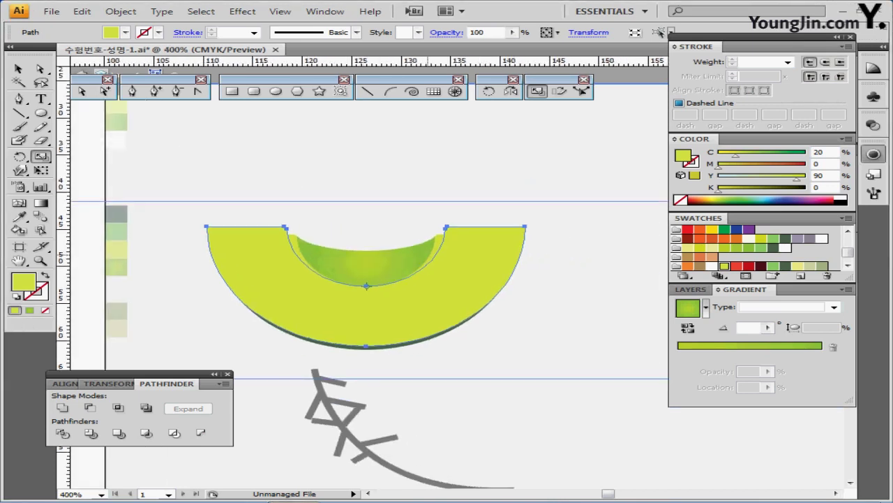
key("ctrl")
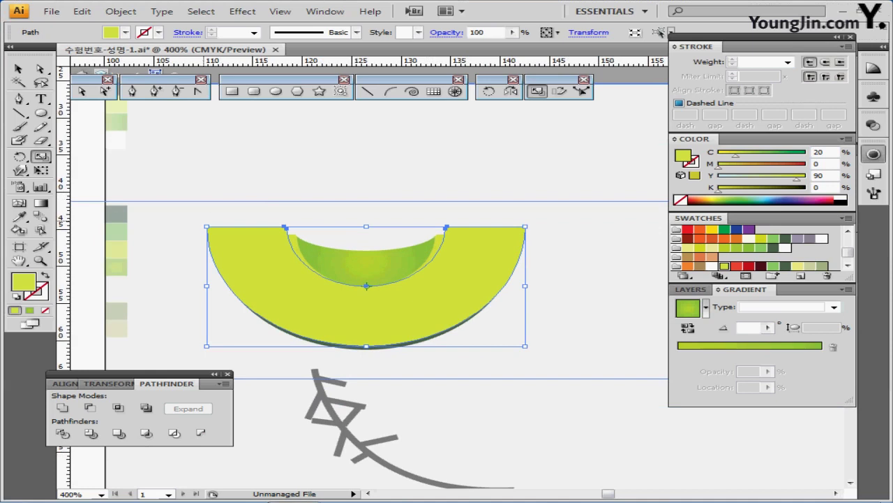
left_click_drag(204, 220, 222, 212)
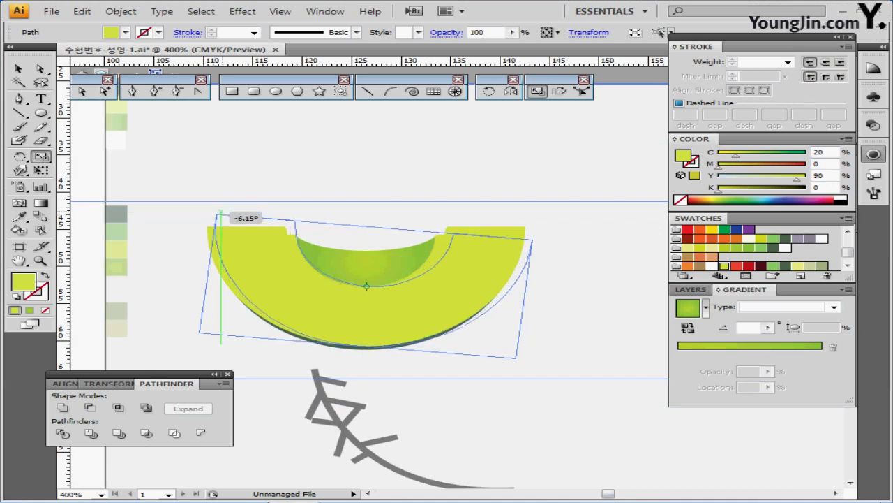
left_click_drag(221, 213, 218, 214)
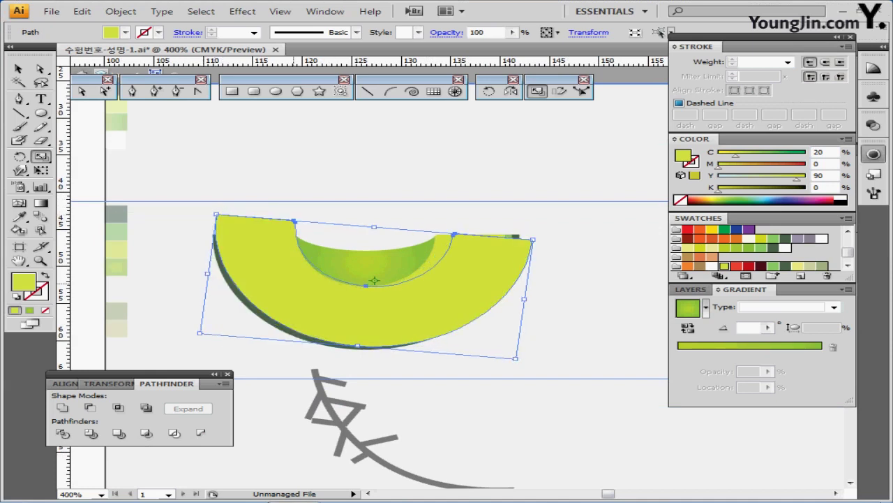
left_click_drag(296, 282, 287, 280)
left_click_drag(287, 279, 281, 289)
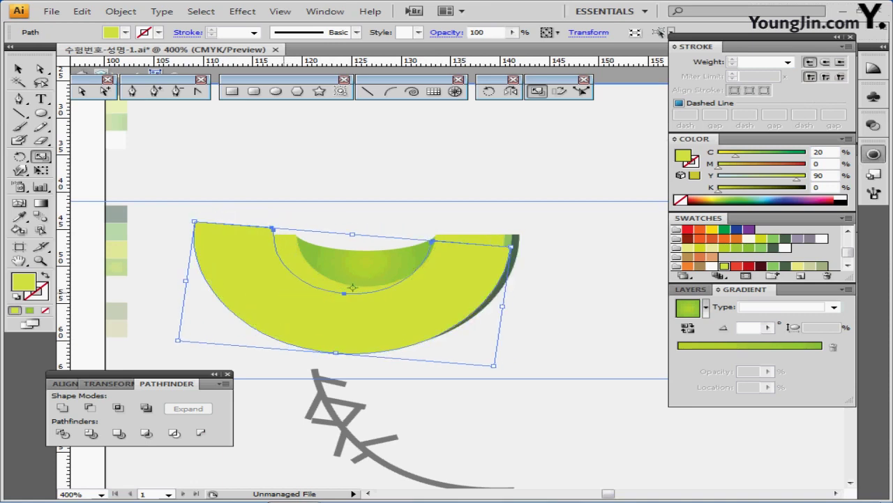
key("ctrl+z")
scroll(158, 310, "left", 2)
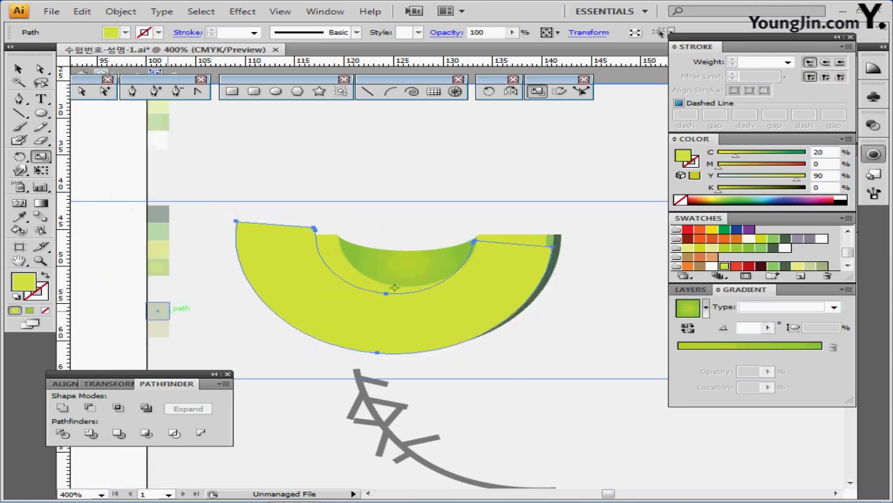
- Fill the rotated band copy with the muted green sampled from the colour chips, C40 M20 Y60 K0
key("i")
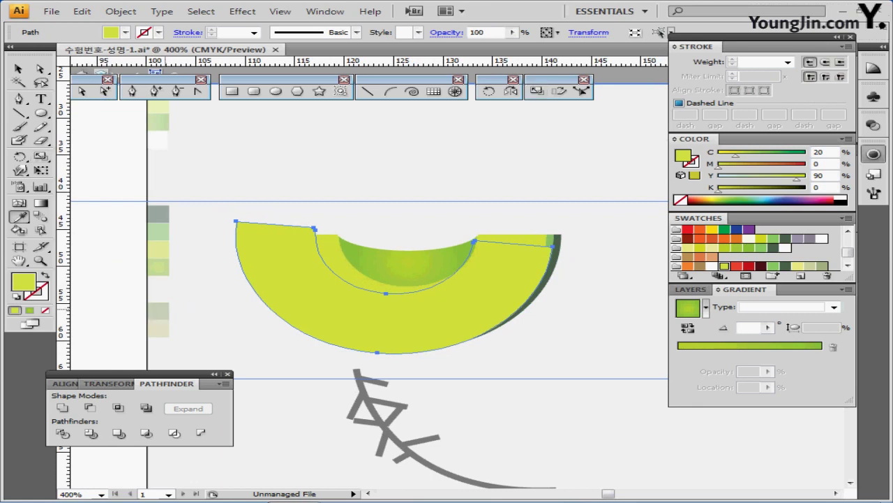
left_click(167, 310)
left_click(326, 305, "ctrl")
left_click_drag(371, 289, 215, 318)
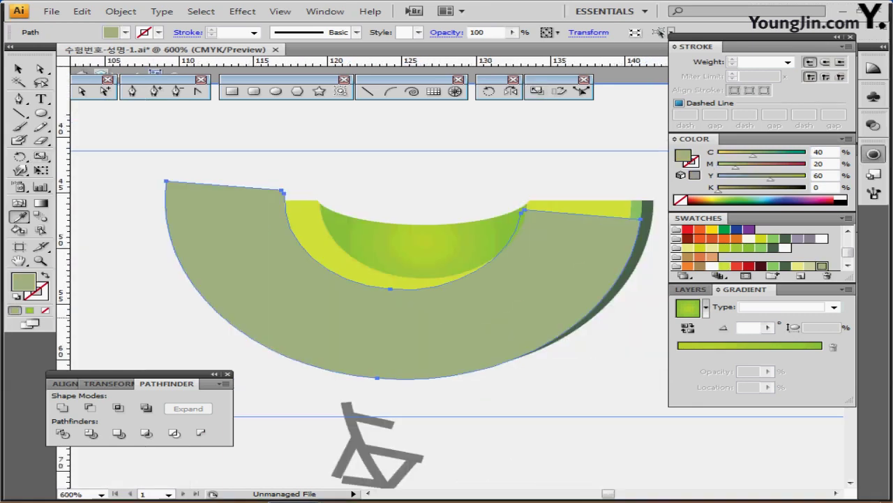
- Fine-tune the muted green copy's rotation and position against the slice outlines in outline view, and return to preview with nothing selected
key("ctrl+y")
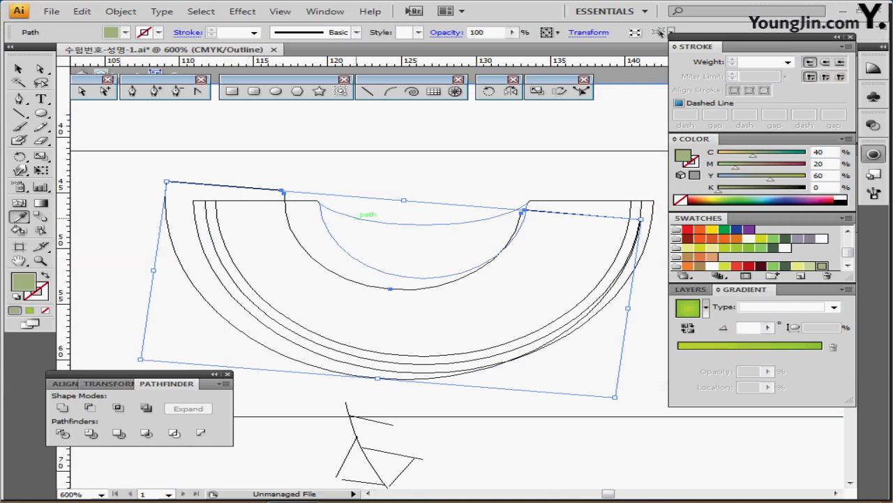
left_click_drag(165, 176, 162, 181)
left_click_drag(313, 259, 324, 265)
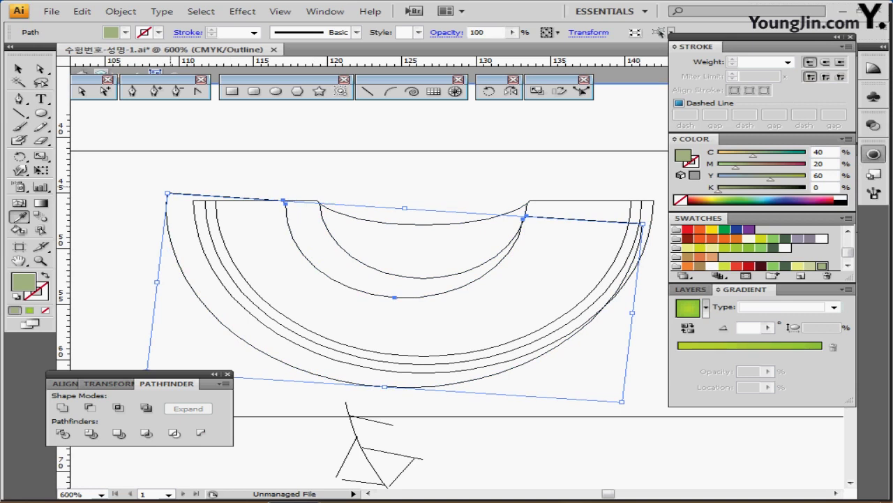
left_click_drag(170, 188, 167, 192)
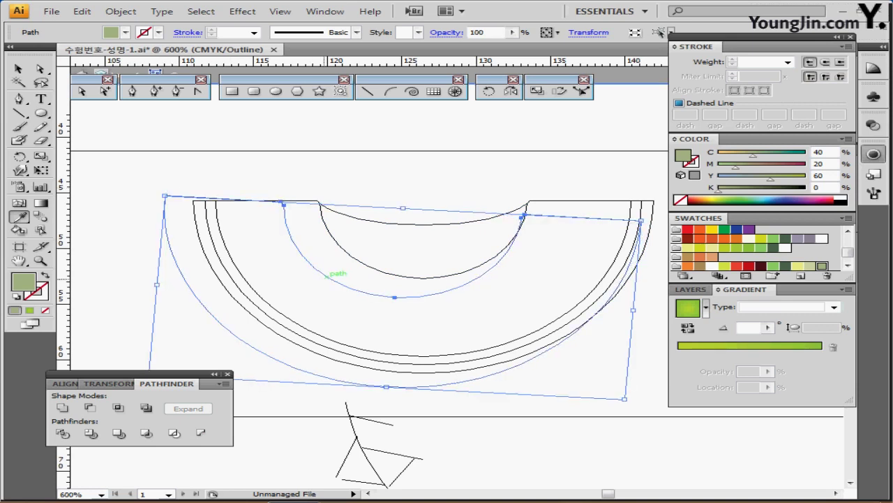
left_click_drag(327, 277, 330, 279)
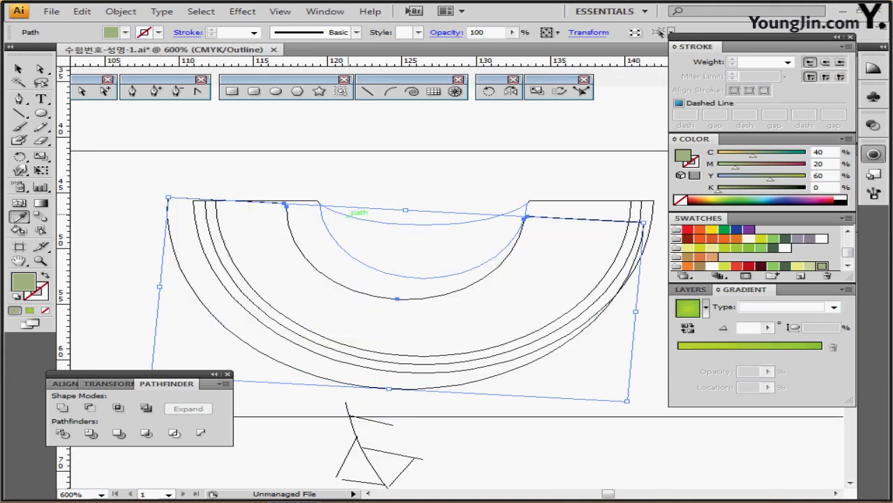
key("ctrl+y")
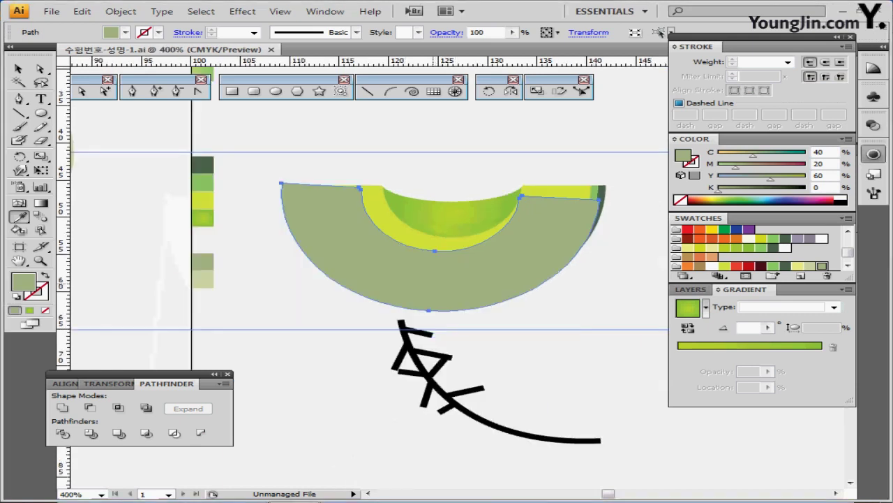
left_click(343, 353, "ctrl")
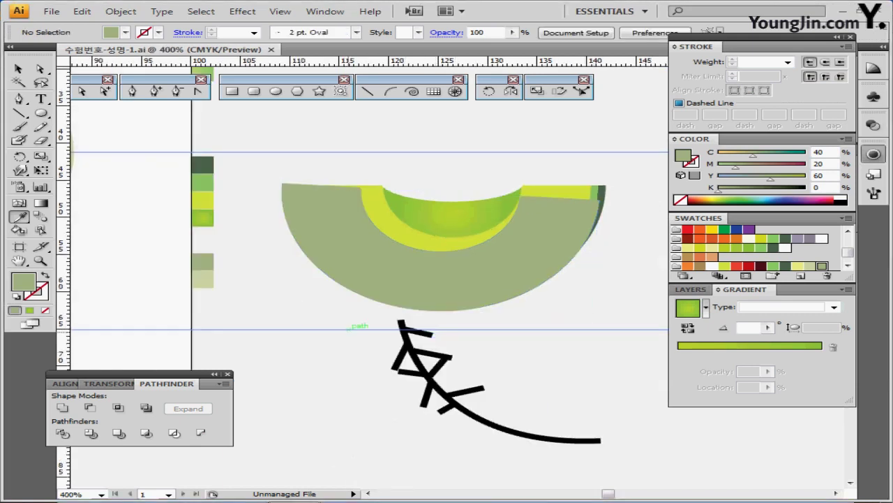
- Isolate the slice group again and select the muted green band copy
left_click(302, 216, "ctrl")
double_click(299, 215, "ctrl")
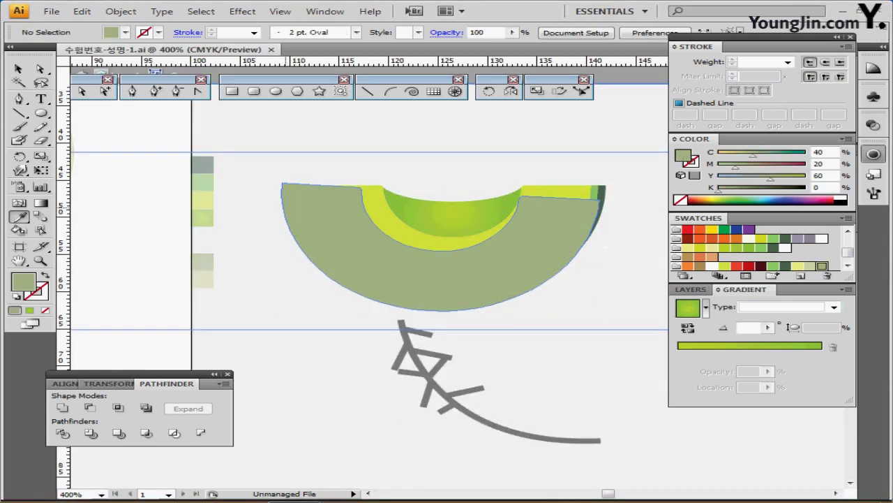
left_click(289, 213, "ctrl")
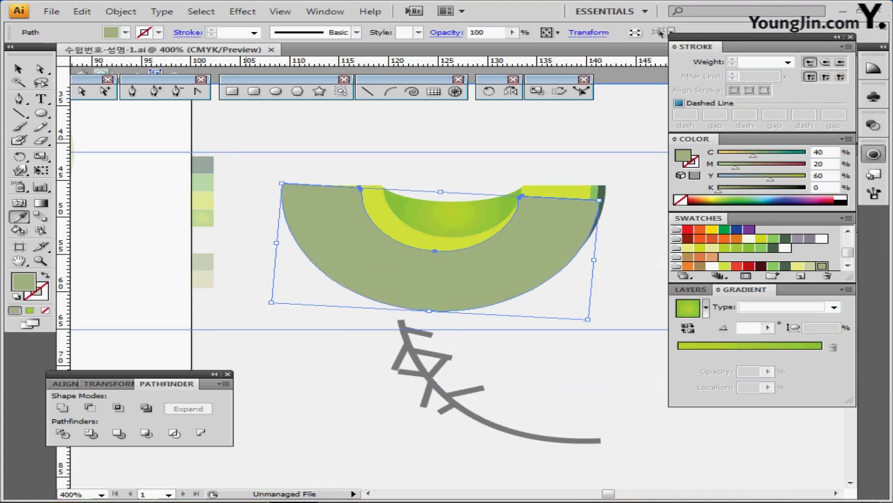
- Try a straight diagonal line across the left end of the slice's bands in outline view
key("backslash")
left_click(326, 215, "ctrl")
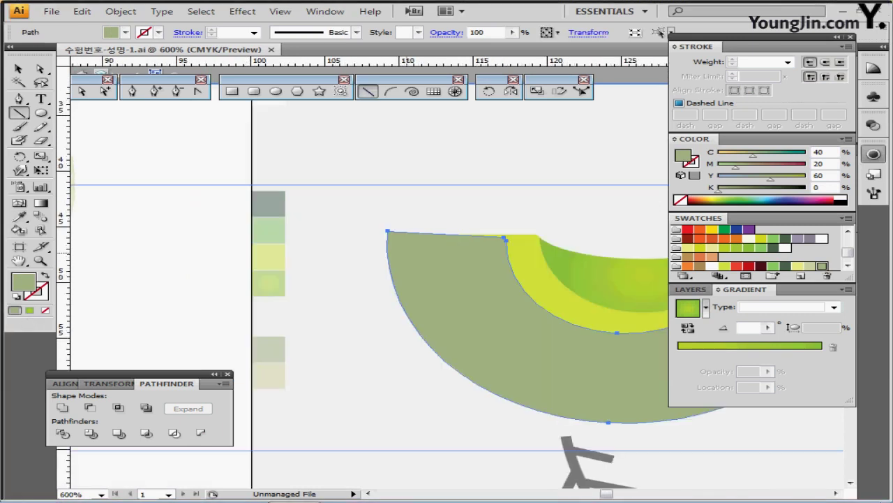
left_click(408, 248, "ctrl")
left_click_drag(496, 280, 310, 229)
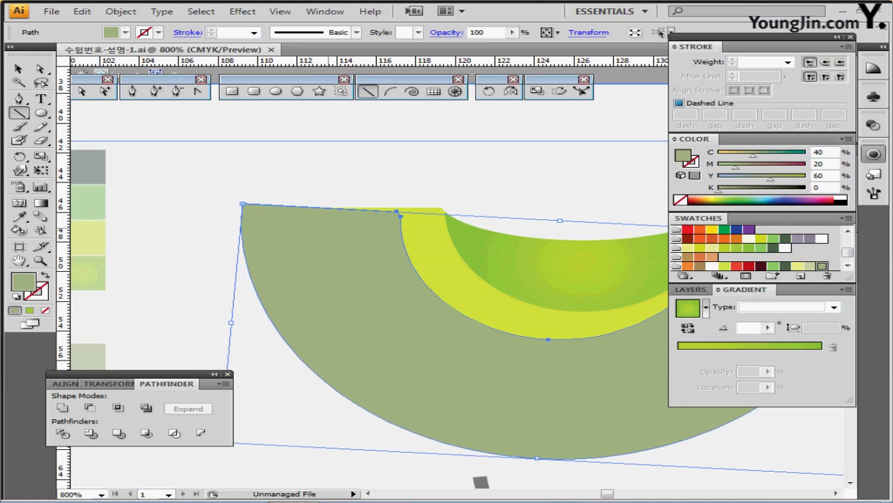
key("ctrl+y")
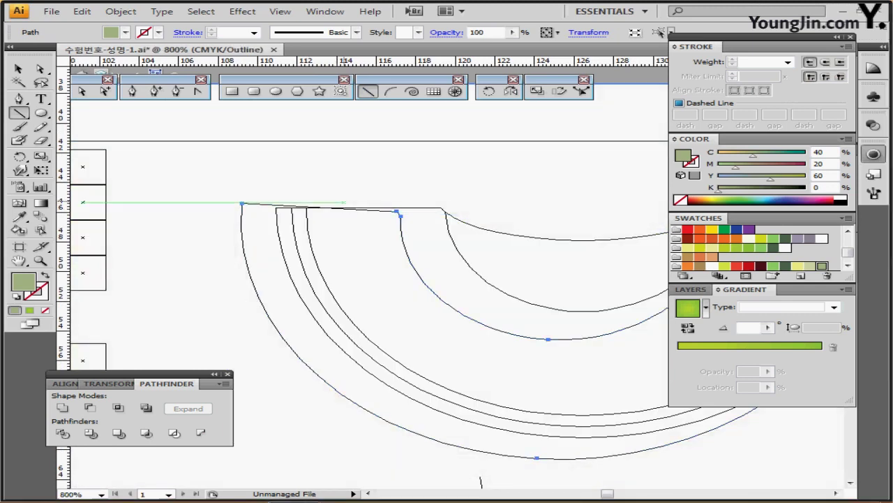
left_click_drag(356, 195, 225, 272)
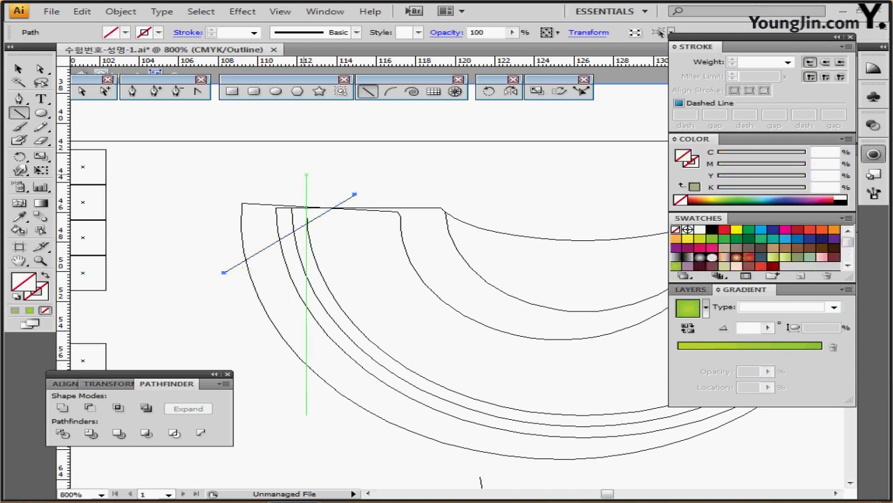
key("ctrl+z")
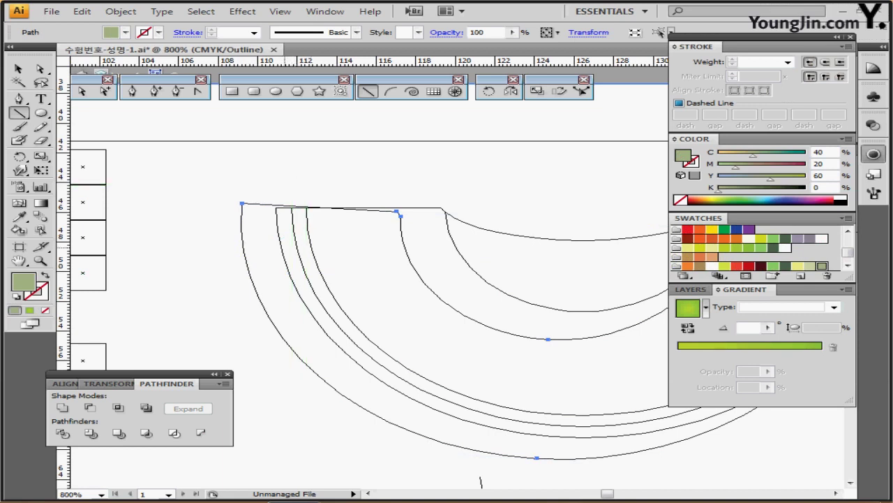
- Nudge the muted green band copy slightly farther left of the slice
key("ctrl+Left")
key("ctrl+Left")
key("ctrl+Left")
key("ctrl+Left")
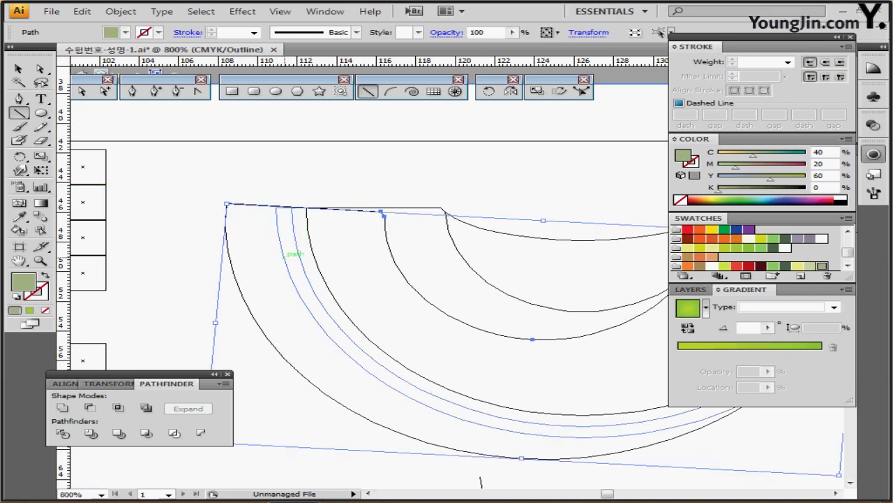
key("ctrl+z")
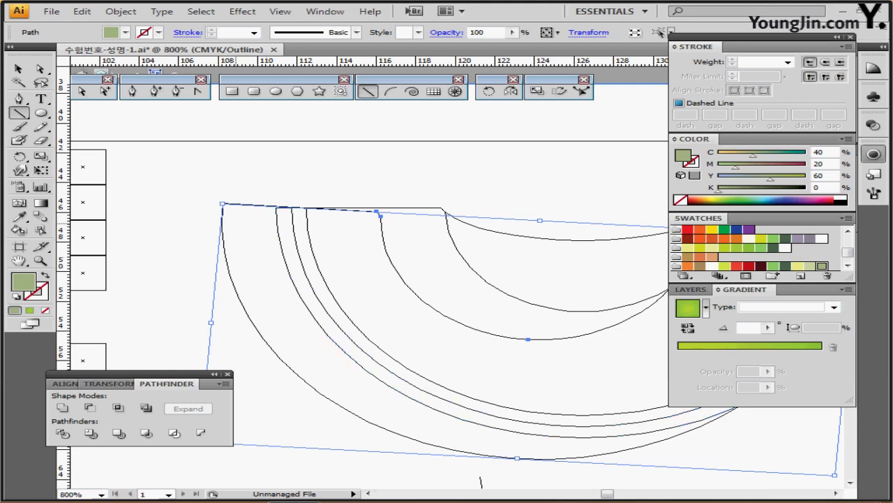
- Draw a straight diagonal line across the muted green band's upper-left corner and select it together with the band
key("ctrl+Right")
left_click_drag(292, 191, 201, 267)
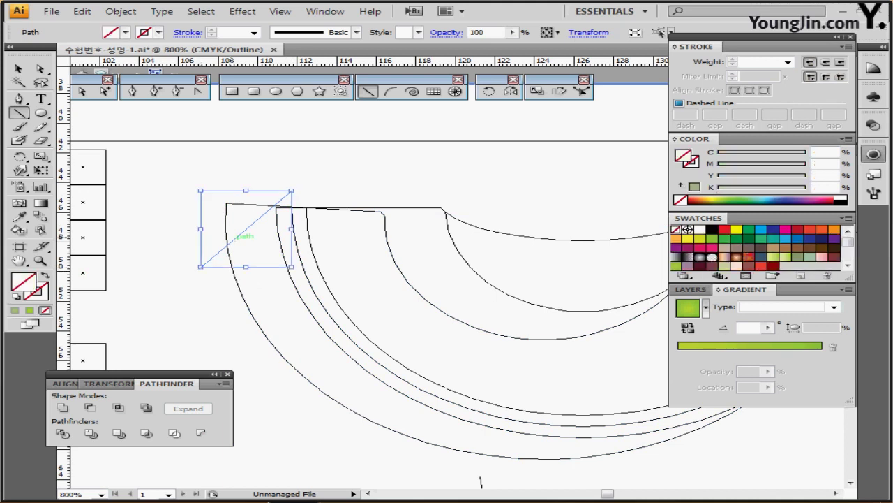
left_click_drag(291, 191, 297, 190)
left_click_drag(215, 171, 256, 235)
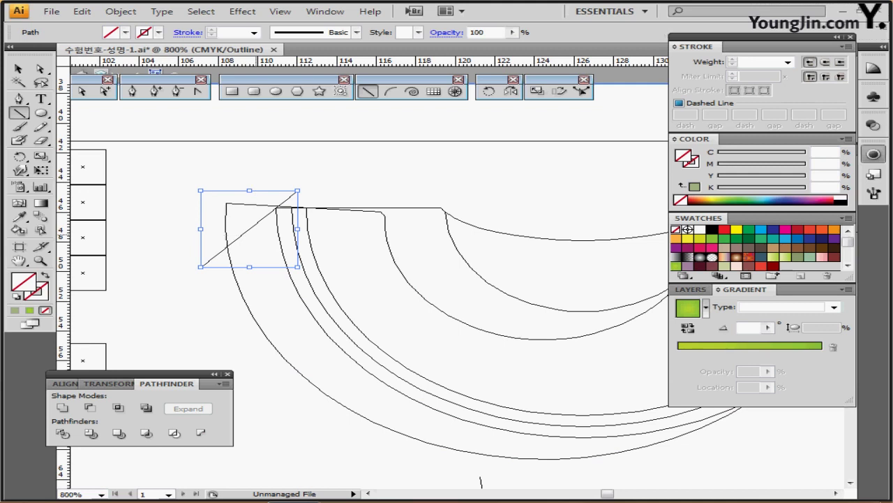
- Divide the muted green band along the diagonal line, ungroup the pieces, delete the cut-off corner and exit isolation in preview
left_click(63, 432)
key("ctrl+shift+g")
left_click(221, 216, "ctrl")
key("ctrl+y")
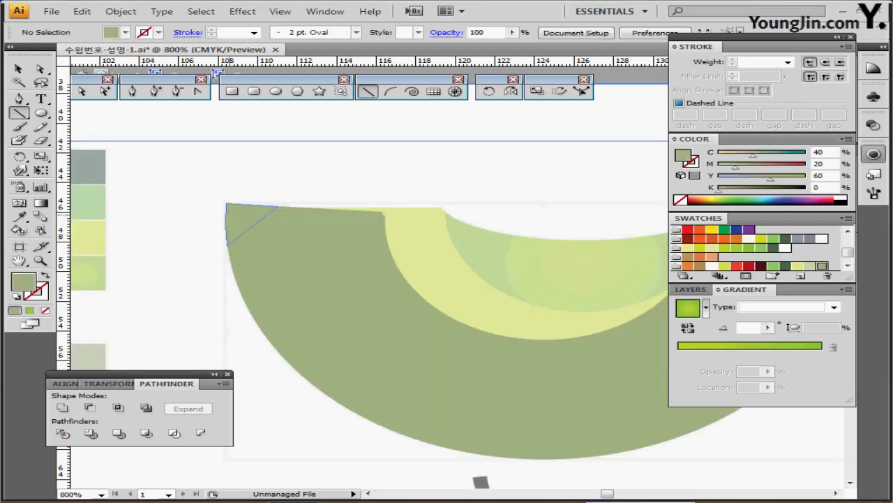
left_click(235, 208, "ctrl")
key("Delete")
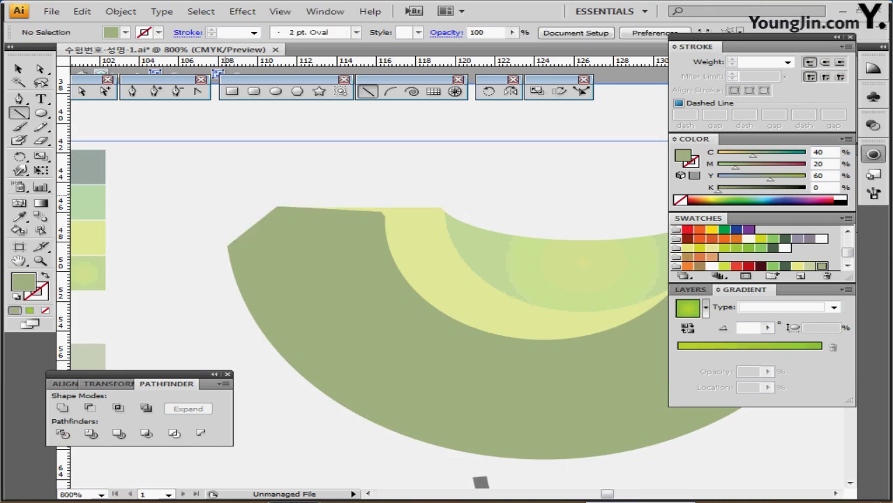
double_click(225, 195, "ctrl")
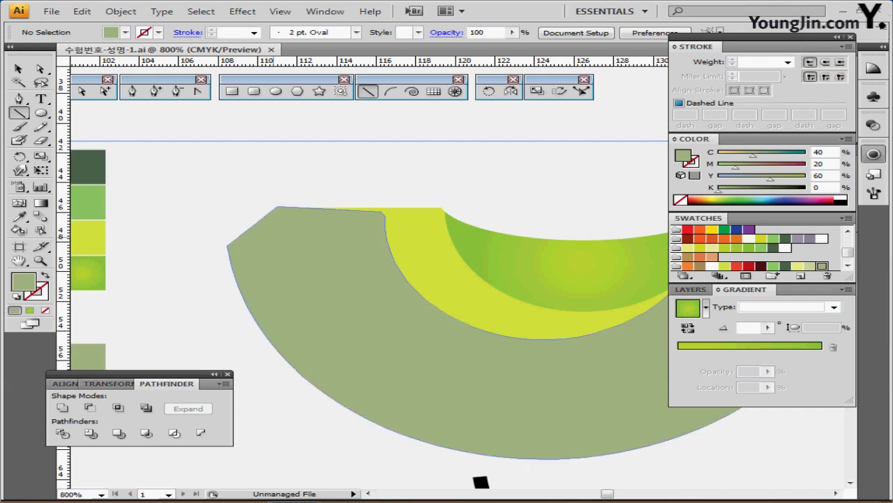
- Move the black branch line group onto the left part of the muted green band and bring it to the front
left_click_drag(342, 304, 285, 223)
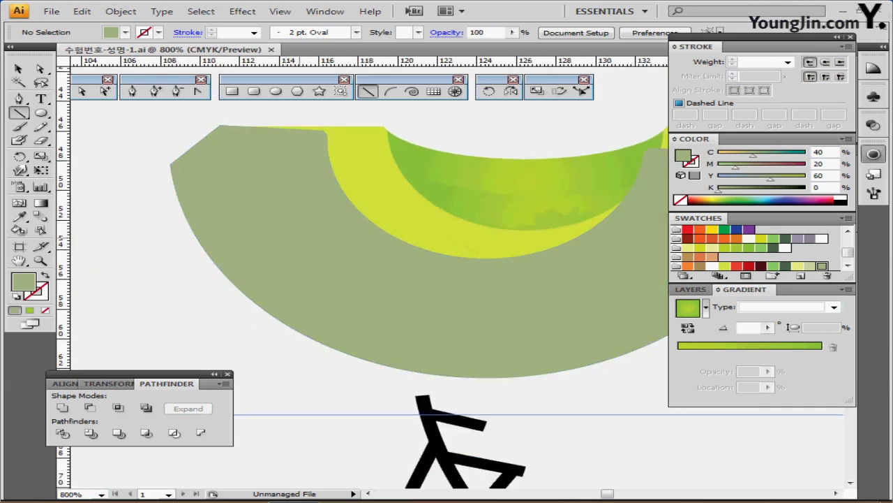
left_click(301, 250, "ctrl+alt")
left_click_drag(483, 280, 274, 241)
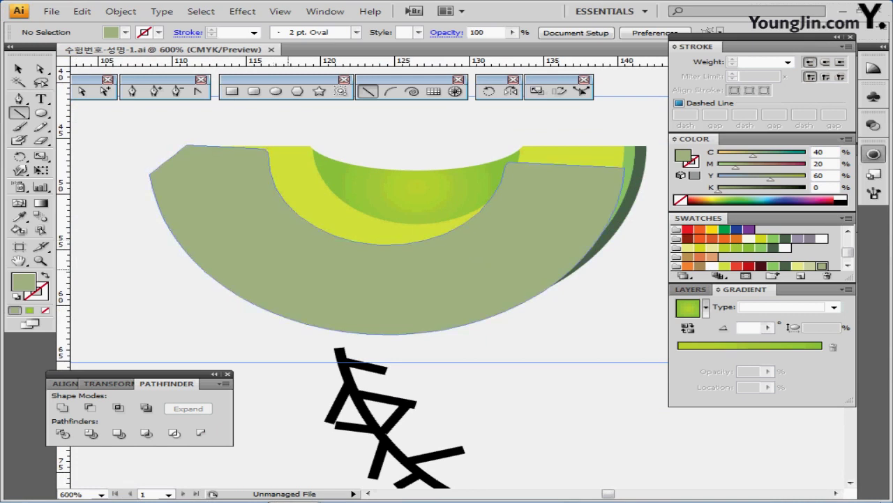
scroll(377, 315, "down", 1)
left_click(376, 378)
mouse_move(360, 391)
left_mouse_down()
mouse_move(155, 196)
mouse_move(197, 210)
left_mouse_up()
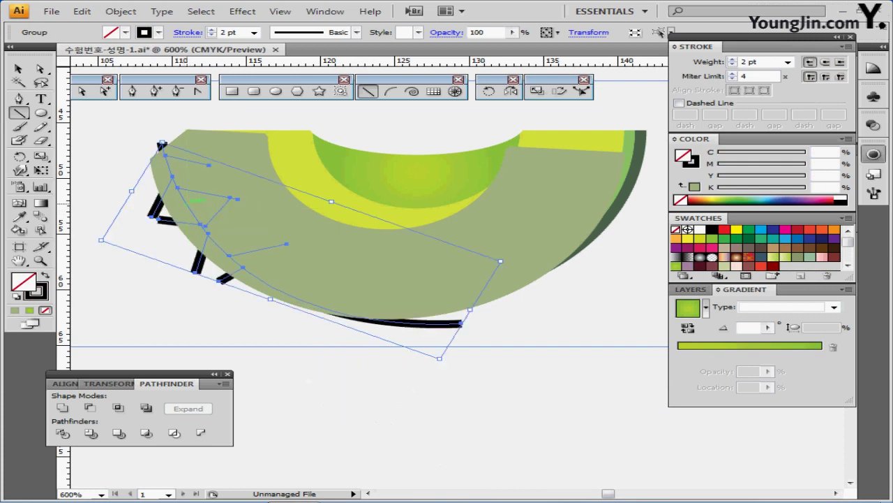
key("ctrl+shift+]")
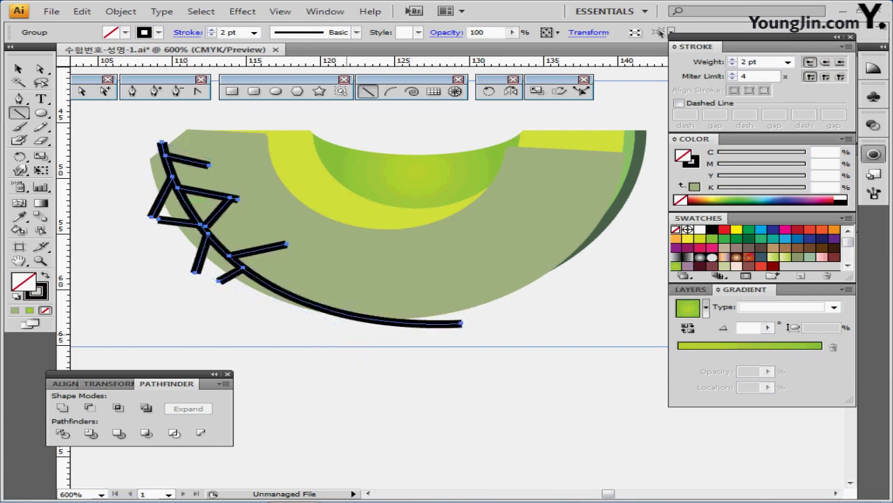
- Try ungrouping the black branch lines on the slice
left_click_drag(346, 334, 354, 363)
left_click(426, 380, "ctrl")
left_click(445, 353, "ctrl")
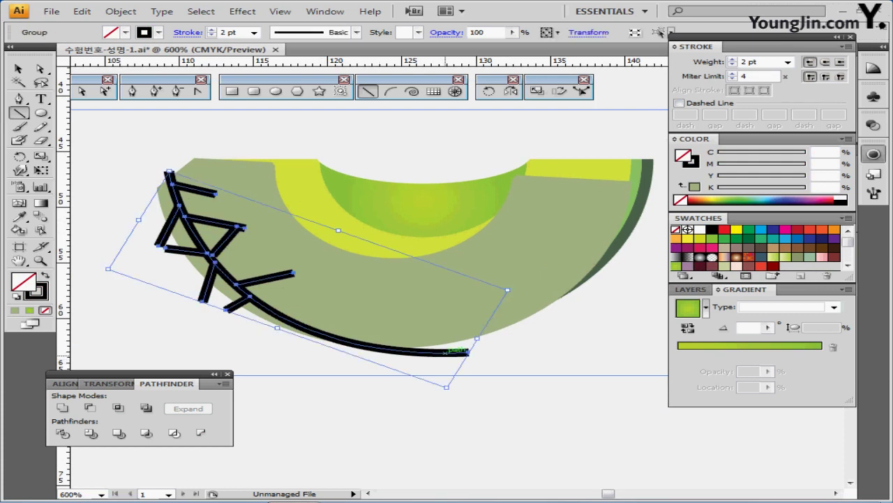
right_click(447, 352)
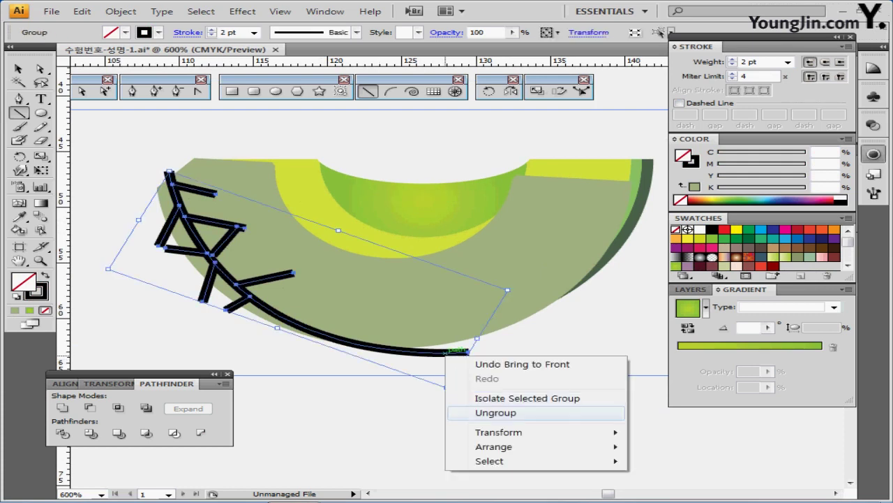
left_click(481, 413)
key("ctrl+shift+a")
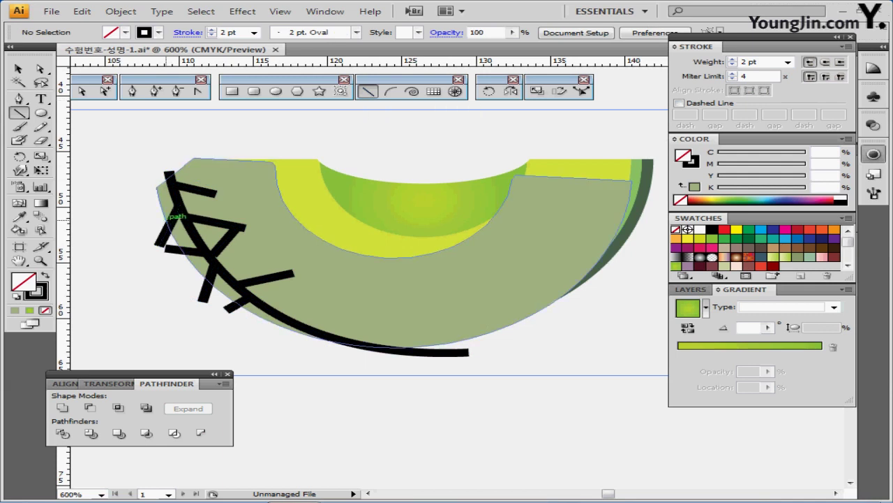
- Try selecting the individual branch lines, and undo back to the grouped lines
left_click(166, 215, "ctrl")
left_click(170, 226, "ctrl")
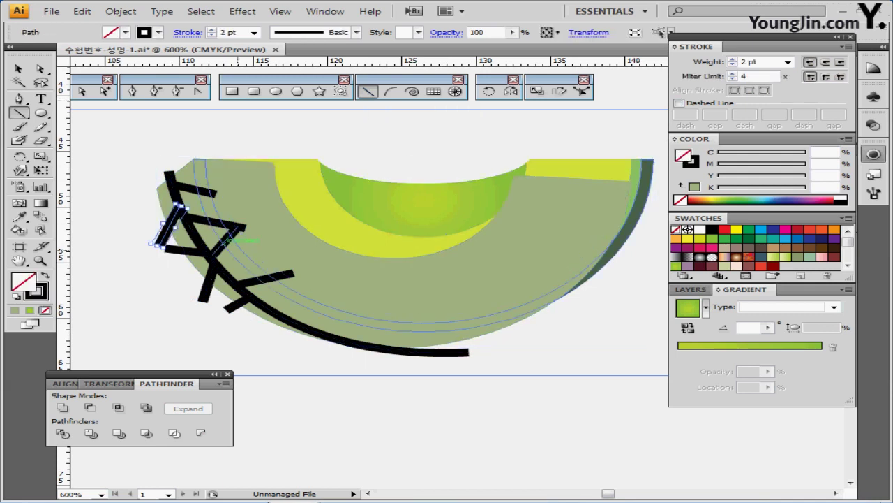
left_click(348, 299, "ctrl")
left_click_drag(270, 336, 196, 360)
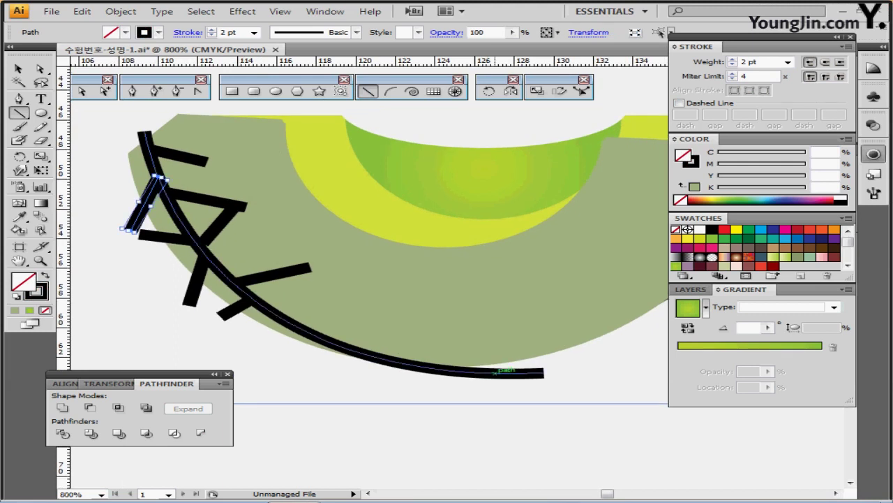
left_click(496, 372, "ctrl")
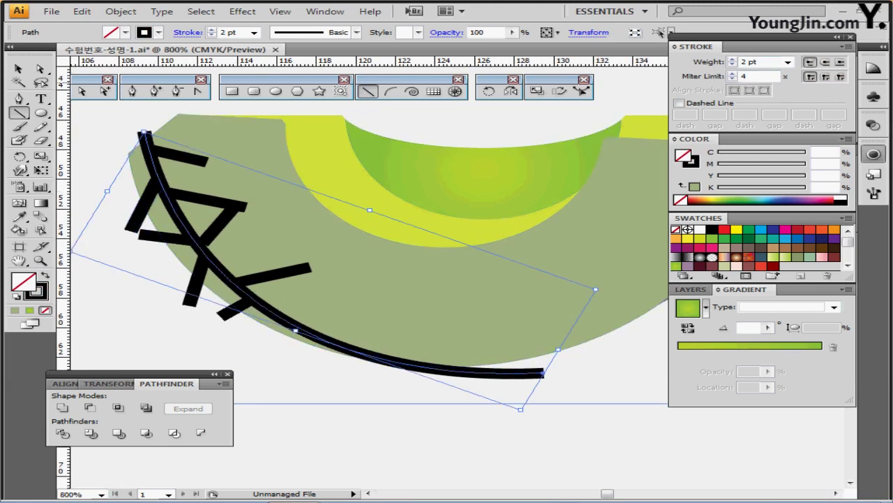
left_click(191, 298, "ctrl+shift")
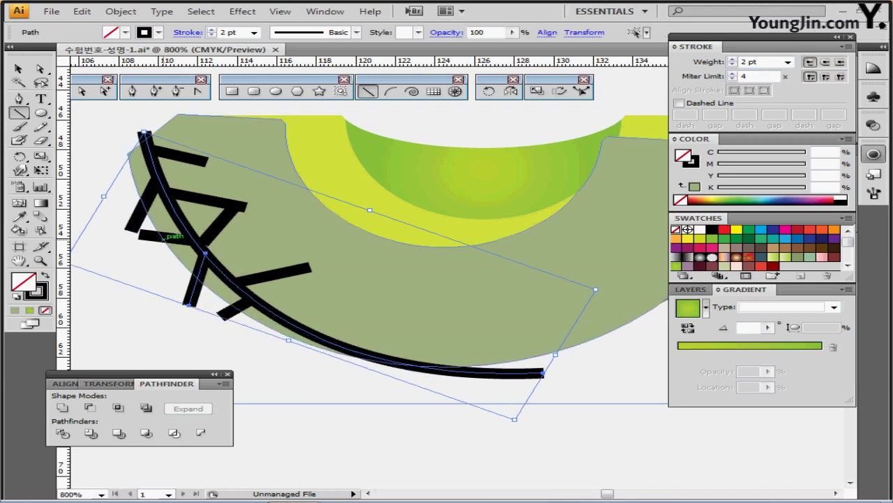
key("ctrl+a")
key("ctrl+z")
key("ctrl+z")
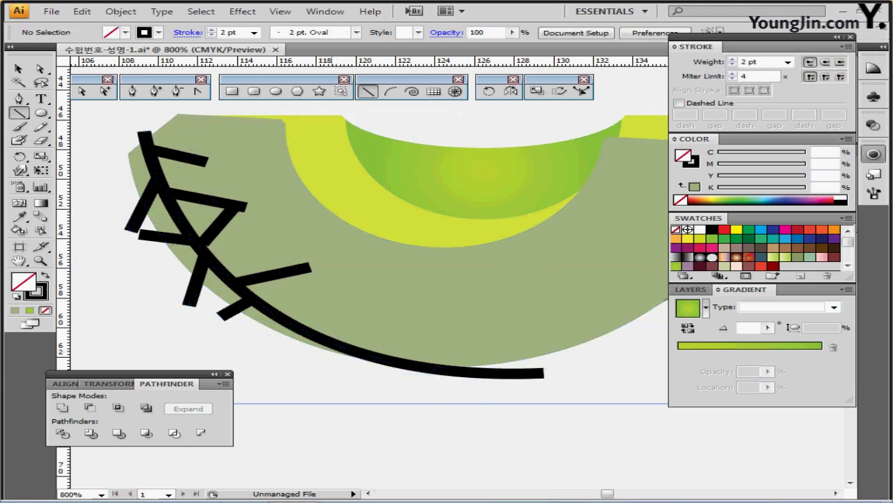
- Convert the strokes of the black branch line group into filled outlines
left_click(334, 412, "ctrl")
left_click(335, 344, "ctrl")
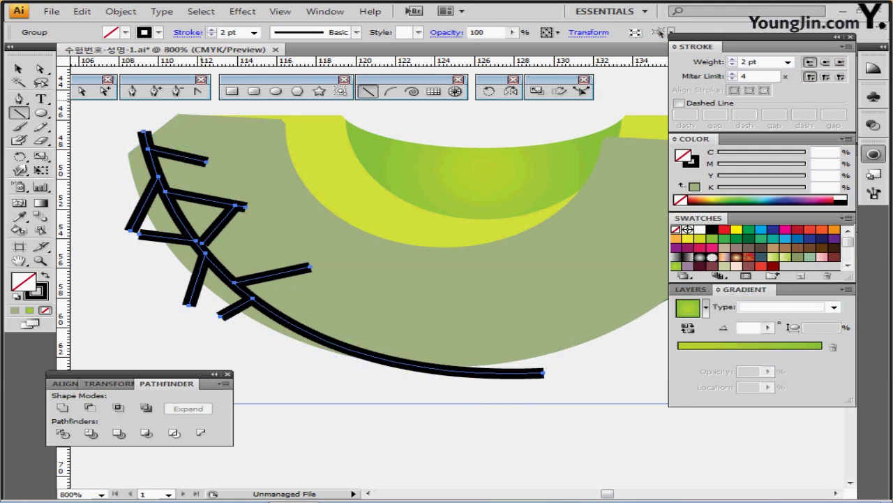
left_click(121, 12)
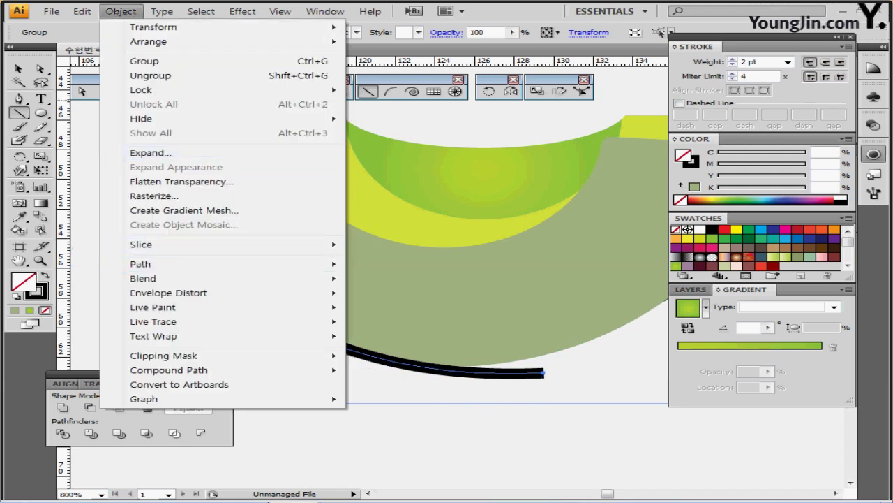
mouse_move(140, 264)
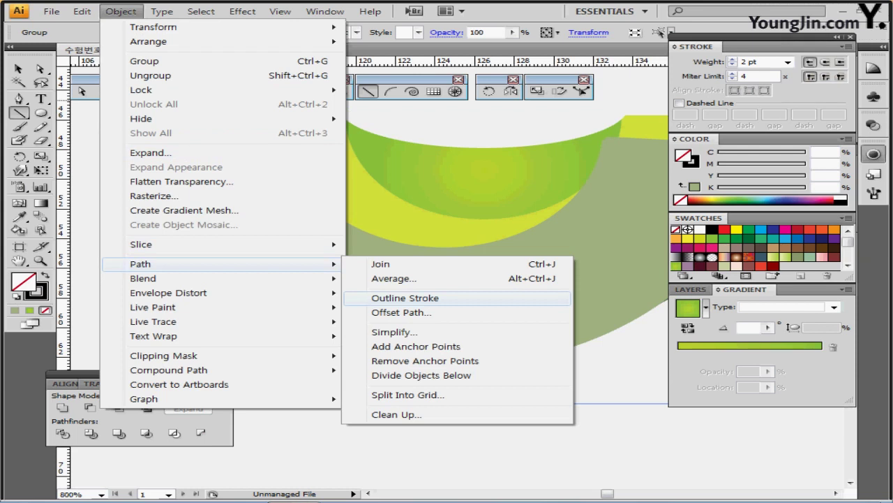
left_click(405, 298)
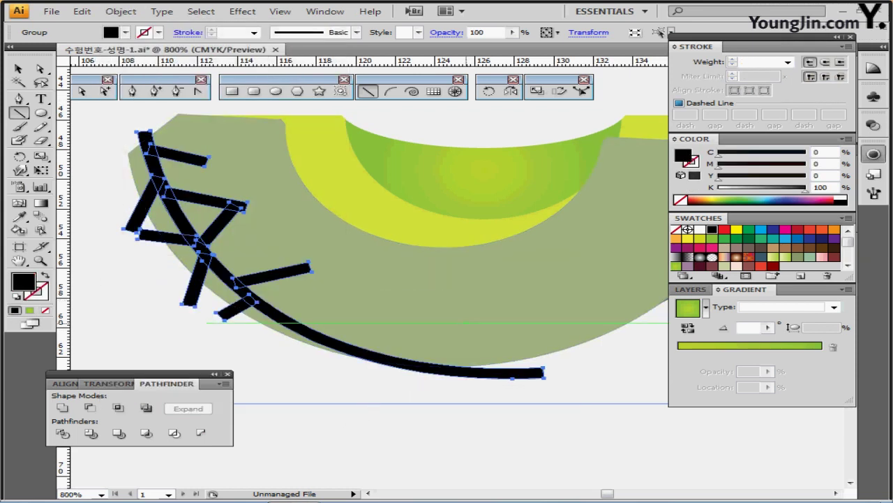
- Cut the outlined branch group, isolate the muted green band's group and paste the branch in place inside it
key("ctrl+a")
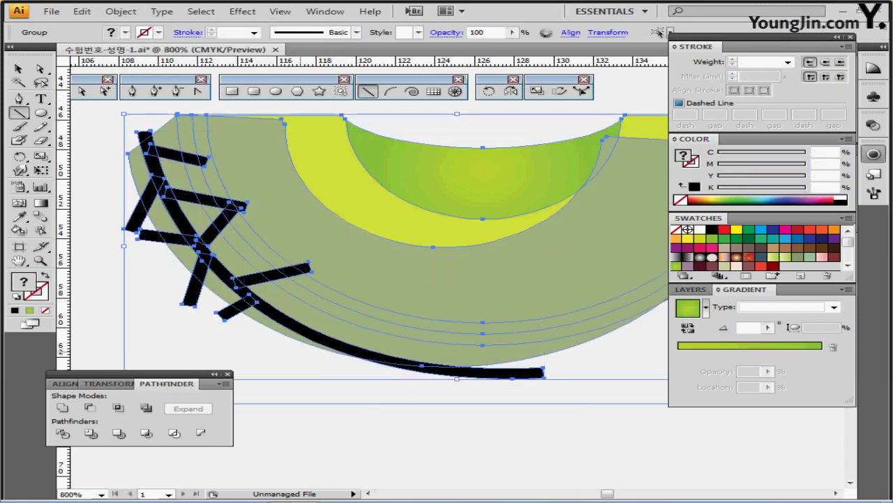
left_click(300, 351, "ctrl")
left_click(310, 335, "ctrl")
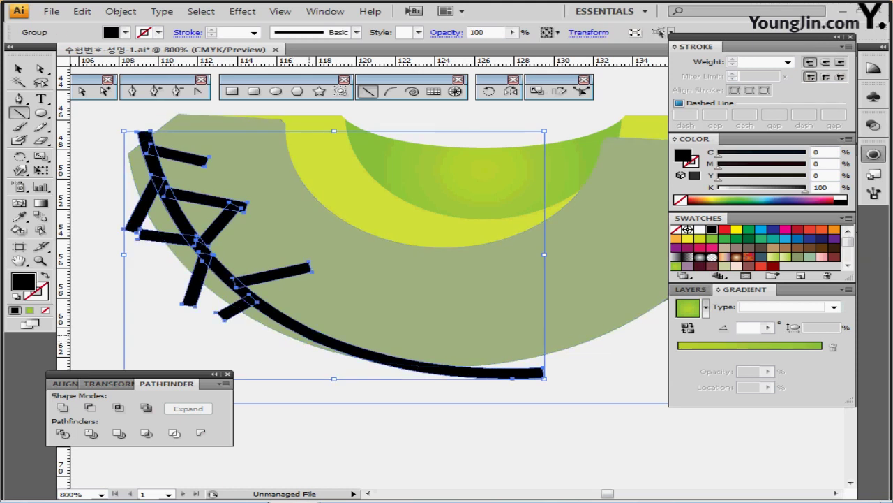
key("Delete")
left_click(405, 300, "ctrl")
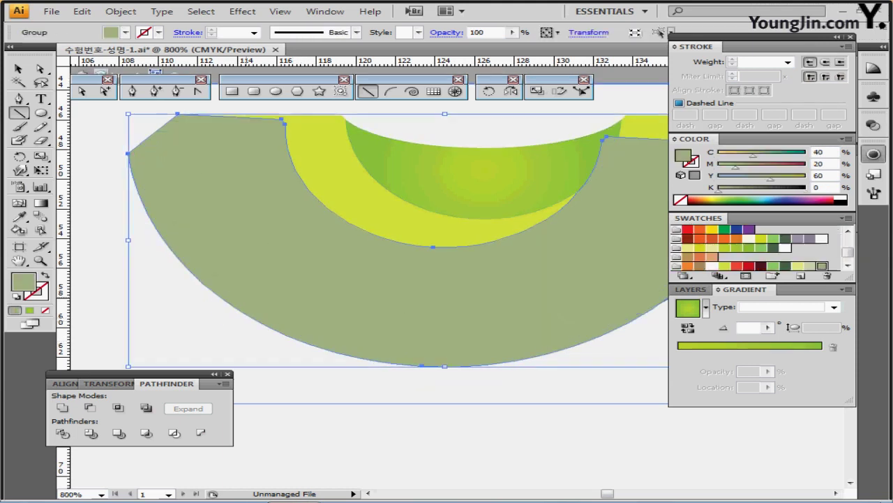
key("ctrl+v")
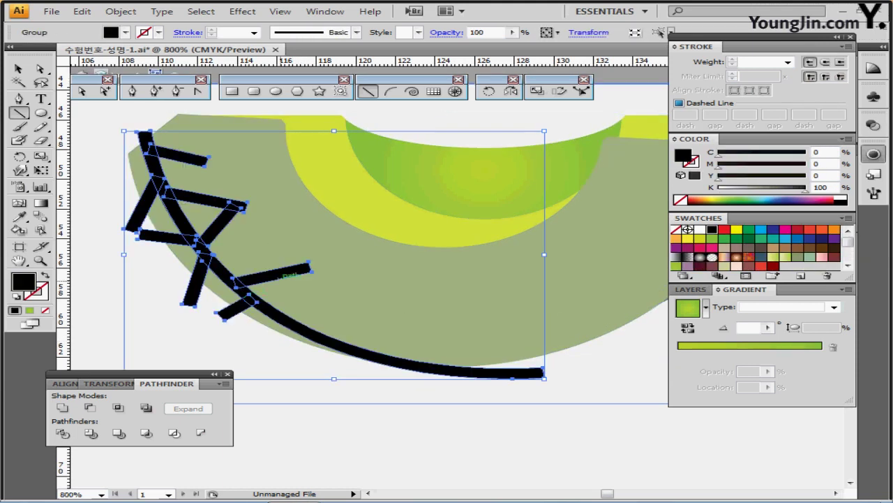
- Try dividing the muted green band with the outlined branch shapes
key("ctrl+minus")
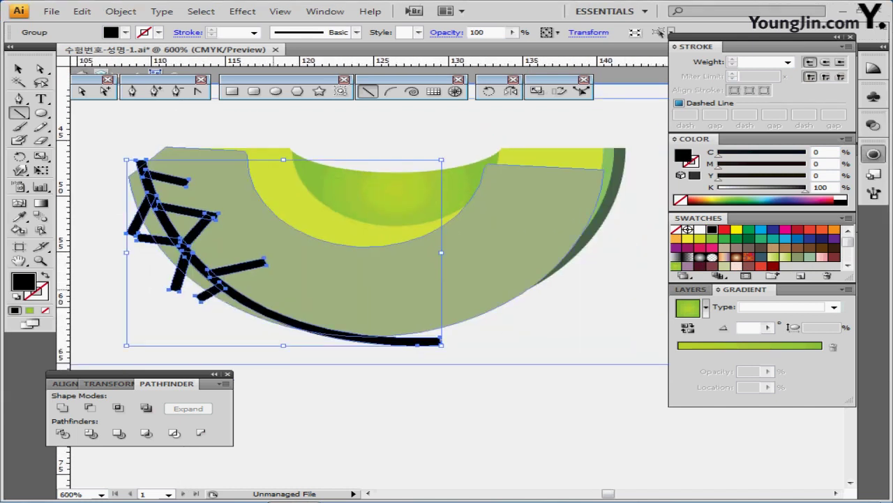
left_click(274, 289, "ctrl+shift")
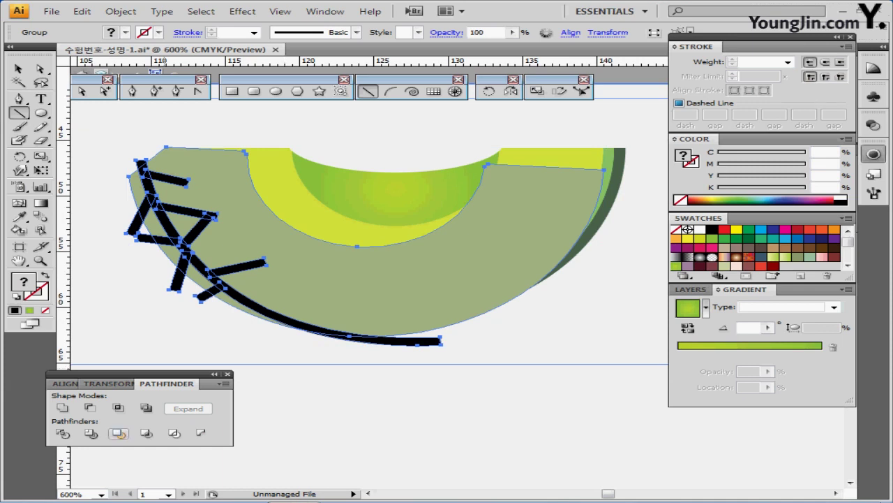
left_click(63, 433)
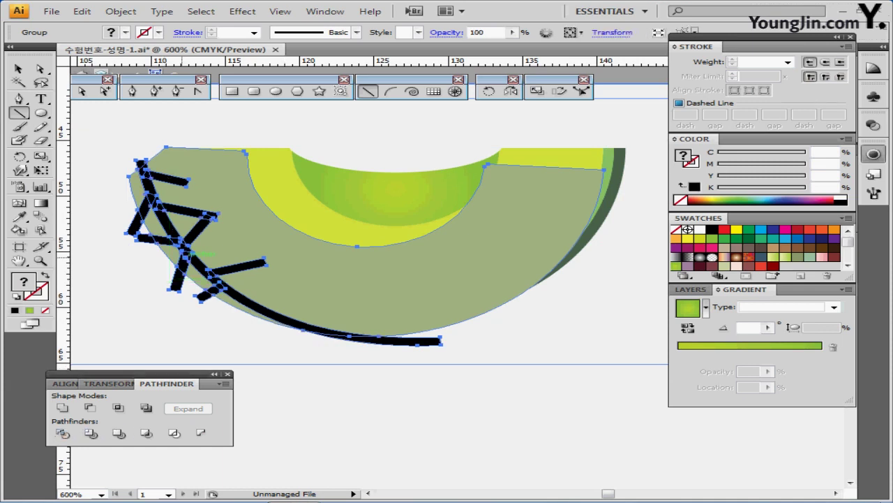
key("ctrl+minus")
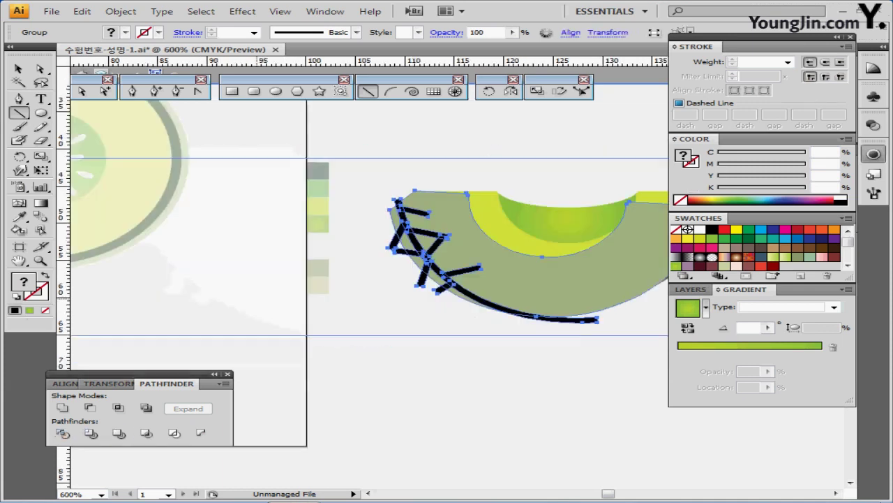
- Recolour the outlined branch group by sampling the pale beige-green sample square, C 20, M 10, Y 40, K 0
left_click(466, 320, "ctrl")
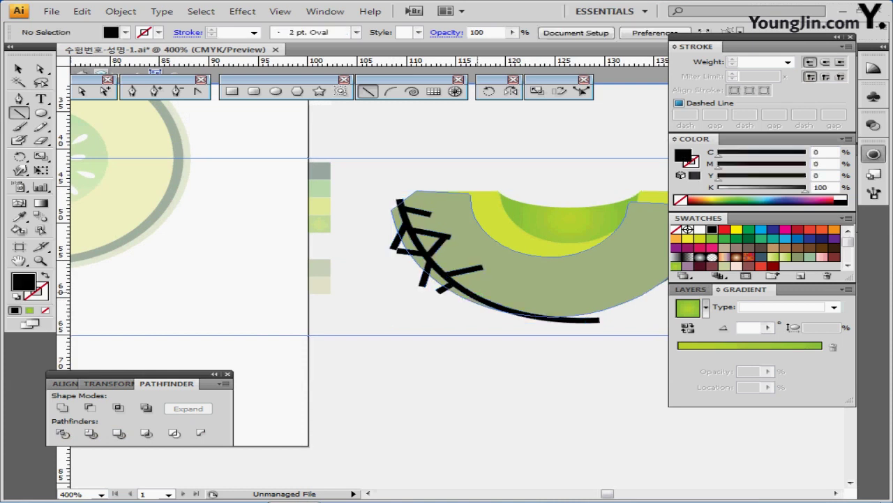
left_click(476, 296, "ctrl")
key("i")
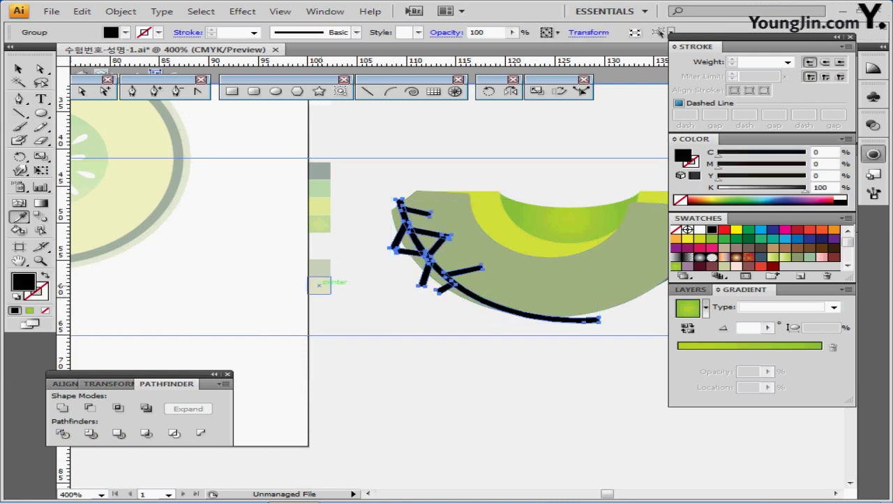
left_click(316, 283)
left_click(471, 310, "ctrl")
left_click(452, 287, "ctrl")
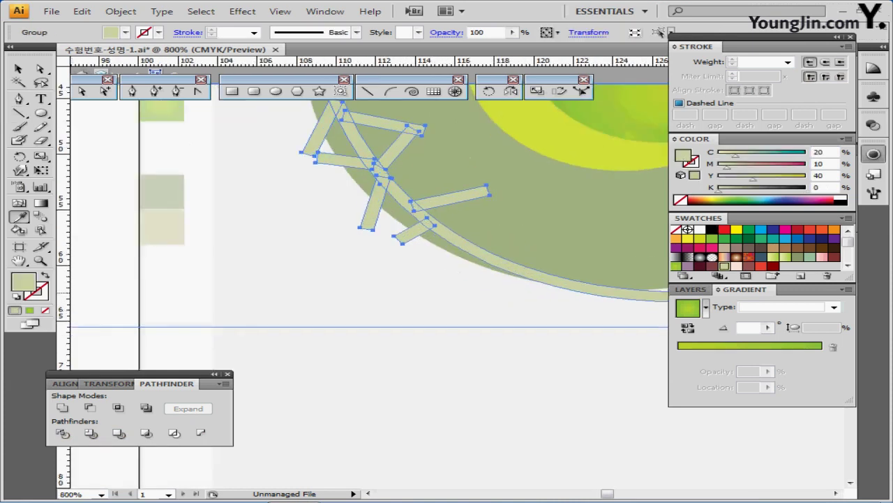
- Unite the outlined branch pieces into one shape and divide the muted green band with it
left_click_drag(406, 242, 290, 338)
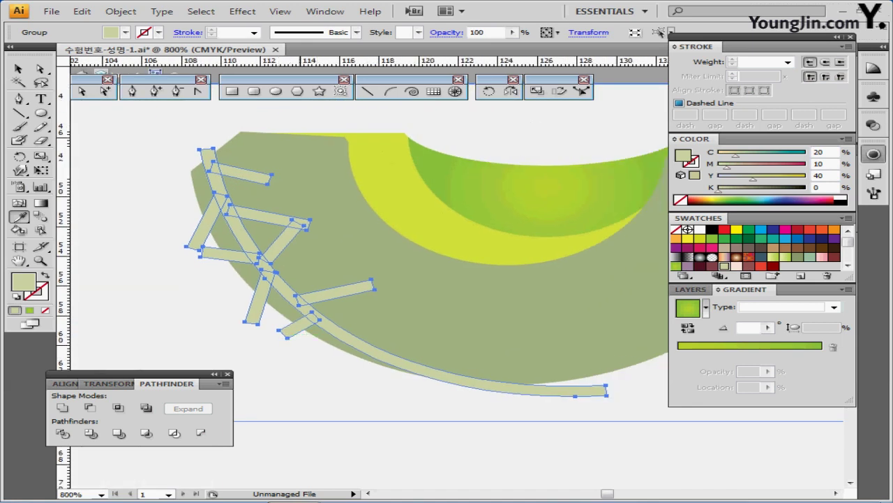
left_click(281, 356, "ctrl")
left_click(285, 331, "ctrl")
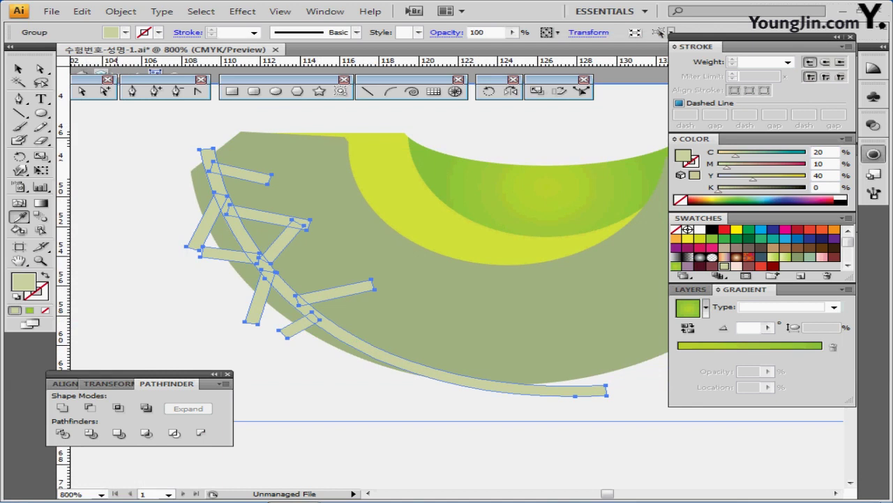
left_click_drag(139, 374, 150, 363)
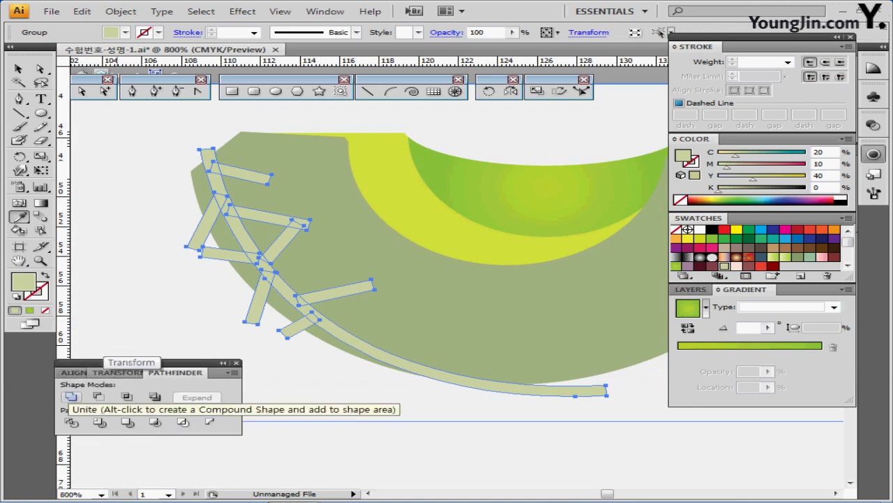
left_click(71, 396)
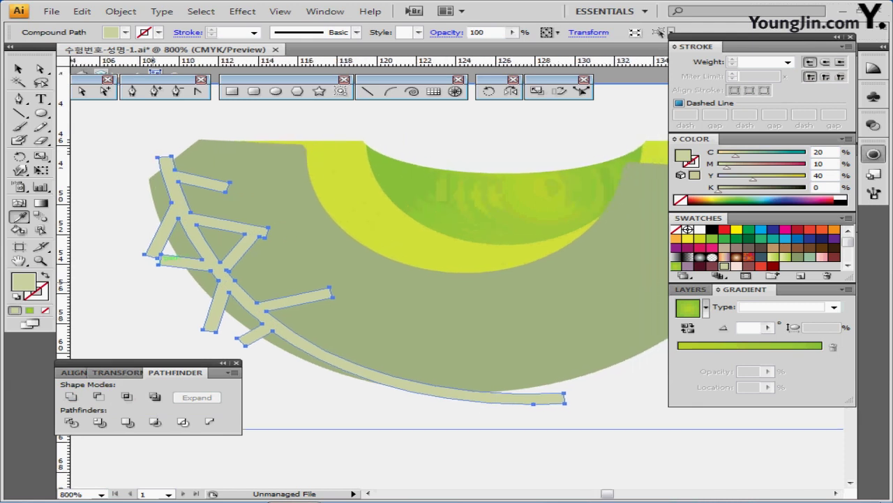
left_click(257, 270, "ctrl+shift")
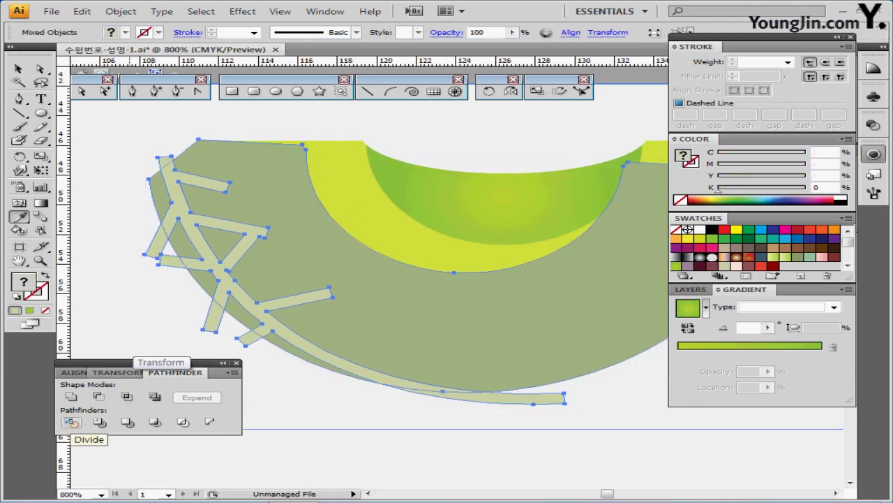
left_click(71, 422)
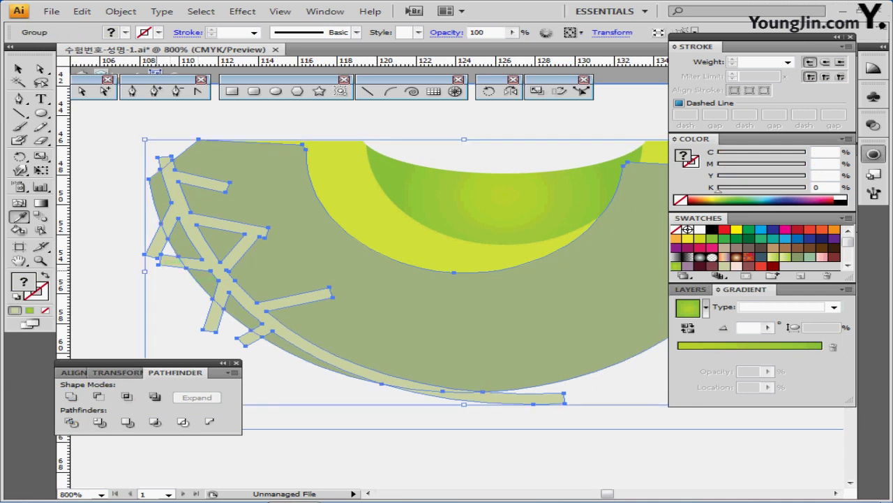
- Isolate the divided group and delete the branch ends that stick out beyond the band's outer edge
double_click(169, 261, "ctrl")
key("Escape")
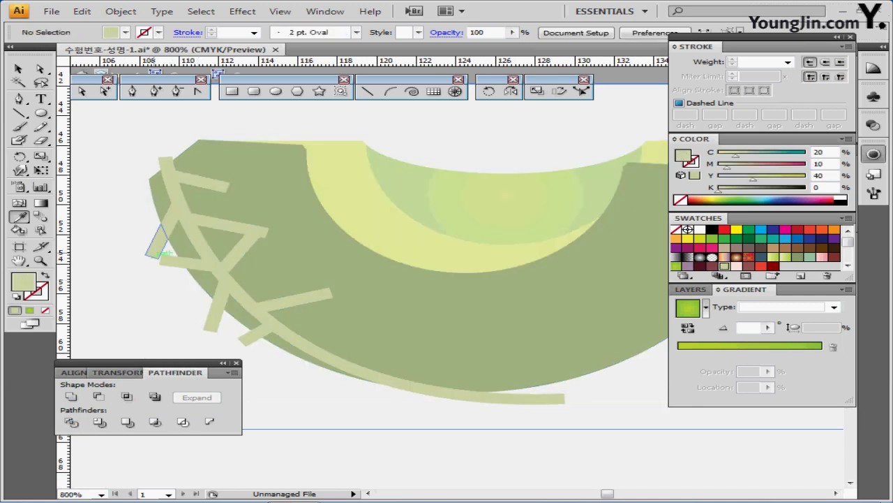
left_click(165, 240)
left_click(211, 324, "ctrl+shift")
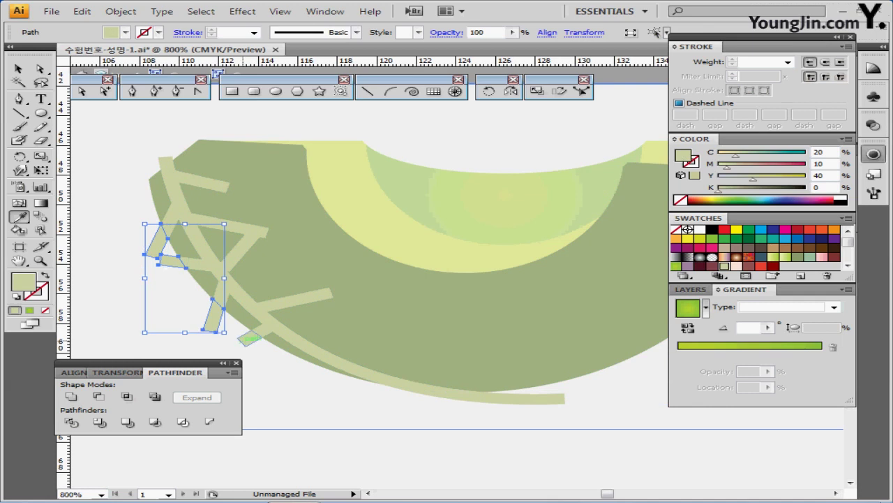
left_click(246, 339, "ctrl+shift")
left_click(166, 163, "ctrl+shift")
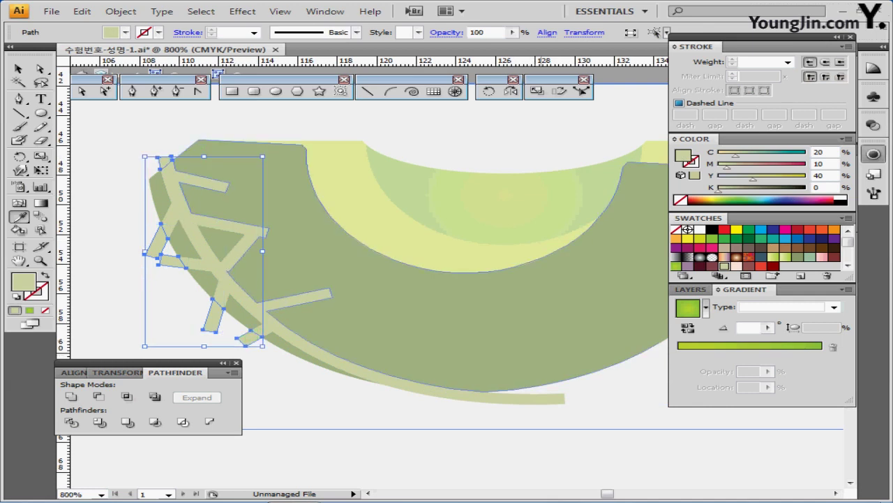
left_click(559, 398, "ctrl+shift")
key("Delete")
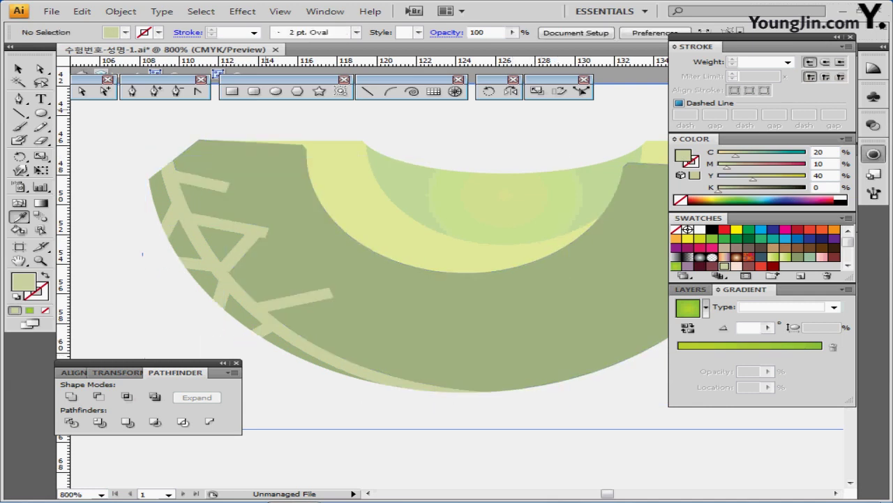
- Send the divided band group behind the slice's flesh and rind shapes, and leave isolation mode with everything deselected
left_click(160, 247)
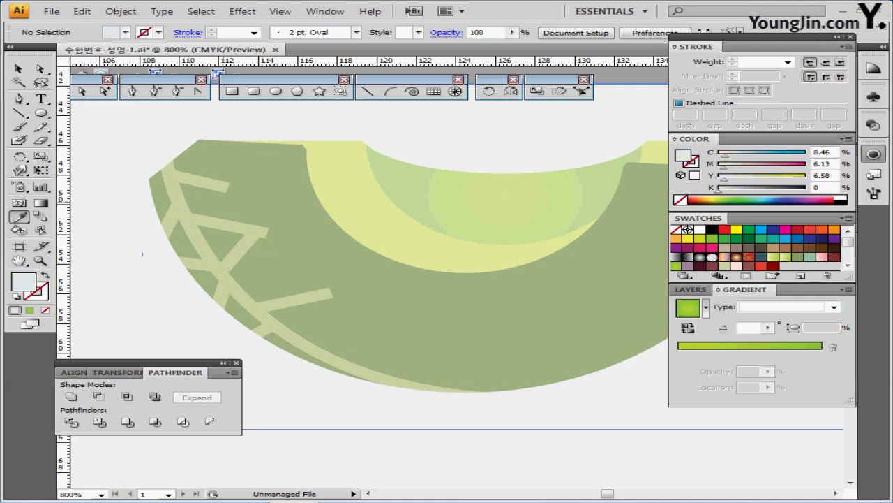
double_click(159, 247, "ctrl")
key("ctrl+a")
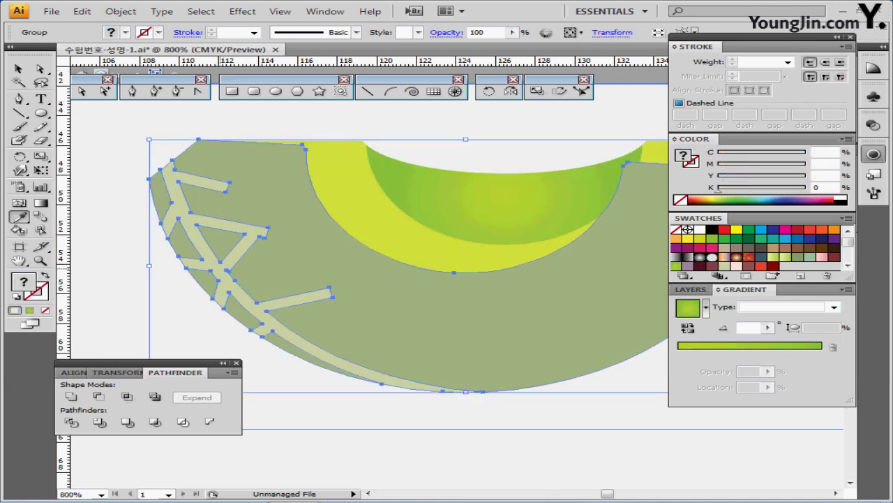
left_click_drag(161, 79, 165, 88)
key("ctrl+shift+b")
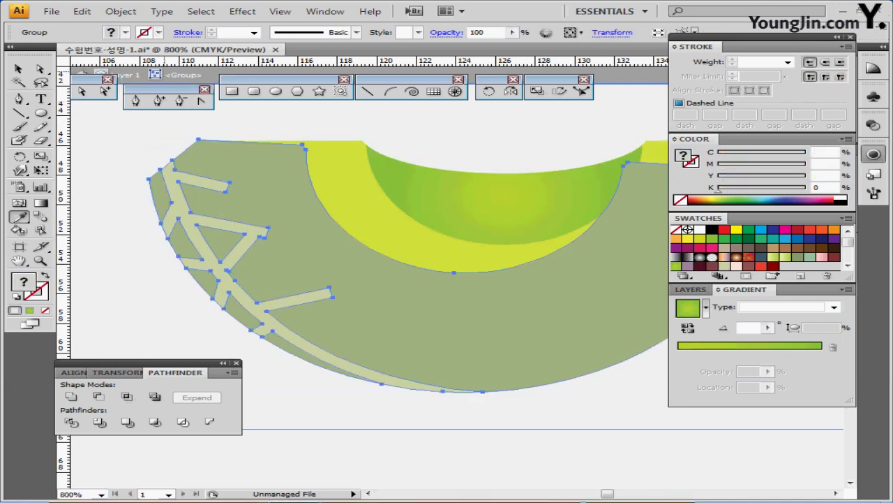
key("ctrl+shift+b")
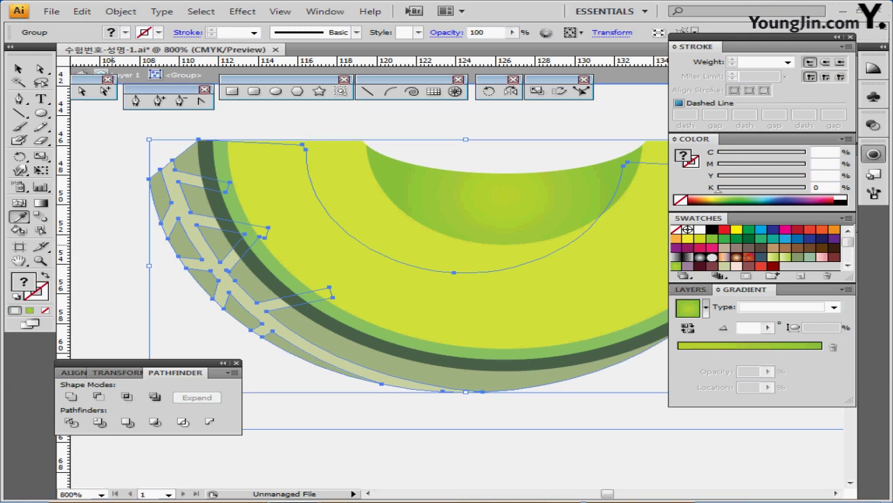
key("ctrl+z")
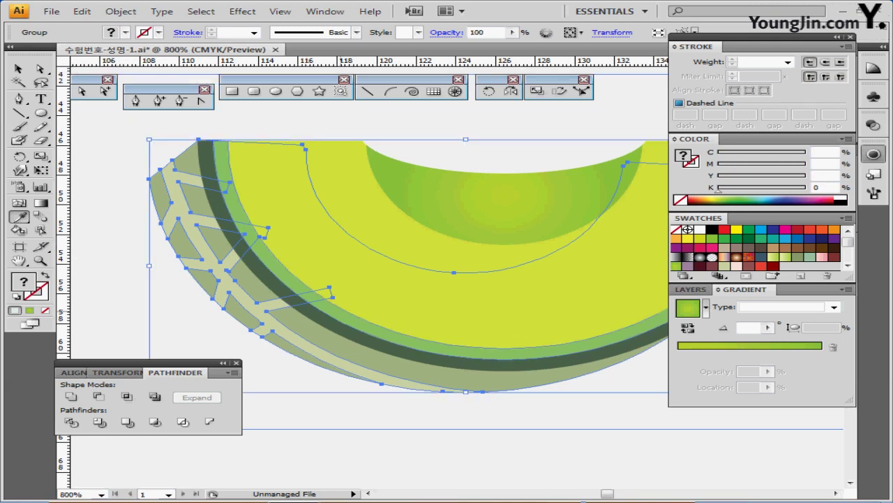
scroll(369, 312, "down", 3)
left_click_drag(587, 272, 502, 304)
key("ctrl+shift+a")
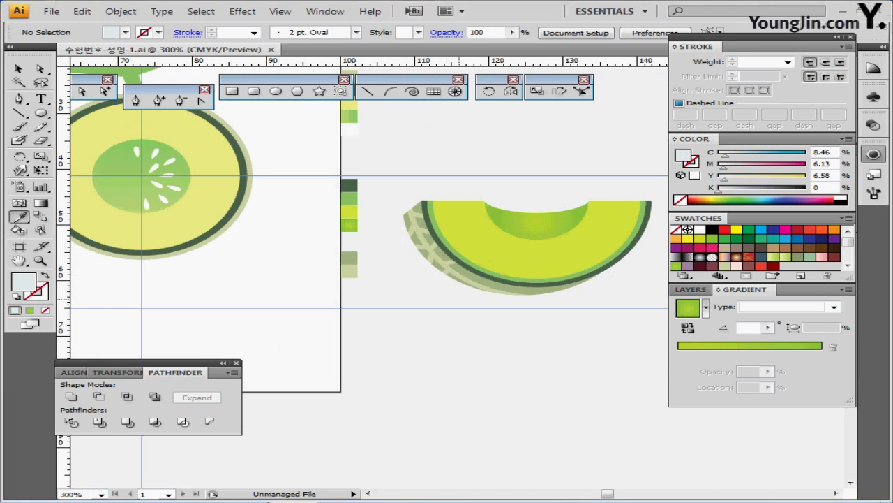
- Rotate the whole slice group by 25°, place it over the lower part of the round melon and save the document
left_click(487, 241, "ctrl")
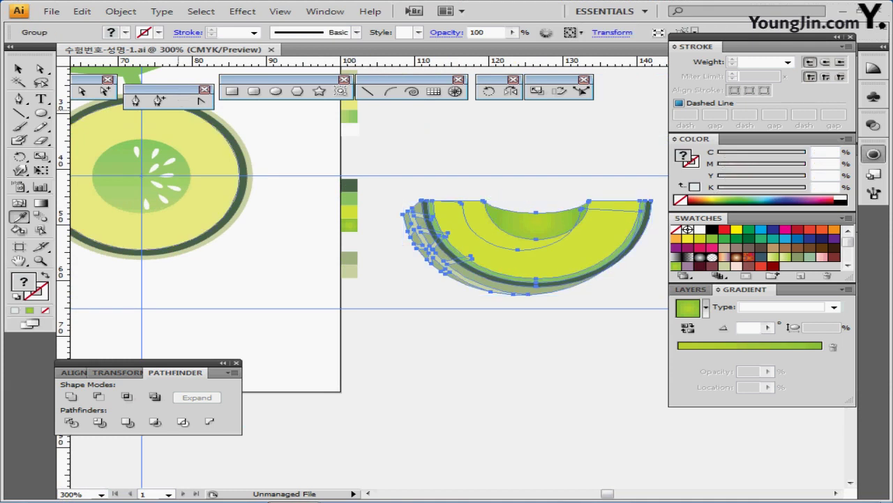
double_click(489, 91)
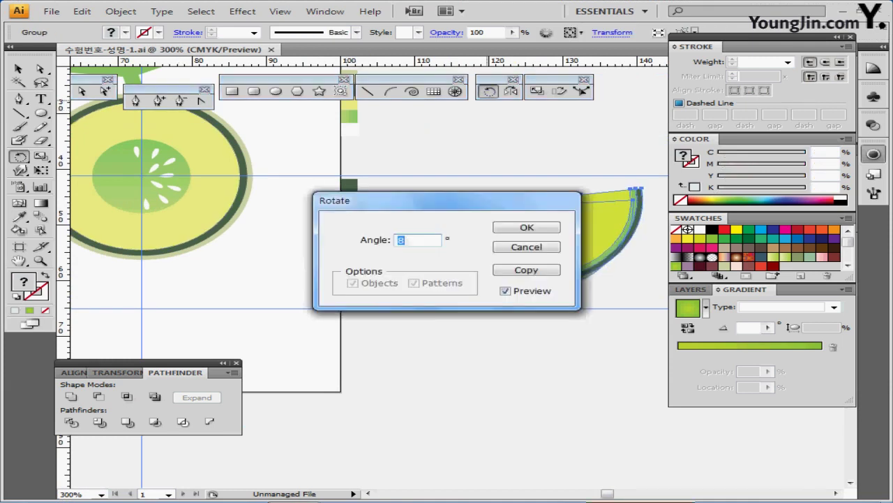
type("25")
key("Return")
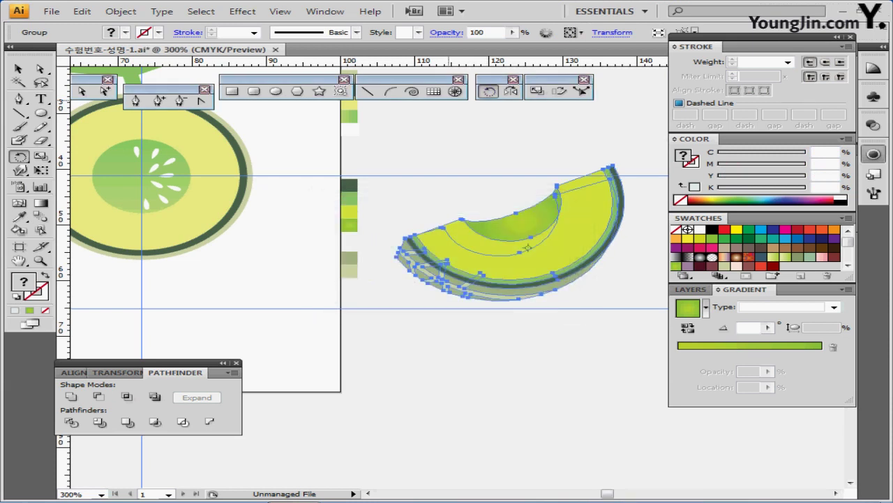
left_click_drag(549, 252, 222, 268)
left_click_drag(229, 267, 343, 252)
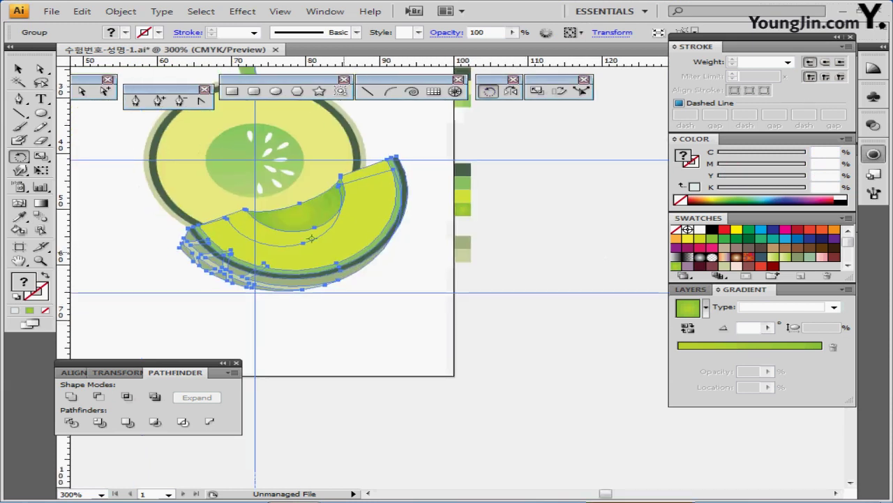
key("ctrl")
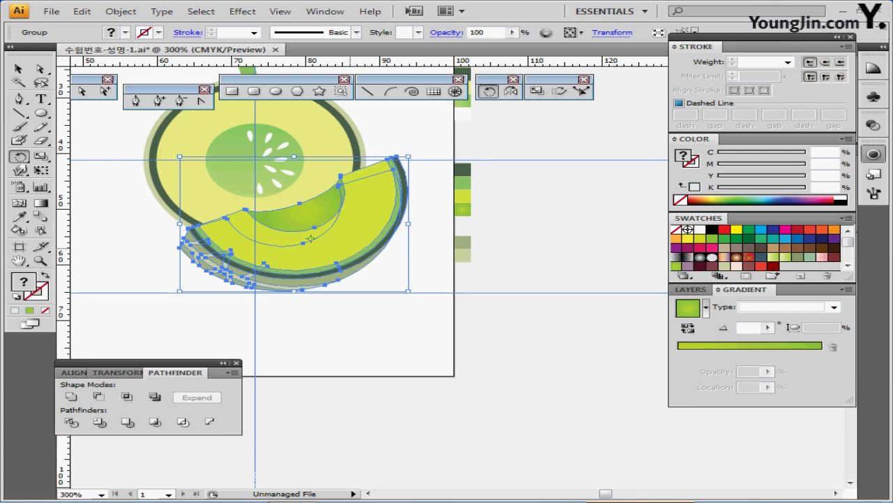
key("ctrl+s")
left_click(396, 314, "ctrl")
- Create a 25 × 32 mm rounded rectangle with a 6 mm corner radius, default white fill and black stroke, centred on the empty area's vertical guide
left_click_drag(349, 261, 497, 268)
left_click_drag(335, 265, 514, 285)
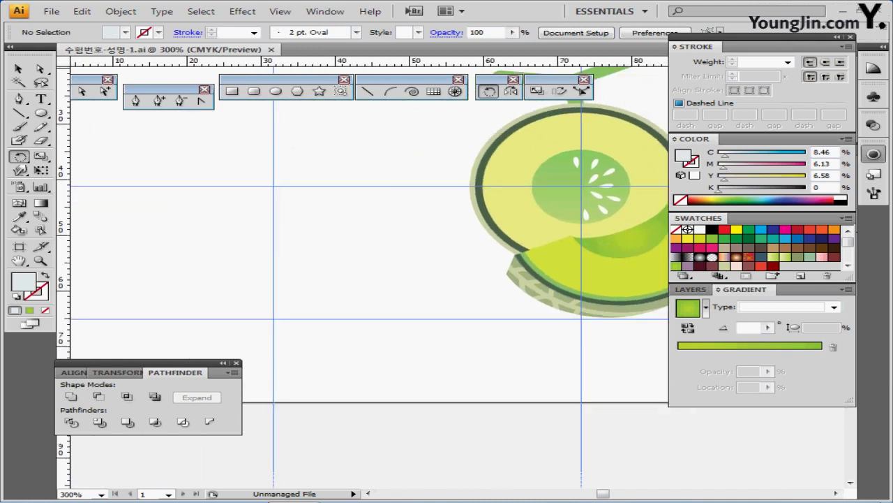
scroll(367, 279, "left", 2)
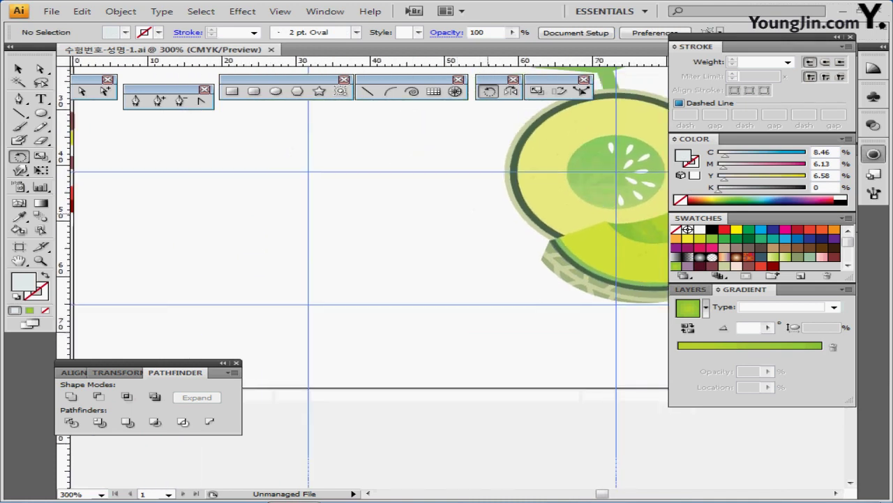
scroll(366, 279, "down", 1)
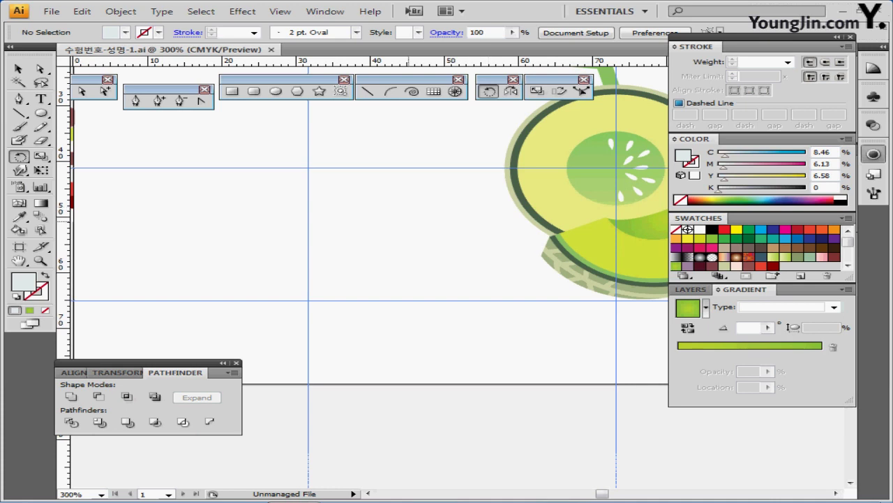
left_click_drag(409, 221, 424, 263)
left_click(254, 92)
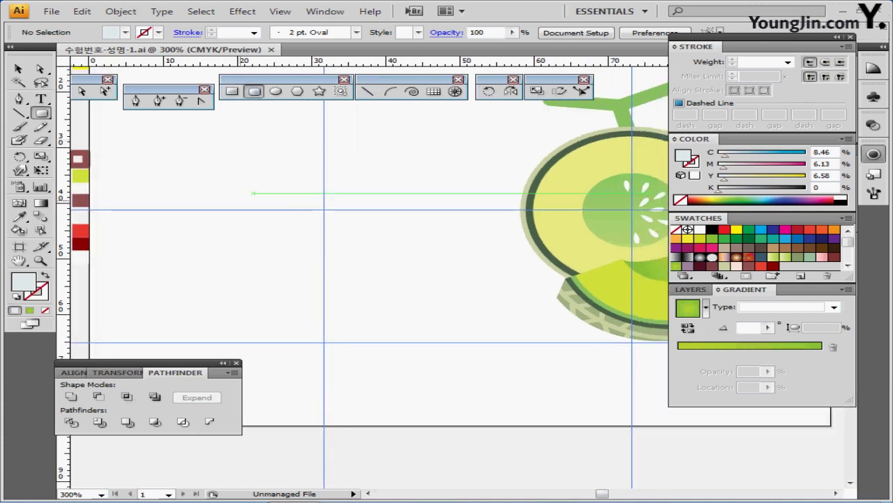
key("d")
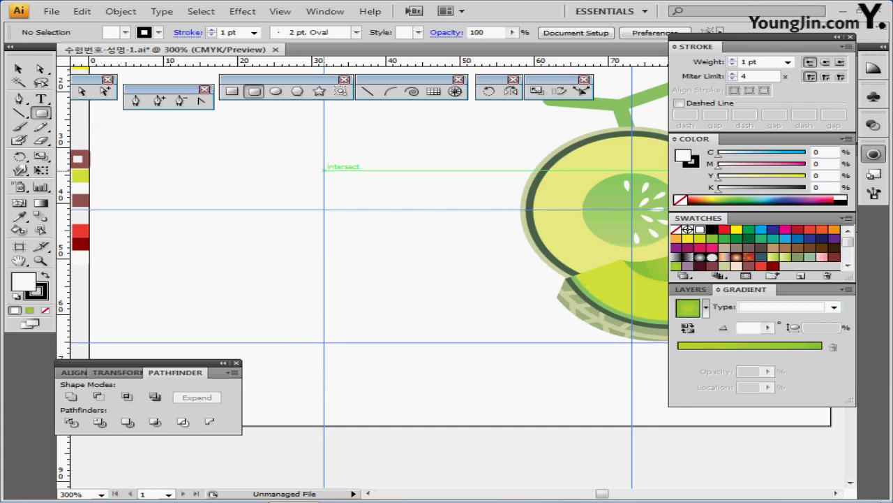
left_click(324, 168)
type("25")
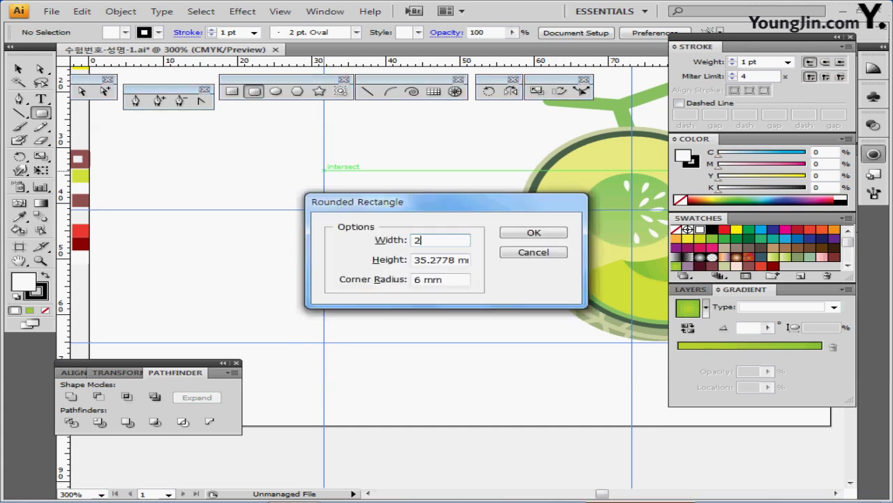
key("Tab")
type("32")
key("Tab")
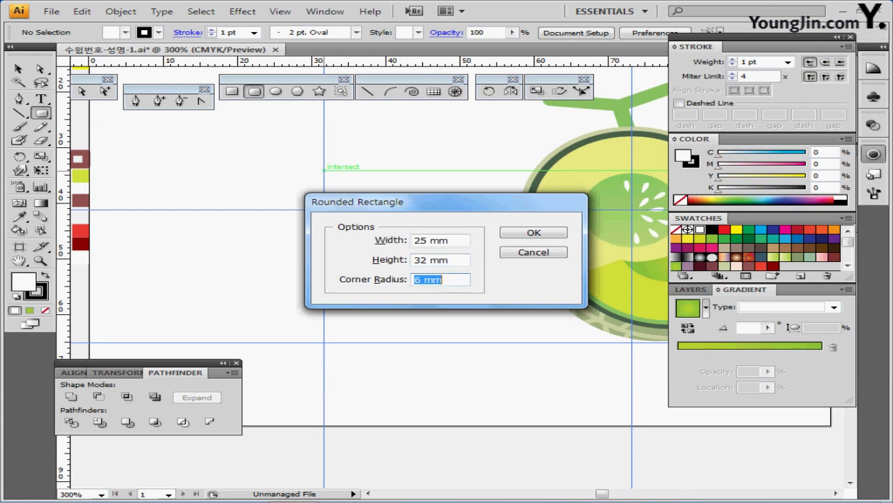
type("6")
key("Return")
- Move the rounded rectangle down onto the lower horizontal guide and show the locked reference layer as outlines
left_click_drag(359, 234, 317, 289)
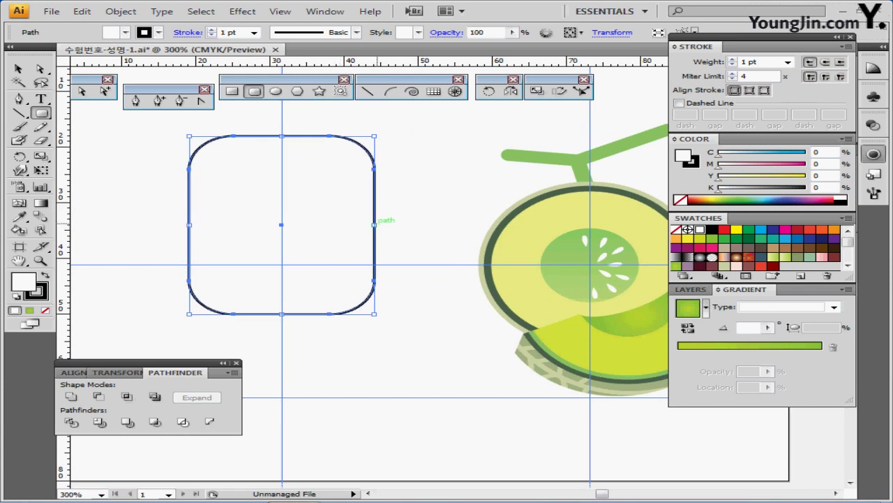
left_click_drag(285, 222, 290, 308)
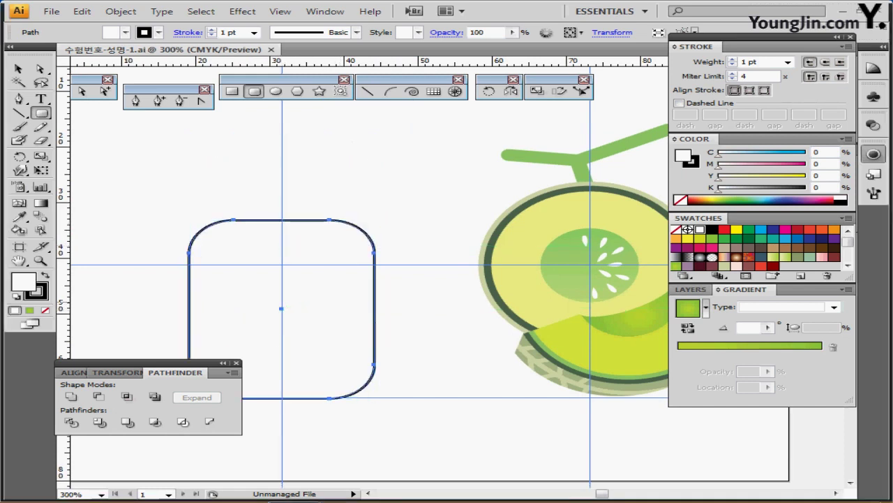
left_click(691, 290)
left_click(679, 316)
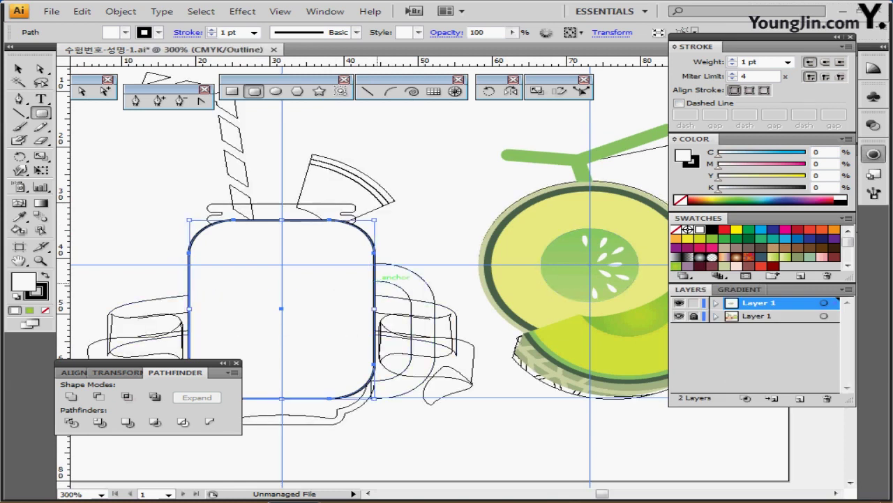
- Nudge the rounded rectangle down along the vertical guide until its top edge meets the jar neck in the reference outlines
key("Down")
key("Down")
key("Down")
key("Down")
key("Down")
key("Down")
key("Down")
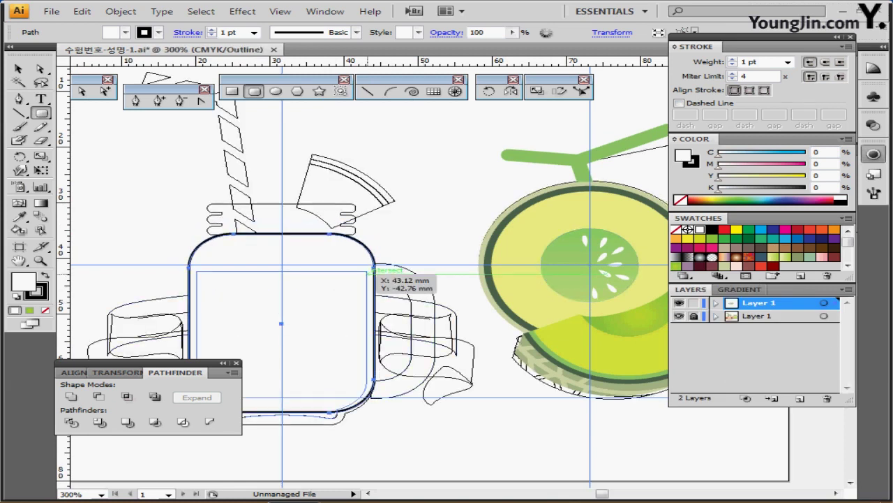
left_click_drag(375, 279, 375, 283)
key("Up")
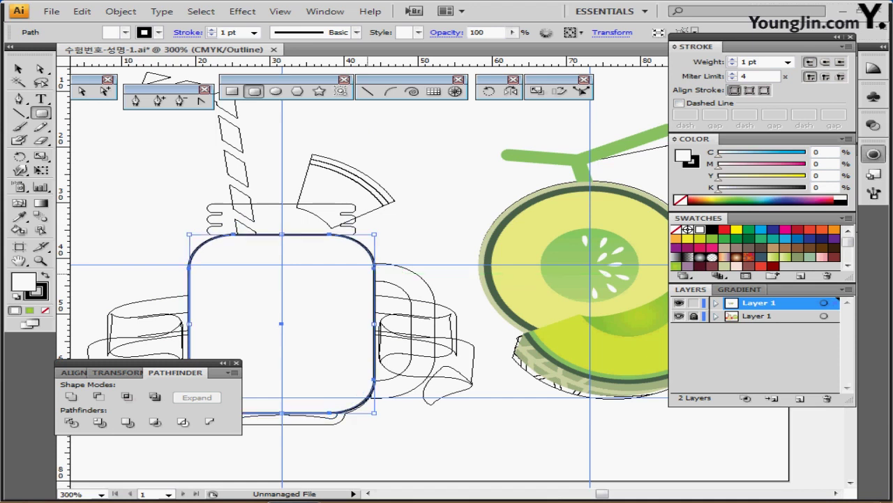
- Switch the reference layer back to full-colour preview, open the character settings and hide the bounding box
key("ctrl+y")
key("ctrl+t")
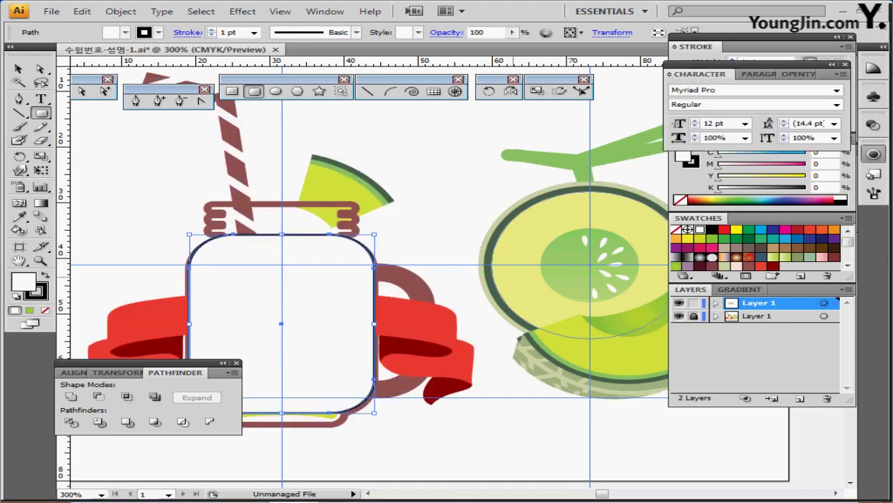
key("ctrl+shift+b")
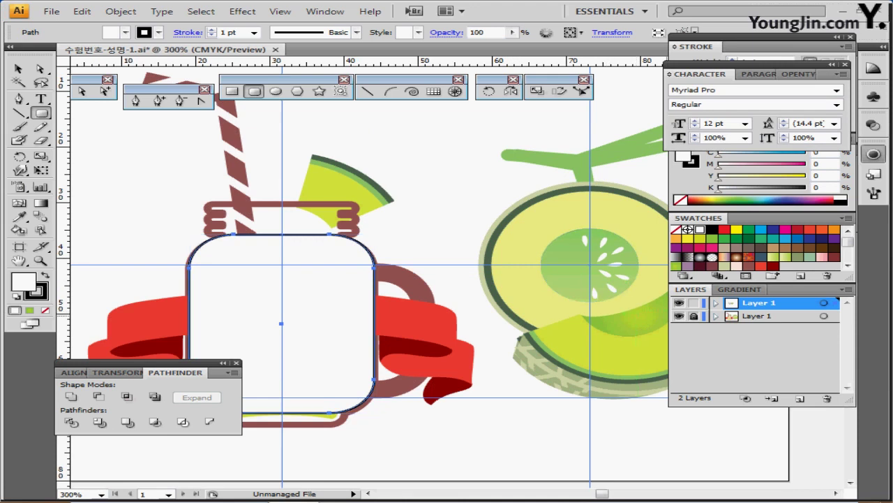
- Hide the character settings and reference layer, and create a 17 × 4 mm rounded rectangle with 6 mm corners centred on the jar body's bottom edge
key("ctrl+t")
left_click(679, 316)
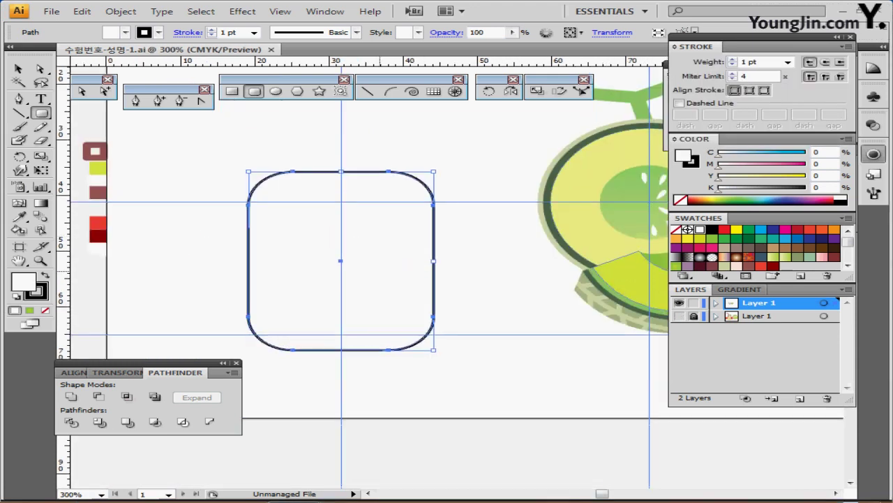
left_click_drag(377, 274, 403, 228)
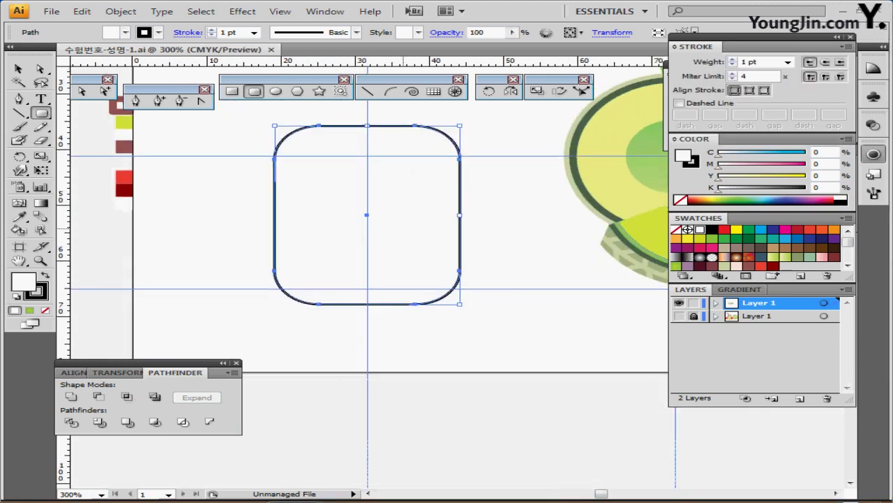
left_click_drag(349, 131, 318, 144)
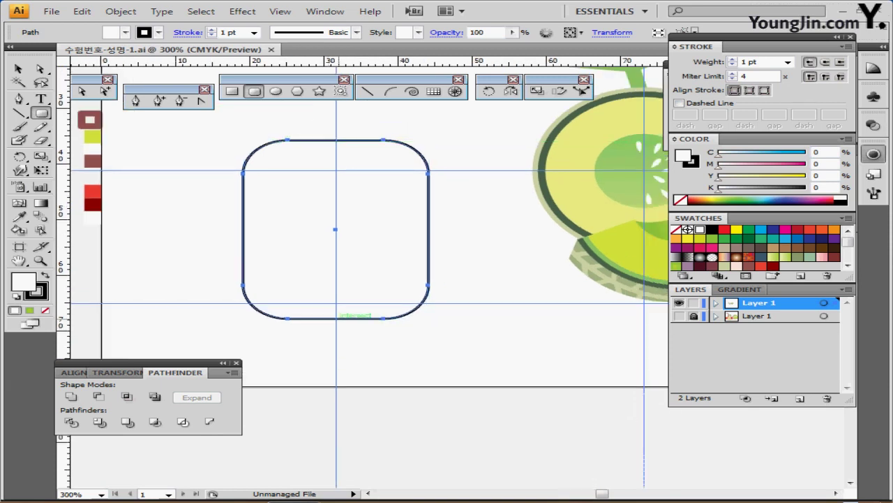
left_click(336, 317)
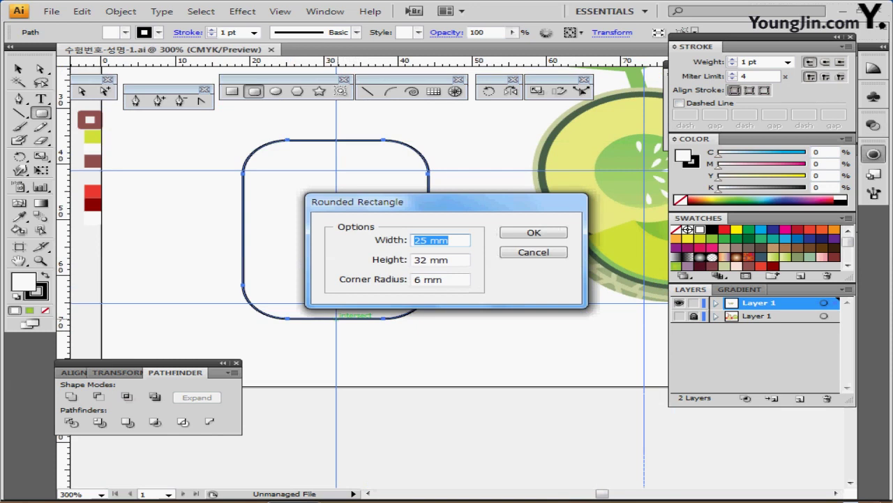
type("17")
key("Tab")
type("4")
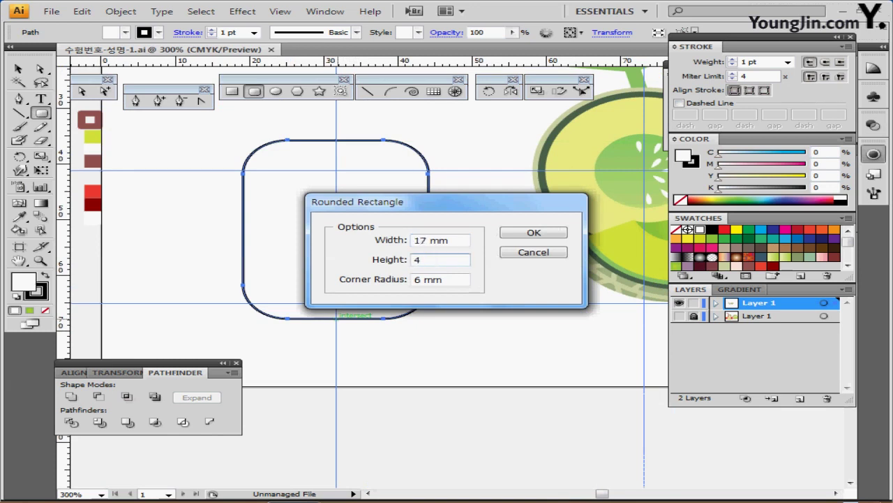
key("Tab")
key("Return")
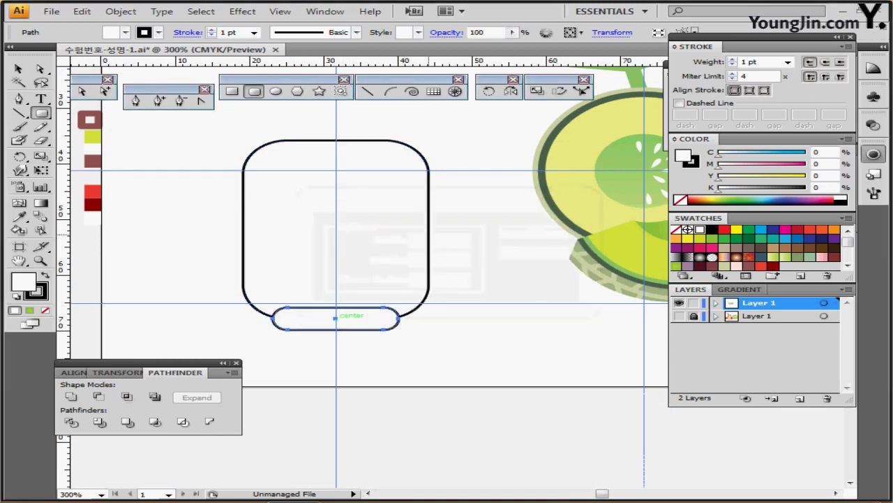
- Create a 20 × 1.5 mm rounded rectangle with a 6 mm corner radius on the vertical guide, just above the jar body's top edge
left_click_drag(346, 271, 360, 311)
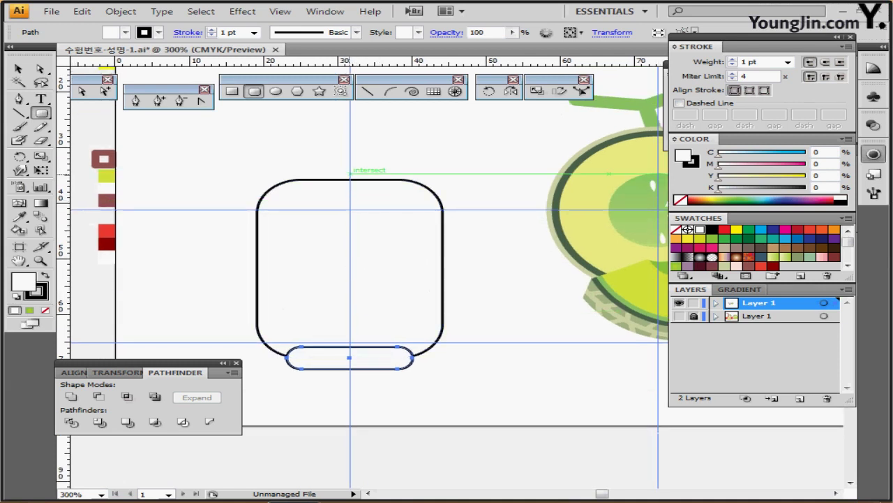
left_click(351, 176)
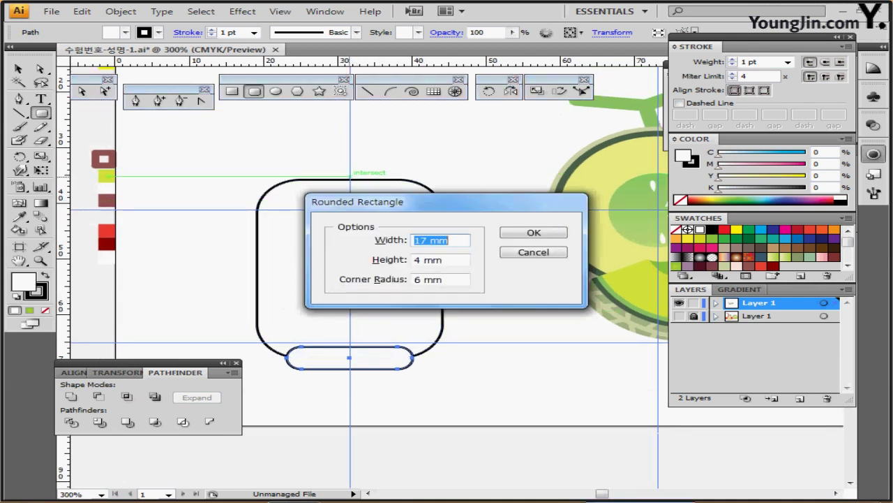
type("20")
key("Tab")
type("1.5")
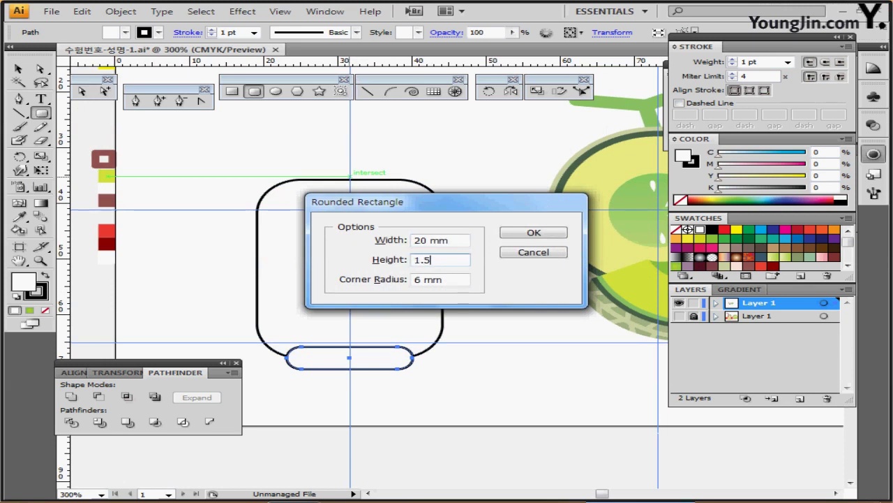
key("Tab")
key("Return")
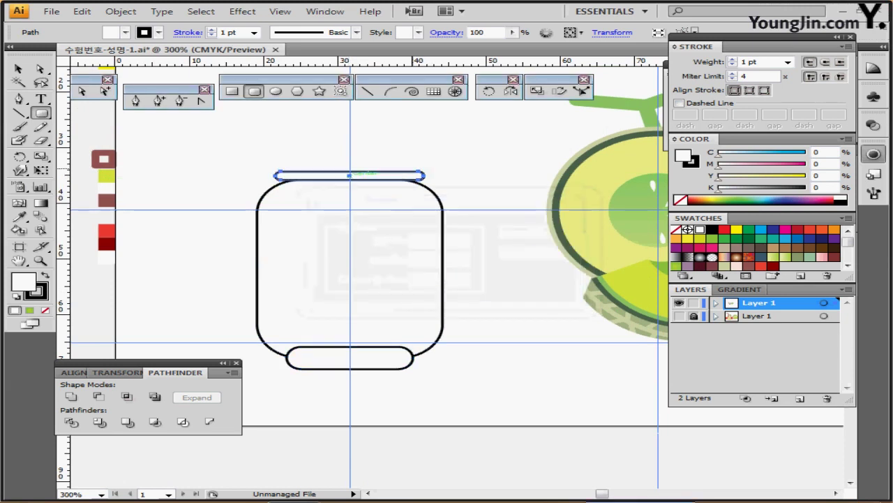
key("ctrl+shift+a")
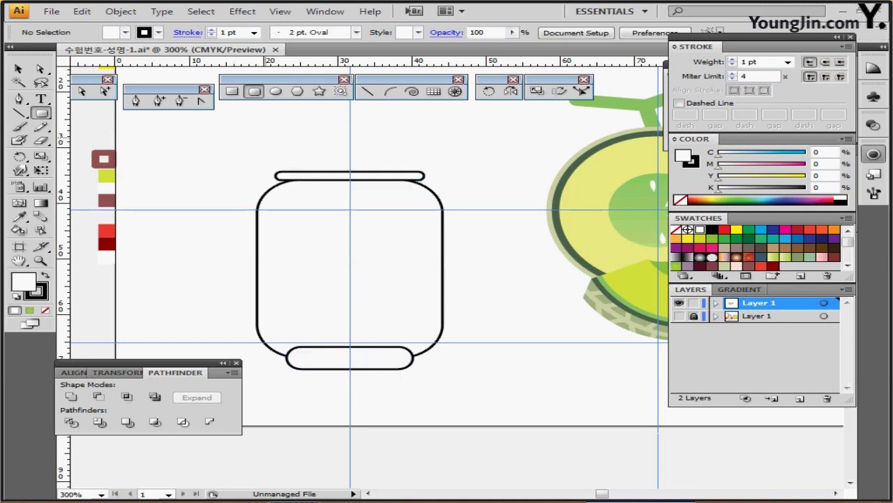
- Show the alignment options and nudge all three jar shapes one increment right onto the vertical guide
key("ctrl+a")
key("shift+F8")
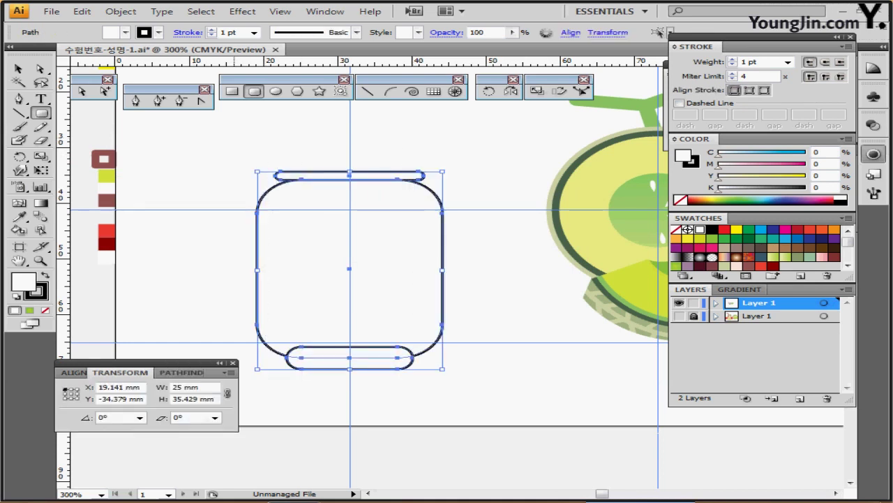
key("shift+F7")
key("ctrl+shift+a")
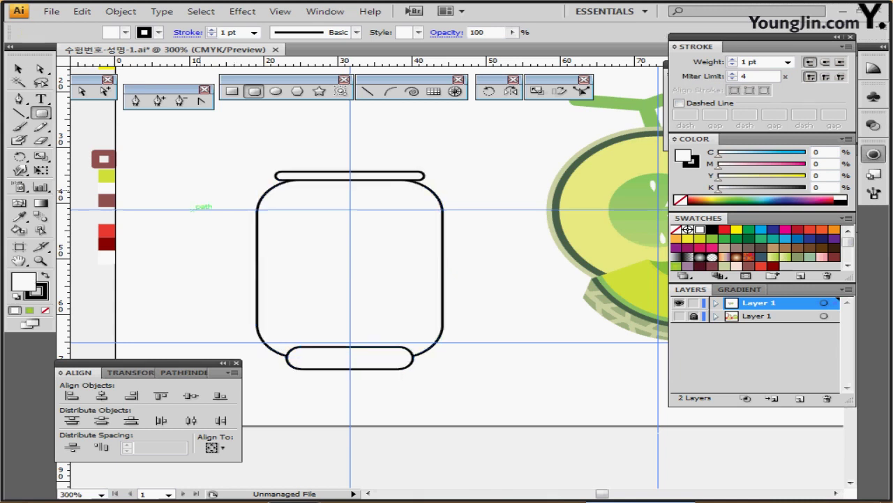
key("ctrl+a")
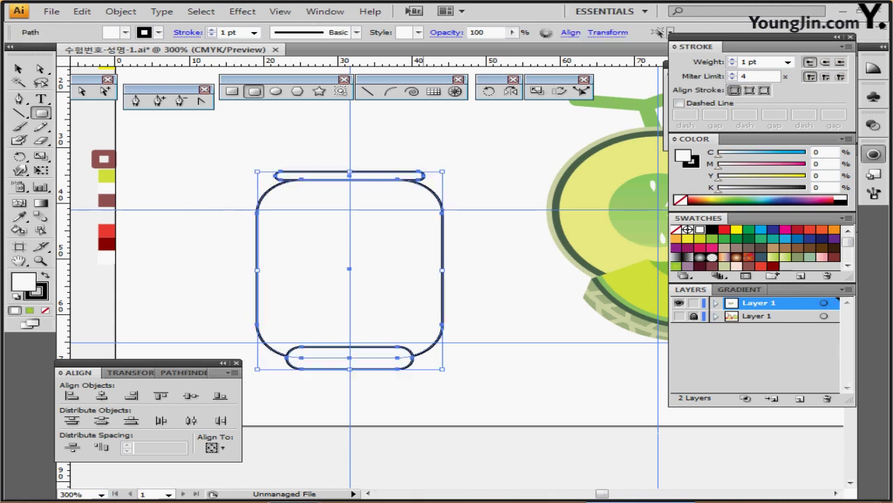
key("Right")
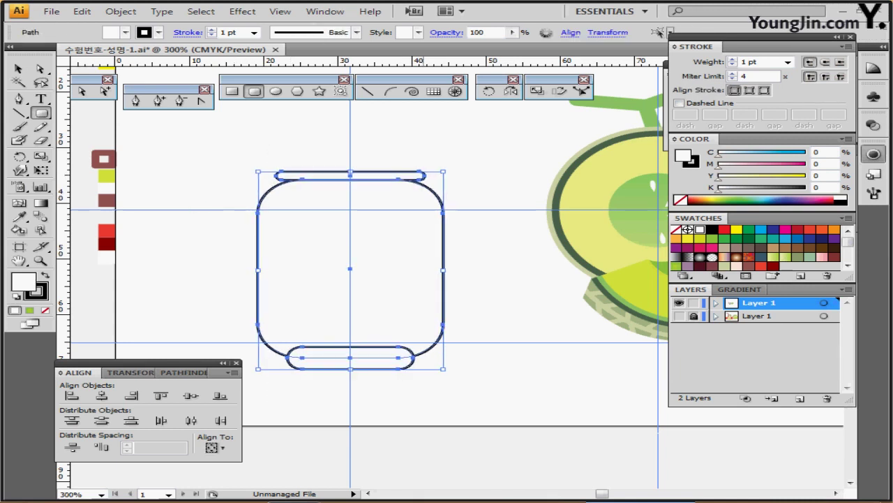
key("ctrl+shift+a")
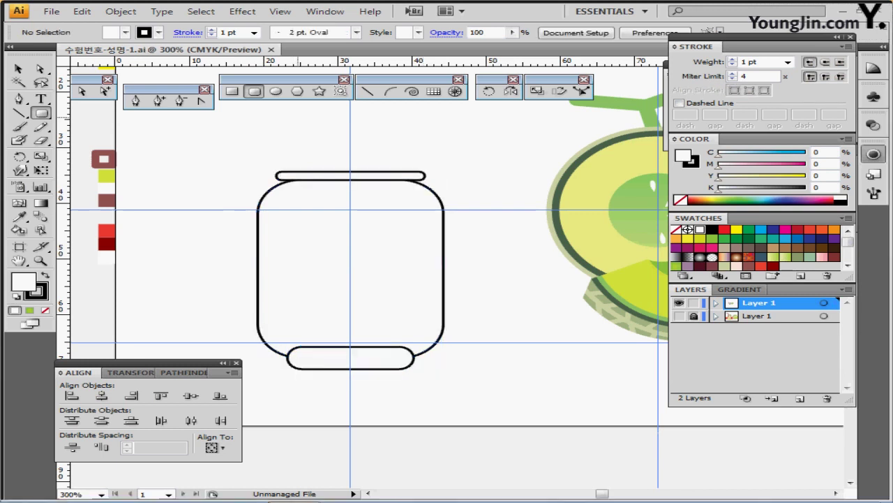
- Copy the thin neck shape upwards with a 0 mm horizontal and 2 mm vertical offset, and repeat the copy once to stack three rings
left_click(338, 175, "ctrl")
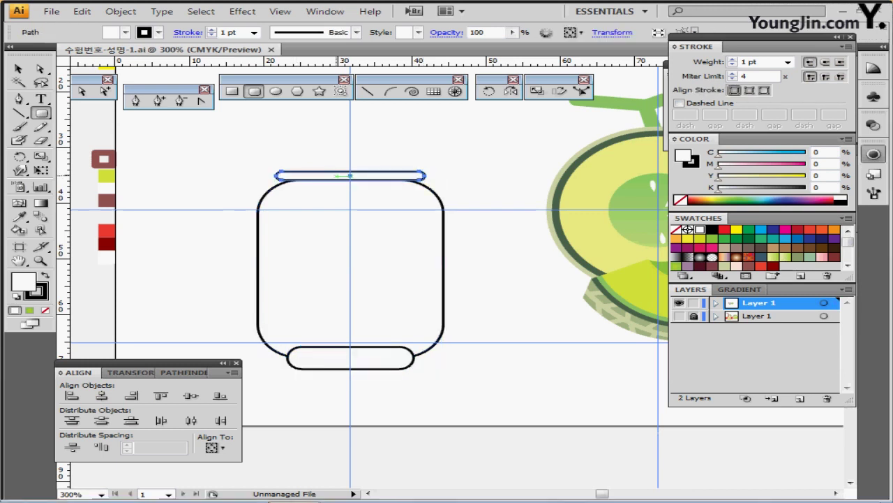
key("a")
key("Return")
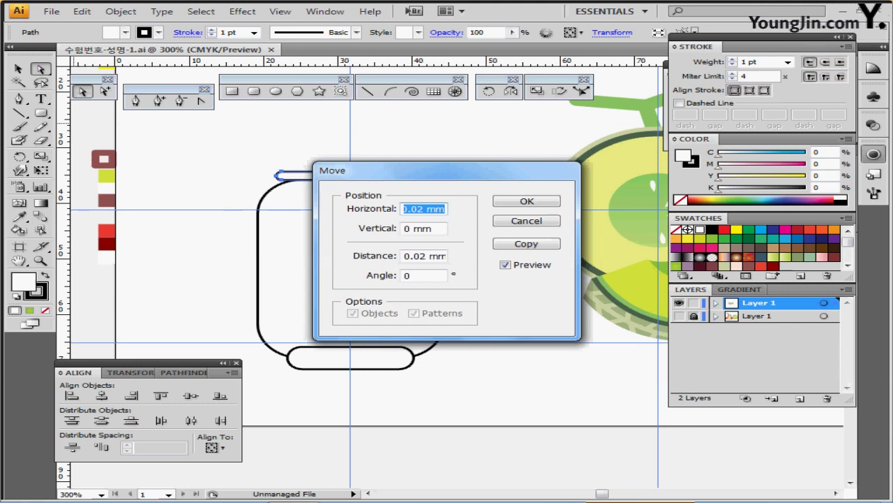
left_click_drag(447, 170, 628, 261)
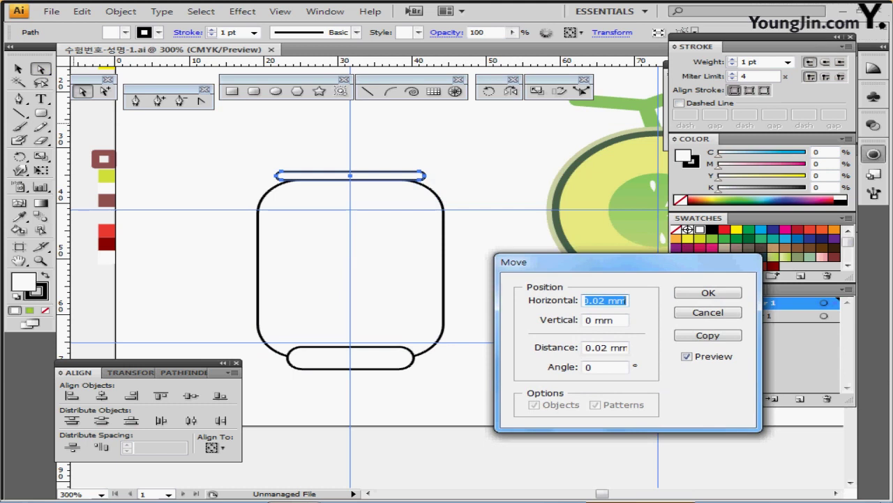
type("0")
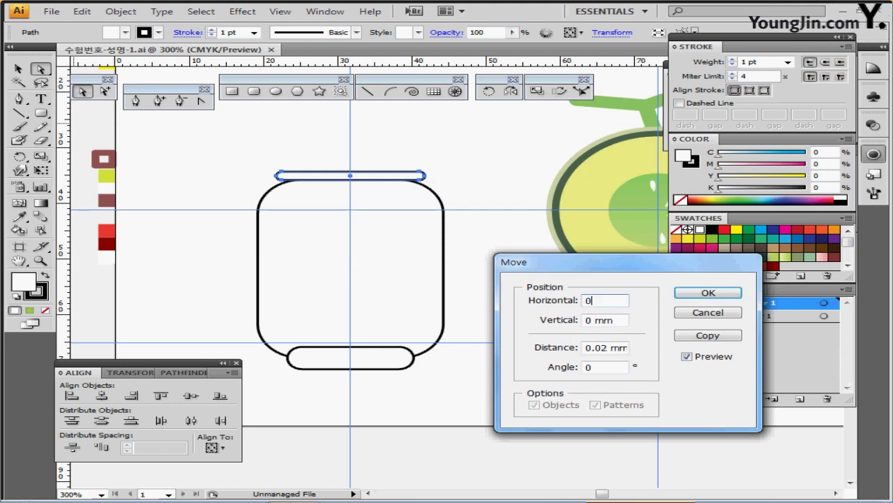
key("Tab")
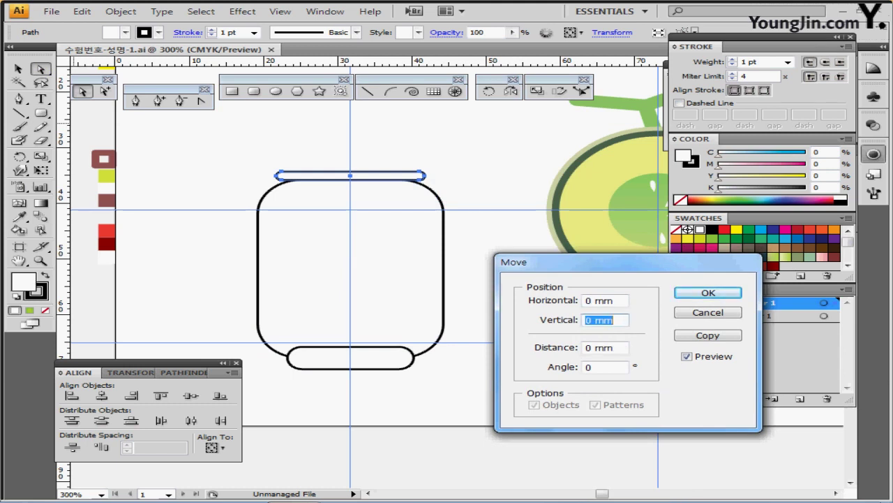
type("2")
key("Tab")
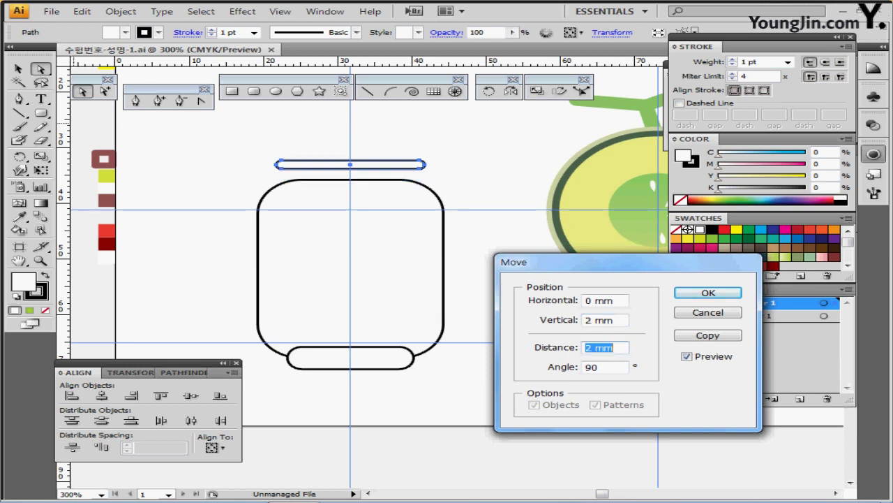
left_click(708, 335)
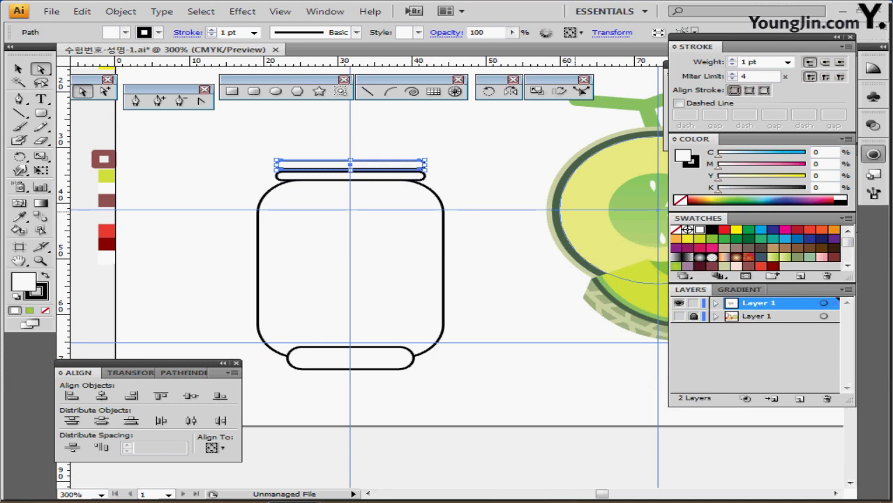
key("ctrl+d")
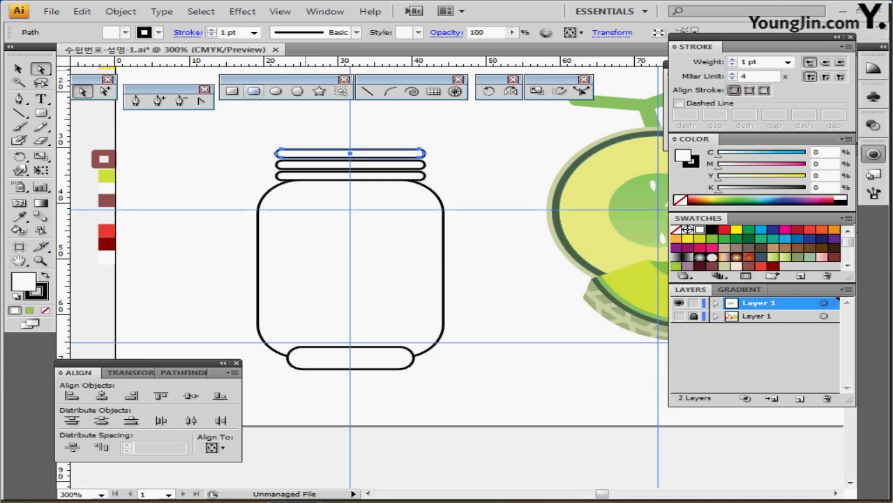
- Create a 16 × 6 mm rectangle centred on the middle neck ring and nudge it down three increments to overlap the jar body
key("m")
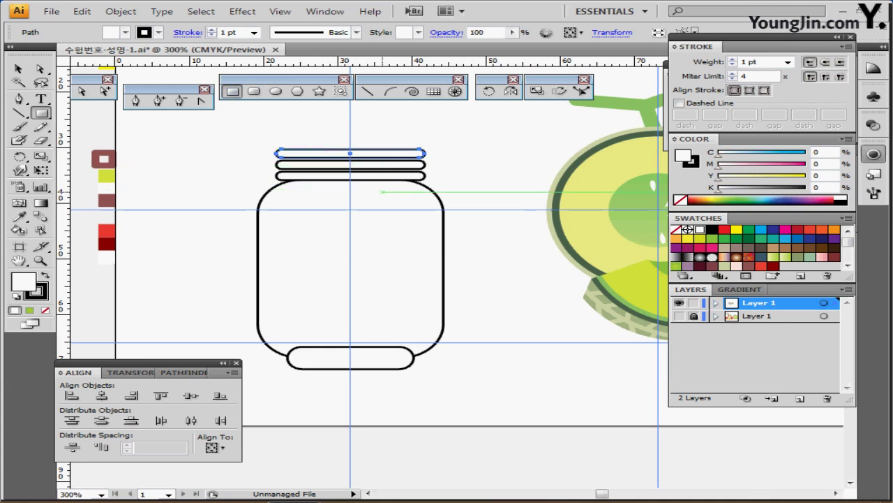
left_click(351, 164)
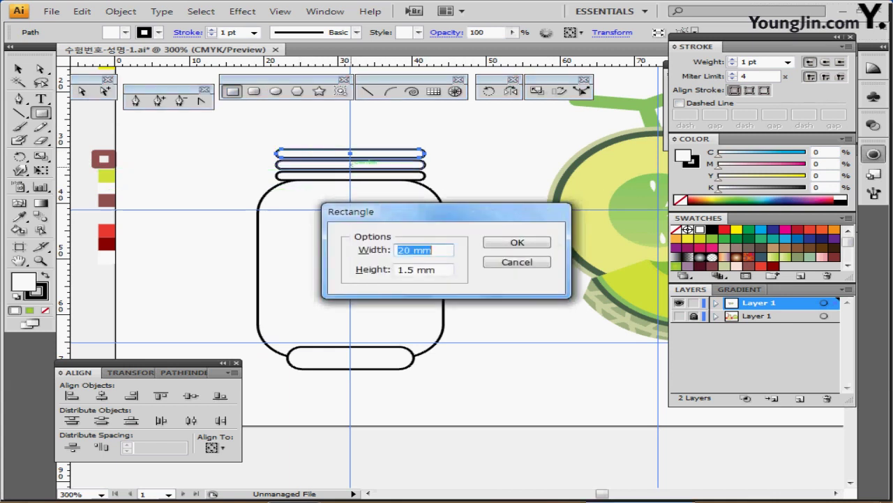
type("16")
key("Tab")
type("6")
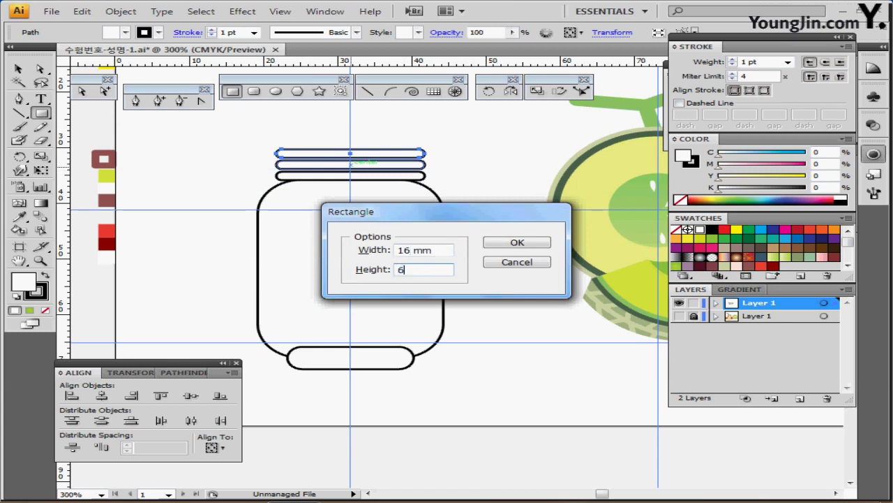
key("Return")
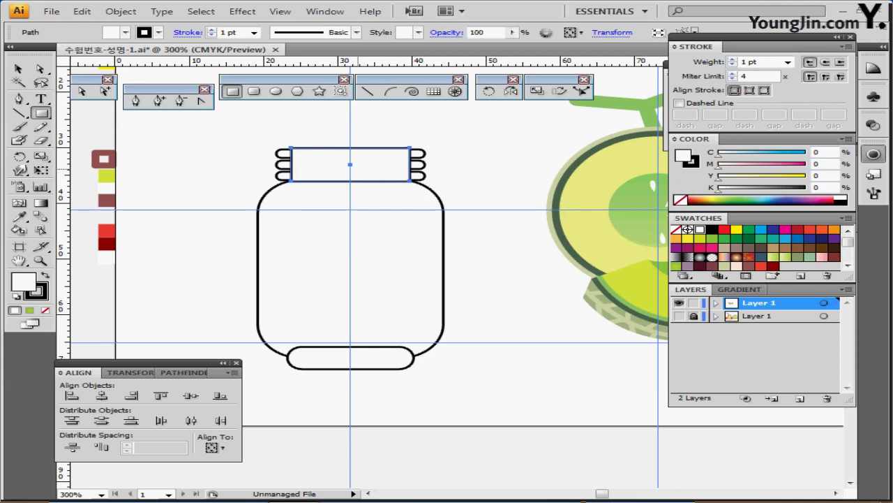
key("Down")
key("Down")
key("Down")
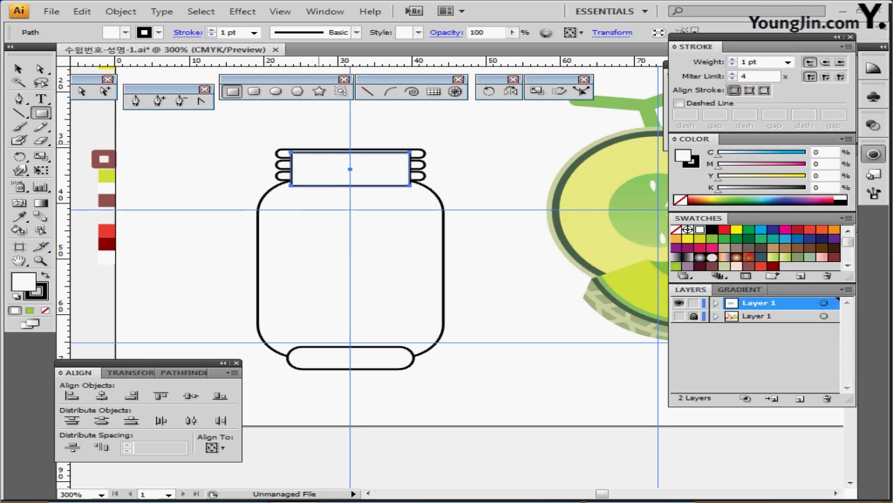
left_click_drag(284, 129, 298, 139)
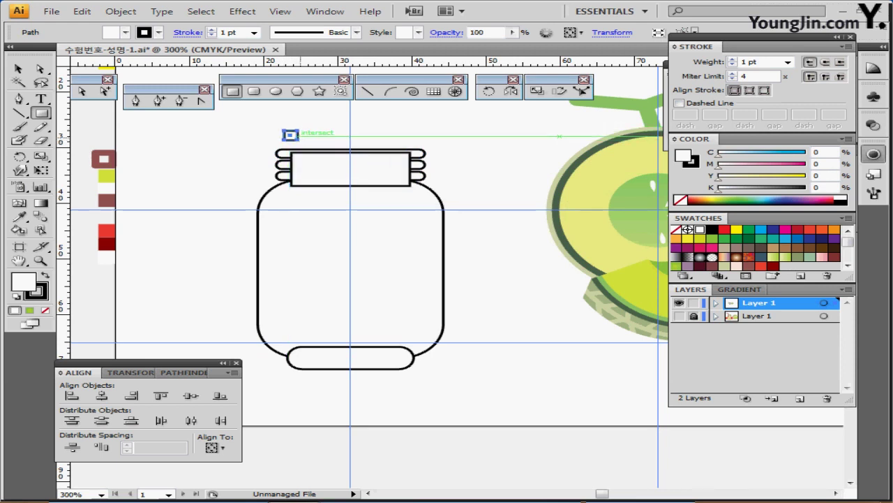
key("ctrl+z")
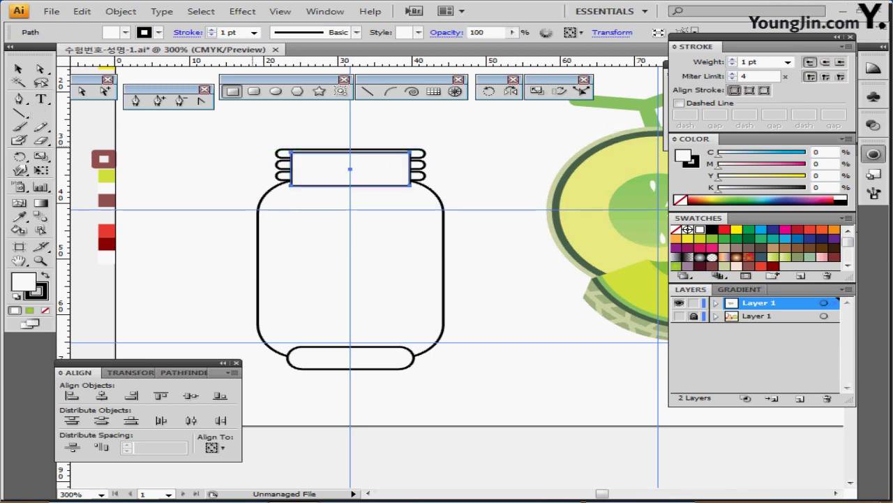
- Unite all the jar shapes into one outline and apply the no-fill, brown 3 pt stroke sampled from the reference swatch beside the artboard
key("ctrl+a")
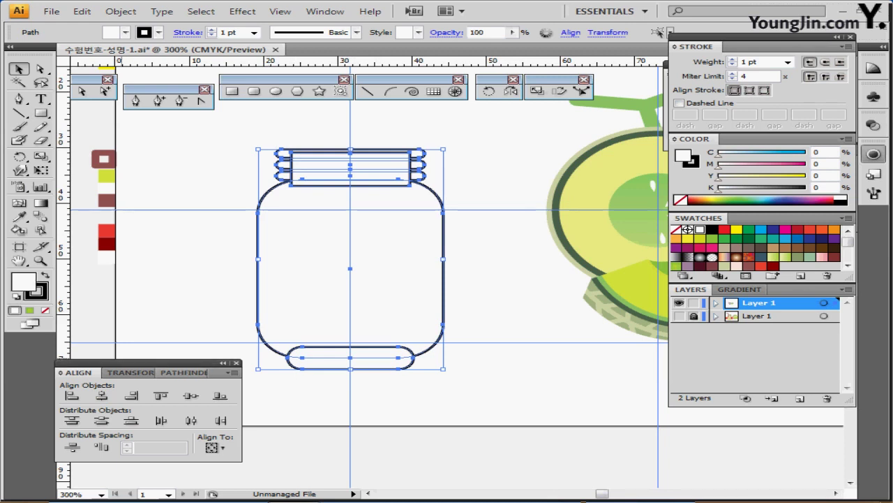
left_click(176, 372)
left_click(71, 397)
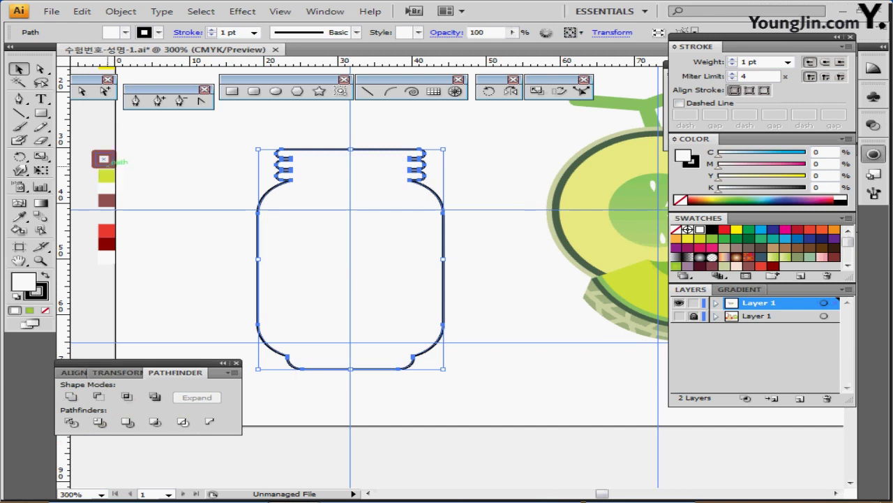
key("i")
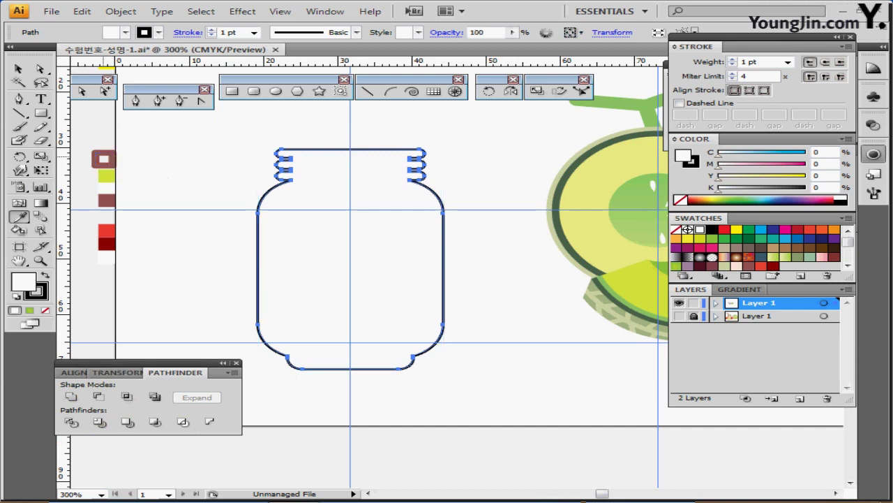
left_click(104, 157)
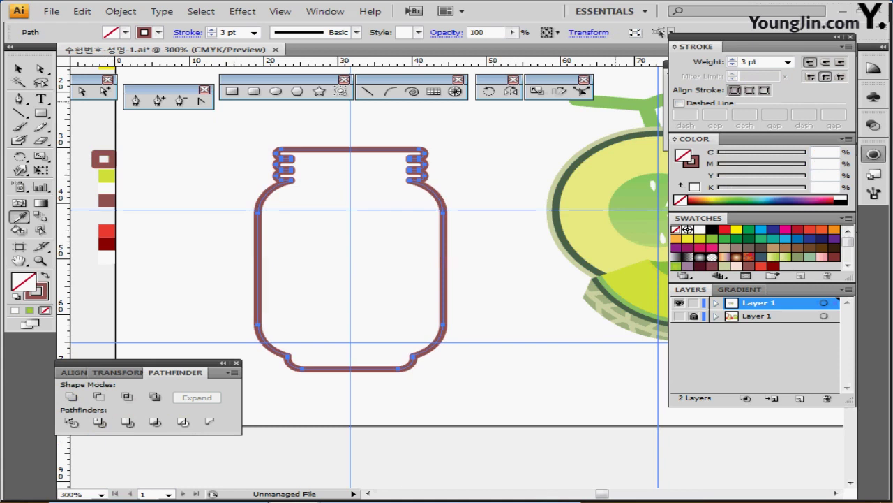
- Offset the jar outline by -1 mm and give the inner path the lime-green fill without stroke sampled from the reference swatch
left_click(751, 62)
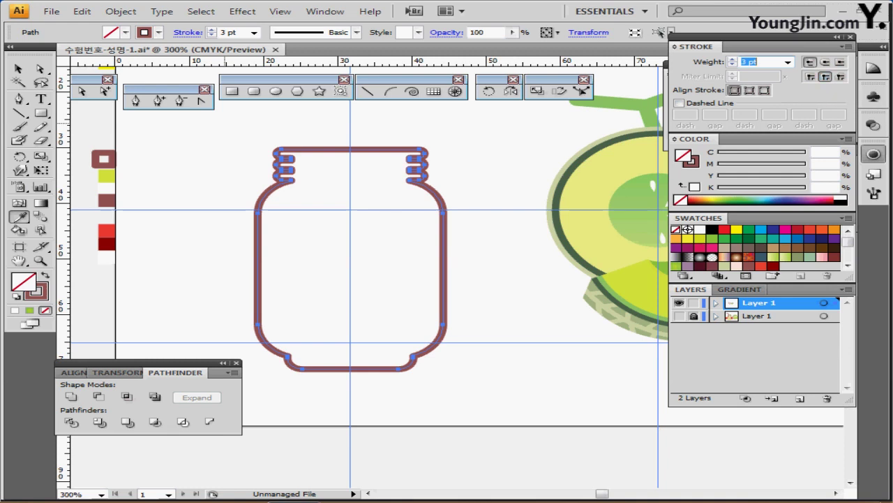
left_click(120, 11)
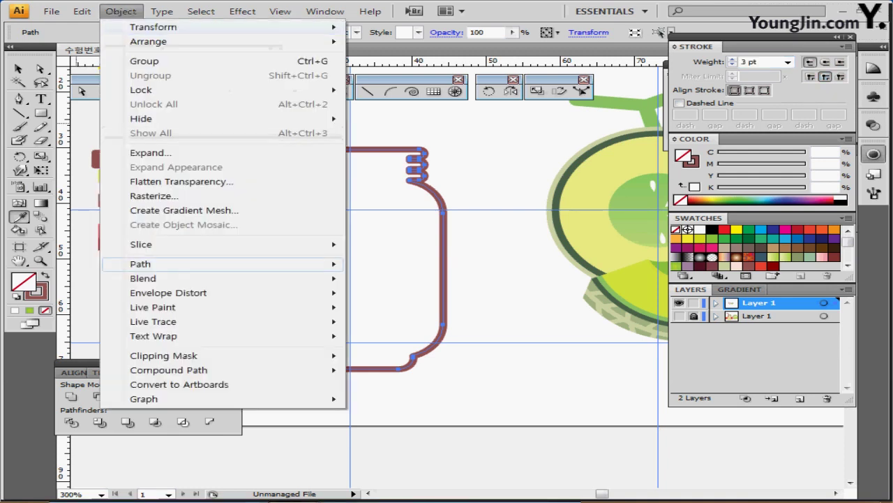
mouse_move(175, 263)
left_click(401, 311)
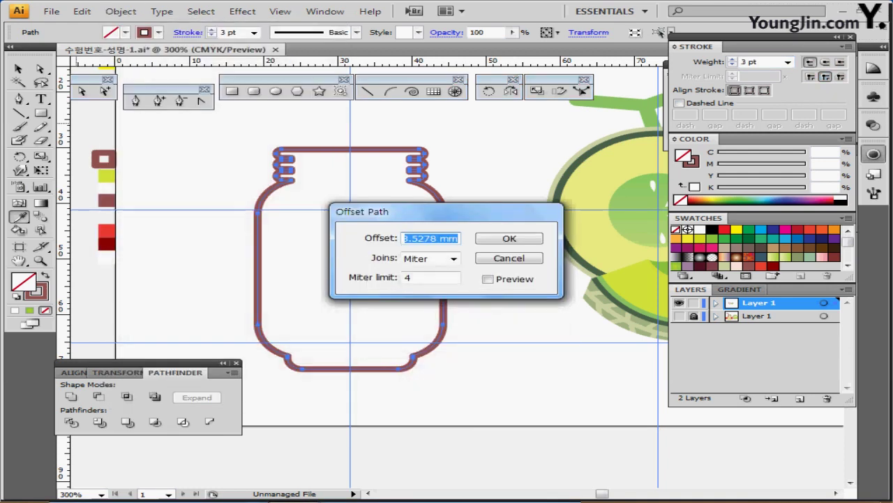
type("-")
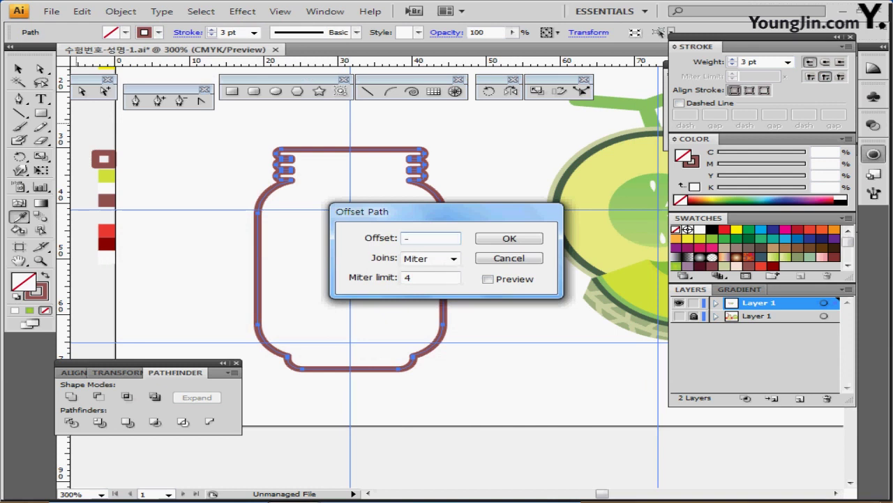
type("1")
key("Return")
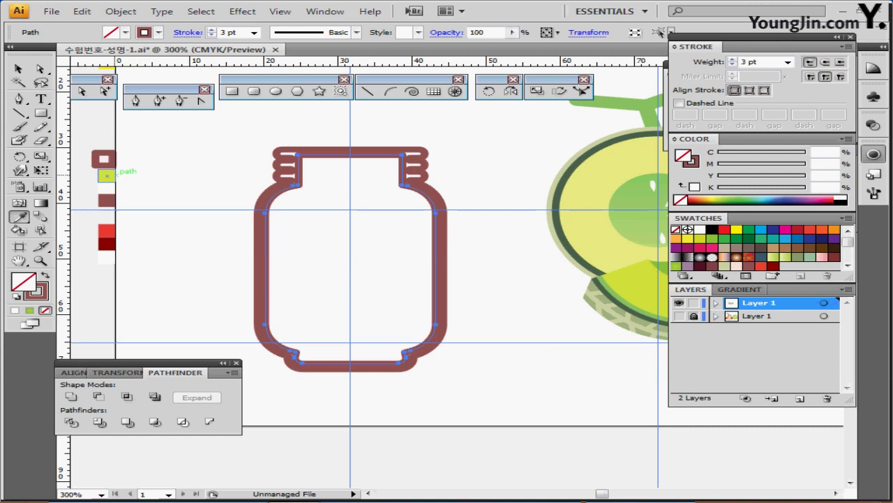
left_click(113, 175)
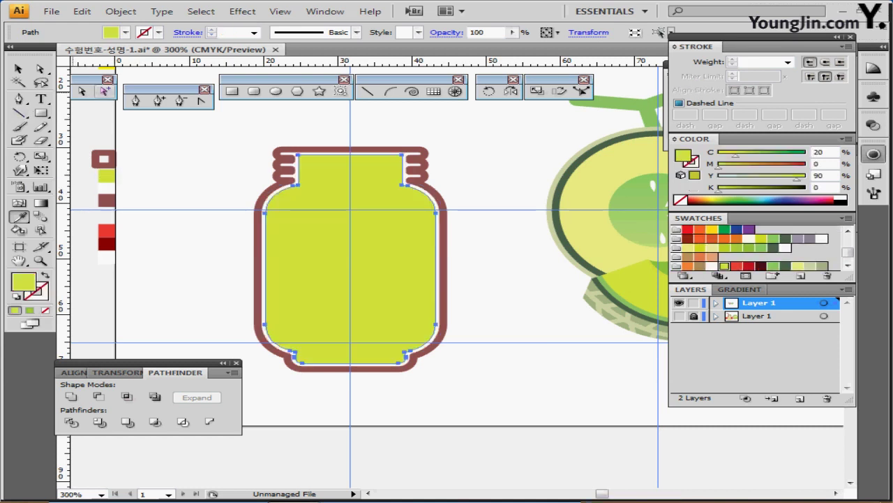
- Draw a rectangle covering the upper part of the jar, wider than its body, and fill it with dark green
left_click(232, 91)
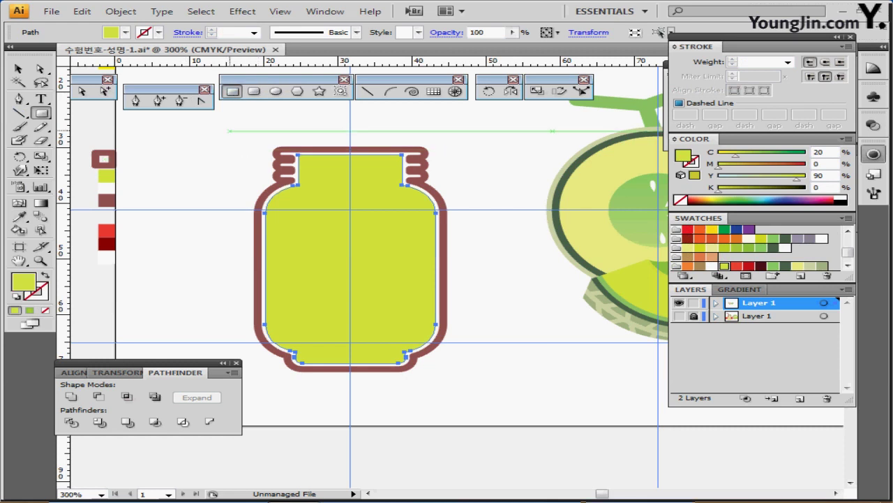
left_click_drag(229, 130, 487, 213)
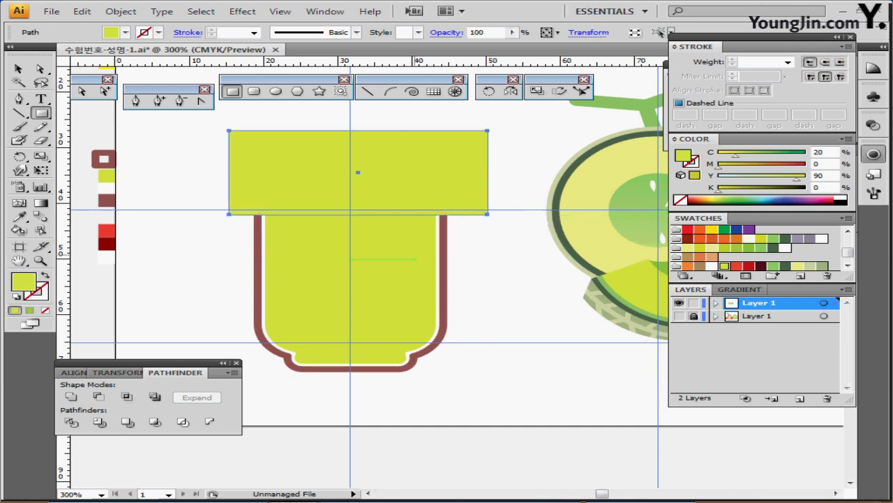
left_click(725, 230)
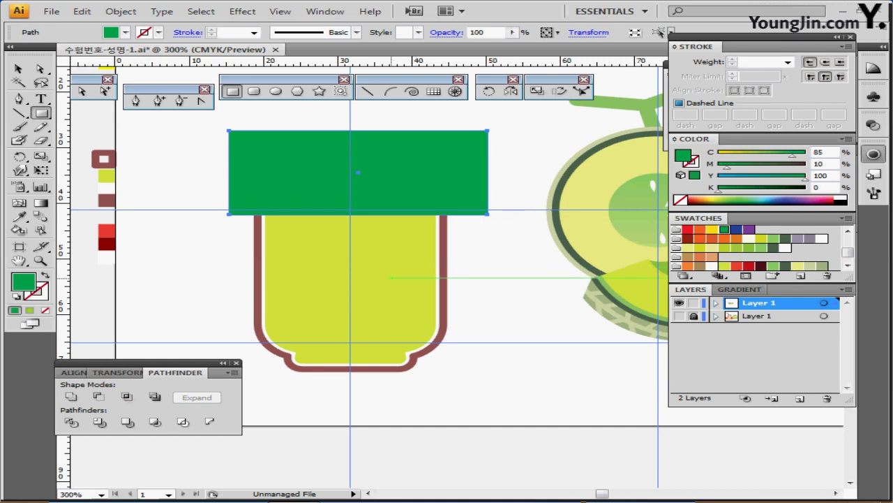
- Create a 16 × 3 mm ellipse centred on the vertical guide at the jar's bottom edge
left_click(276, 91)
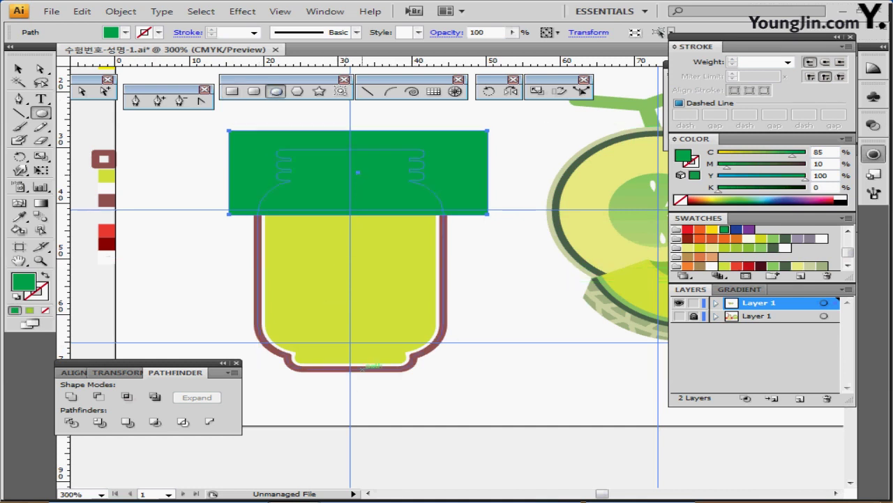
left_click(350, 364)
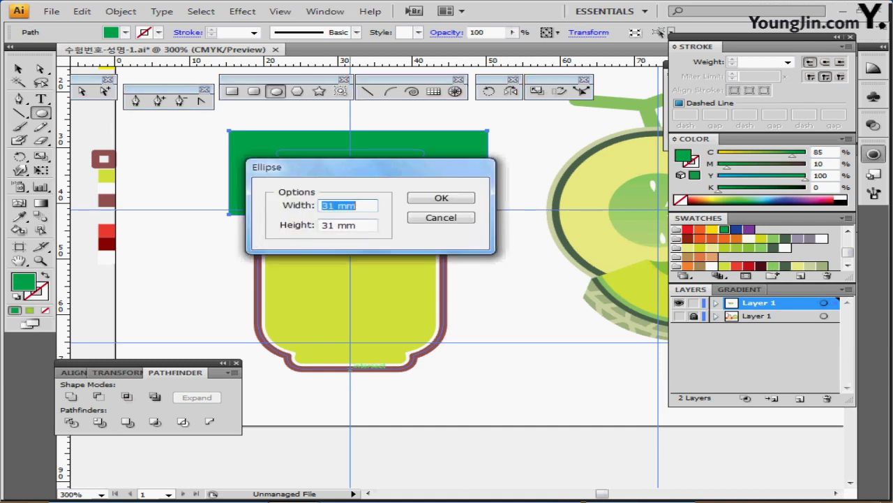
type("16")
key("Tab")
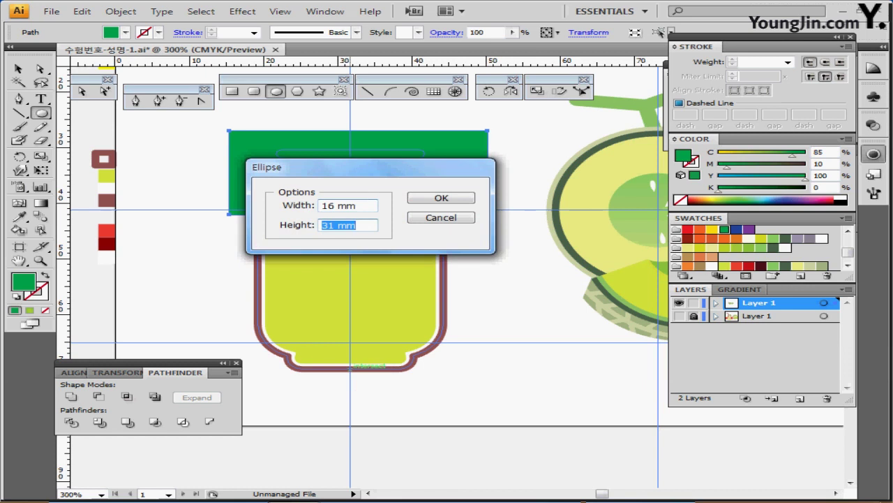
type("3")
key("Return")
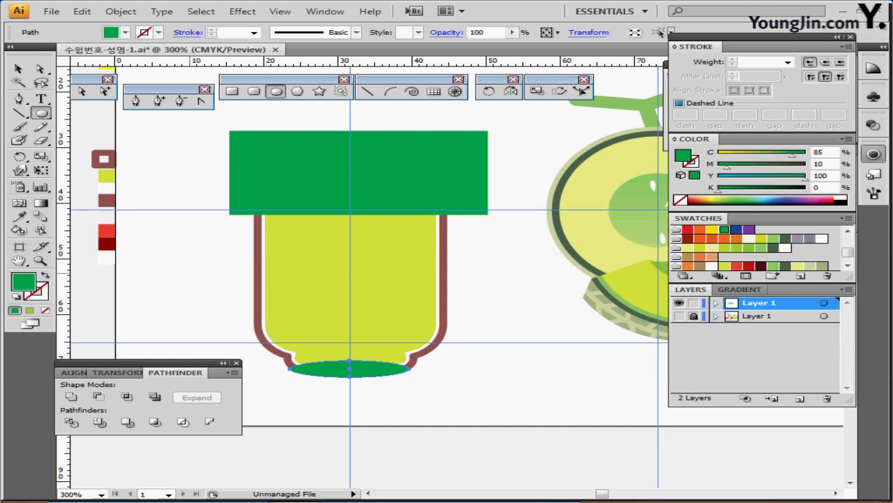
- Nudge the green ellipse slightly up so it overlaps the bottom edge of the lime-green liquid shape
left_click(367, 365, "ctrl")
left_click(430, 323, "ctrl")
left_click_drag(450, 265, 432, 323)
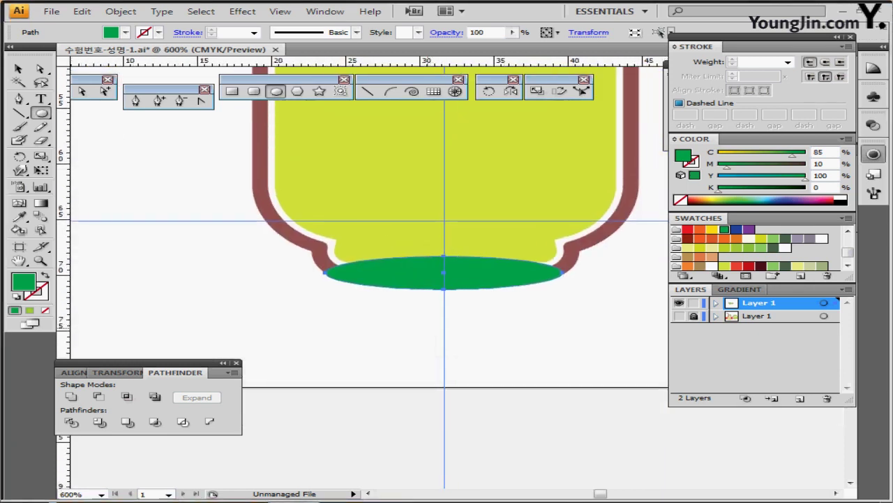
key("Caps_Lock")
key("Caps_Lock")
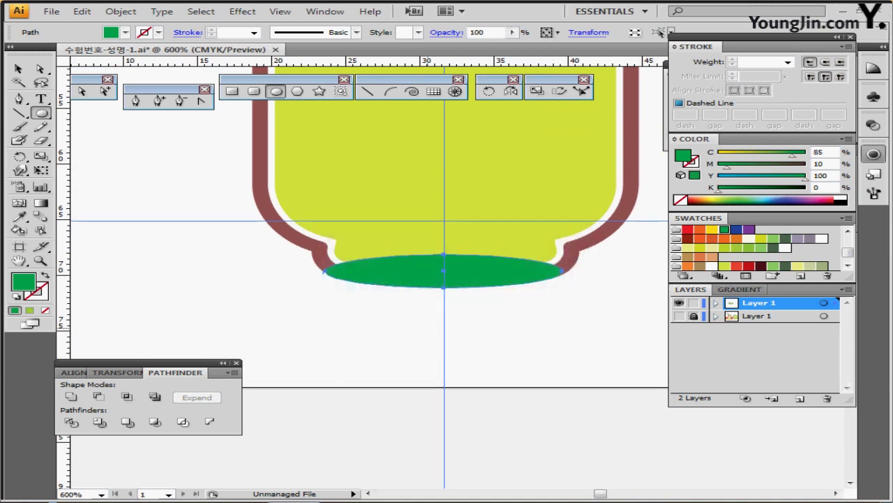
key("Up")
key("Up")
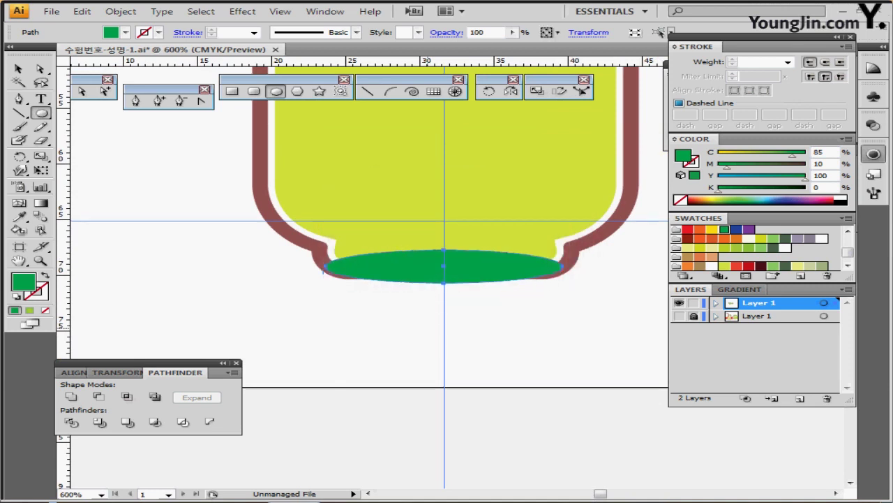
key("Down")
key("Down")
key("Down")
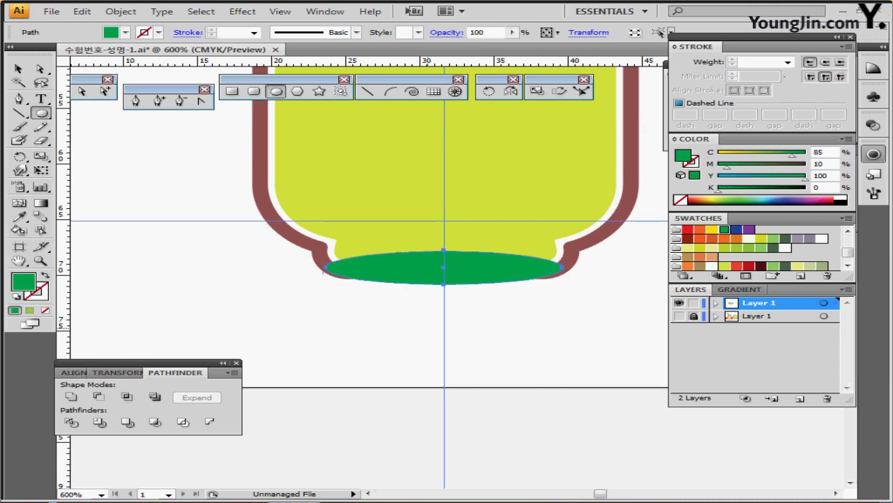
key("ctrl+minus")
key("ctrl+minus")
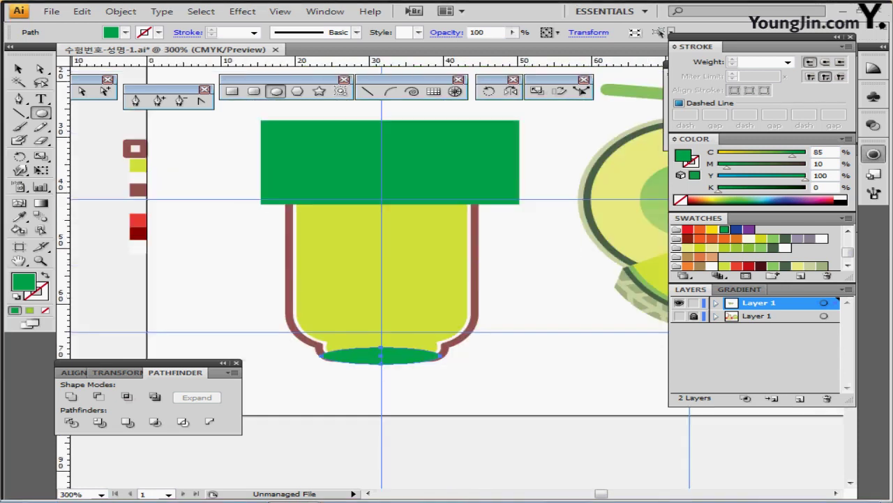
- Subtract the green rectangle and ellipse from the lime-green shape with Minus Front, deselect it and save the file
key("ctrl+a")
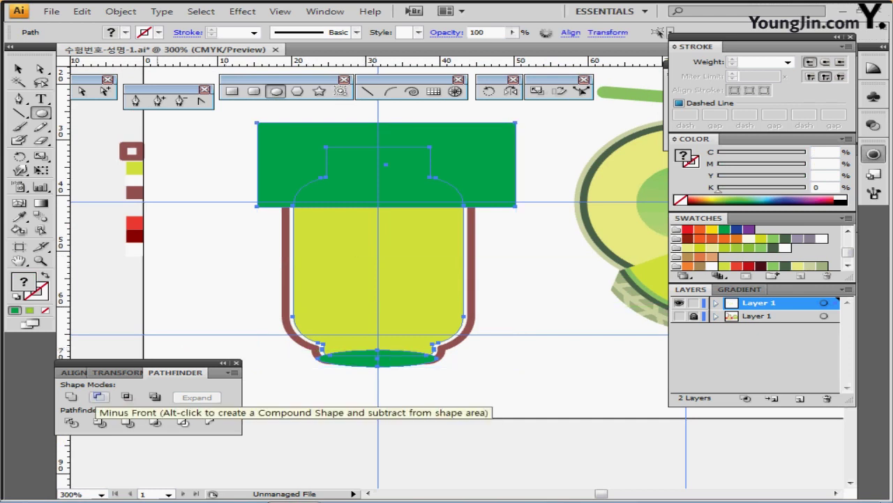
left_click(98, 397)
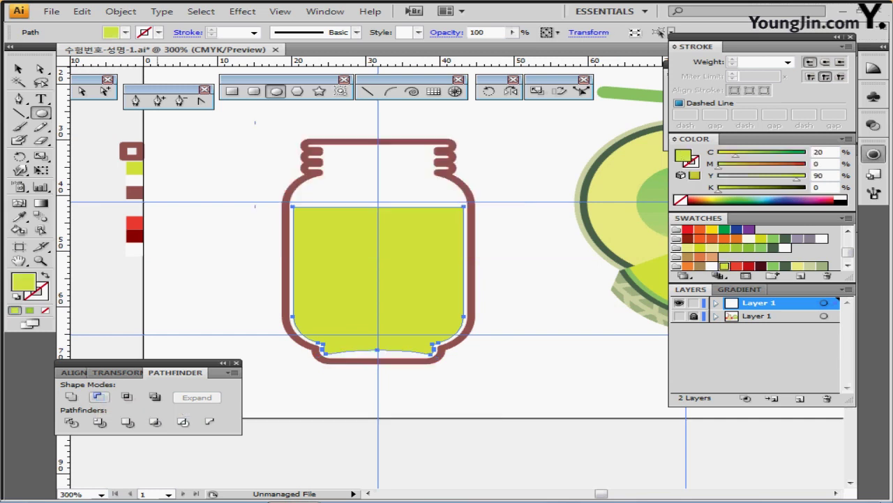
left_click(243, 273, "ctrl")
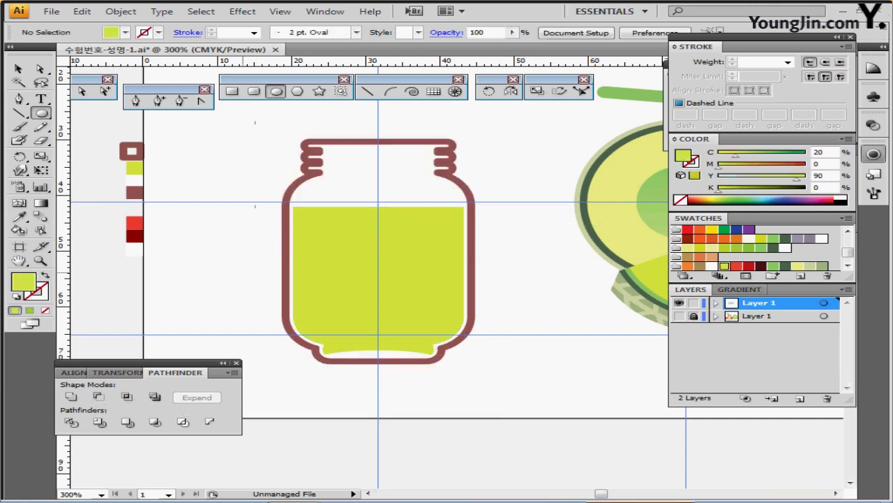
key("ctrl+s")
- Pick up the white fill without stroke from the reference swatch between the lime-green and brown ones
left_click_drag(329, 264, 313, 293)
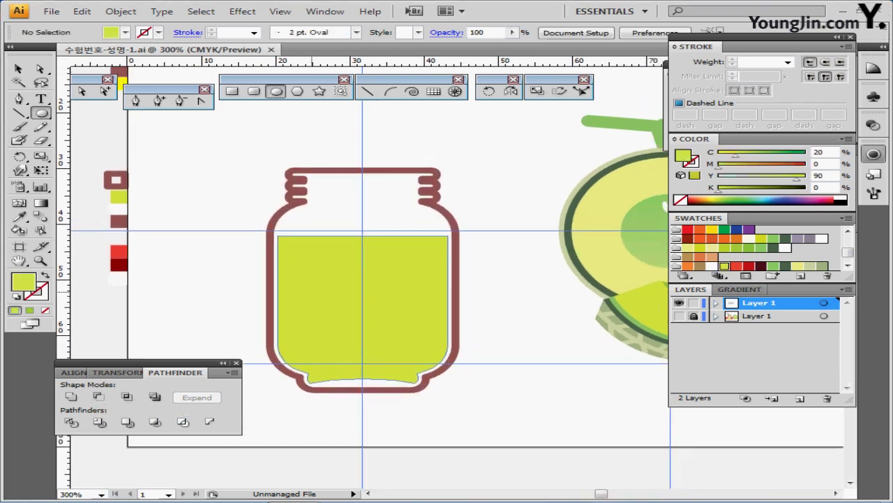
left_click(339, 272, "ctrl")
left_click_drag(269, 225, 233, 200)
left_click(133, 168, "ctrl")
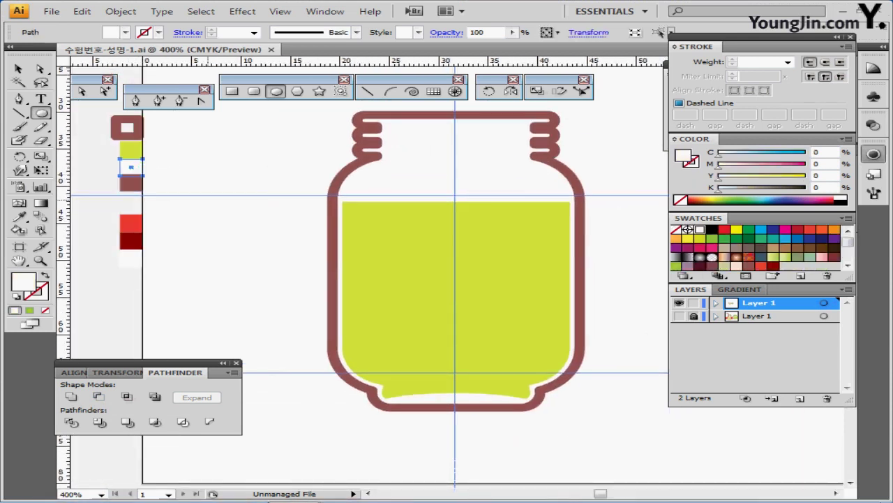
scroll(388, 236, "up", 1)
left_click_drag(388, 237, 347, 218)
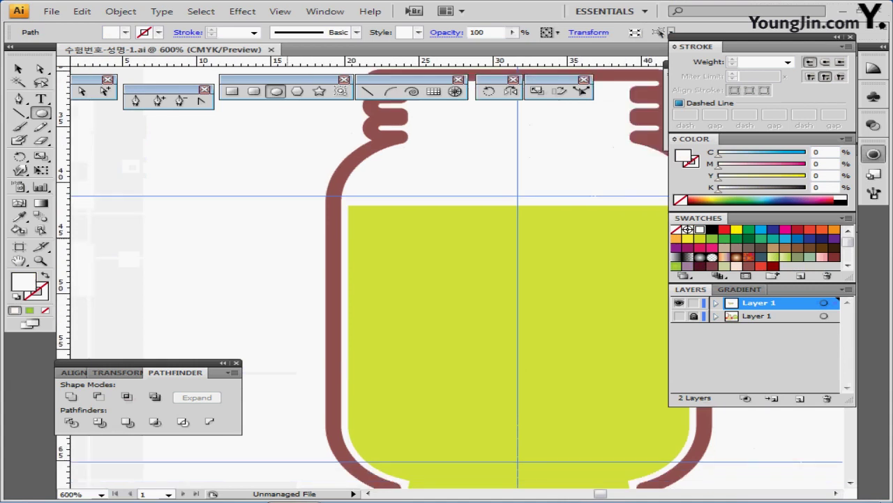
scroll(289, 240, "up", 1)
scroll(320, 249, "down", 2)
left_click_drag(497, 291, 214, 211)
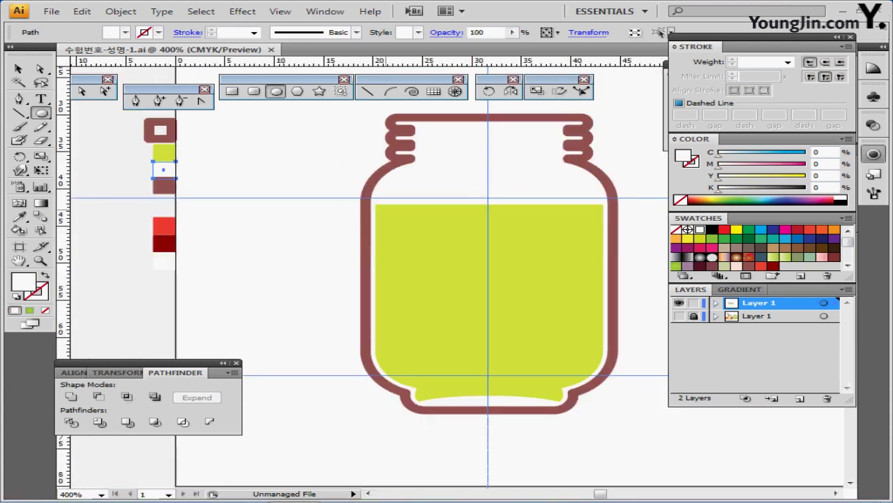
left_click_drag(447, 294, 268, 295)
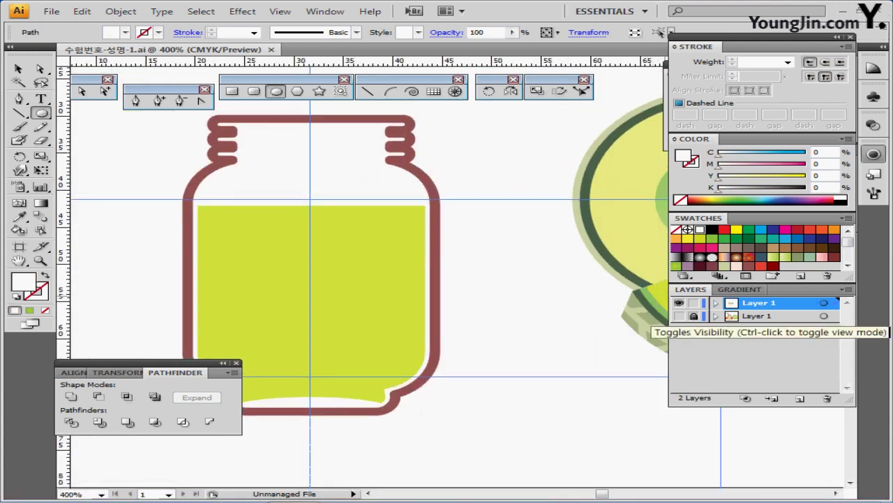
- Switch the artwork to outline view, show the locked reference layer and display that layer as outlines too
key("ctrl+y")
left_click(680, 316)
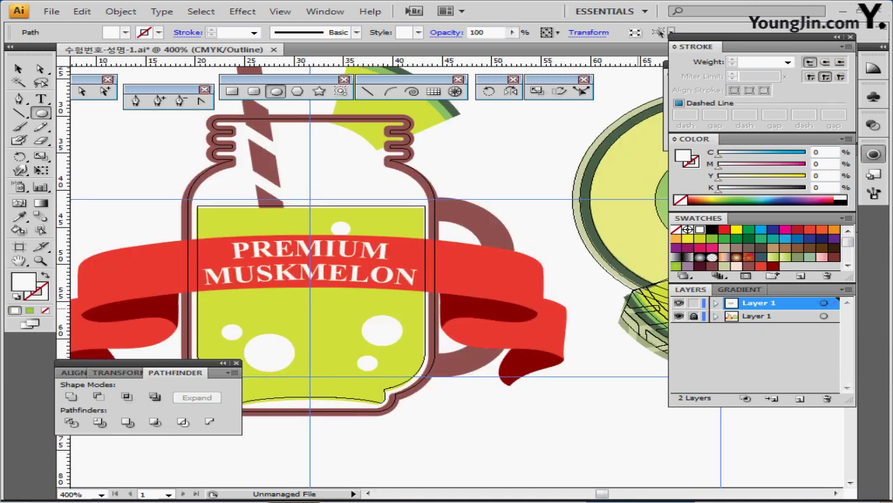
left_click(679, 316, "ctrl")
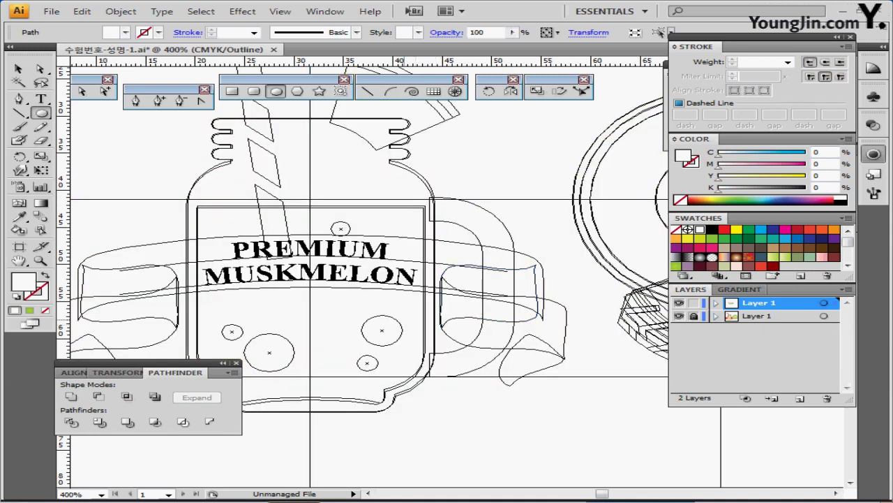
- Draw five white bubble ellipses from their centres inside the jar, matching the size and position of the reference circles
left_click(401, 317, "ctrl")
left_click_drag(401, 317, 433, 341)
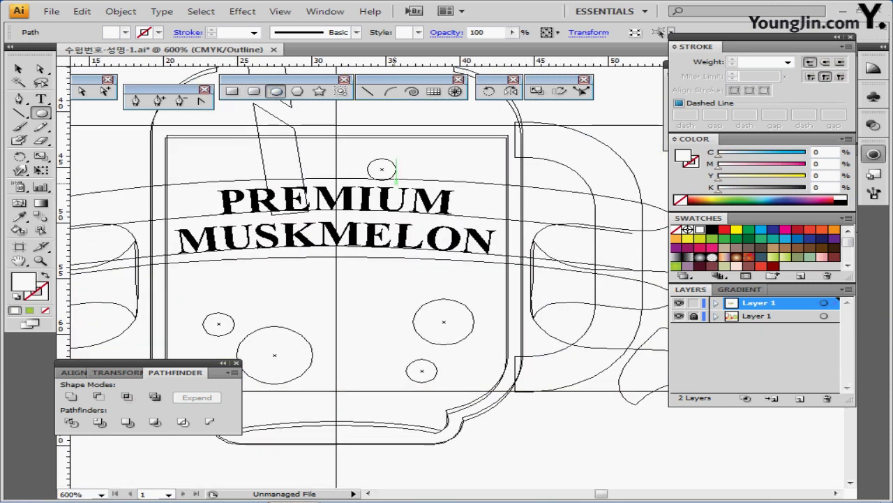
left_click_drag(382, 168, 396, 177)
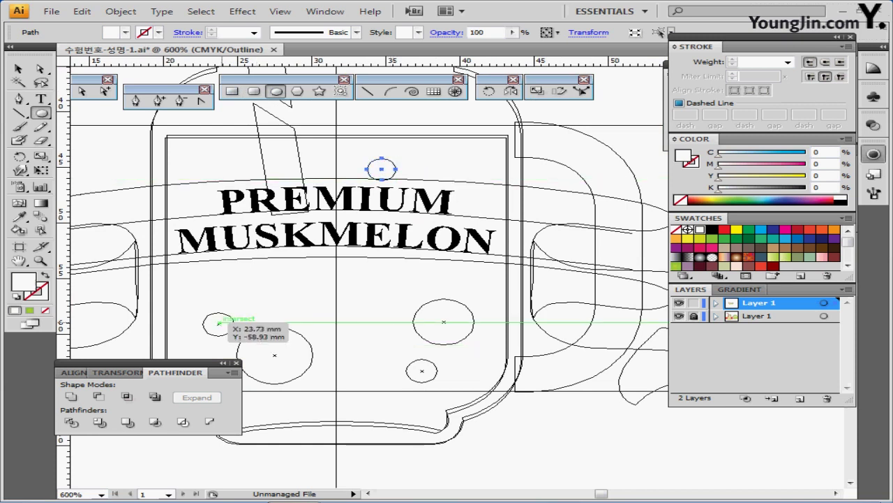
left_click_drag(219, 323, 231, 331)
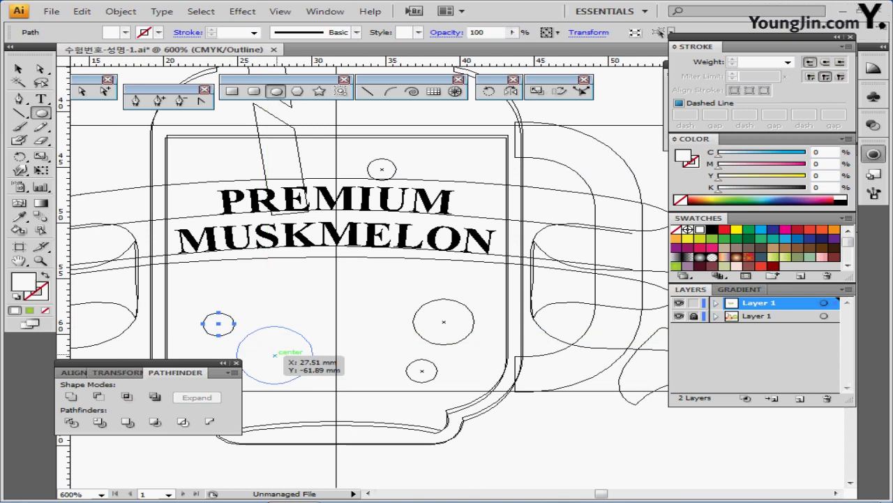
left_click_drag(274, 355, 312, 383)
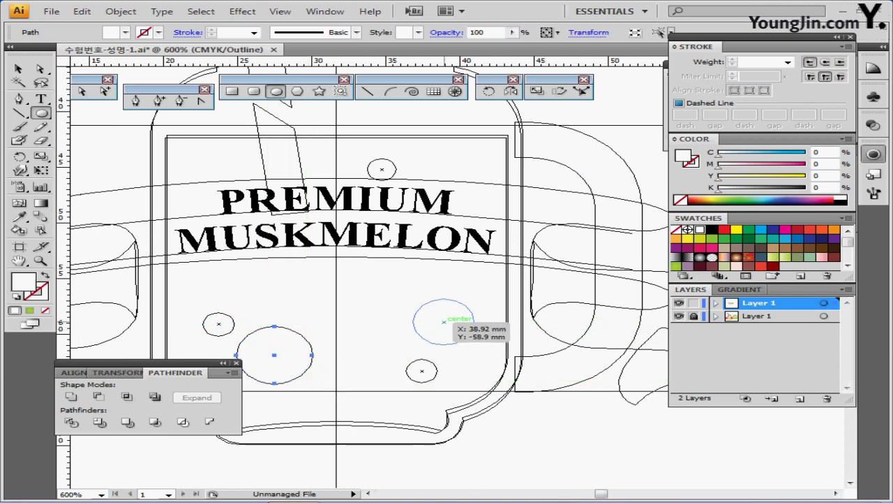
left_click_drag(444, 321, 476, 342)
left_click_drag(422, 371, 439, 383)
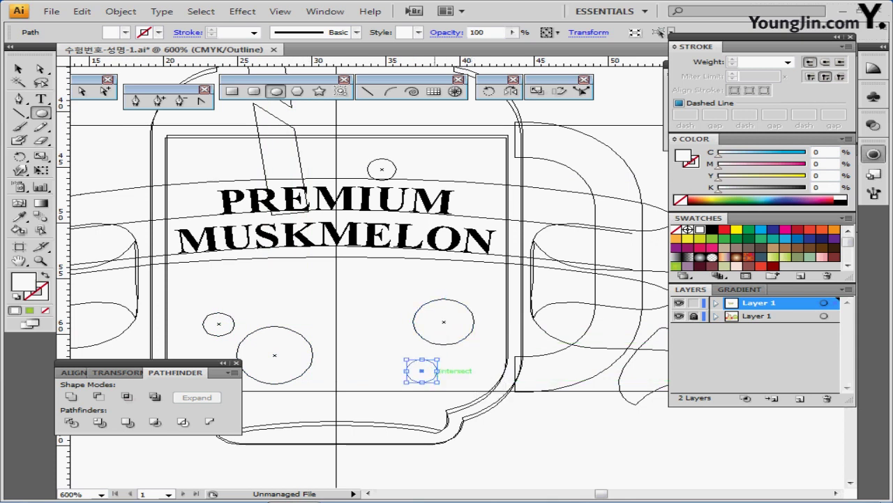
- Return the artwork to preview, hide the reference layer and save the file
key("ctrl+y")
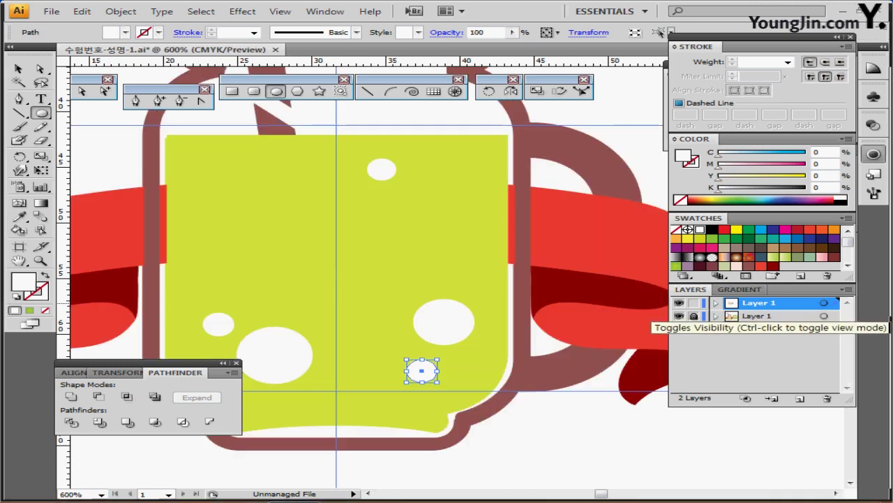
left_click(680, 316)
key("ctrl+s")
scroll(419, 314, "down", 2)
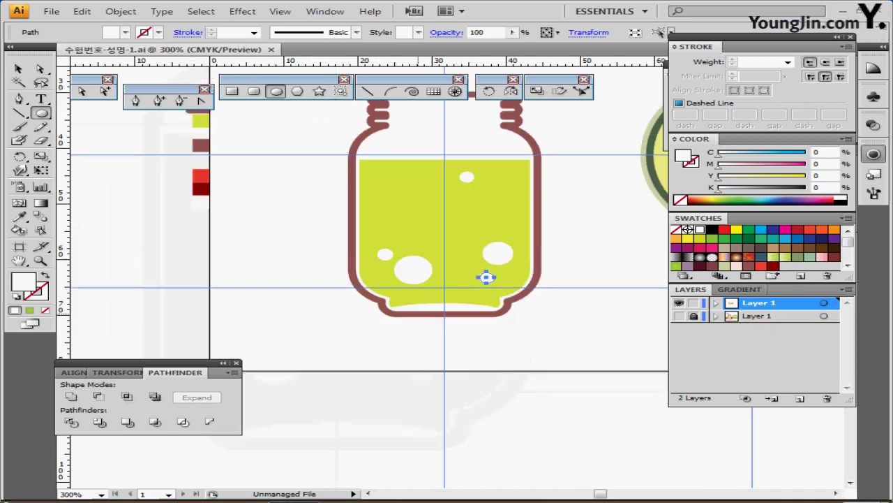
- Create a 13 × 21 mm rounded rectangle with 6 mm corner radius, centred on the jar's right wall, using the reference swatch's brown stroke without fill
left_click_drag(454, 231, 372, 337)
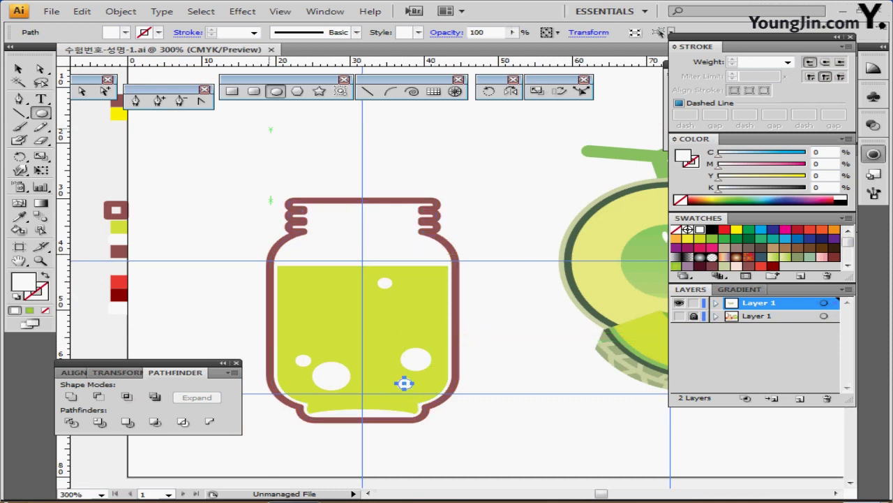
left_click(253, 91)
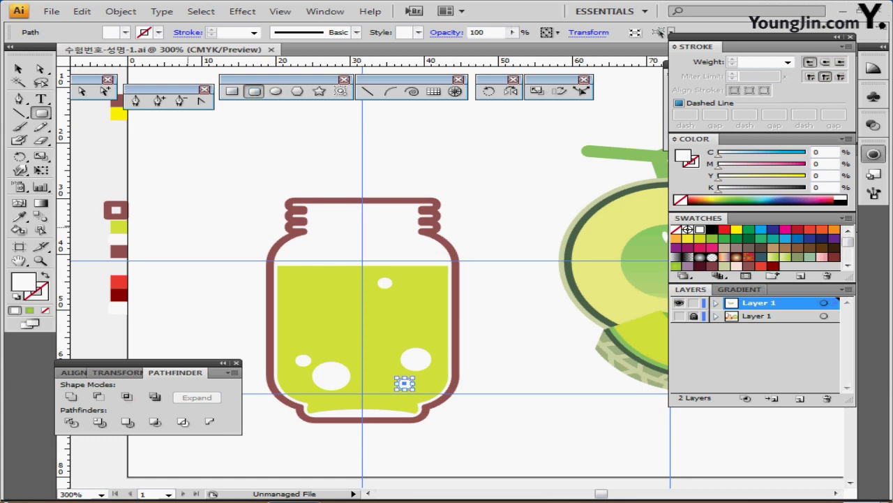
left_click(199, 224, "ctrl")
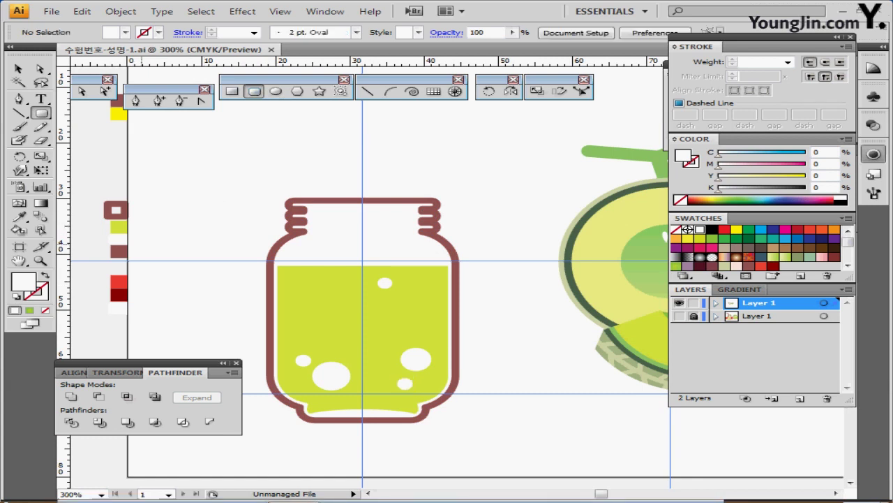
left_click(117, 208)
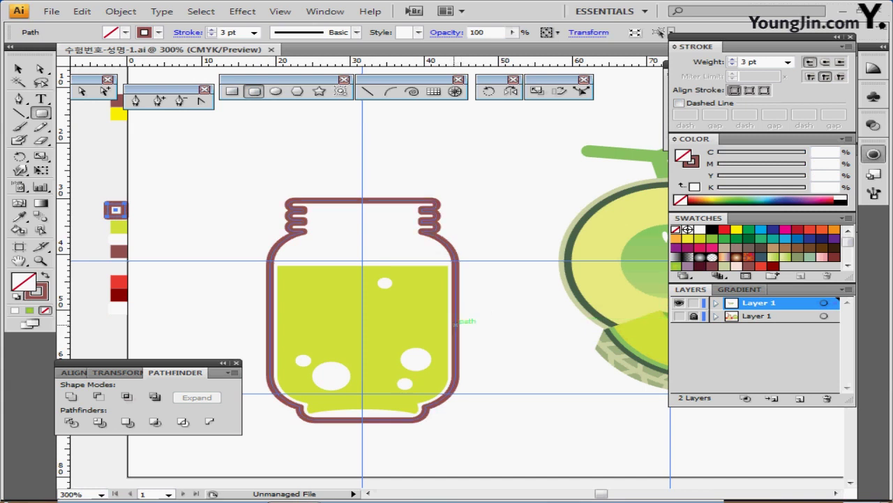
left_click(455, 322)
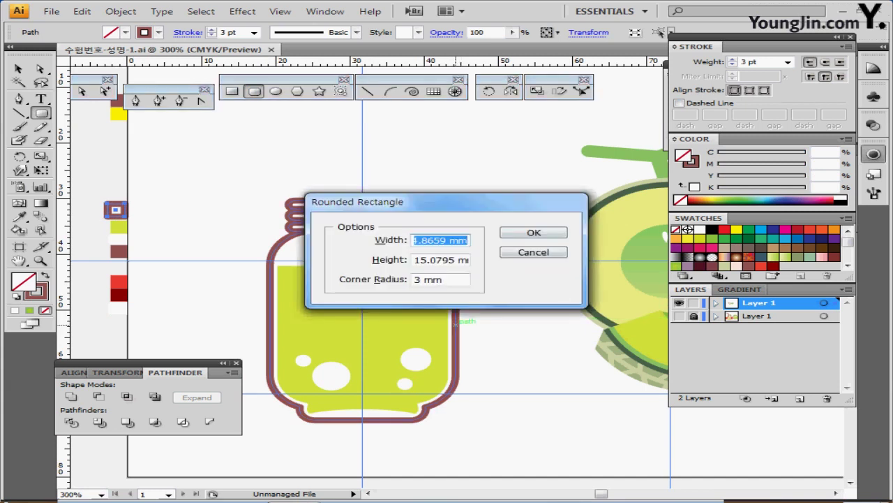
type("13")
key("Tab")
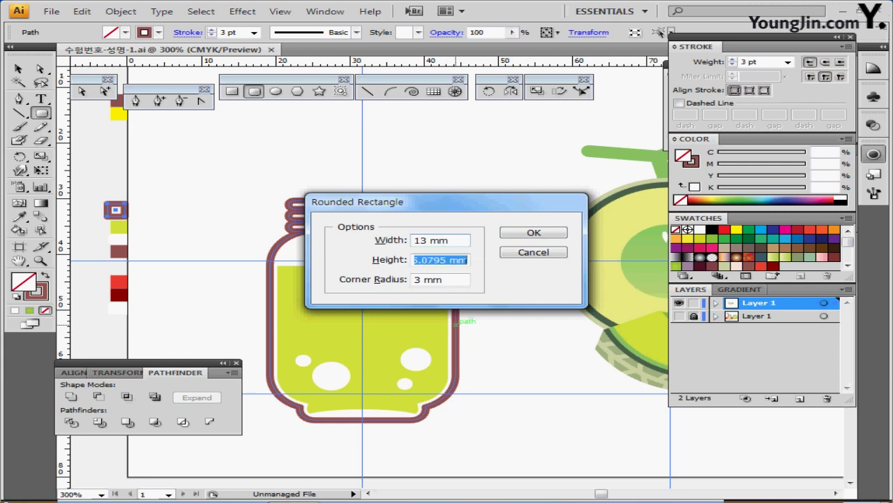
type("21")
key("Tab")
type("6")
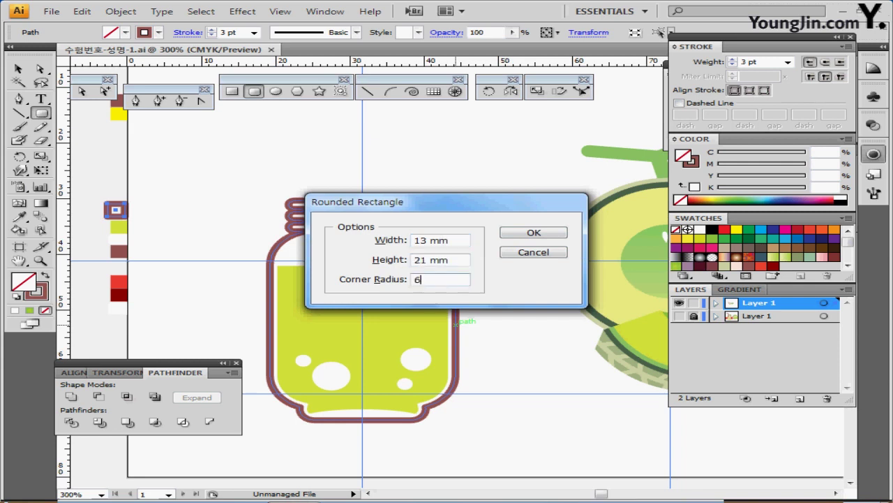
key("Return")
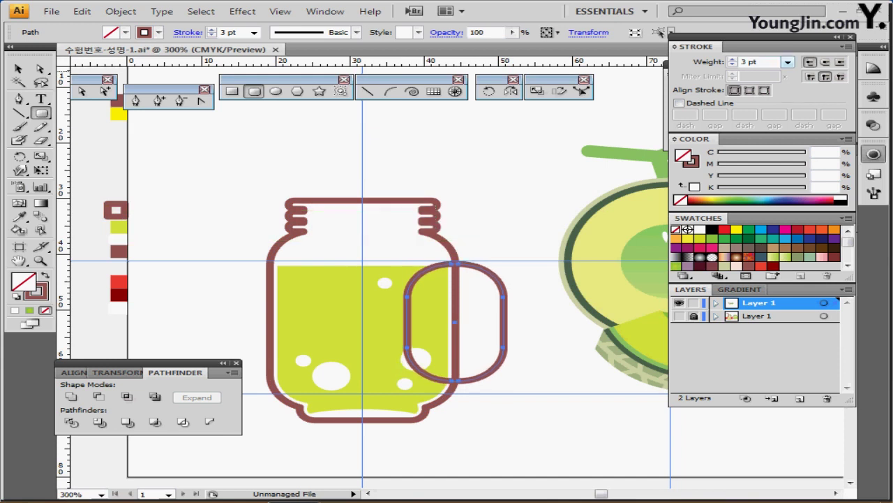
- Set the rounded rectangle's stroke weight to 9 pt, nudge it slightly down and save the file
left_click(788, 61)
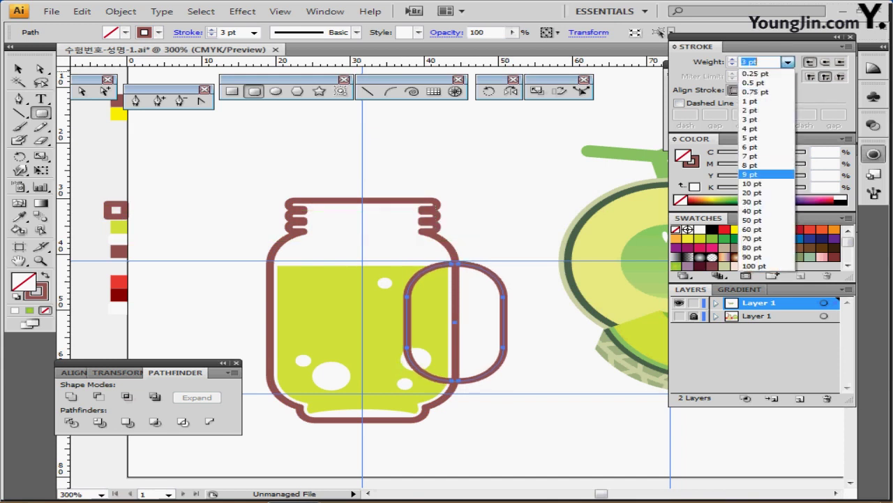
left_click(750, 174)
key("Down")
key("Down")
key("Down")
key("Down")
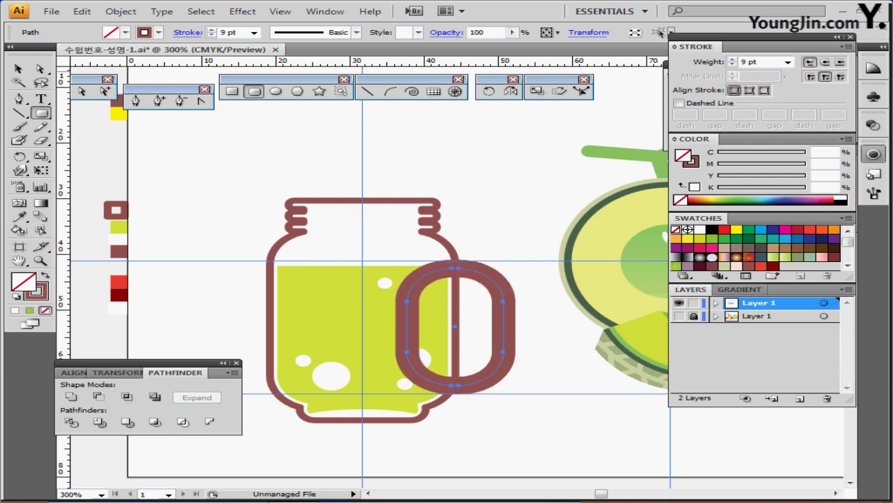
key("ctrl+s")
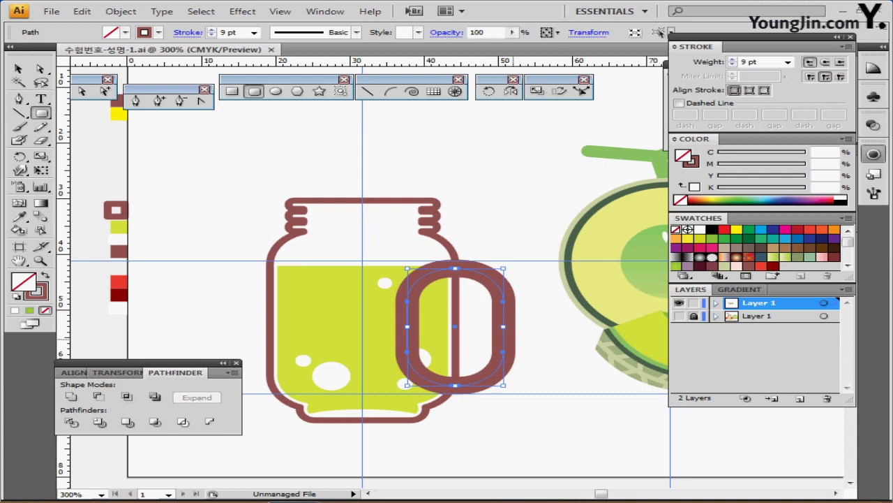
- Isolate the rounded rectangle and delete its two left-hand anchor points, leaving an open handle outside the jar
key("ctrl+shift+a")
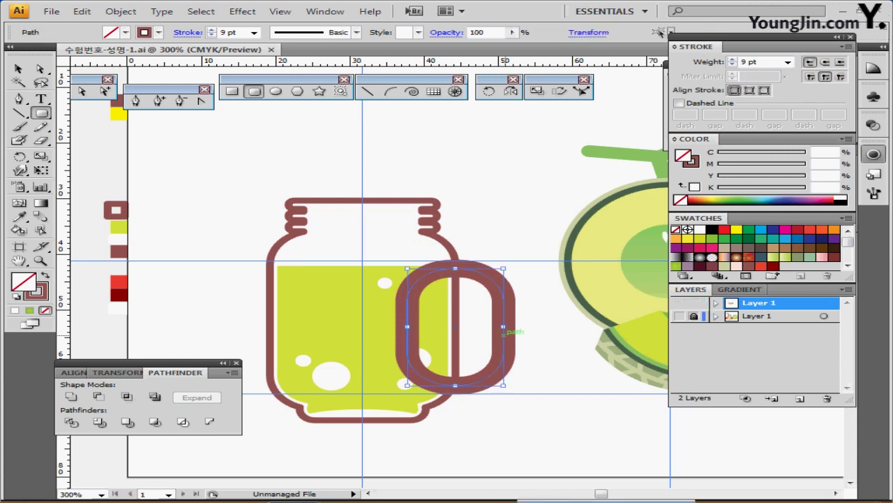
double_click(508, 341)
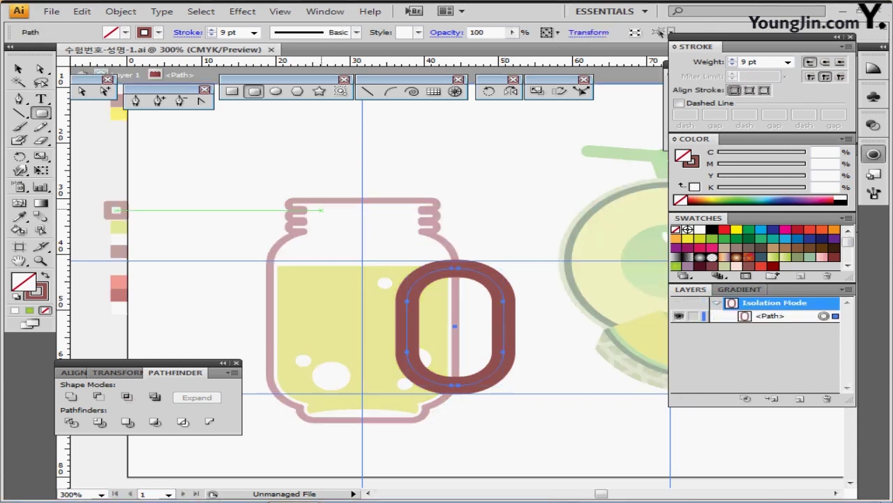
key("a")
left_click_drag(379, 283, 433, 363)
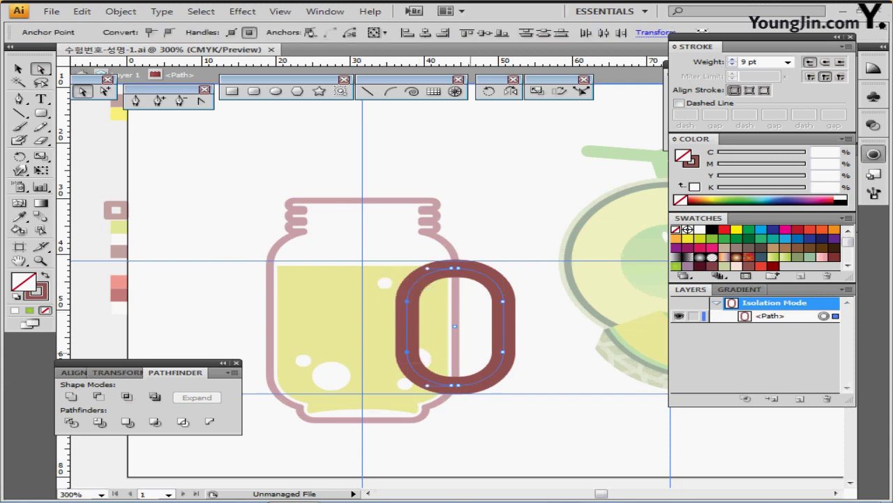
key("Delete")
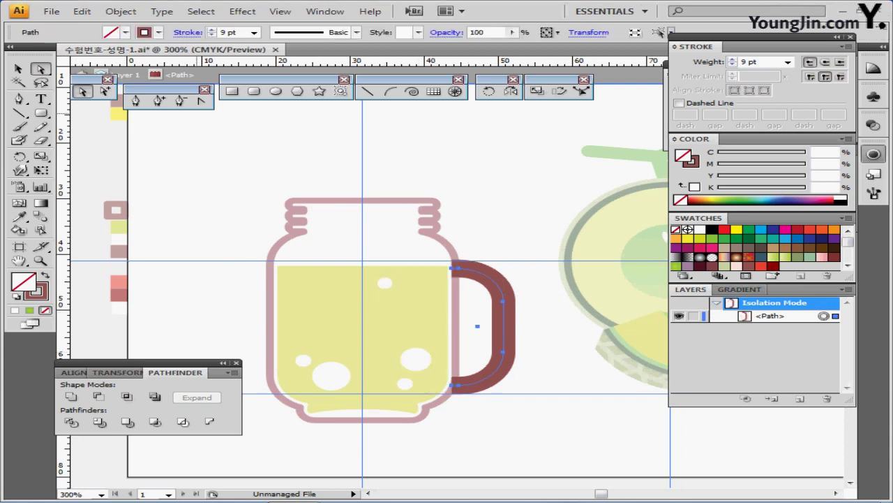
- Convert the handle's stroke into a filled shape with Outline Stroke and leave isolation mode
left_click(121, 11)
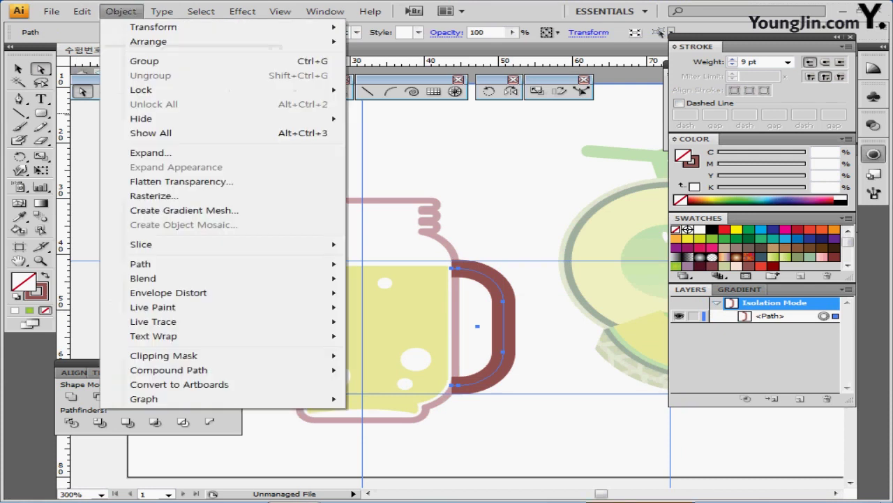
mouse_move(141, 264)
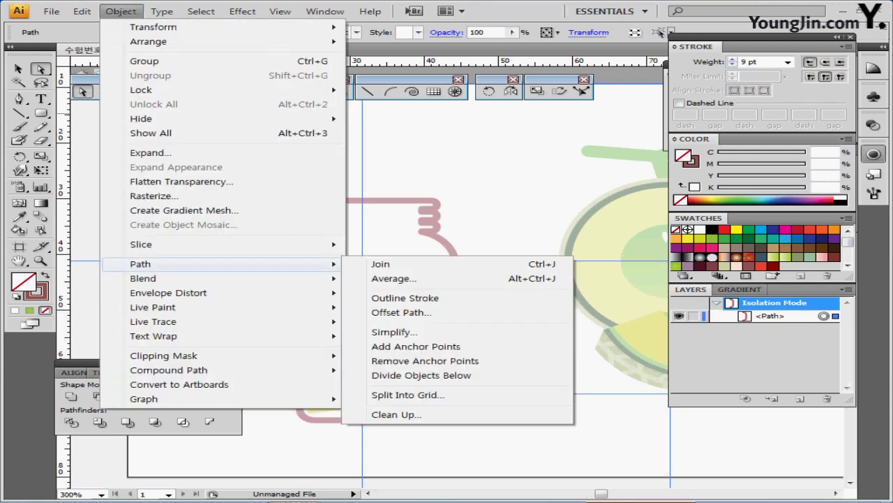
left_click(405, 298)
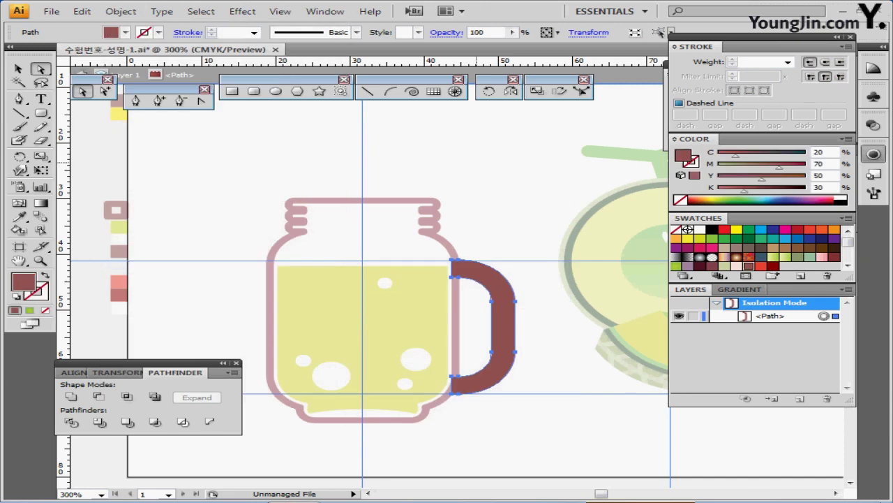
key("Escape")
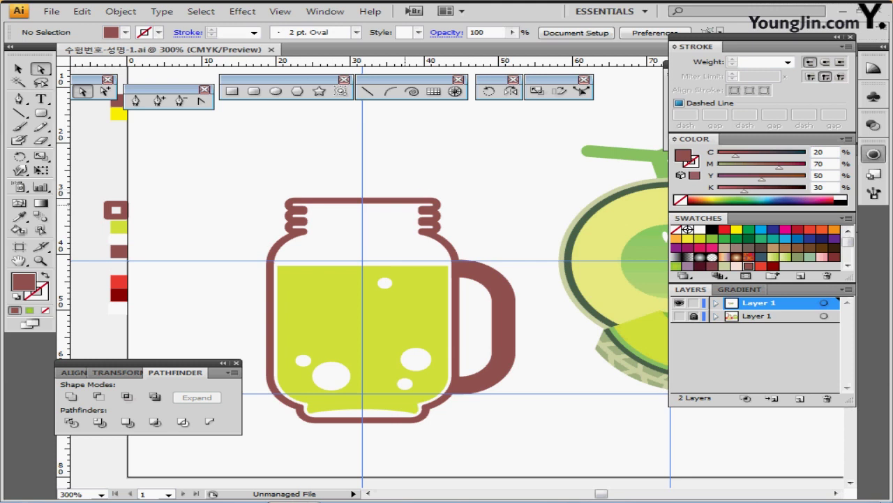
- Isolate the melon slice group, copy its lime flesh and both green rind paths, and leave isolation mode
left_click_drag(600, 259, 432, 211)
left_click_drag(279, 230, 271, 240)
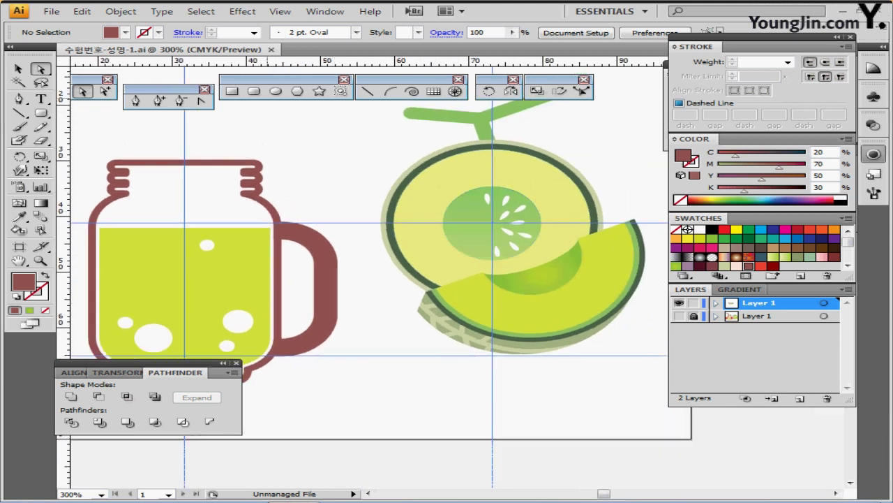
key("v")
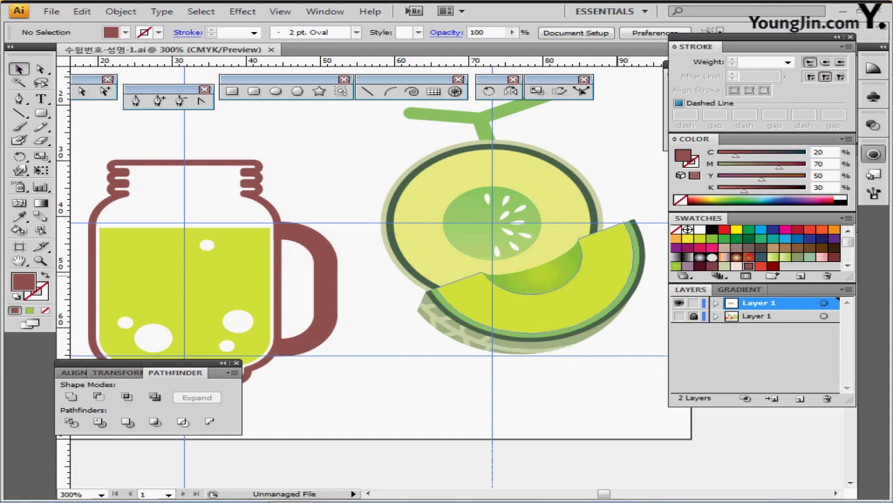
double_click(610, 282)
left_click(617, 280, "ctrl")
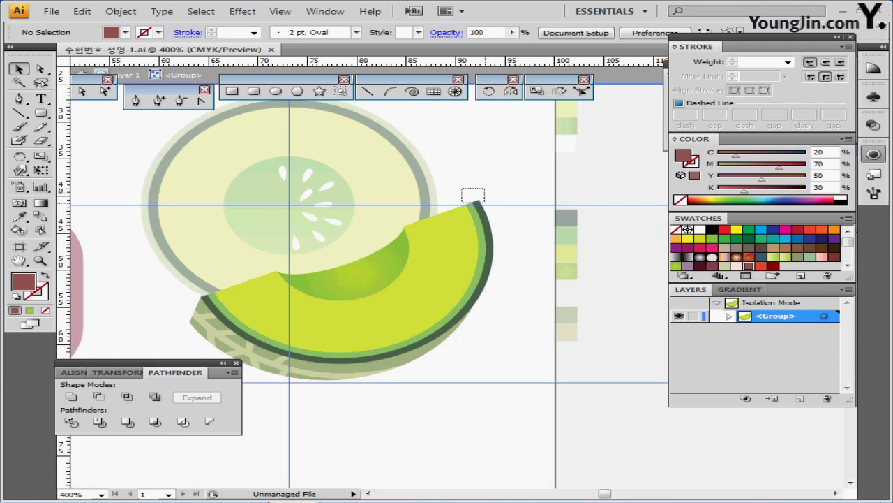
left_click(475, 202)
left_click(483, 260, "ctrl")
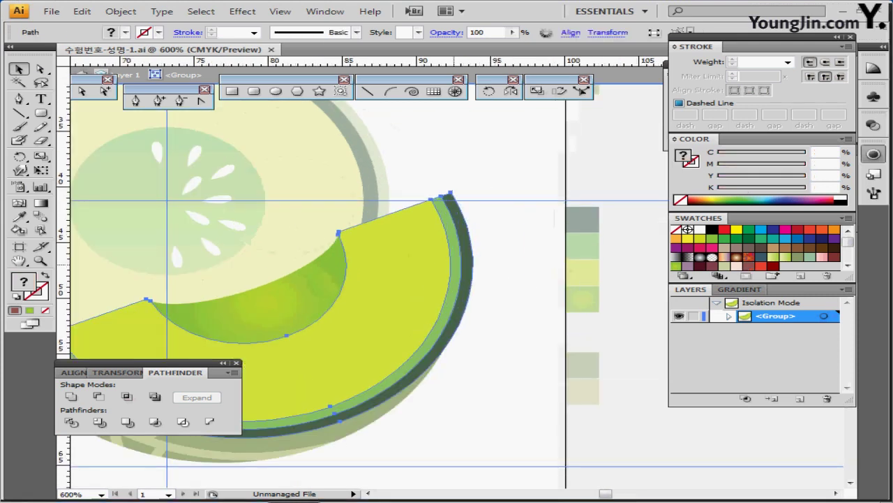
left_click_drag(490, 264, 547, 249)
left_click_drag(478, 166, 520, 186)
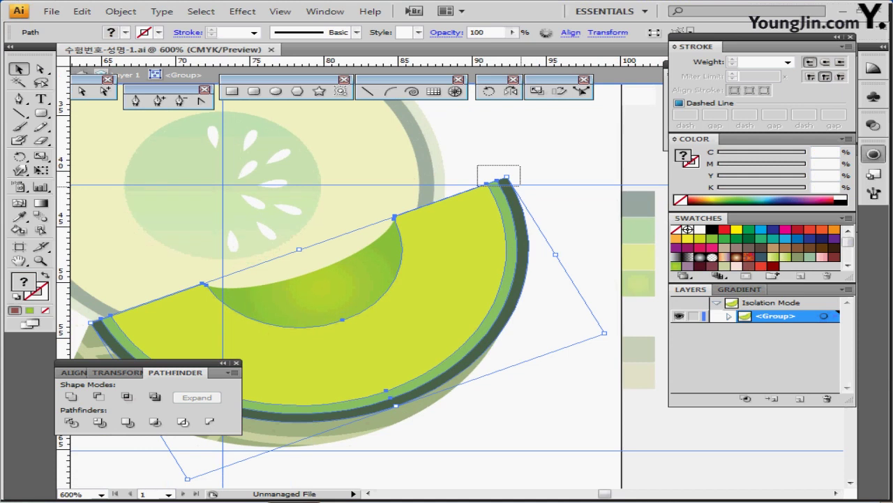
key("ctrl+shift+b")
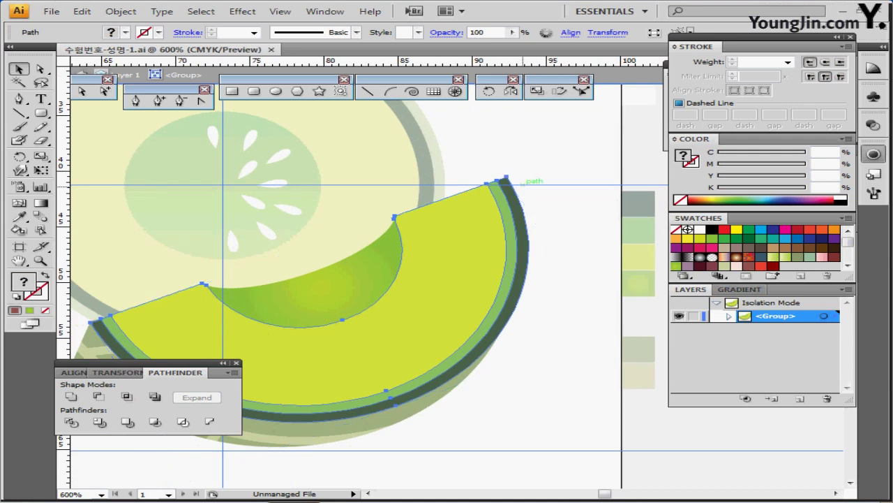
key("ctrl+shift+b")
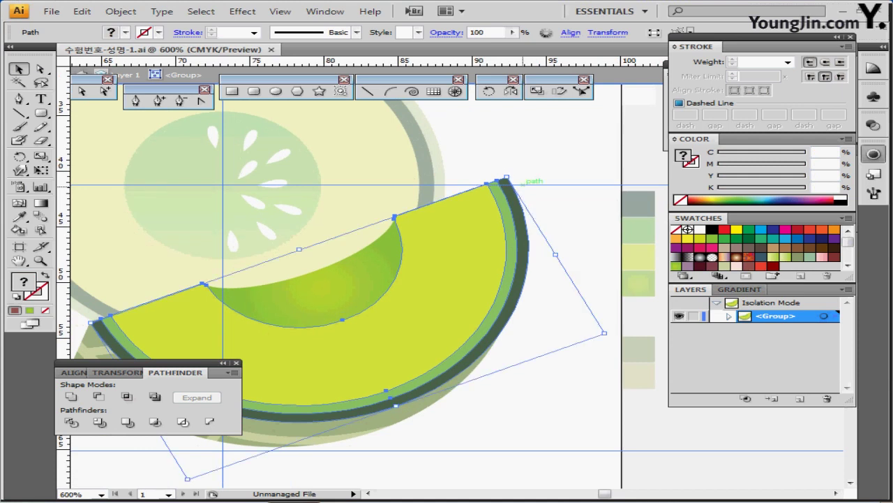
key("Escape")
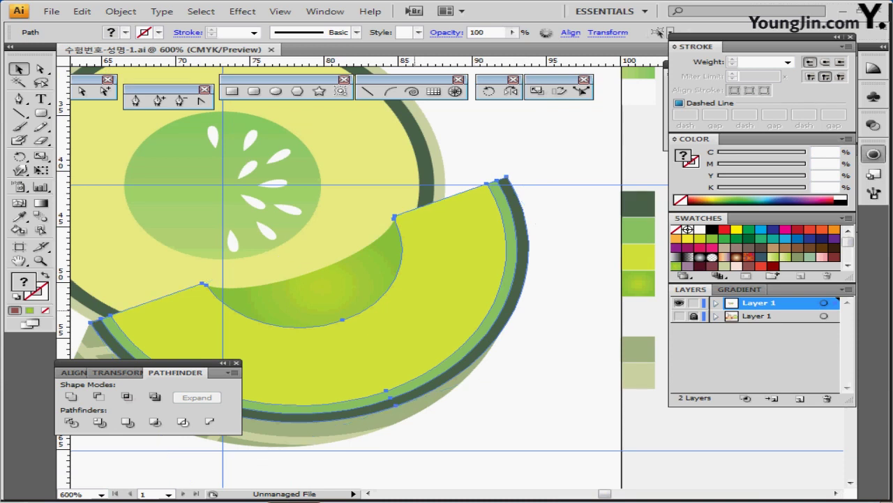
- Paste the copied slice paths and place them just above the jar's opening
scroll(415, 310, "down", 3)
left_click_drag(367, 322, 450, 332)
left_click(450, 333)
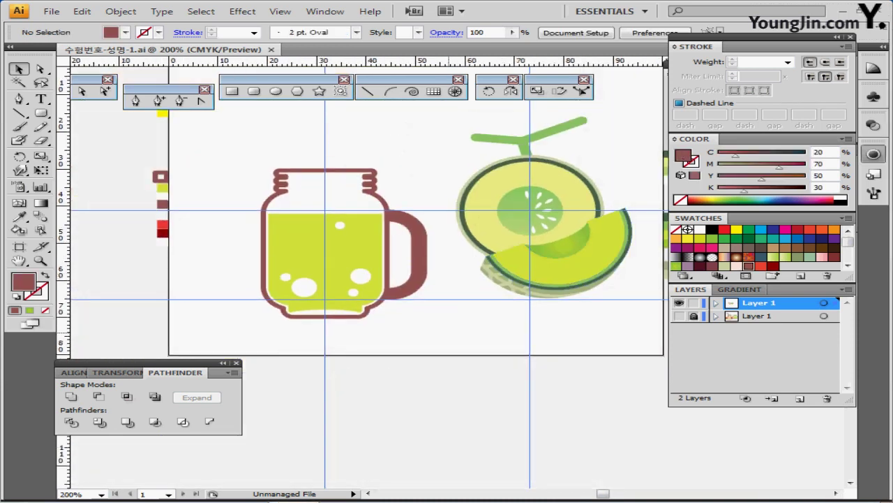
key("ctrl+v")
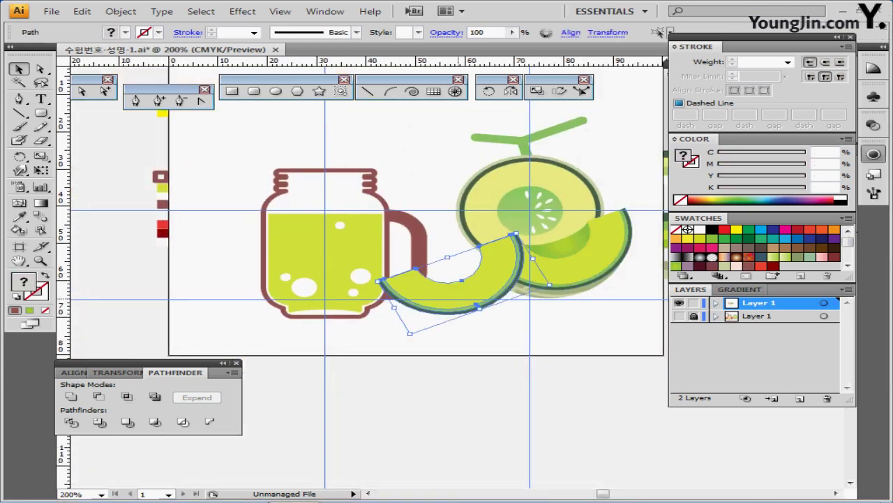
left_click_drag(468, 294, 384, 144)
left_click_drag(352, 212, 365, 296)
scroll(342, 237, "up", 1)
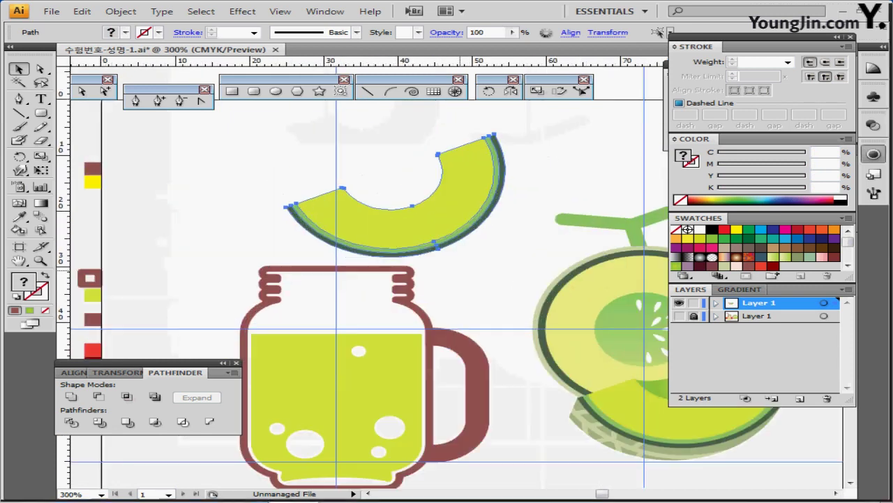
key("ctrl+equal")
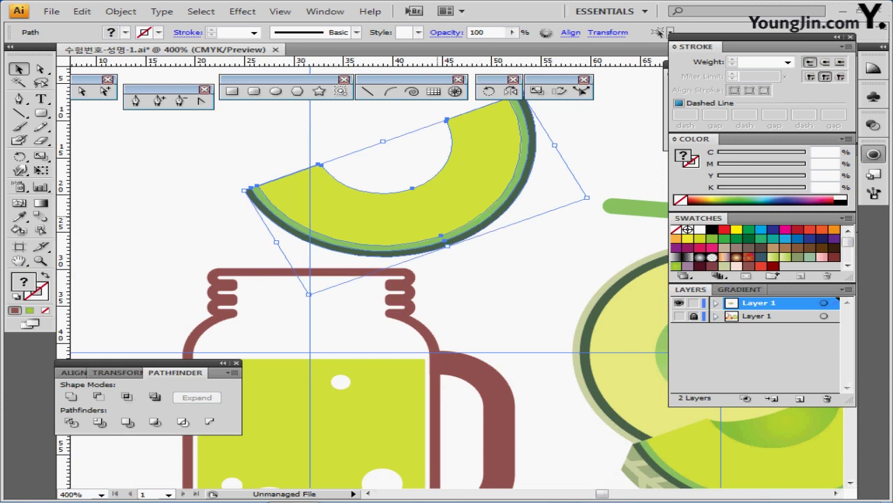
left_click_drag(405, 215, 418, 198)
left_click(253, 120)
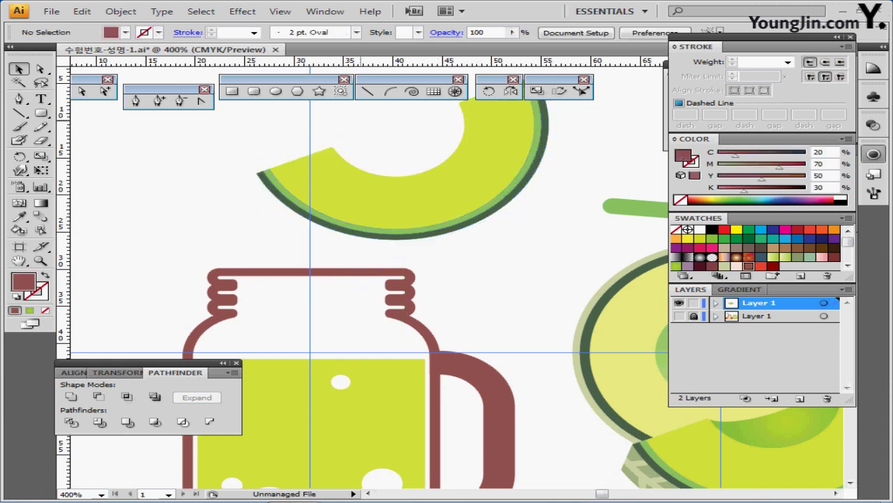
- Draw a diagonal line across the left part of the pasted slice and divide the flesh and light-green rind along it
left_click(367, 91)
left_click_drag(382, 156, 331, 249)
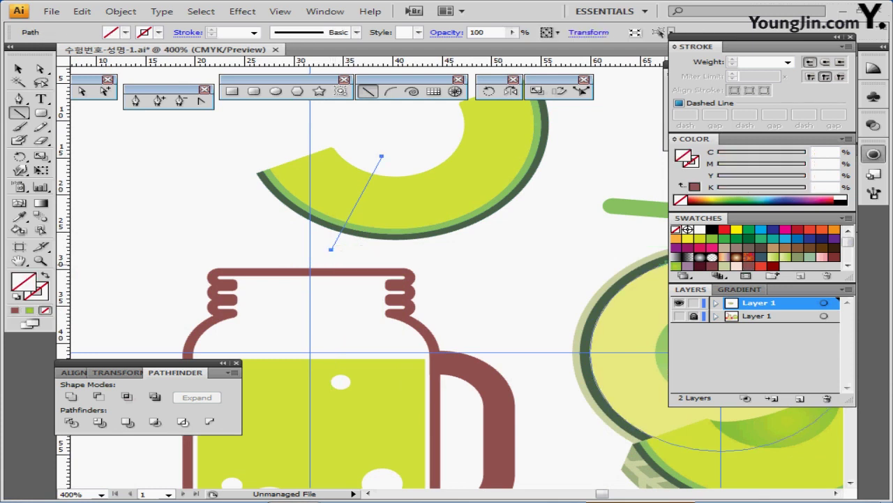
key("x")
left_click(712, 230)
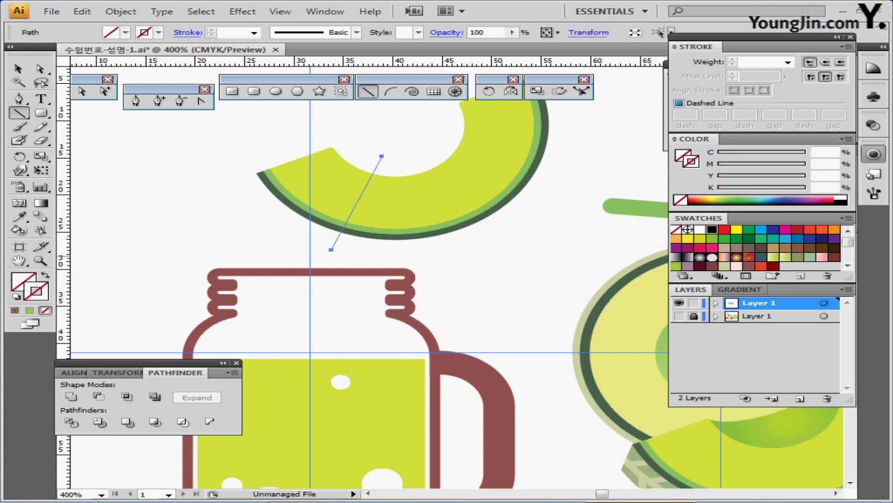
key("ctrl+shift+a")
left_click_drag(298, 130, 401, 202)
left_click(72, 421)
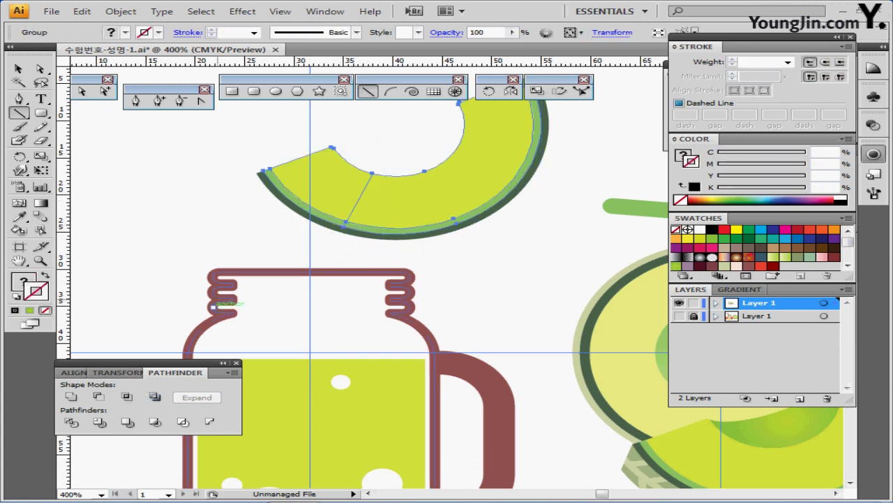
double_click(437, 196)
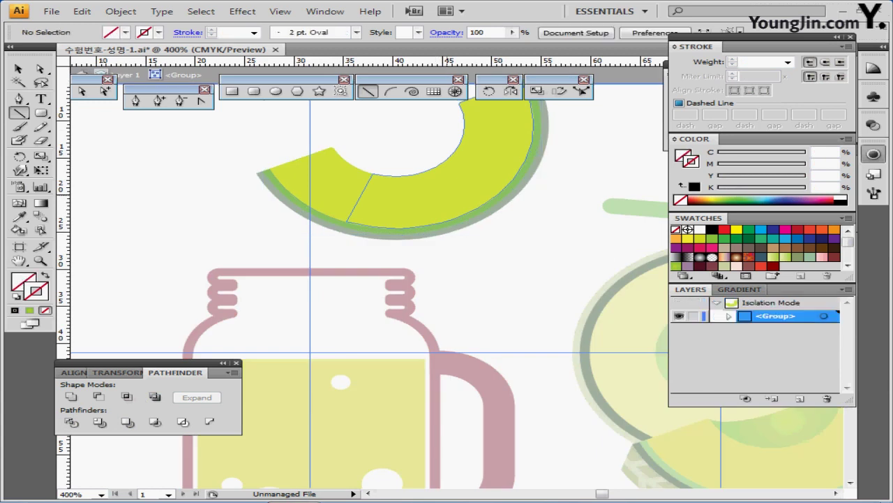
left_click_drag(425, 142, 515, 238)
key("Delete")
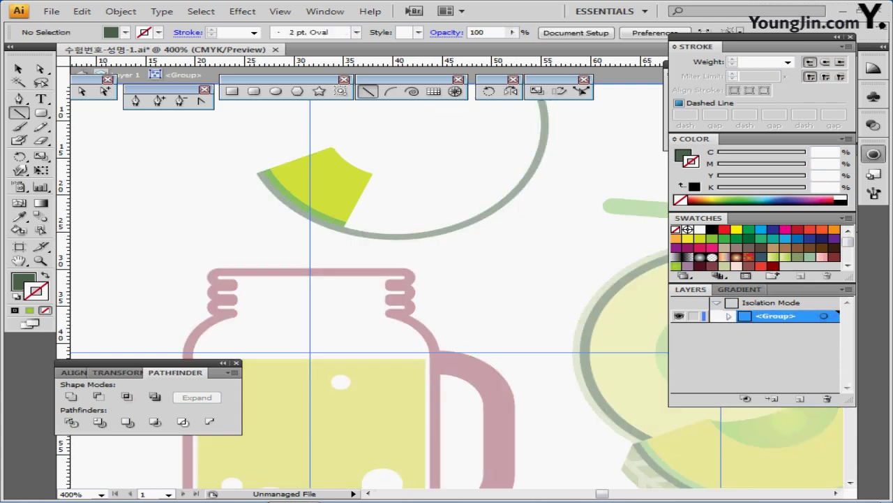
key("ctrl+z")
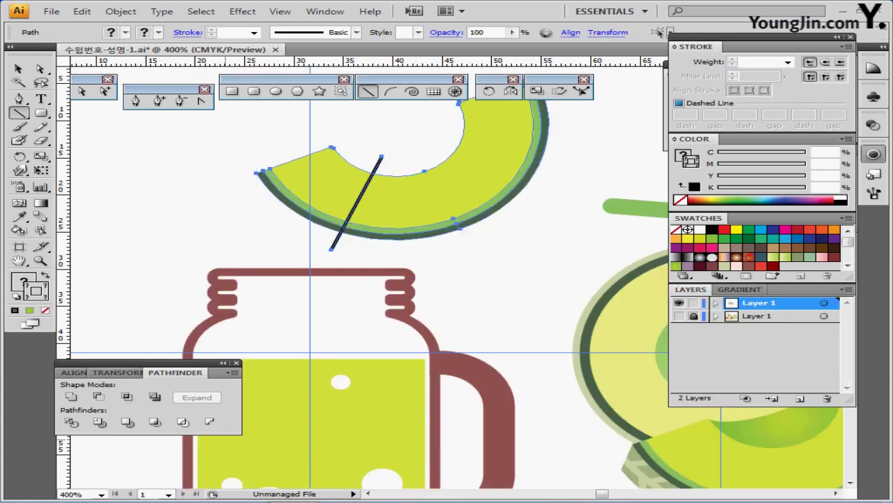
- Divide the slice's flesh and both rinds along the diagonal line, delete everything right of it, and leave isolation mode
left_click(72, 421)
double_click(347, 220)
left_click_drag(421, 140, 497, 250)
key("Delete")
key("Escape")
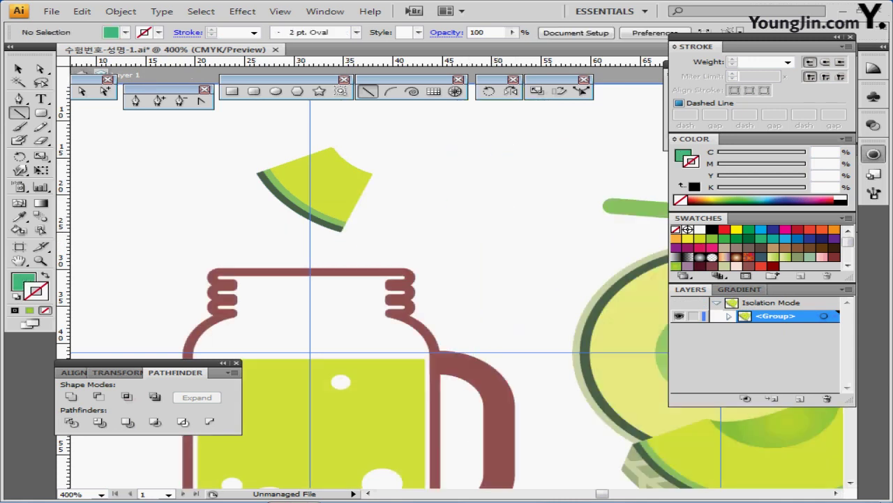
double_click(316, 187)
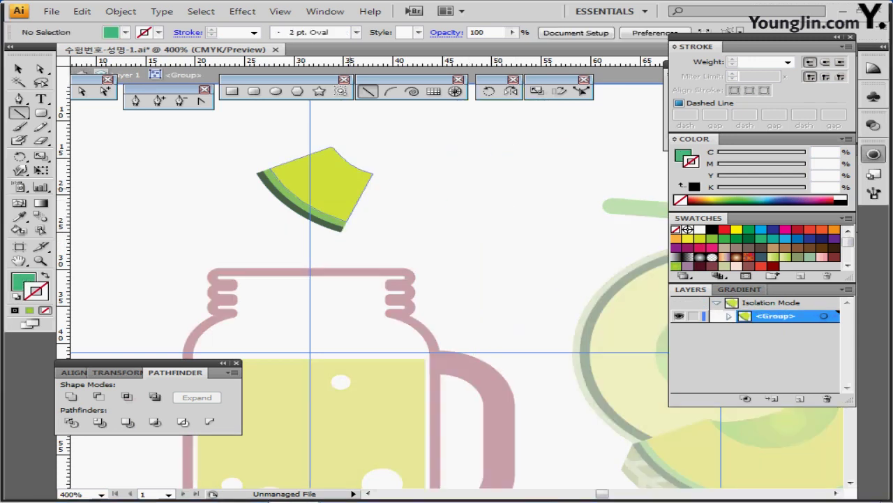
key("Escape")
double_click(214, 152, "ctrl")
left_click(310, 187, "ctrl")
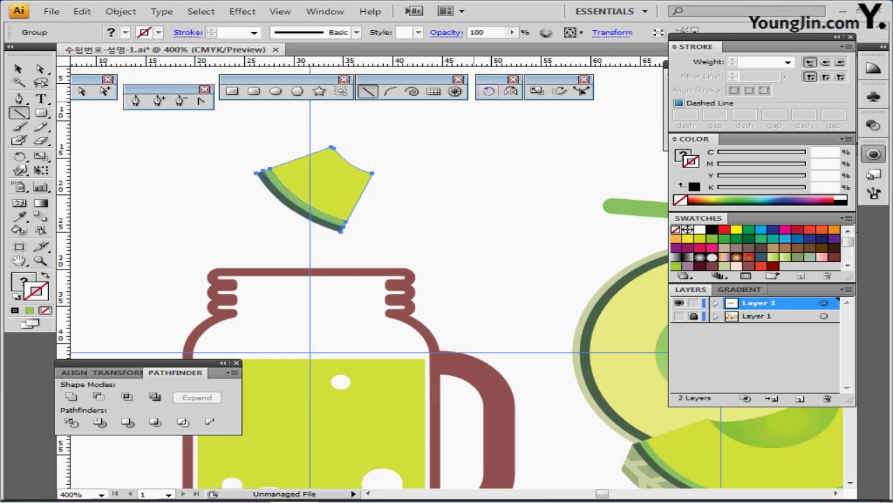
left_click(420, 169, "ctrl")
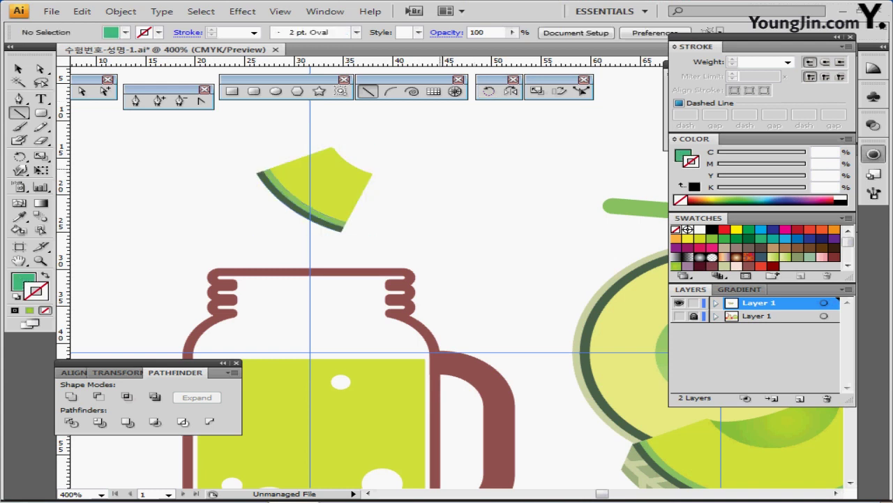
- Rotate the small melon wedge nearly half a turn so its rind faces the upper right, and scale it uniformly to 115%
scroll(403, 279, "down", 1)
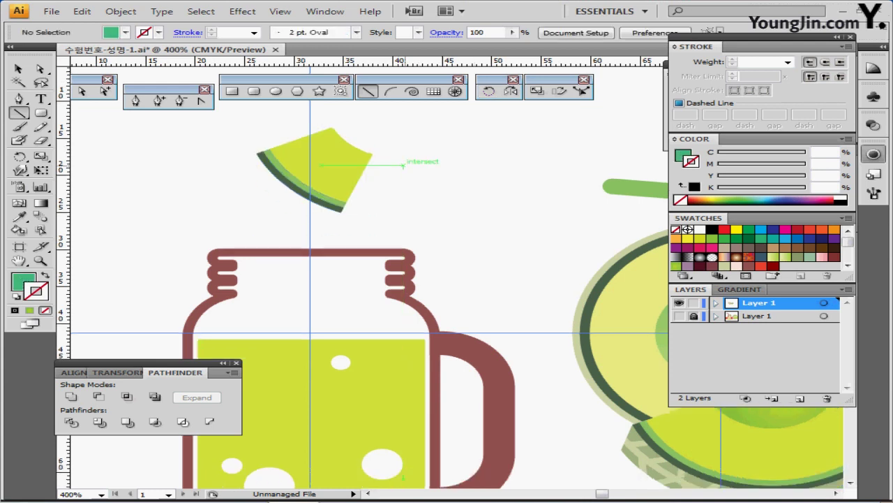
left_click(312, 165, "ctrl")
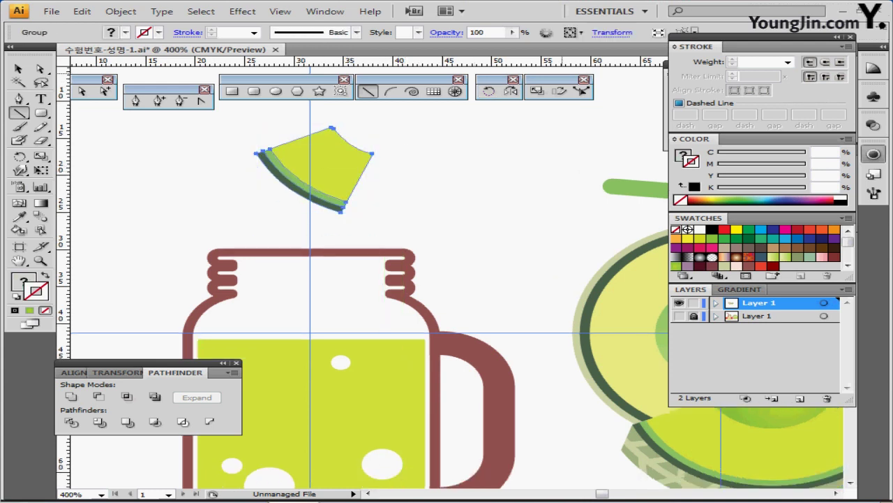
double_click(489, 91)
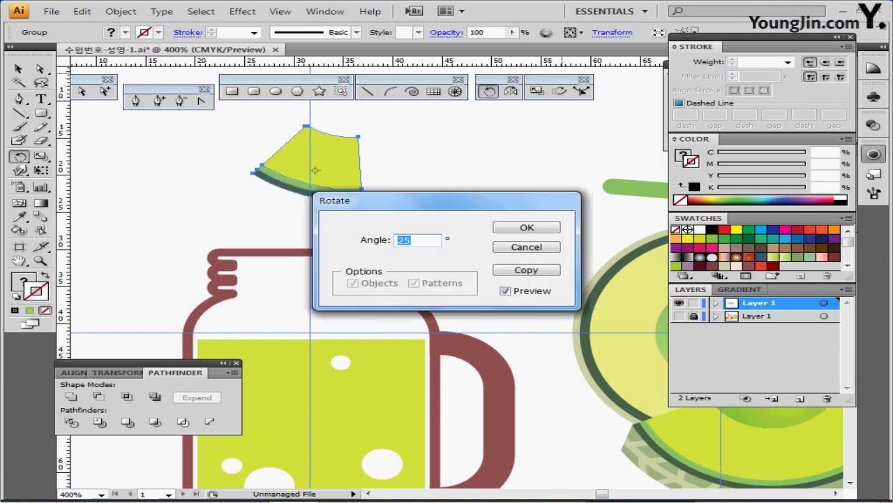
type("-")
type("170")
key("Return")
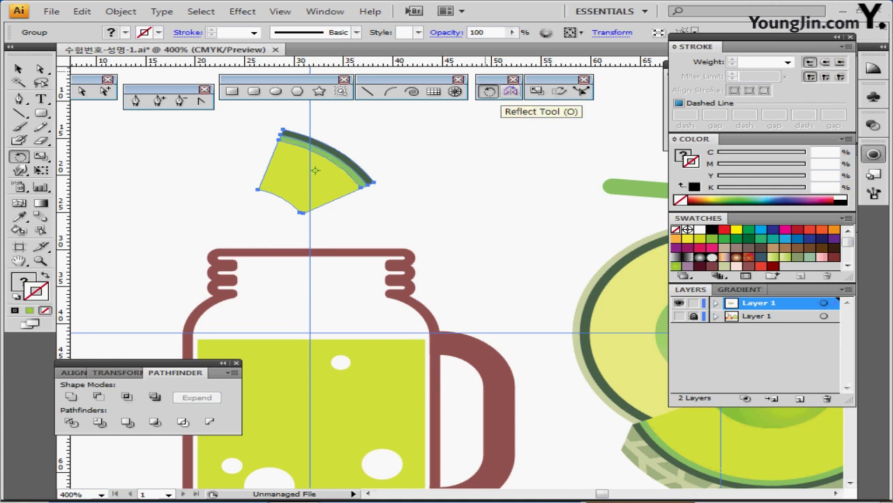
double_click(536, 91)
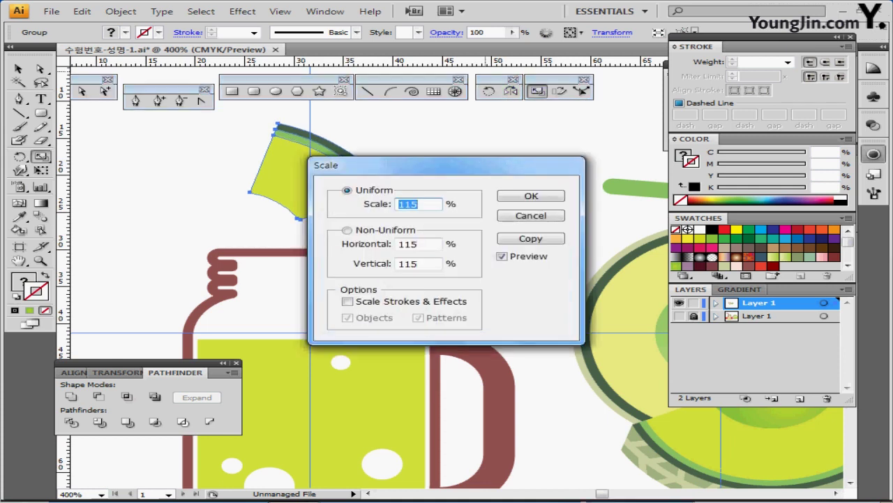
type("110")
key("Return")
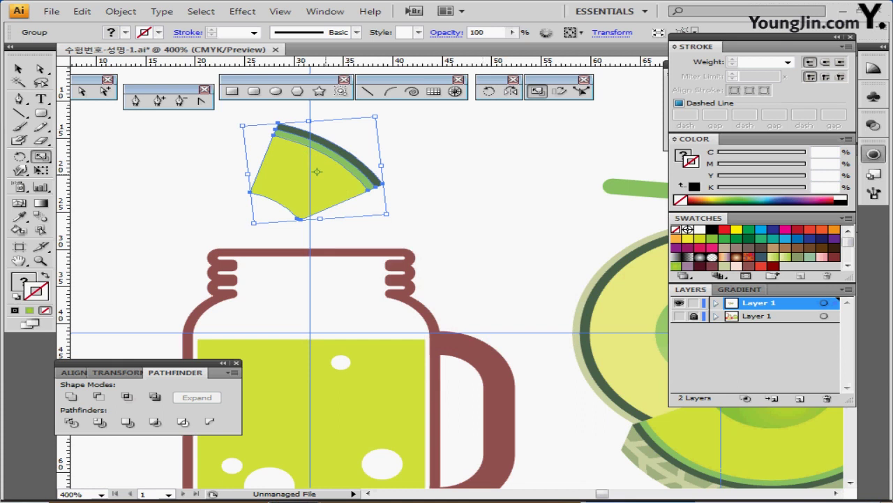
- Place the melon wedge over the right corner of the jar's rim and send it behind the jar outline
left_click_drag(338, 172, 408, 234)
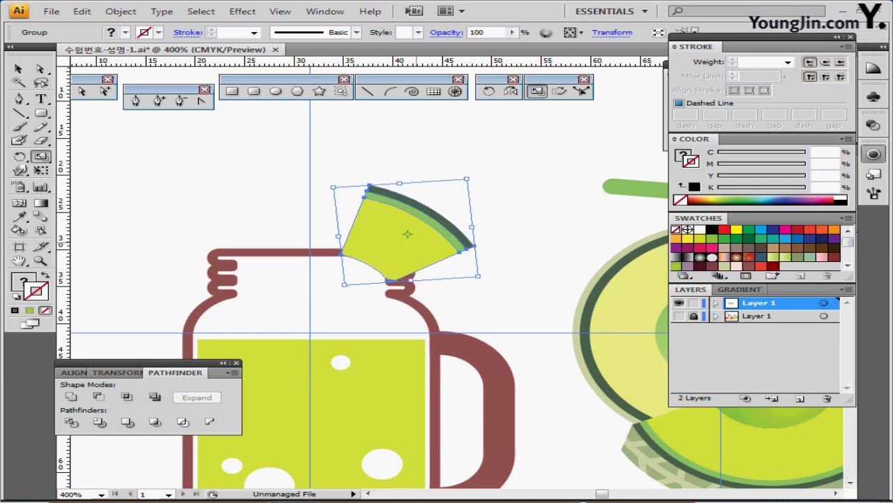
key("ctrl+shift+bracketleft")
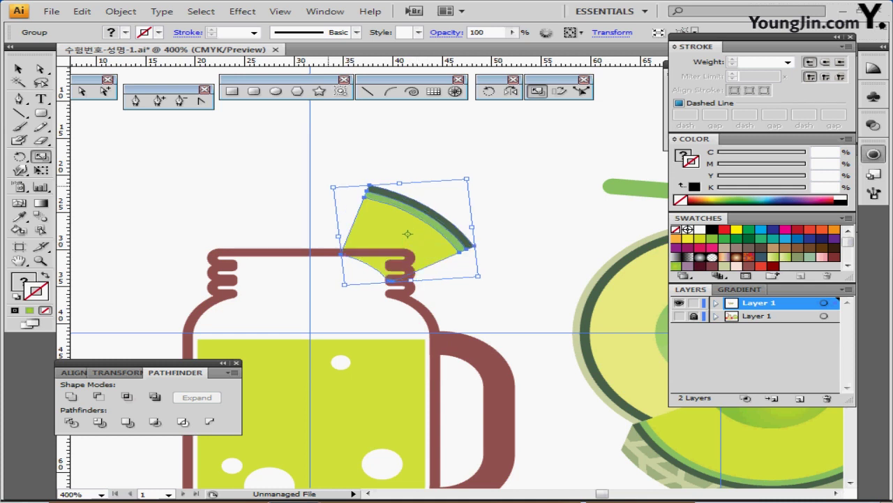
mouse_move(408, 234)
left_mouse_down()
mouse_move(396, 239)
mouse_move(413, 228)
left_mouse_up()
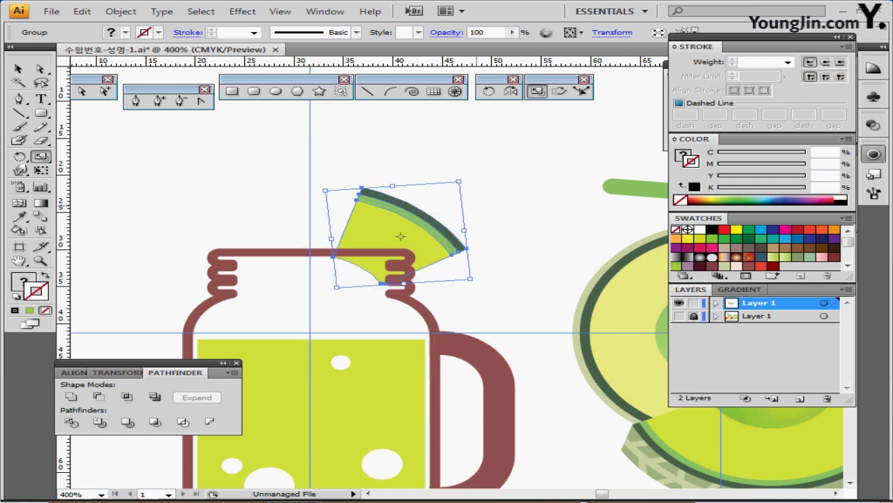
left_click(276, 207, "ctrl")
key("ctrl+minus")
key("ctrl+minus")
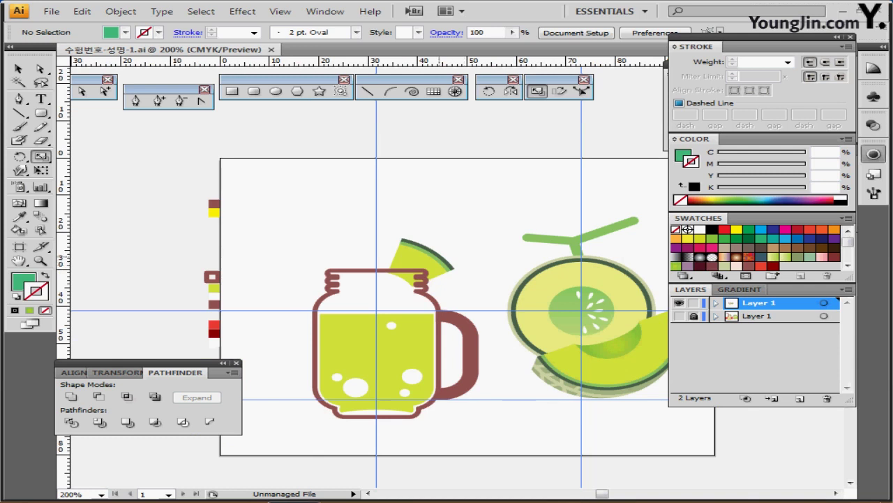
- Show the reference layer and trace the straw's centreline with the Pen tool as a three-point bent path ending inside the liquid
key("ctrl+plus")
key("ctrl+plus")
left_click_drag(489, 245, 536, 286)
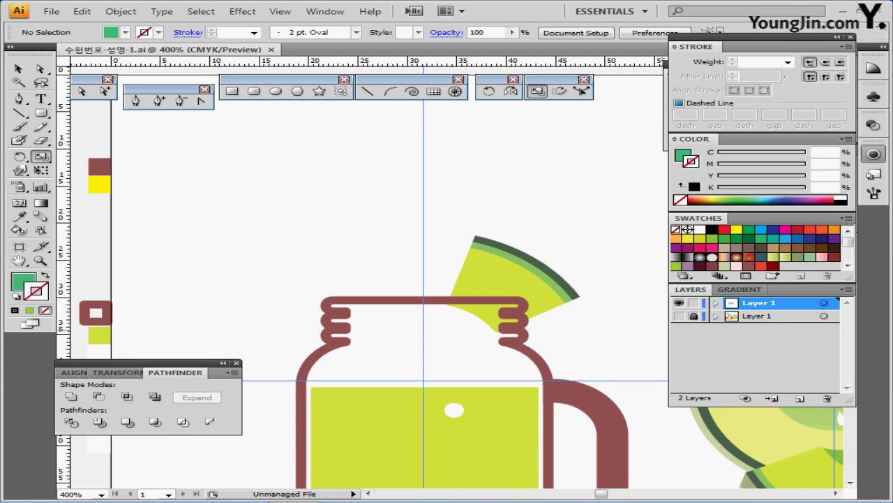
left_click(680, 316)
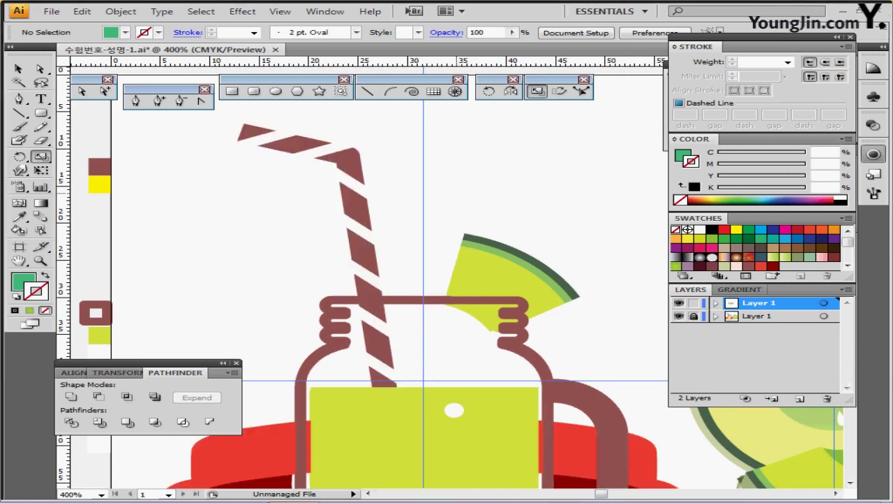
left_click_drag(458, 198, 474, 217)
key("p")
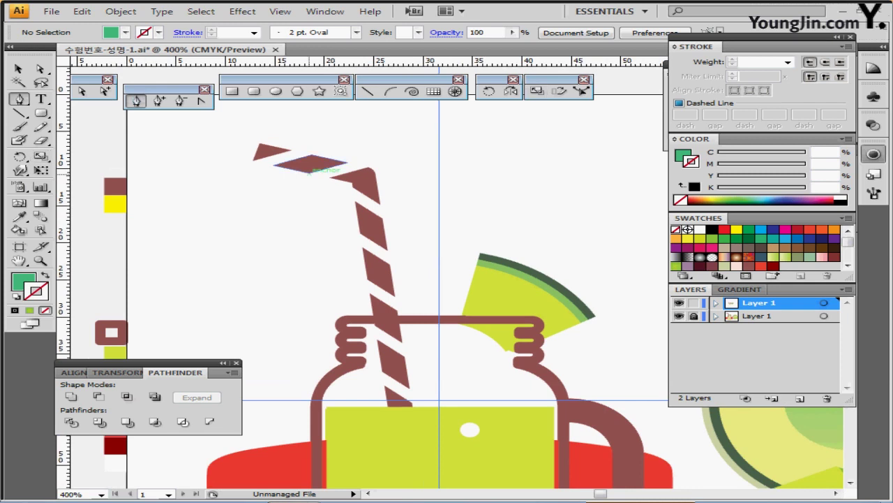
left_click(259, 149)
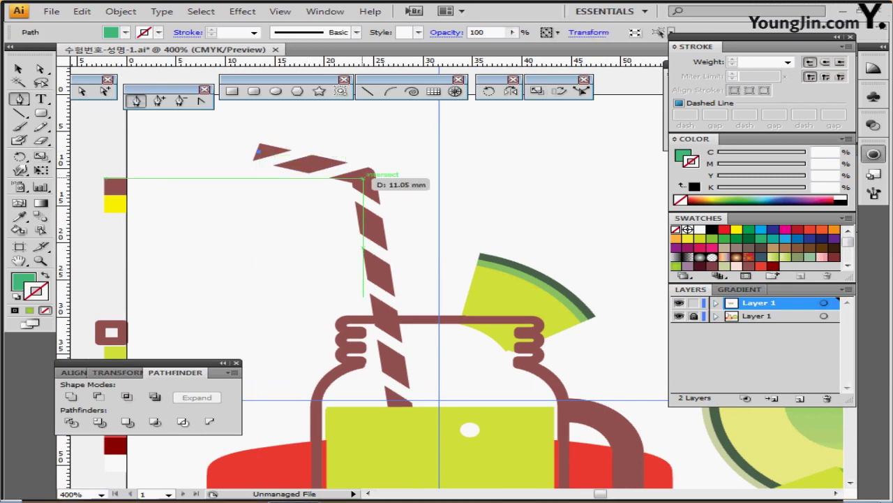
left_click(363, 171)
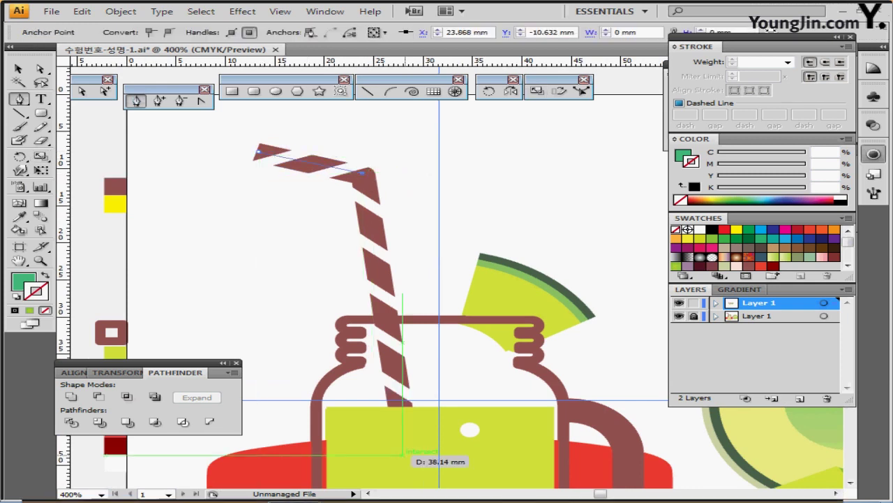
left_click_drag(405, 453, 413, 382)
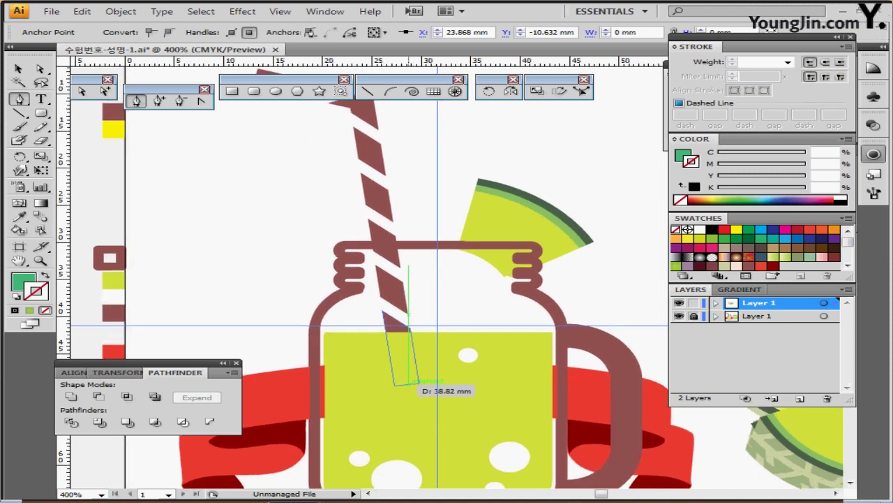
left_click(408, 382)
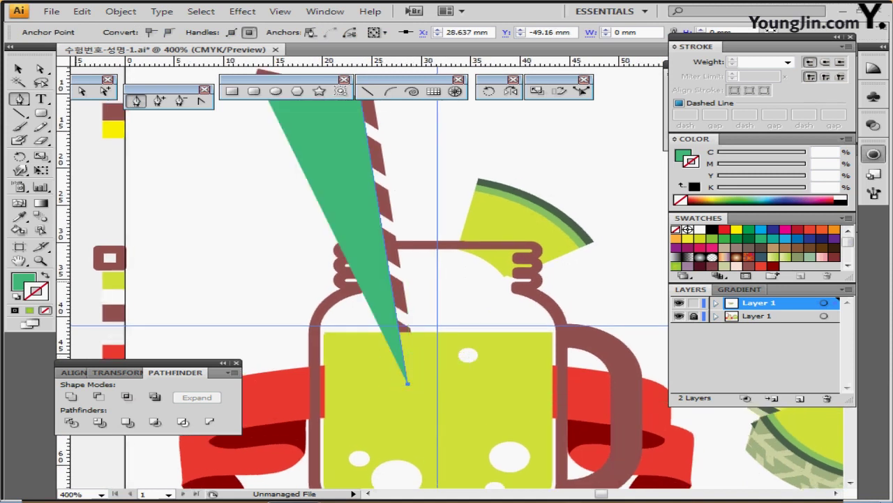
- Give the straw path no fill and a brown stroke sampled from the top color sample beside the artboard
key("shift+x")
left_click_drag(363, 265, 405, 387)
left_click_drag(153, 233, 131, 196)
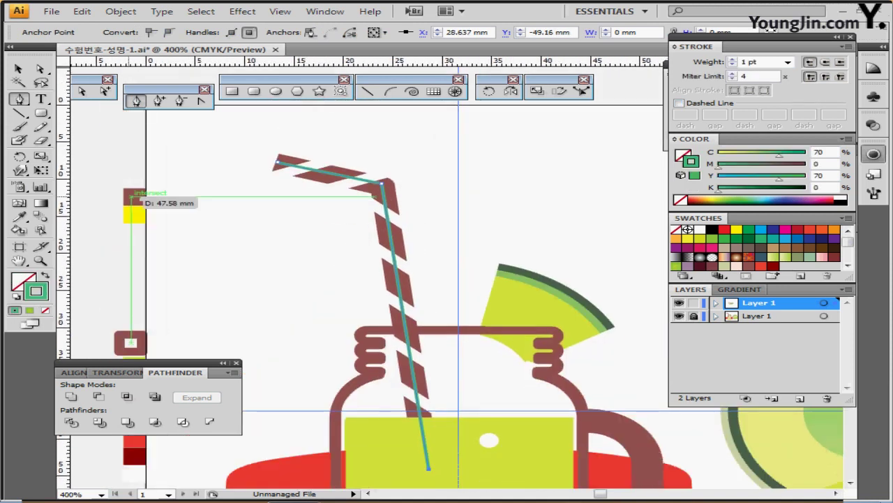
key("i")
left_click(132, 195)
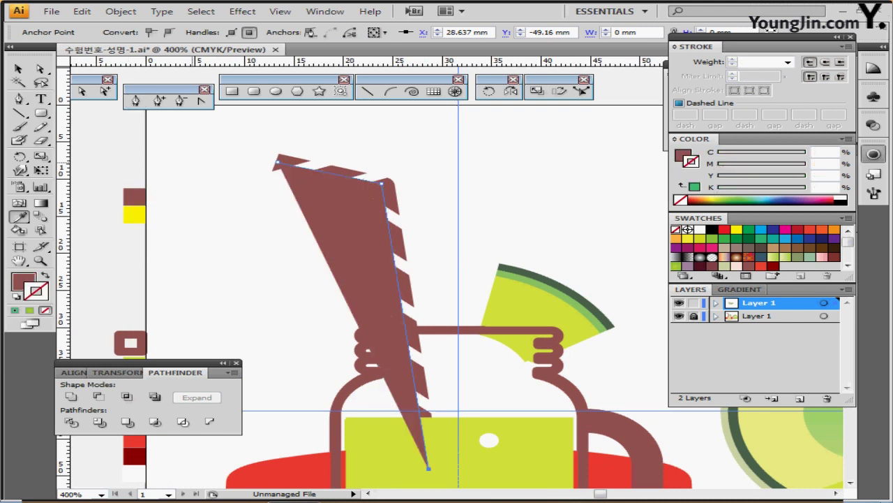
key("shift+x")
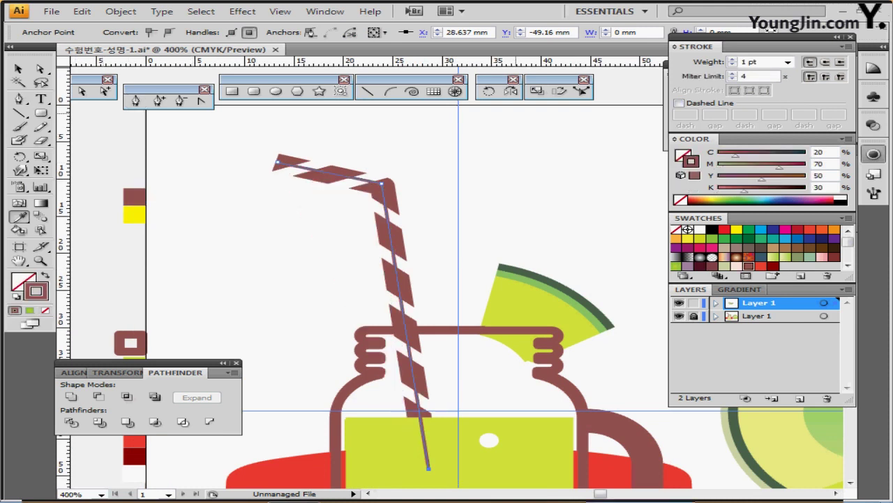
- Hide the reference layer and set the straw's stroke to 7 pt with a round join
left_click(679, 316)
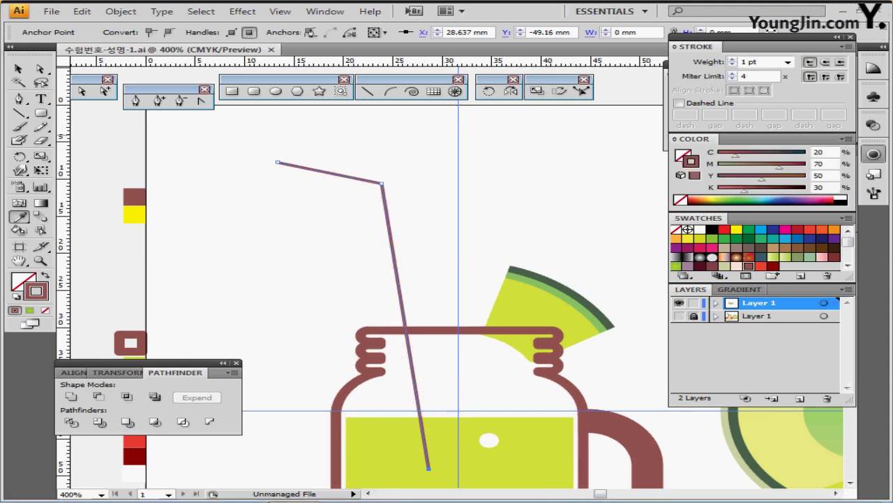
left_click(787, 61)
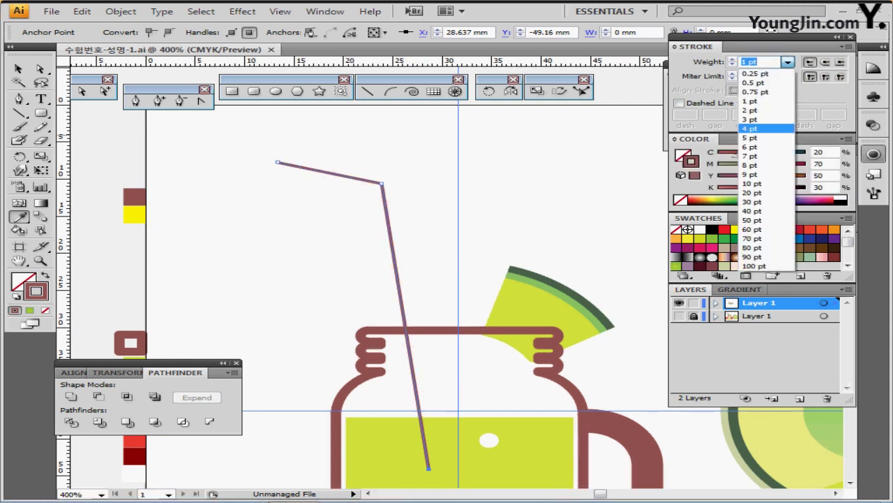
left_click(754, 156)
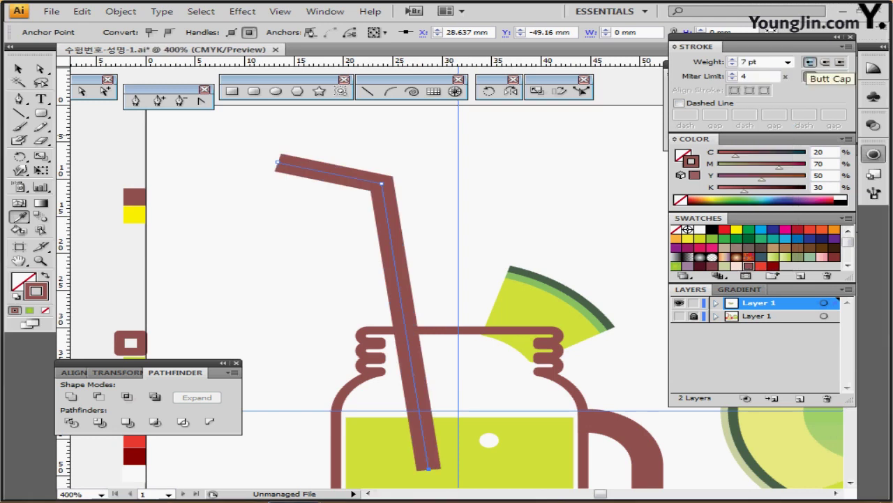
left_click(826, 77)
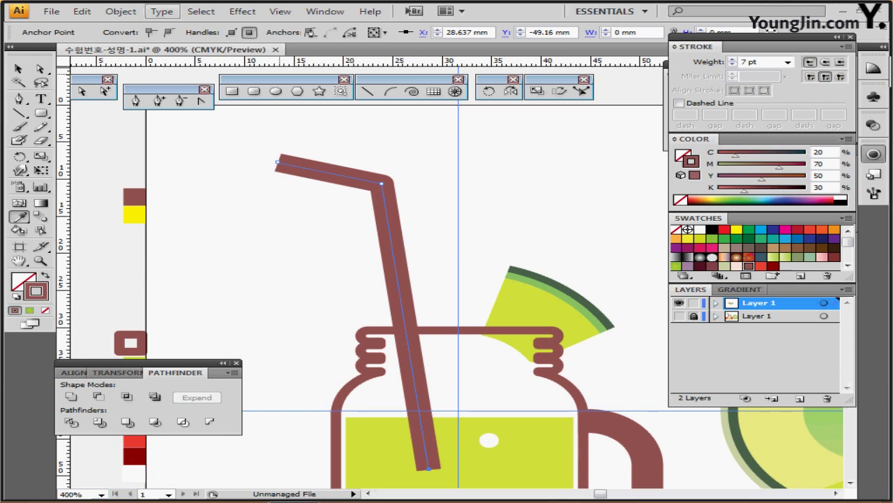
- Convert the straw's stroke into a filled shape with Outline Stroke
left_click(81, 11)
mouse_move(120, 12)
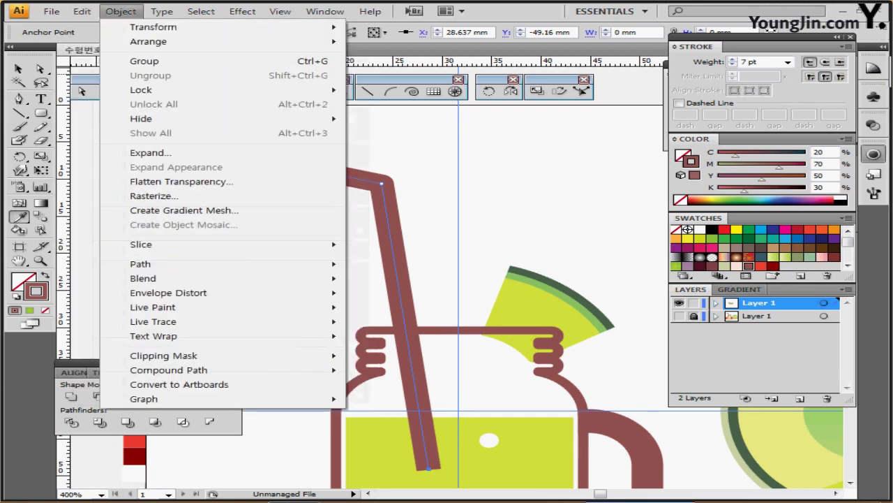
mouse_move(141, 264)
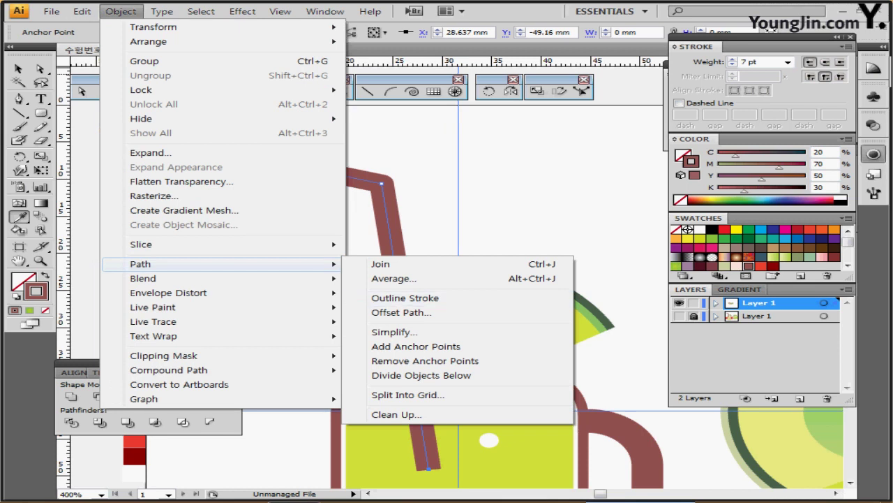
left_click(405, 298)
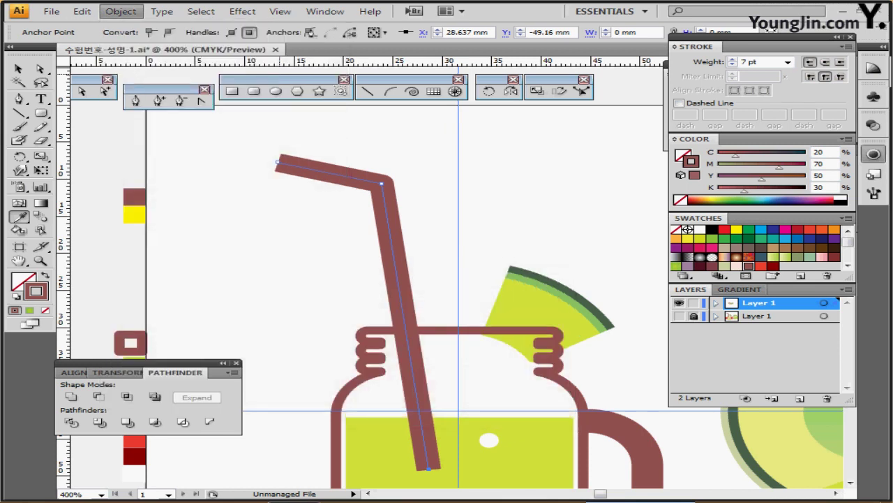
key("Return")
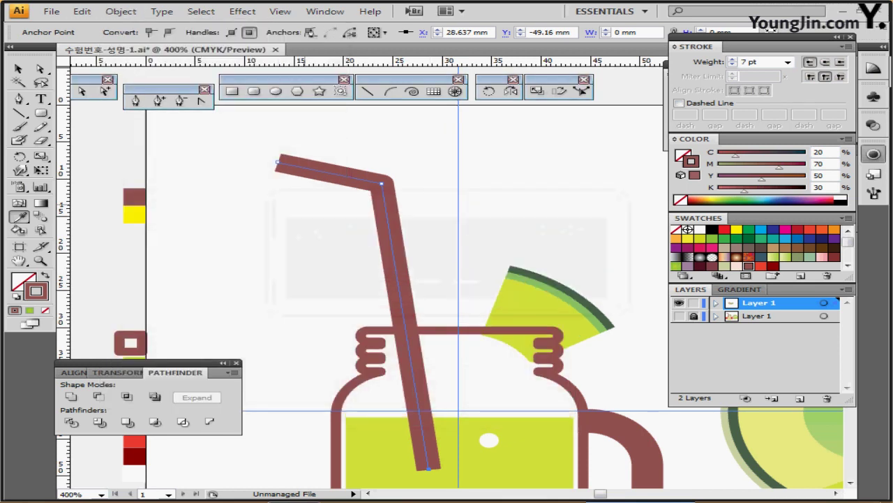
- Select the whole bent straw path, convert its stroke to a filled outline with Outline Stroke, and save the document
left_click(249, 201, "ctrl")
left_click(300, 168, "ctrl")
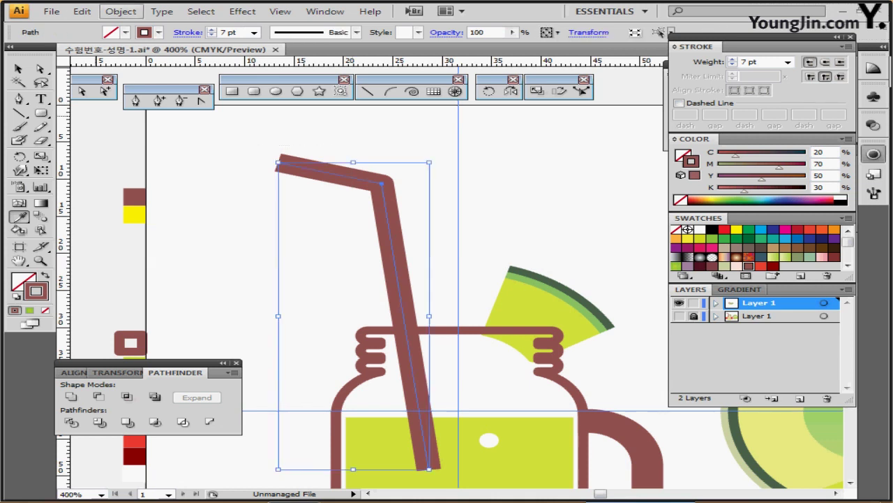
left_click(121, 11)
mouse_move(140, 264)
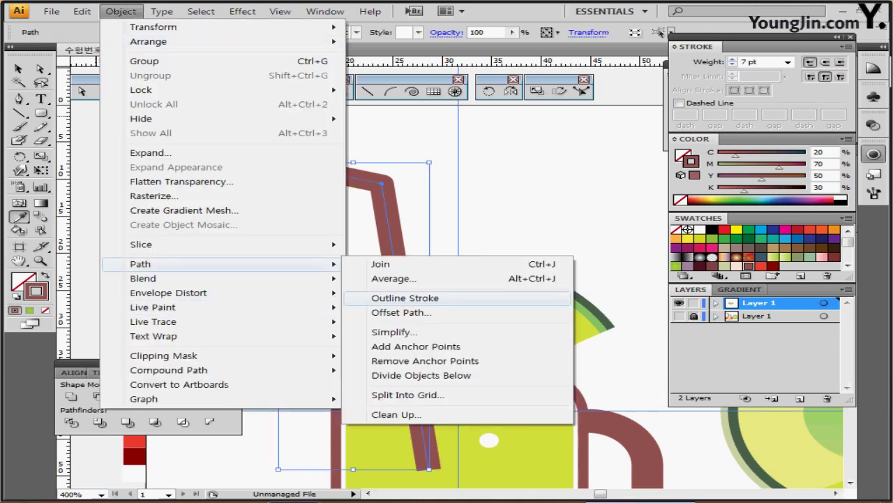
left_click(404, 298)
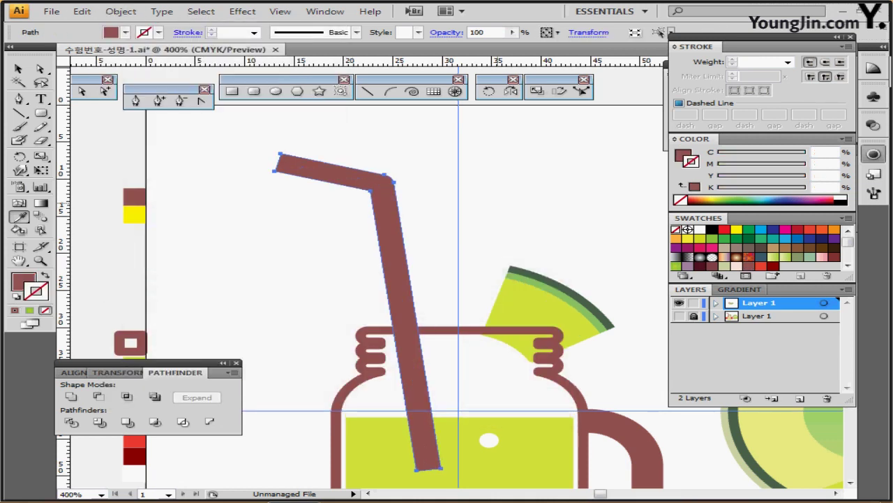
key("ctrl+equal")
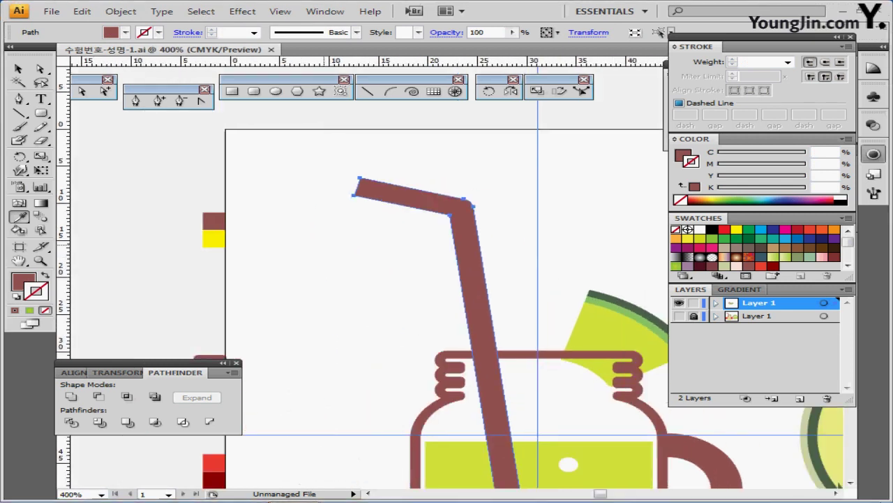
- Deselect the straw and set the current fill to yellow by picking up the yellow sample square beside the artboard
key("ctrl+minus")
key("ctrl+shift+a")
left_click_drag(368, 265, 300, 241)
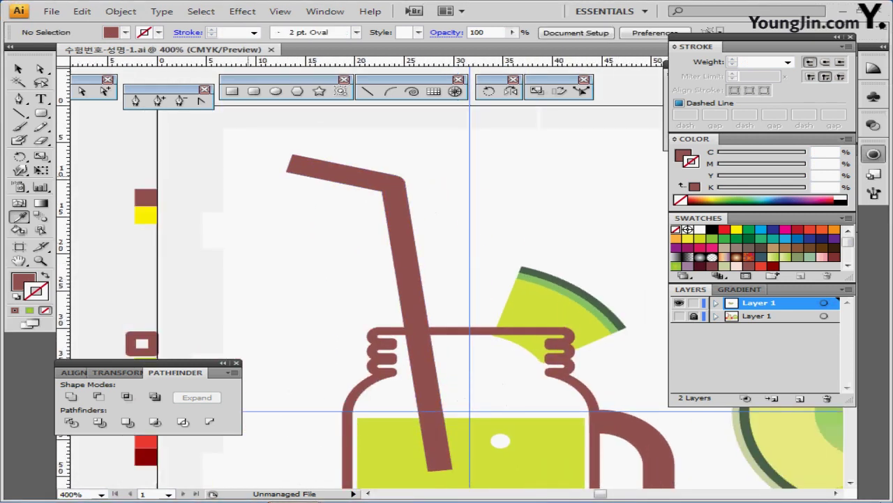
left_click(146, 215, "ctrl")
key("ctrl+shift+a")
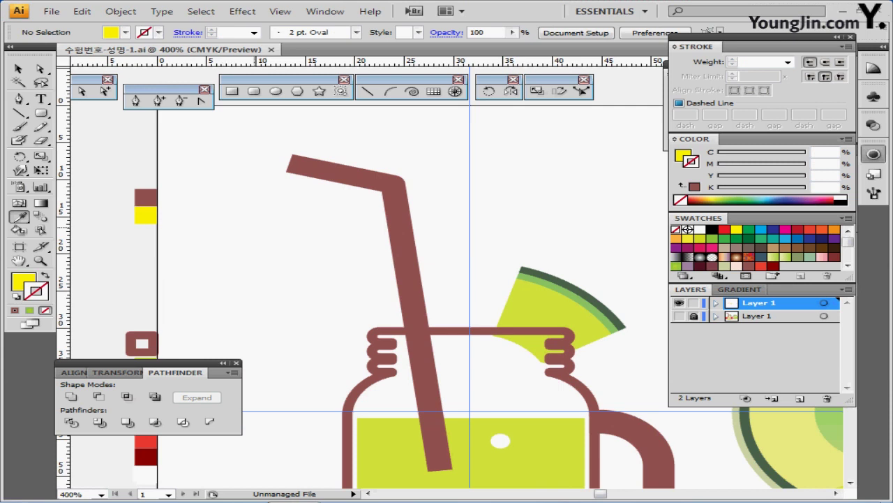
- Create a thin yellow rectangle 9 mm wide and place it just below the straw's short upper section
left_click(231, 91)
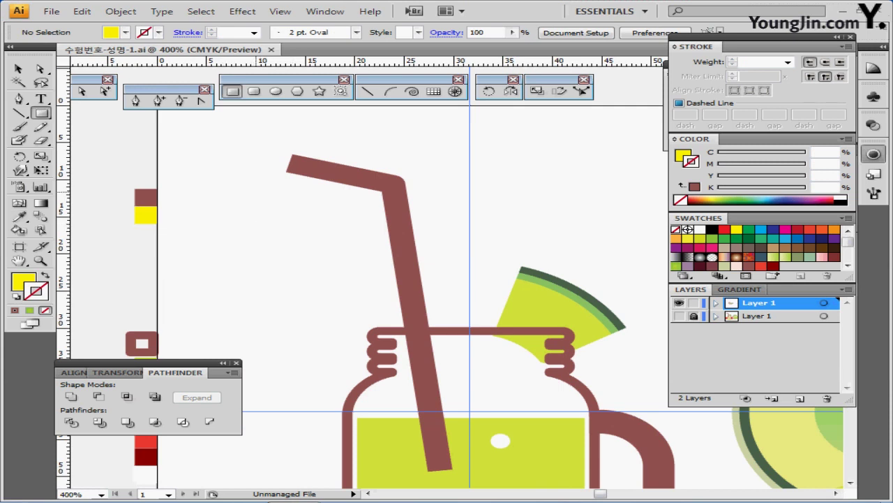
left_click(322, 194)
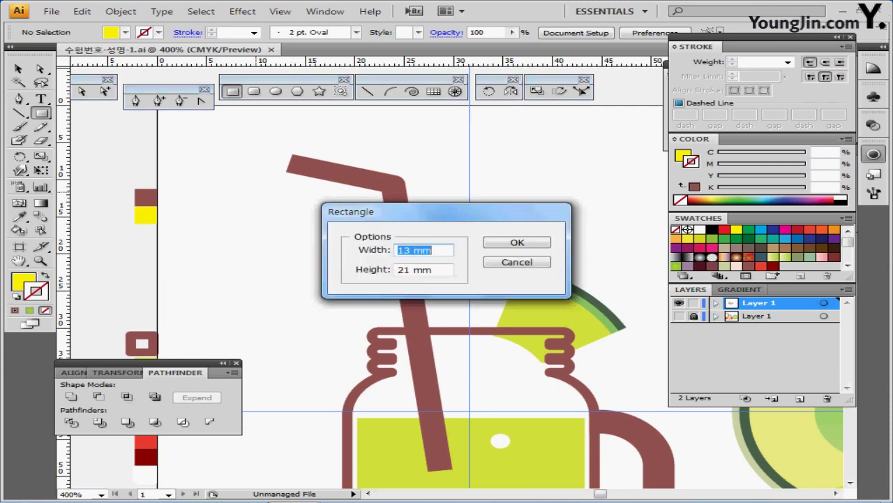
type("9")
key("Tab")
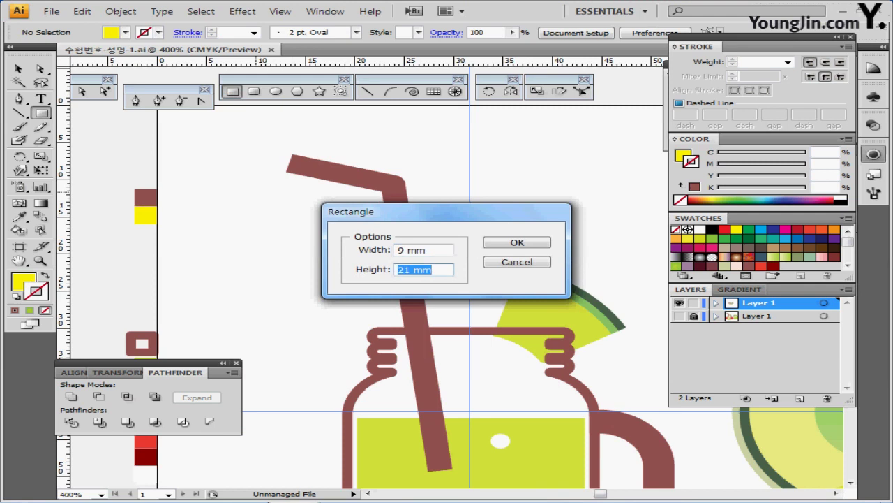
type("1.")
key("Return")
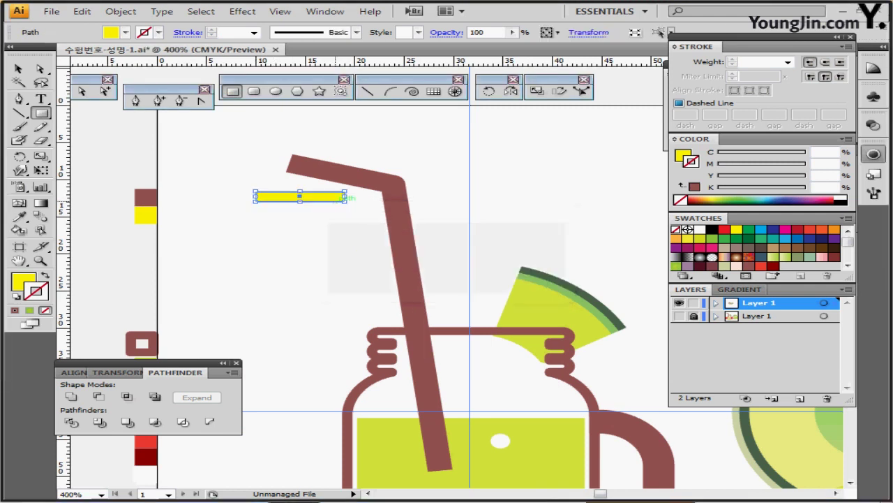
left_click_drag(342, 197, 351, 197)
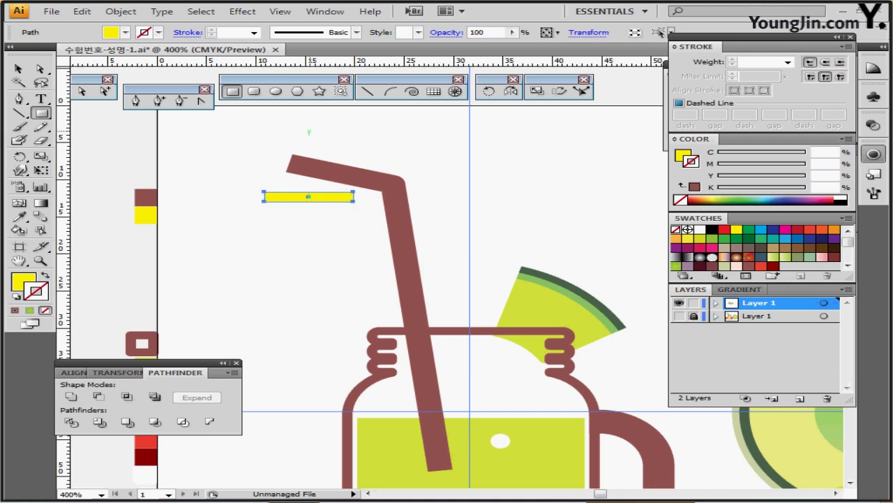
- Rotate the yellow bar by 15° and place it across the straw's short section near its open end
double_click(489, 91)
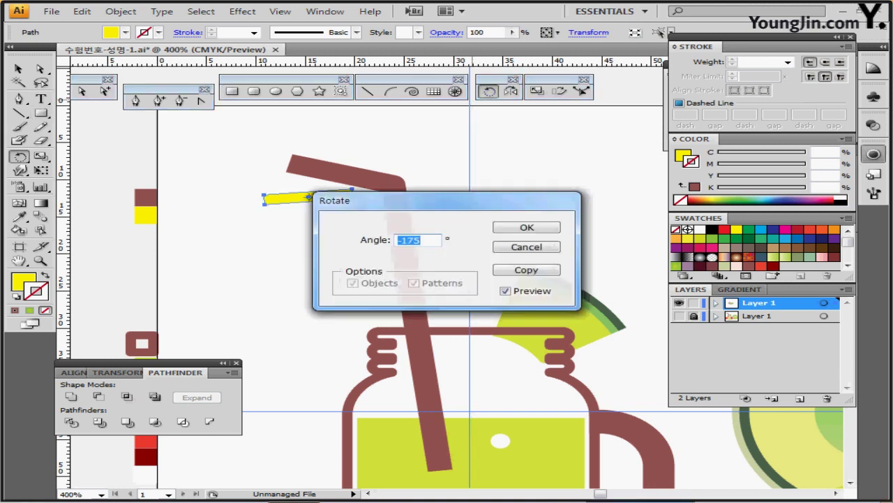
type("15")
key("Return")
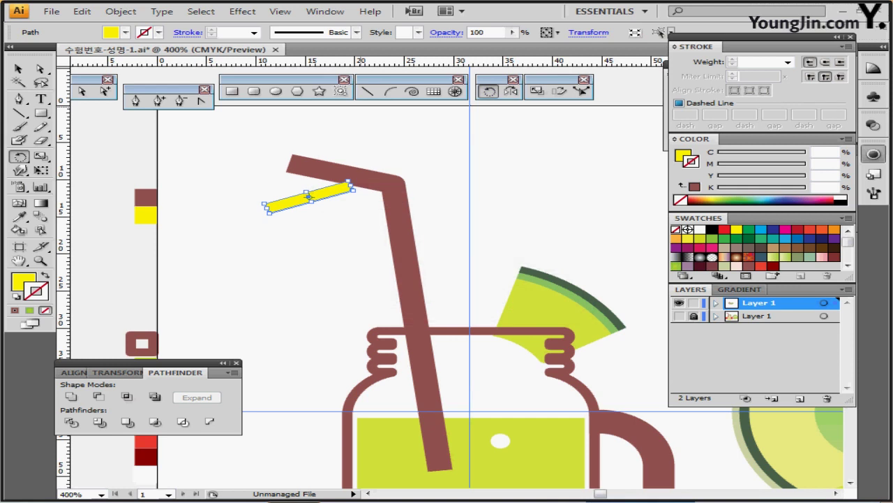
left_click_drag(339, 193, 349, 162)
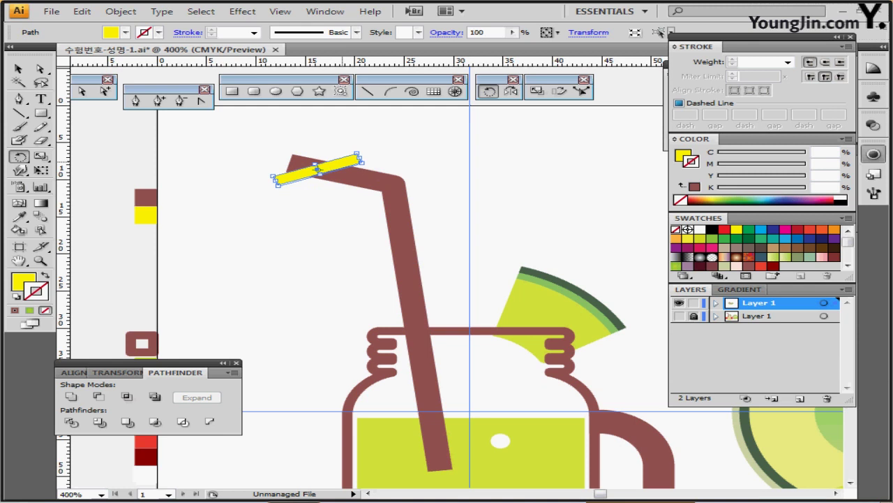
- Copy the yellow bar to the straw's bend, and place a further copy rotated by -60° across the long section just below it
left_click_drag(349, 163, 404, 174)
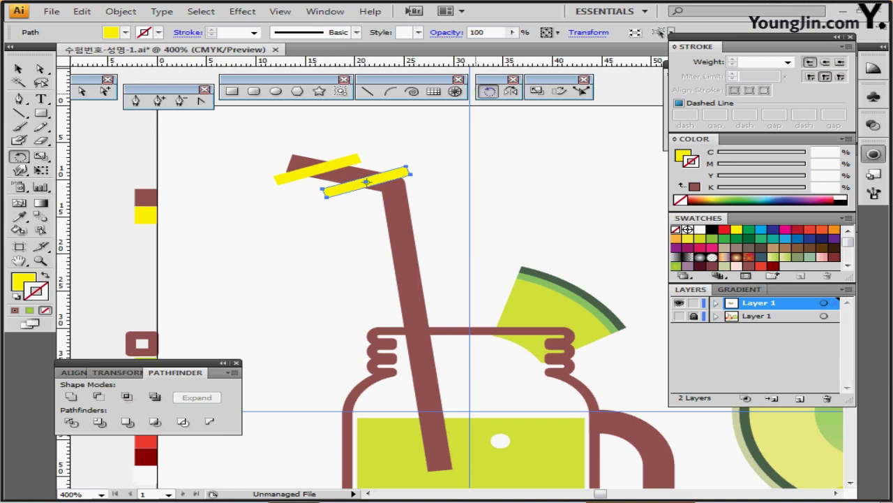
double_click(490, 92)
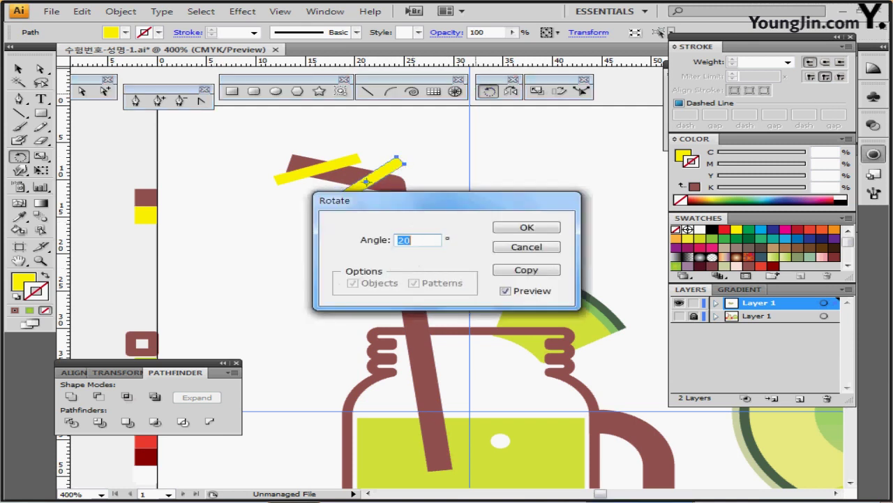
type("-60")
left_click(527, 270)
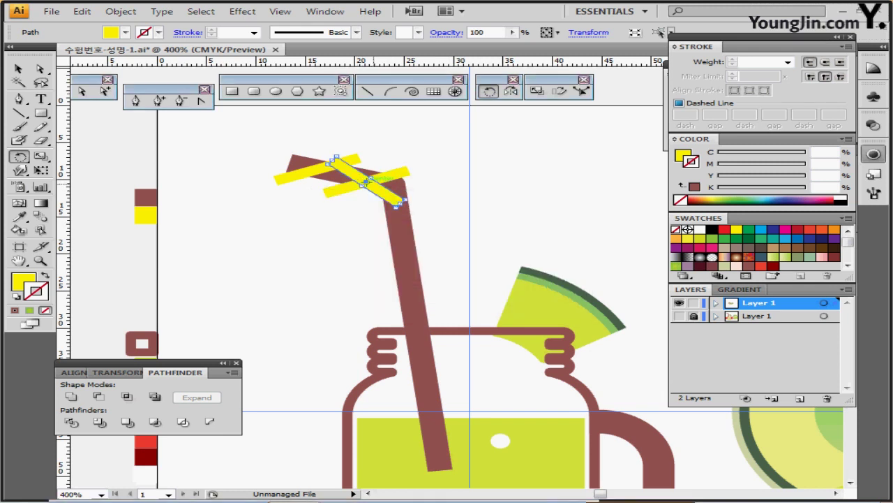
left_click_drag(390, 193, 421, 198)
key("ctrl+equal")
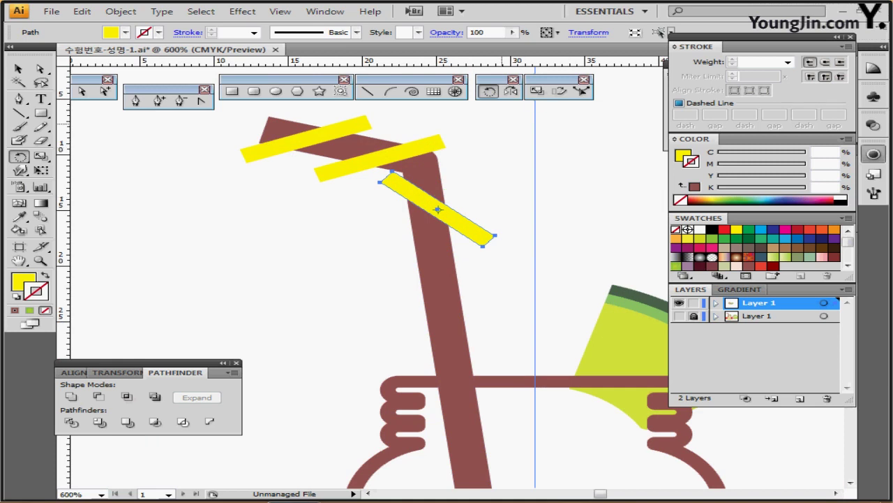
double_click(19, 68)
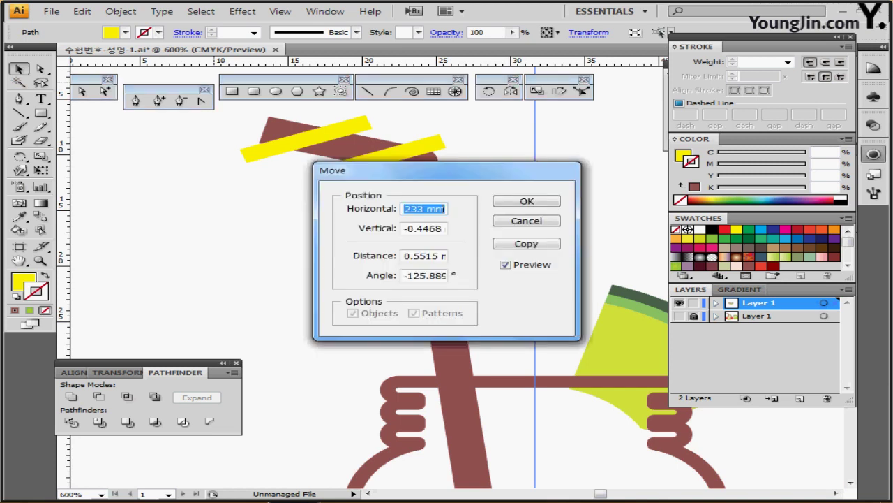
left_click_drag(447, 171, 319, 230)
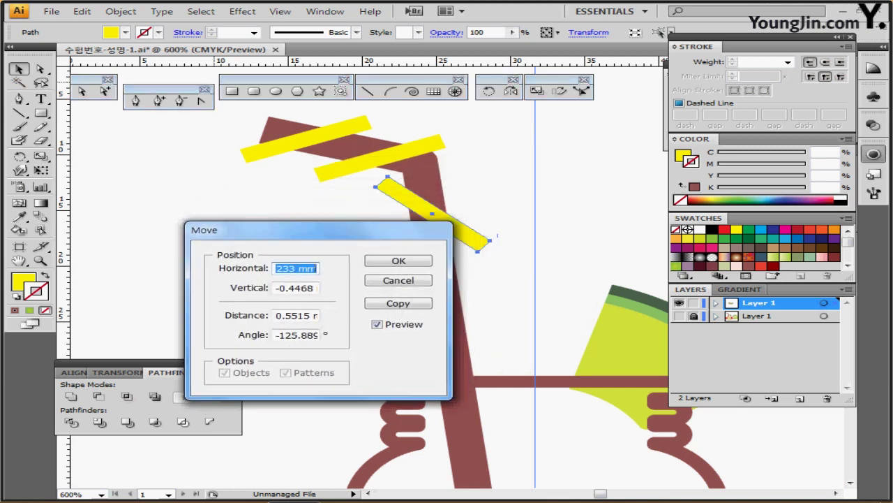
key("Escape")
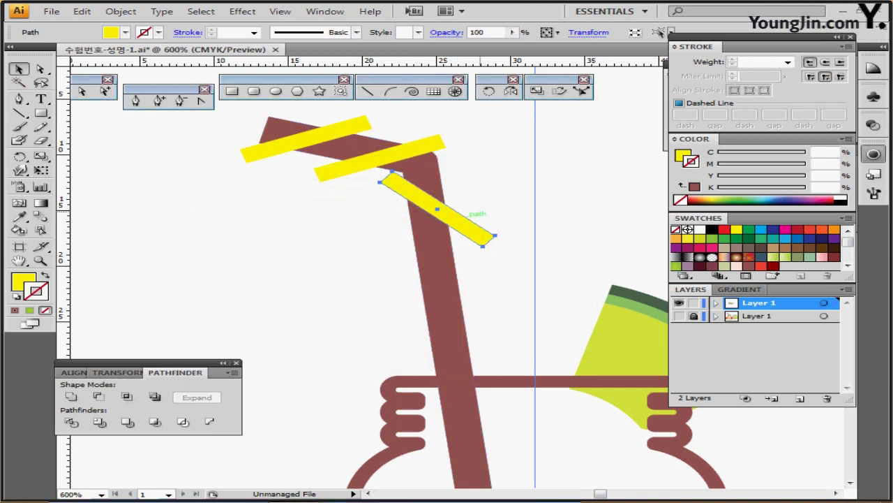
key("Up")
key("Up")
key("Down")
key("Down")
- Make a copy of the bar below the bend, moved 0.5 mm horizontally and -6 mm vertically
key("Return")
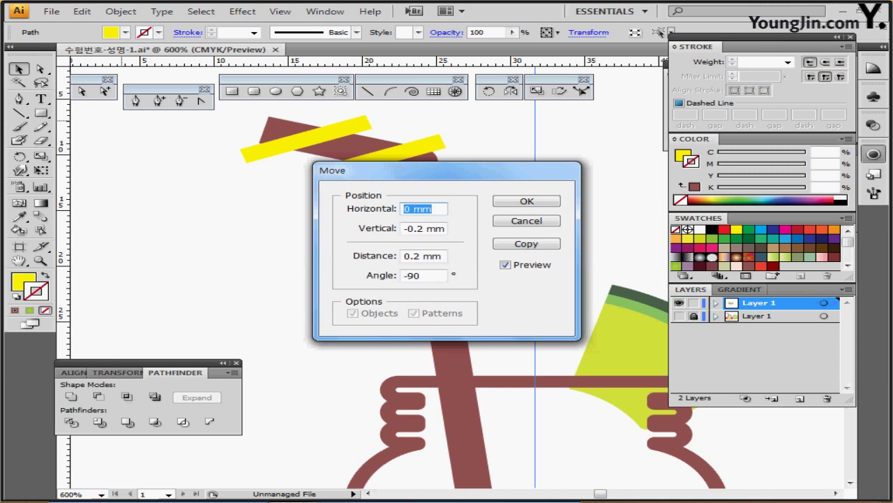
type(".5")
key("Tab")
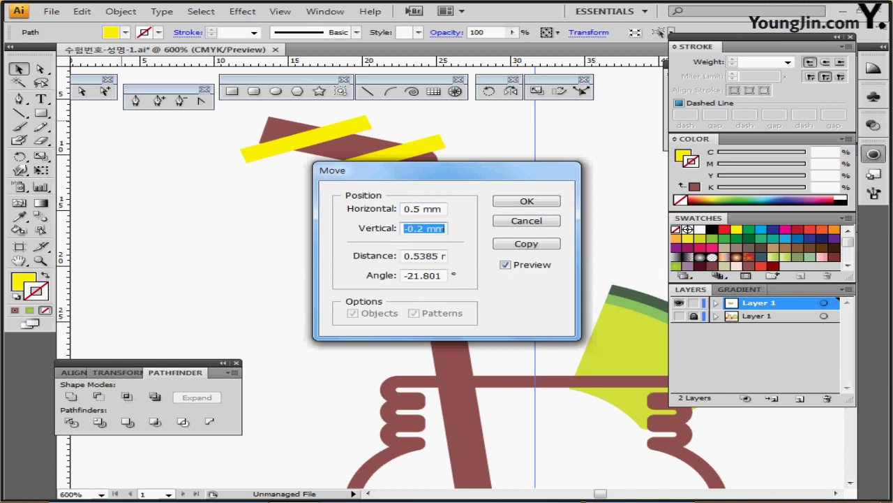
type("-6")
key("Tab")
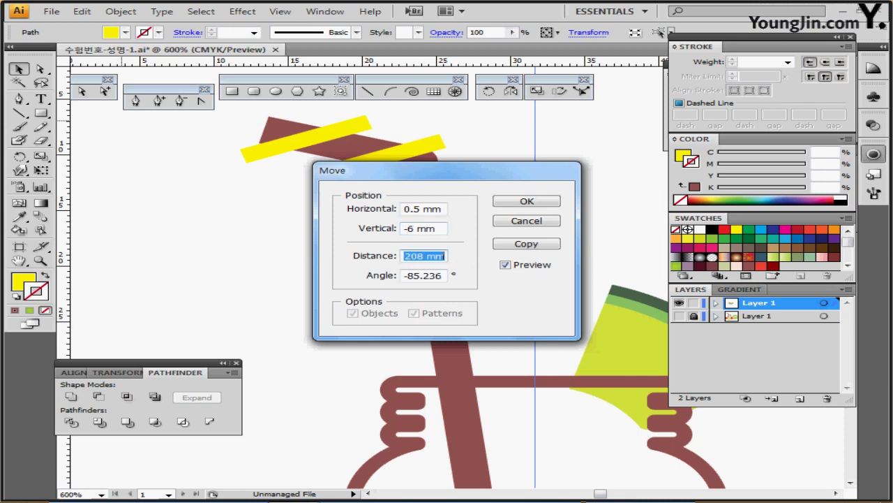
left_click_drag(418, 170, 177, 143)
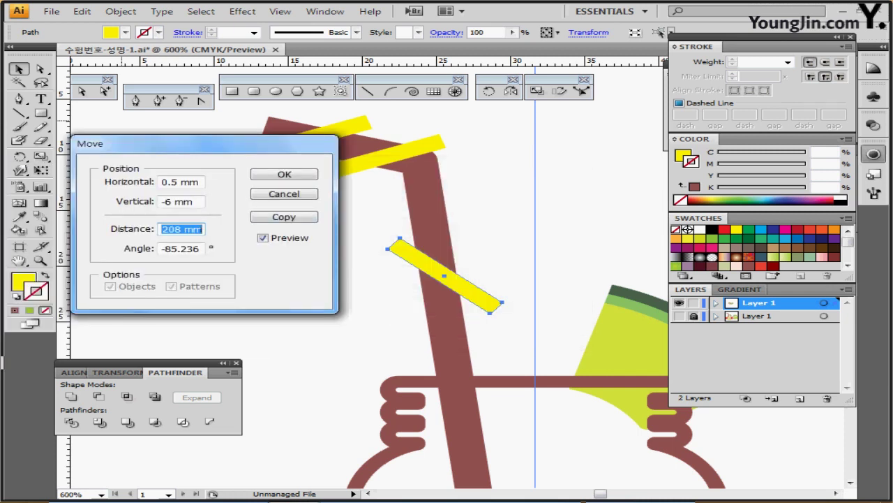
left_click(284, 216)
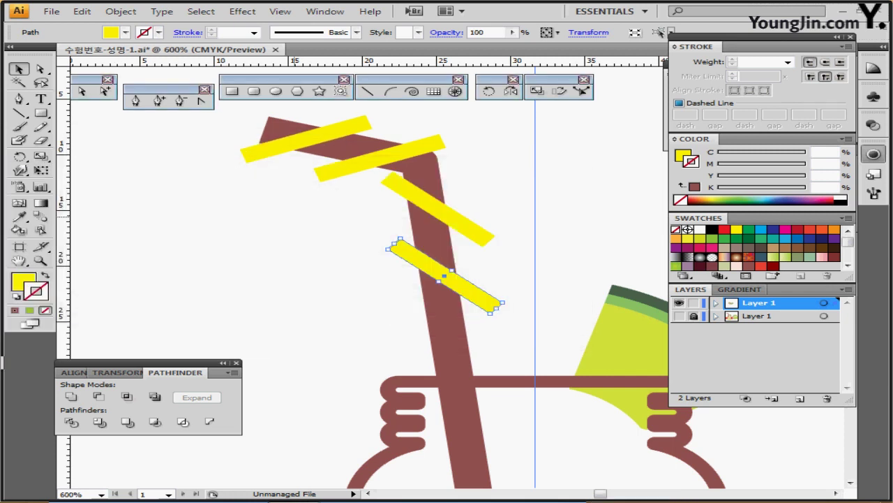
- Repeat the offset copy three more times so yellow bars continue down the long section of the straw
key("ctrl+d")
key("ctrl+d")
key("ctrl+d")
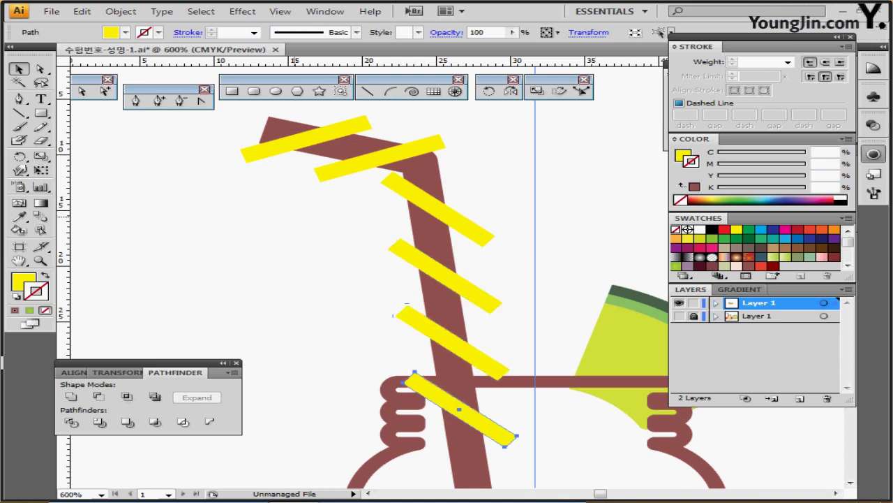
- Select the straw together with all the yellow bars and cut the bars out of it with Minus Front
key("ctrl+minus")
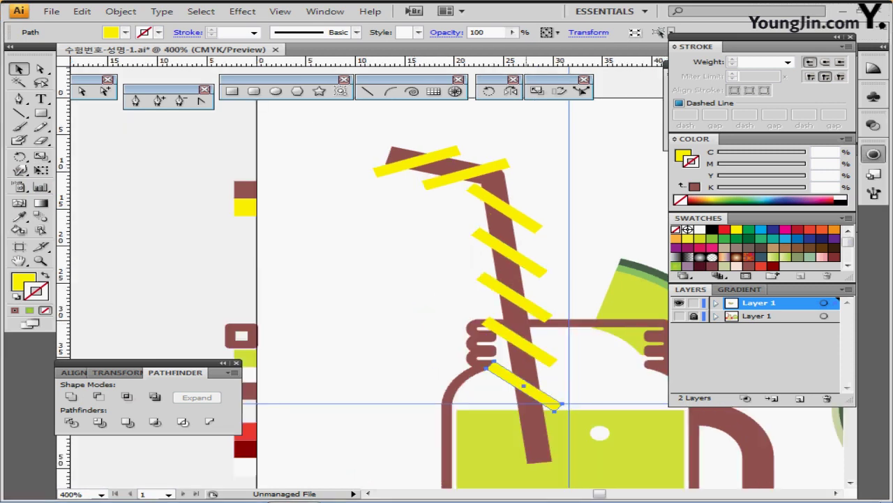
key("ctrl+minus")
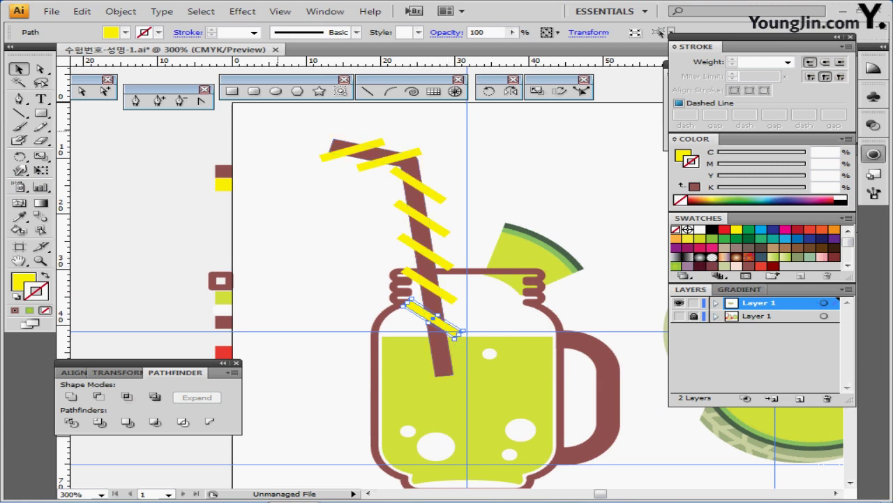
left_click_drag(303, 118, 433, 223)
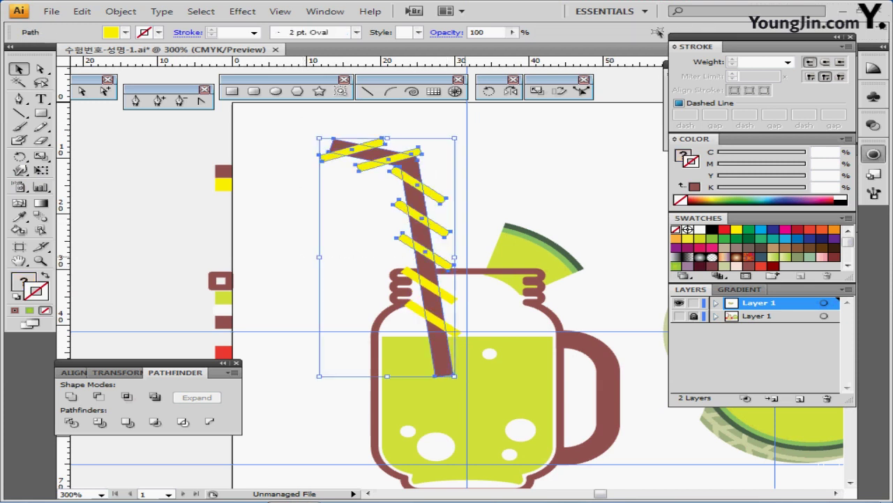
left_click(452, 326, "shift")
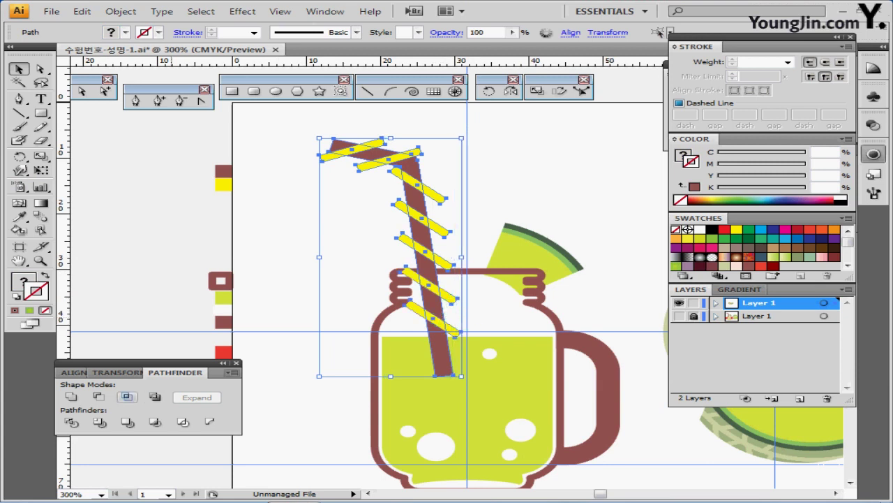
left_click(98, 397)
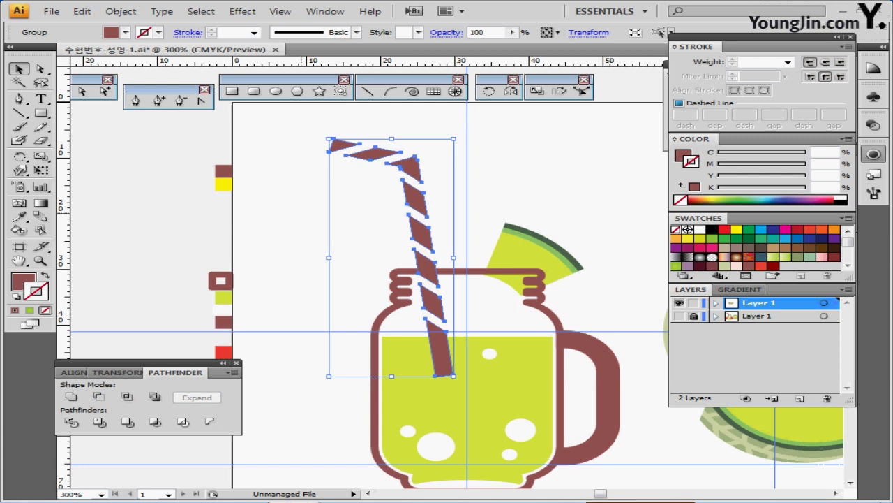
- Send the striped straw behind the green drink and save the document
key("ctrl+shift+b")
key("ctrl+[")
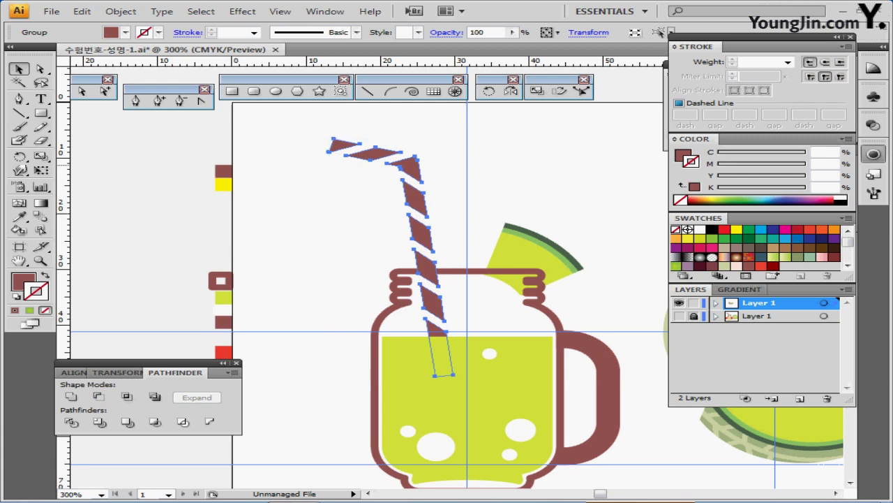
key("ctrl+s")
left_click(290, 206)
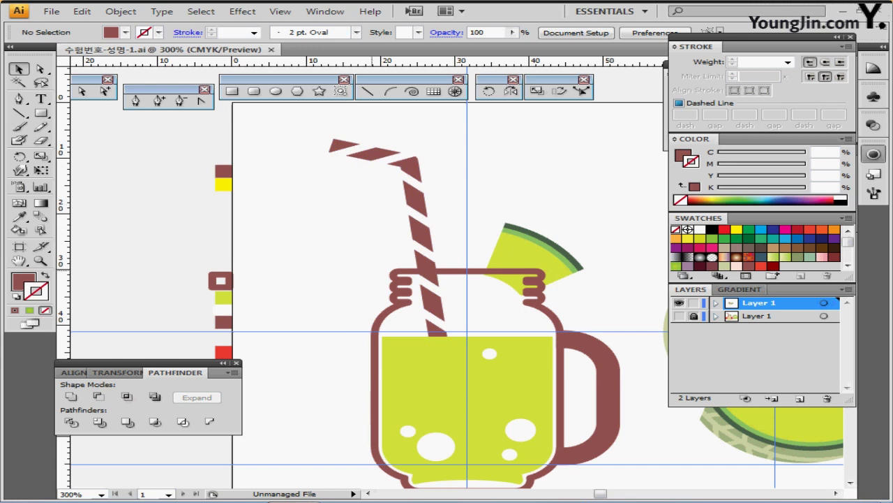
- Pick up the red of the sample square and make it the stroke colour with no fill
left_click_drag(373, 280, 281, 224)
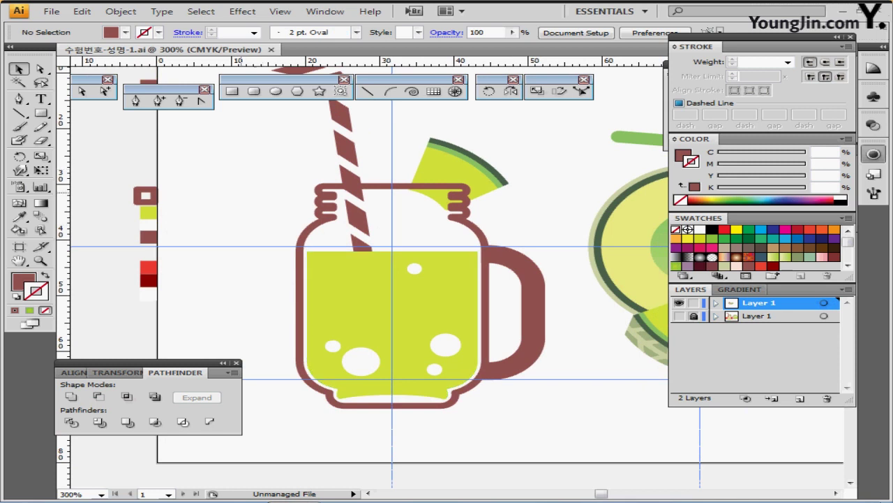
left_click(148, 267)
key("ctrl+shift+a")
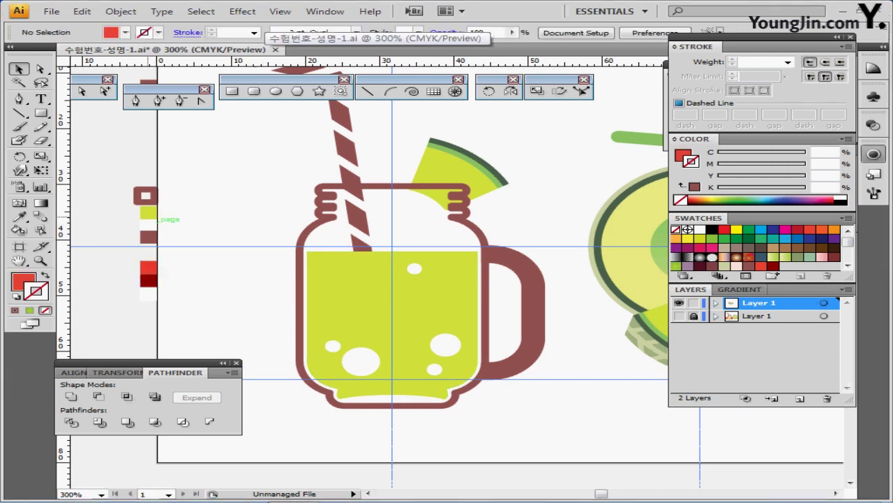
key("shift+x")
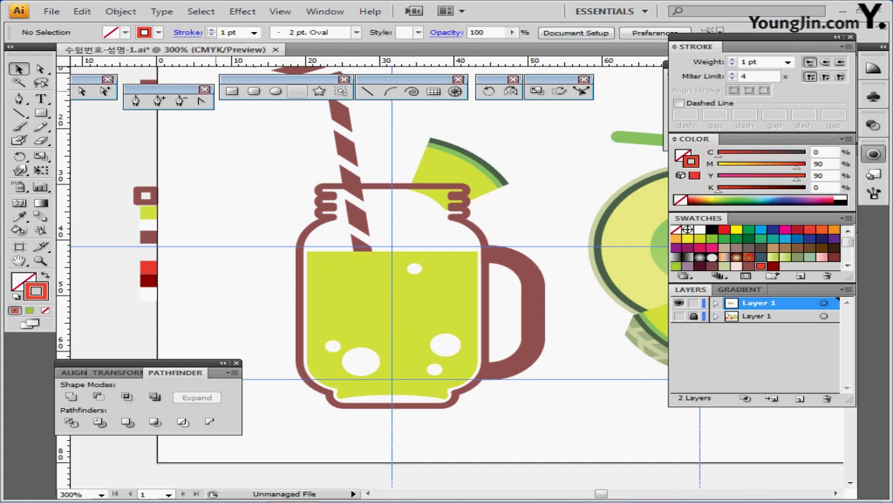
- Draw an ellipse 47 mm wide and 9 mm high across the upper part of the drink, starting on the mug's vertical centre guide
left_click(275, 91)
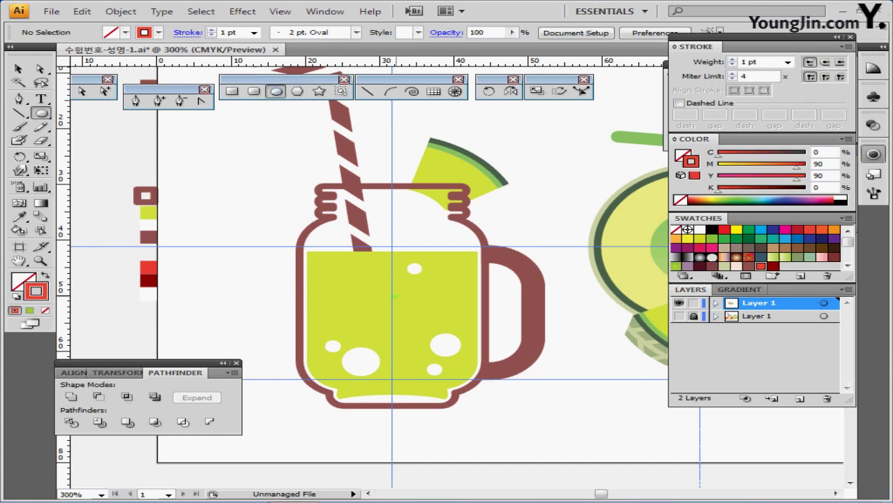
left_click(392, 294)
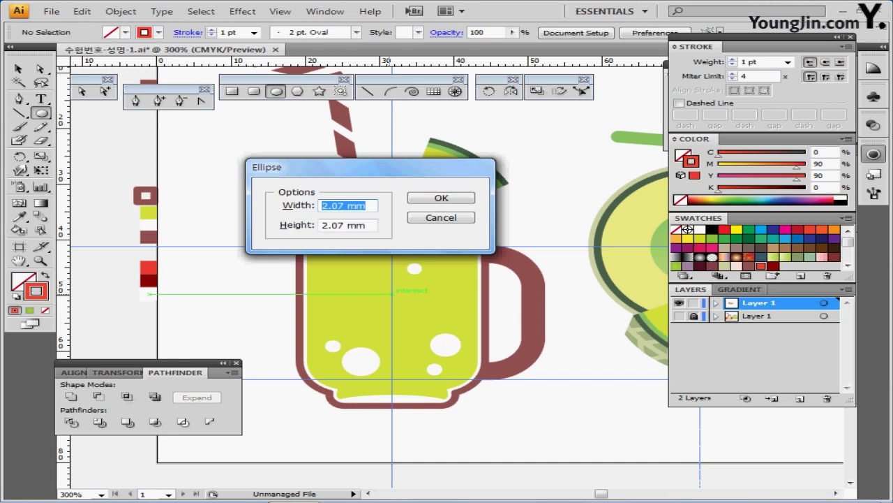
type("4")
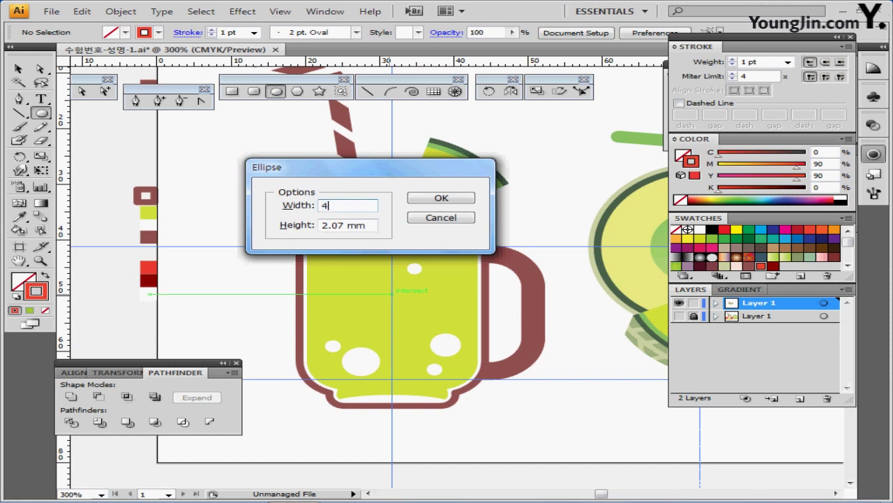
key("Tab")
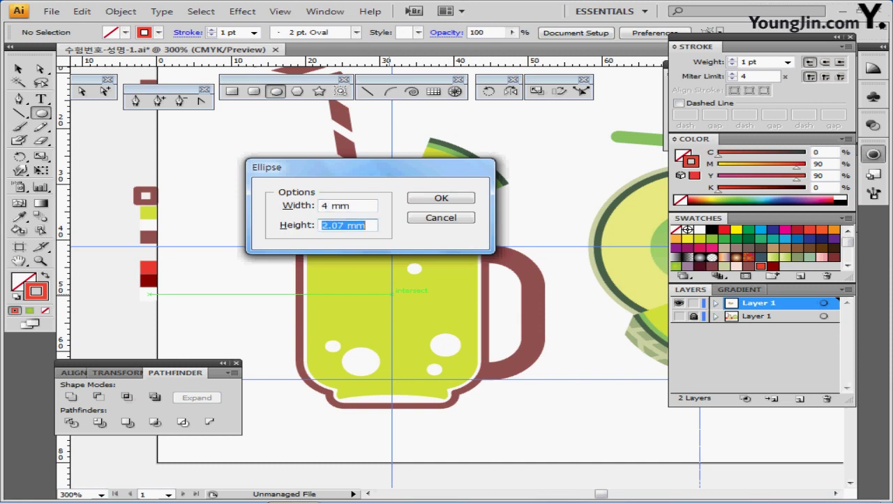
key("Tab")
type("47")
key("Tab")
type("9")
key("Return")
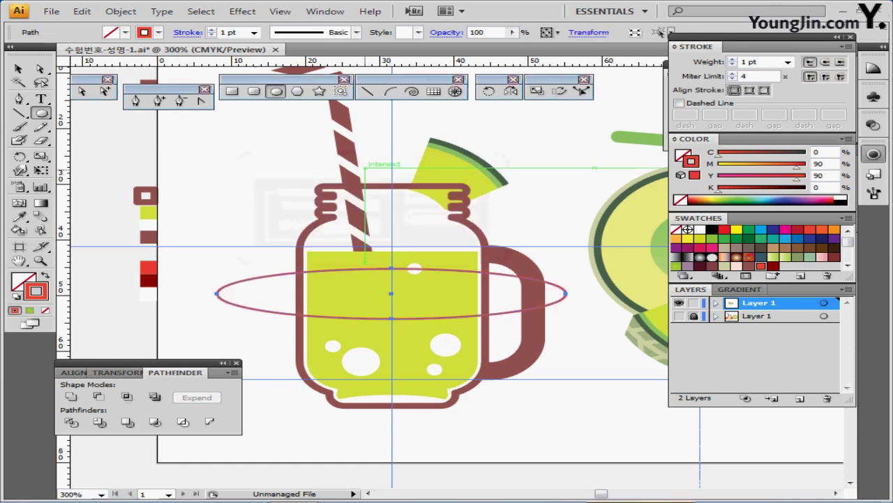
- Lock the mug, drink, straw and lime slice, leaving the red ellipse editable
key("ctrl")
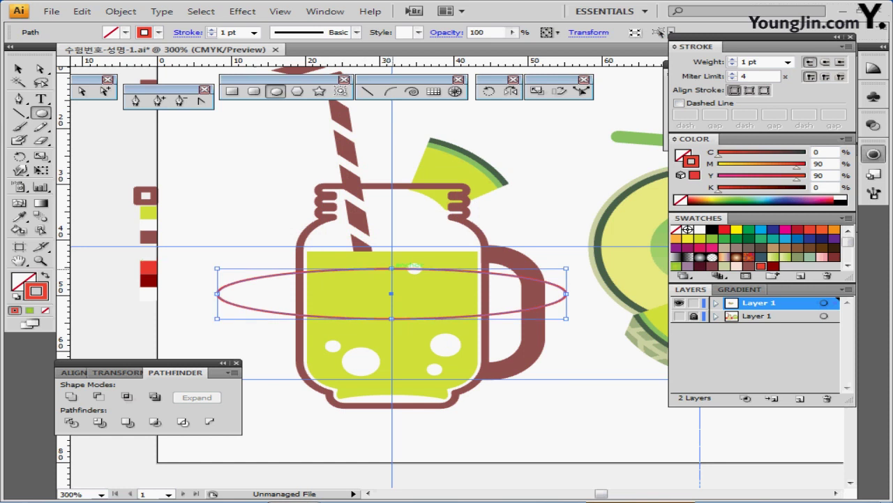
left_click_drag(392, 269, 410, 270)
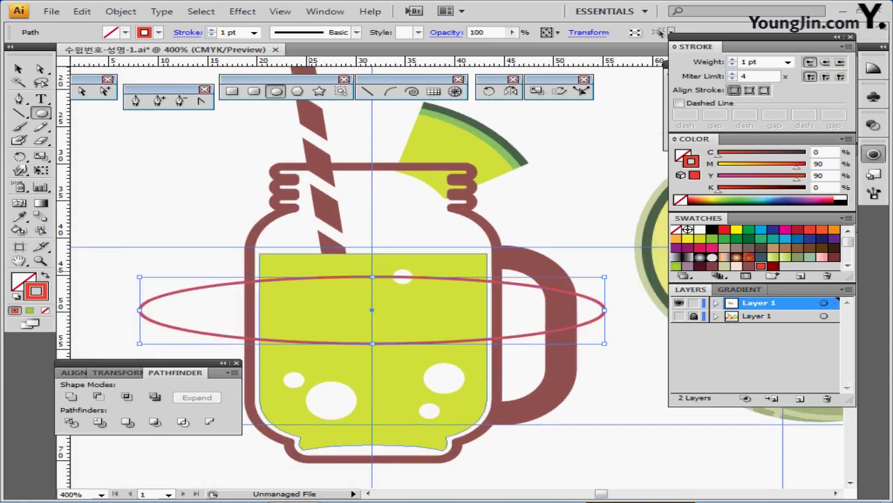
key("ctrl+minus")
left_click_drag(410, 309, 232, 299)
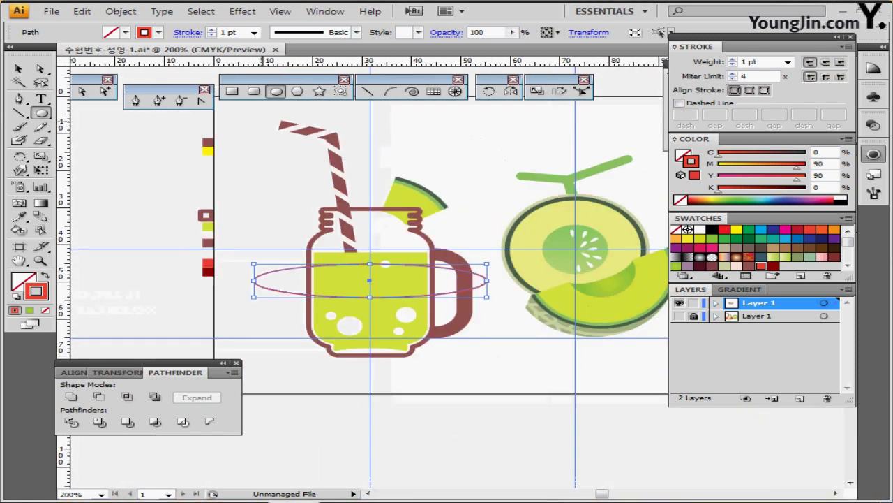
key("ctrl+a")
left_click_drag(278, 318, 298, 268)
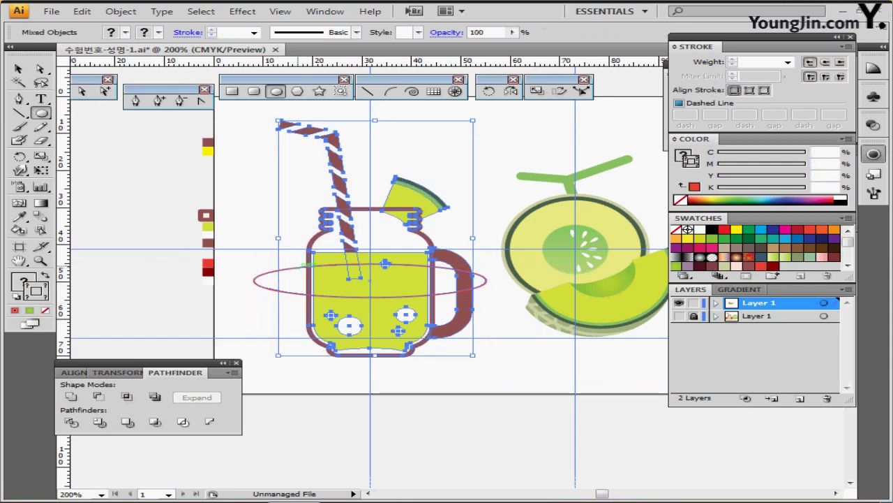
key("ctrl+2")
- Delete the bottom anchor point of the red ellipse to leave only its upper arc
left_click(268, 288, "ctrl")
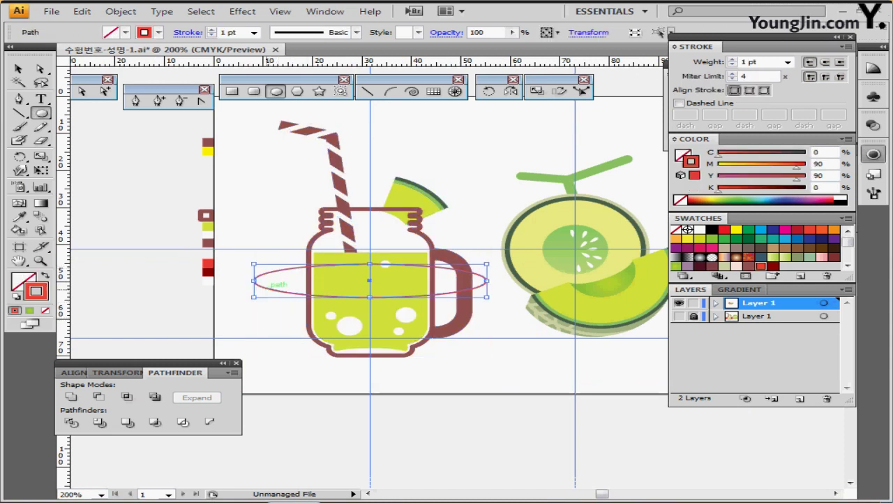
left_click(394, 299, "ctrl")
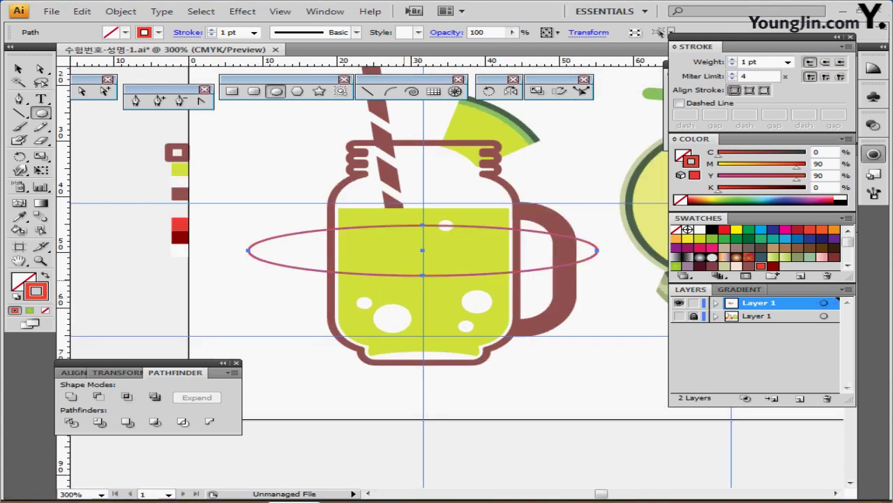
left_click_drag(404, 281, 358, 285)
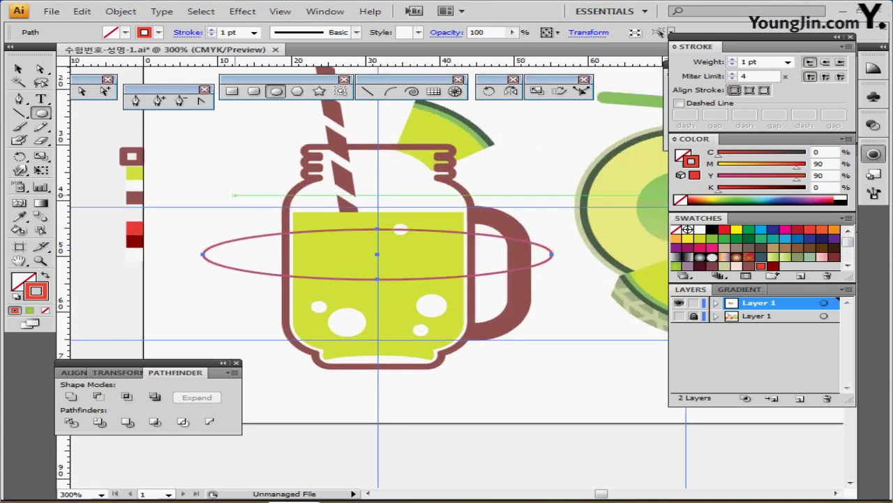
key("a")
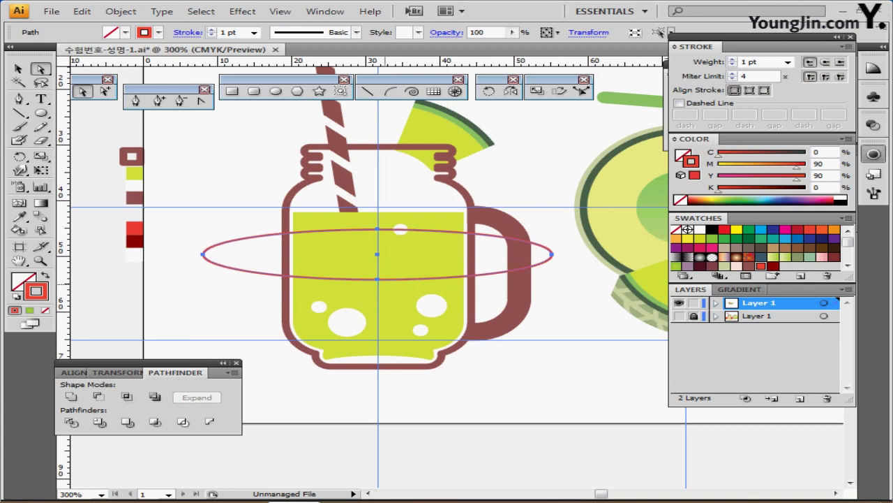
left_click(377, 278)
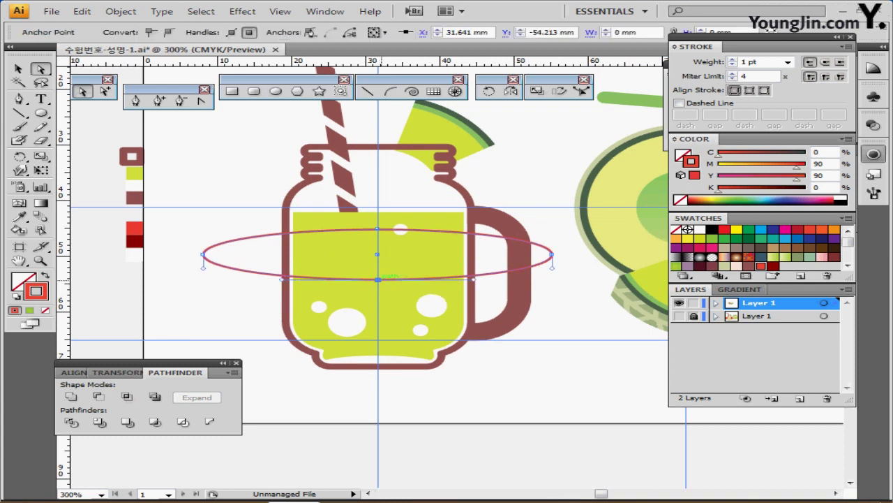
key("Delete")
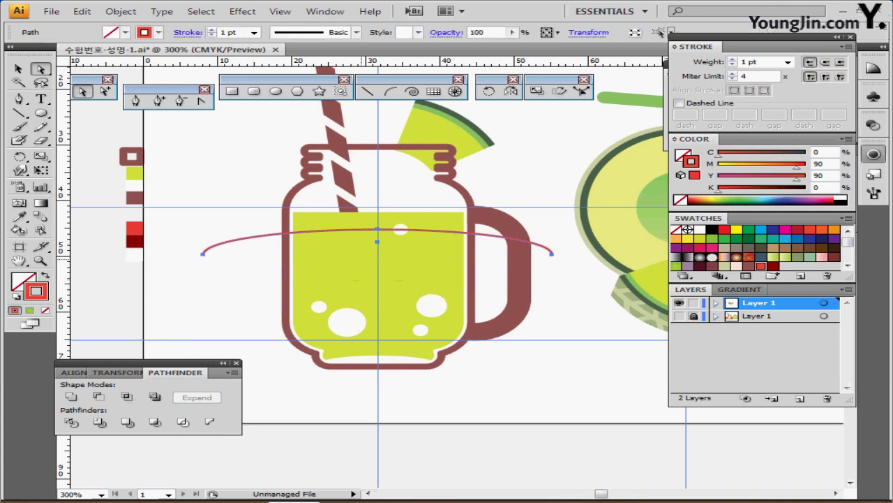
- Raise the red arc's stroke weight to 4 pt
left_click_drag(435, 277, 419, 284)
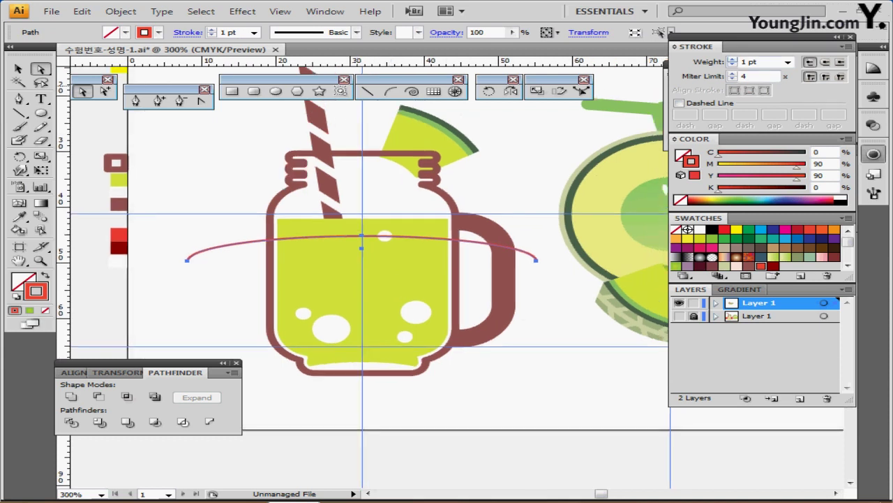
left_click(732, 58)
left_click(732, 59)
left_click(732, 59)
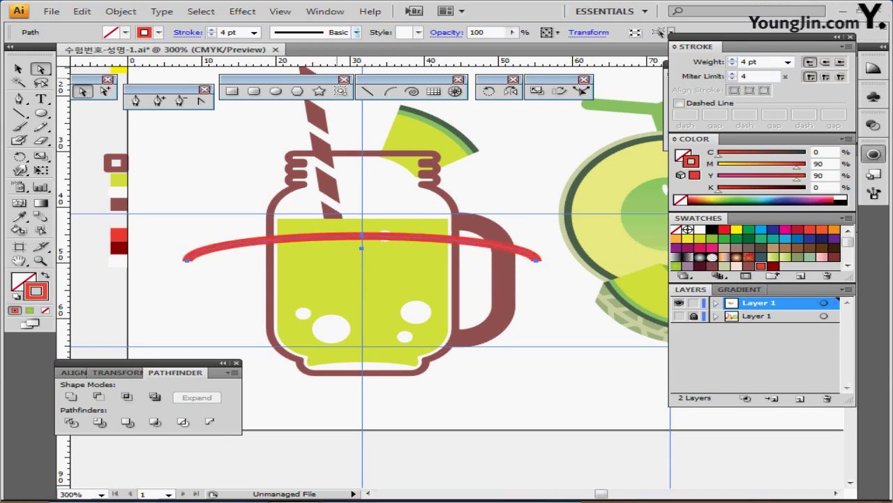
- Apply the 5 pt. Flat brush to the red arc, set its stroke weight to 4 pt, and save the document
left_click(357, 32)
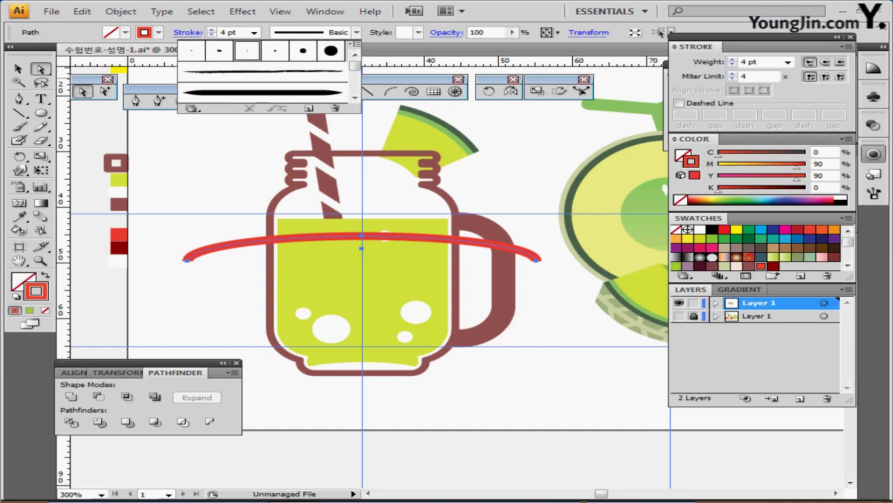
left_click(247, 50)
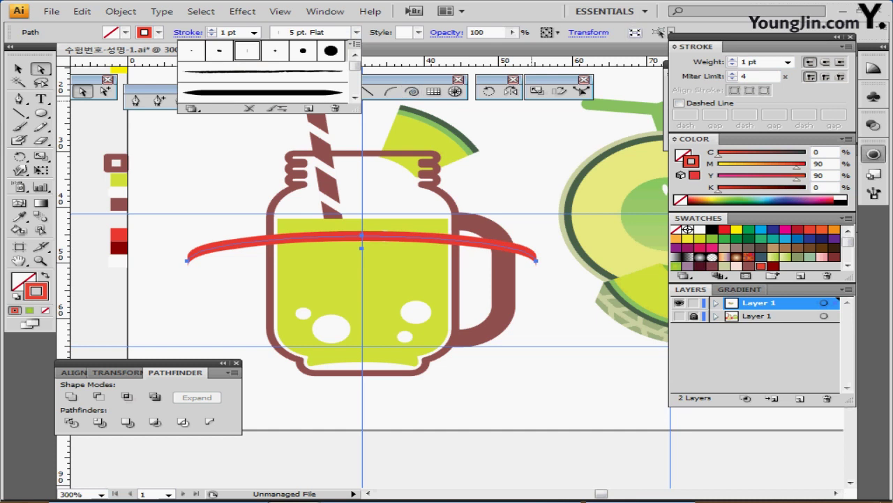
left_click(732, 59)
left_click(732, 59)
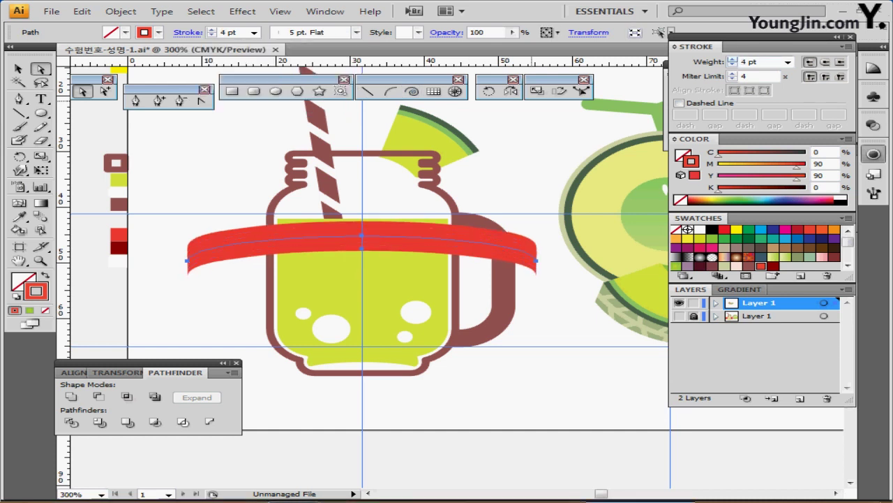
left_click(731, 58)
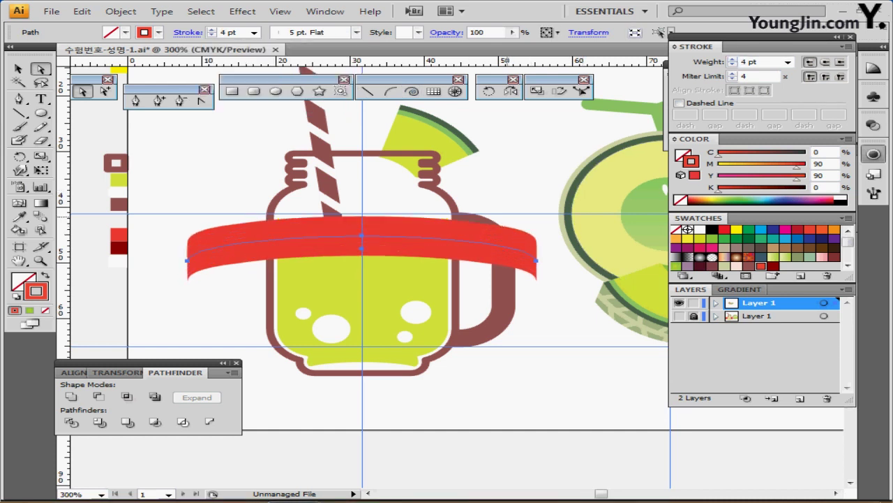
key("ctrl")
key("ctrl+s")
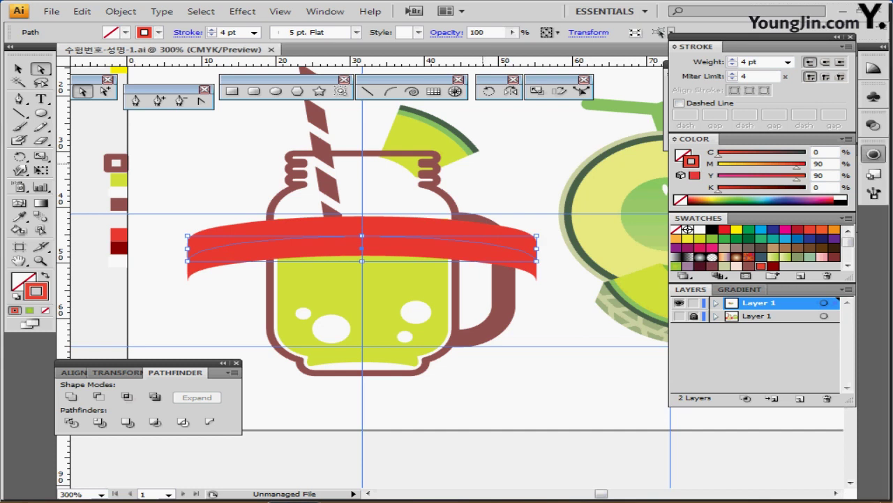
left_click(558, 187)
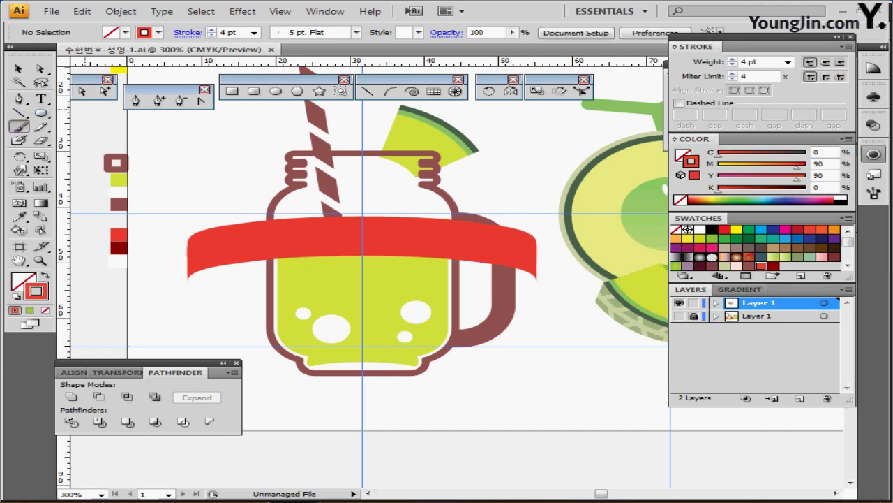
- Activate the Paintbrush tool and show the locked lower layer as outlines for tracing the ribbon
left_click(19, 127)
key("ctrl+equal")
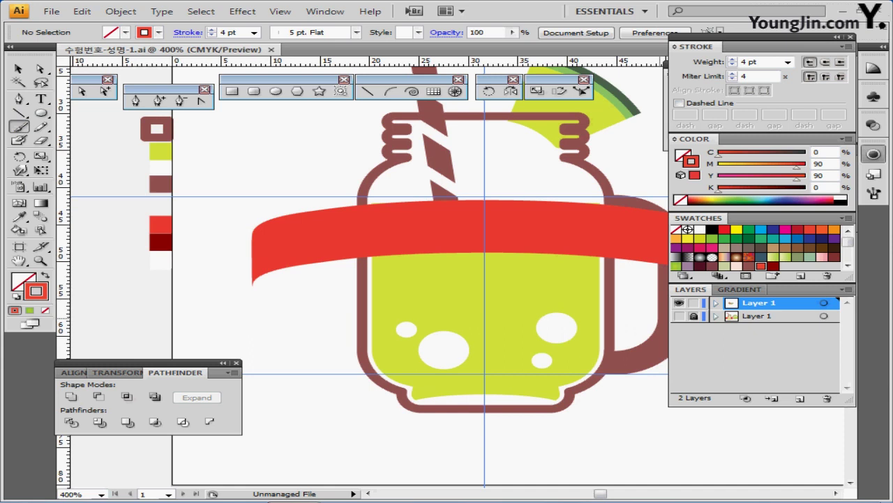
left_click(679, 316)
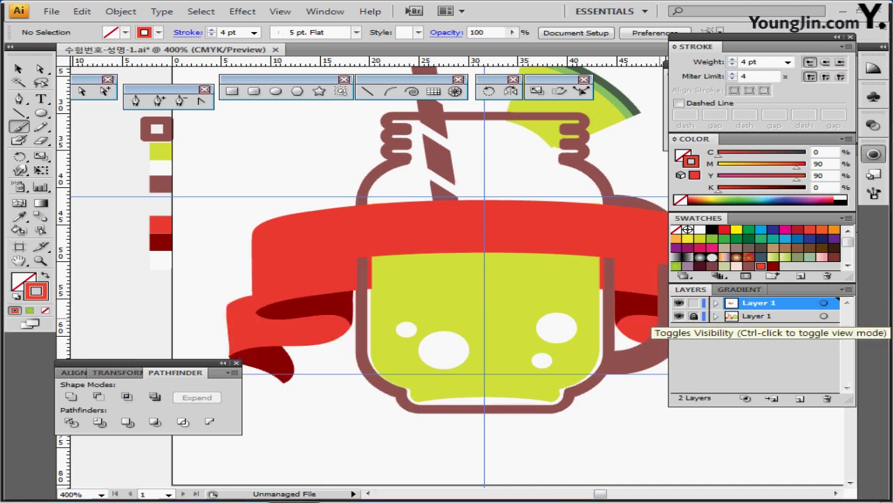
left_click(679, 316, "ctrl")
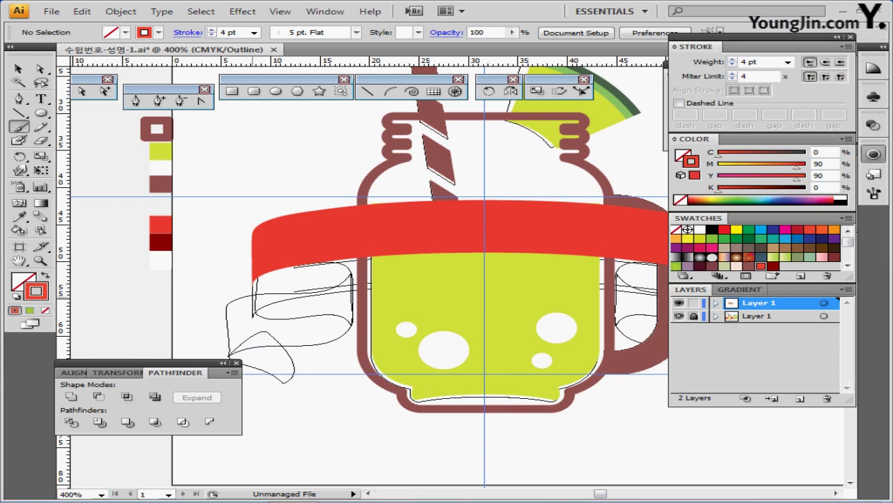
mouse_move(253, 296)
left_mouse_down()
mouse_move(307, 300)
mouse_move(352, 287)
left_mouse_up()
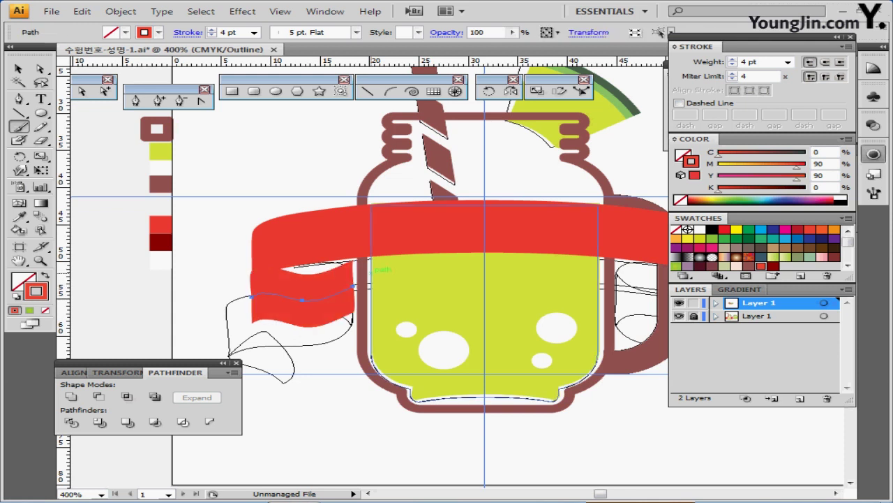
key("ctrl+z")
left_click_drag(256, 279, 349, 277)
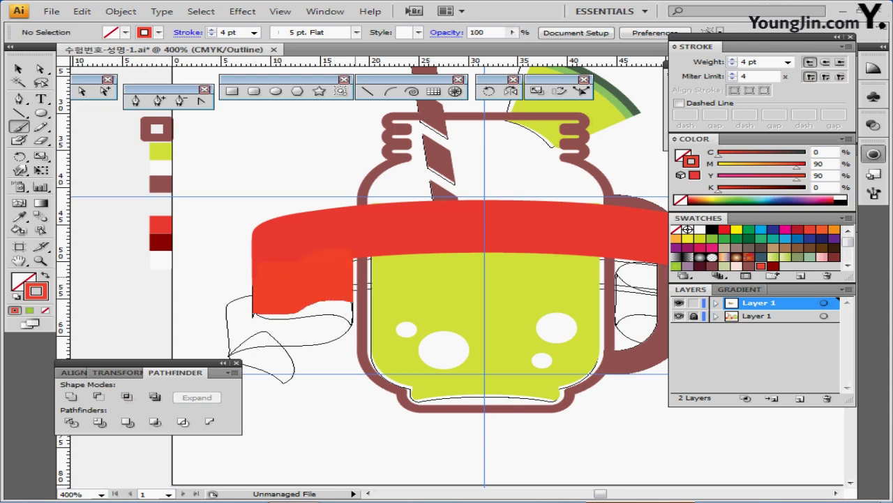
key("ctrl+z")
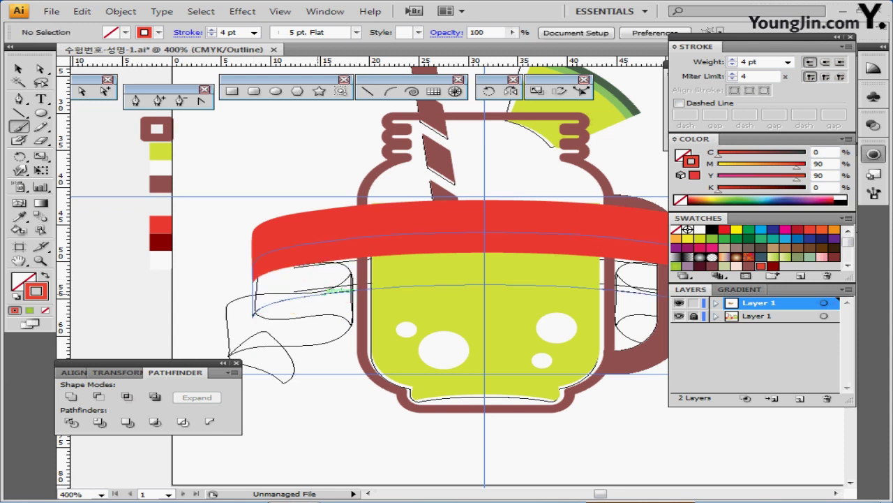
- Paint a short wavy red ribbon fold below the left end of the banner, running to the mug's side
left_click_drag(254, 285, 356, 279)
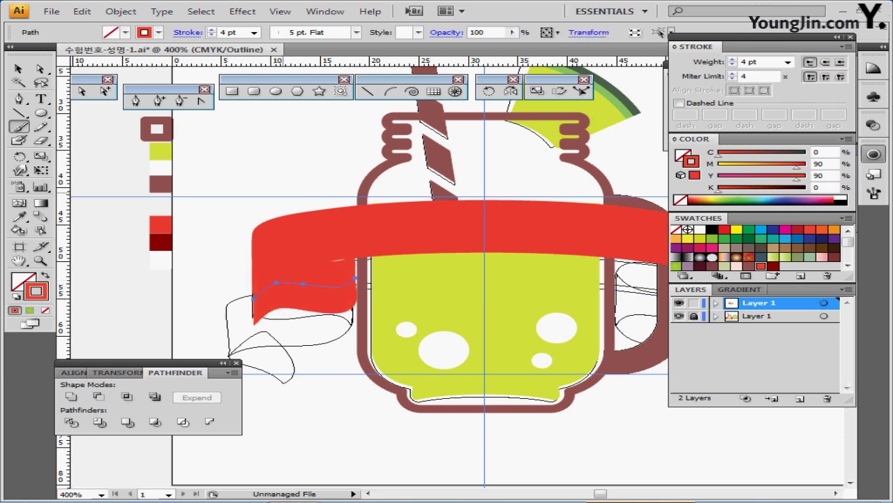
- Paint a wavy dark red (M 100, Y 100, K 50) ribbon fold over the banner's left end, overlapping the top of the lower red fold
left_click(283, 192, "ctrl")
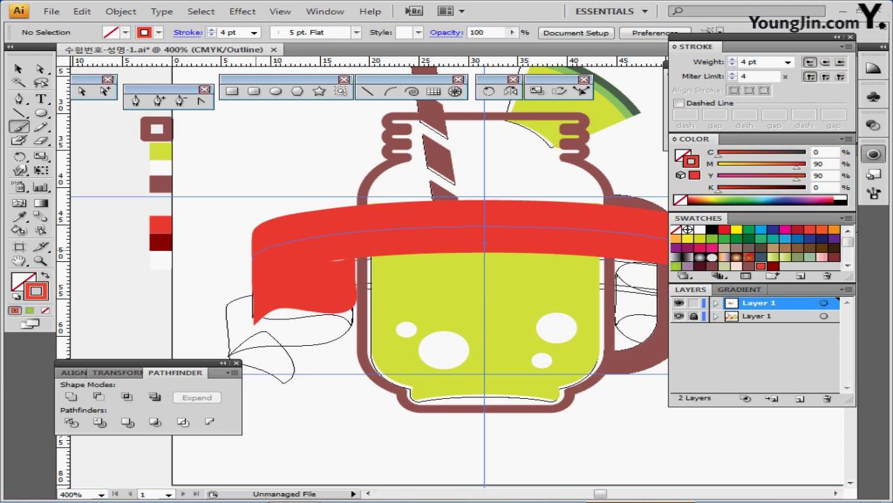
mouse_move(257, 249)
left_mouse_down()
mouse_move(299, 265)
mouse_move(353, 256)
left_mouse_up()
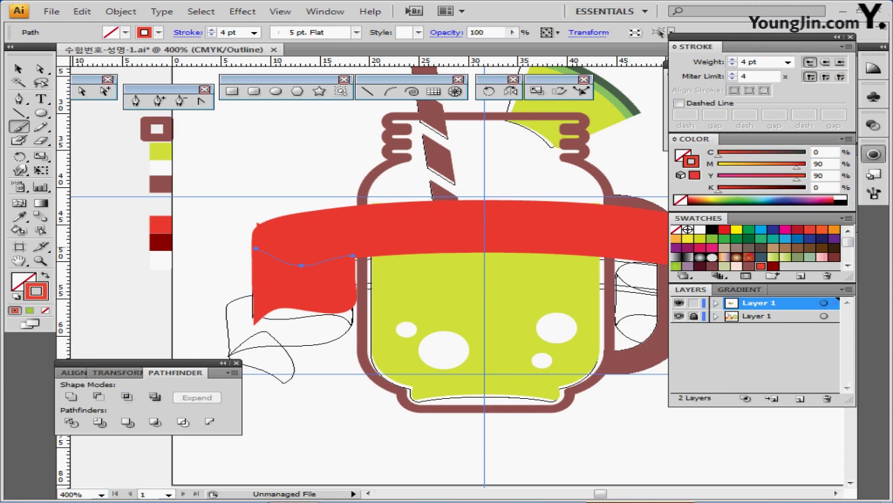
left_click(773, 266)
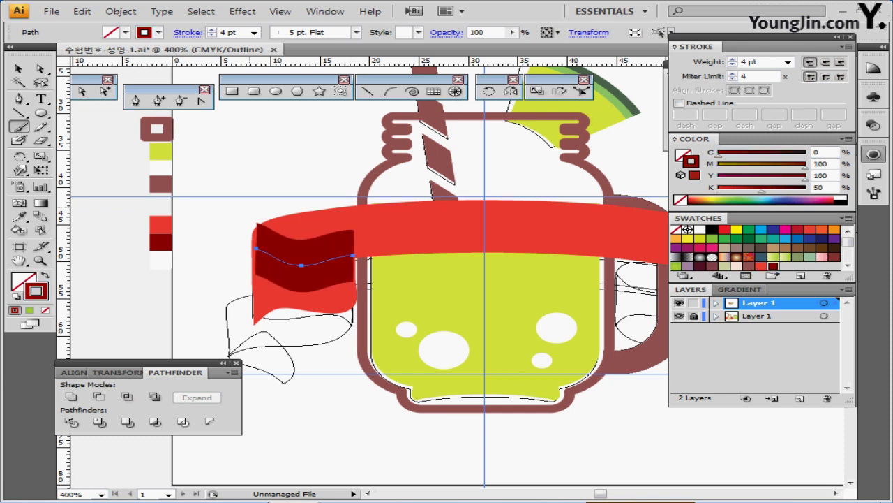
key("Delete")
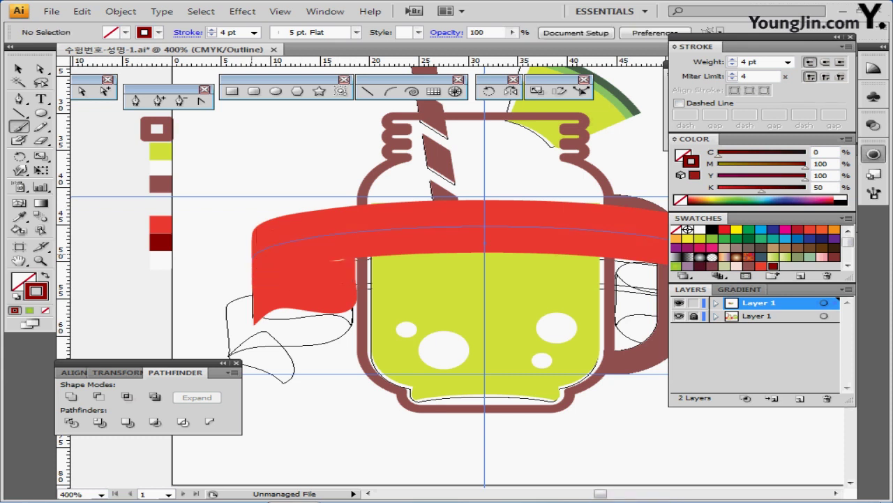
left_click_drag(251, 255, 356, 262)
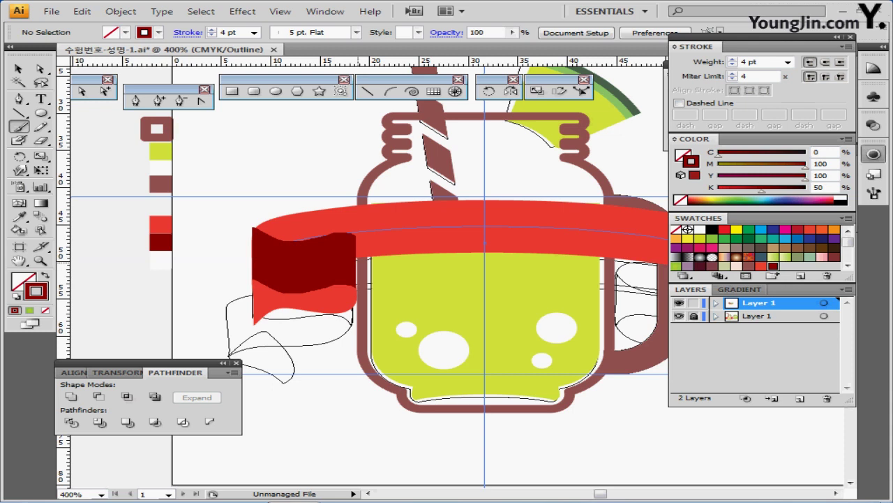
left_click(302, 182, "ctrl")
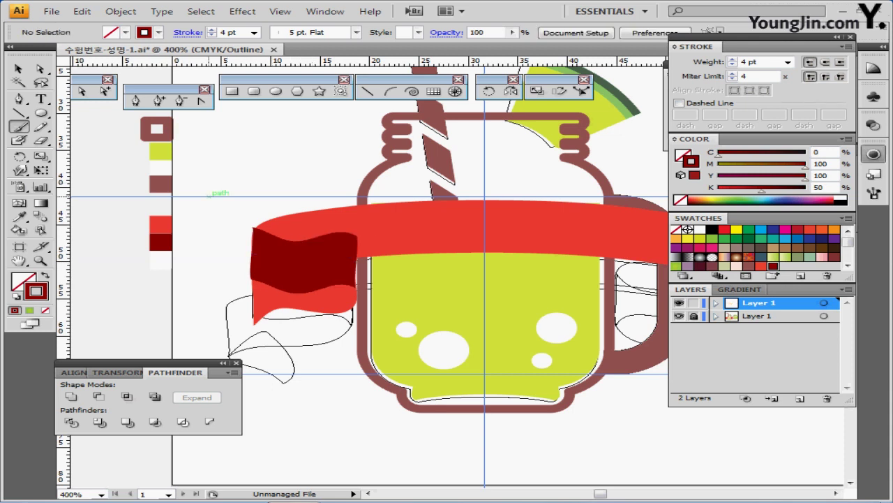
- Hide the locked lower layer so its tracing outlines no longer show around the ribbon
left_click(265, 299, "ctrl")
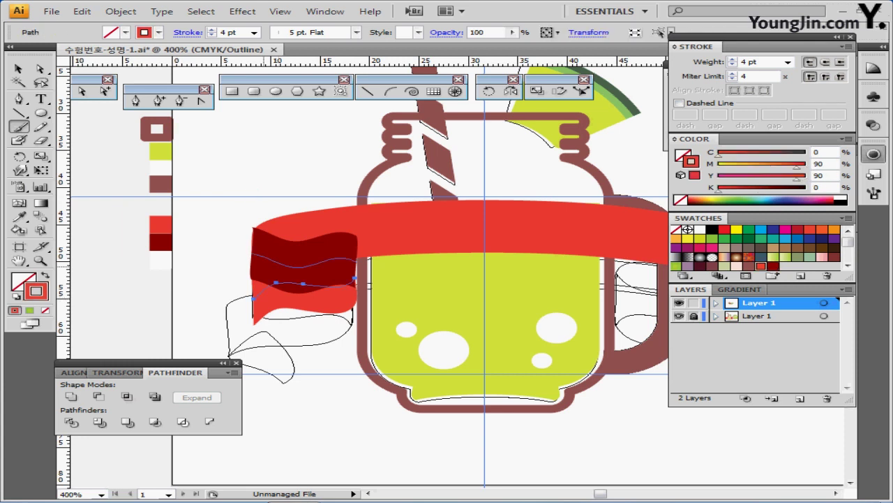
left_click(679, 316)
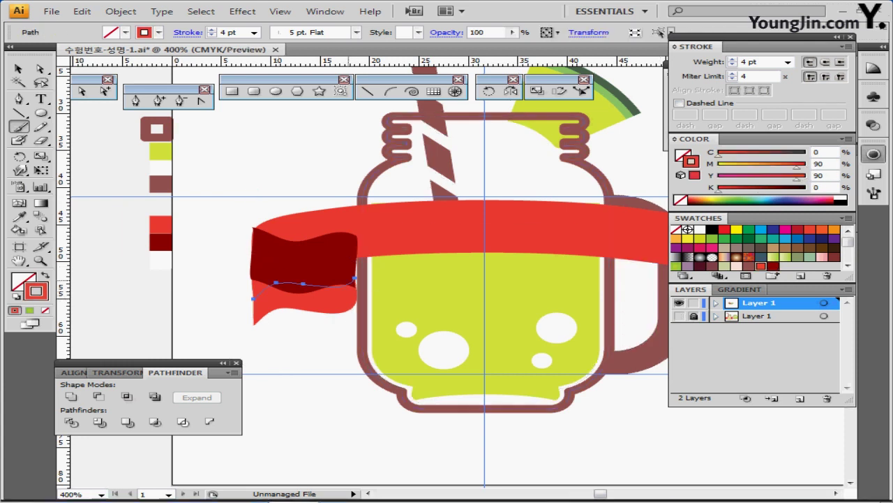
scroll(362, 279, "down", 1)
left_click_drag(385, 279, 314, 282)
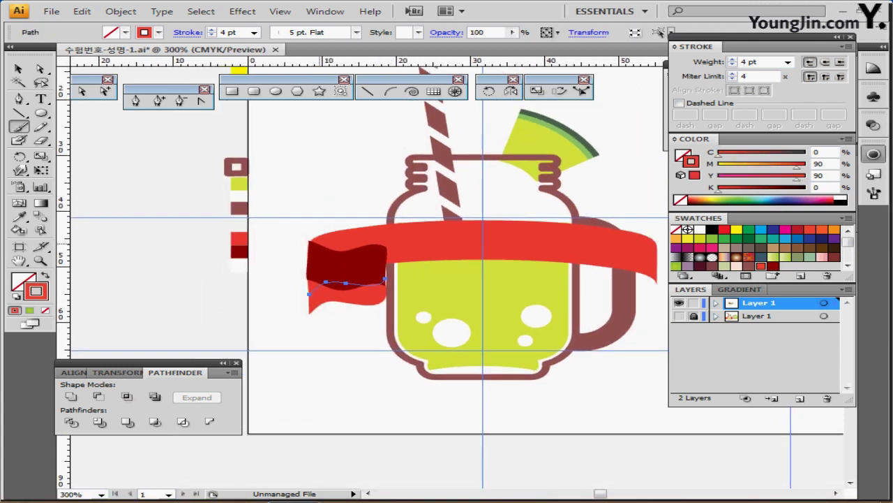
- Send the dark red fold and the lower red fold behind the banner
key("ctrl+shift+a")
left_click(362, 267, "ctrl")
left_click(368, 285, "ctrl+shift")
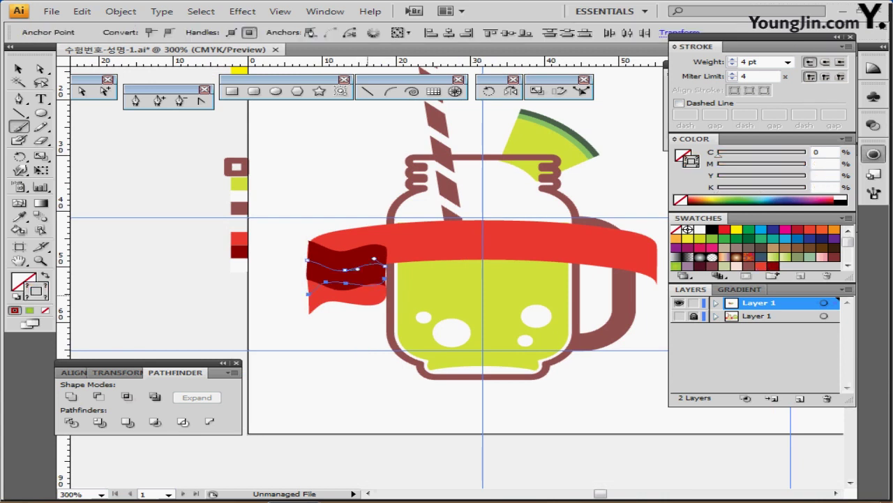
key("ctrl+shift+[")
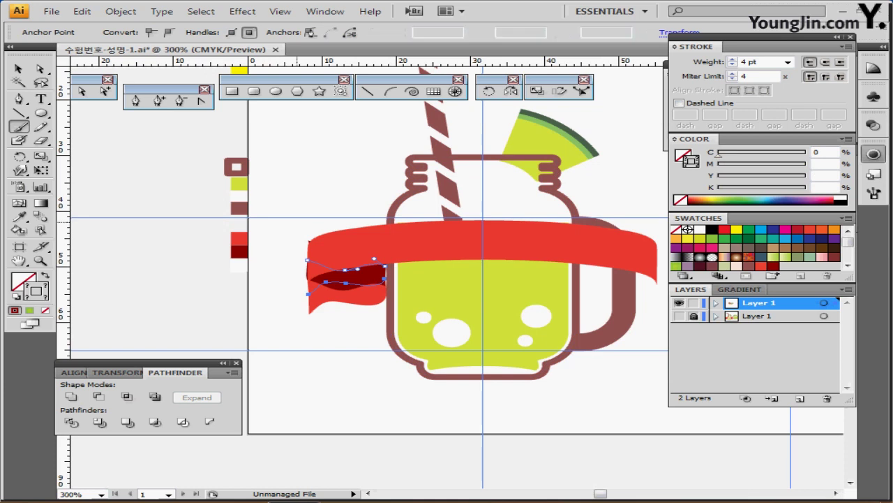
key("ctrl+shift+a")
- Convert the brush strokes of the banner and both left folds to filled shapes with Expand Appearance
left_click(19, 69)
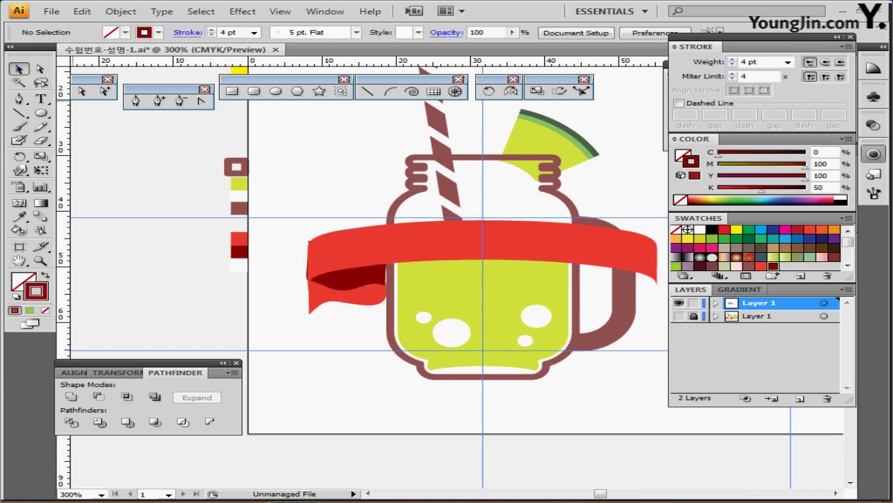
left_click_drag(312, 215, 241, 298)
left_click(358, 297, "ctrl")
left_click(121, 12)
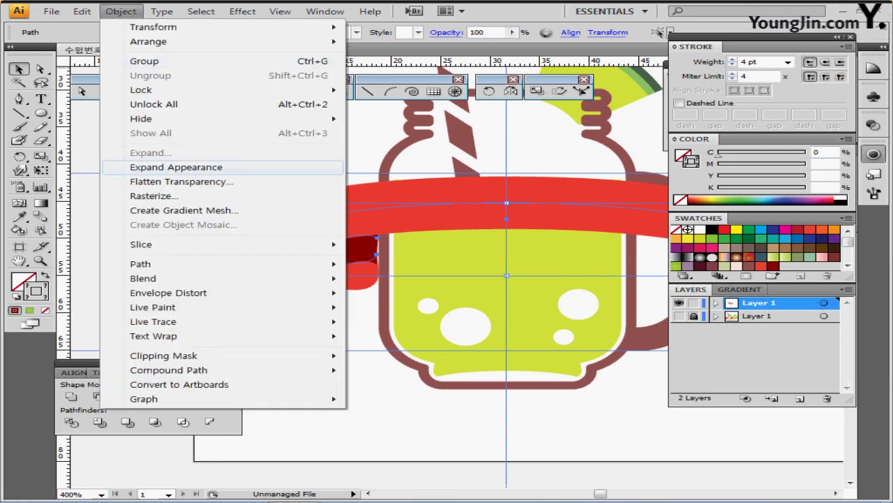
left_click(176, 168)
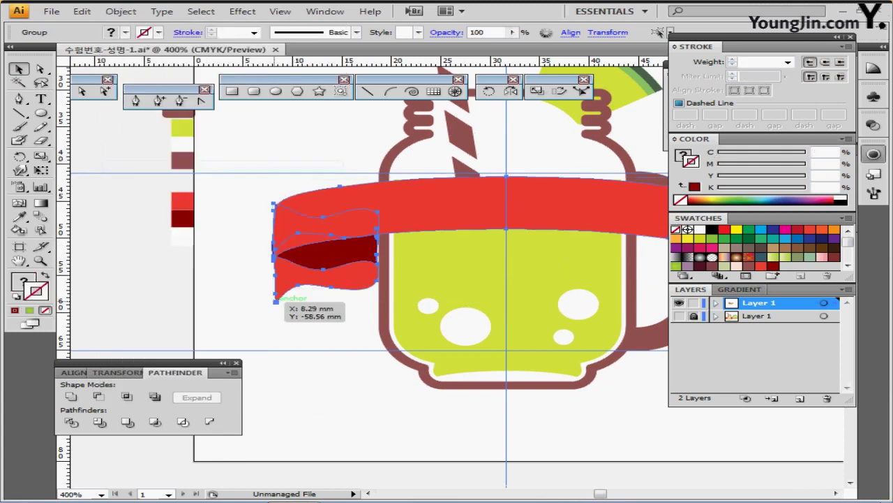
- Stretch the lower red fold outward so it extends to the left beyond the banner's end
left_click(276, 301, "ctrl")
scroll(276, 301, "right", 1)
left_click_drag(282, 307, 256, 307)
left_click(256, 307, "ctrl+alt")
left_click_drag(414, 302, 275, 297)
left_click(278, 296)
left_click(296, 280, "ctrl")
left_click_drag(427, 310, 193, 326)
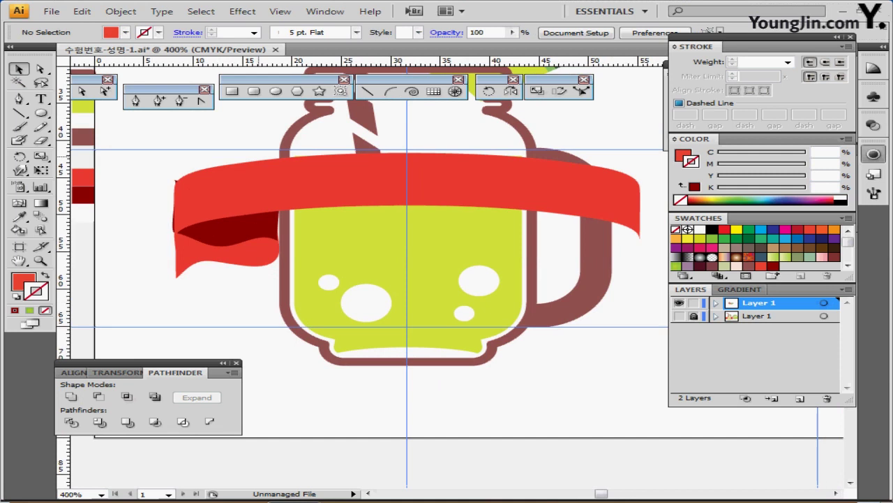
left_click(188, 255)
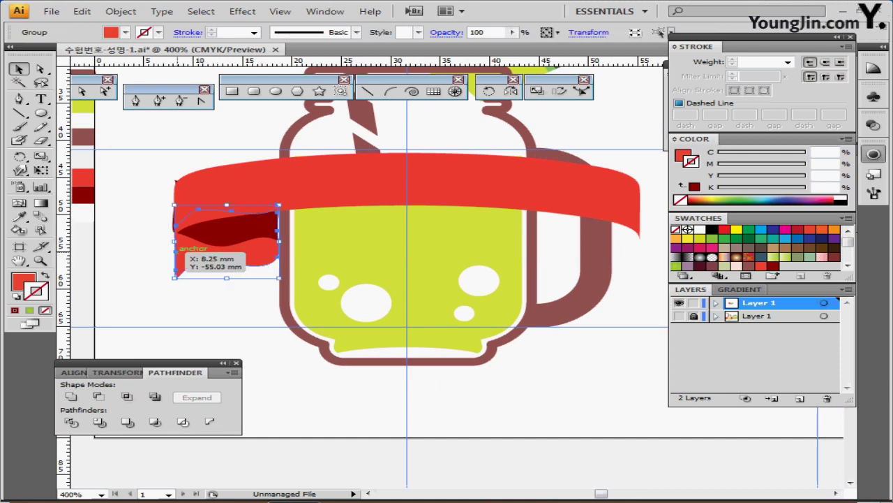
left_click_drag(176, 248, 149, 243)
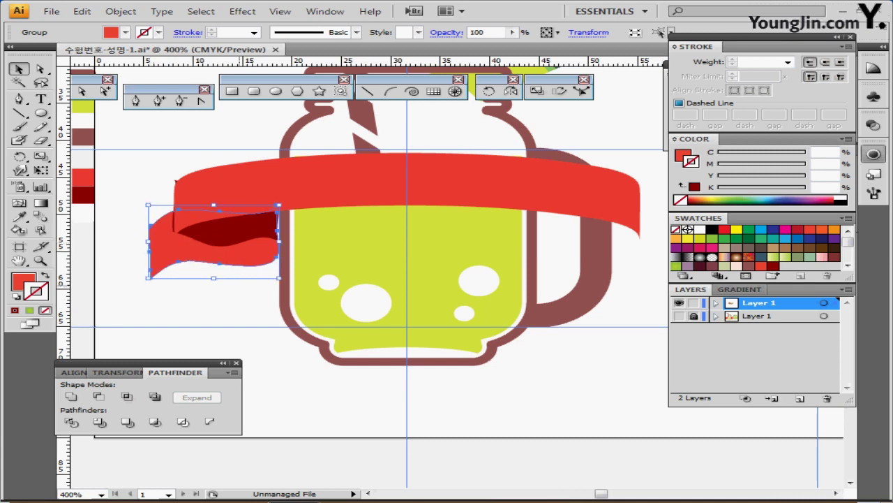
key("ctrl+shift+a")
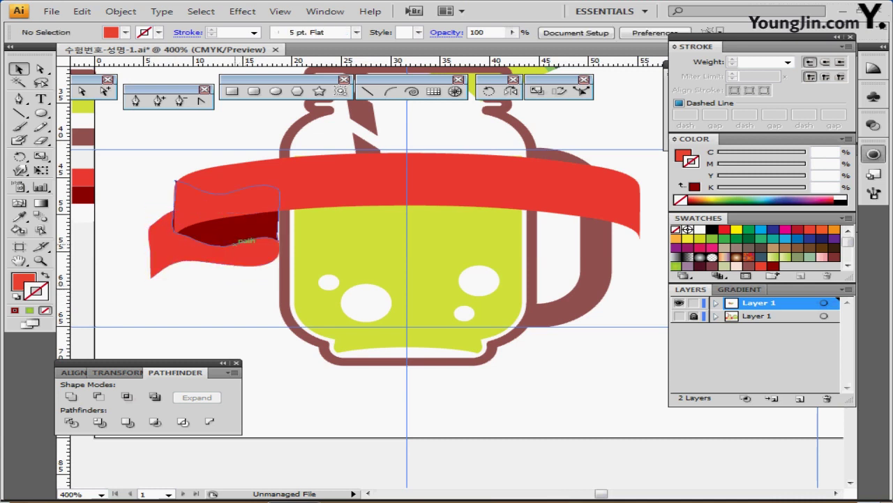
- Narrow the dark red fold slightly from its outer side so it stays within the banner's left end
left_click(187, 225)
left_click_drag(173, 213, 178, 211)
key("ctrl+shift+a")
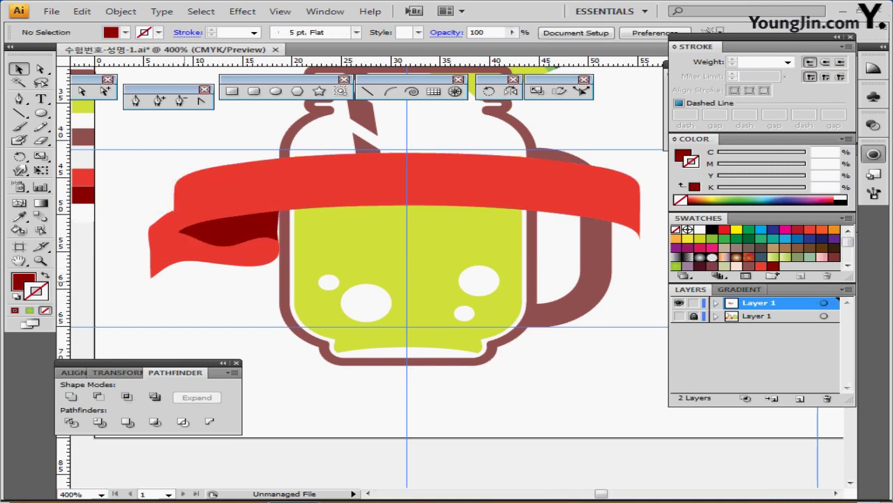
- Start a dark red Pen path at the bottom outer corner of the lower red fold
left_click(234, 244)
left_click(195, 286)
left_click(136, 100)
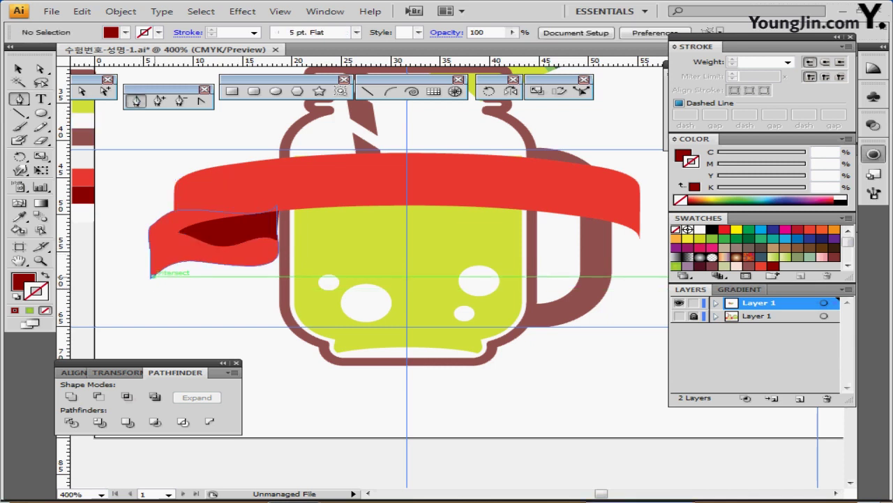
left_click(153, 276)
left_click_drag(193, 293, 225, 299)
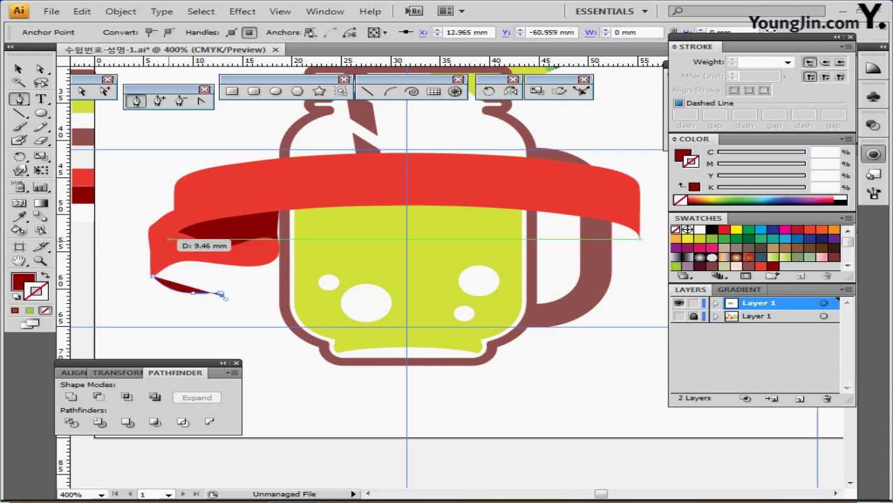
left_click_drag(175, 247, 138, 235)
key("ctrl+z")
key("ctrl+z")
key("ctrl+z")
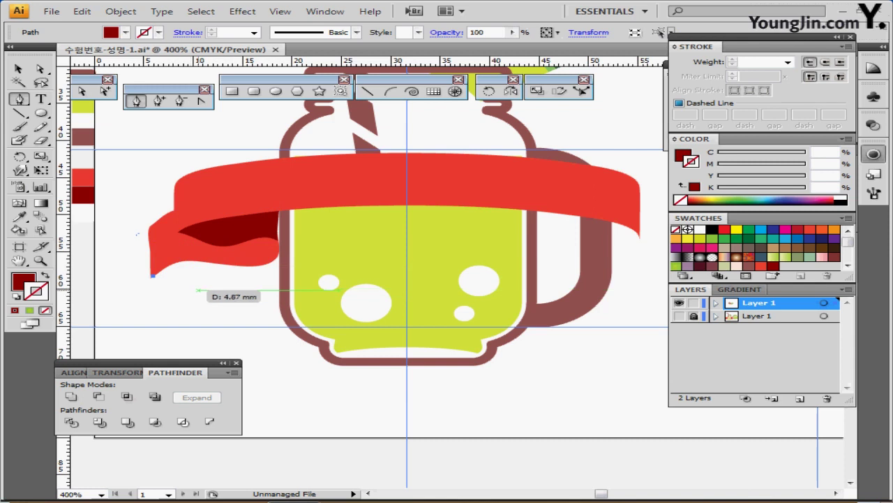
- Draw a closed, curved dark red ribbon tail below the lower red fold and send it to the back
left_click_drag(196, 287, 213, 286)
left_click(228, 299)
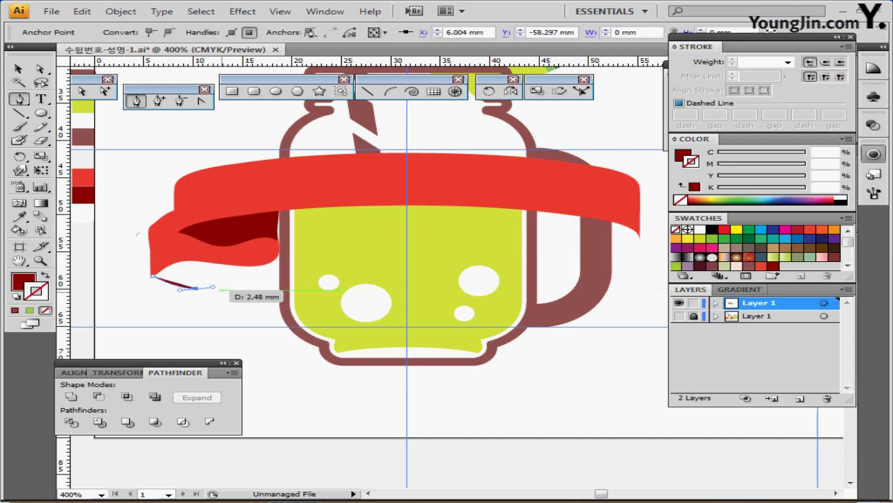
left_click(229, 298)
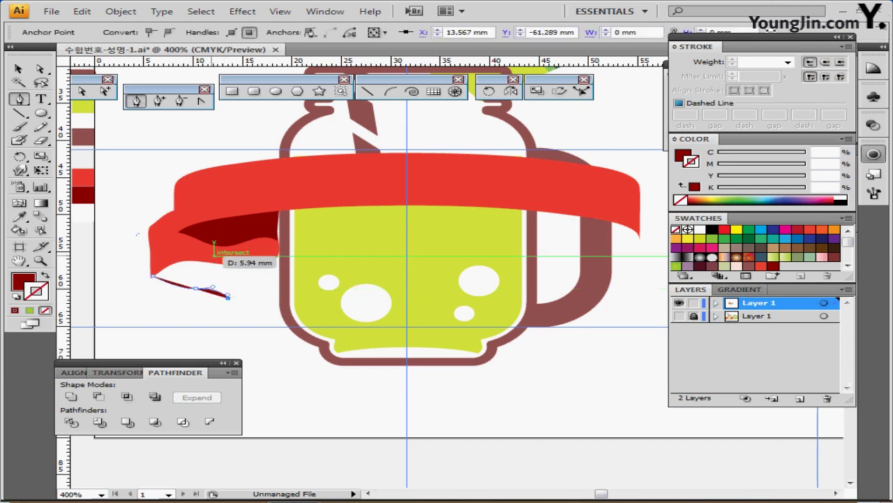
left_click_drag(190, 254, 148, 244)
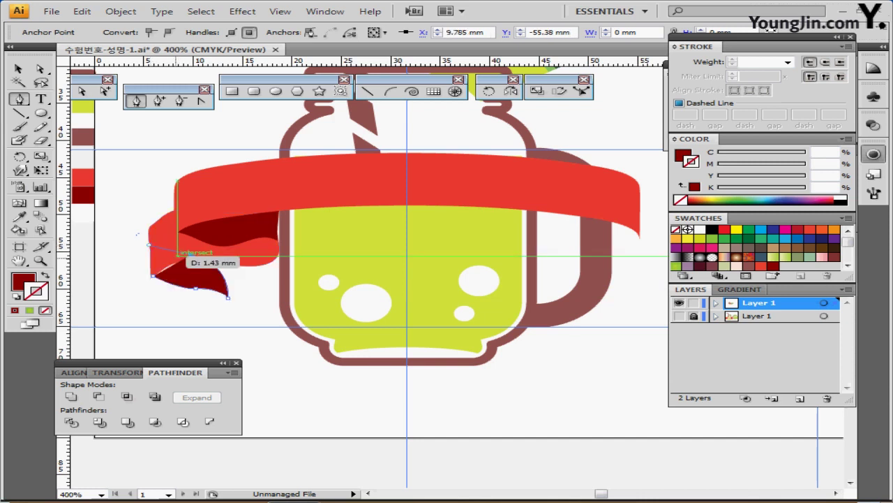
left_click(153, 277)
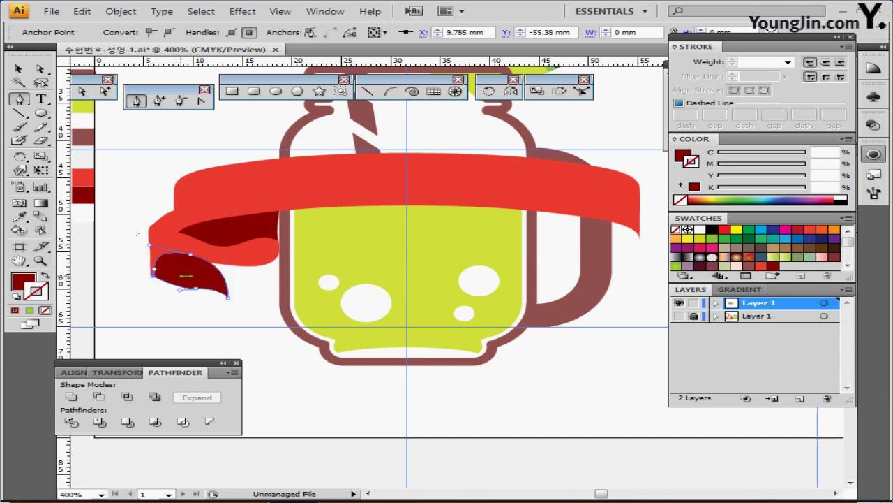
key("ctrl+shift+bracketleft")
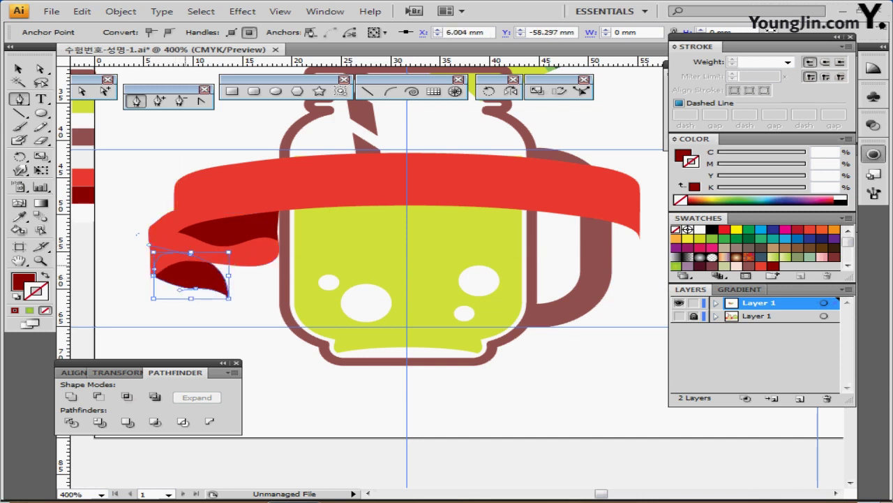
left_click(185, 321, "ctrl")
- Reflect a copy of the left folds and dark tail across a vertical axis on the mug's centre guide
left_click(276, 288, "ctrl+alt")
left_click(275, 288, "ctrl+alt")
left_click_drag(455, 279, 168, 287)
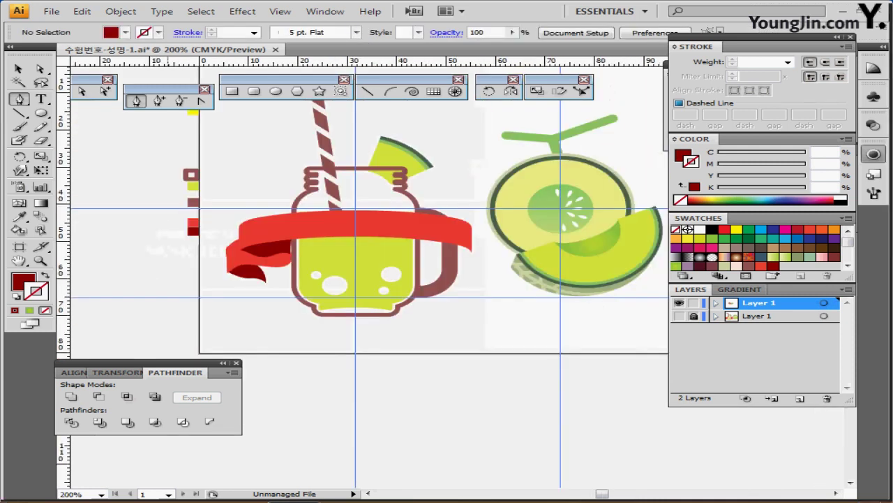
left_click_drag(249, 279, 222, 225)
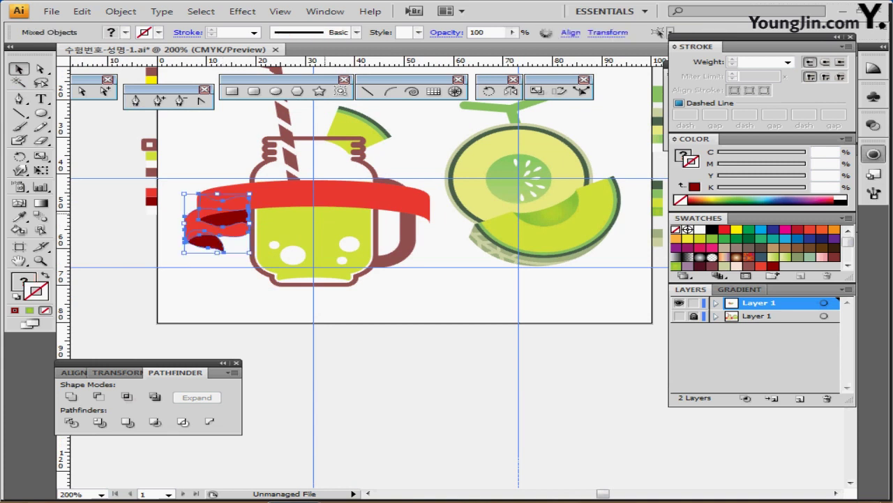
left_click_drag(309, 196, 288, 207)
left_click(511, 91)
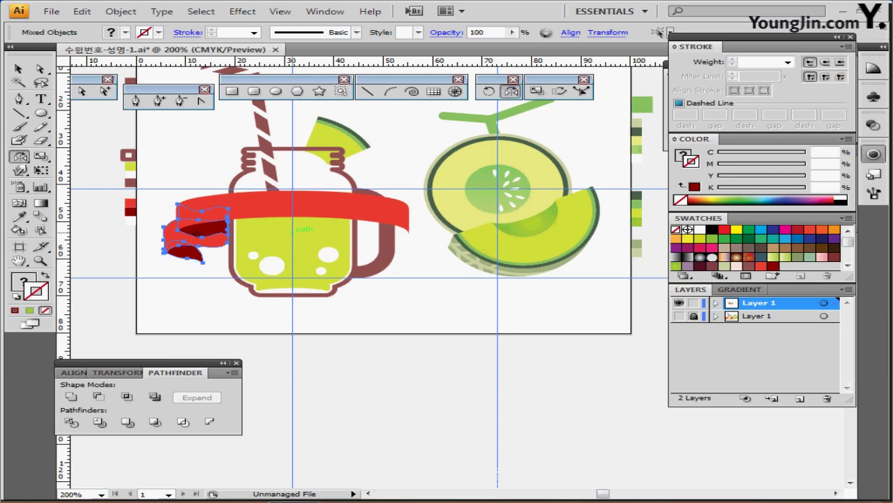
left_click(293, 232, "alt")
left_click_drag(391, 186, 447, 218)
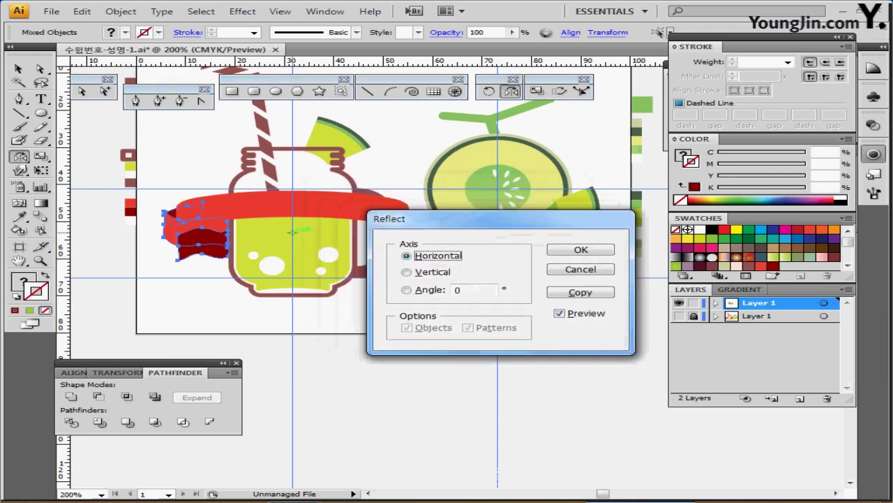
left_click(407, 272)
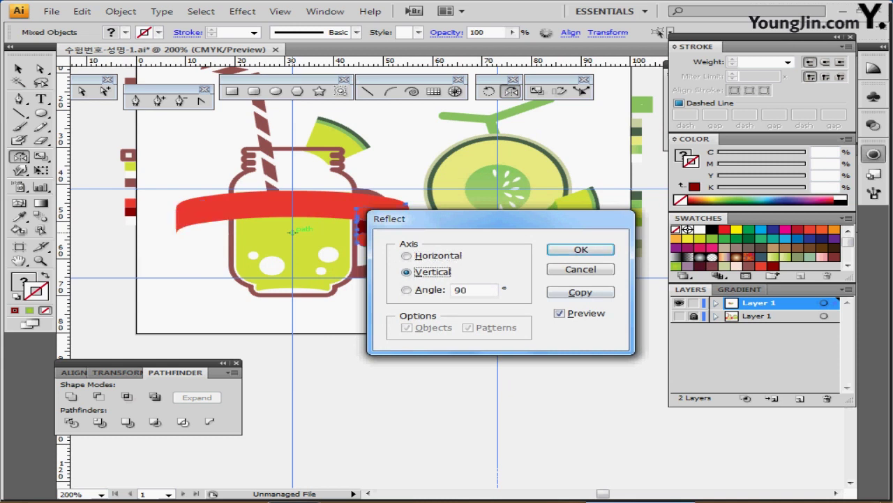
key("alt+c")
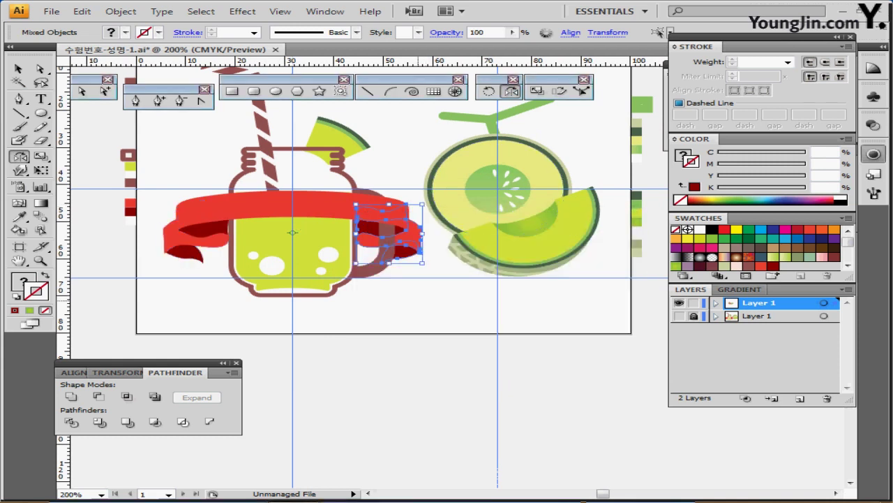
key("ctrl+plus")
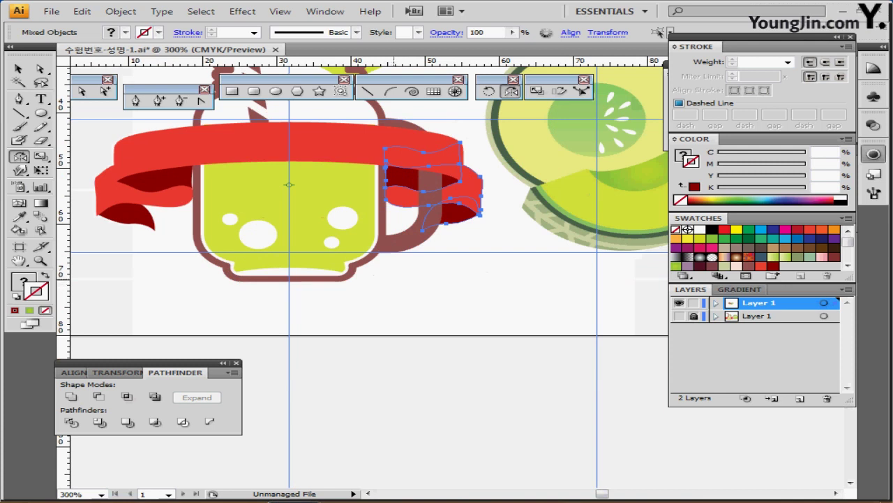
key("ctrl+shift+a")
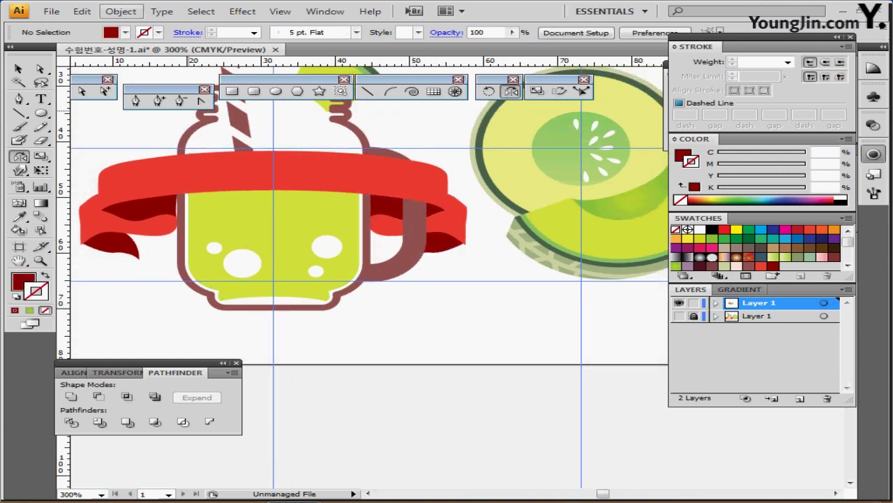
- Unlock all locked mug artwork and clear the resulting selection
left_click(121, 11)
left_click(154, 104)
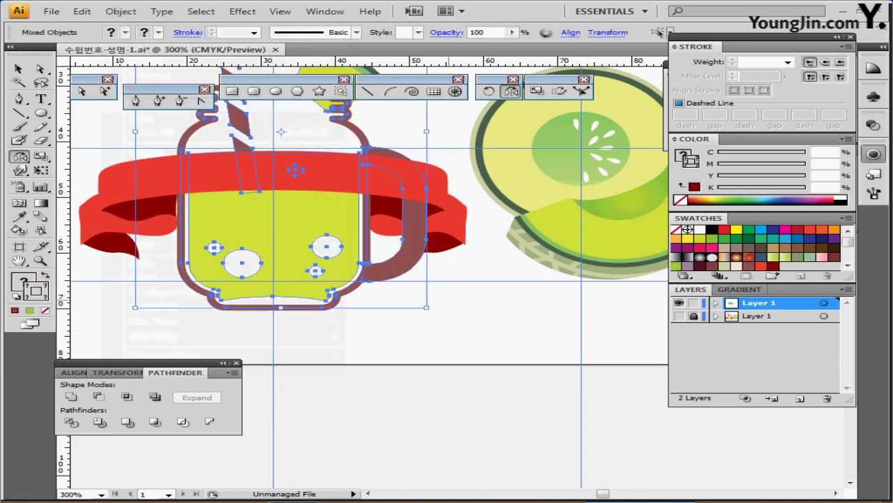
key("ctrl+shift+a")
- Send the brown mug handle behind the mirrored ribbon folds, save the document and deselect everything
left_click(395, 215)
key("ctrl+bracketleft")
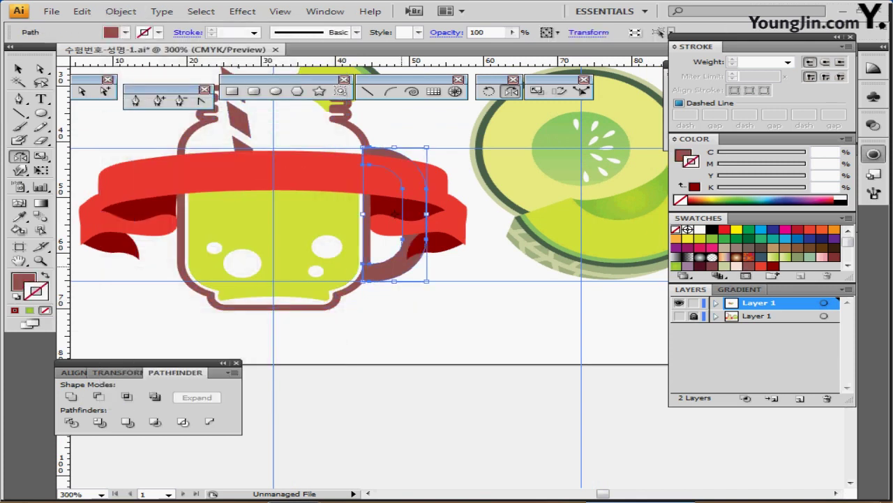
left_click(328, 296, "shift")
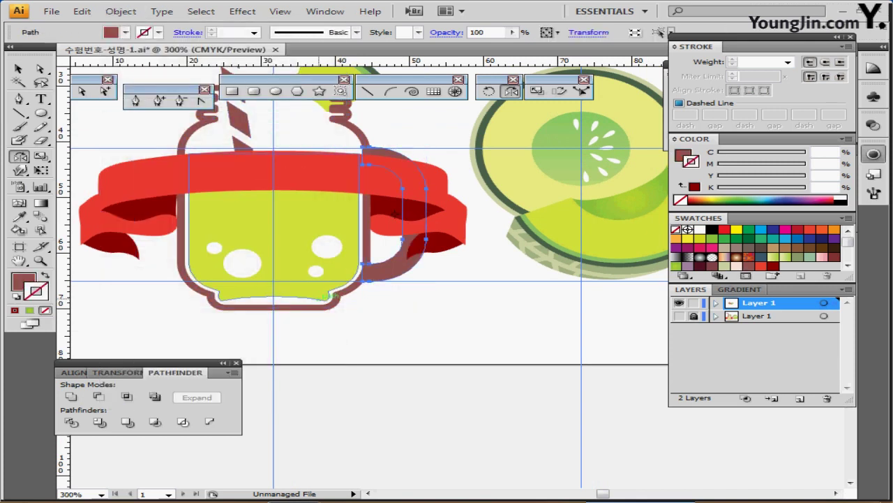
left_click(395, 214)
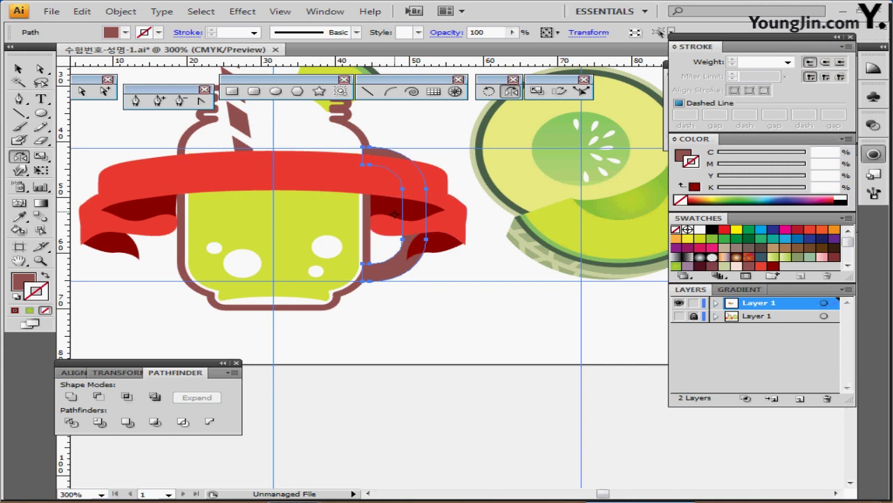
key("ctrl+s")
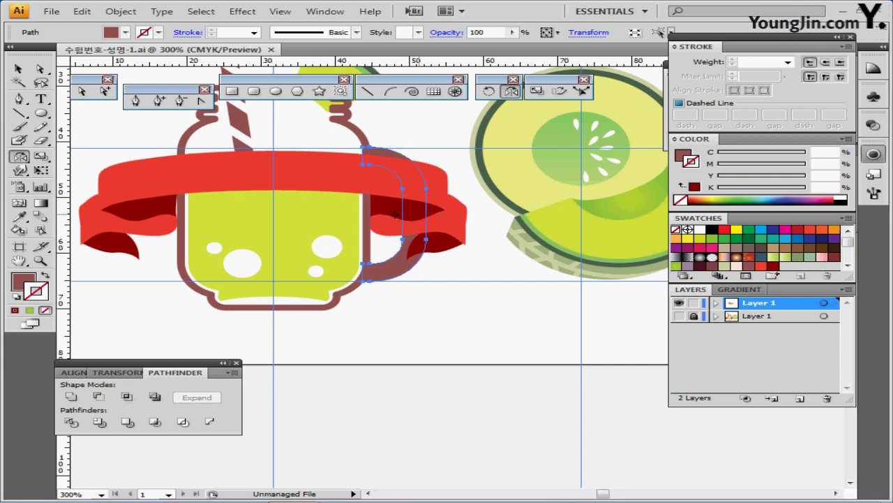
left_click(436, 307, "ctrl")
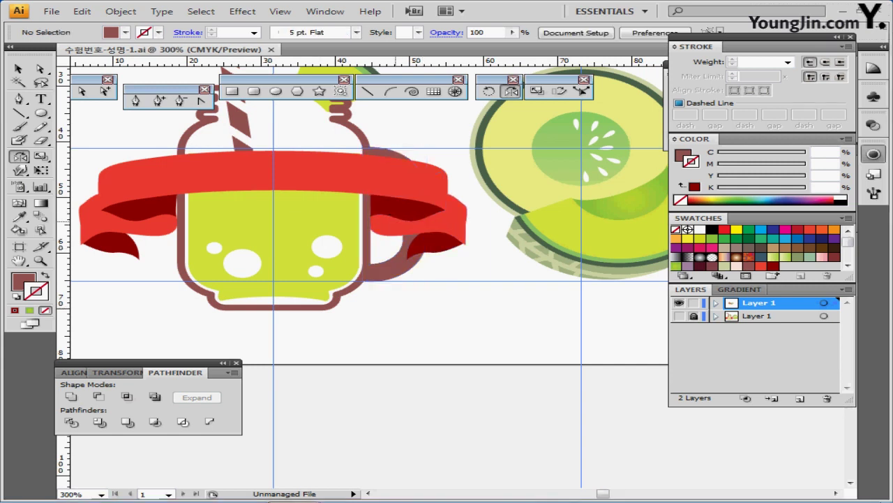
- Select all the pieces of the red ribbon and move them slightly down the mug
key("ctrl+minus")
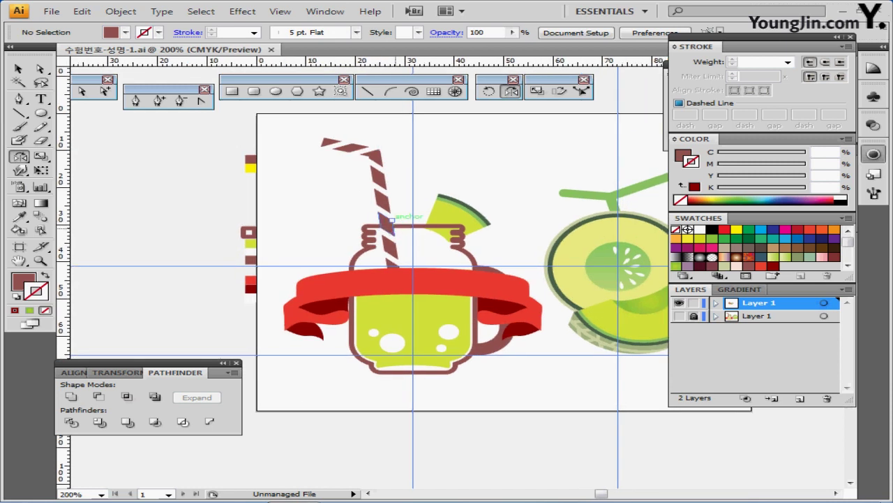
key("ctrl+plus")
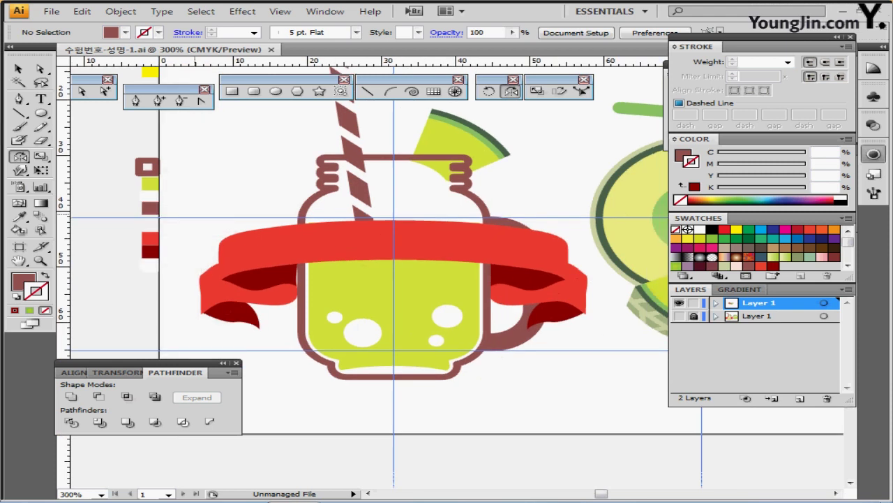
left_click(562, 245, "ctrl")
left_click(567, 289, "ctrl+shift")
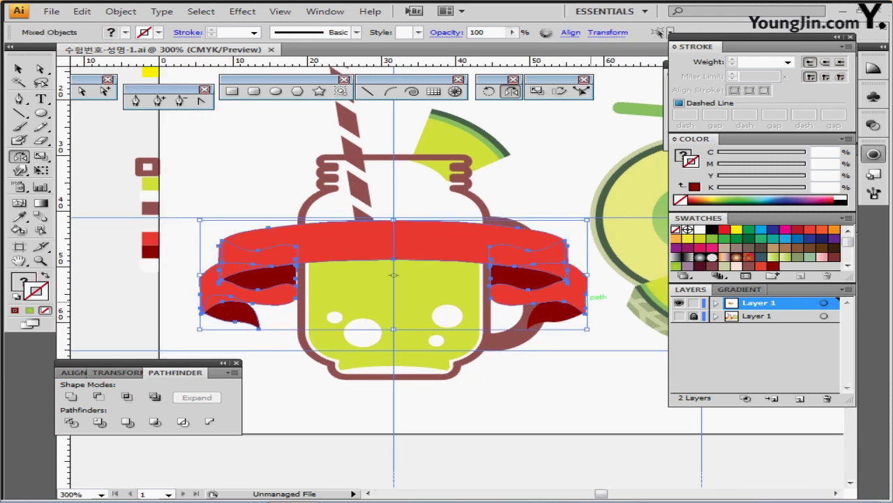
left_click_drag(541, 254, 541, 263)
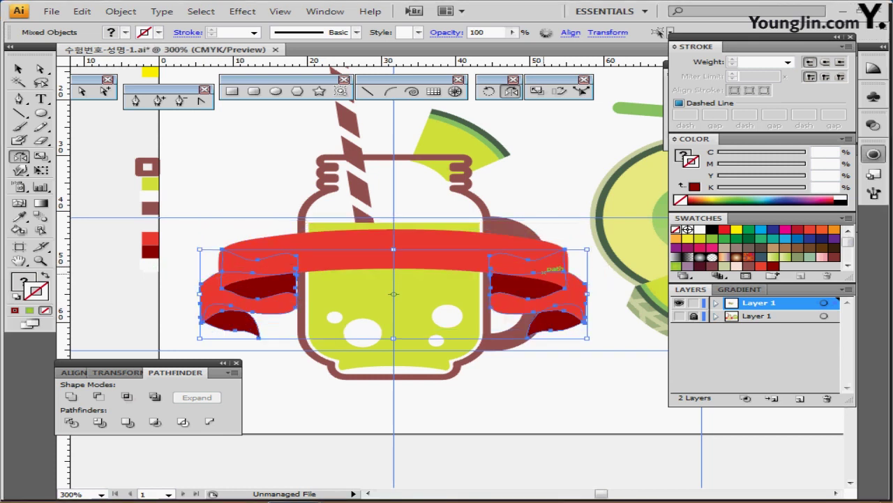
left_click_drag(544, 271, 544, 278)
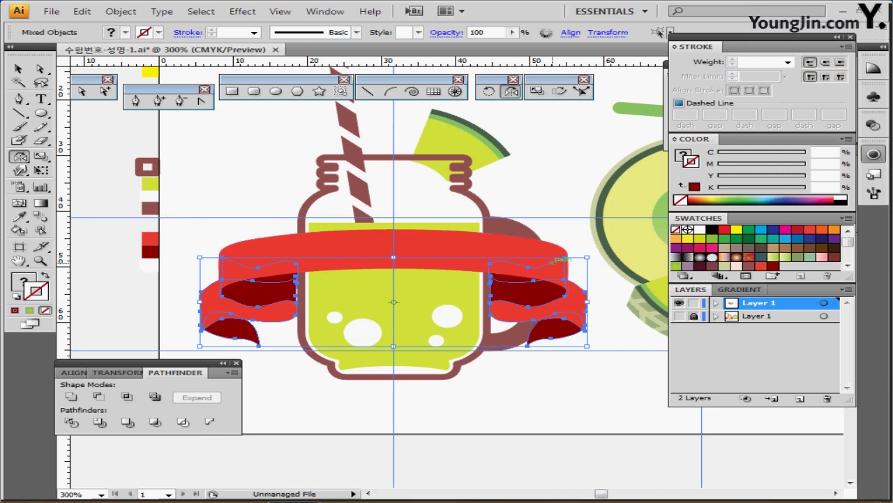
key("ctrl+z")
key("ctrl+z")
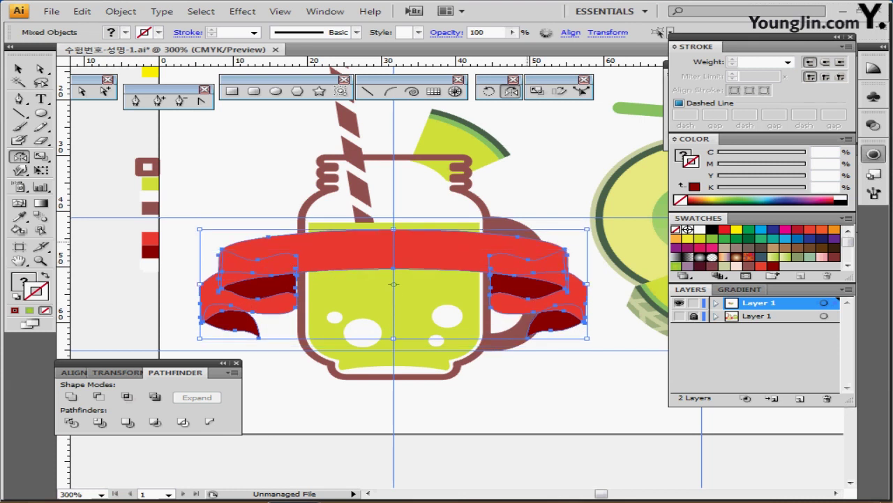
- Nudge the whole red ribbon further down so it crosses the mug below the drink's surface, and deselect it
key("Down")
key("Down")
key("Down")
key("Down")
key("Down")
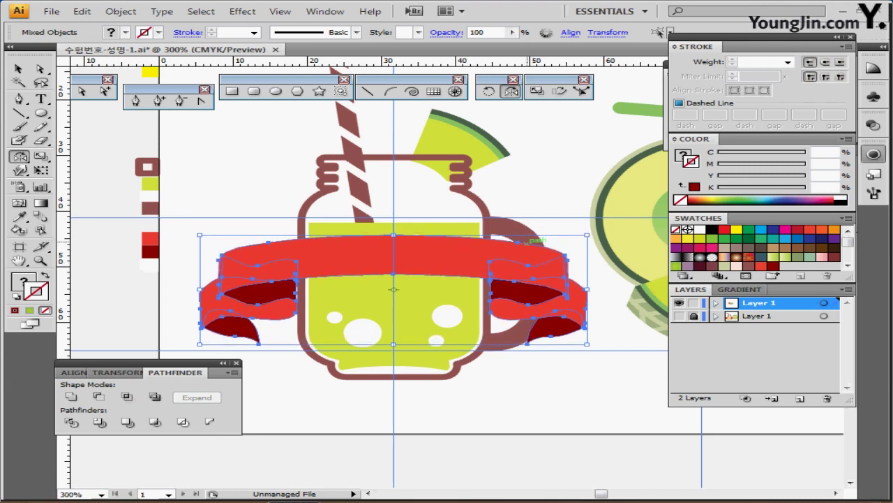
key("Down")
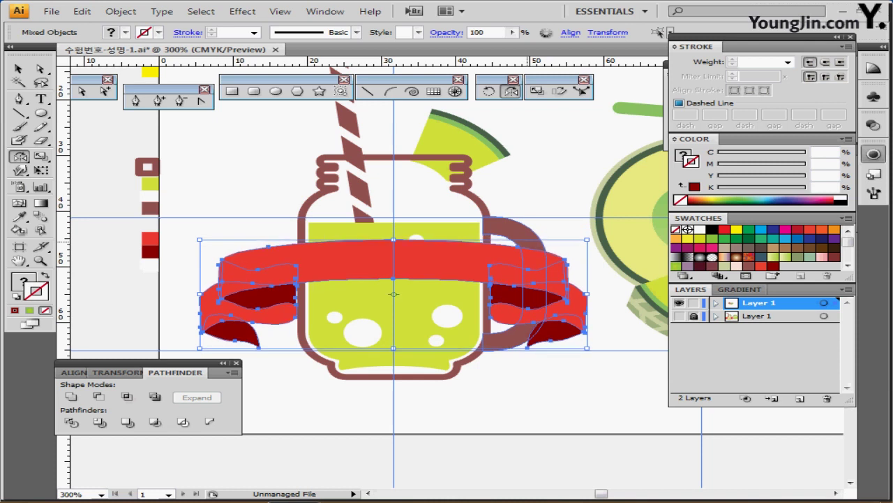
left_click(250, 155, "ctrl")
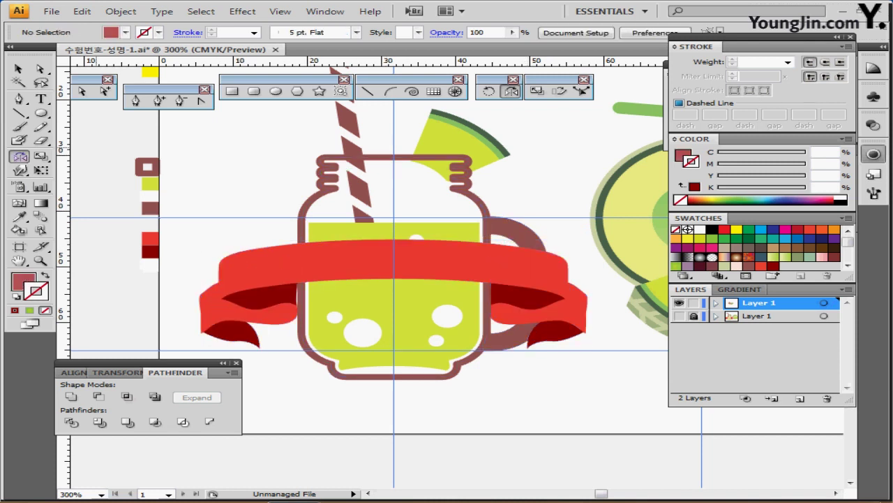
- Draw an open arched Pen path with no fill and a 1 pt black stroke along the middle of the red band, following its curve
left_click(135, 100)
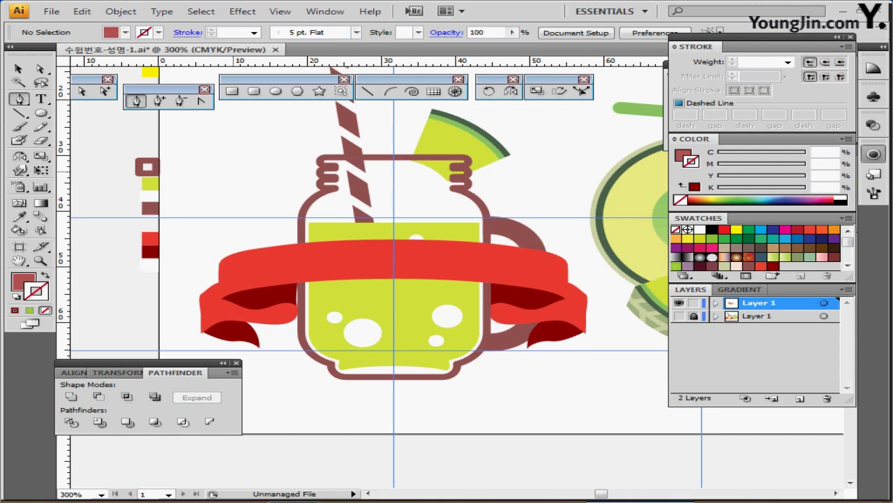
key("l")
key("x")
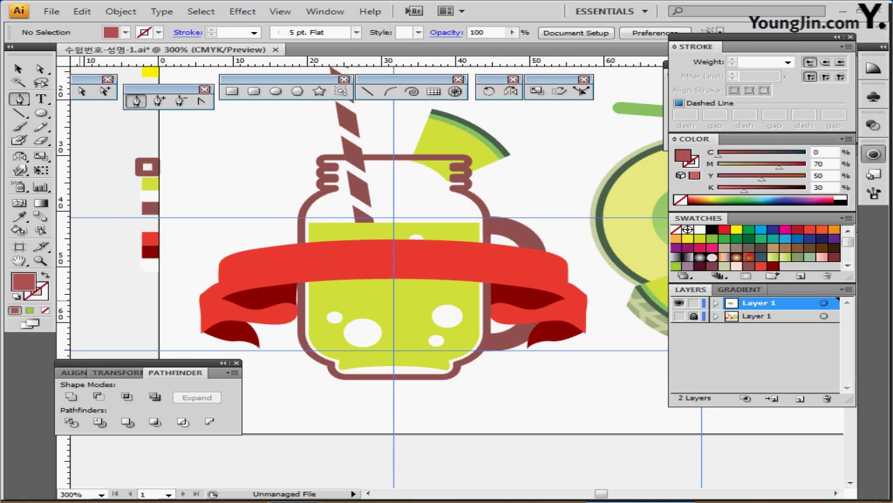
key("shift+x")
key("x")
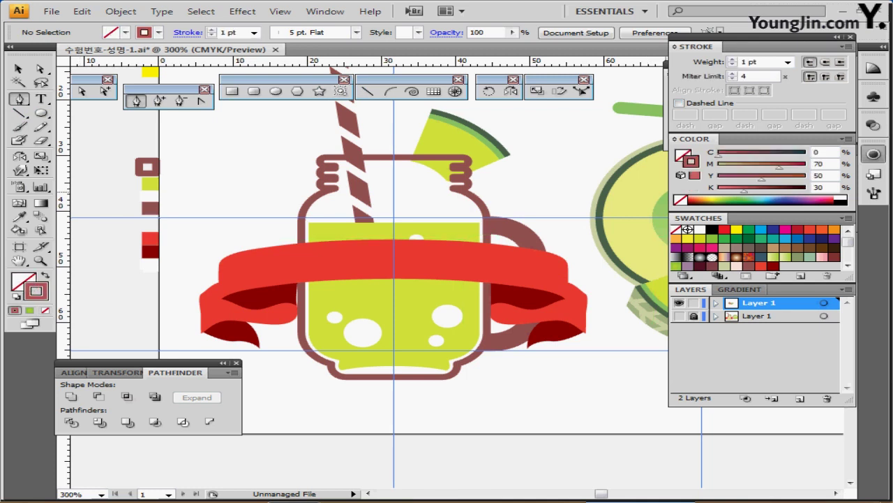
left_click(712, 229)
scroll(370, 282, "up", 1)
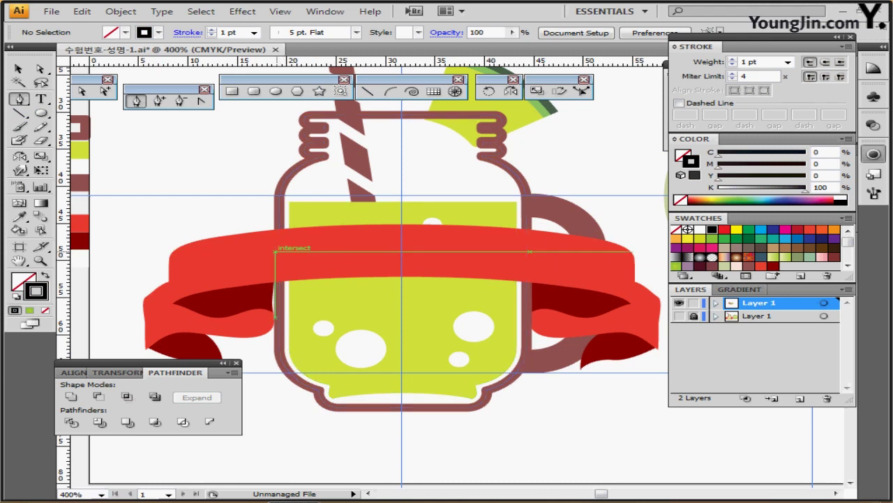
left_click(285, 249)
left_click_drag(400, 240, 491, 240)
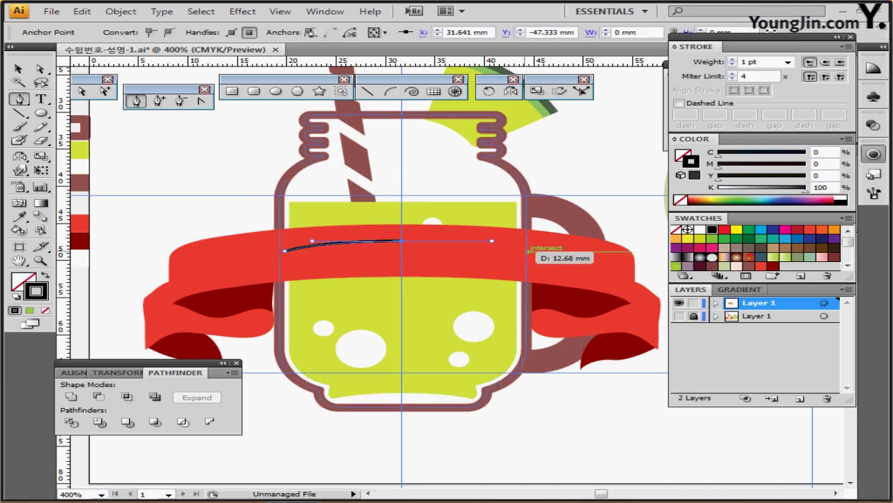
left_click(515, 247)
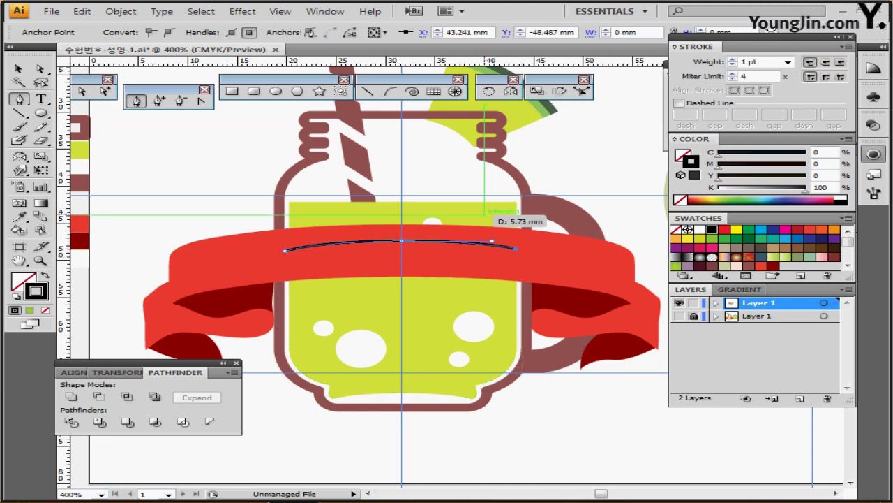
left_click_drag(414, 240, 413, 248)
left_click(633, 288, "ctrl+alt")
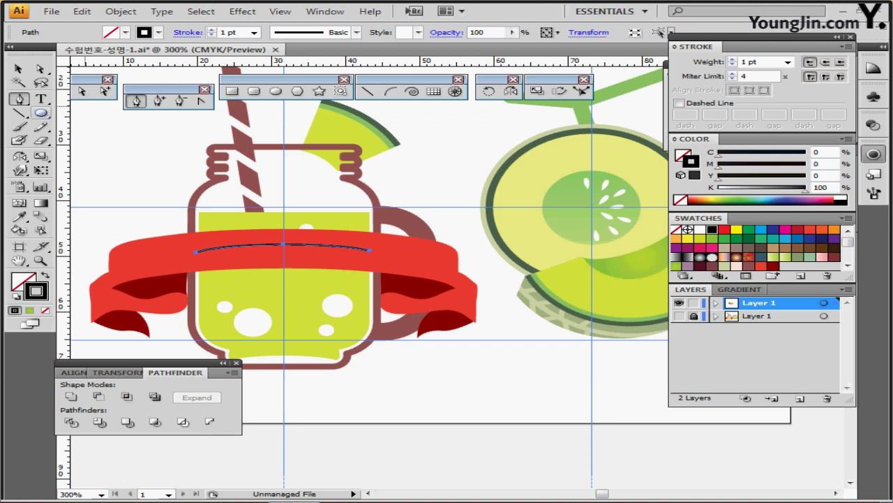
- Start type on a path along the arch on the red band and centre its paragraph alignment
left_click(40, 100)
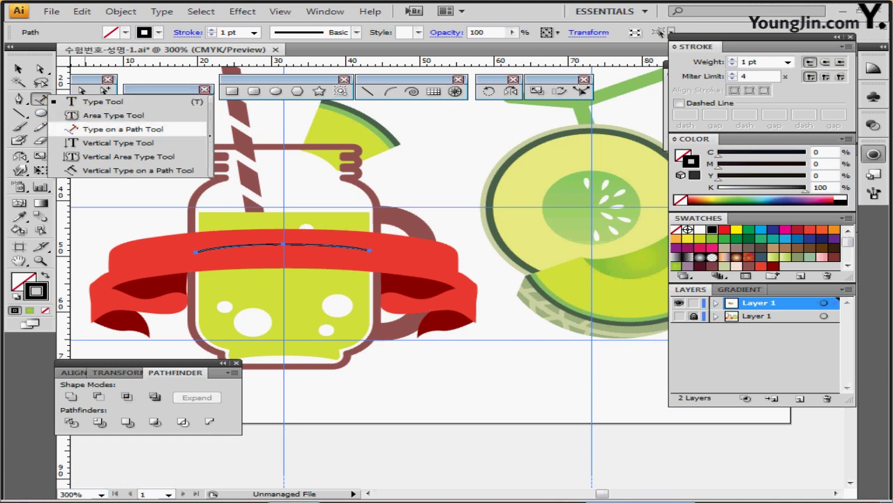
left_click(115, 129)
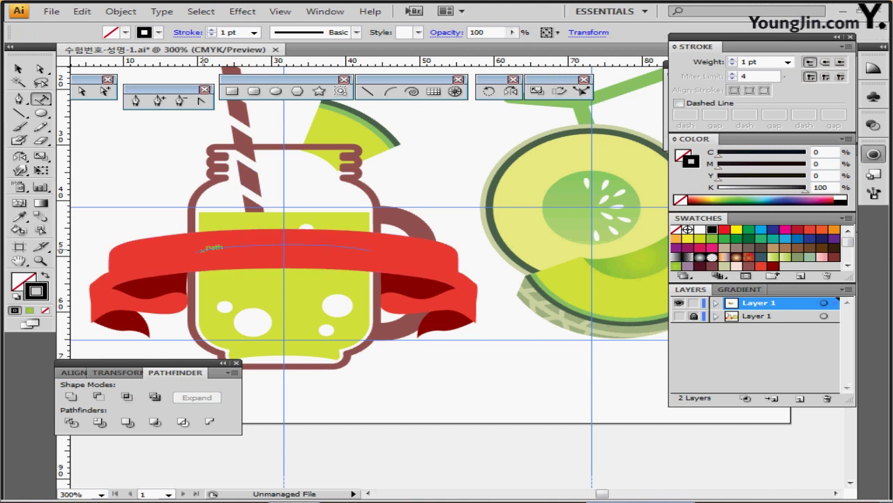
left_click(202, 248)
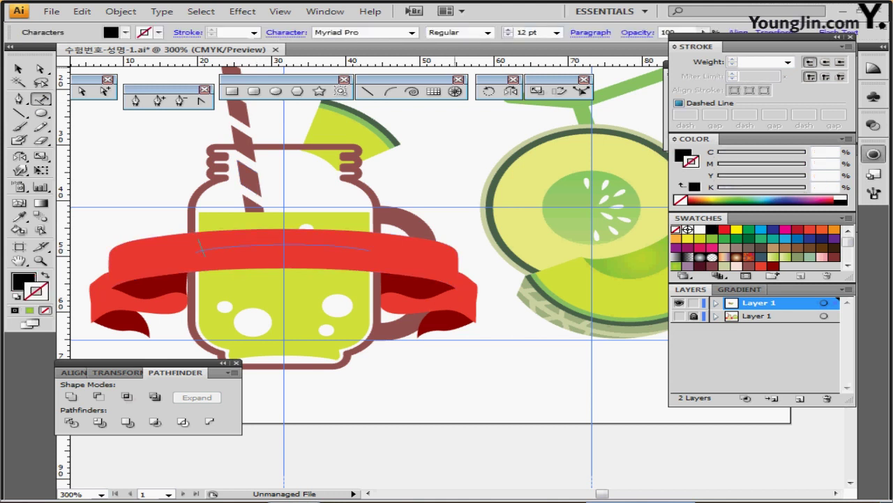
left_click(591, 33)
left_click(458, 48)
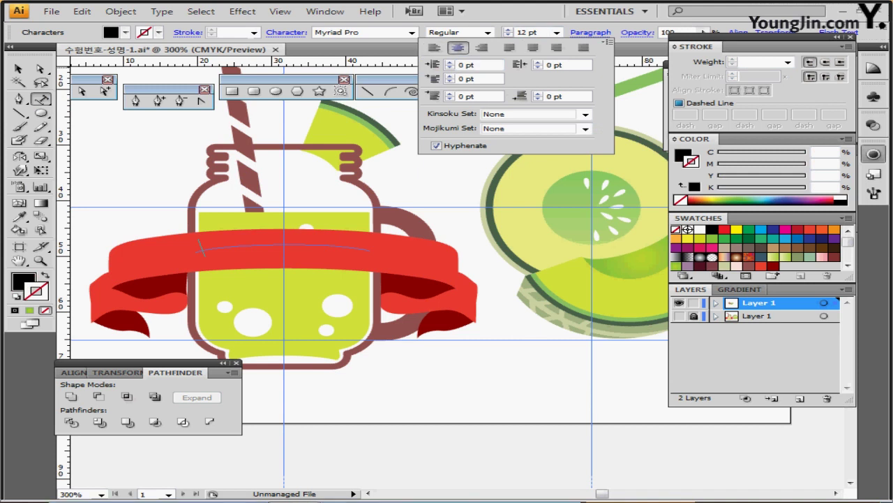
left_click(497, 300)
- Set the fill of the type on the arched path to white
key("ctrl+minus")
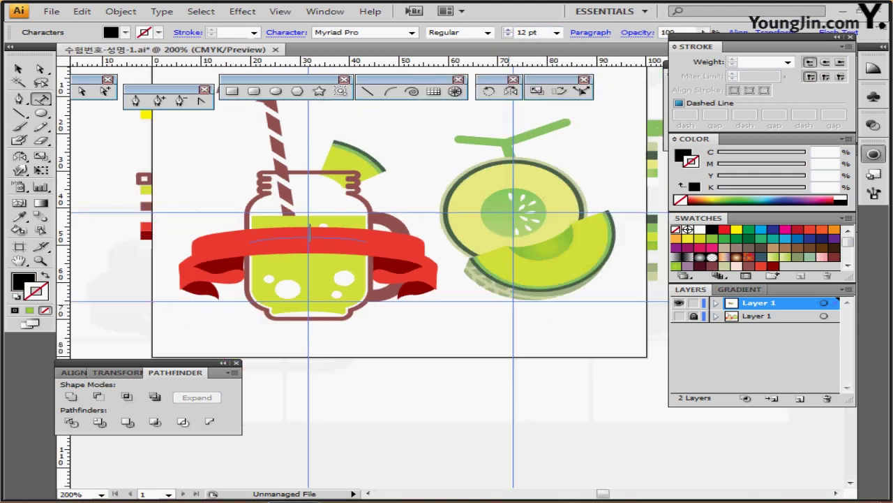
key("ctrl+plus")
key("ctrl+plus")
left_click_drag(498, 291, 437, 283)
left_click_drag(656, 279, 443, 256)
scroll(363, 279, "right", 2)
left_click(683, 155)
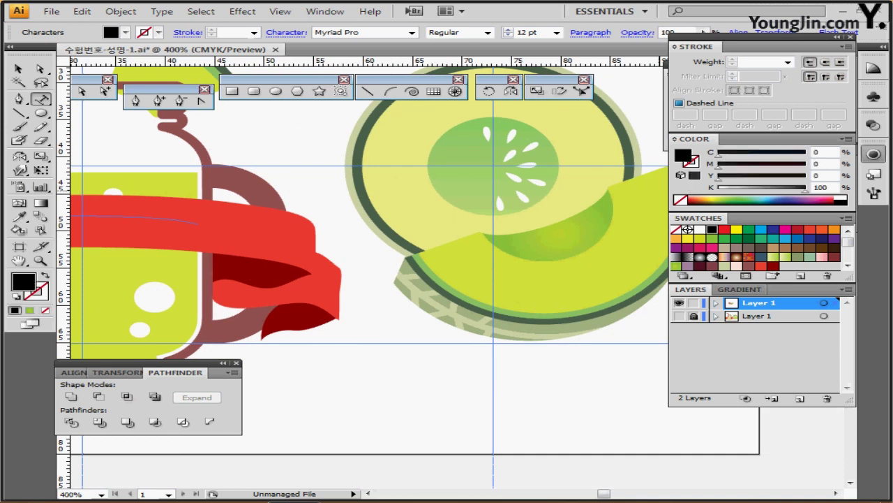
left_click(700, 230)
- Cut the upper white text line on the pasteboard beside the artboard
key("ctrl+minus")
key("ctrl+minus")
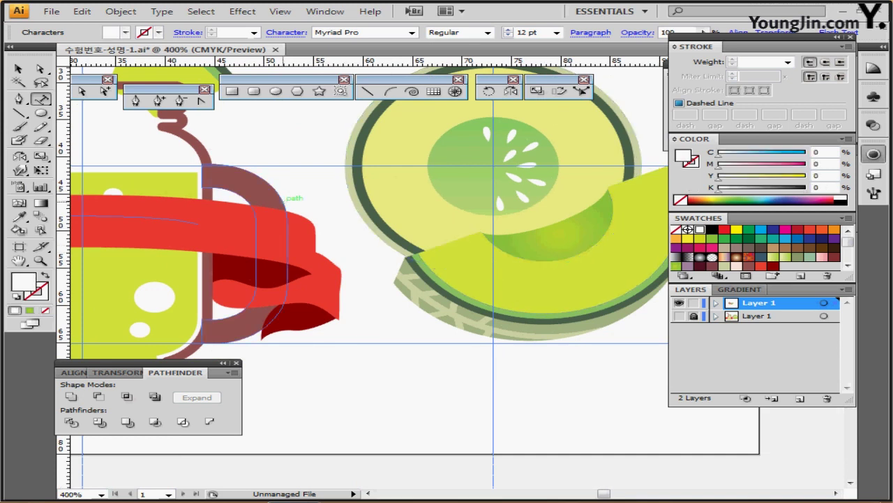
left_click(425, 299, "ctrl+alt")
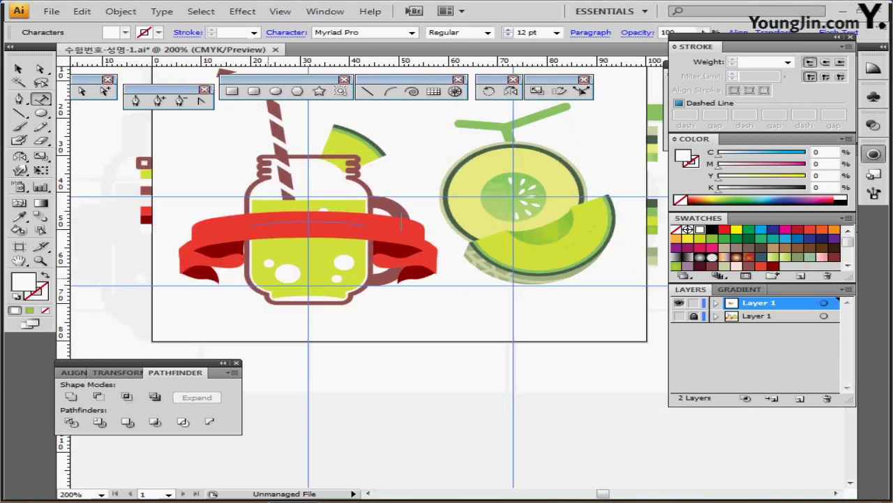
left_click_drag(265, 300, 621, 279)
left_click(223, 211)
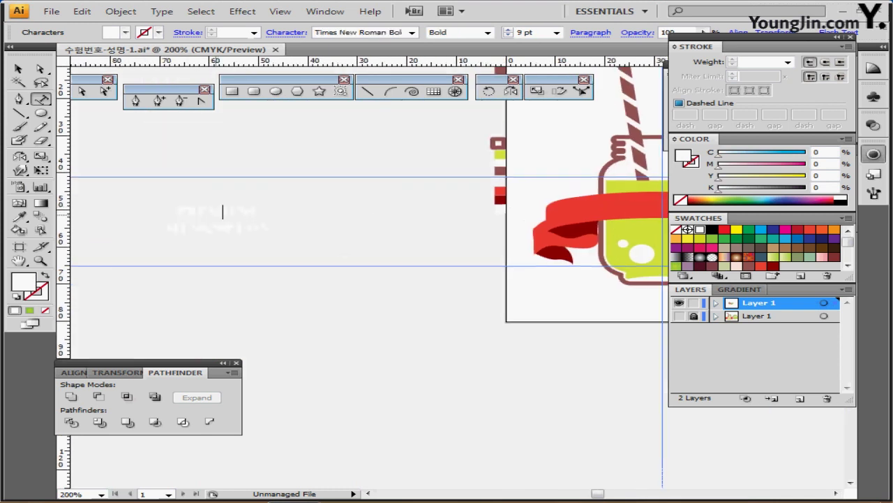
key("Escape")
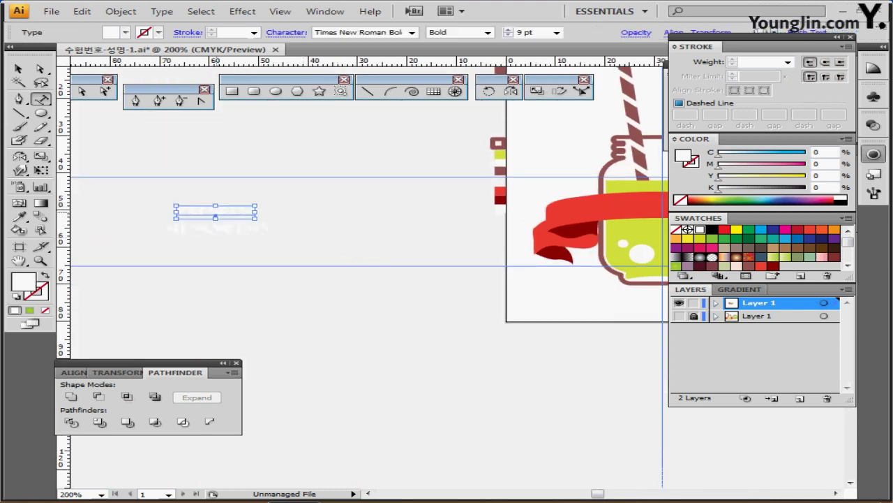
left_click(222, 212)
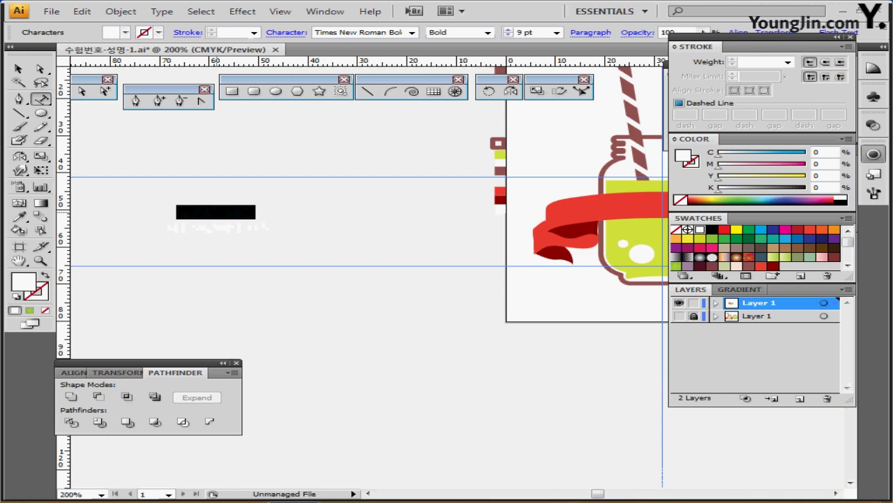
key("ctrl+x")
left_click(382, 212, "ctrl")
- Paste the cut PREMIUM line into the type on the arched path across the red ribbon
scroll(402, 204, "right", 5)
left_click(402, 202)
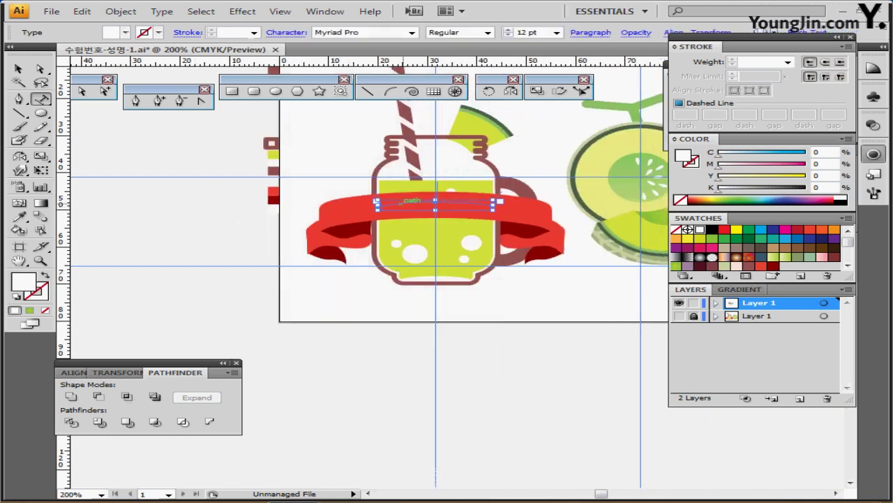
left_click(427, 202)
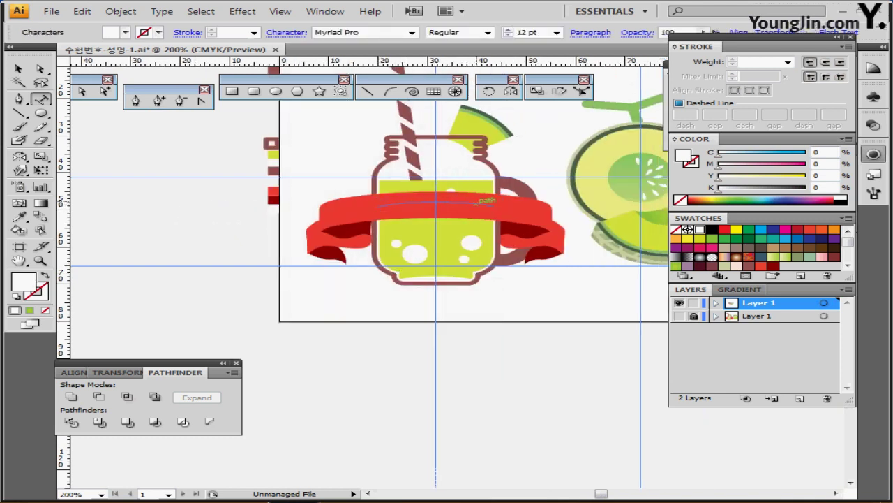
key("ctrl+v")
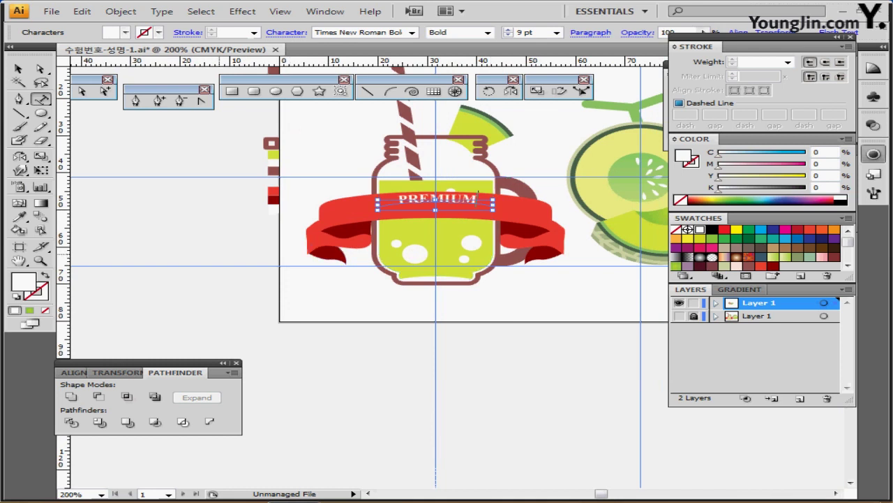
left_click(478, 191, "ctrl")
left_click(214, 226, "ctrl")
- Duplicate the curved PREMIUM text straight down as a second line on the red ribbon
left_click_drag(219, 239, 280, 239)
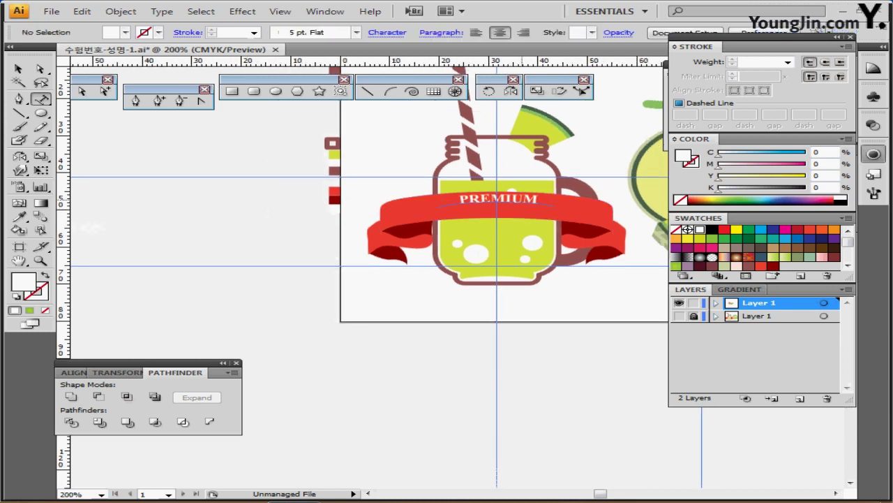
left_click(522, 199, "ctrl")
left_click_drag(525, 189, 525, 204)
key("ctrl+equal")
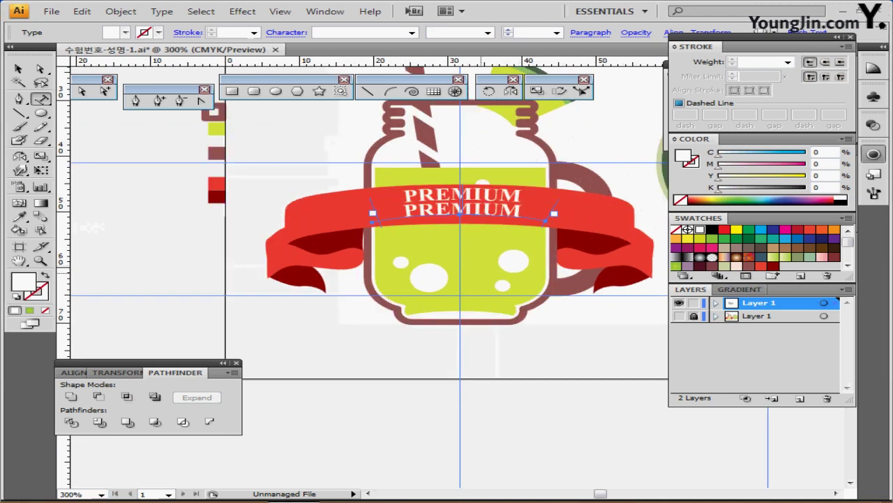
left_click_drag(468, 267, 495, 269)
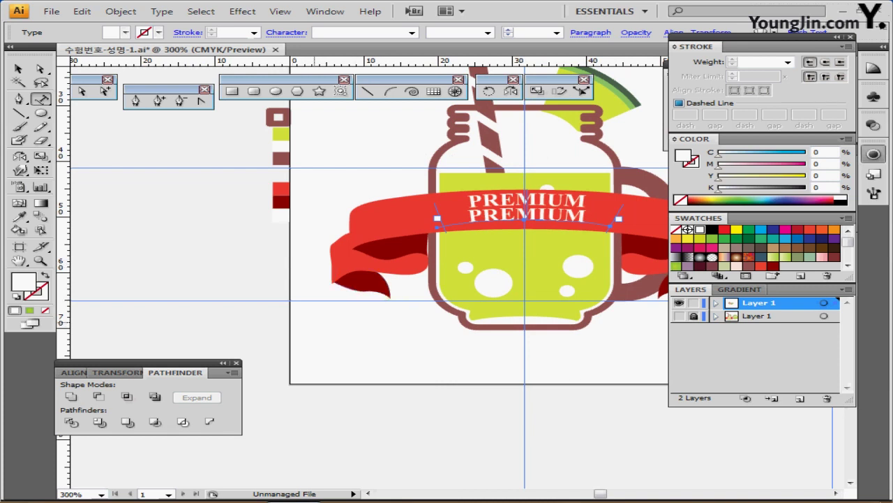
- Cut the white MUSKMELON text line on the pasteboard beside the artboard
scroll(384, 295, "left", 6)
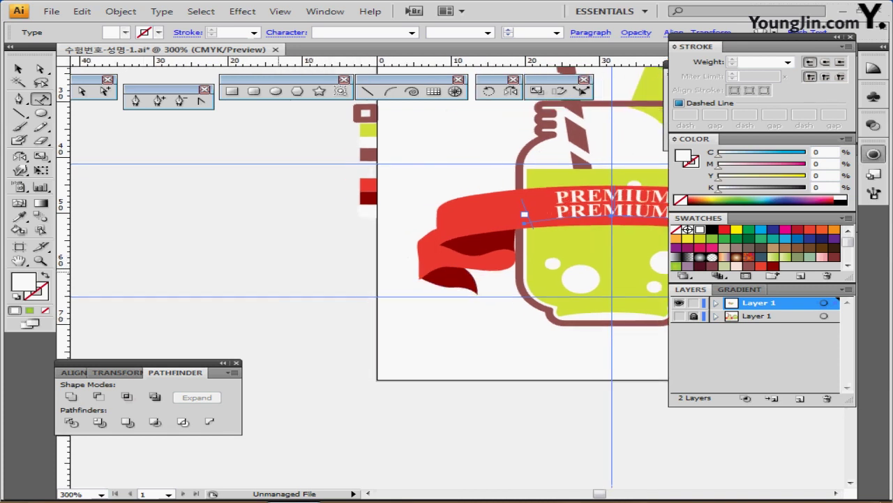
scroll(367, 272, "left", 10)
scroll(208, 275, "left", 4)
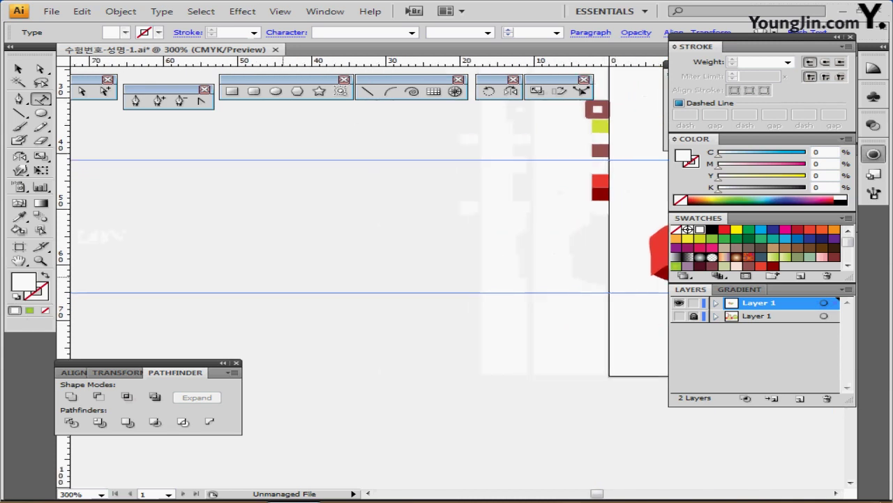
triple_click(179, 236)
key("ctrl+c")
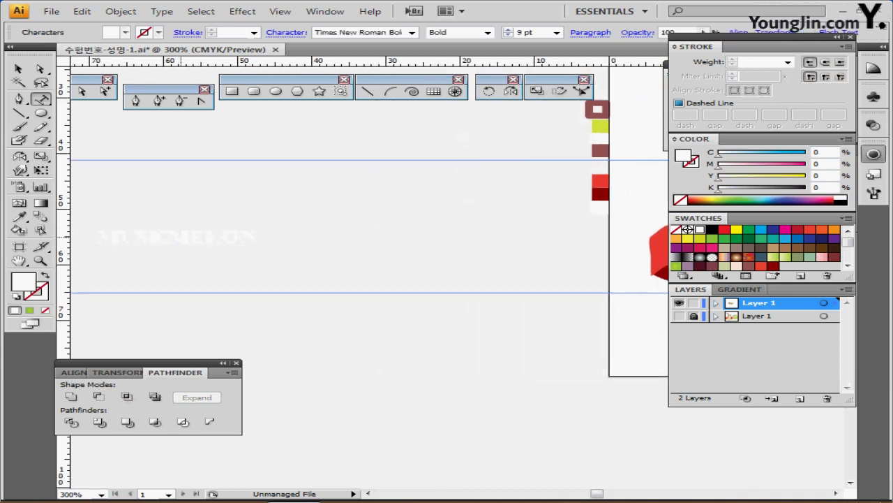
triple_click(180, 236)
key("ctrl+x")
left_click_drag(461, 250, 340, 272)
left_click(339, 272, "ctrl")
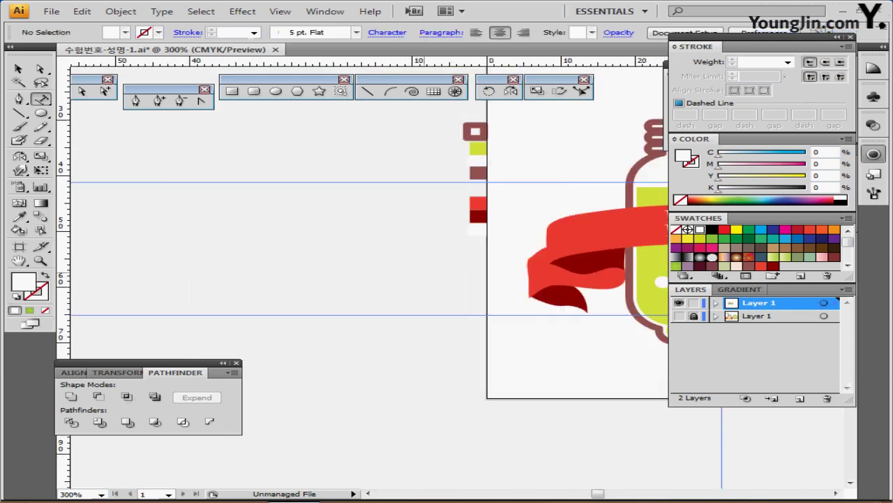
- Try to replace the lower curved PREMIUM text with the cut MUSKMELON line
left_click_drag(649, 284, 273, 272)
triple_click(371, 219)
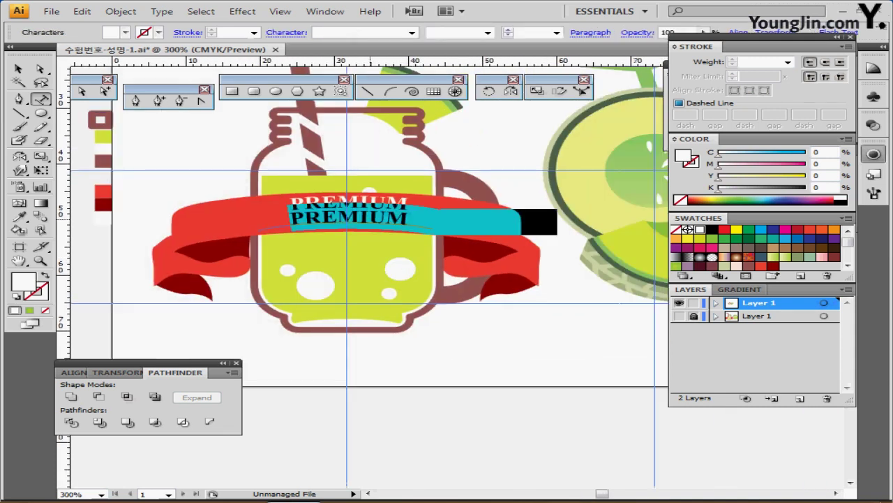
left_click(370, 219)
key("ctrl+v")
key("Escape")
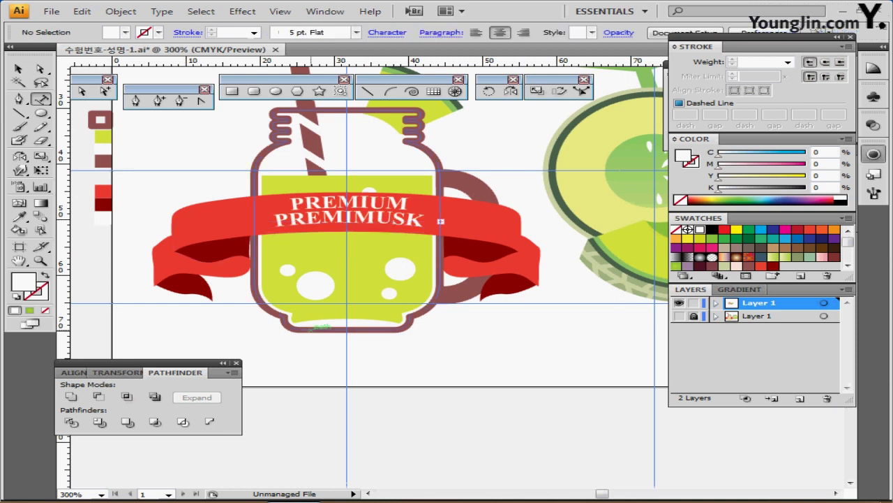
- Nudge the lower and upper curved text paths slightly downward on the ribbon, and deselect them
key("ctrl+equal")
key("ctrl+equal")
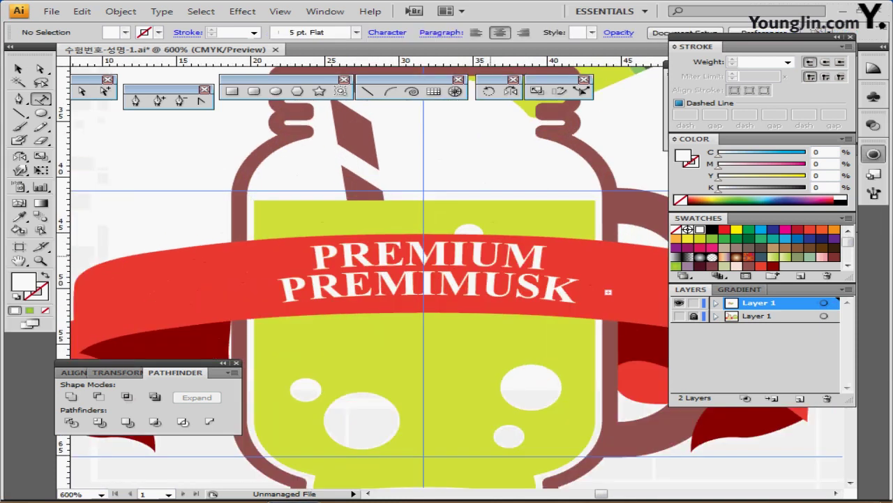
key("a")
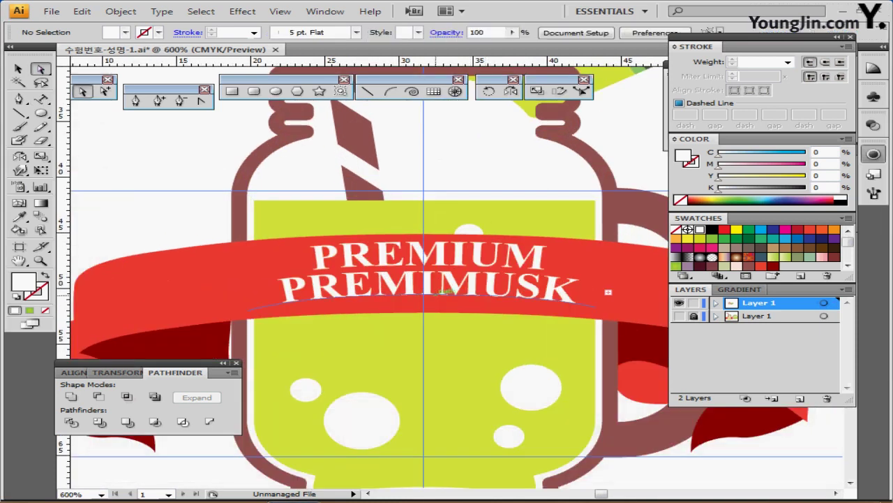
left_click(425, 296)
left_click_drag(424, 296, 427, 300)
left_click(424, 266)
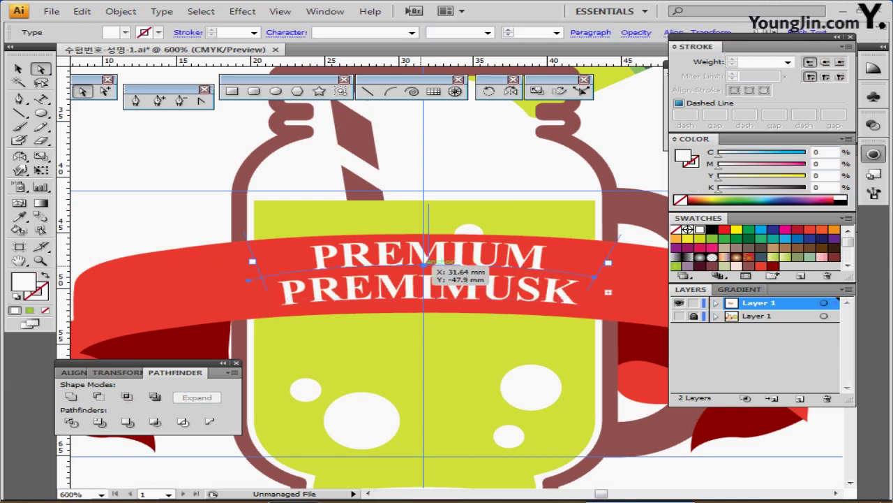
left_click_drag(424, 265, 425, 268)
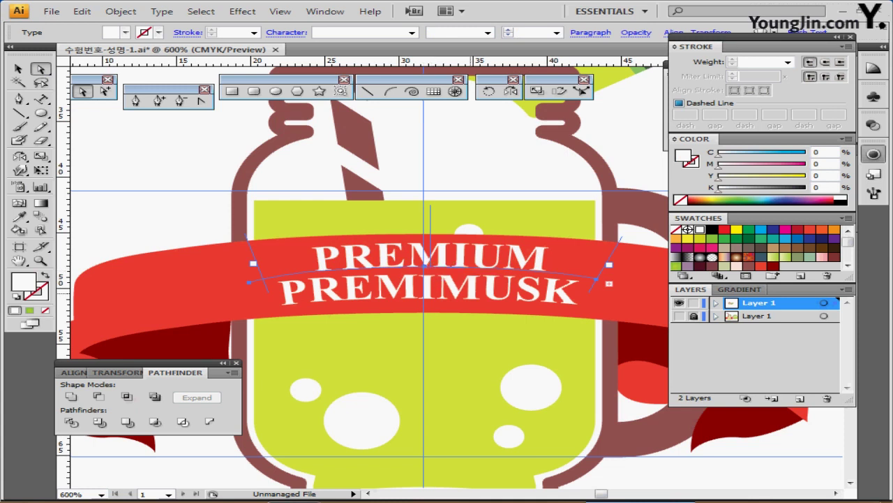
scroll(470, 294, "up", 1)
scroll(470, 294, "down", 1)
scroll(471, 294, "down", 3)
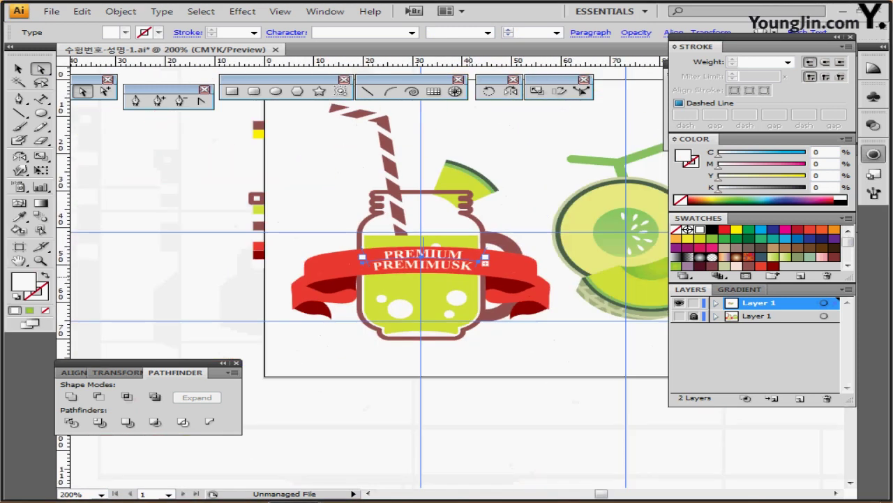
left_click_drag(491, 327, 374, 329)
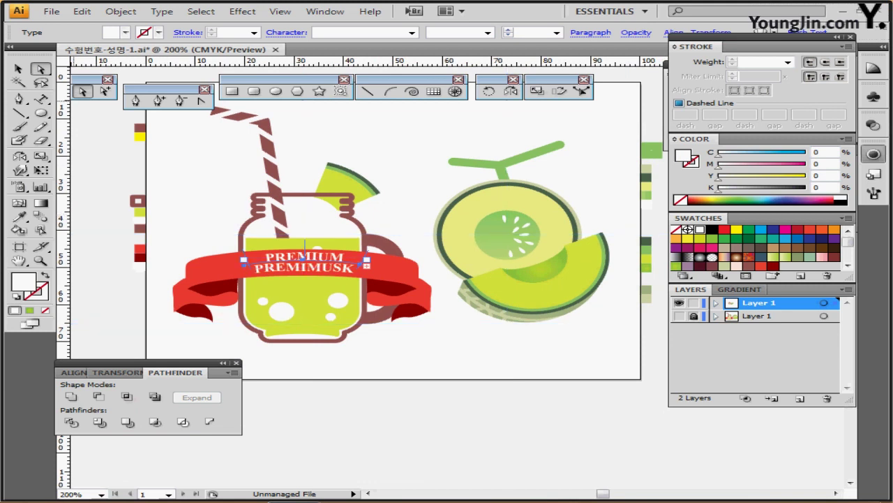
key("ctrl+shift+a")
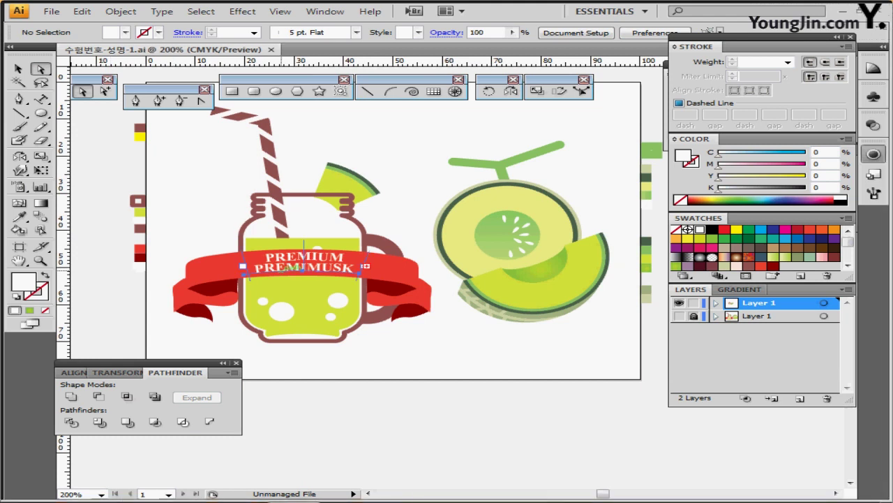
key("ctrl+z")
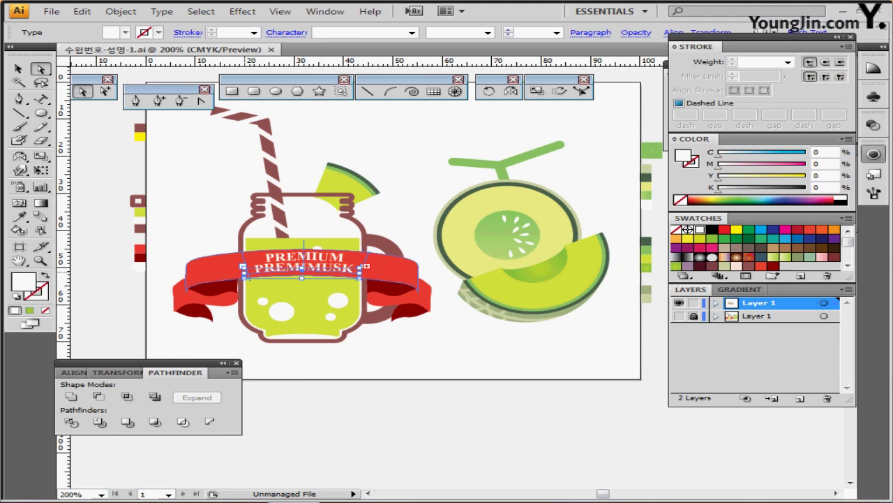
left_click_drag(302, 269, 303, 267)
key("ctrl+z")
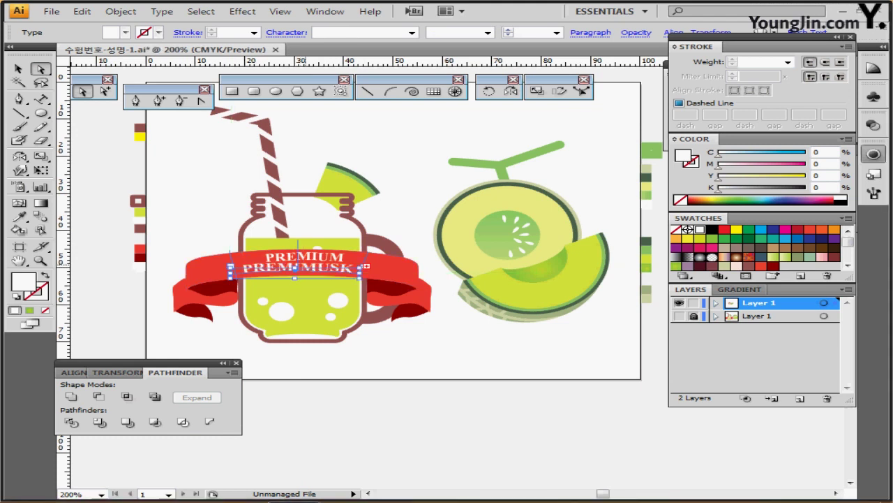
key("ctrl+z")
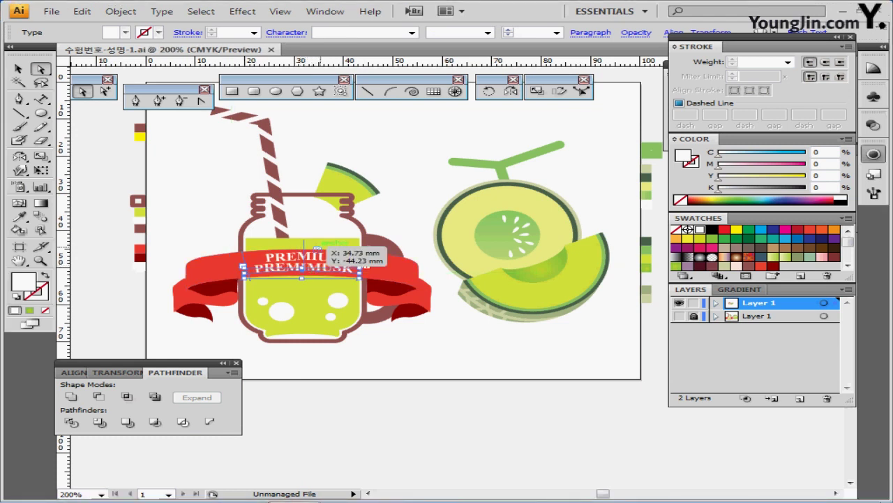
- Extend the right end anchor of the lower type path outward along the ribbon to make room for more letters
key("t")
double_click(328, 266)
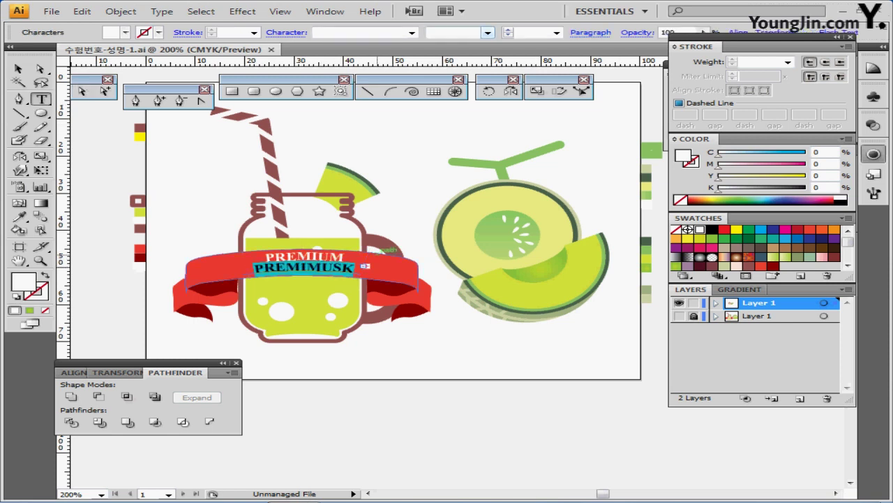
key("ctrl+plus")
key("ctrl+plus")
key("ctrl+plus")
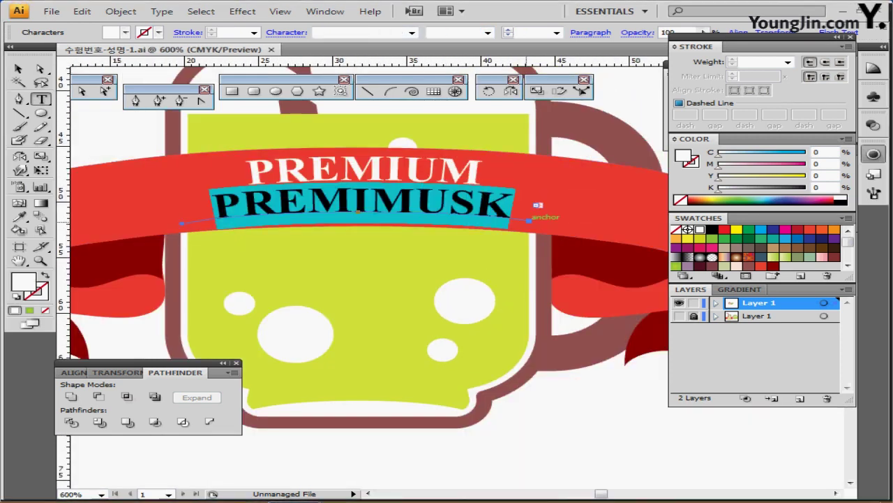
left_click(529, 221, "ctrl")
left_click_drag(539, 205, 573, 224)
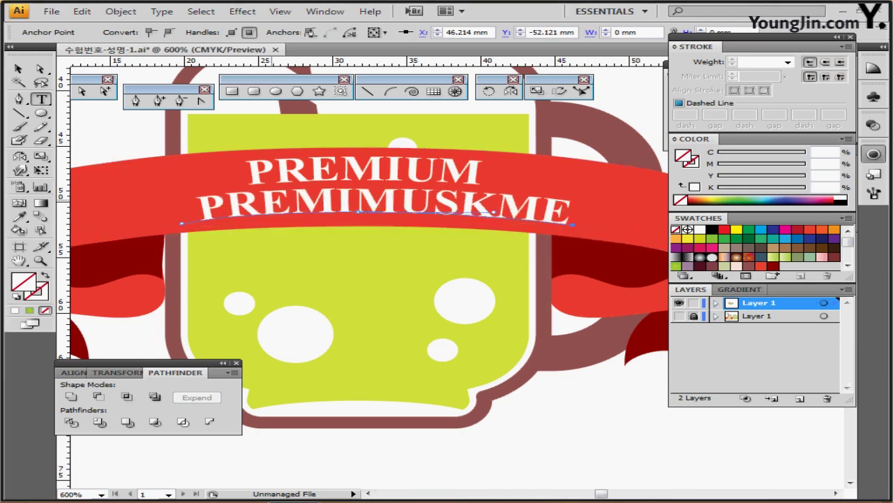
- Replace all the text on the lower arched path with the copied MUSKMELON line
left_click(224, 208)
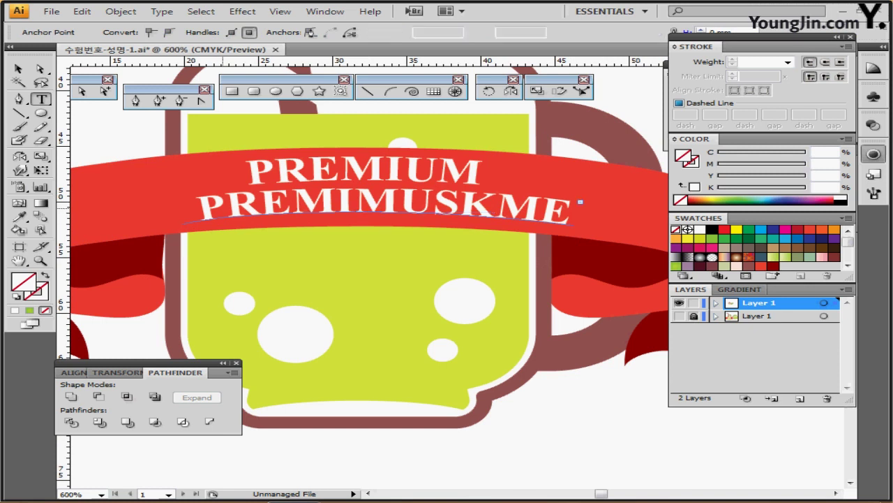
key("ctrl+a")
key("ctrl+v")
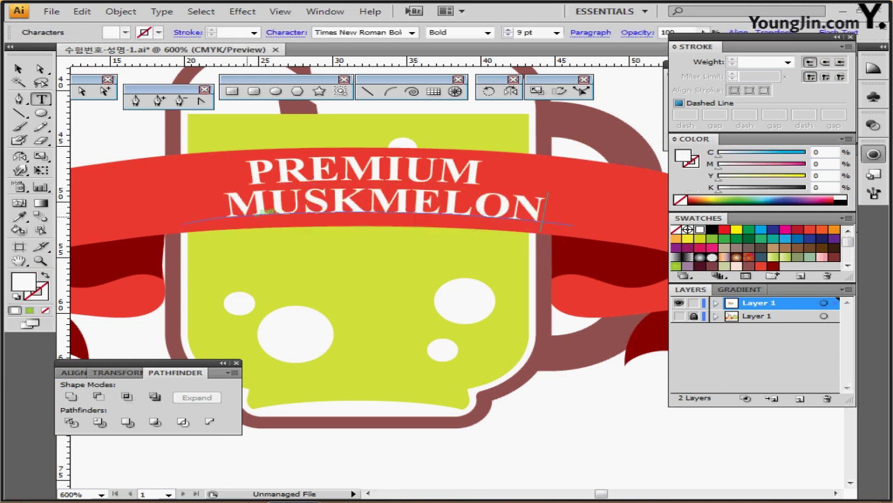
key("Escape")
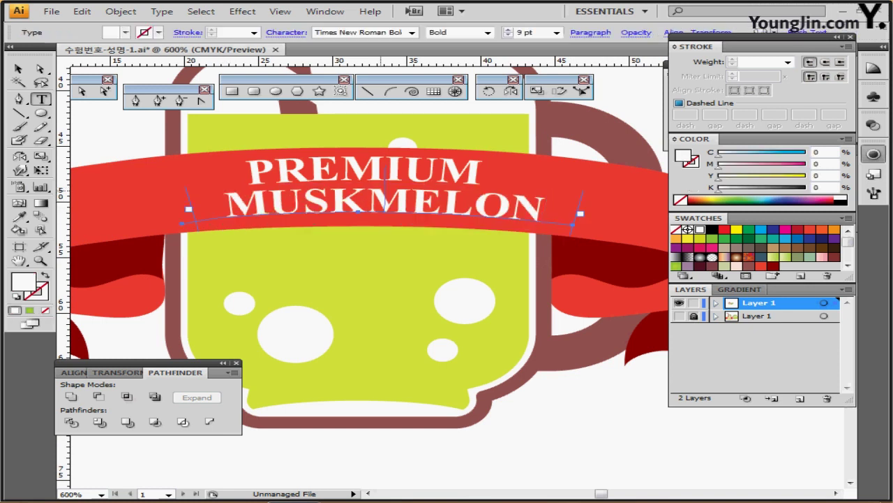
- Shift the MUSKMELON text slightly left along its path to centre it beneath PREMIUM, and deselect it
left_click_drag(385, 203, 378, 202)
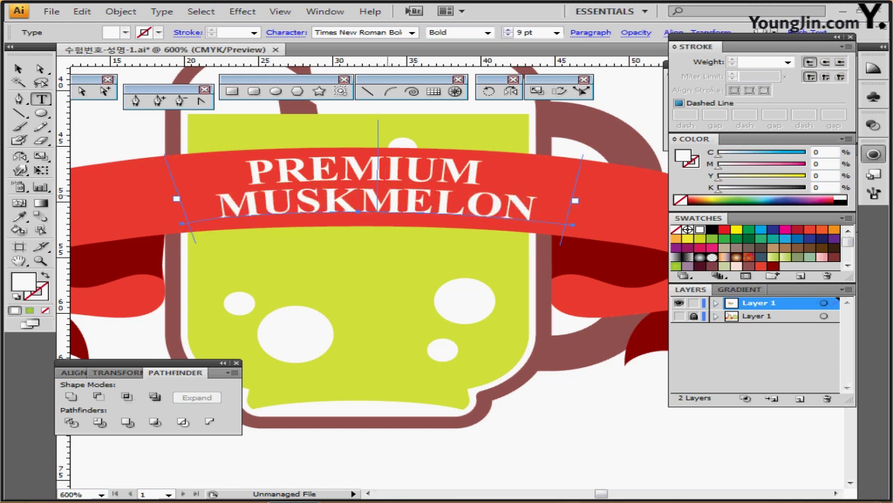
key("ctrl+minus")
key("ctrl+minus")
key("ctrl+shift+a")
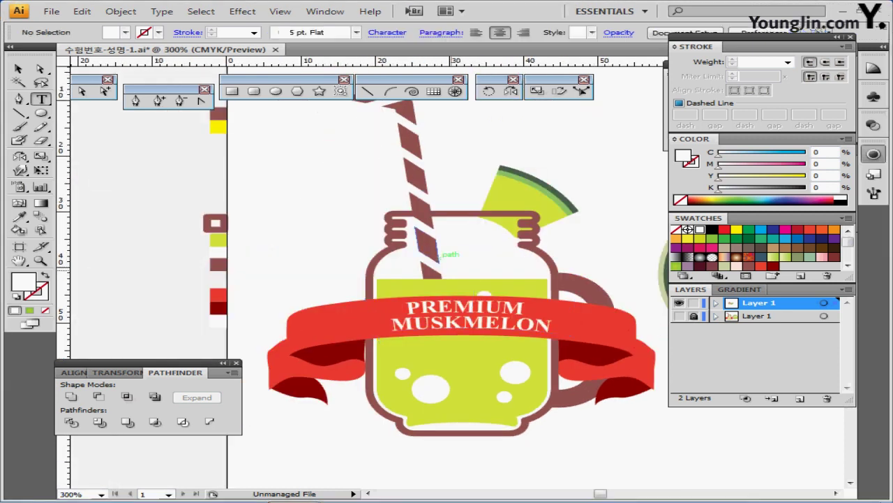
left_click_drag(449, 281, 292, 216)
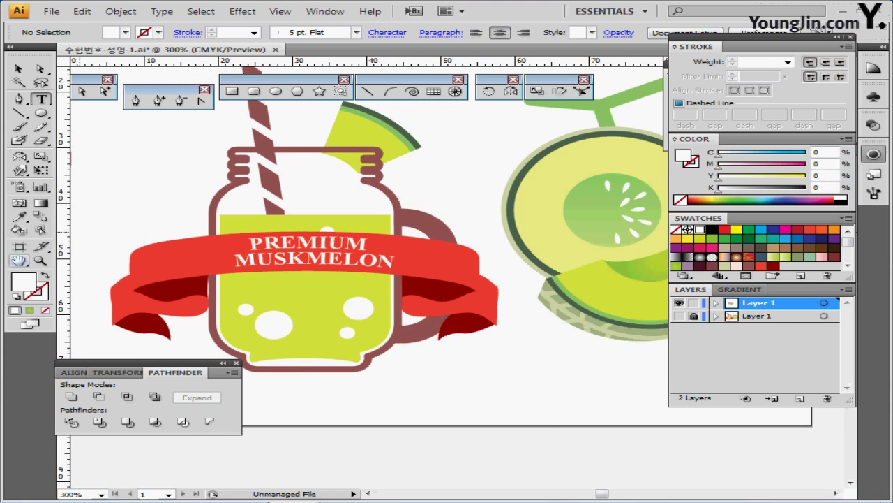
double_click(19, 261)
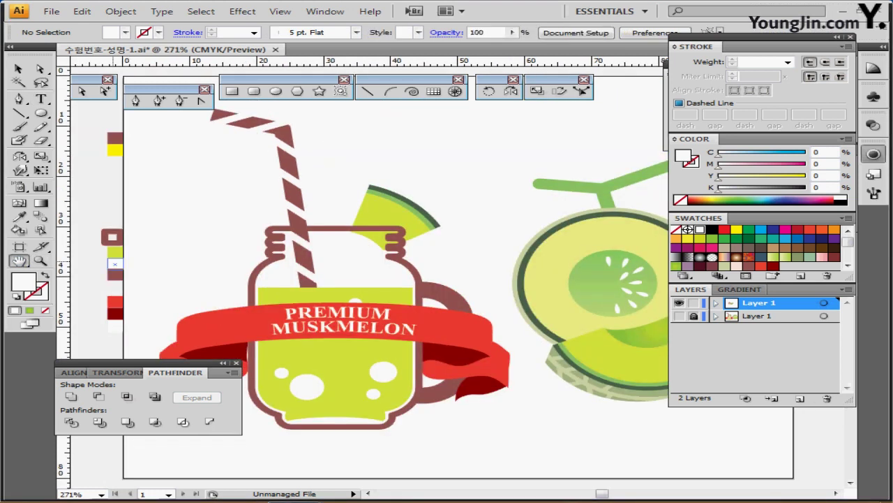
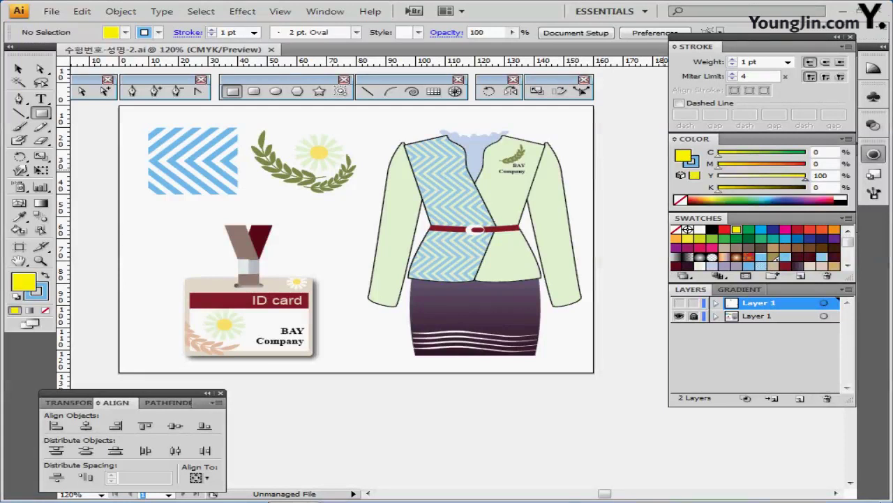
- In the second document, hide the locked layer with the uniform and ID card artwork and show the unlocked working layer
left_click(680, 317)
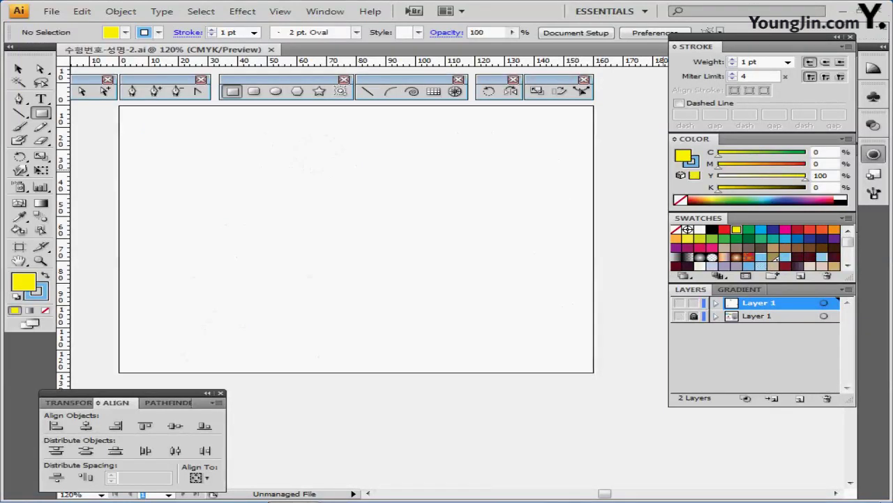
left_click(679, 303)
left_click(420, 230, "ctrl")
left_click_drag(362, 213, 392, 200)
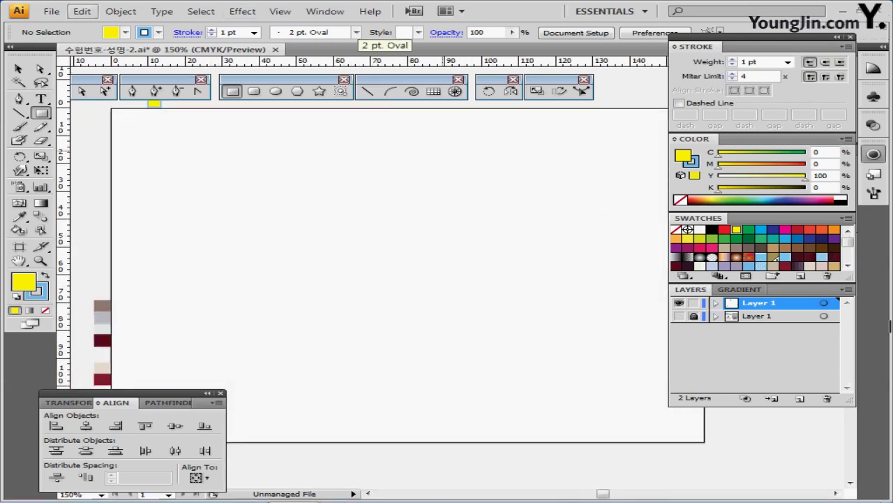
- Accept grid settings of a gridline every 10 mm with 8 subdivisions, and show the grid on the artboard
left_click(82, 11)
mouse_move(124, 394)
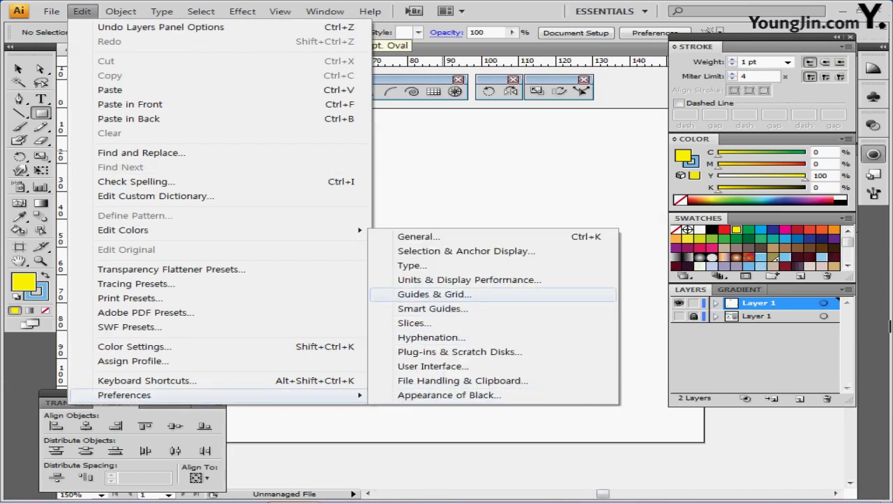
left_click(434, 293)
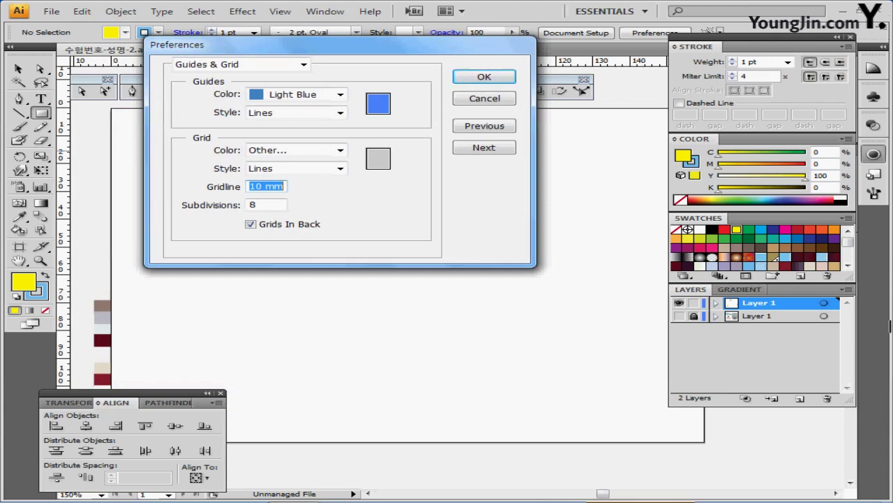
key("Tab")
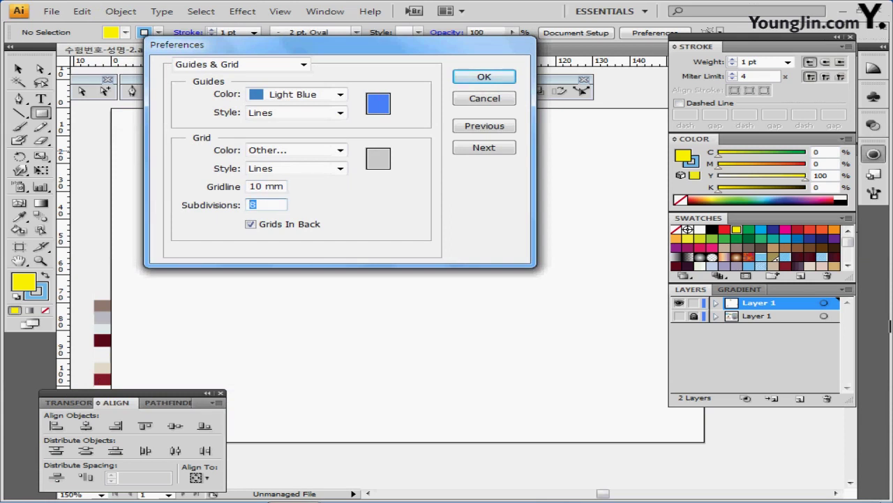
key("Return")
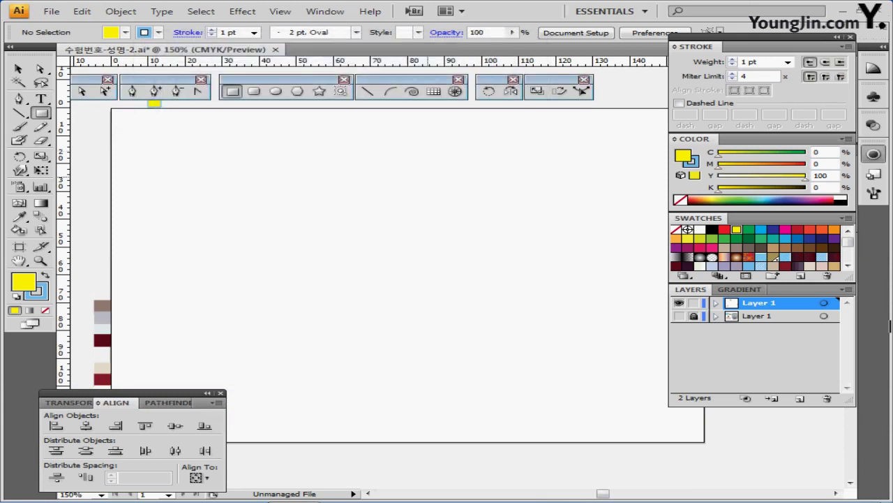
key("ctrl+;")
key("ctrl+semicolon")
key("ctrl+apostrophe")
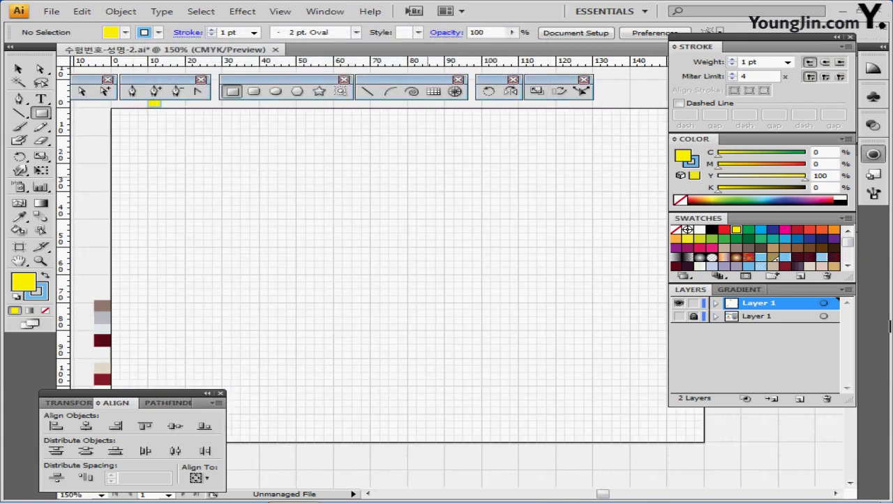
- Draw a 30 by 30 mm yellow square with its left edge at the 10 mm ruler mark near the artboard's upper-left corner
key("ctrl+plus")
key("ctrl+plus")
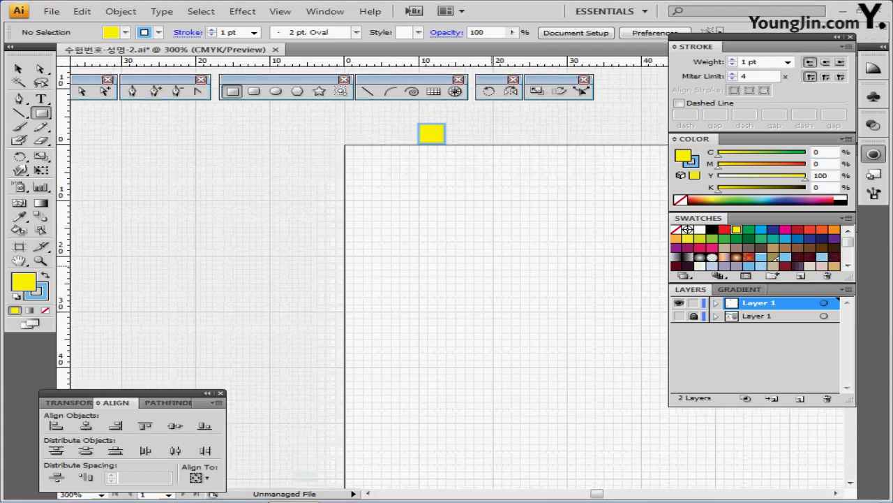
left_click_drag(519, 252, 315, 248)
key("ctrl+plus")
left_click_drag(441, 251, 317, 248)
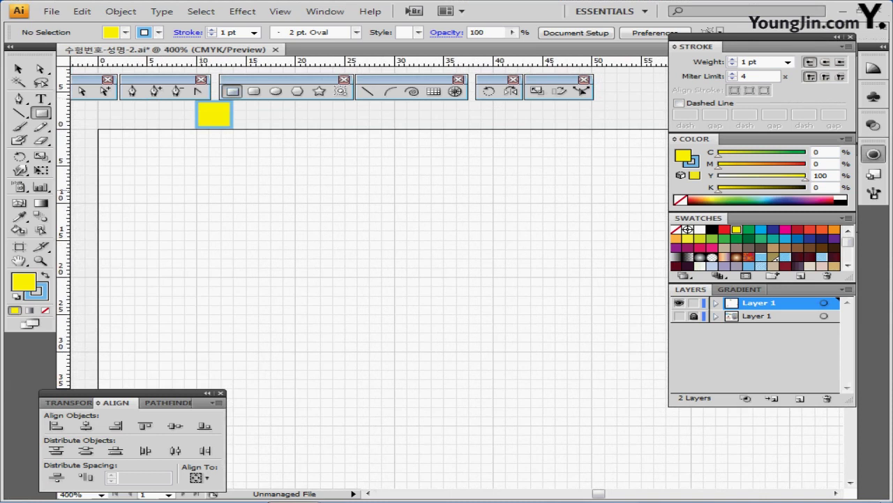
left_click(203, 170)
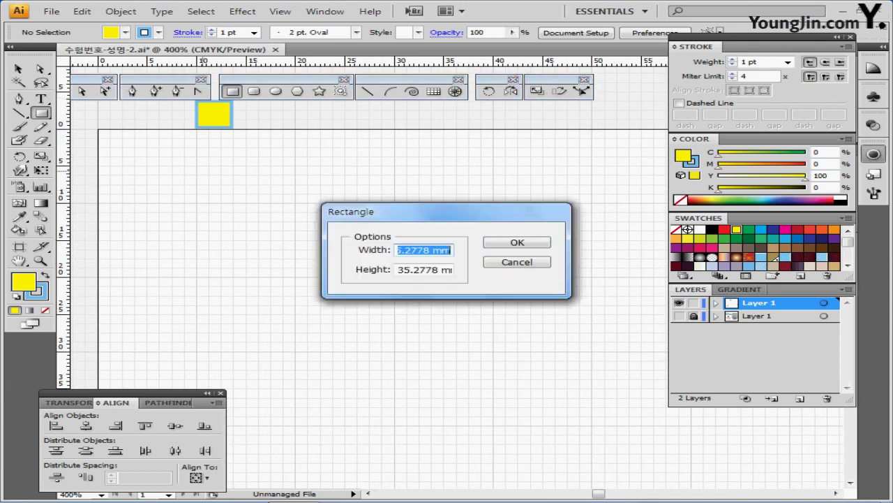
type("30")
key("Tab")
type("30")
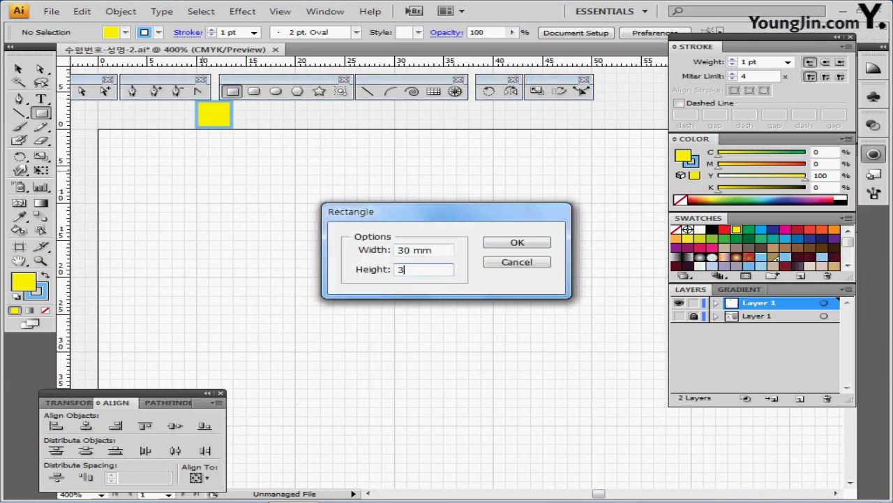
key("Return")
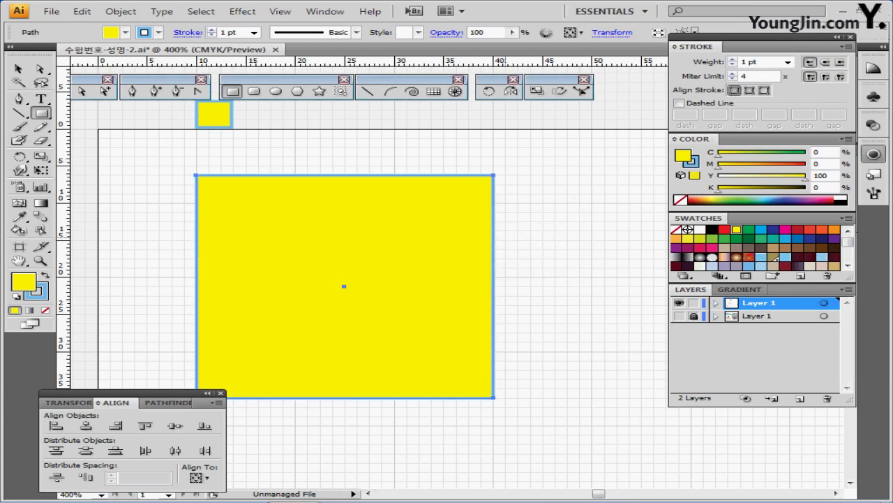
left_click_drag(311, 264, 283, 217)
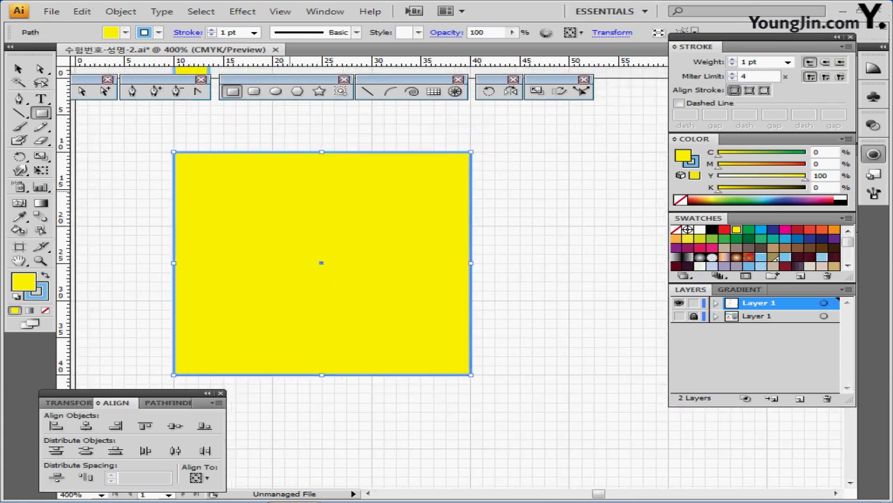
- Check the Snap to Grid setting and save the document
left_click(280, 11)
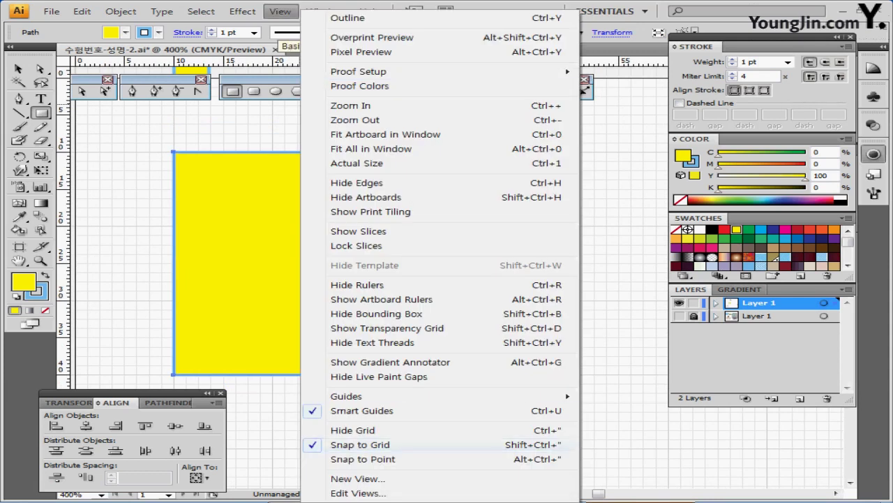
left_click(363, 445)
key("ctrl+s")
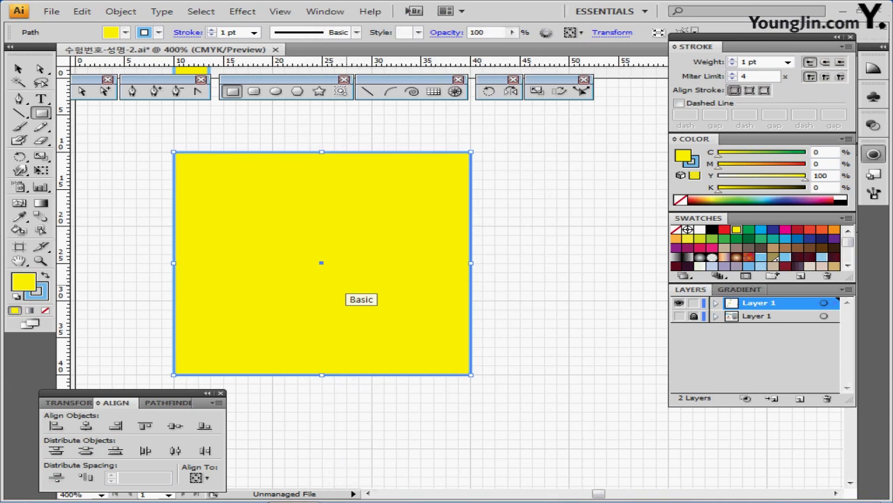
- Rotate the yellow square 45° about its centre so it stands as a diamond
key("ctrl+minus")
left_click_drag(396, 239, 261, 218)
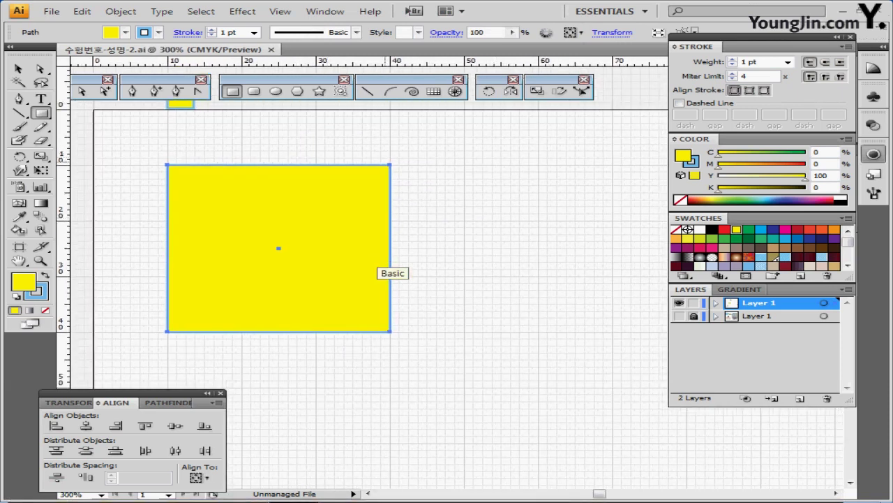
left_click_drag(392, 160, 436, 247)
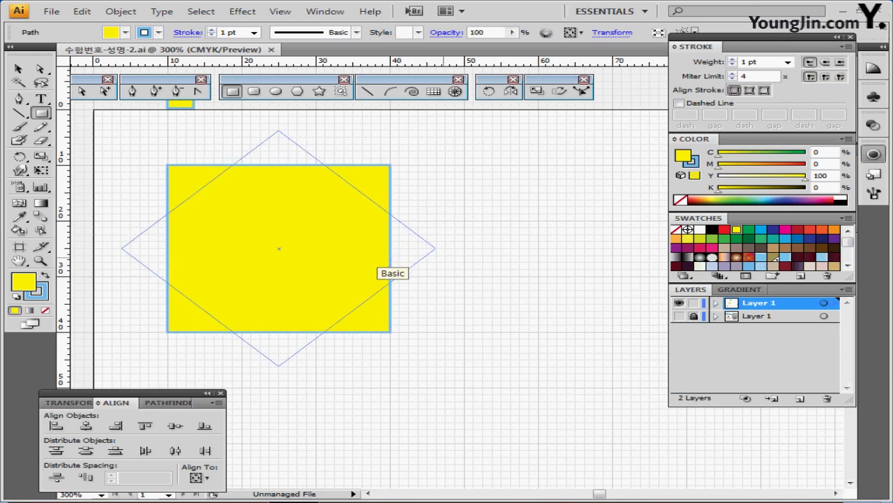
left_click_drag(436, 247, 436, 248)
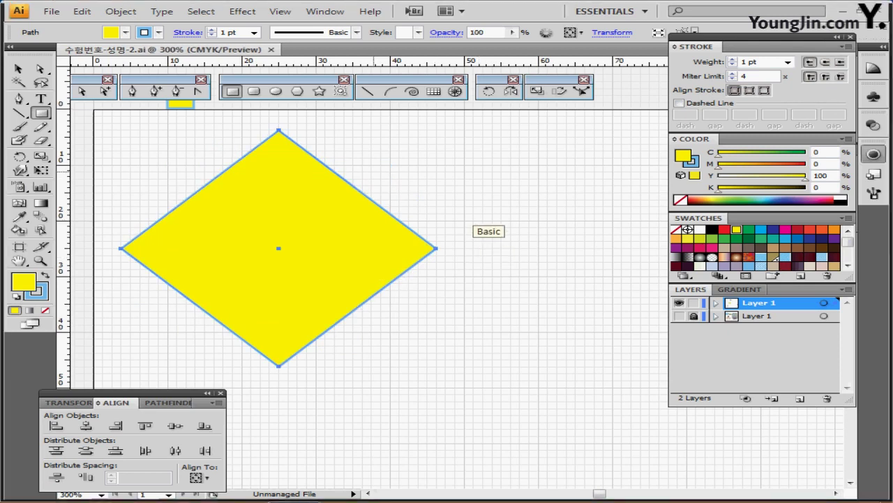
- Delete the diamond's right corner anchor point and set the fill to none, leaving an open left-pointing chevron
key("a")
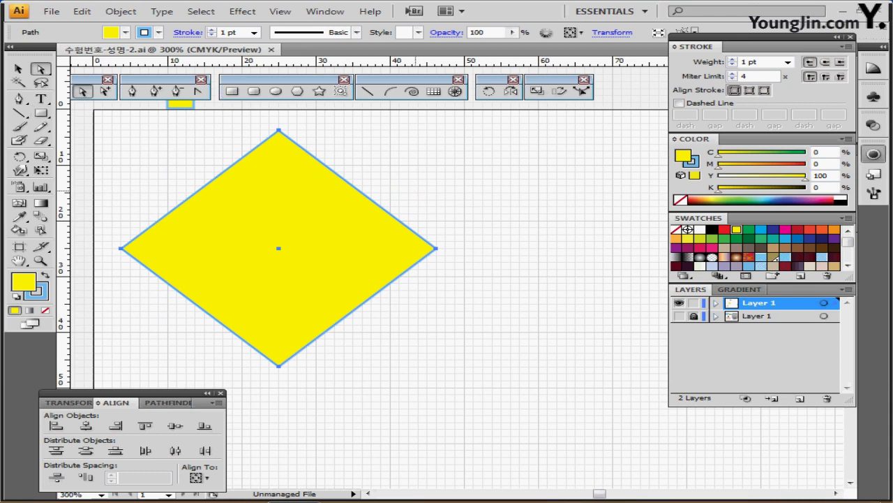
left_click_drag(413, 227, 461, 270)
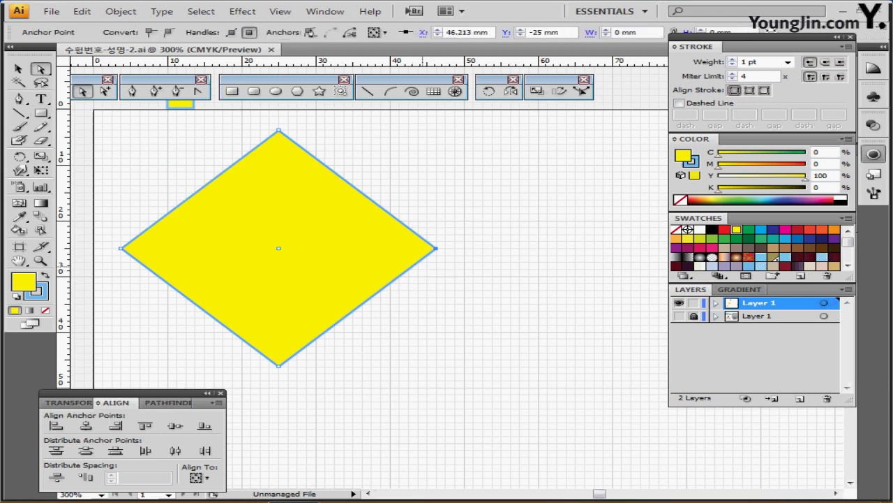
key("Delete")
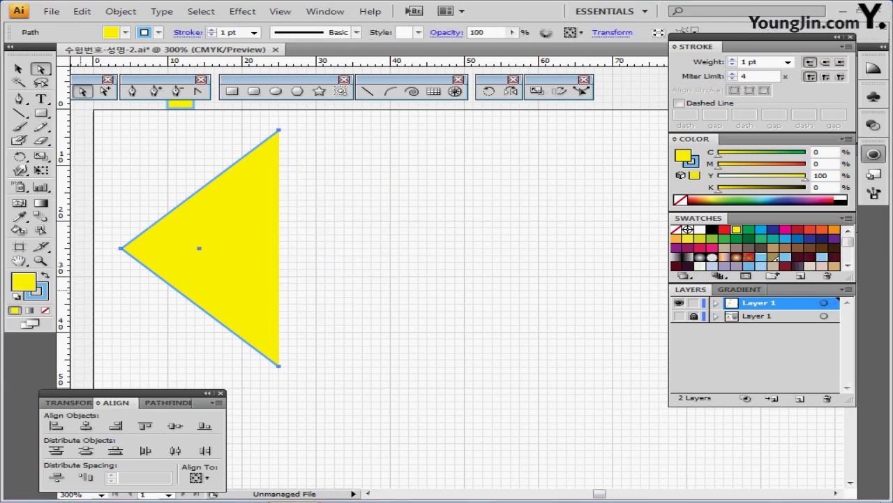
left_click(45, 310)
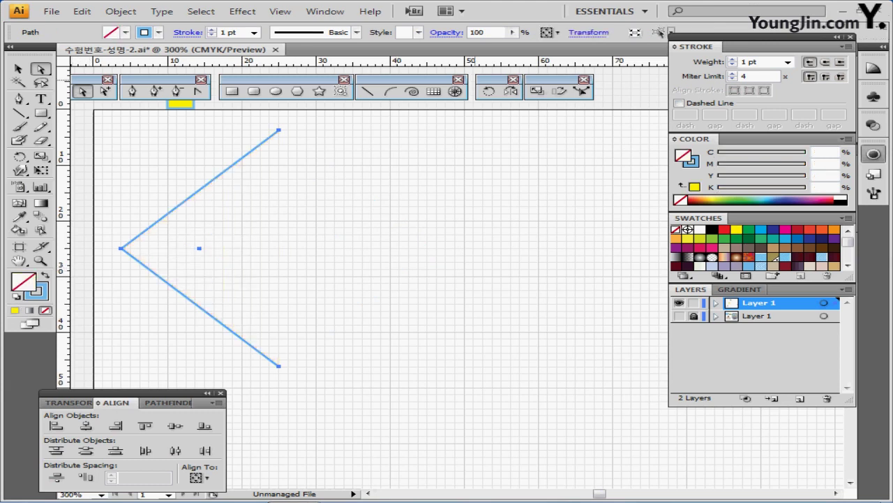
- Make the stroke the active colour attribute and set the chevron's stroke weight to 6 pt
key("x")
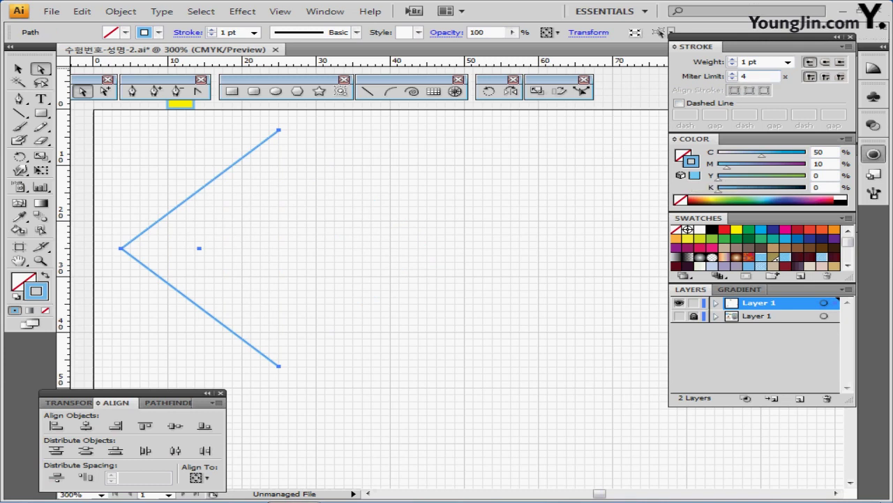
left_click(732, 59)
left_click(732, 59)
left_click(732, 60)
left_click(732, 59)
left_click(732, 59)
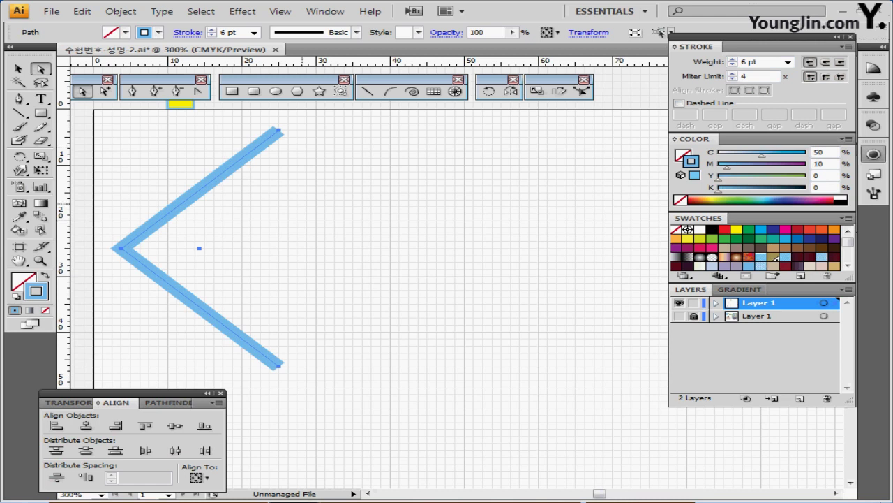
- Nudge the chevron left until its corner anchor sits on the artboard's left edge, and check the alignment up close
key("ctrl")
key("ctrl+z")
key("Left")
key("Left")
key("Left")
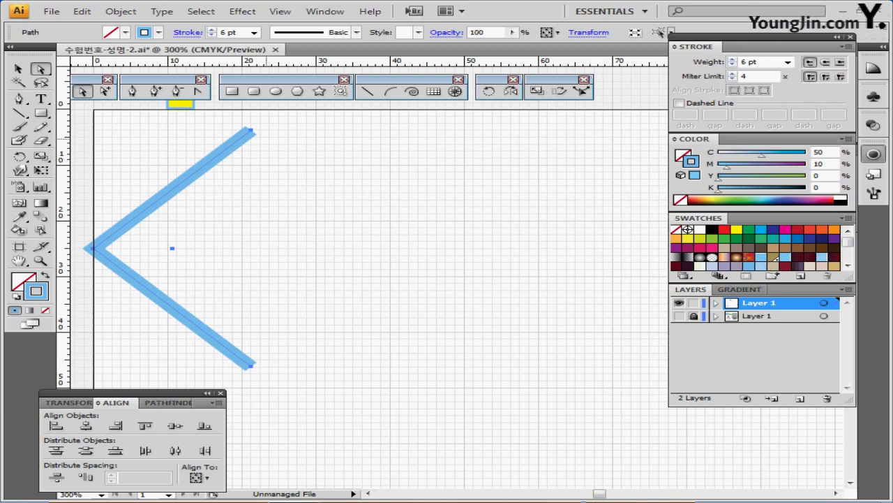
left_click(172, 244, "ctrl")
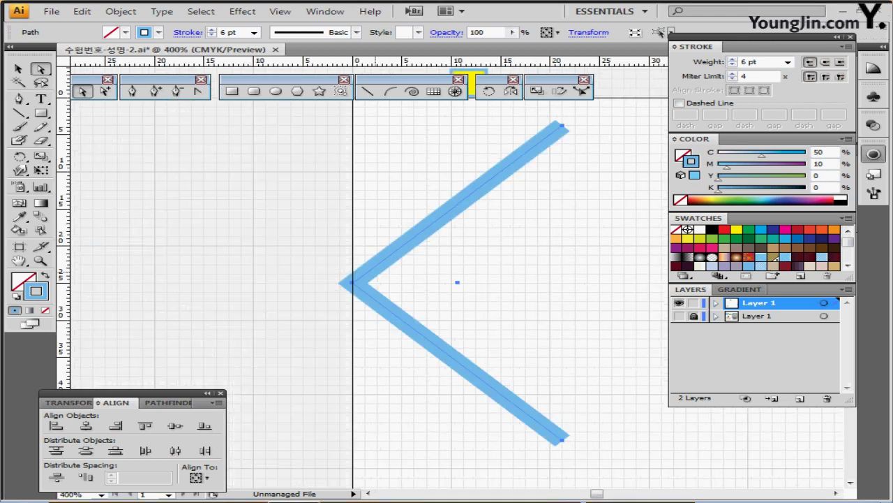
left_click(376, 269, "ctrl")
left_click_drag(432, 251, 214, 206)
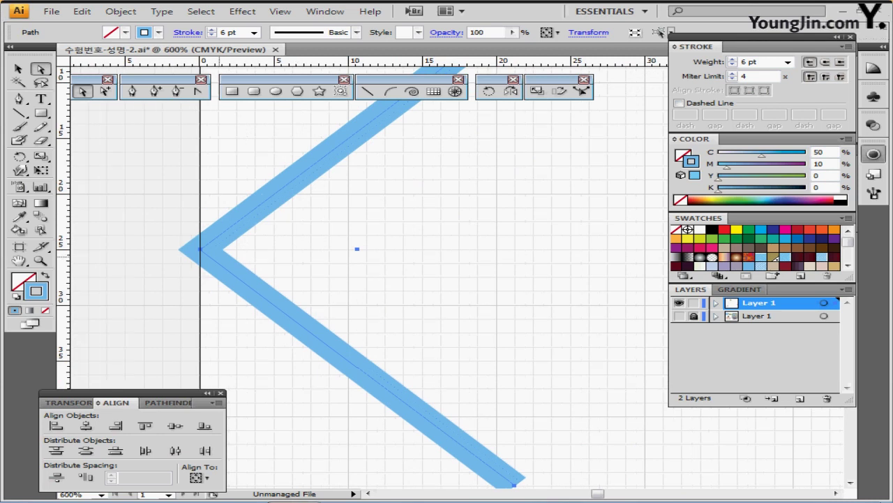
- Convert the chevron's blue stroke into a filled shape with Outline Stroke
key("ctrl+minus")
key("ctrl+minus")
left_click_drag(411, 270, 244, 264)
left_click(82, 11)
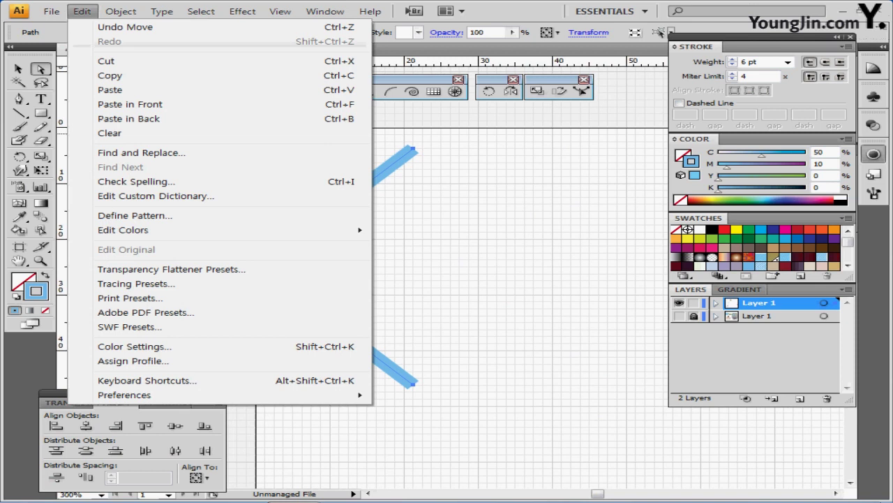
mouse_move(121, 11)
mouse_move(140, 264)
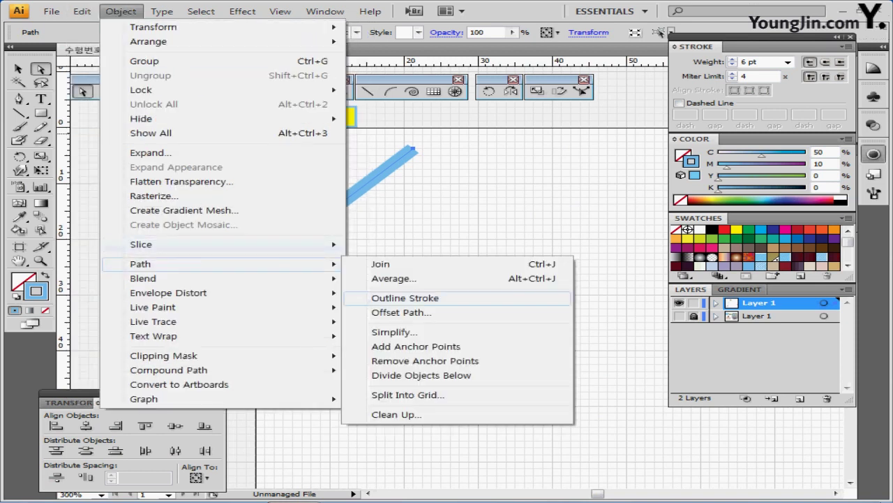
left_click(405, 297)
- Make a copy of the outlined chevron moved 6 mm horizontally and 0 mm vertically, previewing the offset first
scroll(456, 267, "right", 3)
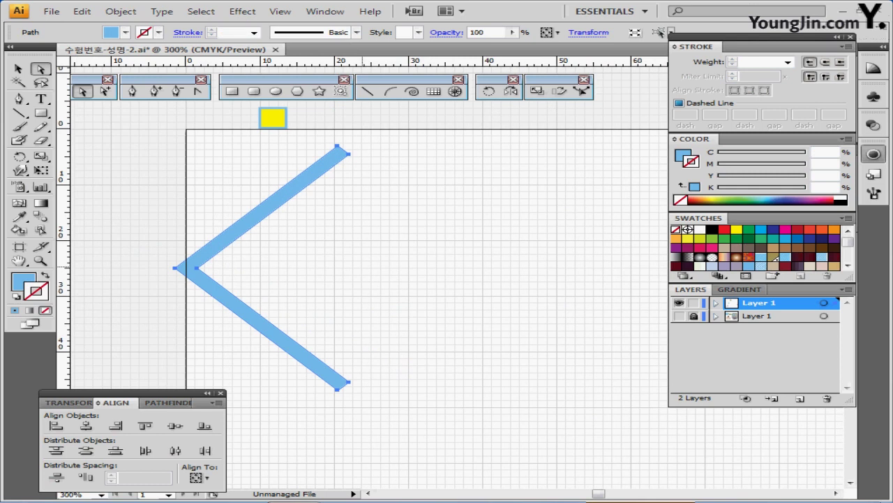
scroll(456, 267, "right", 2)
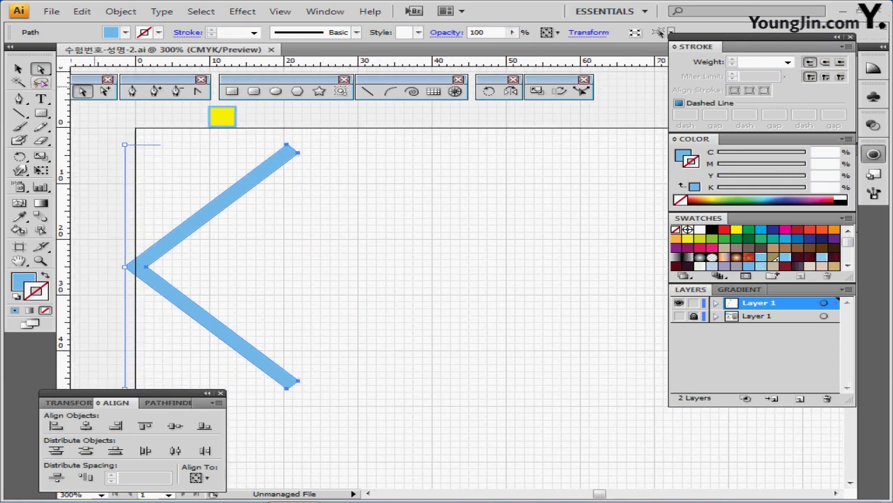
double_click(40, 69)
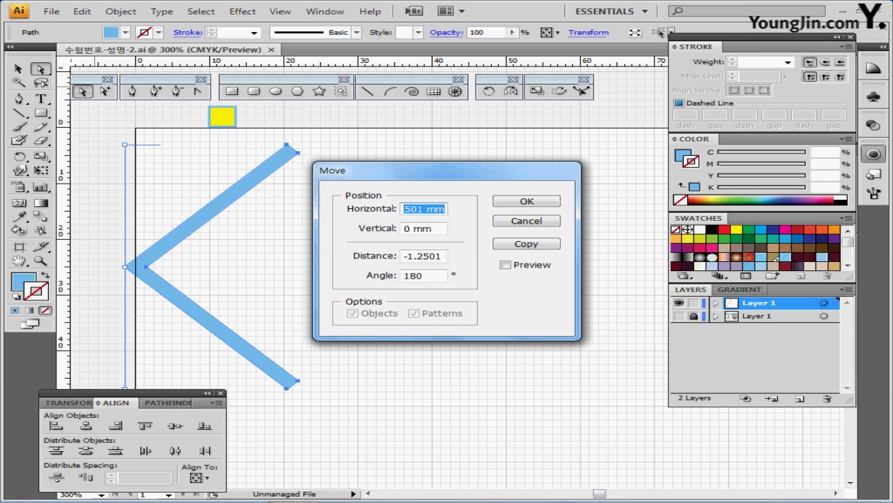
type("6")
key("Tab")
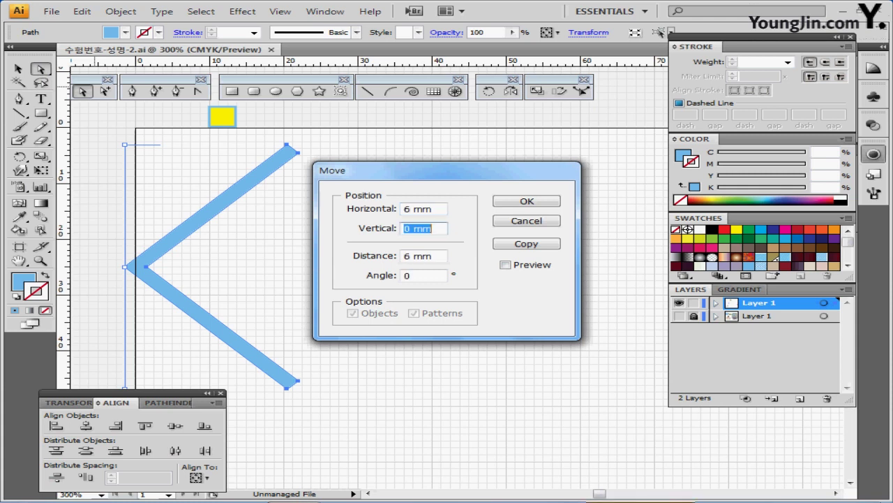
type("0")
key("Tab")
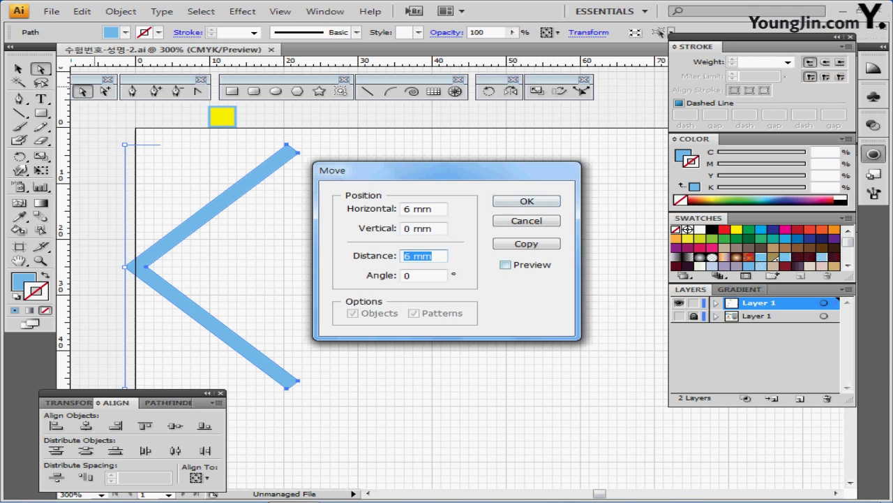
left_click(506, 265)
left_click_drag(432, 170, 515, 177)
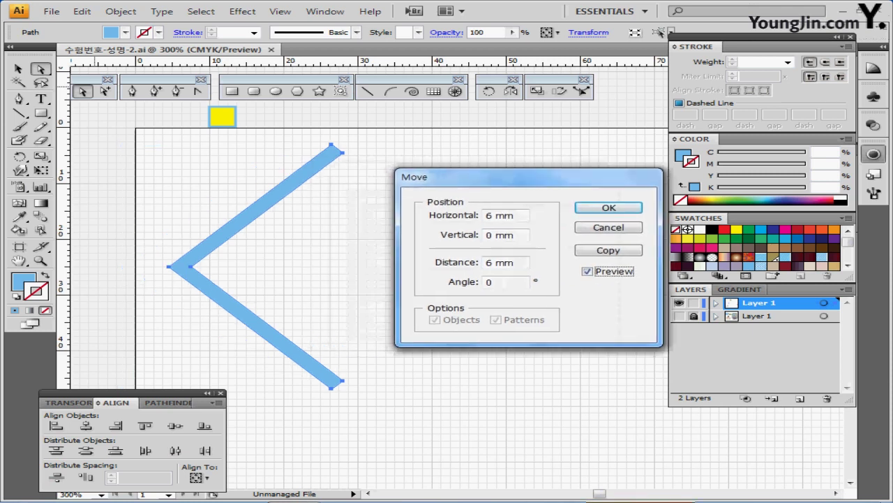
key("alt+c")
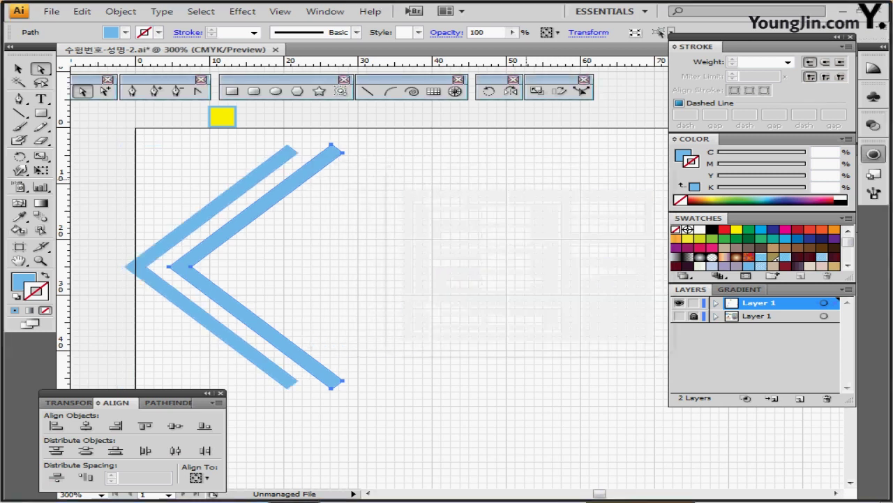
- Repeat the 6 mm horizontal copy nine more times to build a row of eleven blue chevrons
key("ctrl+d")
key("ctrl+d")
key("ctrl+d")
key("ctrl+d")
key("ctrl+d")
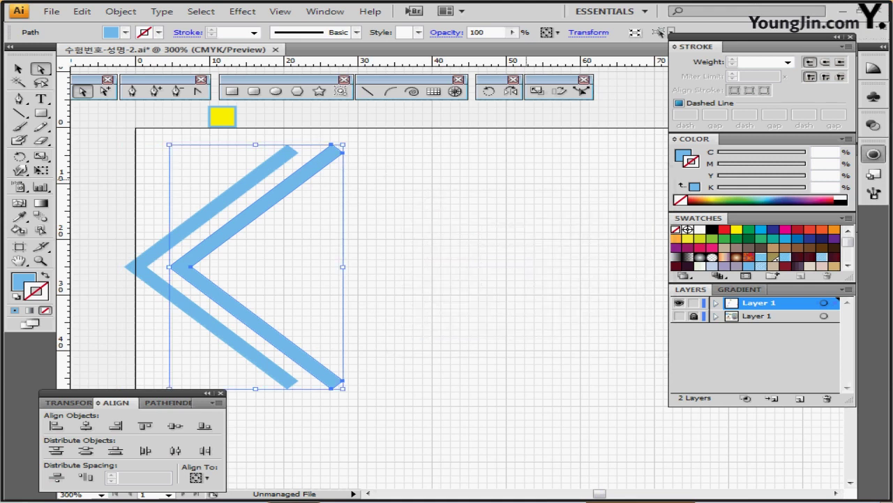
key("ctrl+d")
key("ctrl+d")
key("ctrl+d")
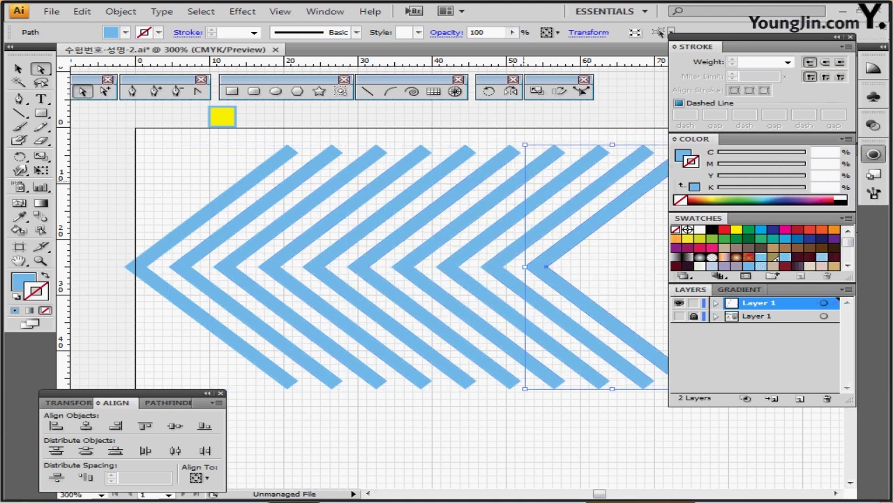
key("ctrl+d")
scroll(362, 266, "right", 3)
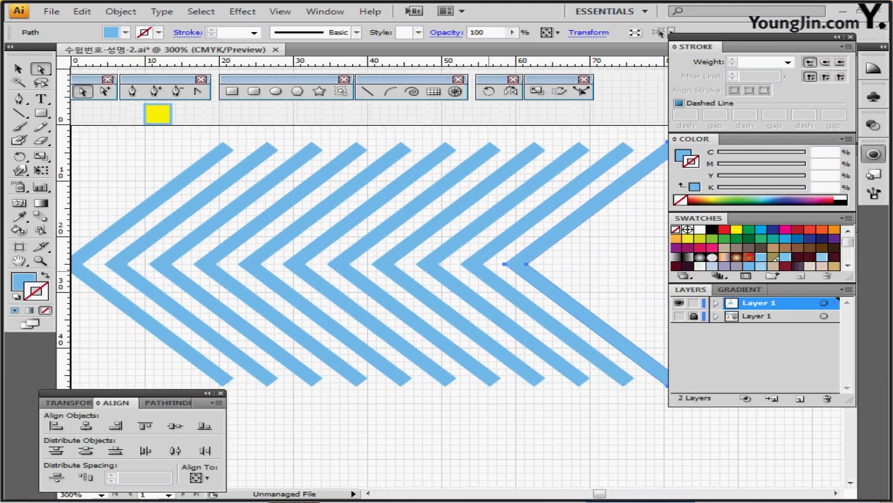
key("ctrl+minus")
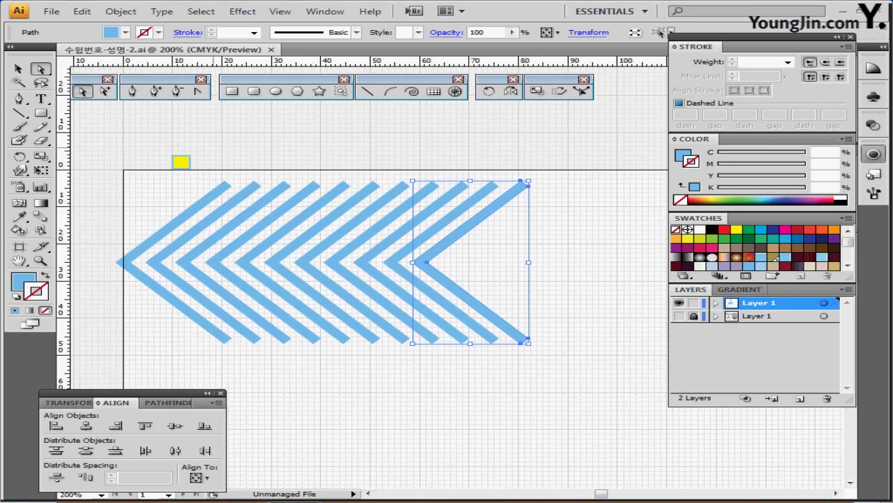
- Deselect the chevrons and create a 30 × 30 mm rectangle over them, starting at about 20 mm, 10 mm, filled with yellow
key("ctrl+shift+a")
key("m")
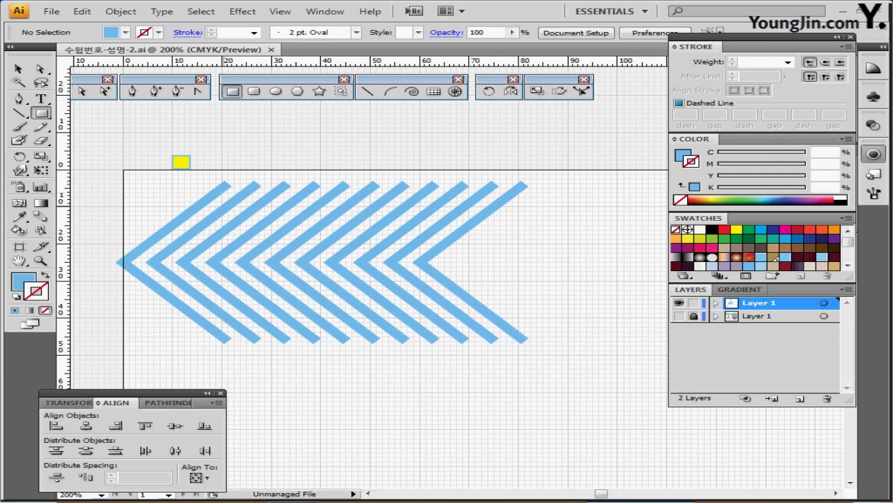
left_click(223, 205)
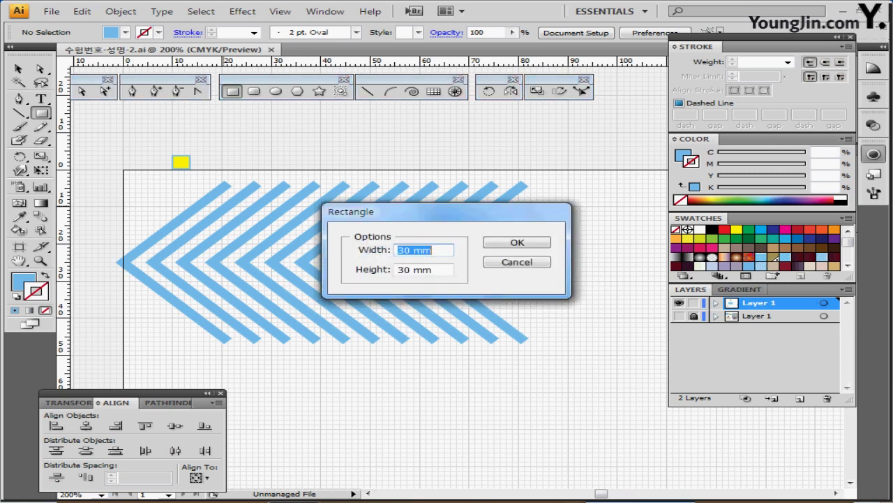
key("Return")
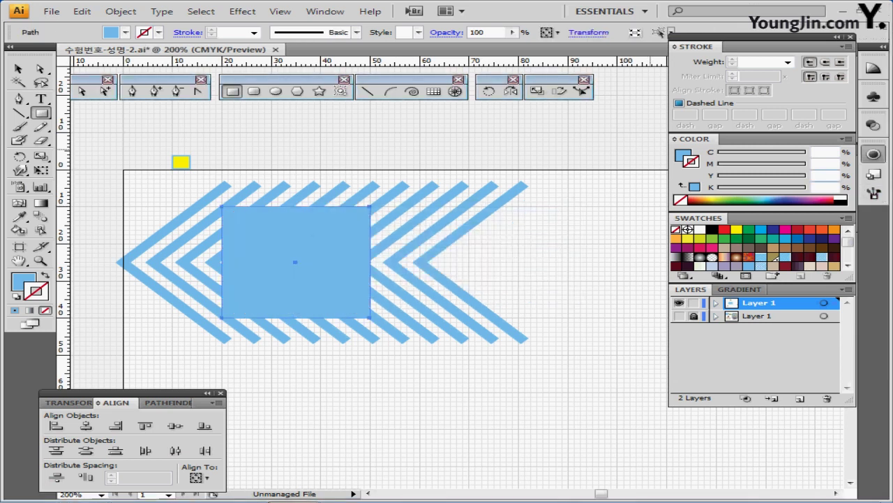
left_click(736, 229)
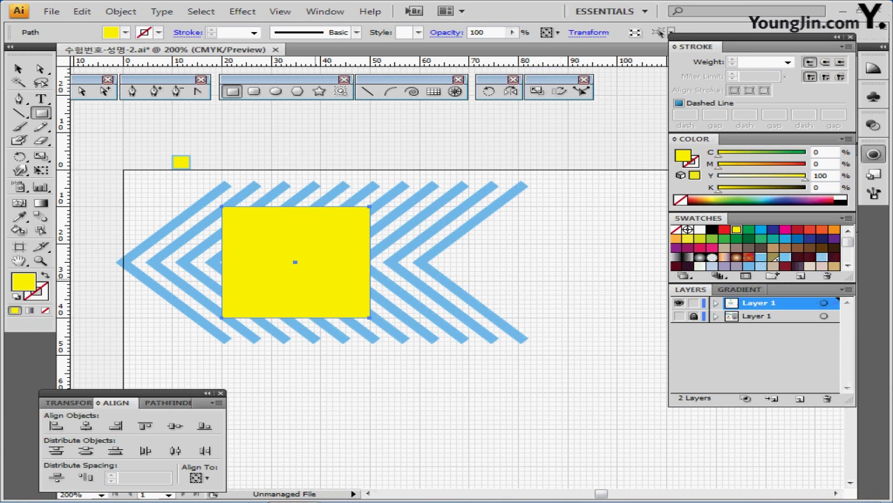
- Nudge the yellow rectangle horizontally until its left edge lines up with the outer tip of a chevron
left_click(313, 279, "ctrl")
left_click(395, 302, "ctrl")
left_click_drag(411, 210, 256, 254)
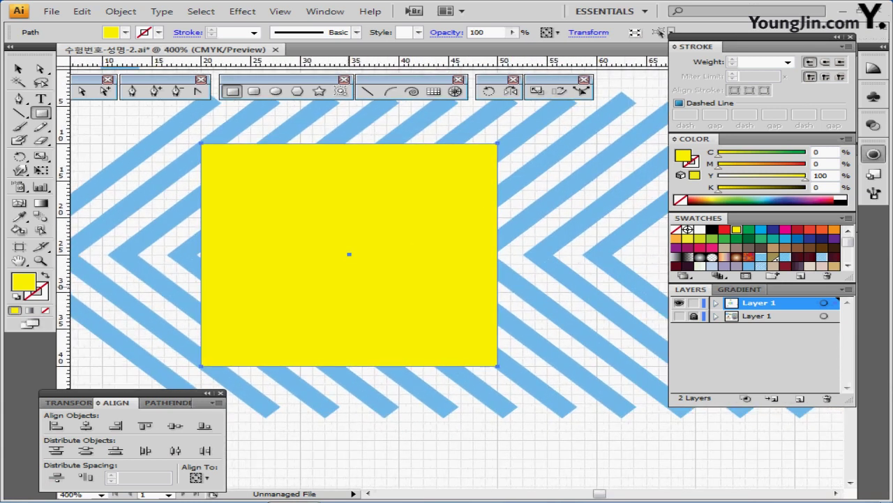
key("Right")
key("Right")
key("Right")
key("Right")
key("Left")
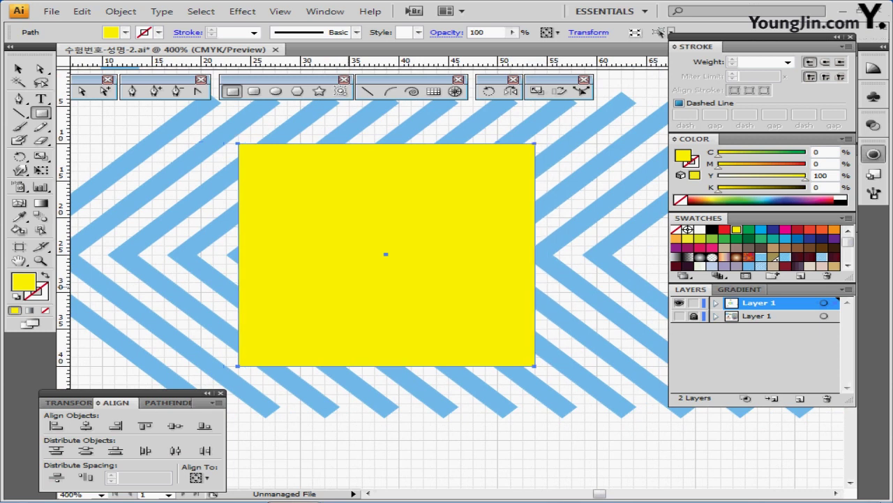
key("Left")
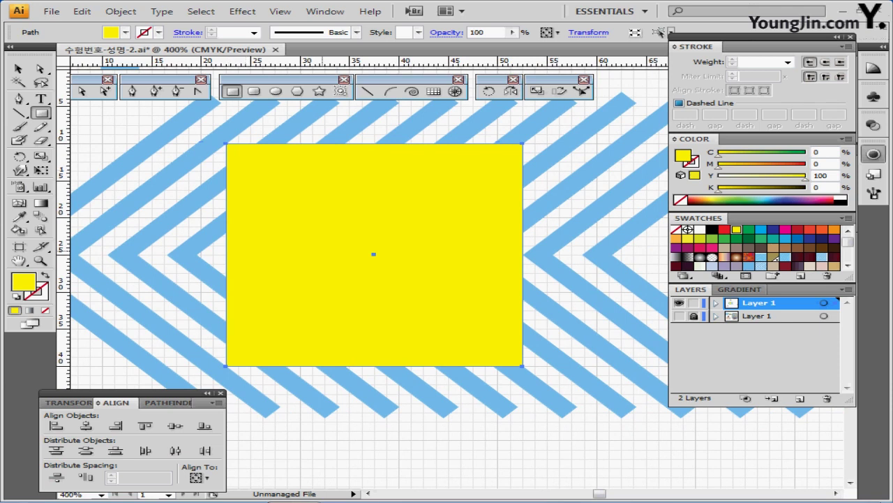
- Crop all the chevrons to the yellow rectangle with the Pathfinder Crop operation and save the document
key("ctrl+minus")
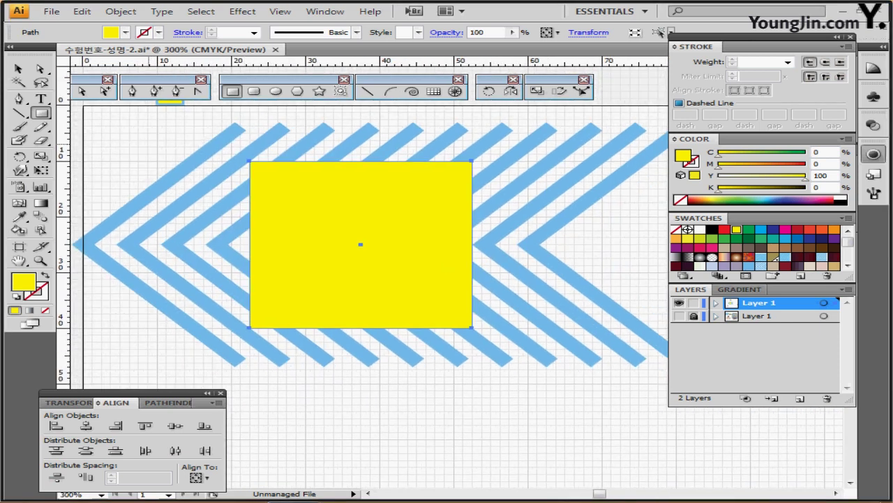
key("v")
left_click_drag(148, 138, 618, 353)
left_click_drag(139, 393, 146, 373)
left_click(171, 383)
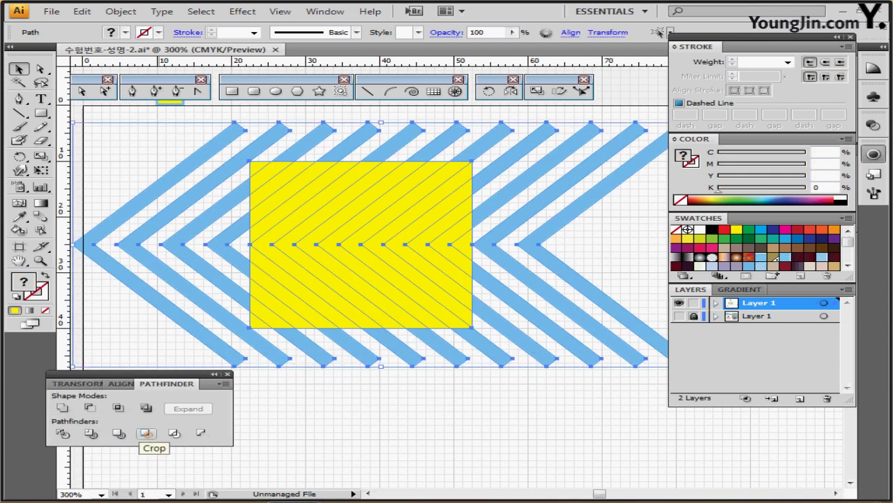
left_click(147, 433)
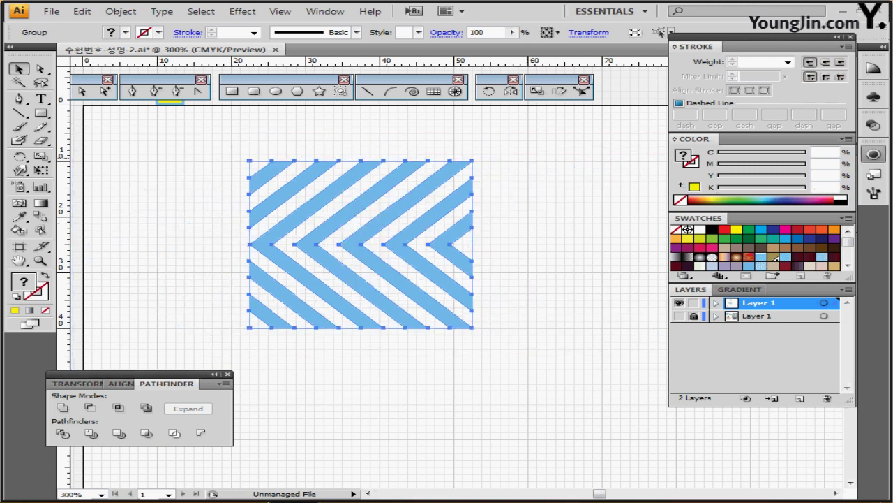
key("ctrl+s")
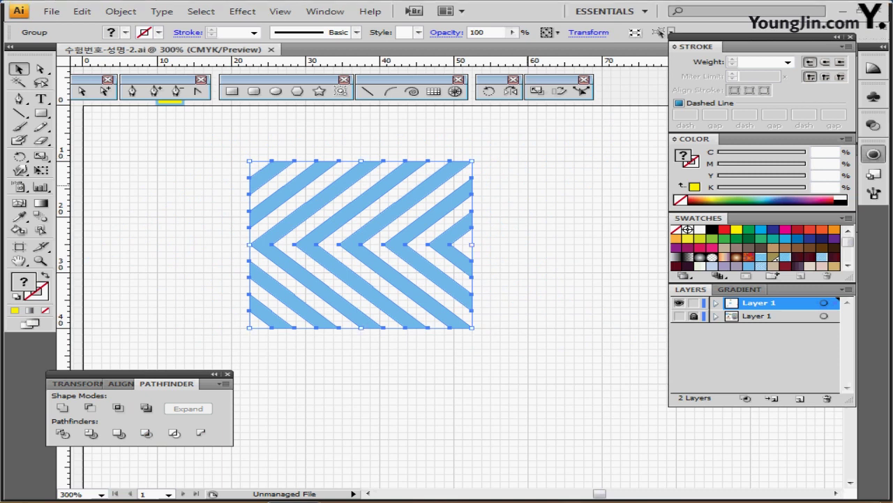
- Define the cropped chevron tile as a pattern swatch named 헤링본
left_click(82, 11)
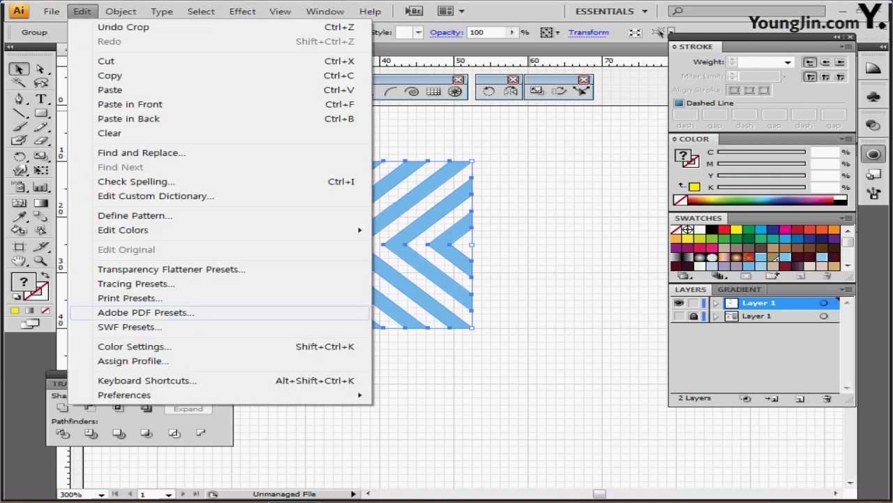
left_click(135, 215)
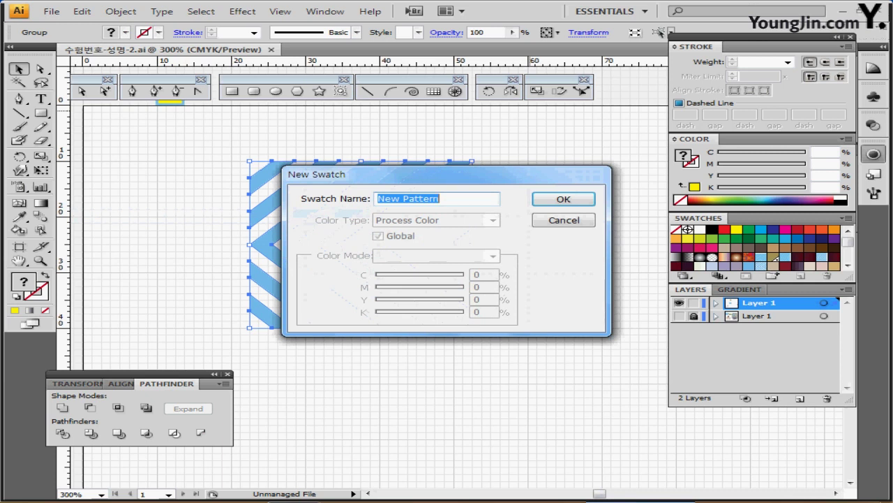
type("헤링본")
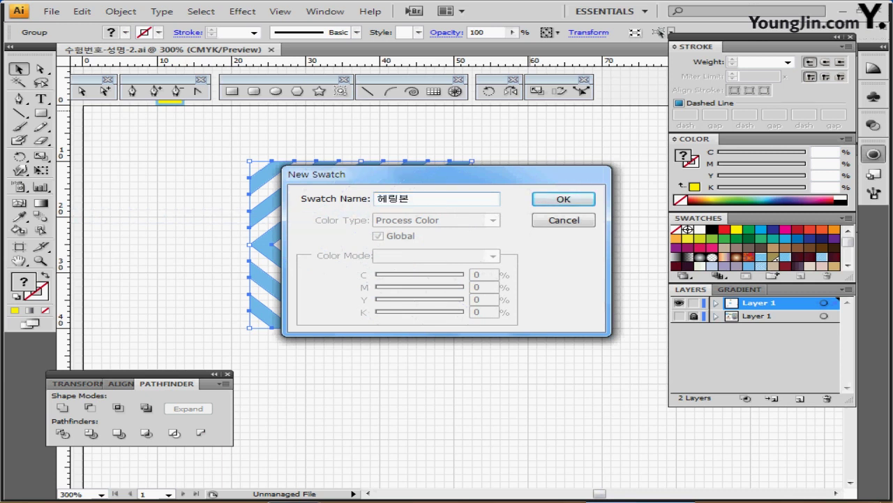
key("Right")
key("Right")
key("Return")
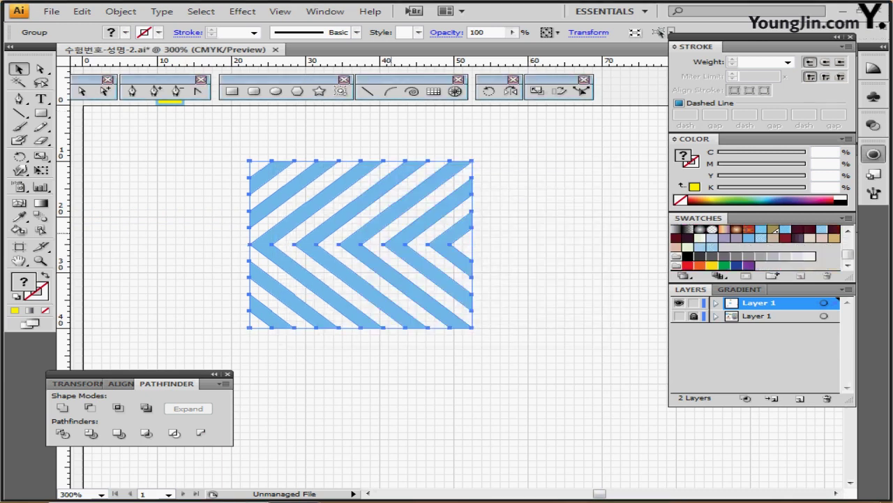
- Hide the grid and turn off Snap to Grid
key("ctrl+minus")
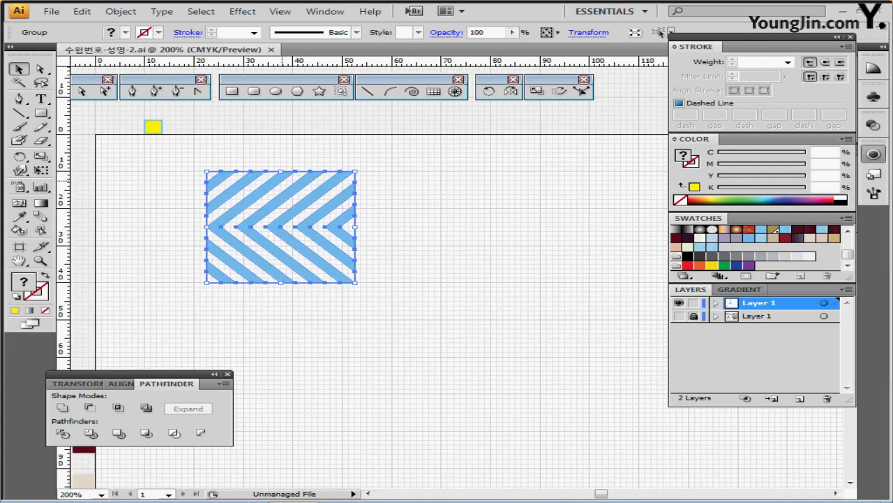
key("ctrl+apostrophe")
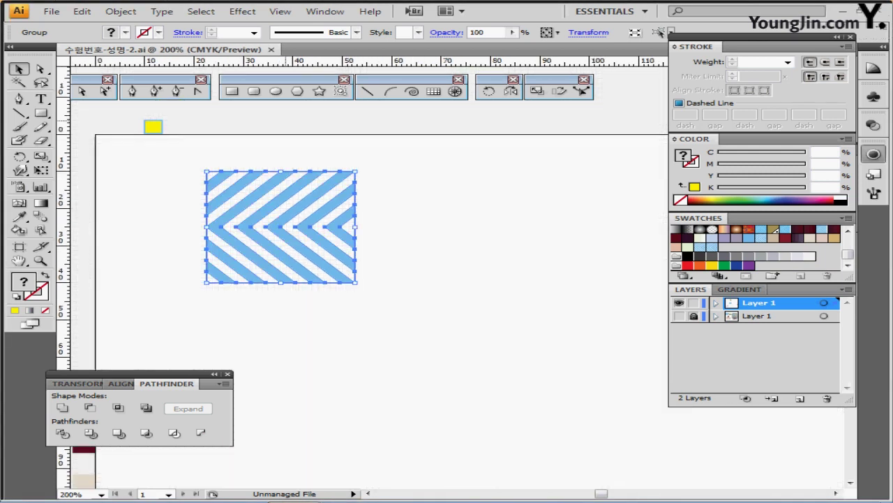
left_click(280, 11)
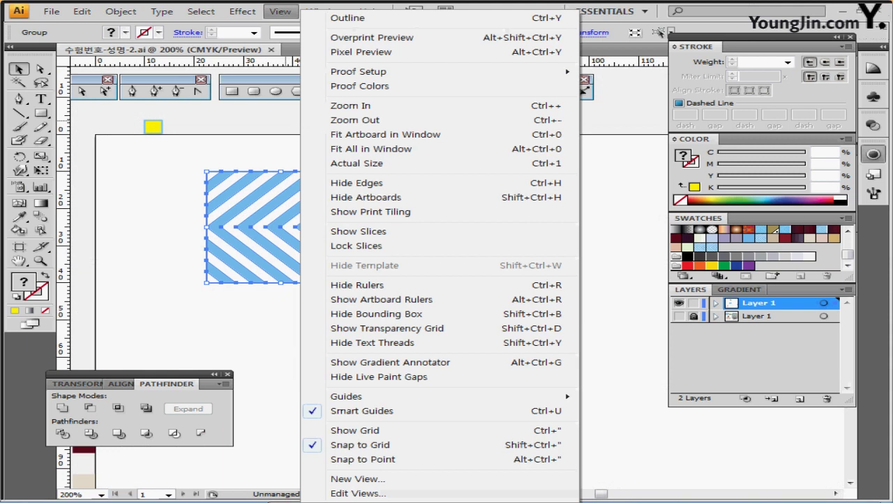
left_click(361, 445)
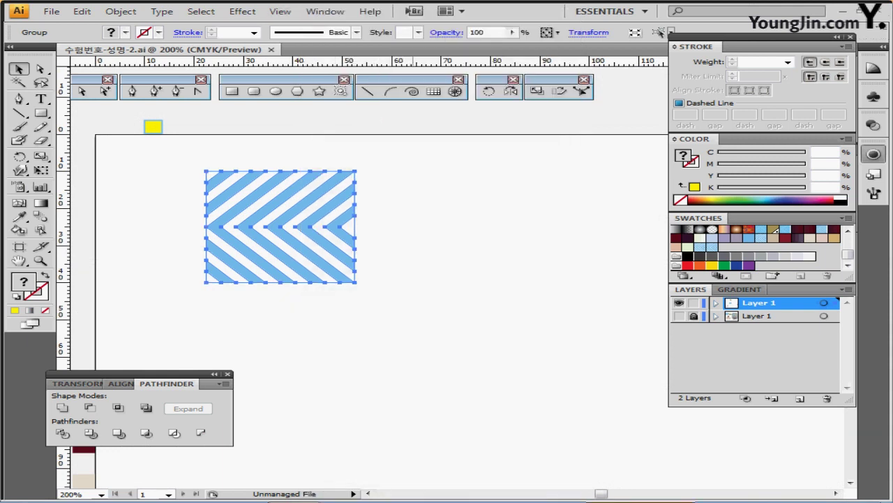
- Take the pale yellow fill (C0 M10 Y70 K0) from the colour chips below the leaf emblem and clear the selection
left_click_drag(393, 304, 339, 296)
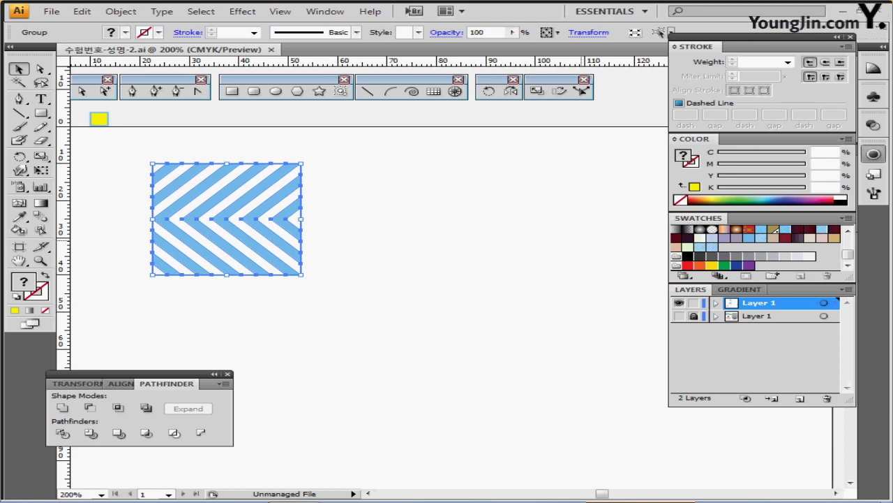
left_click(353, 220)
left_click_drag(353, 219, 332, 352)
left_click(222, 145)
key("ctrl+shift+a")
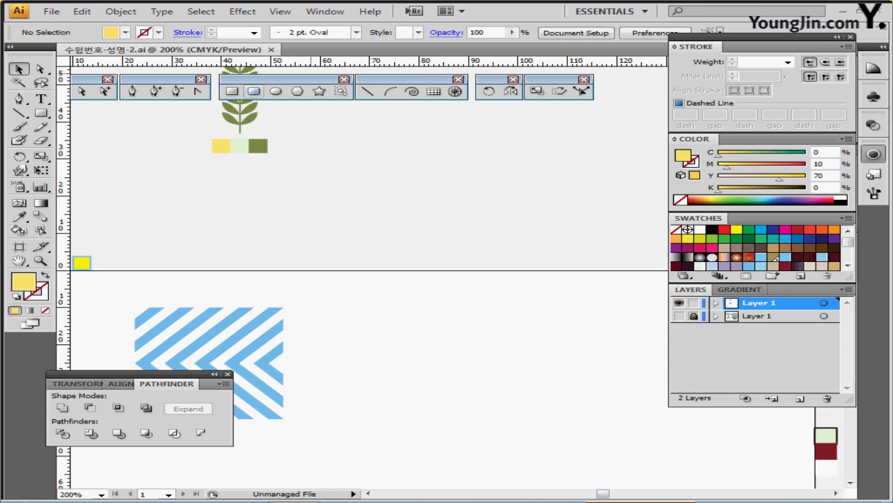
- Show the guides and create a pale yellow ellipse 2 mm wide and 7 mm high in the empty area beside the chevron tile
left_click(276, 91)
left_click_drag(483, 306, 466, 254)
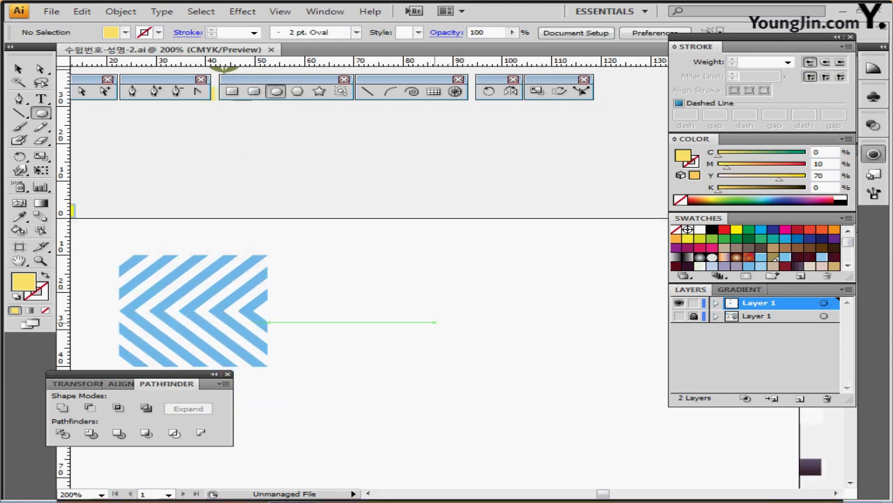
key("ctrl+semicolon")
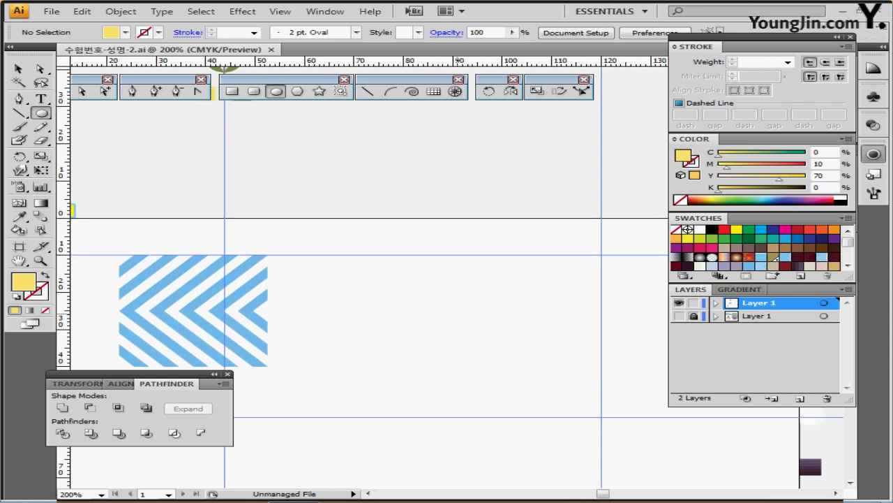
left_click_drag(372, 322, 420, 299)
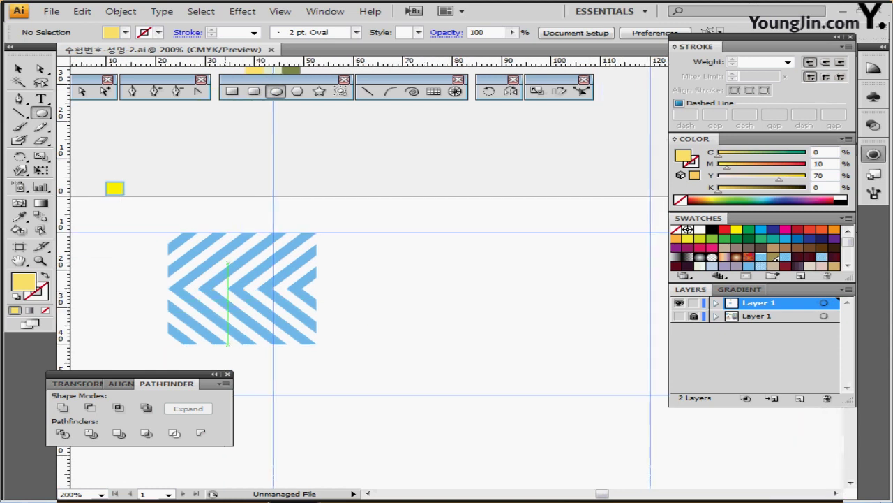
left_click_drag(447, 266, 395, 324)
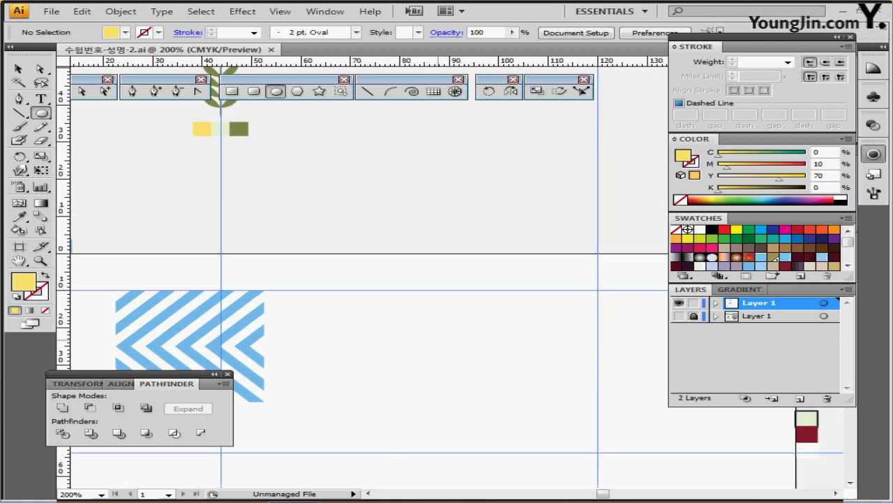
left_click(439, 340)
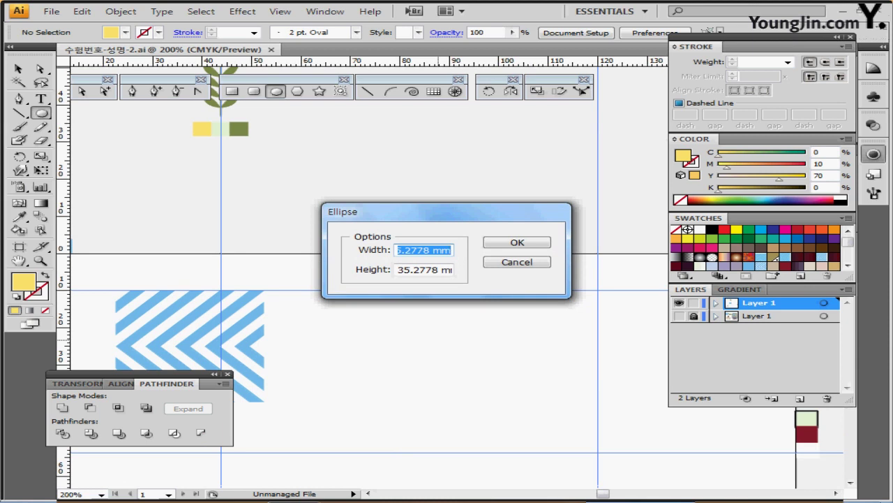
type("2")
key("Tab")
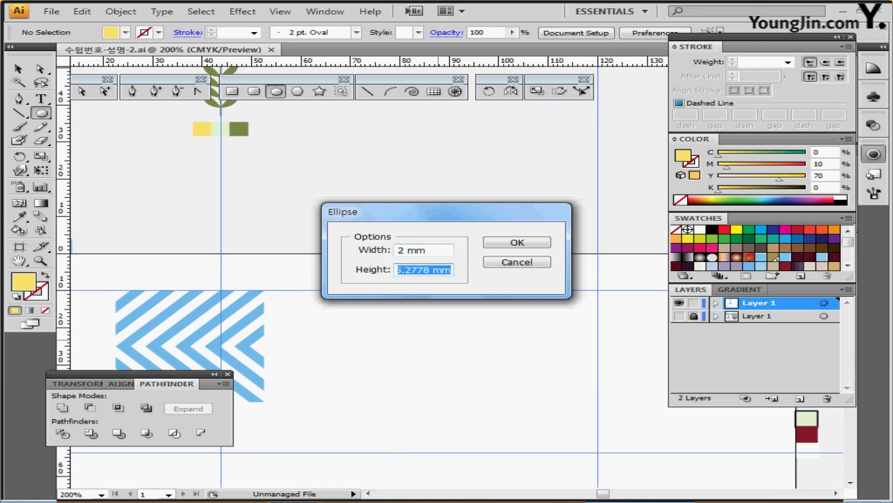
type("7")
key("Return")
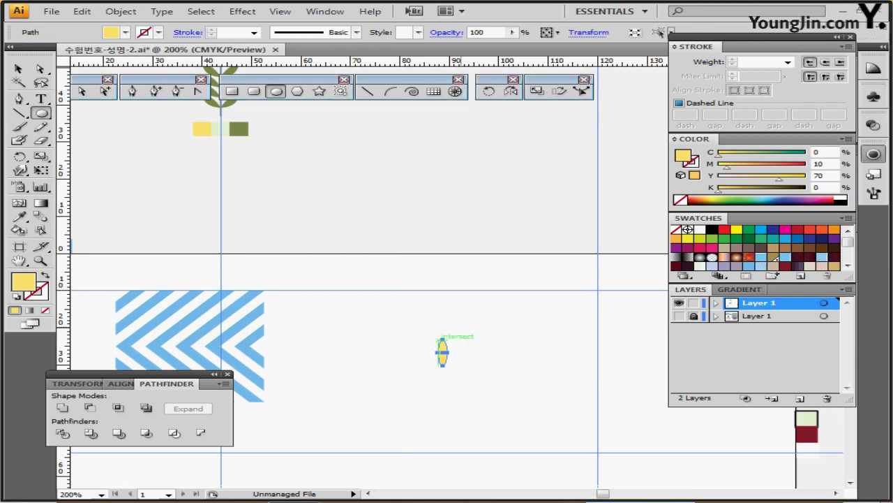
key("ctrl")
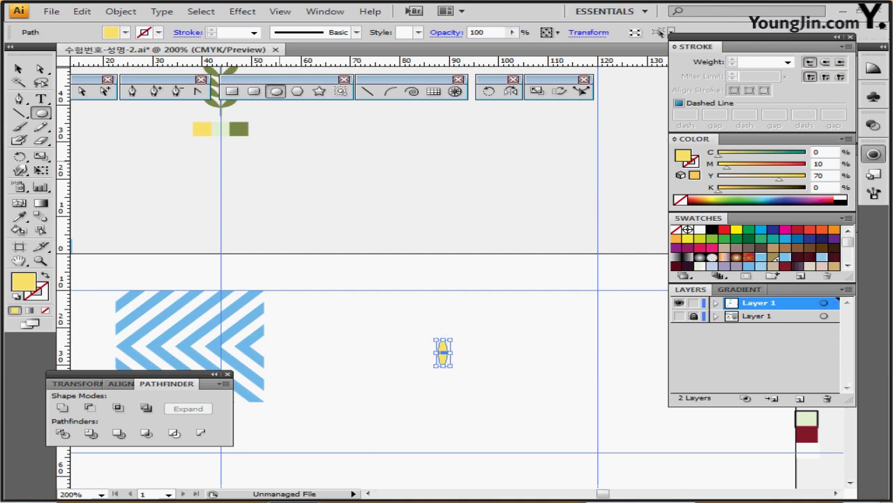
key("l")
left_click(221, 131)
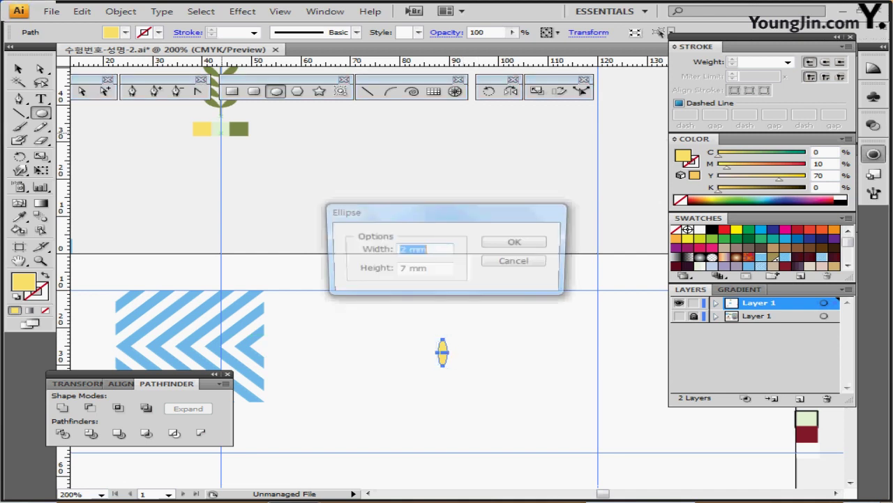
left_click(501, 261)
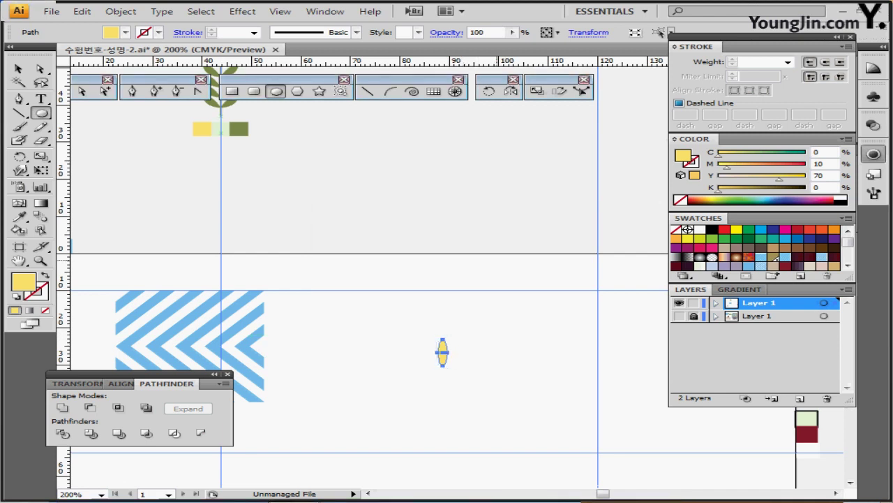
- Recolour the narrow ellipse with the pale green (C10 M0 Y20 K0) of the middle colour chip and clear the selection
key("i")
left_click(220, 129)
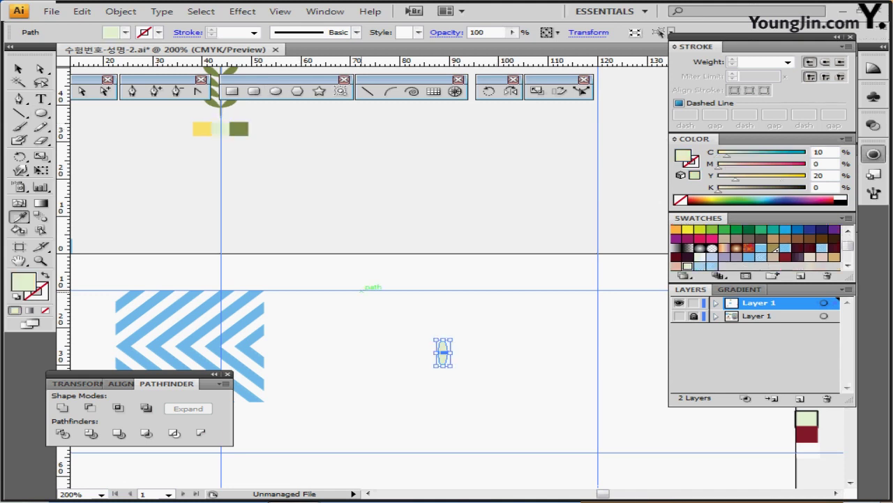
left_click(361, 291, "ctrl")
- Create a circle 6 mm wide and 6 mm high at the lower end of the pale green ellipse
left_click(277, 92)
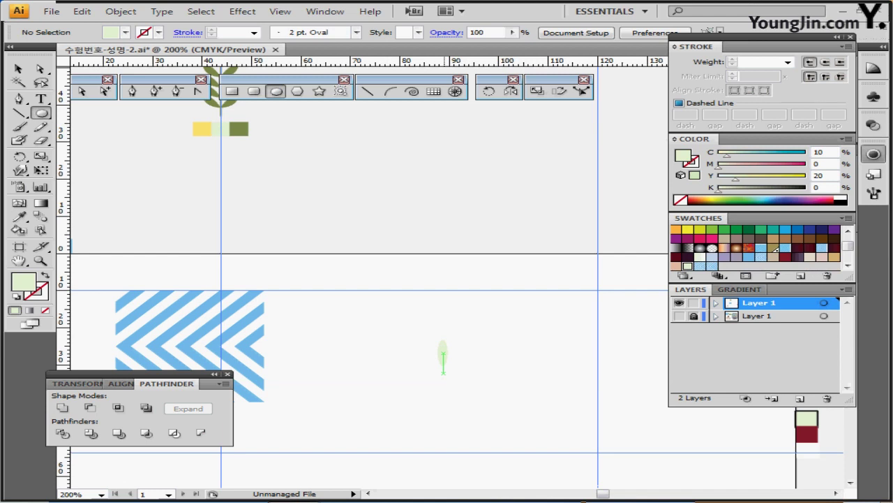
left_click(443, 372)
type("6")
key("Tab")
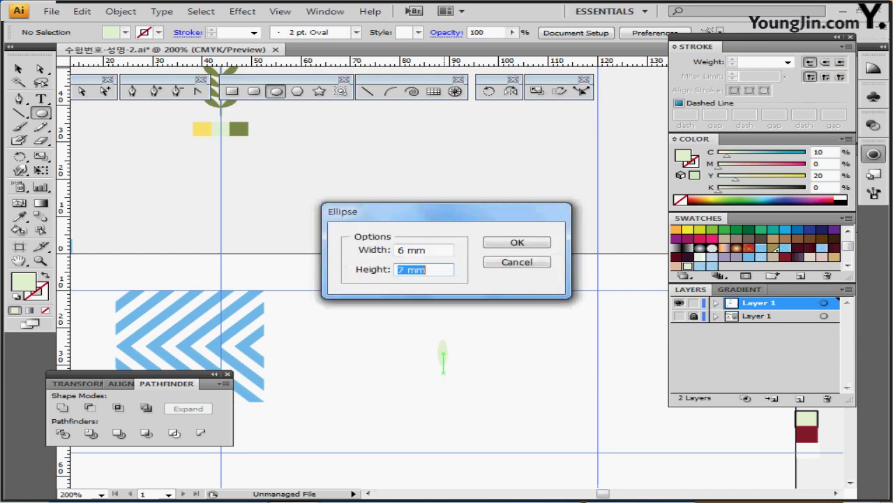
type("6")
key("Return")
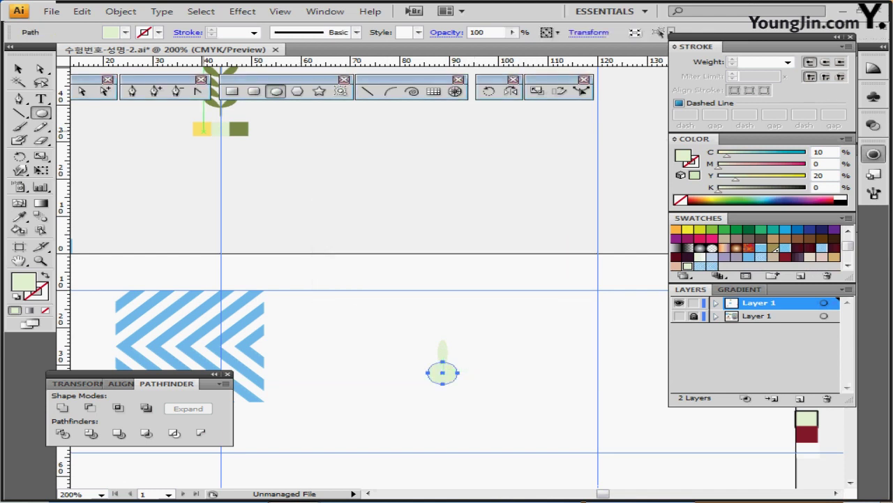
left_click(203, 129)
left_click(517, 262)
left_click(517, 262)
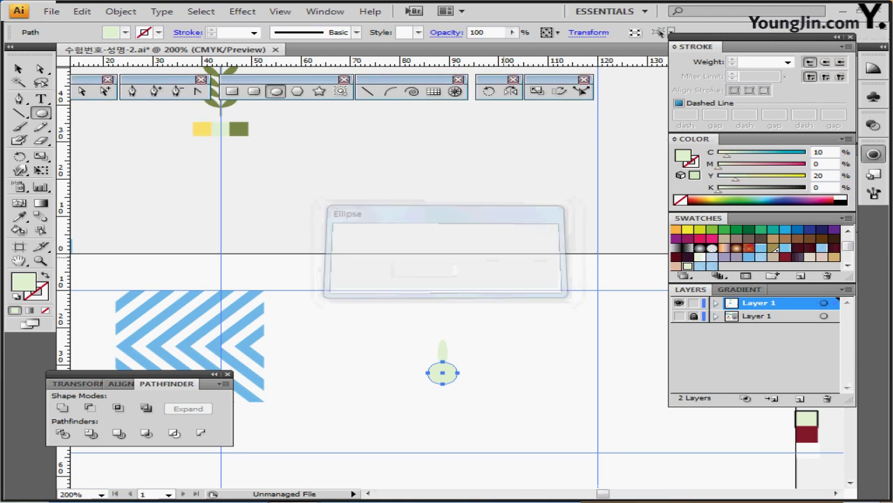
left_click(517, 262)
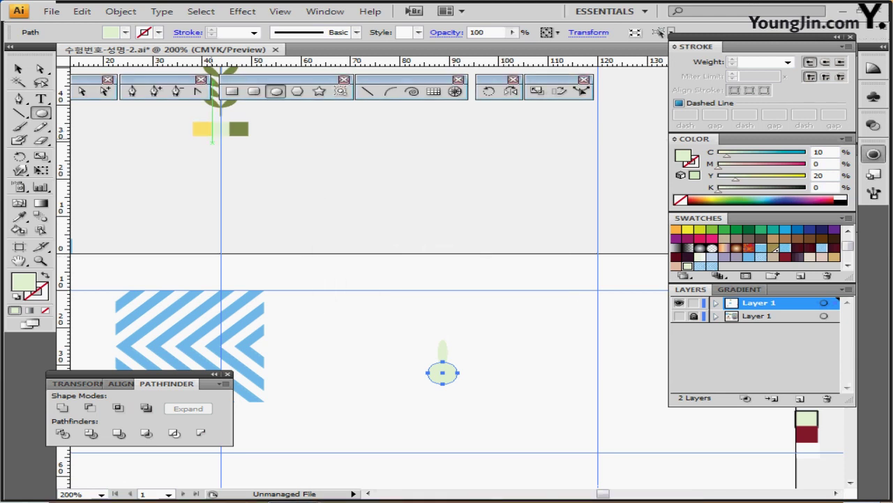
- Fill the new circle with the yellow (C0 M10 Y70 K0) of the first colour chip and deselect it
key("i")
left_click(202, 129)
left_click(434, 326, "ctrl")
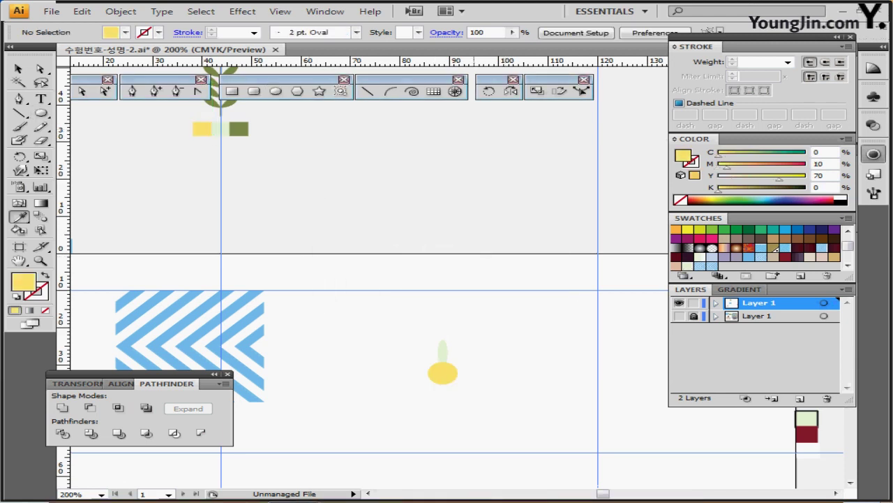
- Align the narrow ellipse and the yellow circle on their horizontal centres and clear the selection
left_click(474, 385, "ctrl")
left_click_drag(456, 293, 480, 334)
key("ctrl+a")
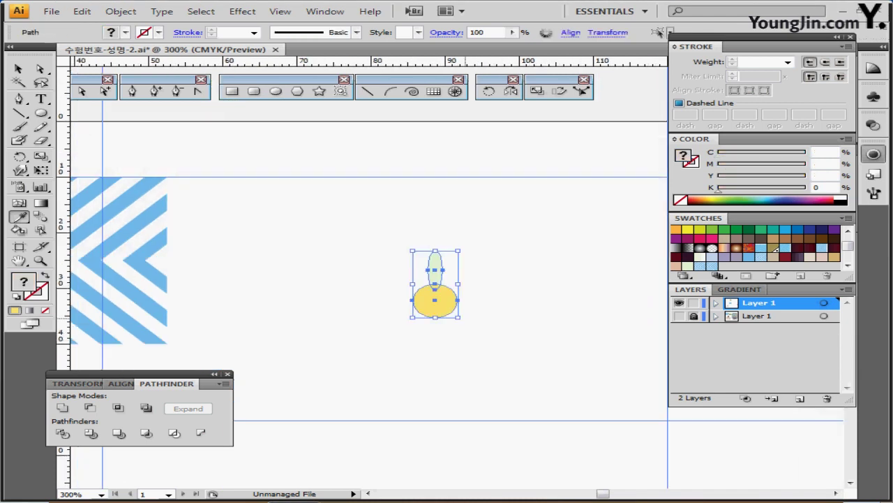
key("ctrl+=")
key("ctrl+=")
left_click_drag(432, 281, 425, 327)
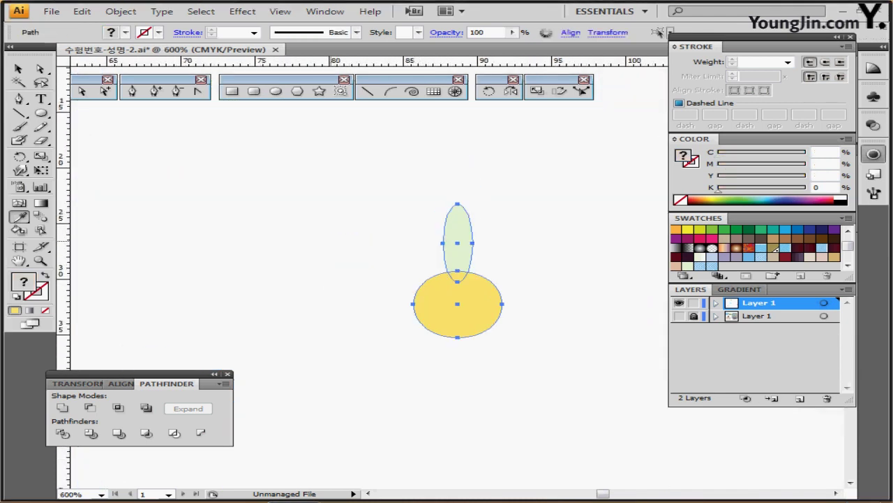
left_click(120, 384)
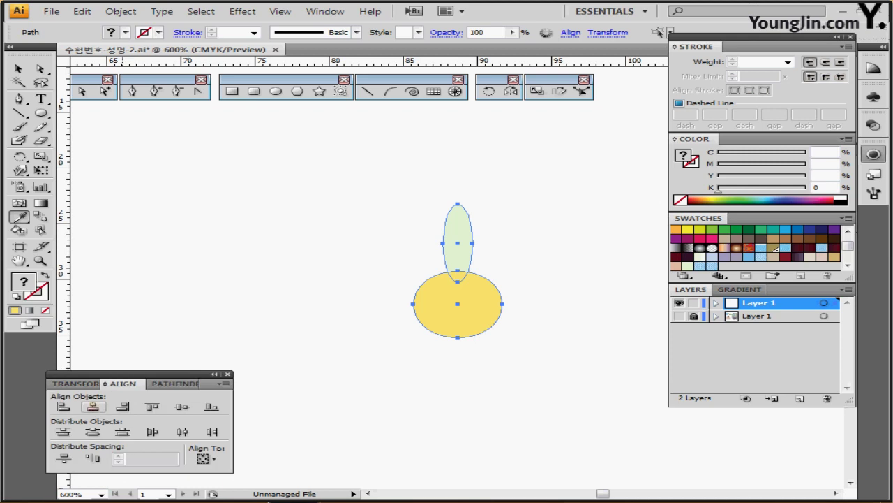
key("ctrl+shift+a")
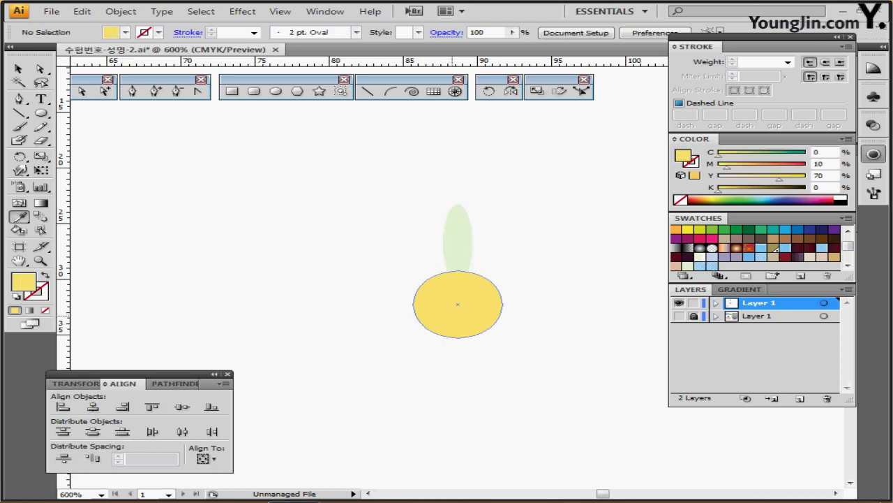
- Nudge the yellow circle upward so that it covers more of the pale green ellipse's lower end
left_click(456, 315, "ctrl")
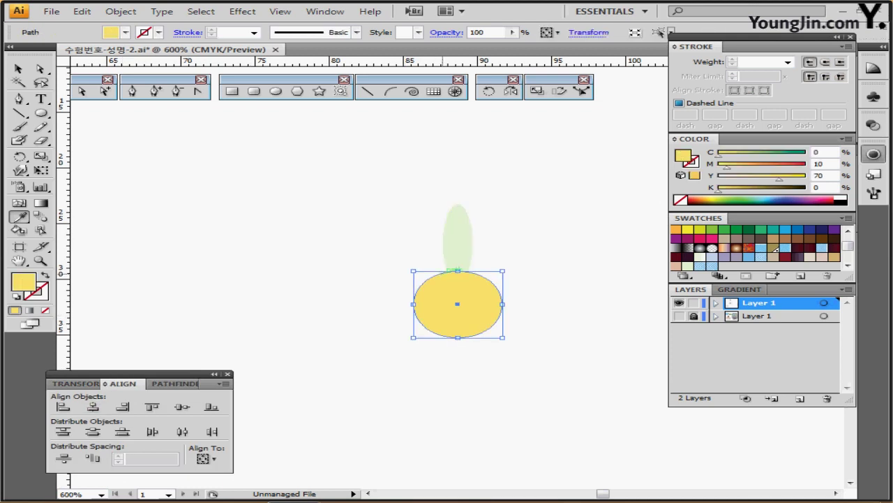
key("Up")
key("Up")
key("Up")
key("Up")
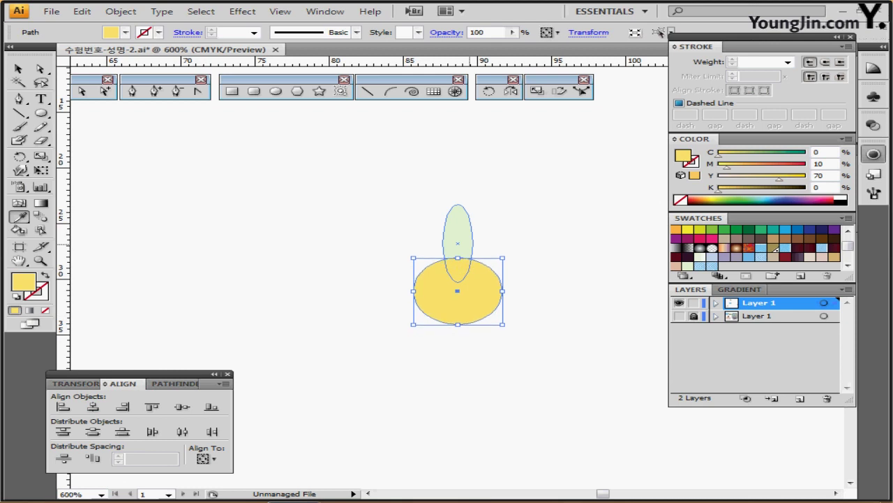
key("Up")
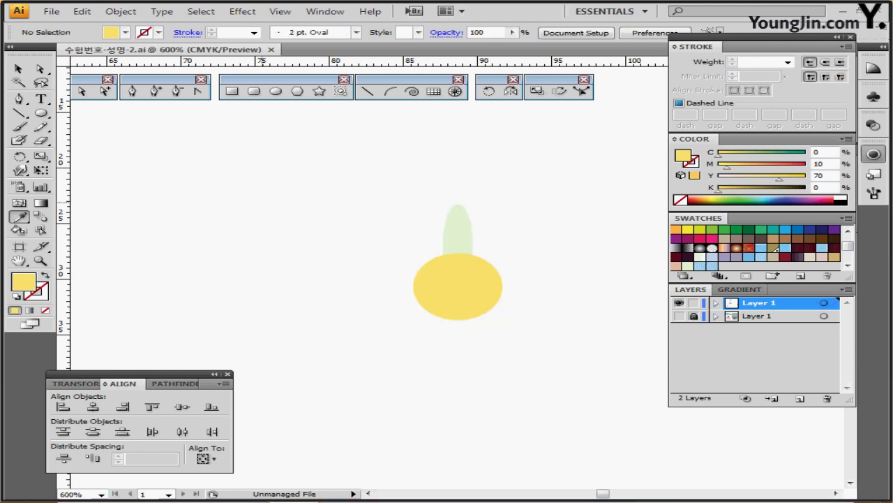
- Move only the two side anchor points of the pale green ellipse up 3.5 mm to form a notched petal
left_click(41, 69)
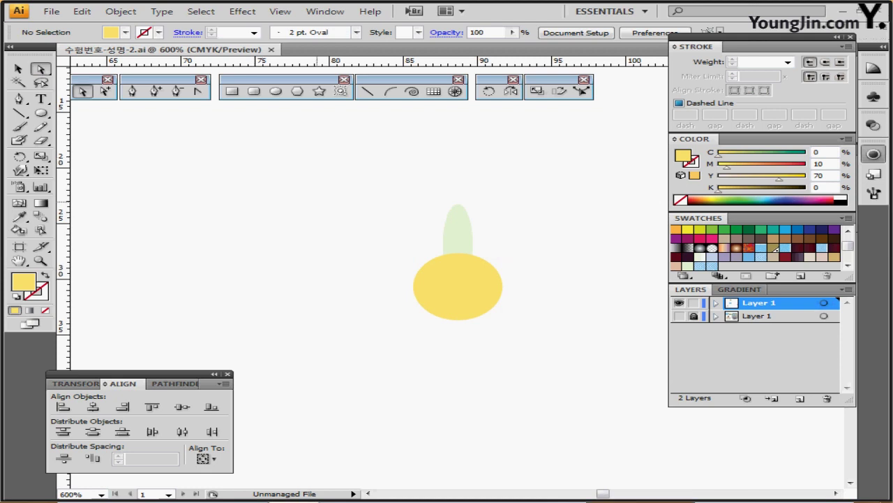
left_click_drag(390, 222, 480, 238)
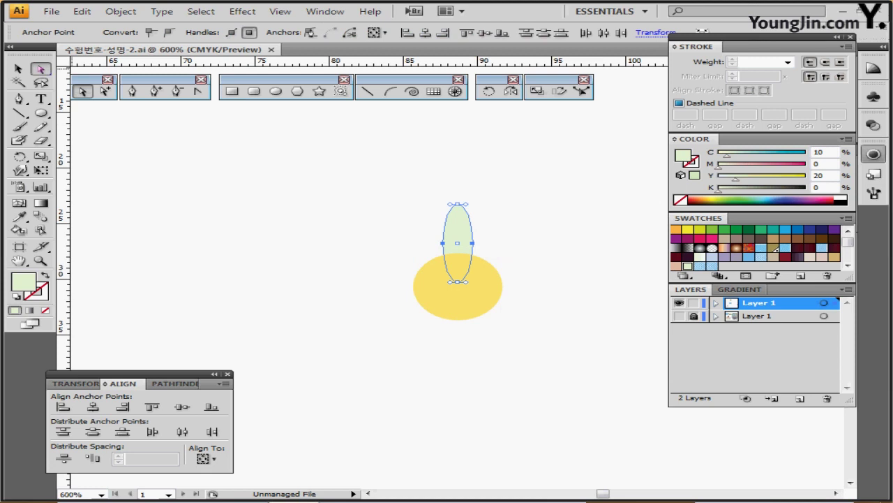
key("Return")
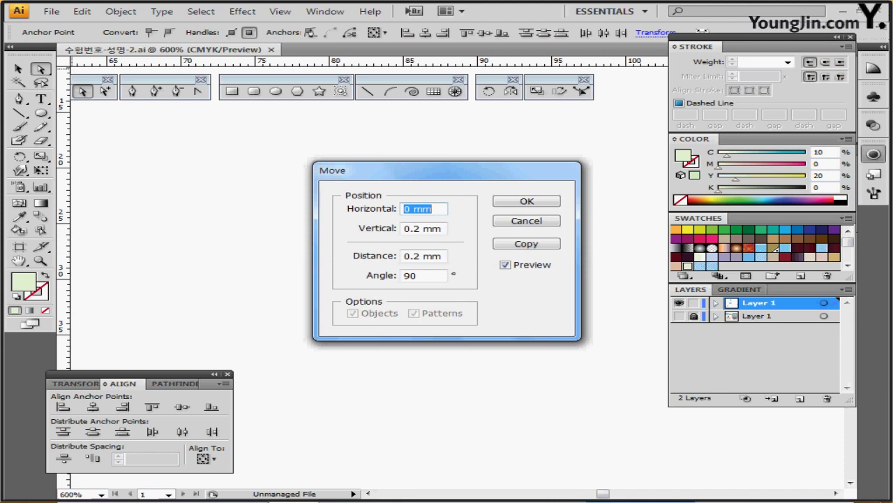
key("Tab")
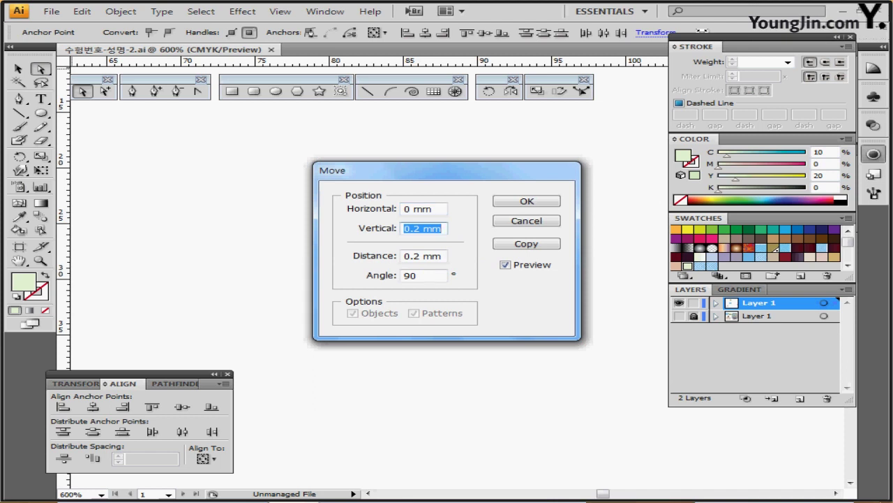
type("3.5")
key("Return")
key("ctrl+shift+w")
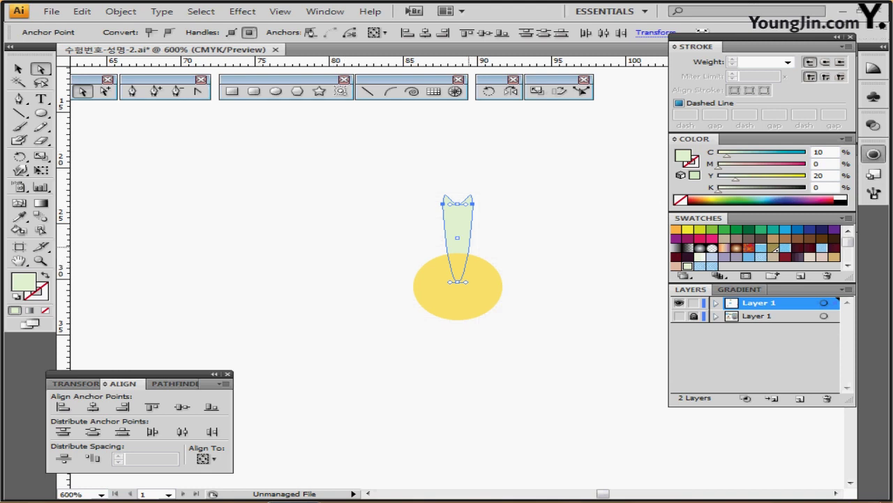
- In Outline view, make a copy of the petal rotated 30° around the centre of the yellow circle
left_click(469, 244, "ctrl+alt")
left_click_drag(464, 261, 402, 193)
left_click(390, 201, "ctrl")
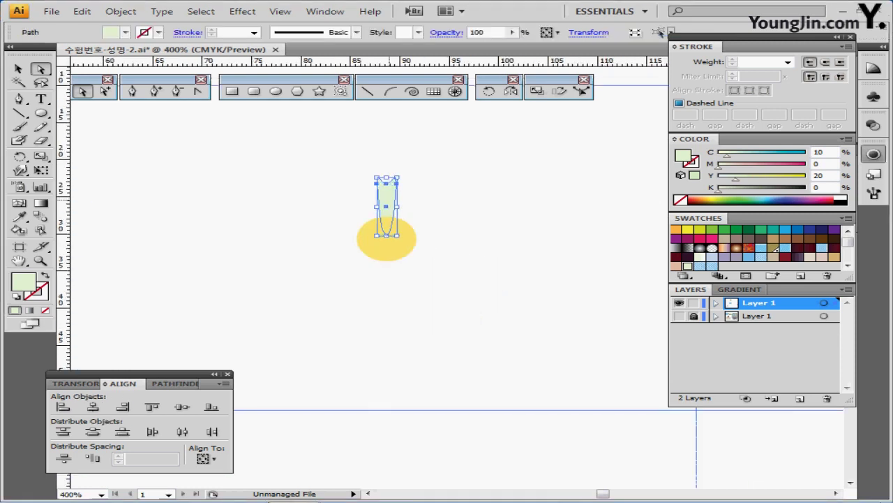
left_click_drag(392, 204, 395, 180)
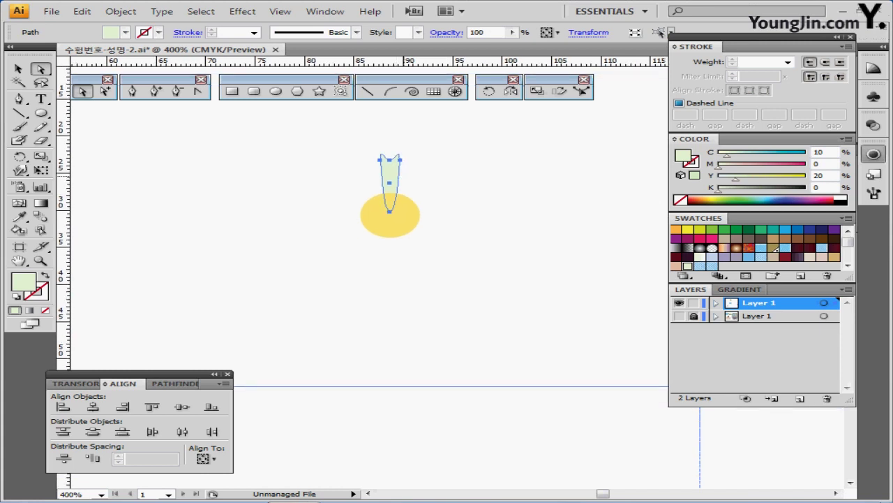
left_click(488, 91)
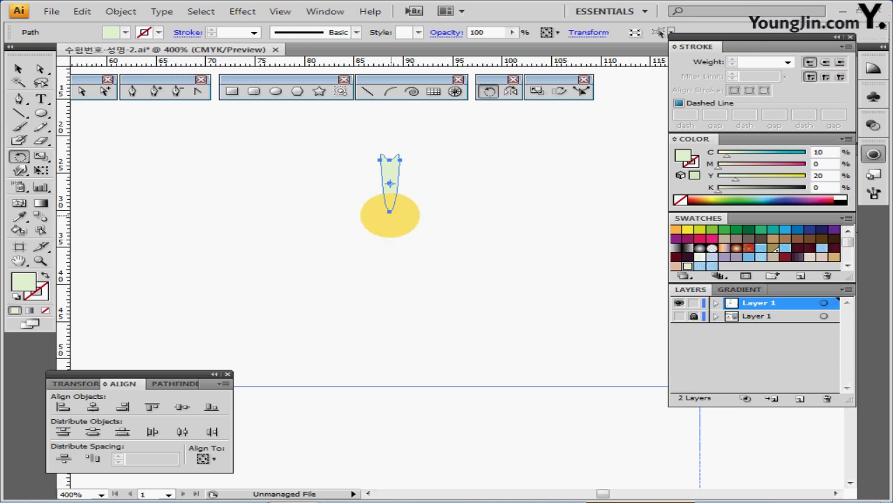
left_click(391, 214, "ctrl")
left_click(474, 300, "ctrl")
left_click_drag(474, 300, 432, 320)
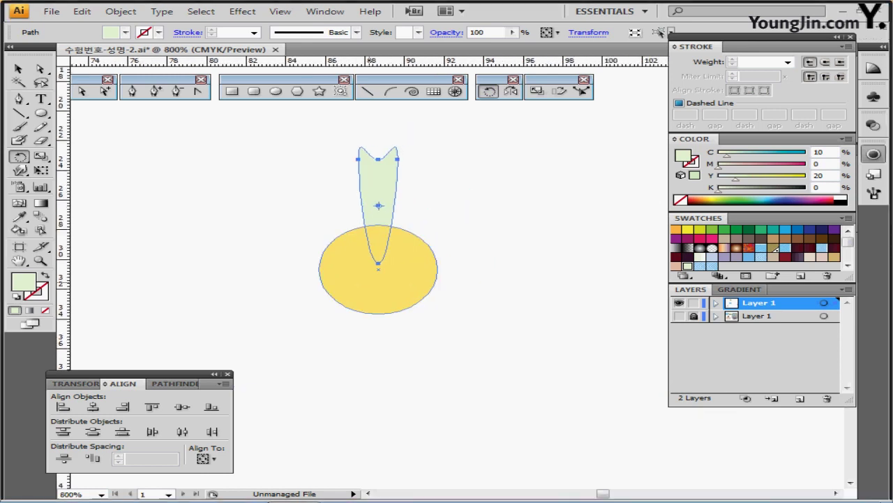
key("ctrl+y")
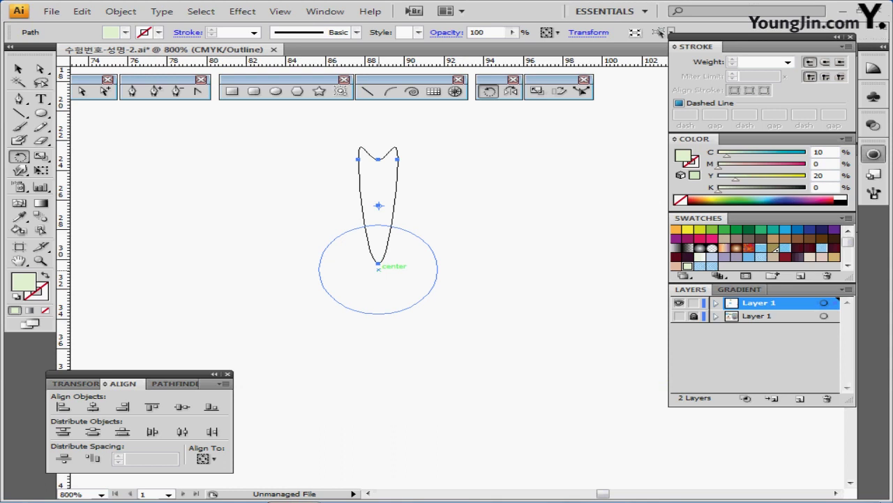
left_click(379, 266, "alt")
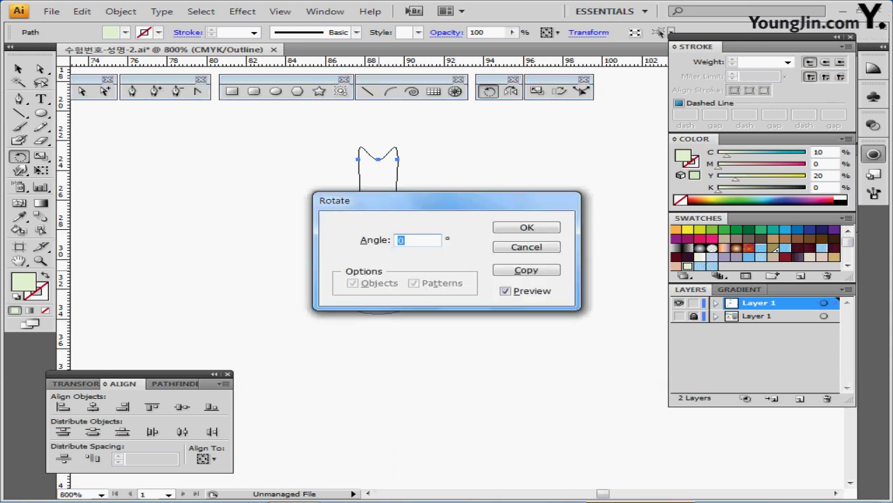
type("30")
key("Return")
- Repeat the rotated copy to complete a full ring of twelve petals and return to Preview
key("ctrl+d")
key("ctrl+d")
key("ctrl+d")
key("ctrl+d")
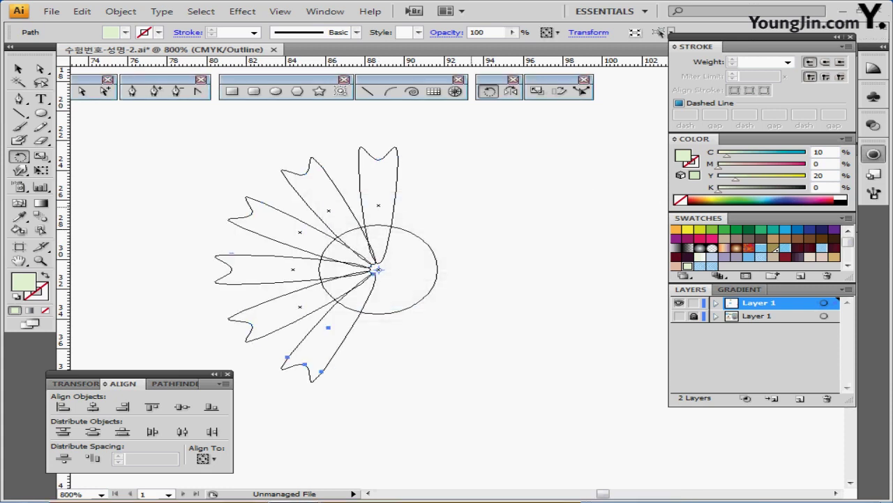
key("ctrl+d")
key("ctrl+d")
key("ctrl+d")
key("ctrl+d")
key("ctrl+d")
key("ctrl+d")
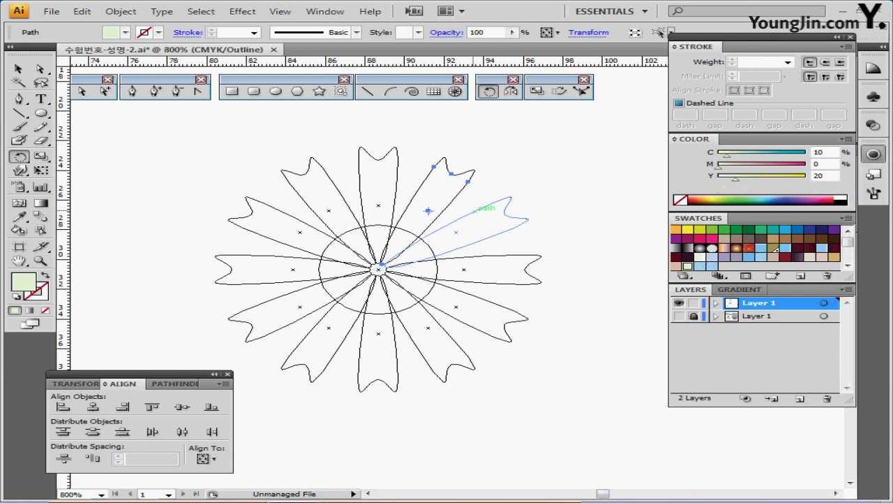
key("ctrl+y")
- Select all petals together with the yellow centre and rotate the whole flower by 15°
key("ctrl+minus")
key("ctrl+minus")
key("ctrl+minus")
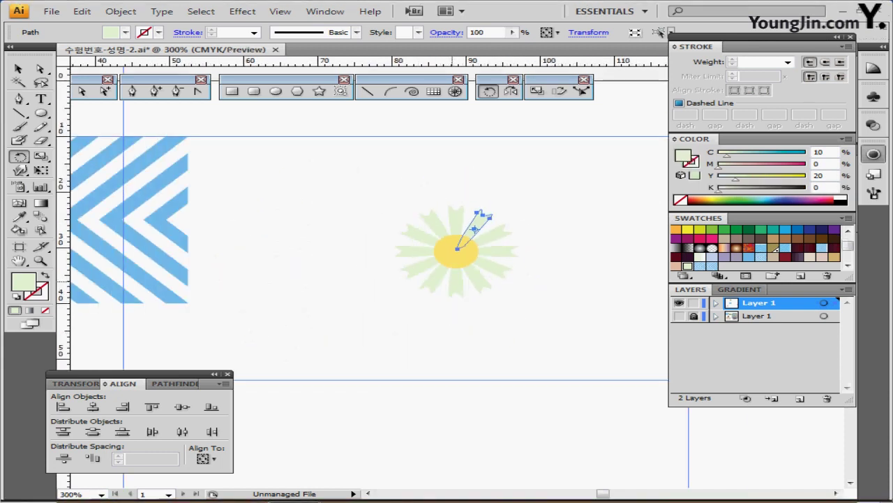
left_click_drag(452, 276, 395, 261)
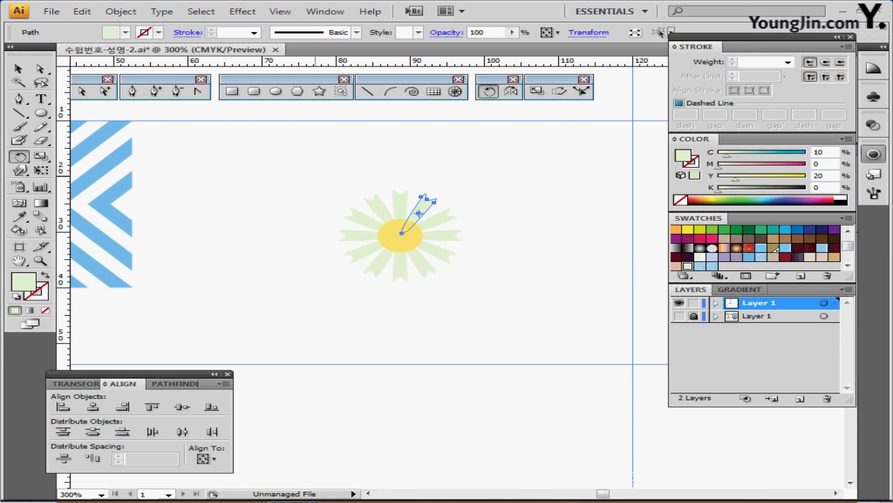
key("v")
left_click_drag(316, 171, 465, 289)
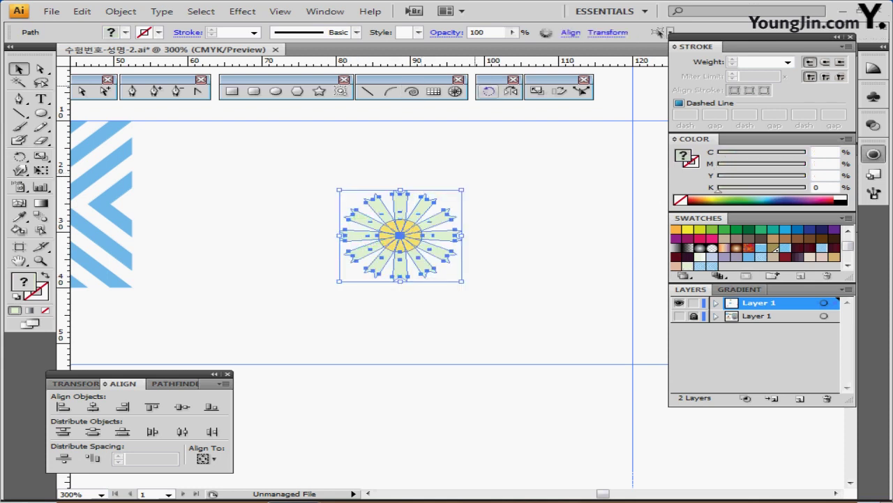
double_click(489, 91)
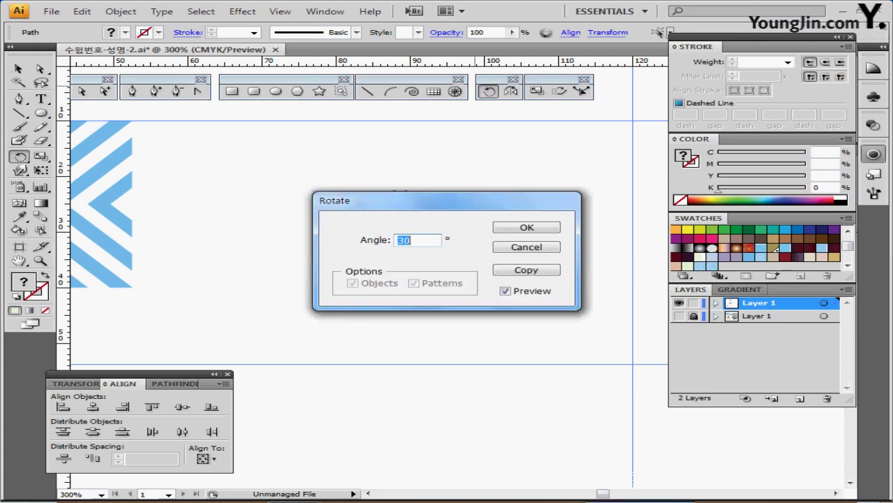
type("15")
key("Return")
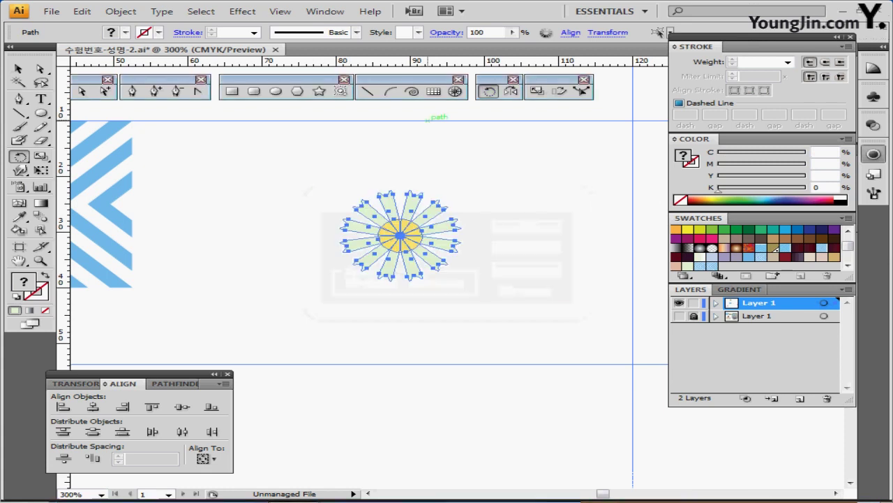
- Group the petals with the yellow centre and activate the Line Segment tool with nothing selected
key("ctrl")
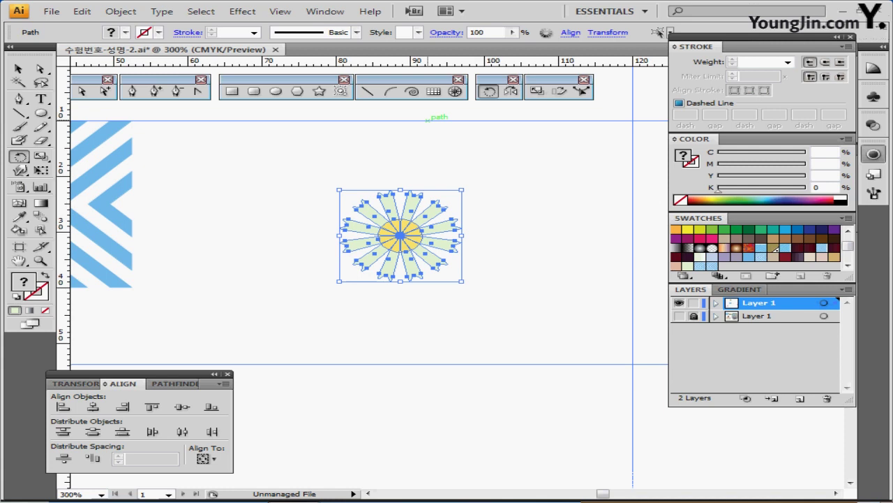
key("ctrl+g")
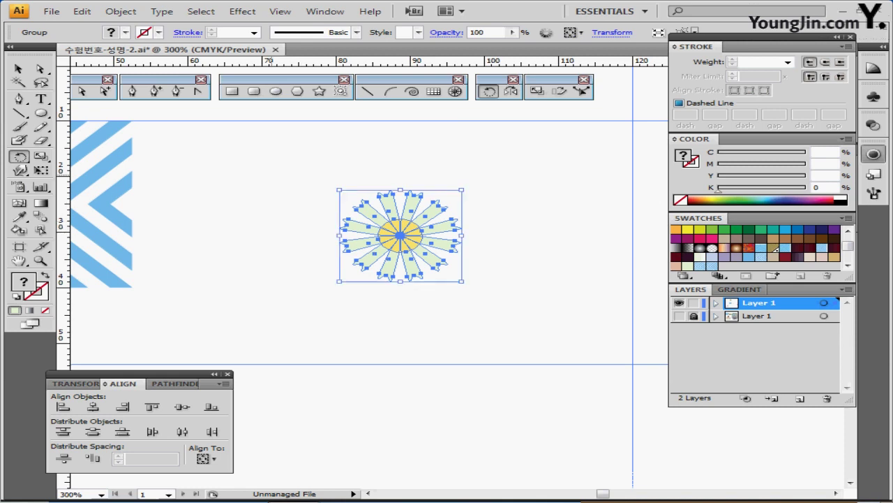
key("ctrl+shift+a")
key("backslash")
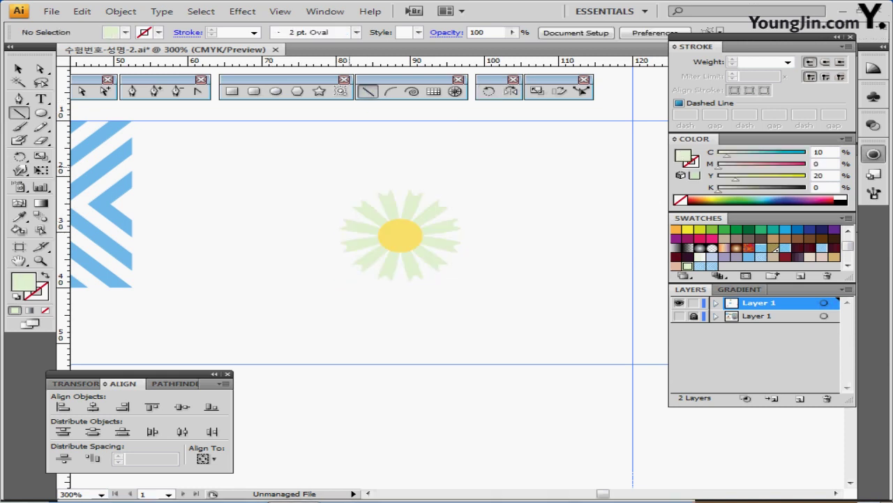
- With nothing selected, sample the olive green reference square (C60 M40 Y90) and make it the stroke colour with no fill
scroll(350, 162, "up", 6)
scroll(350, 164, "left", 3)
scroll(351, 166, "up", 4)
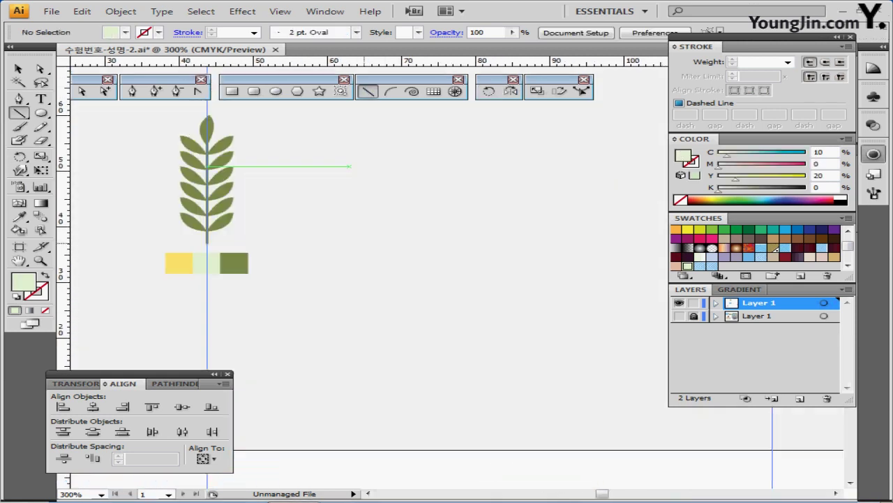
left_click(311, 215, "ctrl")
left_click_drag(311, 215, 233, 203)
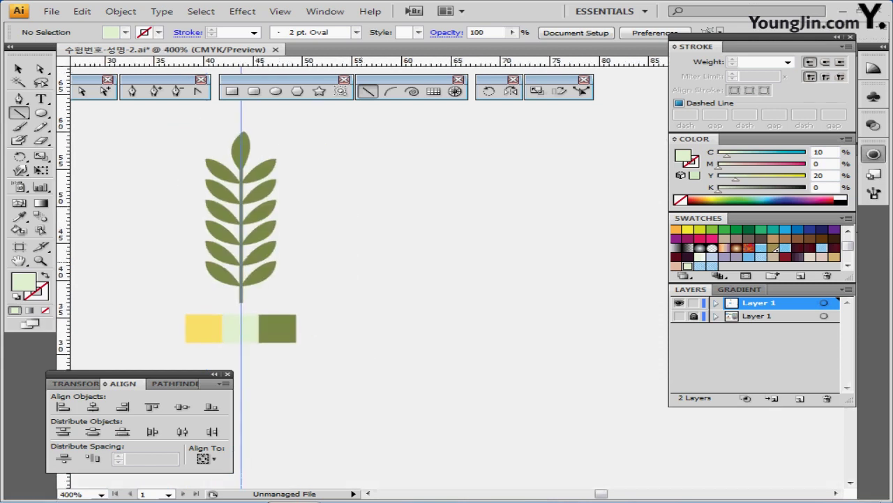
left_click(290, 329, "ctrl")
left_click(328, 301, "ctrl")
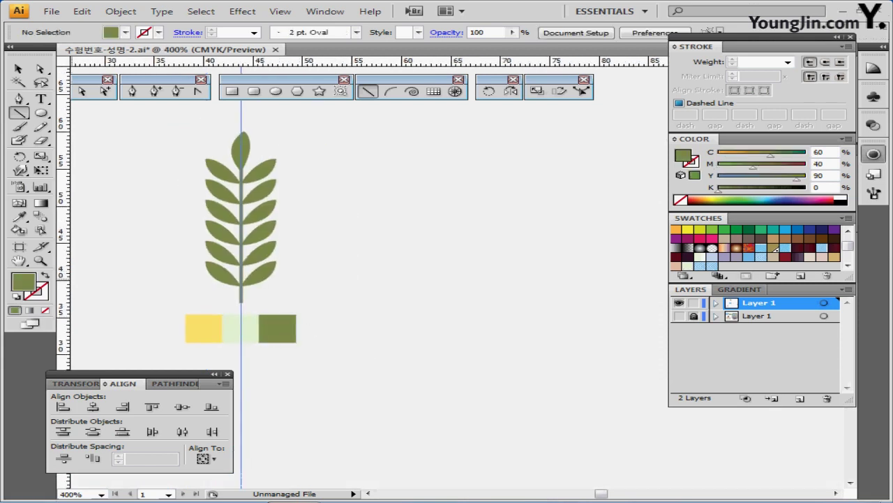
key("shift+x")
- Draw an 18 mm line at 90° as the stem, place it beside the reference sprig and deselect it
left_click(407, 148)
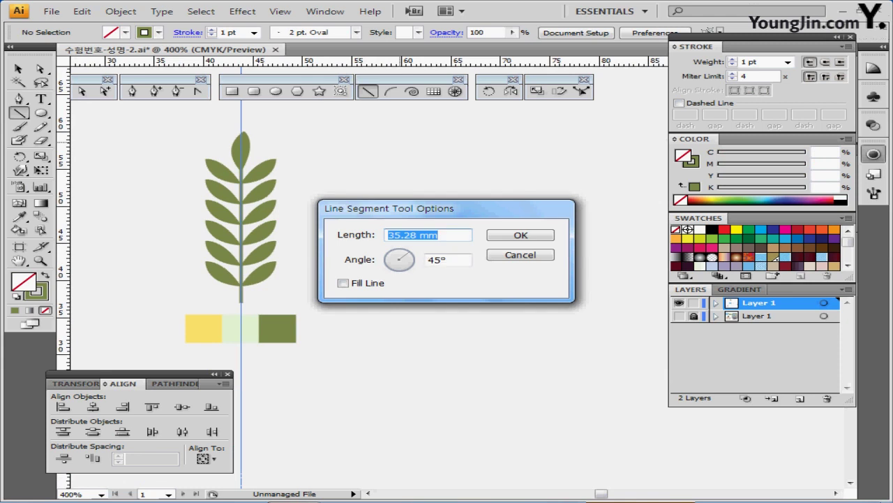
type("18")
key("Tab")
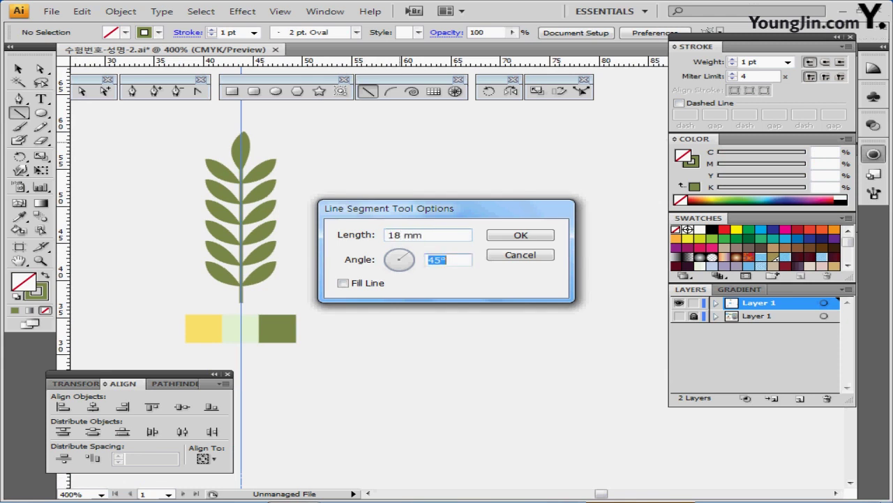
type("90")
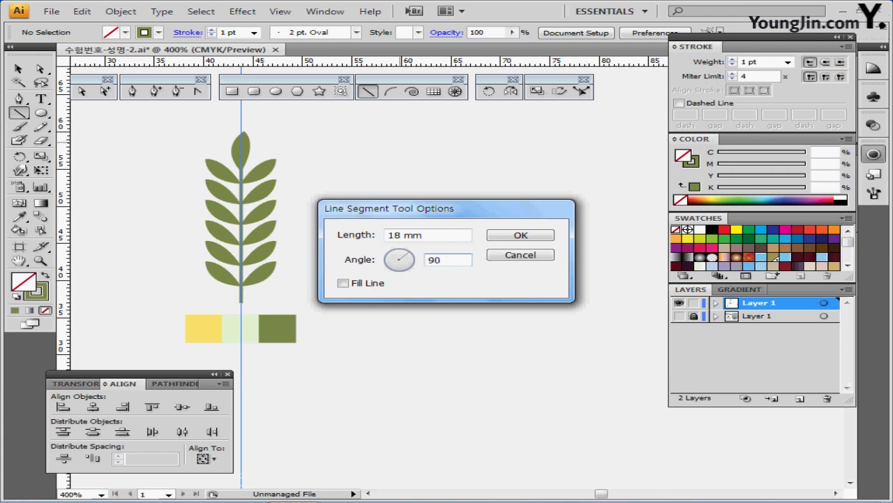
key("Return")
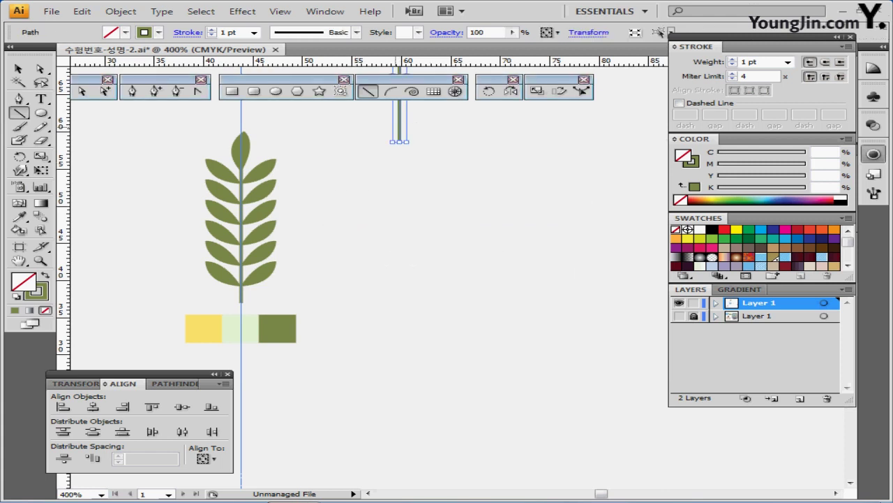
left_click_drag(400, 128, 447, 293)
key("ctrl+shift+a")
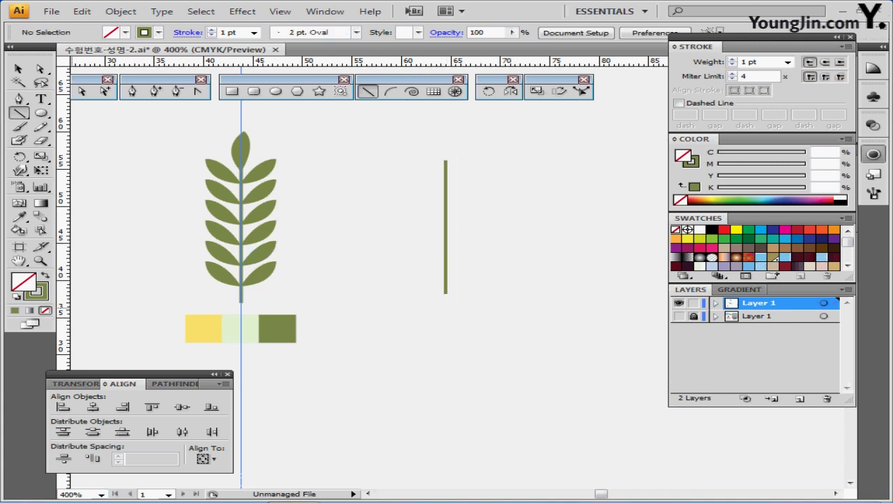
- Try to draw the tip leaf with the Pen tool at the stem's upper end, using an olive fill without stroke
key("shift+x")
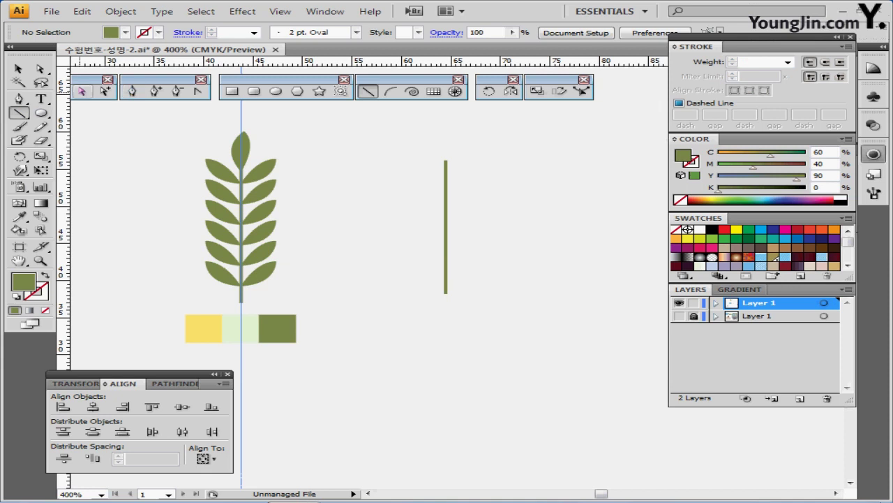
left_click(83, 92)
left_click(245, 133)
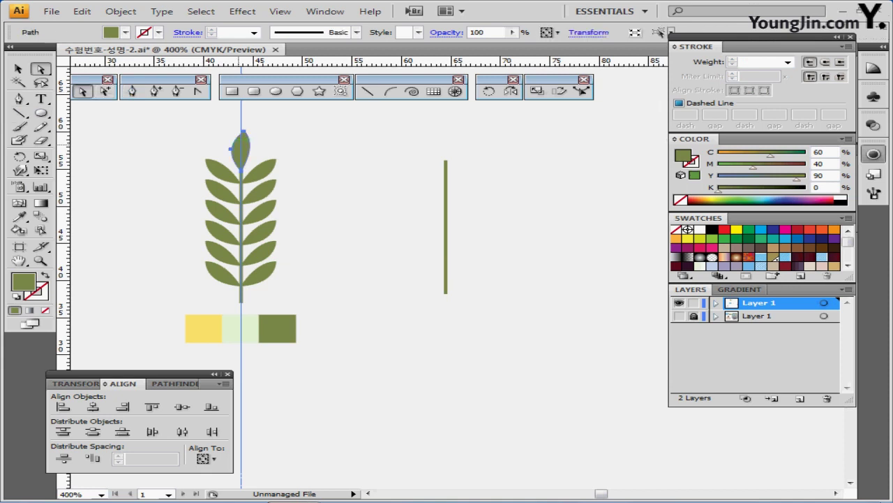
key("ctrl+equal")
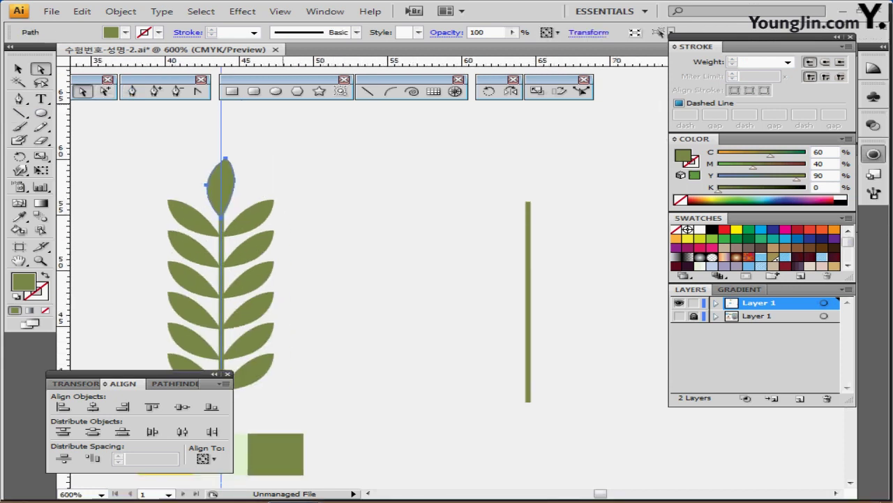
left_click(132, 92)
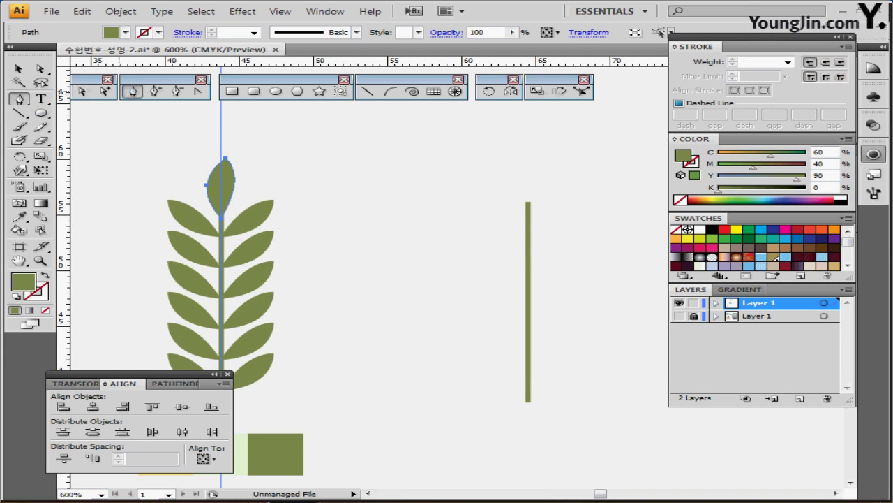
left_click(528, 204)
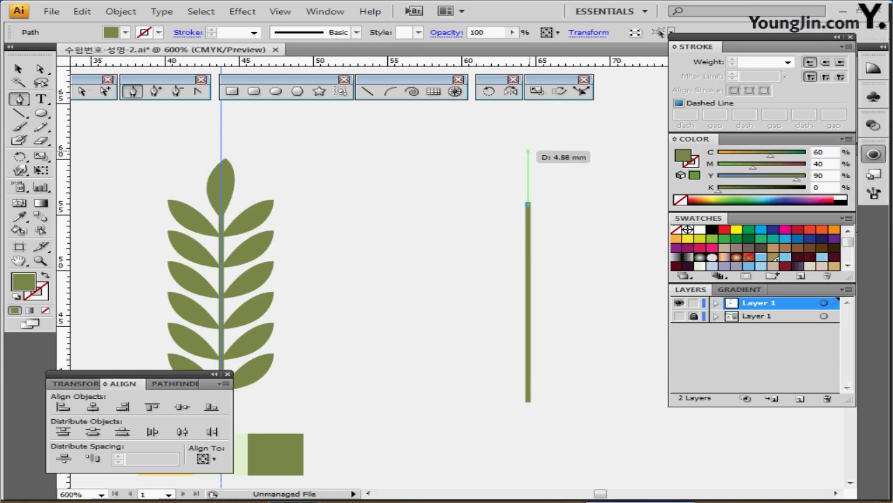
left_click_drag(527, 150, 567, 119)
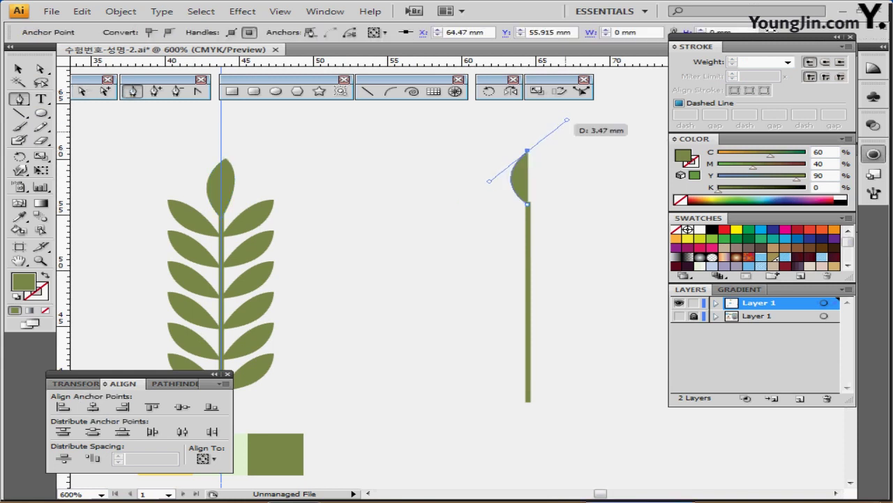
left_click(527, 149)
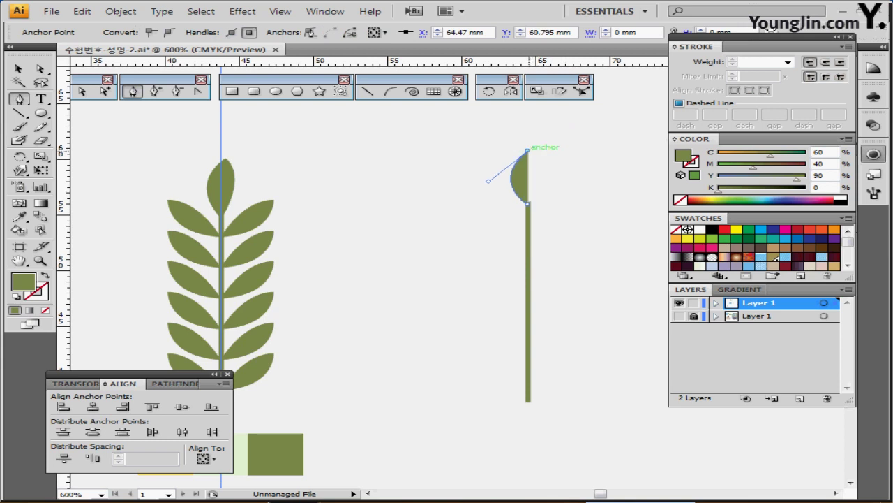
left_click(529, 203)
left_click_drag(530, 199, 552, 152)
left_click_drag(504, 255, 503, 254)
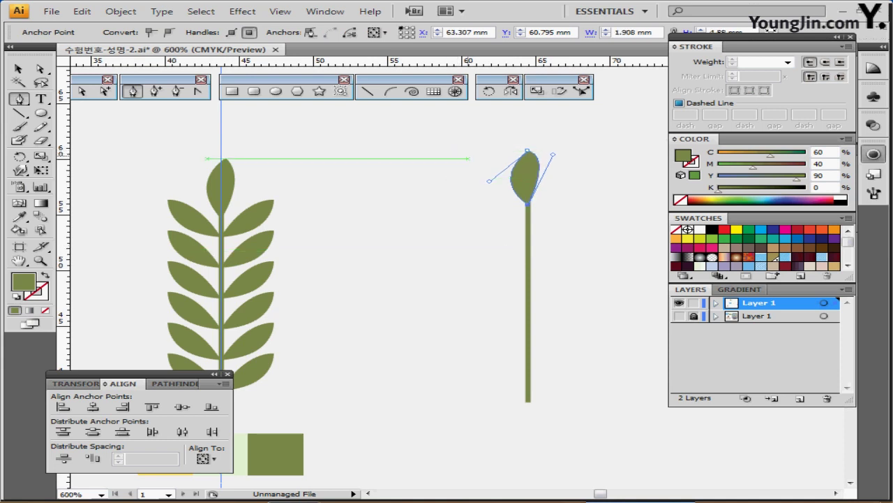
key("ctrl+z")
key("ctrl+z")
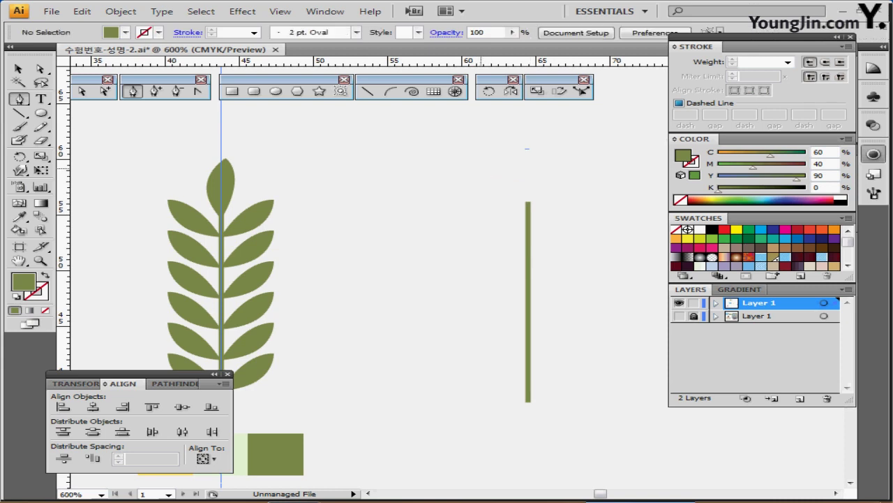
- Copy the reference sprig's tip leaf onto the upper end of the new stem and deselect it
left_click(222, 183)
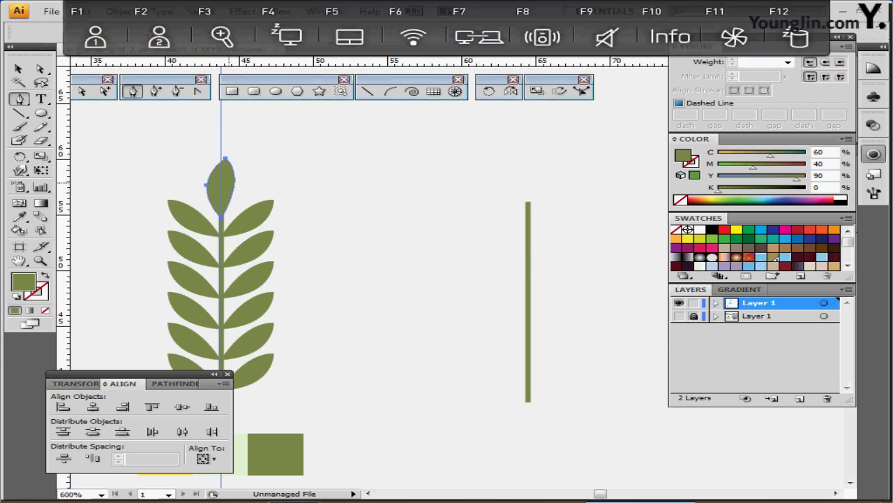
left_click_drag(222, 183, 529, 175)
key("ctrl+shift+a")
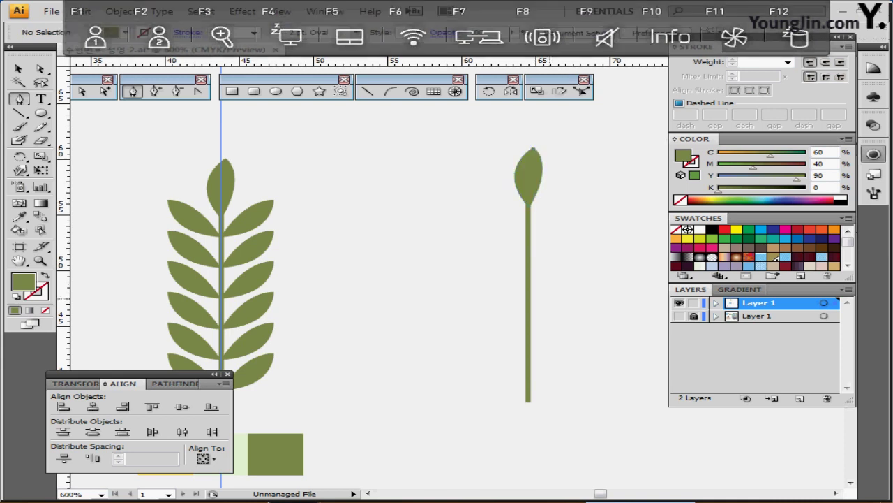
- Convert the new stem line into a filled shape with Outline Stroke and save the document
left_click_drag(480, 257, 554, 317)
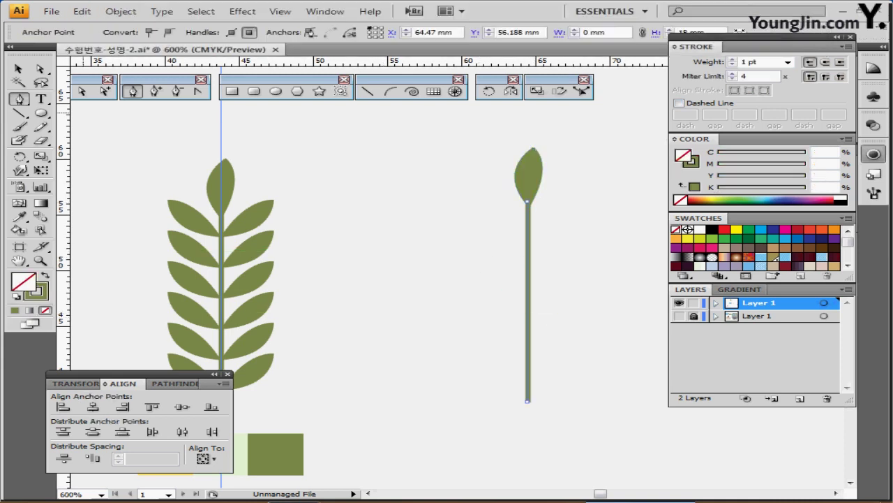
left_click(121, 12)
mouse_move(230, 264)
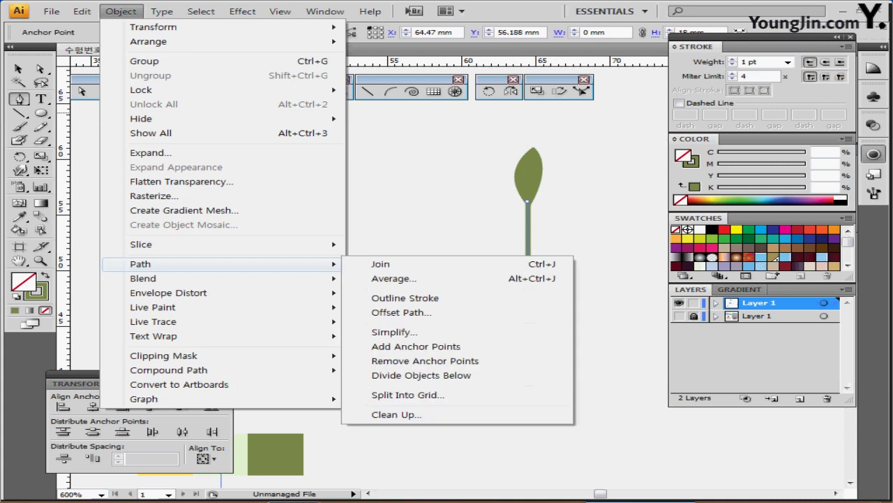
left_click(404, 298)
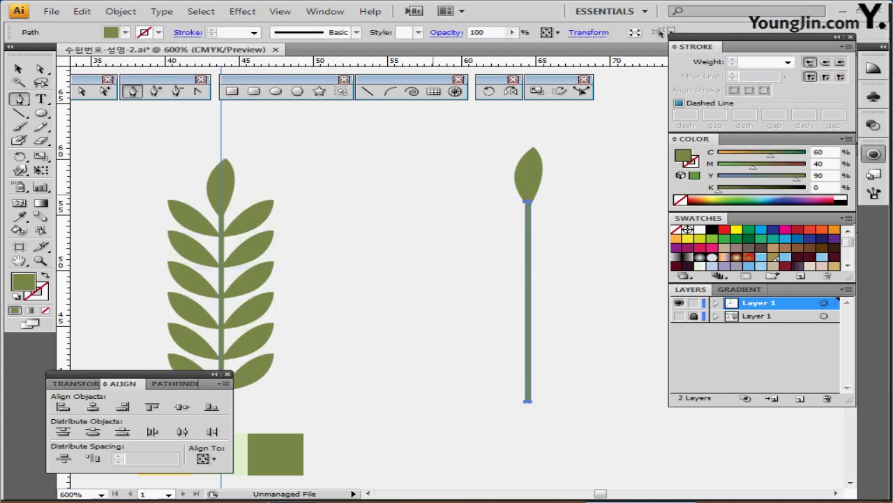
key("ctrl+s")
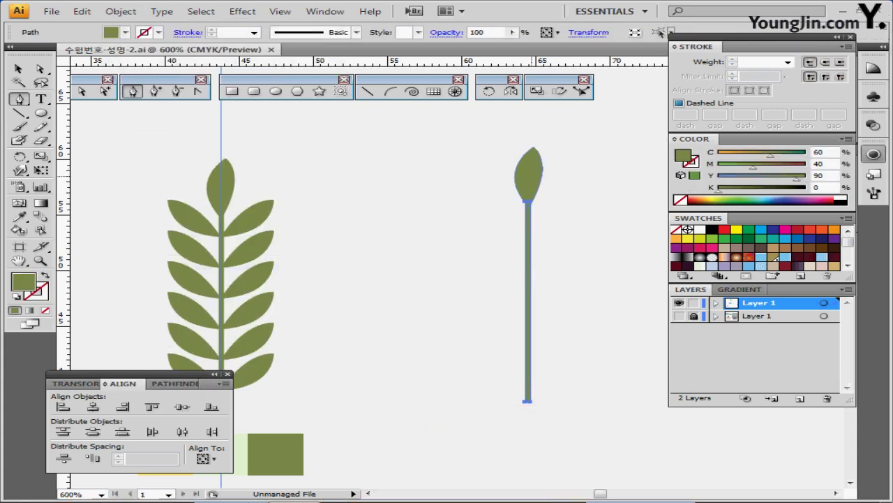
- Make a copy of the new stem's tip leaf scaled uniformly to 90%
left_click(529, 181, "ctrl")
left_click_drag(500, 214, 489, 204)
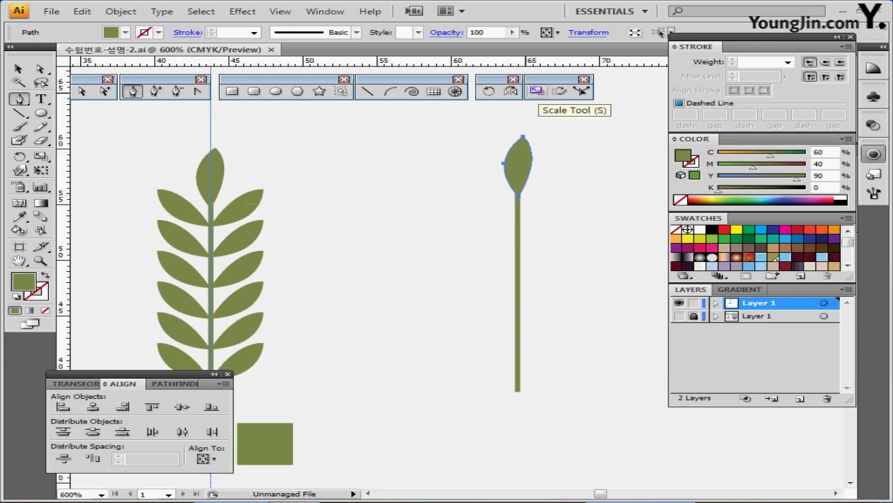
double_click(536, 91)
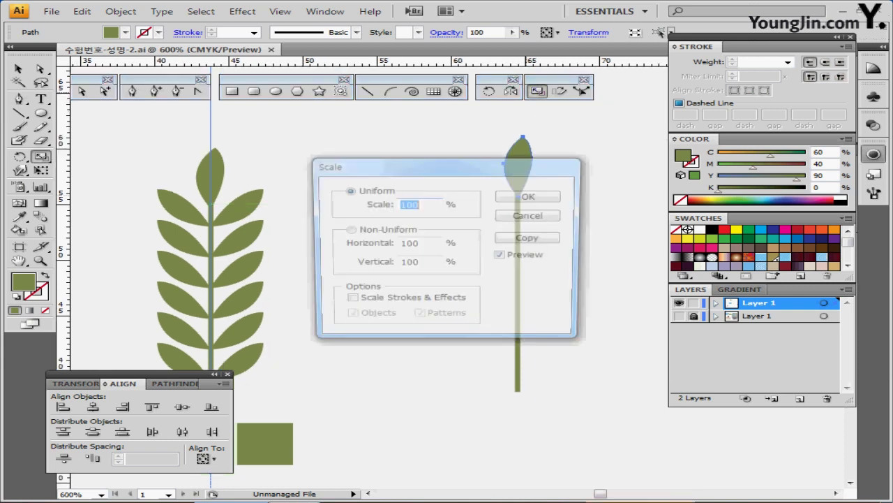
type("90")
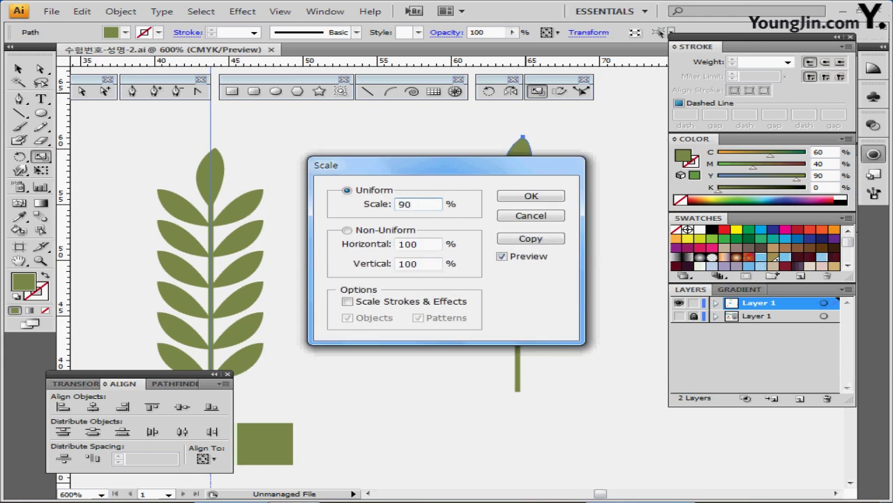
left_click(530, 238)
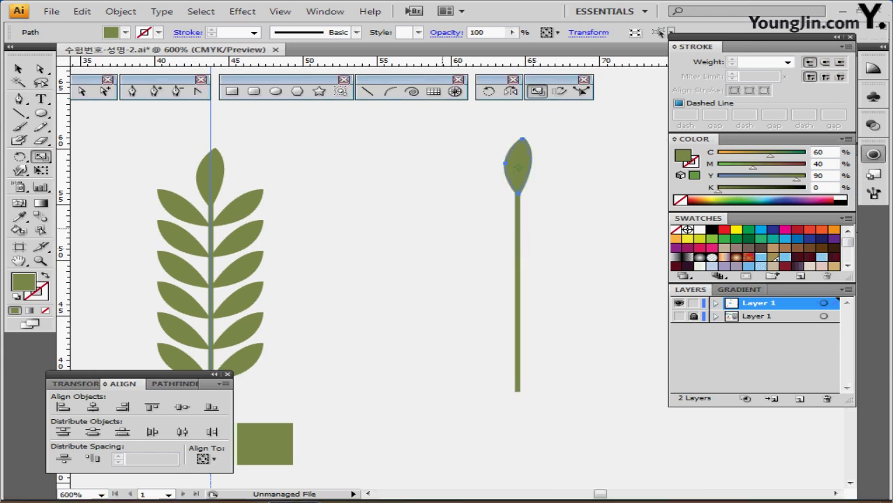
- Rotate the smaller leaf copy by 50° and attach its point to the stem's left side just below the tip leaf
double_click(488, 90)
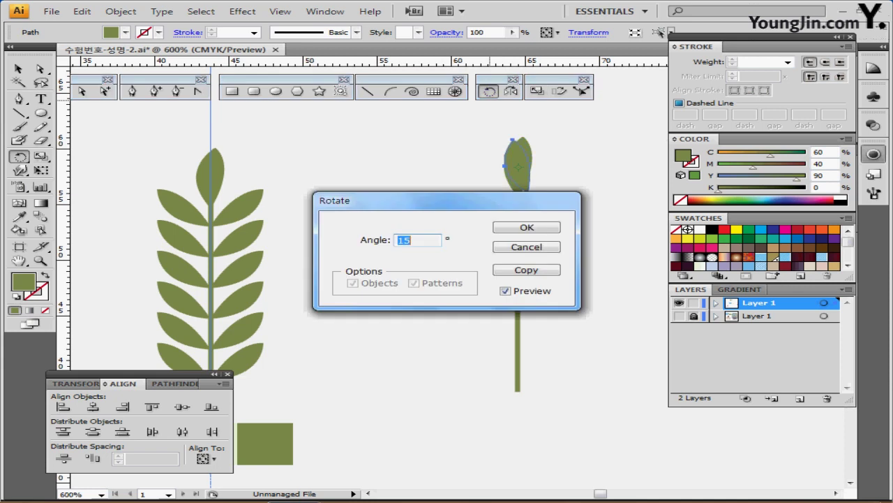
type("50")
key("Return")
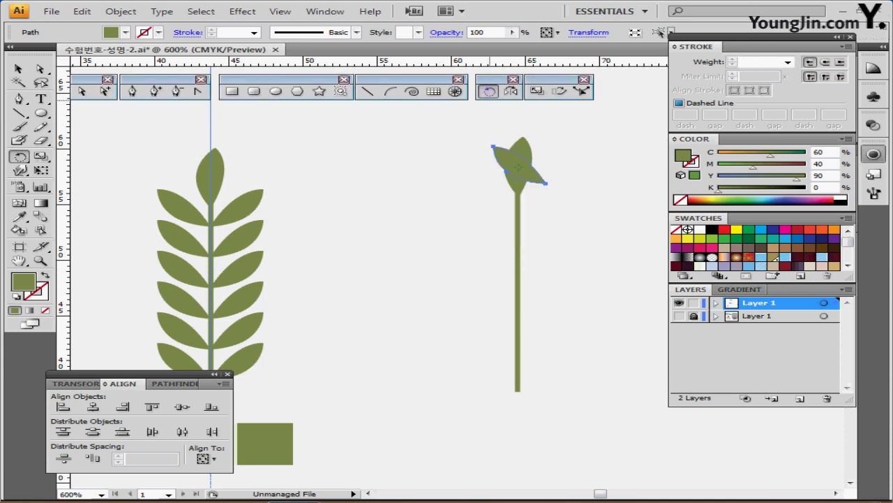
left_click_drag(506, 155, 495, 196)
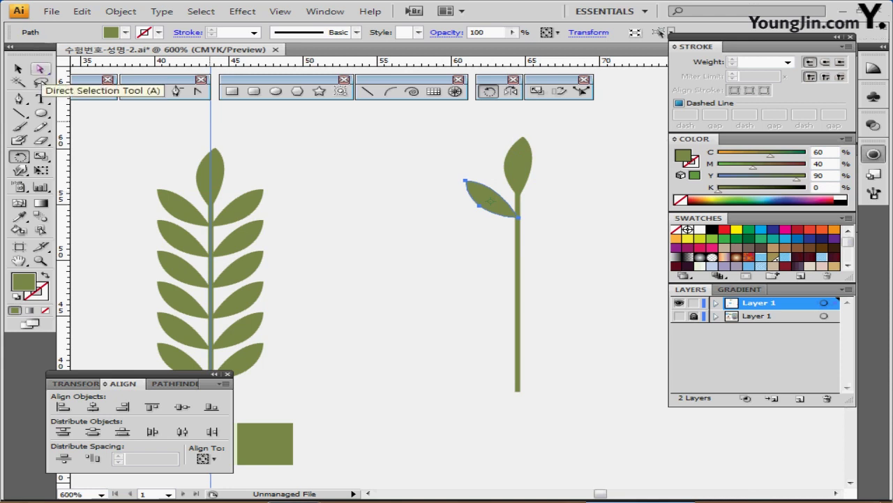
- Make a copy of the side leaf moved 0 mm horizontally and -2.7 mm vertically
double_click(39, 68)
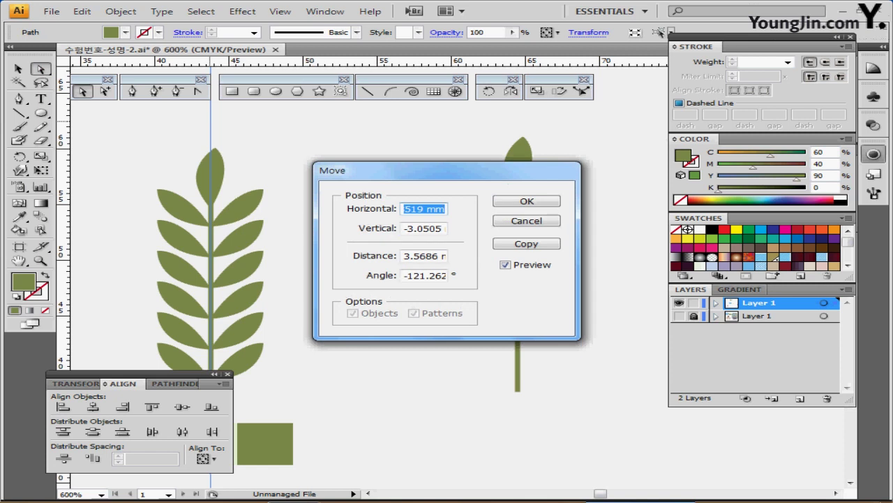
type("0")
key("Tab")
type("-")
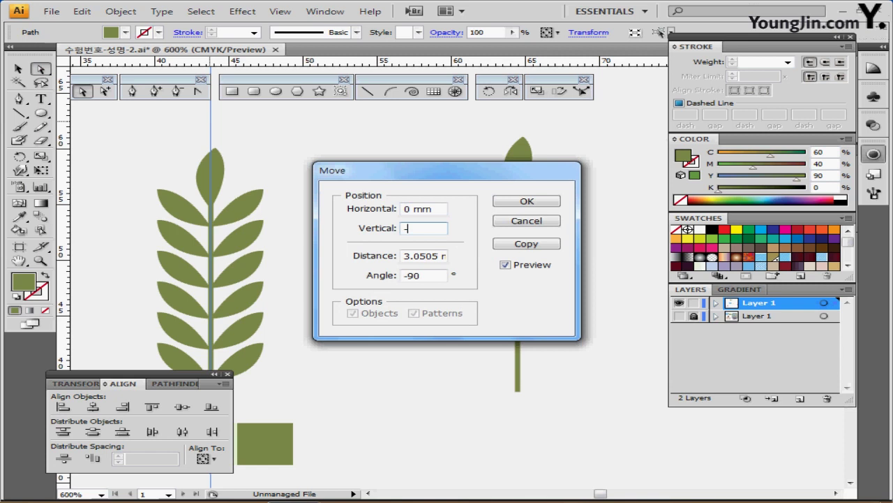
type("2.7")
left_click(522, 243)
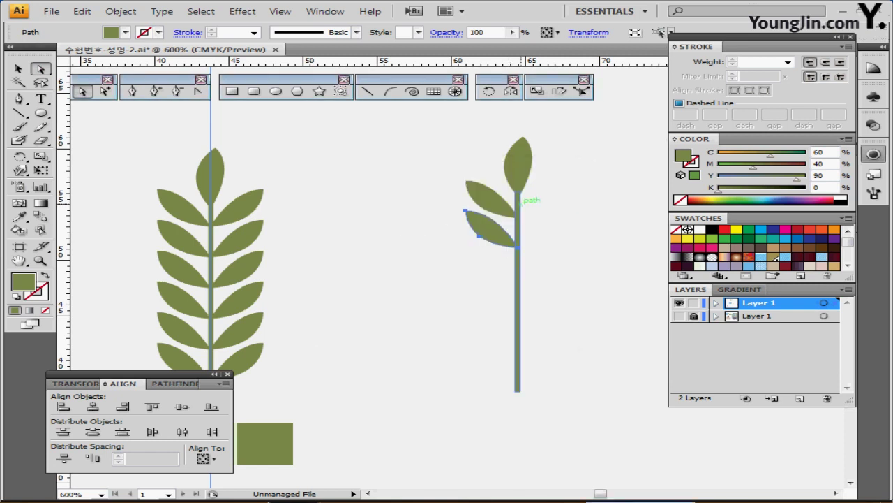
- Repeat the moved leaf copy to continue the row of leaves down the stem's left side
key("v")
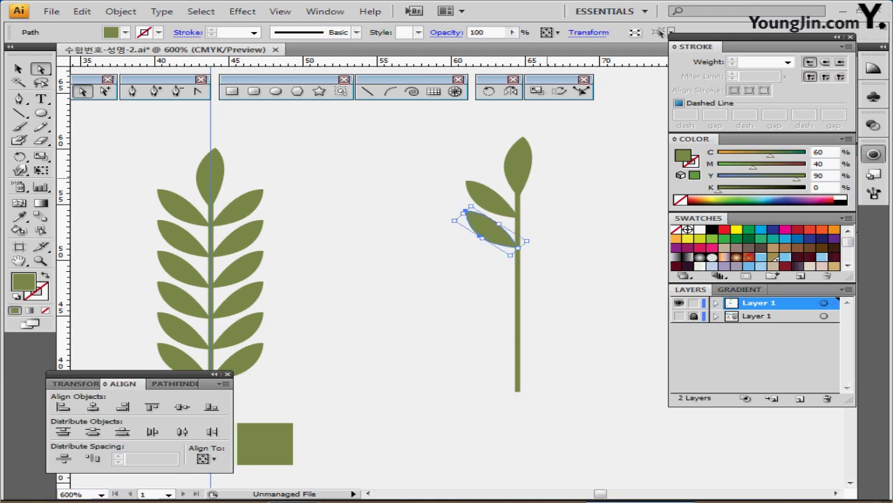
key("ctrl+d")
key("ctrl+d")
key("ctrl+d")
key("ctrl+d")
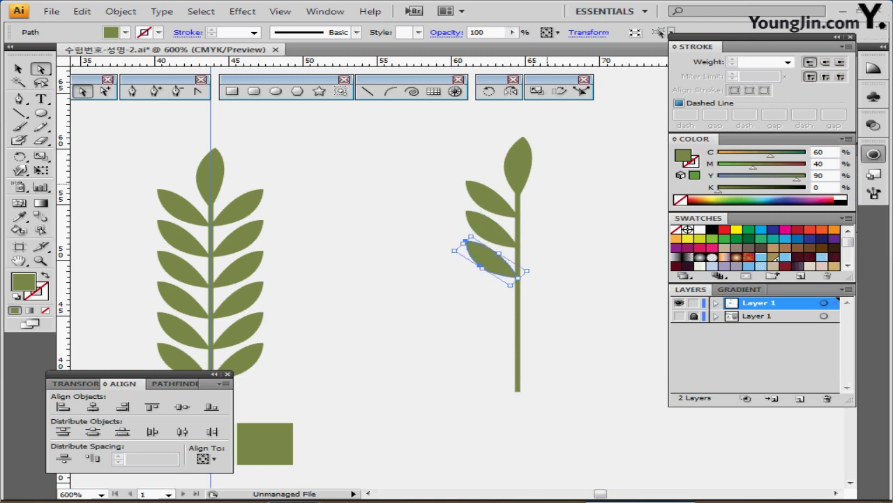
- Reflect a copy of all the stem's left side leaves across the vertical axis to the stem's right side
key("a")
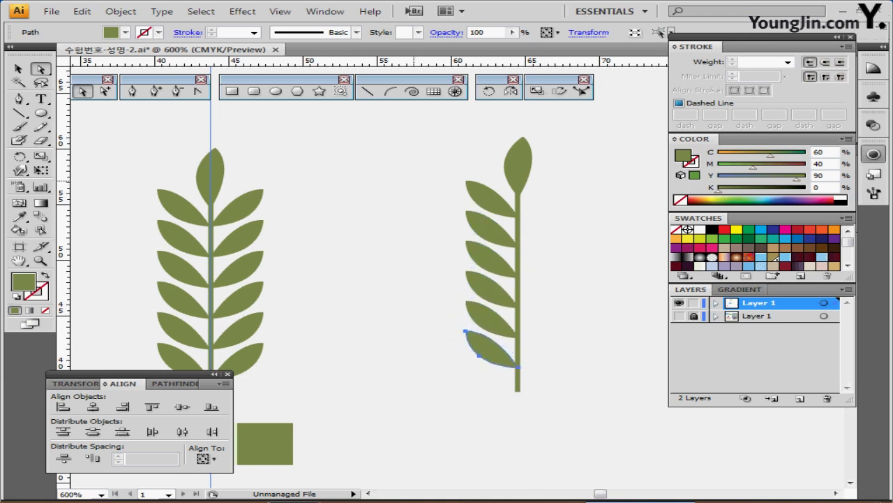
key("v")
left_click_drag(415, 169, 487, 377)
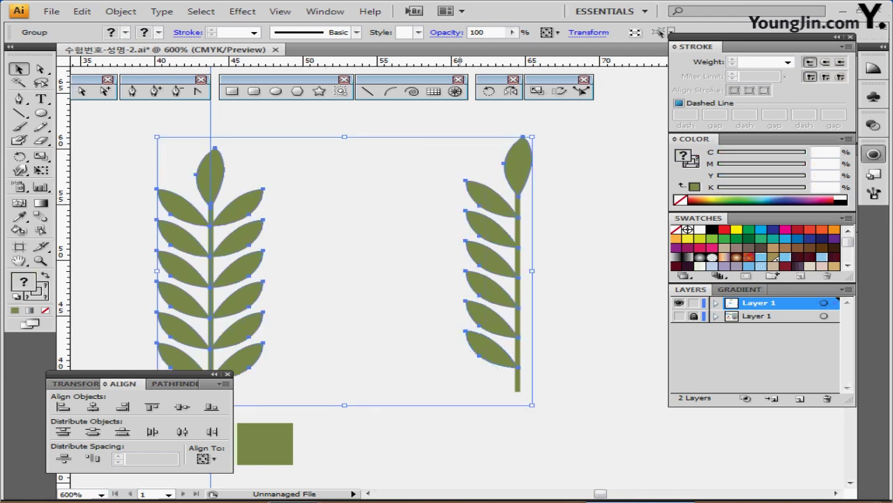
left_click(459, 281)
left_click(479, 190)
right_click(479, 190)
left_click(529, 248)
left_click(431, 180)
left_click_drag(433, 178, 507, 368)
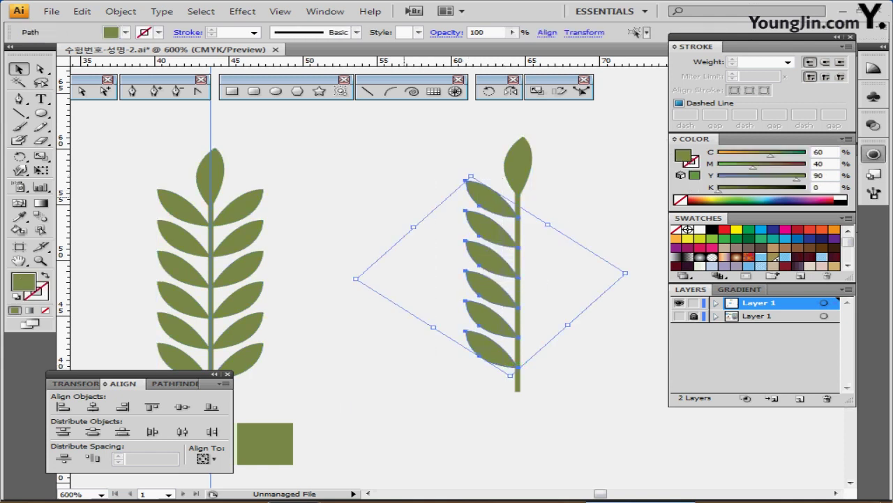
left_click(511, 91)
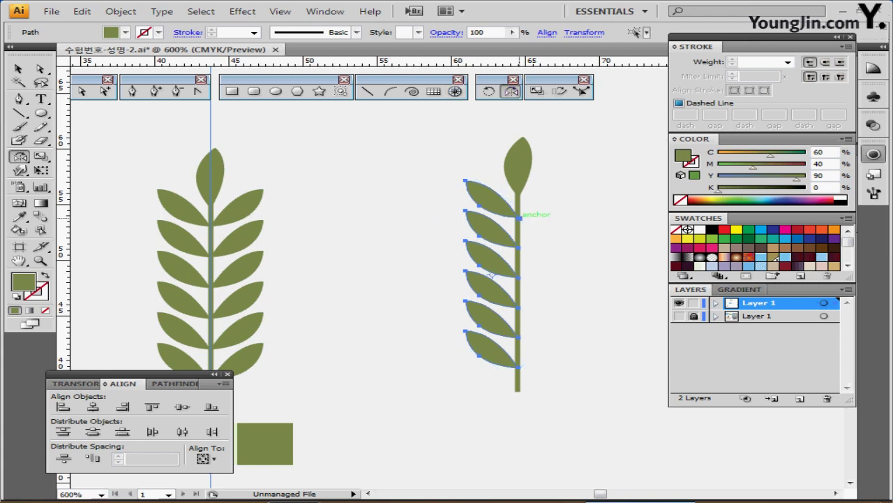
left_click(520, 218, "alt")
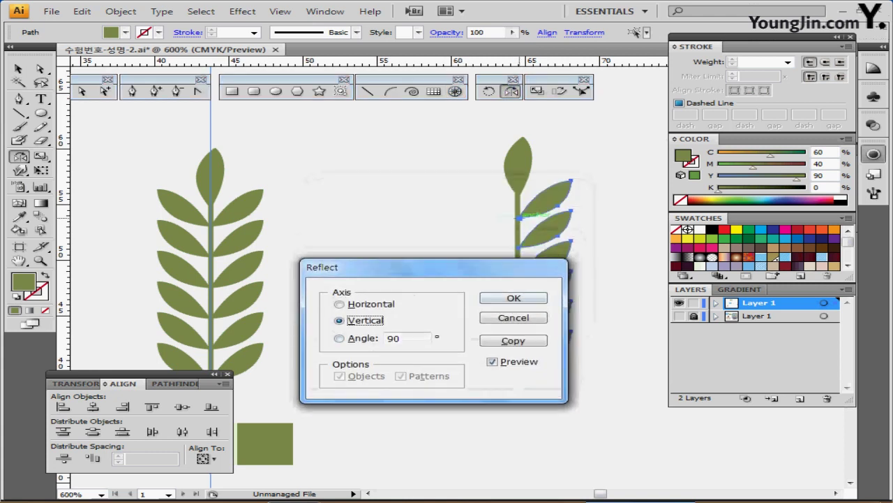
left_click(513, 340)
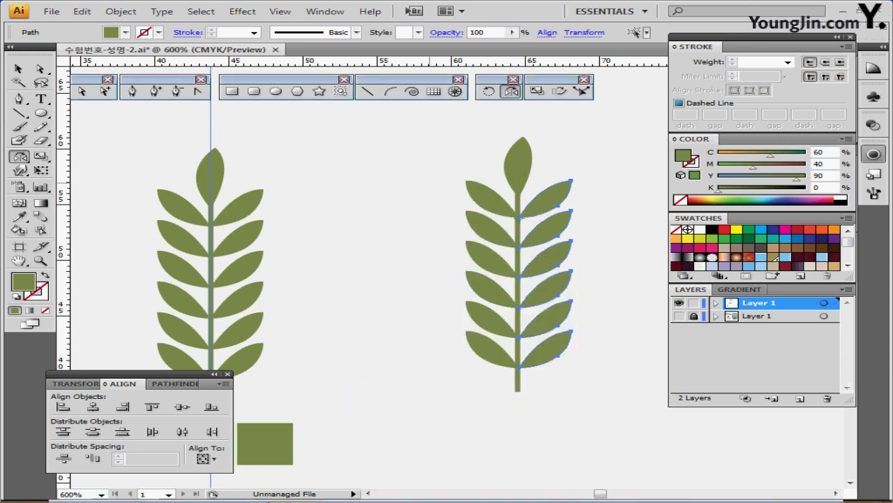
- Group the new sprig's stem and all its leaves, and save the document
key("ctrl")
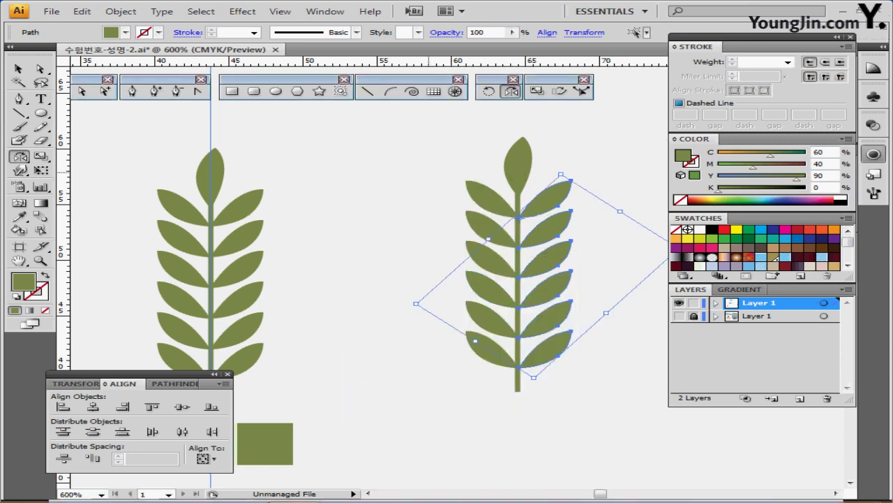
key("ctrl+s")
left_click_drag(459, 135, 598, 398)
left_click_drag(541, 353, 510, 339)
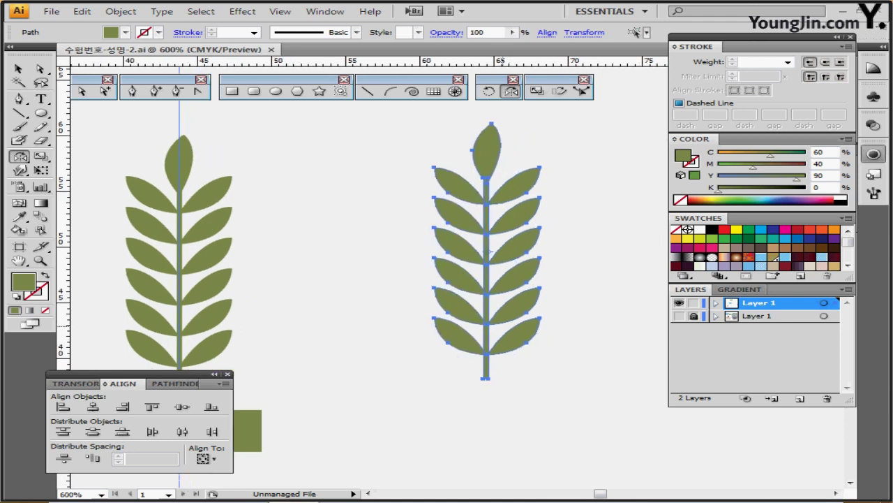
key("ctrl+g")
key("ctrl+shift+a")
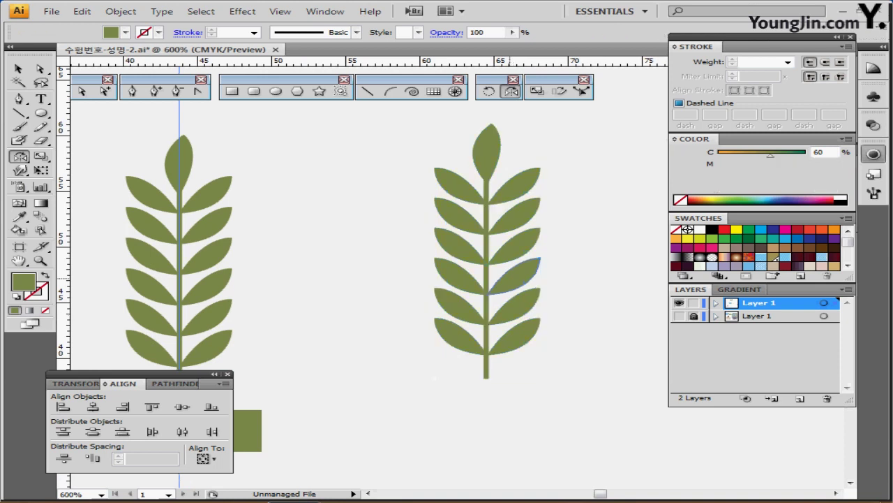
key("ctrl+s")
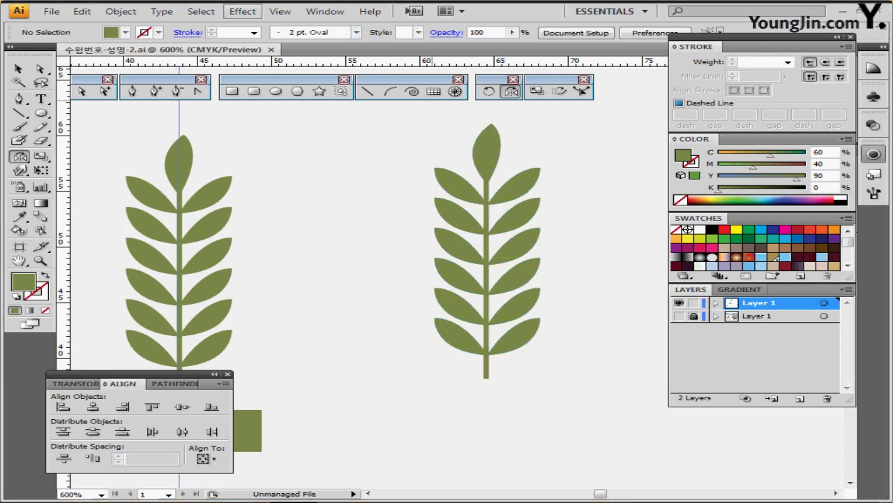
left_click(242, 11)
mouse_move(264, 181)
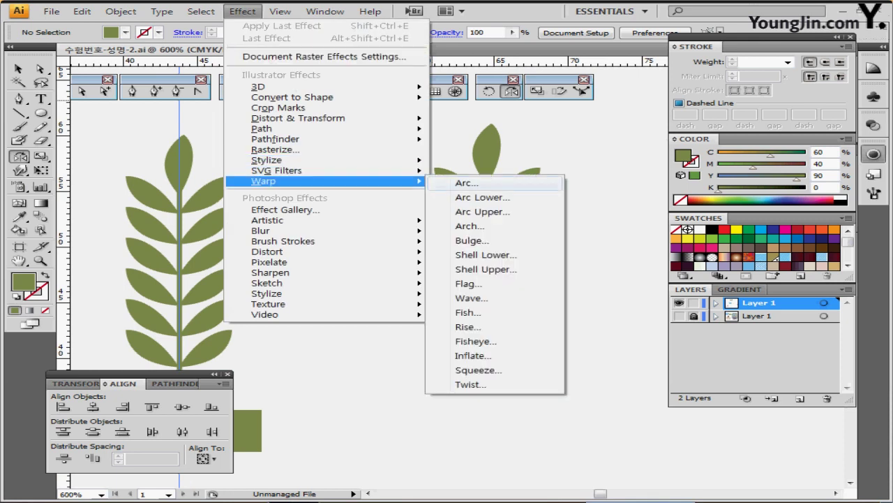
left_click(467, 182)
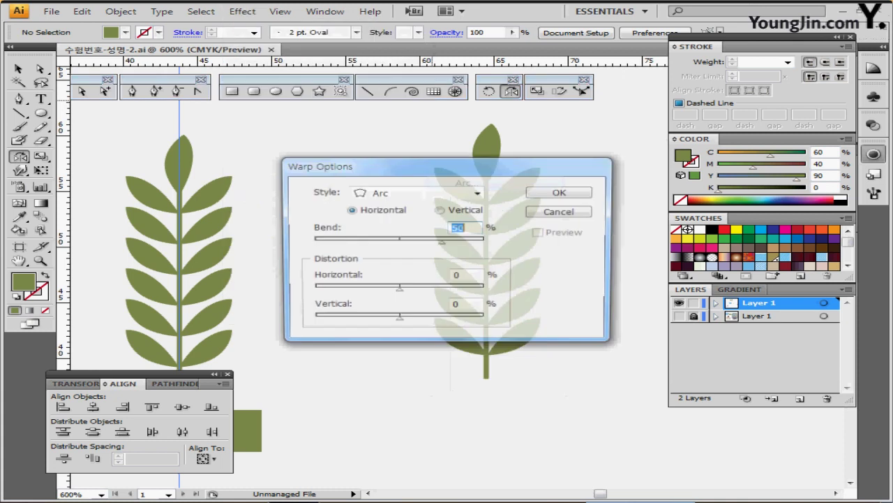
left_click_drag(446, 163, 241, 119)
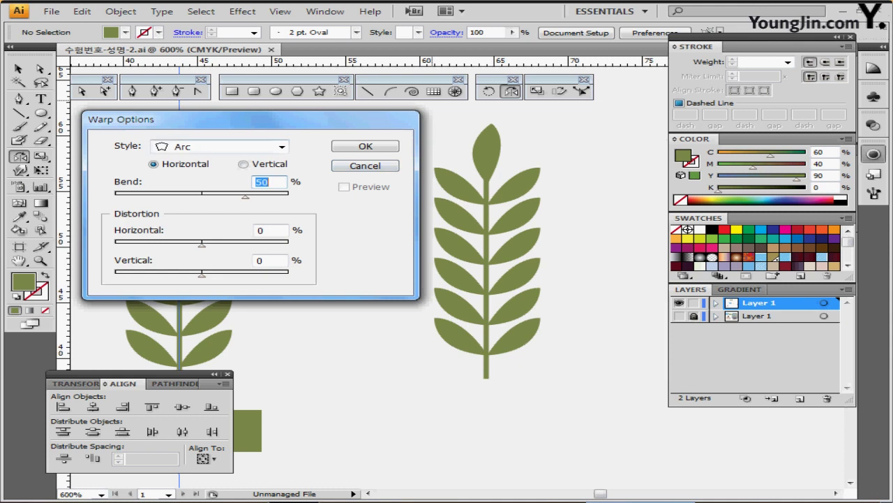
- Apply an Arc warp effect to the grouped new sprig with vertical orientation and a 70% bend
left_click_drag(403, 145, 533, 357)
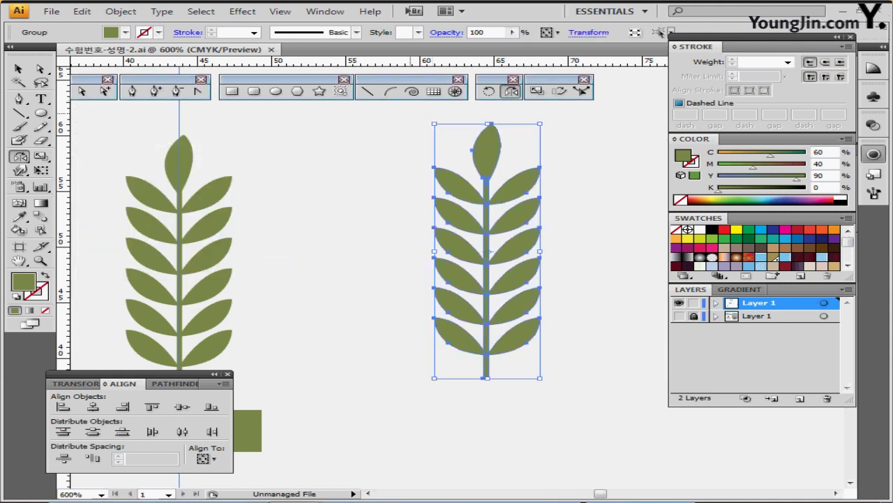
left_click(243, 12)
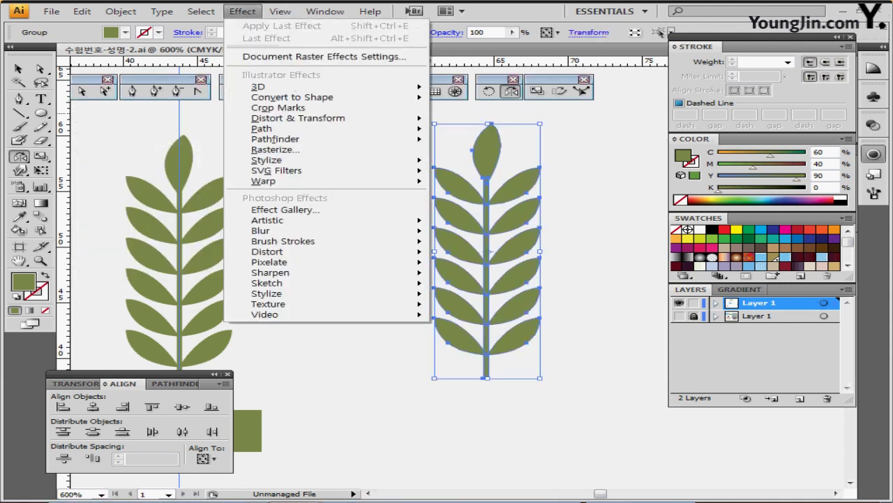
mouse_move(293, 181)
left_click(466, 183)
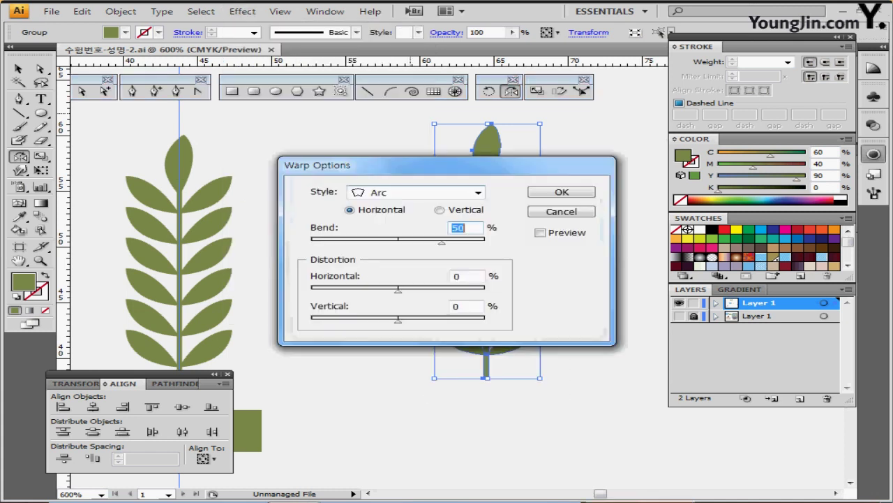
left_click_drag(335, 161, 173, 141)
left_click(378, 208)
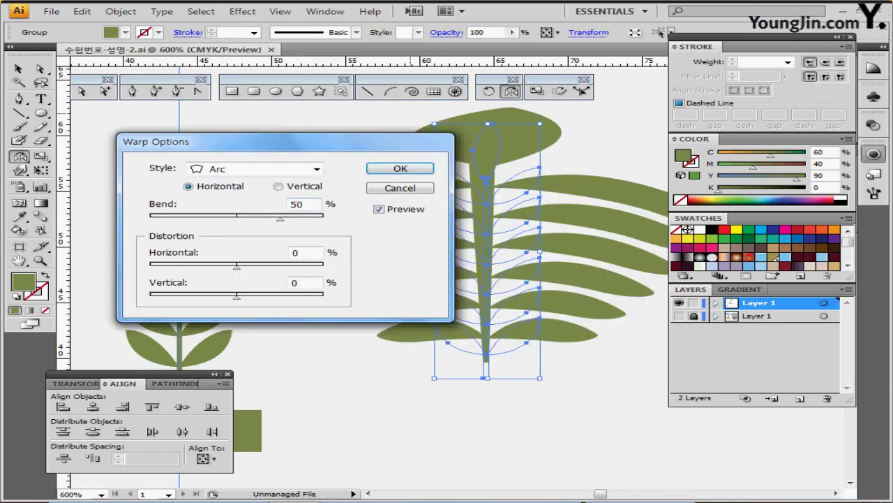
left_click_drag(279, 141, 198, 145)
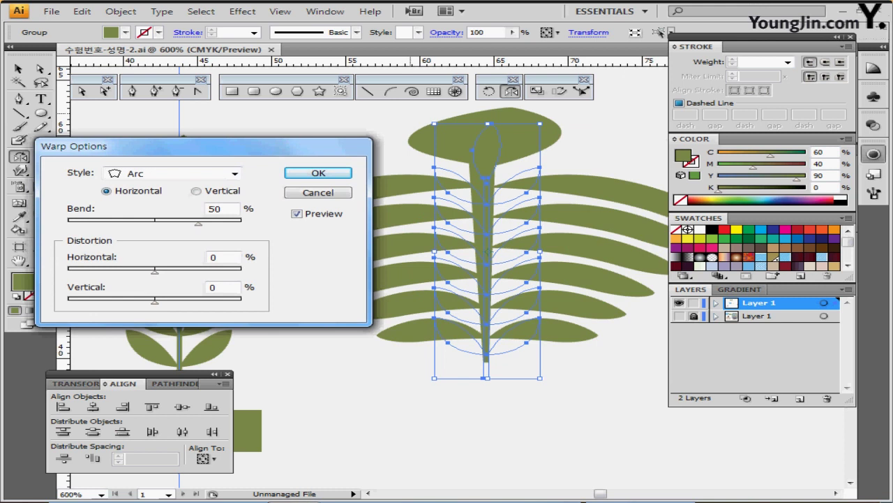
left_click(197, 190)
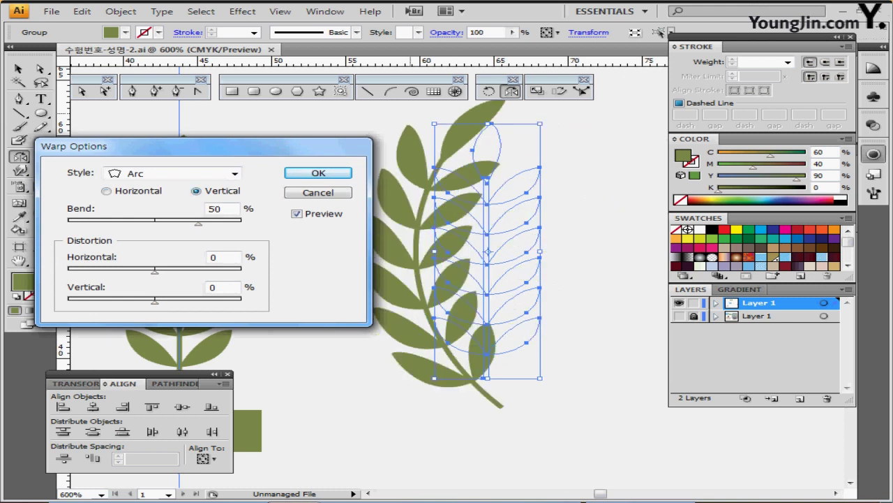
double_click(215, 209)
type("70")
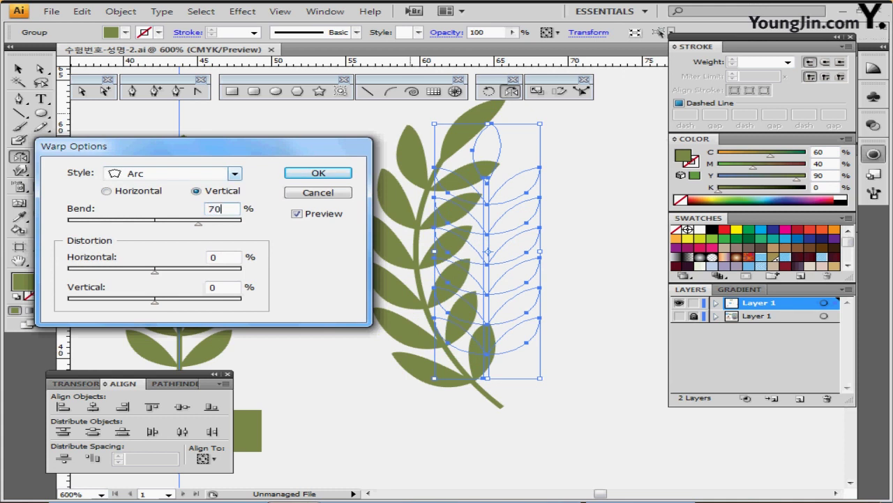
key("Tab")
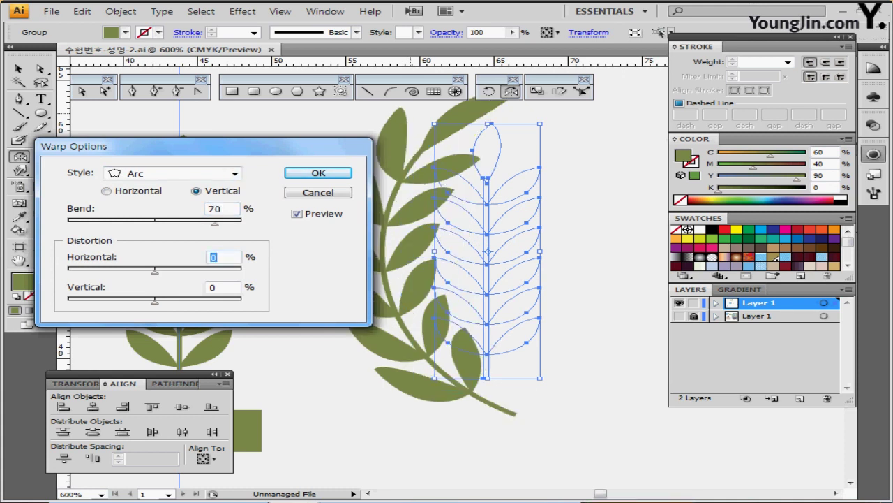
key("Return")
- Expand the appearance of the warped sprig and save the document
key("ctrl+minus")
left_click_drag(470, 256, 408, 225)
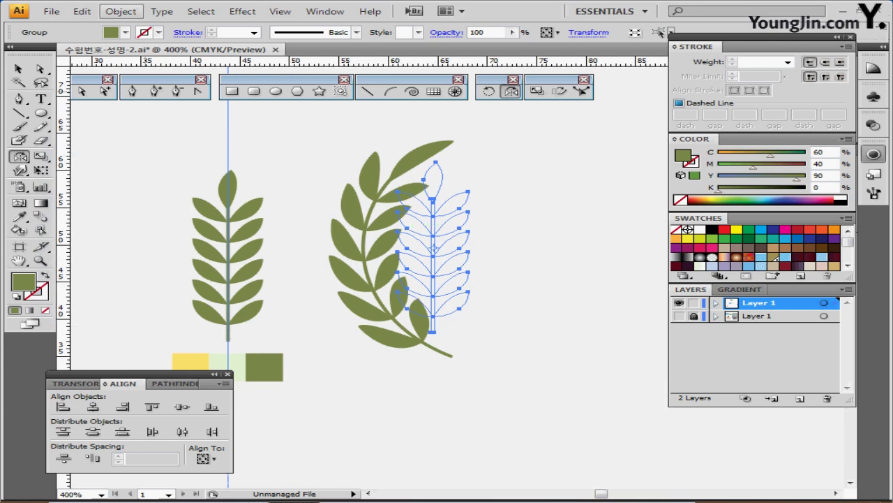
left_click(120, 11)
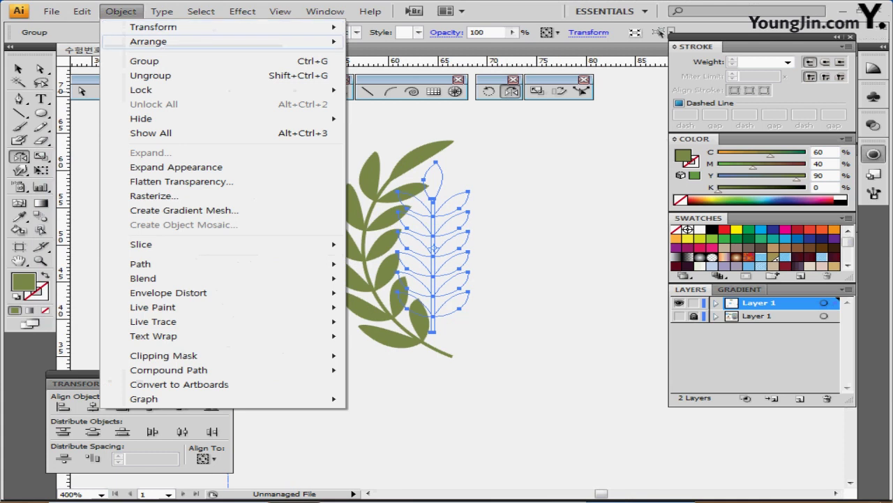
left_click(176, 166)
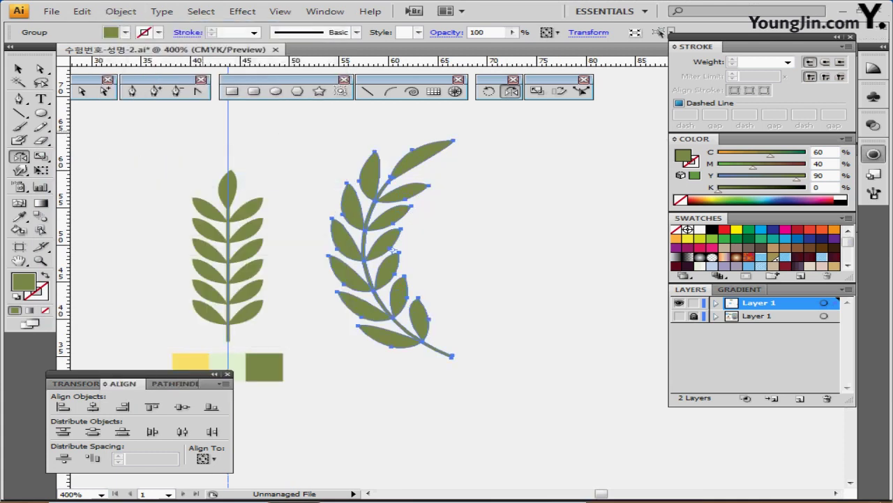
key("ctrl+shift+a")
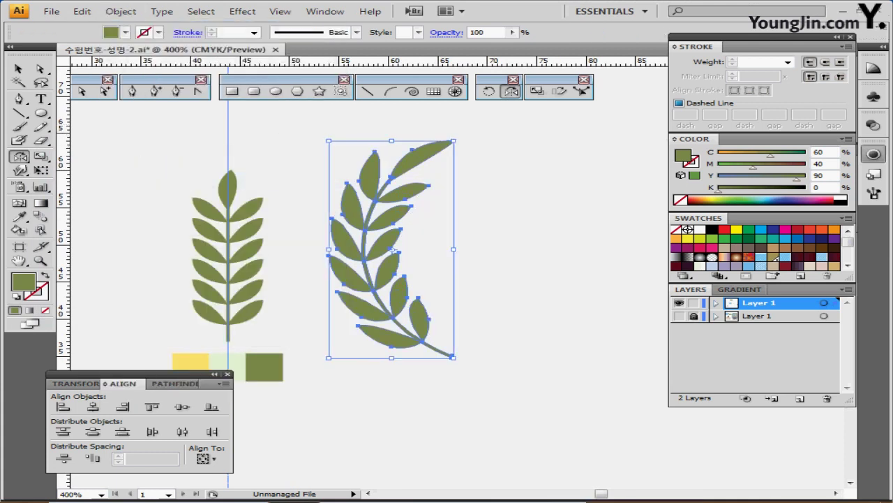
key("ctrl+s")
- Move the curved sprig onto the artboard, directly left of the flower
scroll(405, 325, "down", 2)
scroll(638, 372, "down", 1)
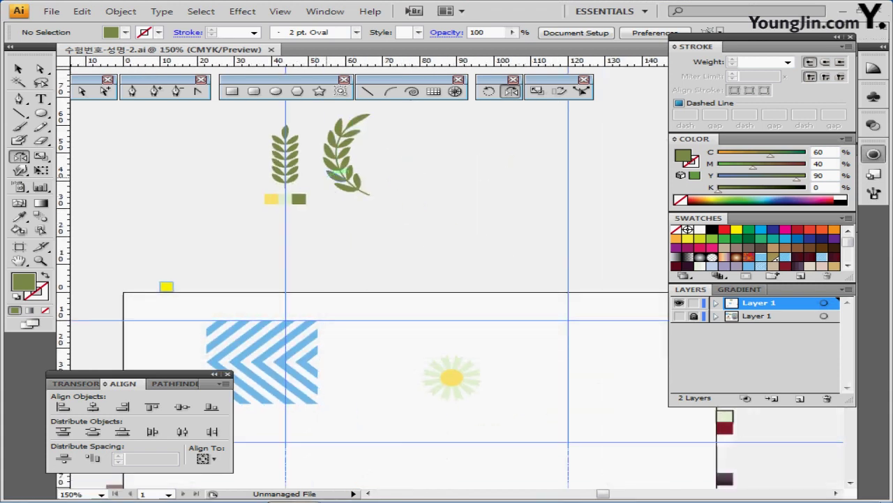
left_click_drag(339, 173, 401, 399)
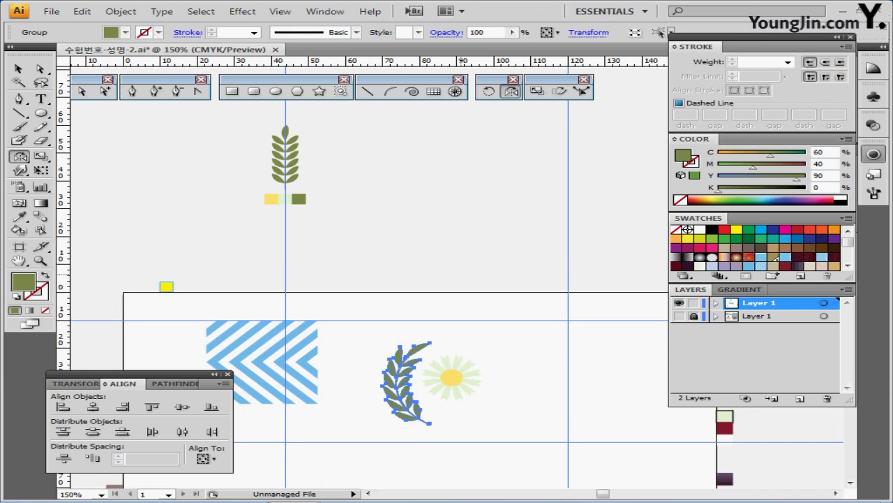
- Rotate the curved sprig by 45° and shift it slightly down so it curves around the flower's lower left
double_click(490, 92)
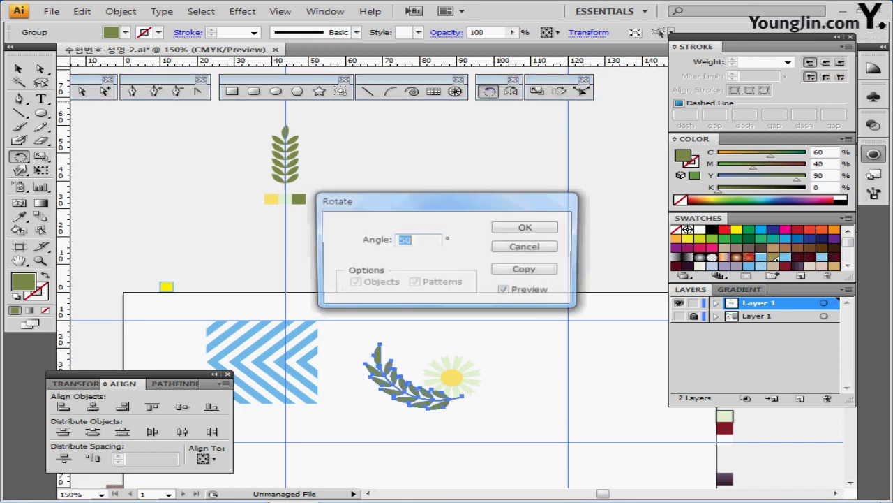
type("40")
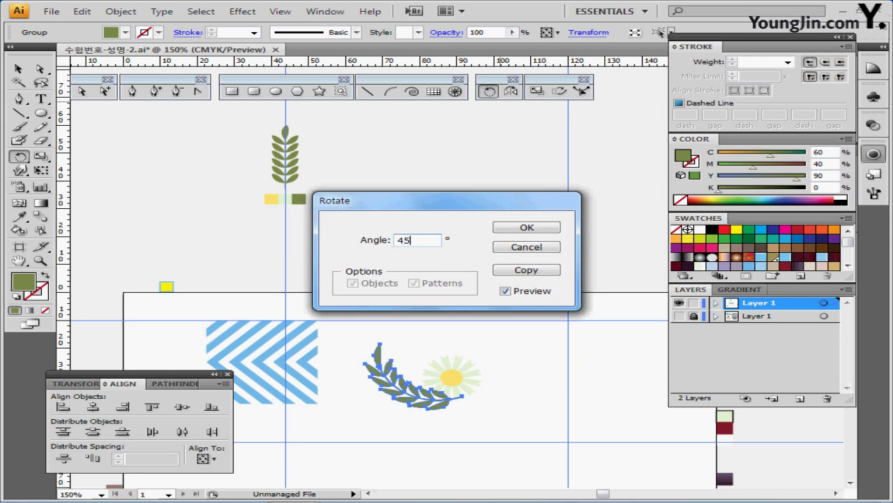
key("Return")
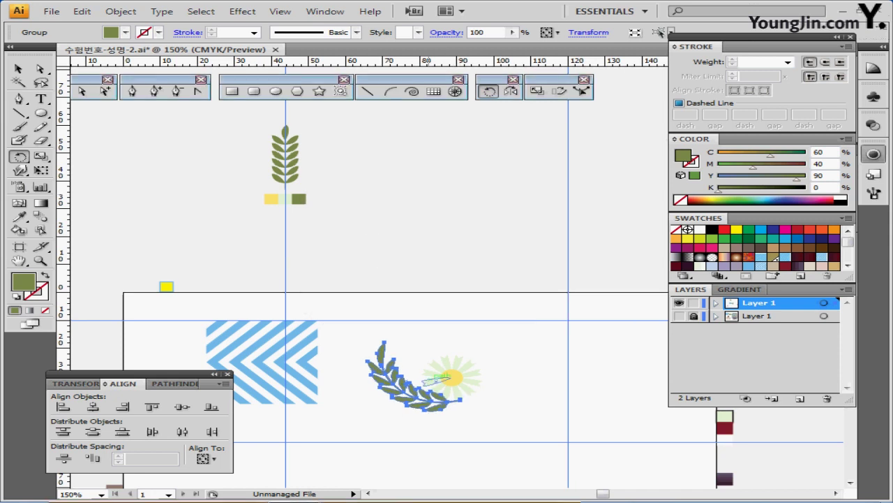
left_click_drag(417, 395, 419, 404)
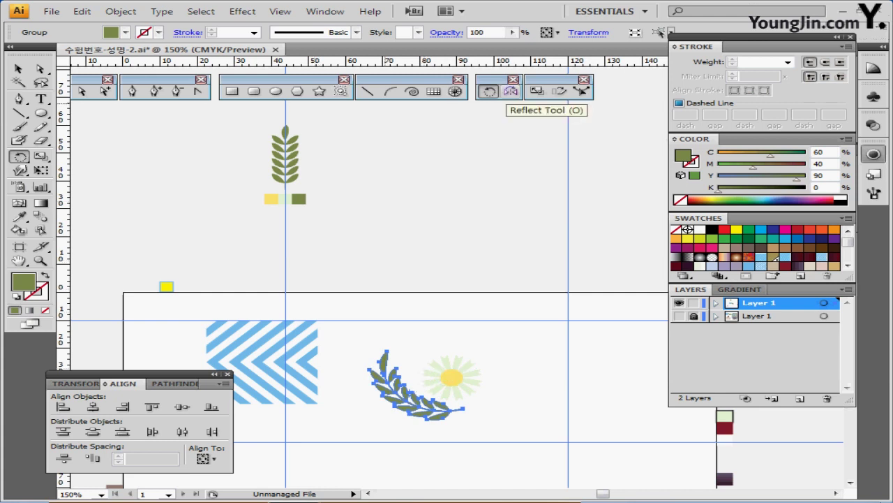
- Reflect a copy of the curved sprig across the vertical axis and scale that copy uniformly to 70%
double_click(510, 91)
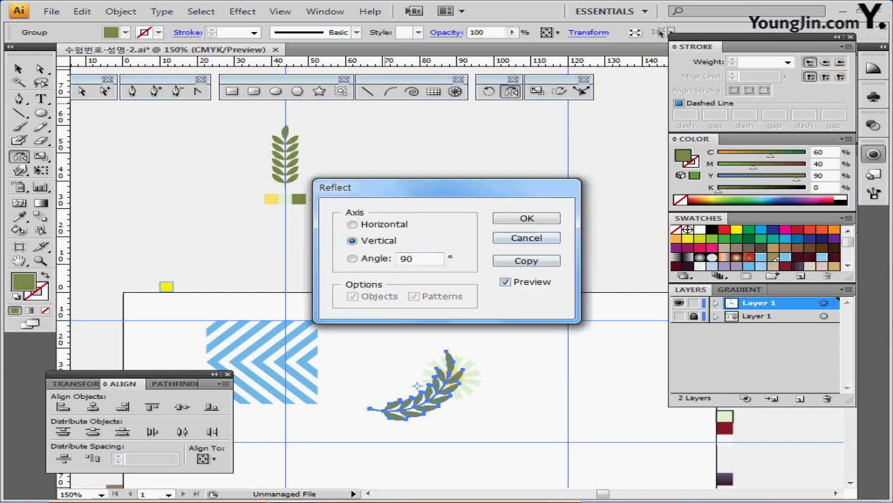
left_click(526, 260)
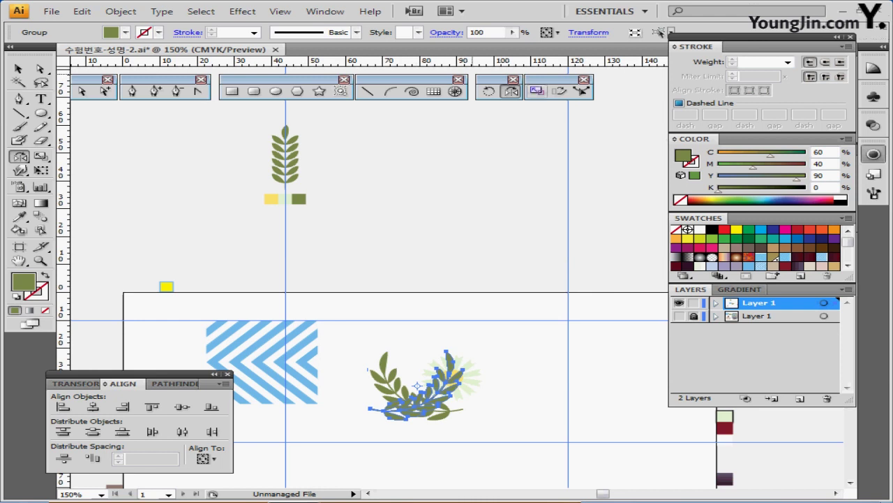
left_click(537, 91)
double_click(537, 90)
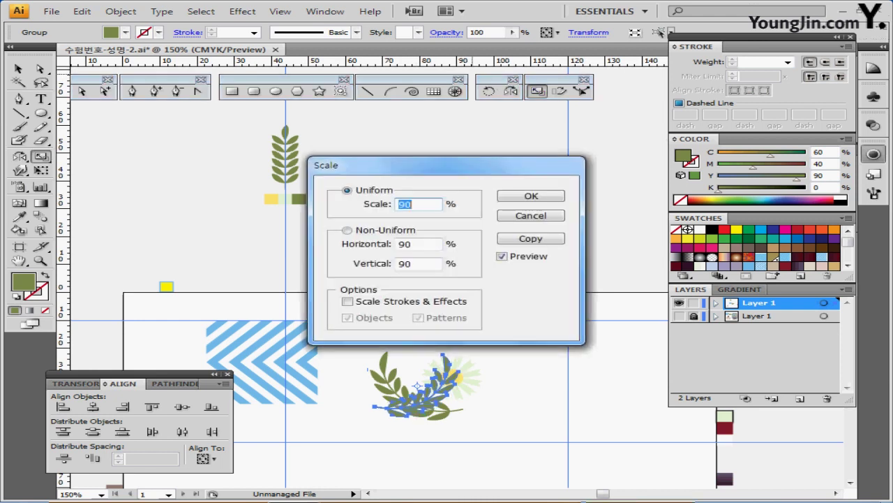
type("70")
key("Return")
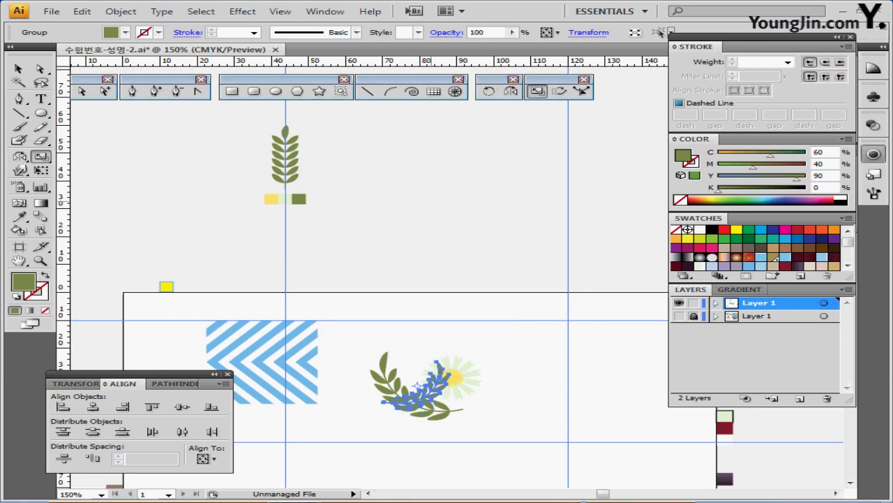
- Move the smaller mirrored sprig to the flower's lower right so it meets the large sprig's stem, and save the document
left_click_drag(432, 393, 487, 416)
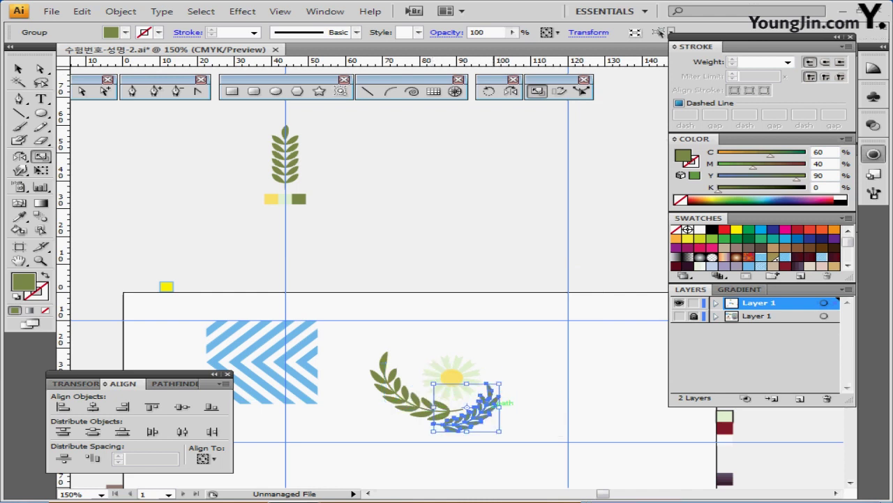
key("ctrl+shift+a")
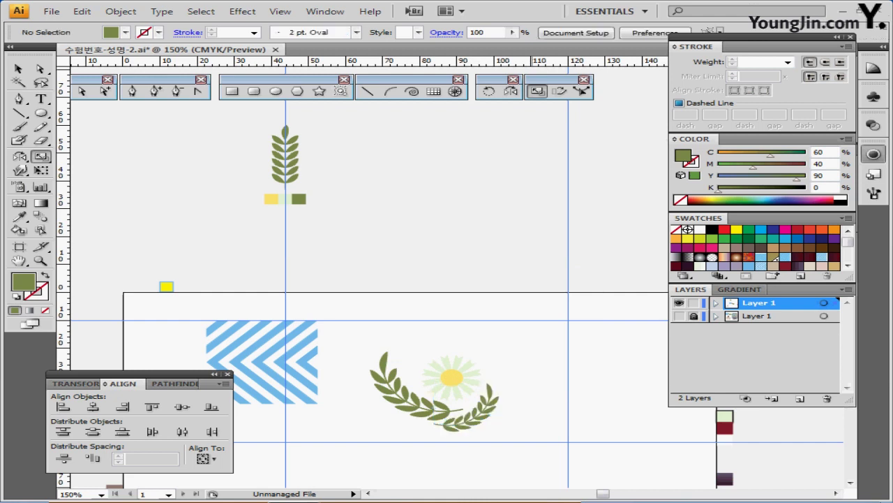
key("ctrl+s")
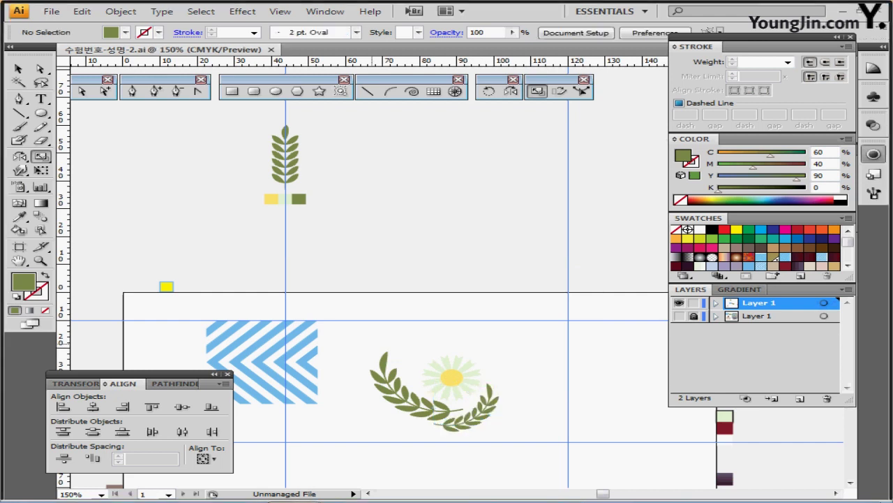
- Move the flower and both sprigs together slightly up, just below the upper horizontal guide, and save the document
left_click_drag(361, 334, 527, 442)
left_click_drag(528, 334, 528, 334)
left_click_drag(419, 382, 425, 361)
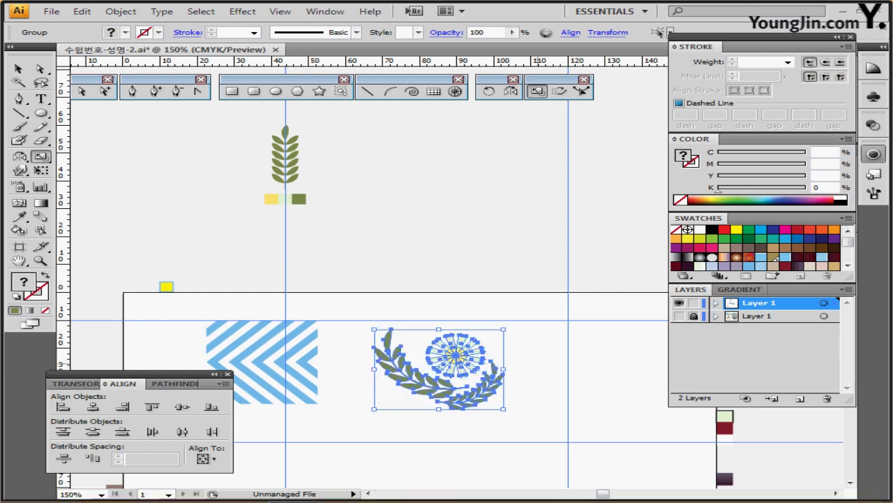
key("ctrl+shift+a")
left_click_drag(552, 364, 535, 290)
key("ctrl+s")
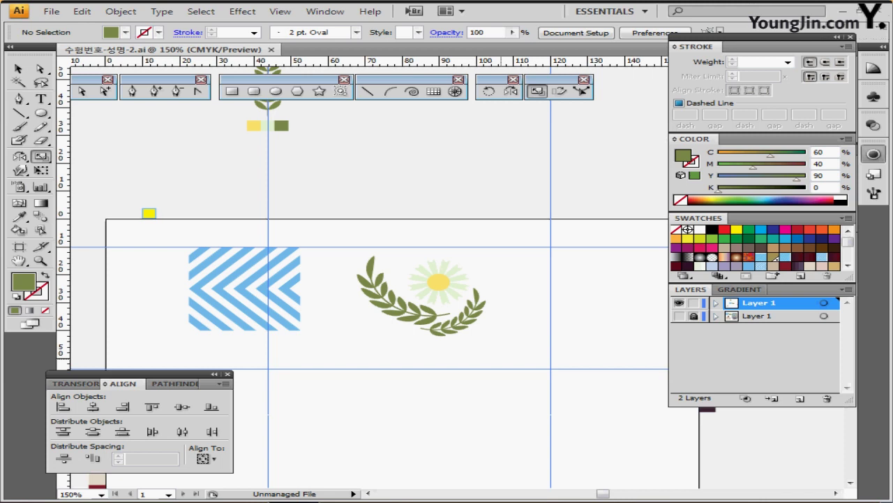
scroll(363, 280, "down", 3)
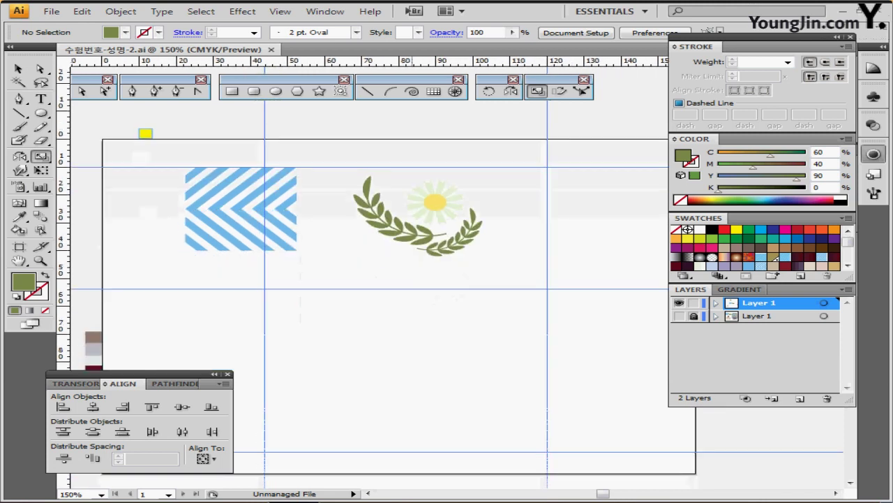
left_click_drag(379, 319, 417, 326)
left_click(417, 326, "ctrl")
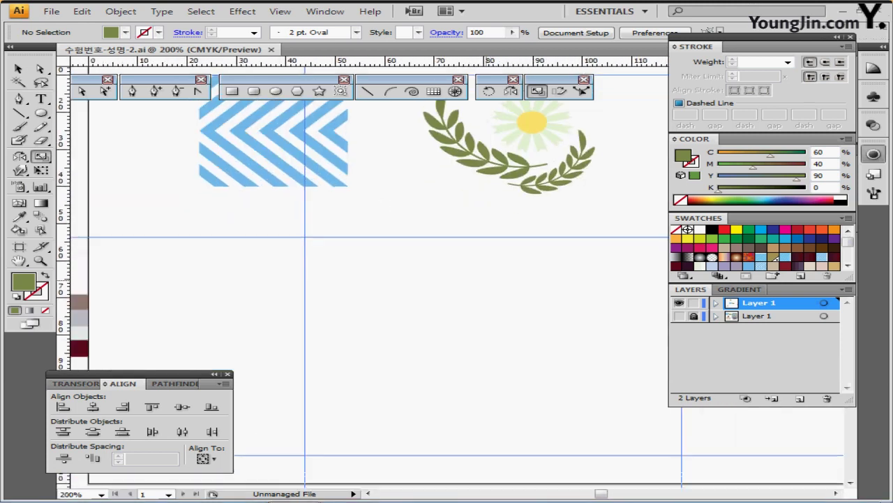
scroll(363, 279, "down", 2)
scroll(363, 279, "left", 2)
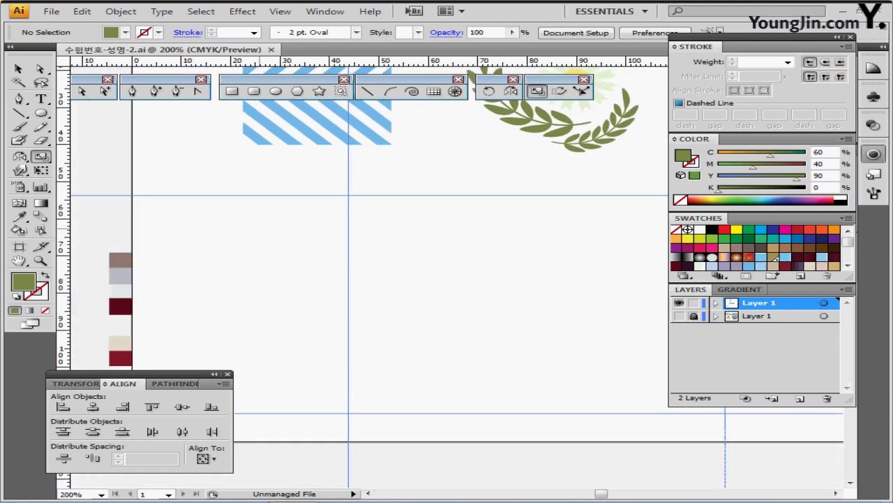
left_click(232, 90)
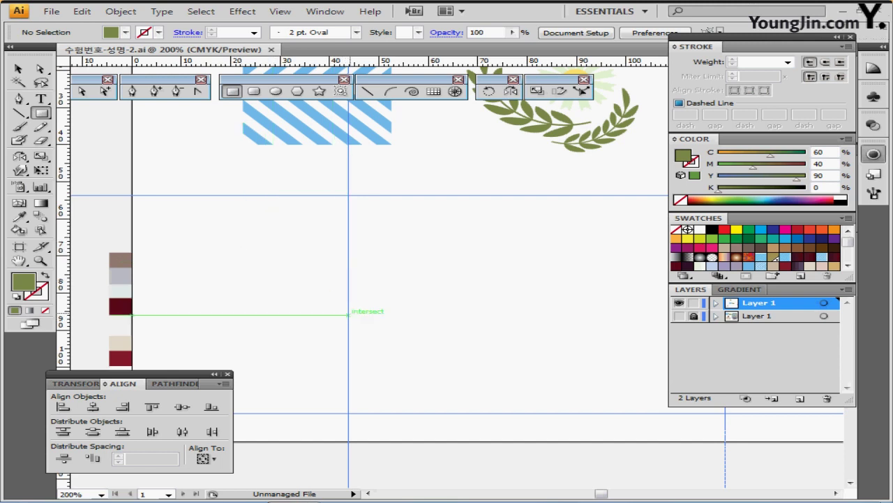
left_click(348, 305)
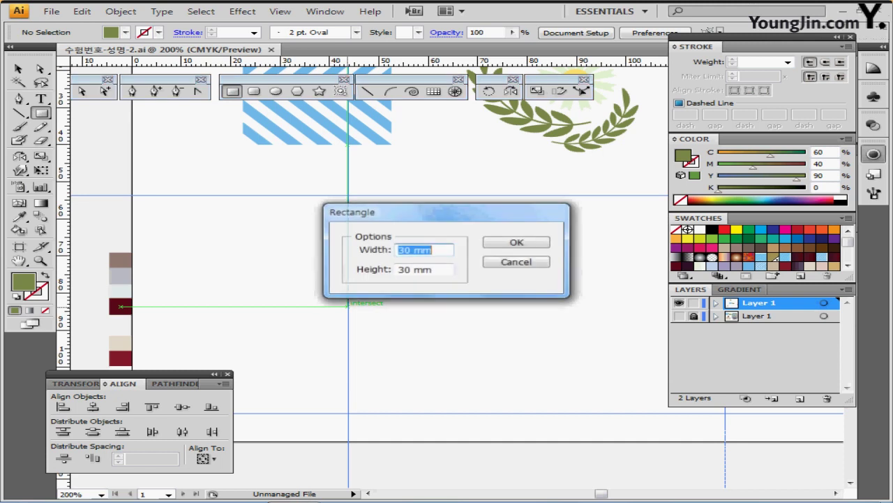
left_click(517, 262)
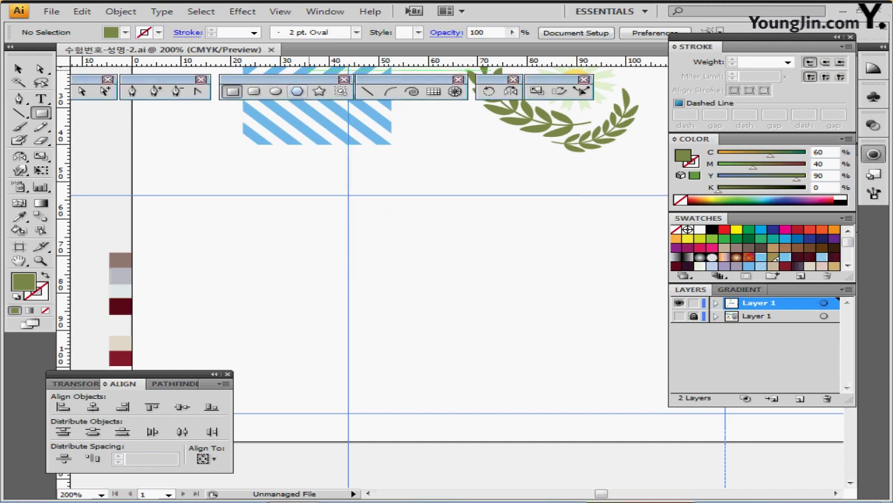
- Create a 43 × 35 mm rounded rectangle with 1.5 mm corner radius, centred on the vertical guide below the striped pattern, with default fill and stroke
left_click(254, 91)
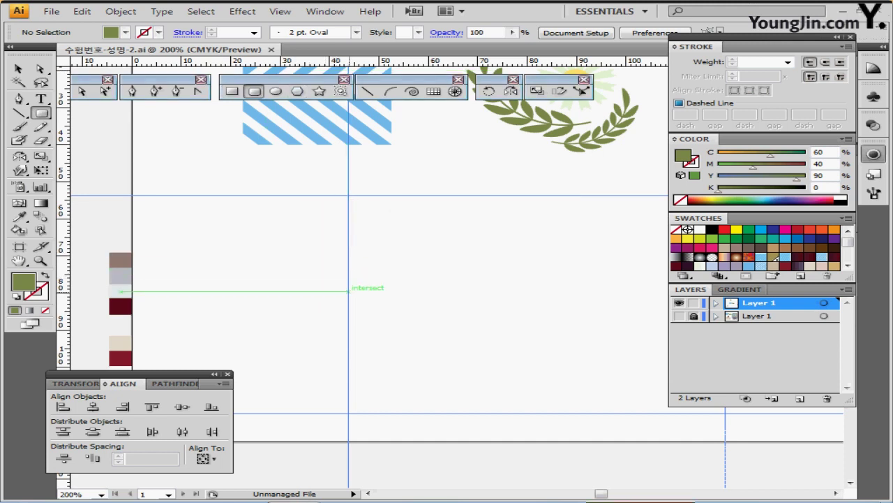
left_click(349, 291)
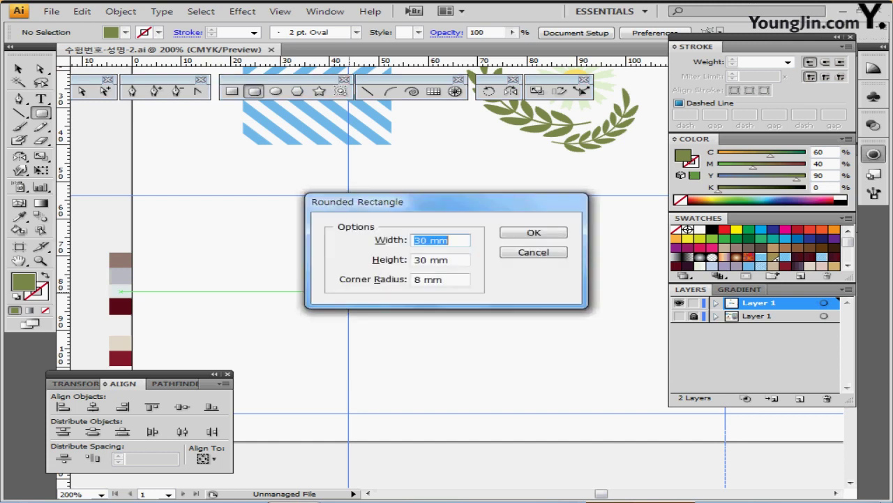
type("43")
key("Tab")
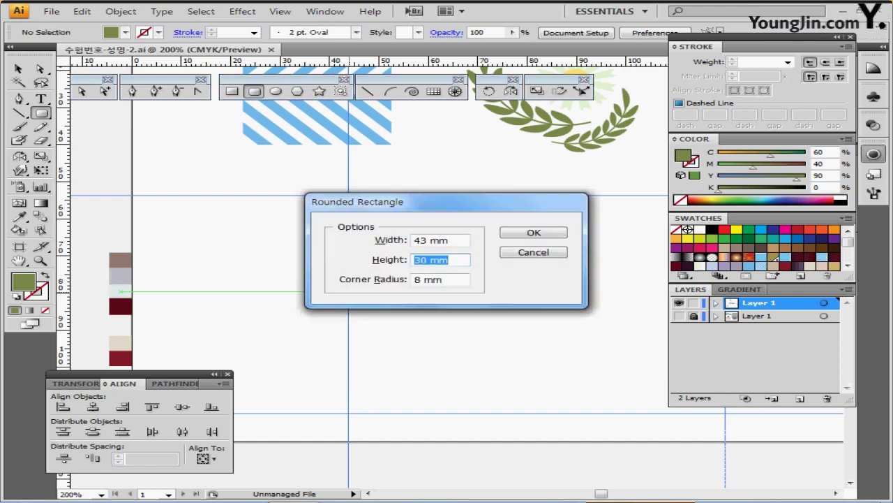
type("35")
key("Tab")
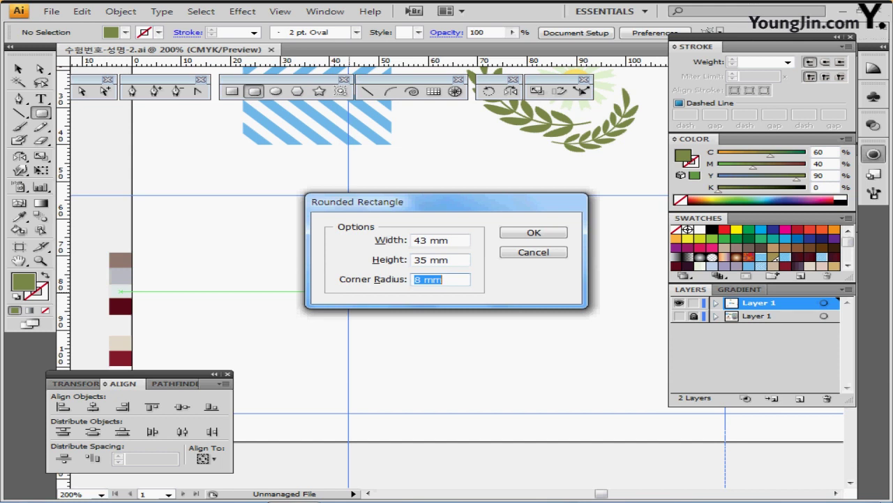
type("1.5")
key("Return")
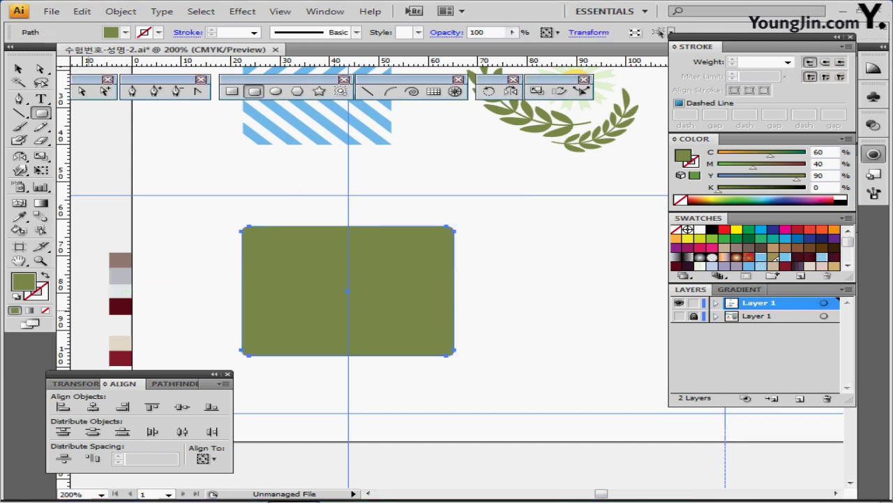
key("d")
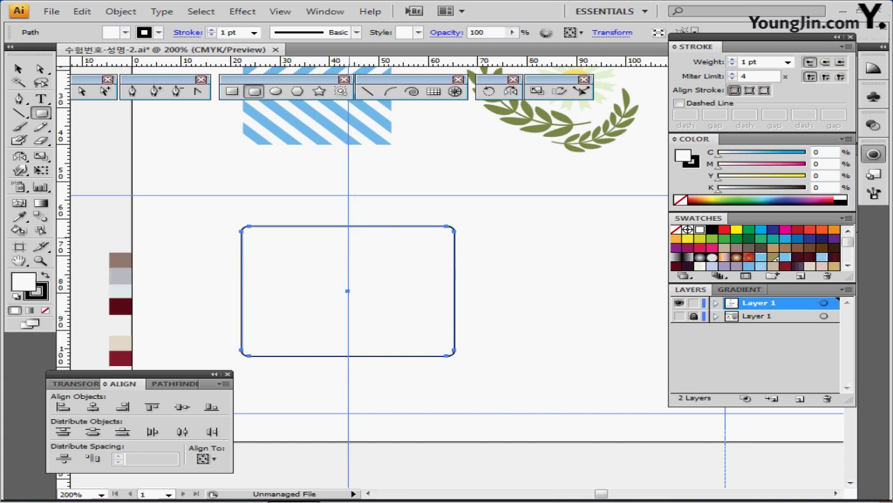
- Add a 10 × 2 mm rounded rectangle with 1.5 mm corner radius, centred near the large rounded rectangle's upper edge
left_click(348, 237)
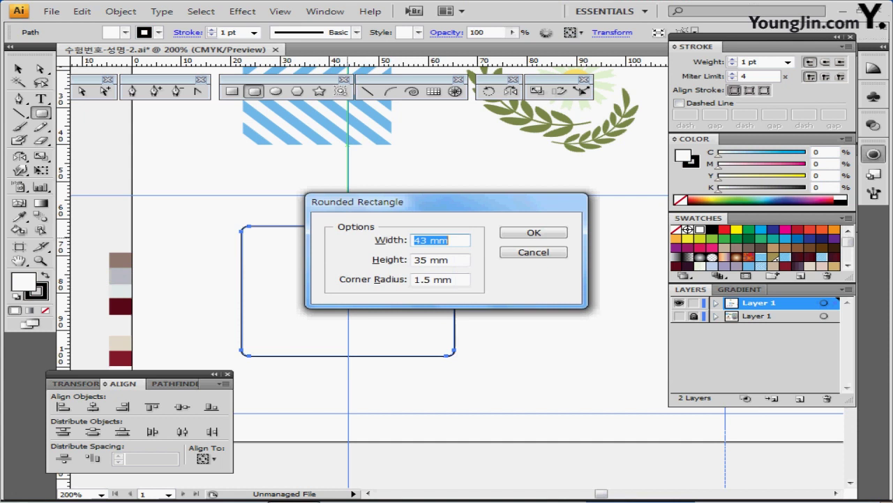
type("10")
key("Tab")
type("2")
key("Tab")
key("Return")
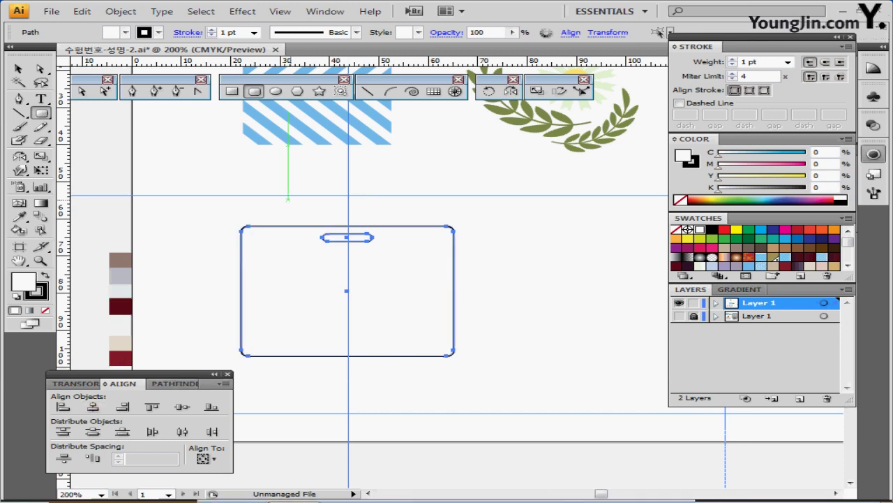
- Nudge both rounded rectangles slightly right, subtract the small one from the large one, and save the document
key("Right")
key("Right")
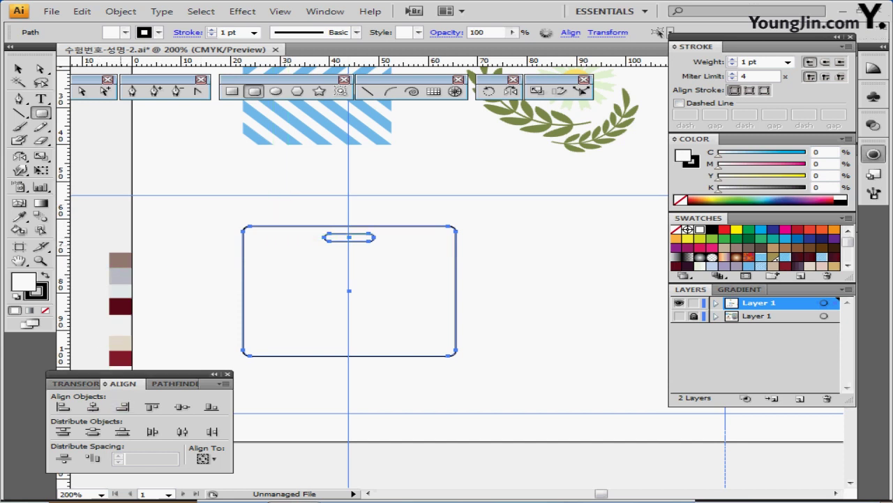
left_click(175, 383)
left_click(89, 407)
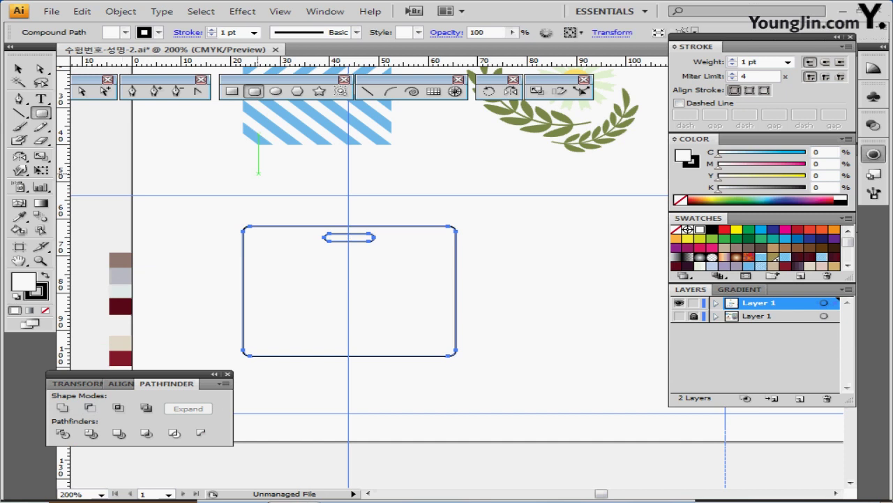
key("ctrl")
key("ctrl+s")
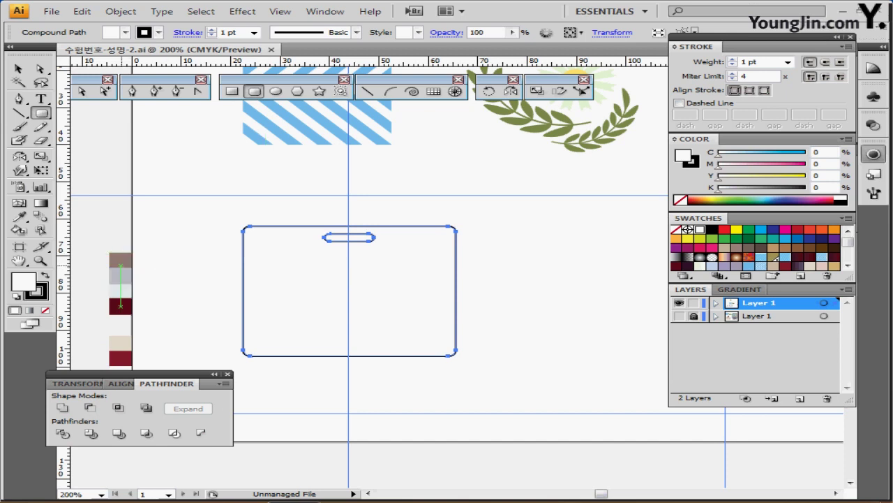
- Fill the slotted card shape with the beige palette colour C10 M10 Y20 K0 and no stroke, and save the document
scroll(132, 317, "down", 1)
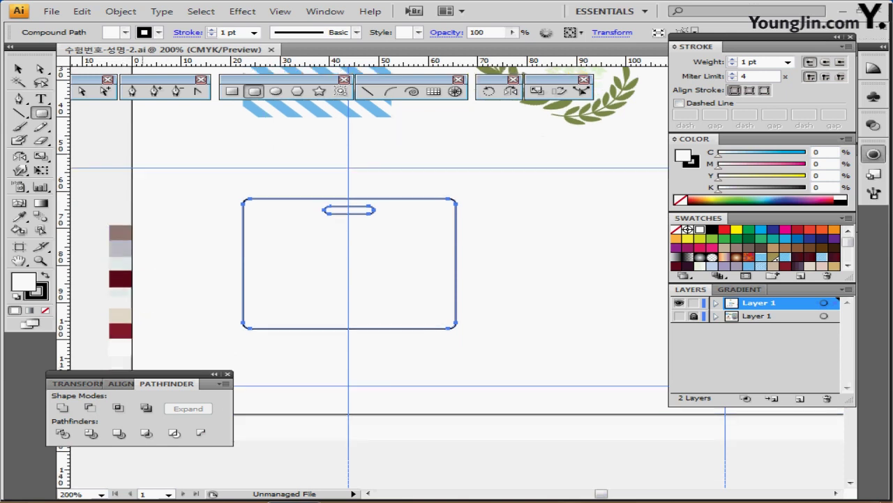
key("i")
left_click(120, 315)
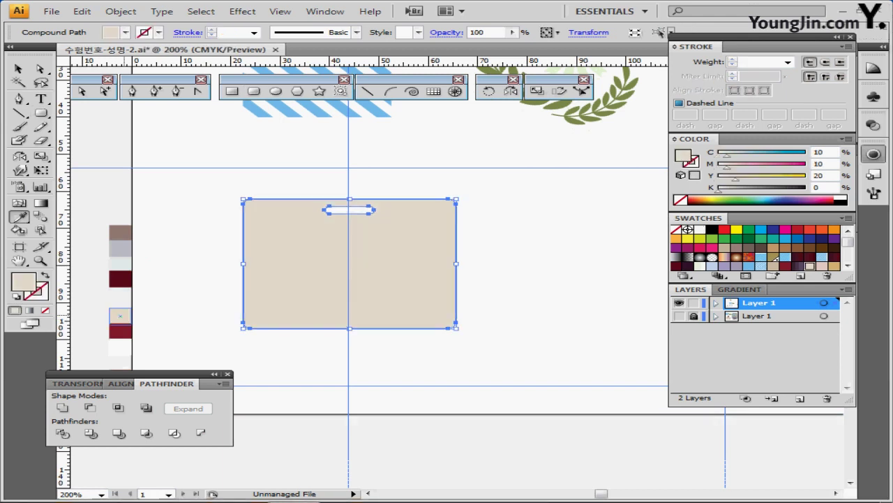
key("ctrl+s")
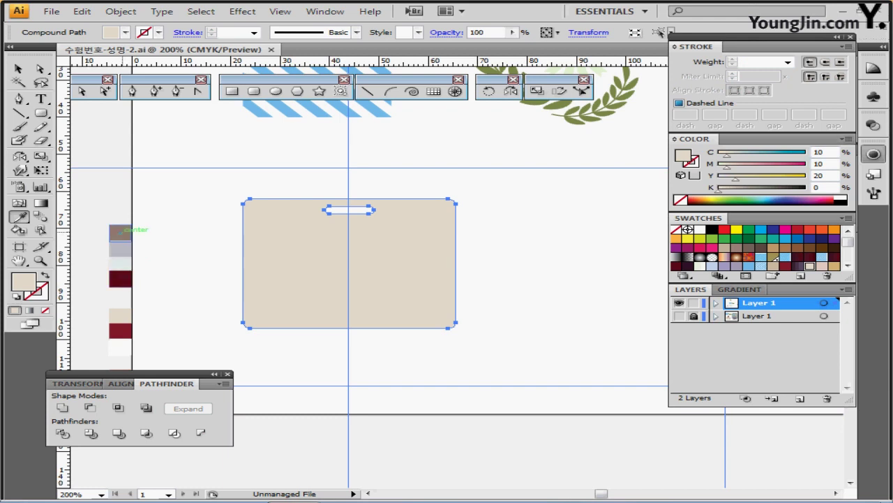
left_click(124, 232)
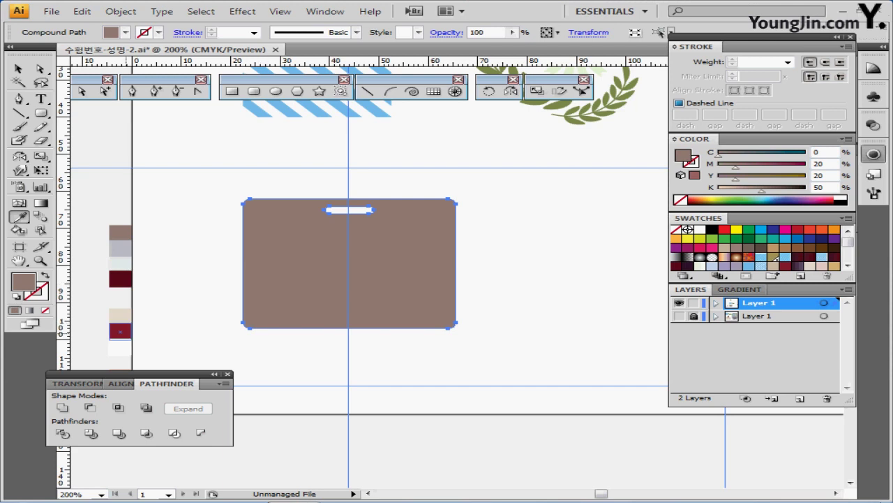
left_click(120, 315)
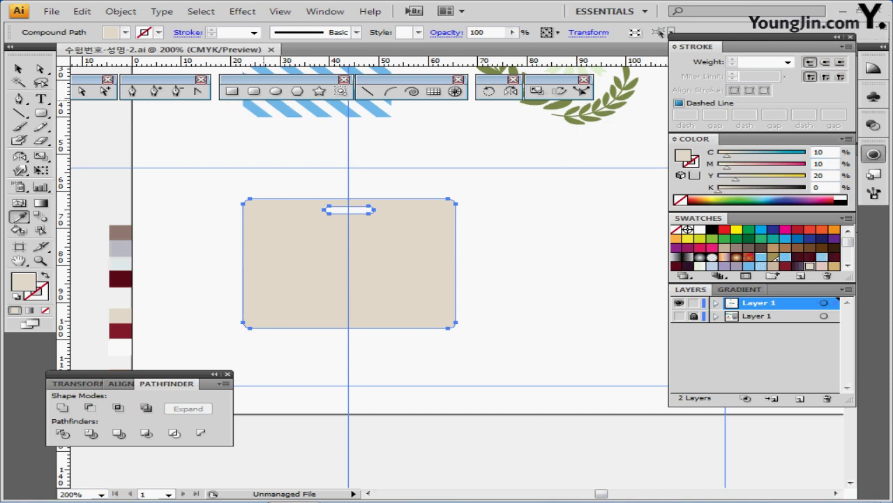
- Start a rectangle centred on the vertical guide just below the card's slot
left_click(231, 90)
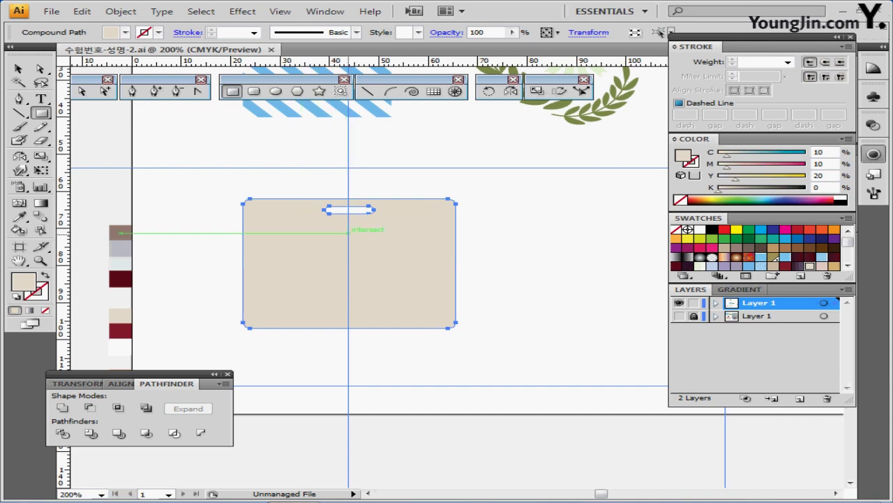
- Draw a 40 × 7 mm rectangle across the upper card below the slot and fill it with the palette's dark red
left_click(349, 232)
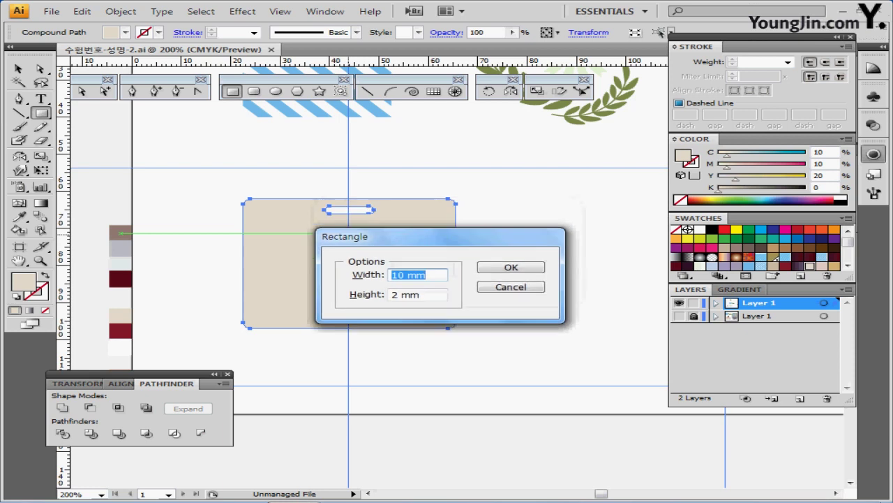
type("40")
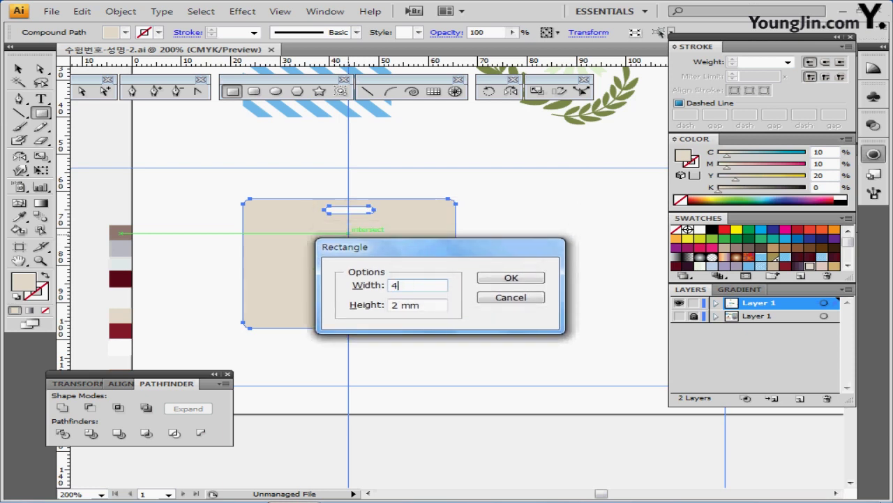
key("Tab")
type("3")
key("Return")
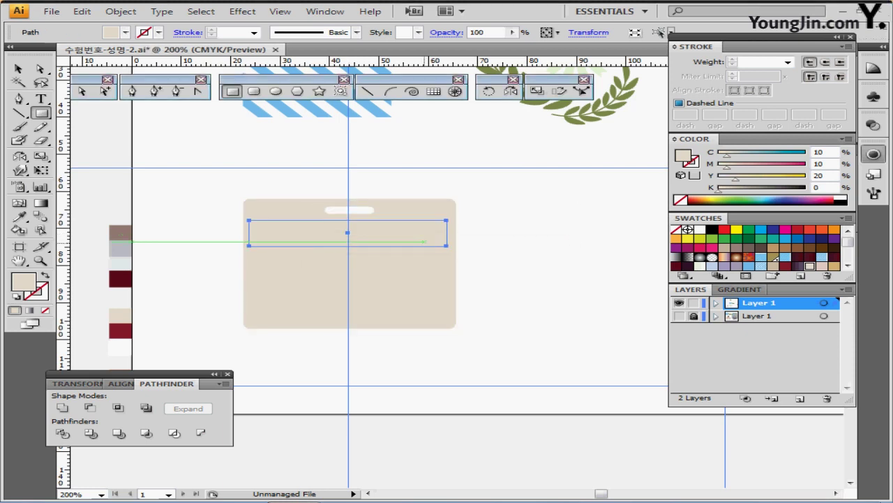
key("i")
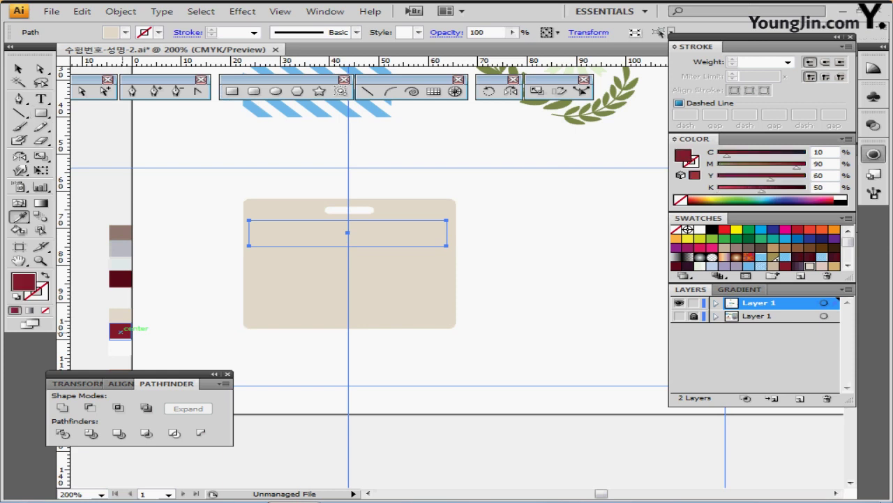
left_click(120, 331)
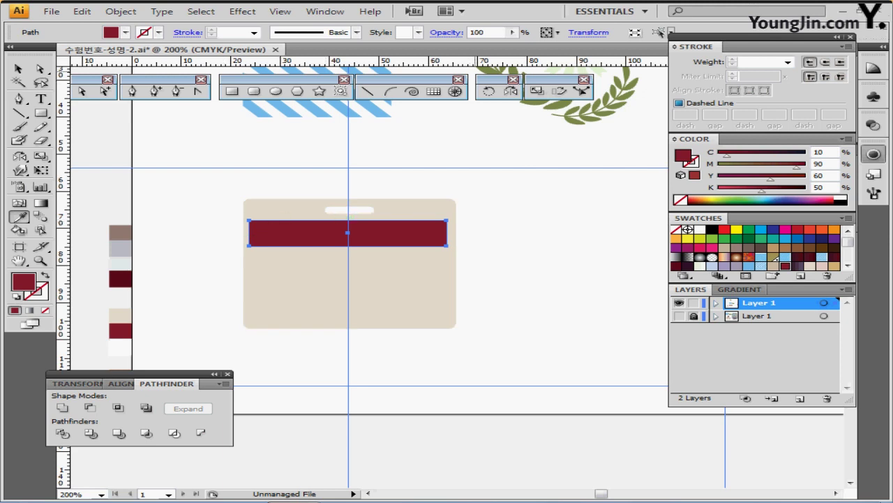
- Add a white rectangle 40 mm wide and about 19 mm high directly below the red band, and save the file
left_click(232, 91)
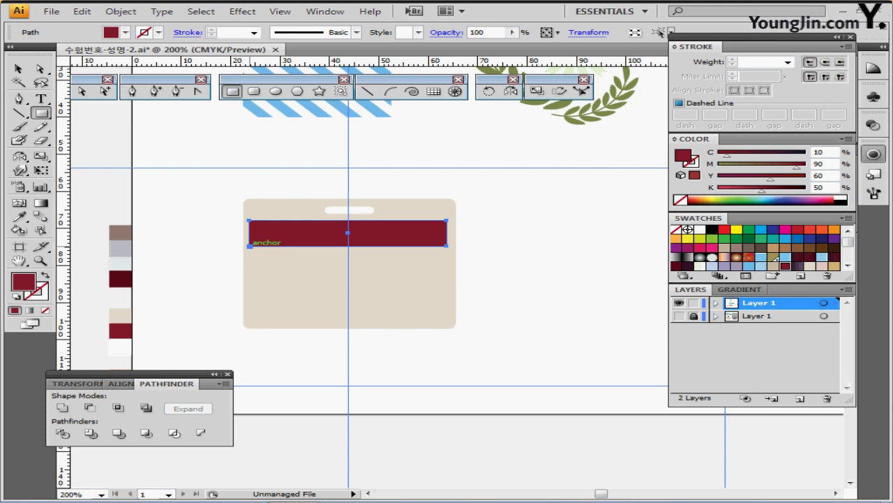
left_click(250, 245)
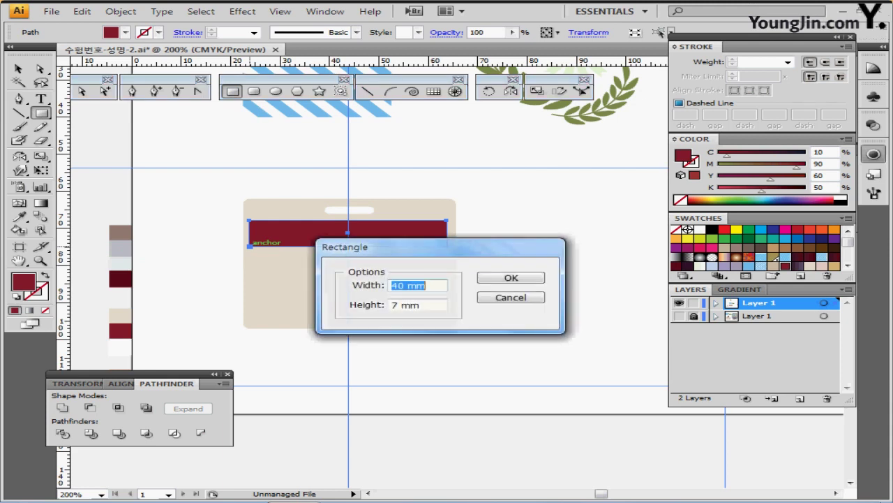
type("40")
key("Tab")
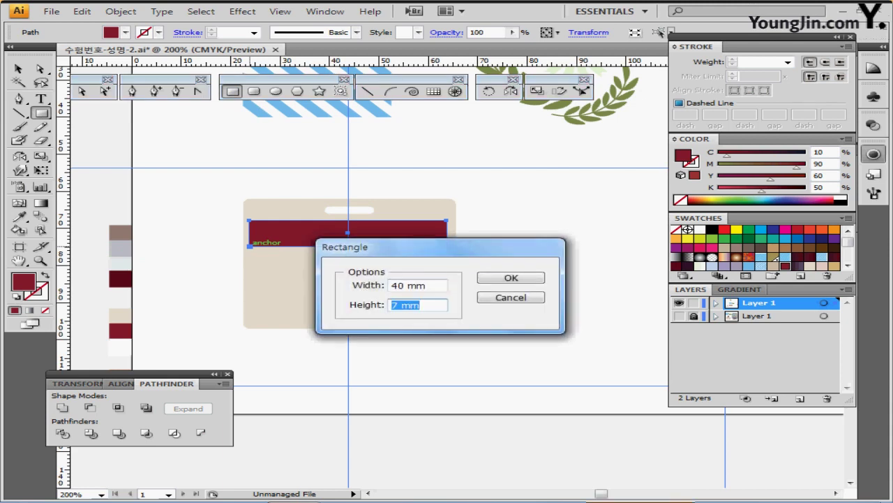
type("14")
key("Return")
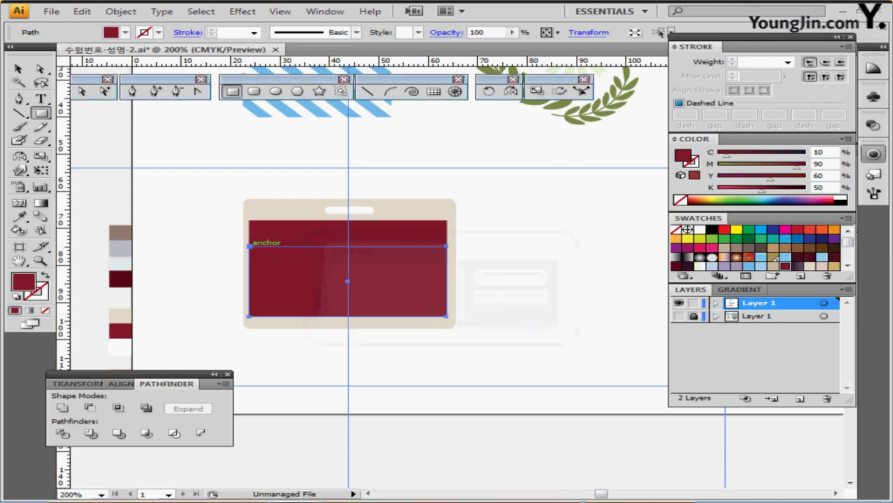
key("i")
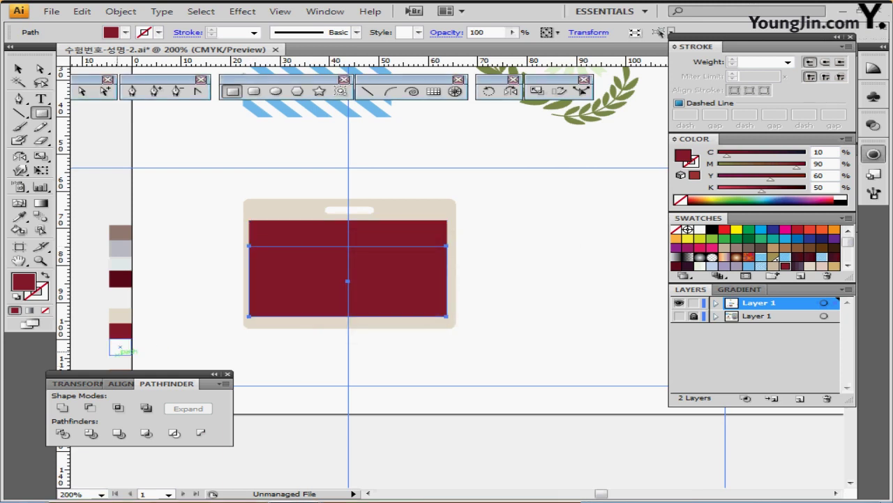
left_click(120, 346)
key("ctrl")
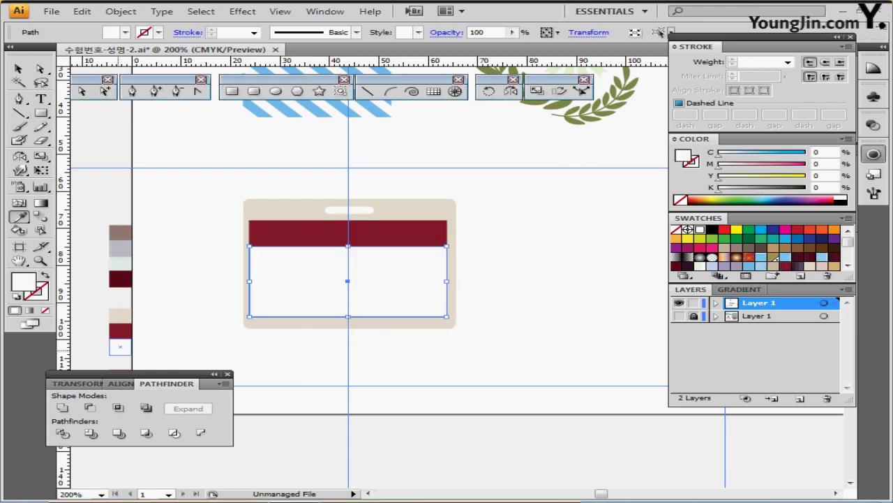
key("ctrl+s")
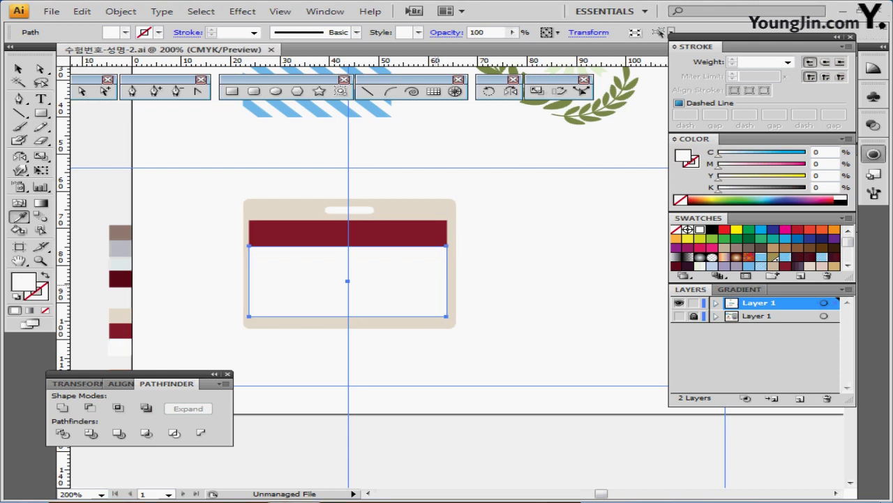
- Select all the card shapes and align their horizontal centres
left_click_drag(449, 284, 491, 273)
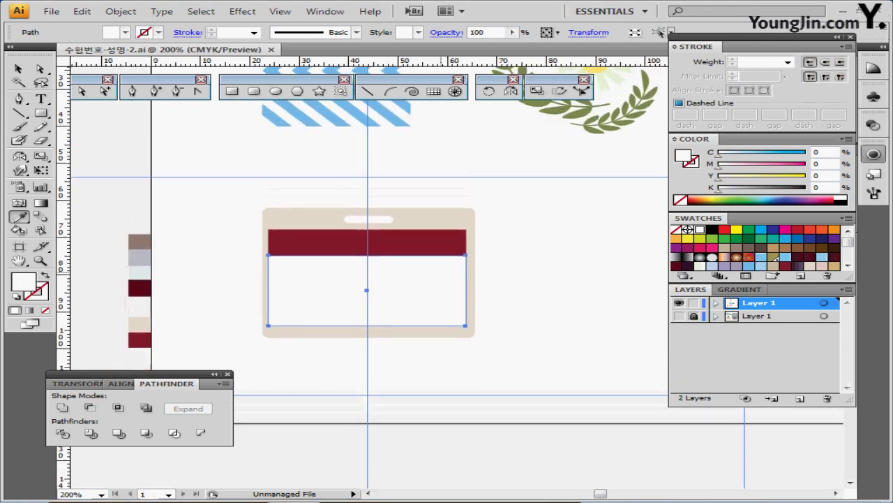
key("ctrl+a")
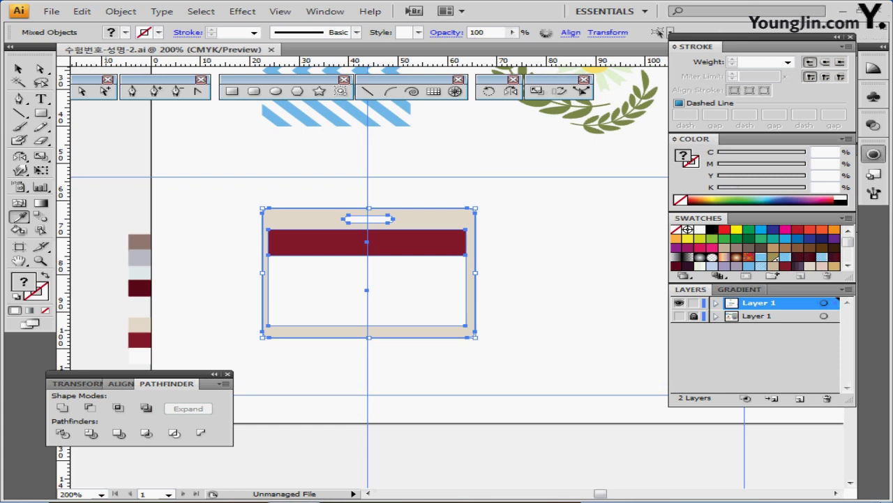
left_click(121, 383)
left_click(93, 407)
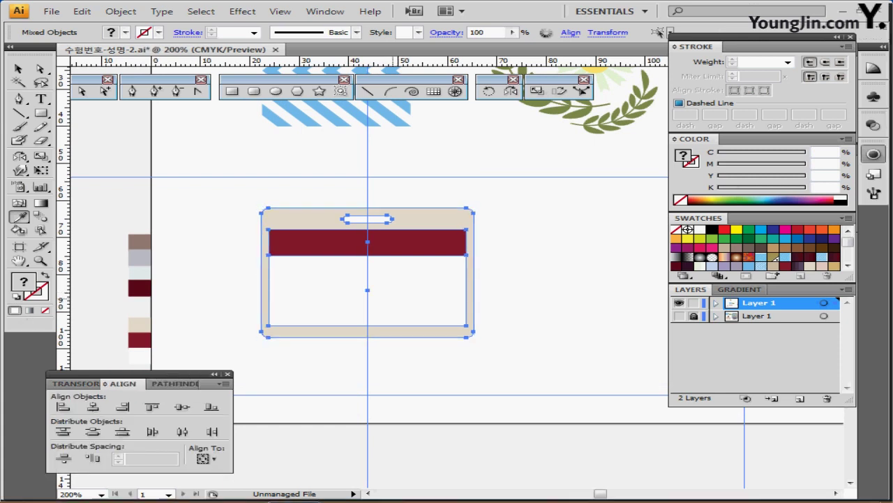
- Move the card shapes down to match the ID card on the reference layer, using outline view, and hide the reference again
left_click(394, 299, "ctrl")
left_click_drag(410, 290, 362, 360)
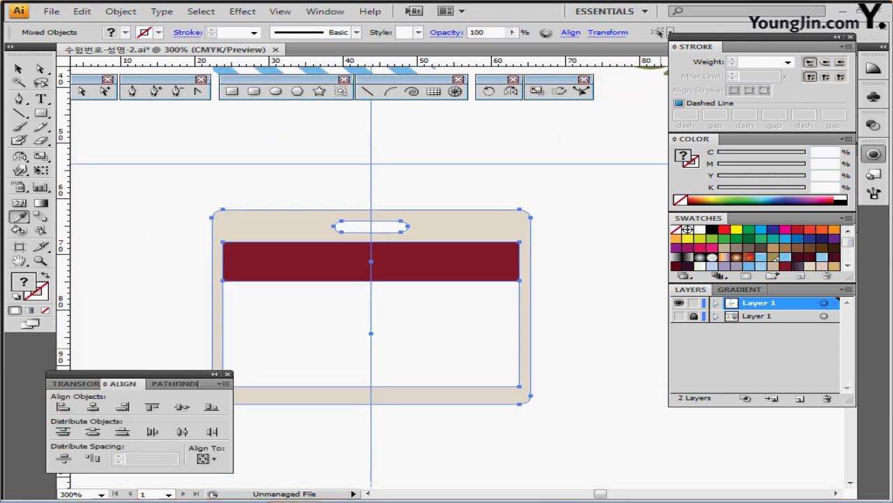
key("ctrl+3")
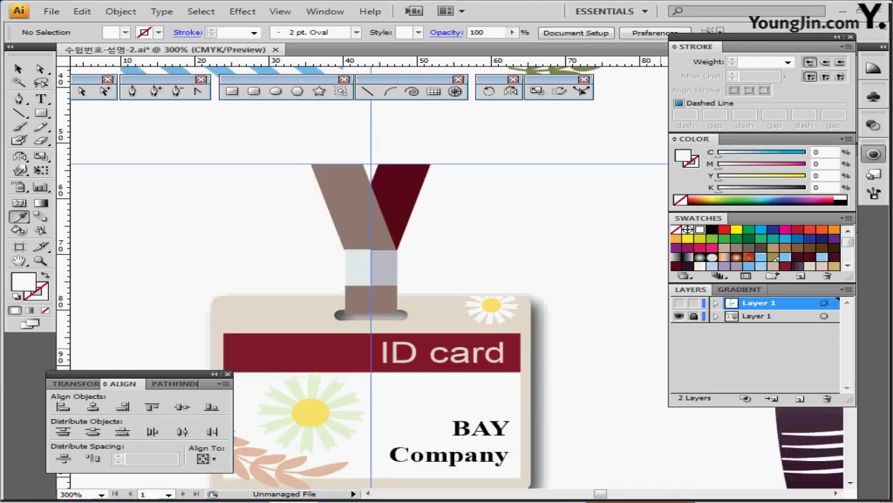
left_click(679, 303)
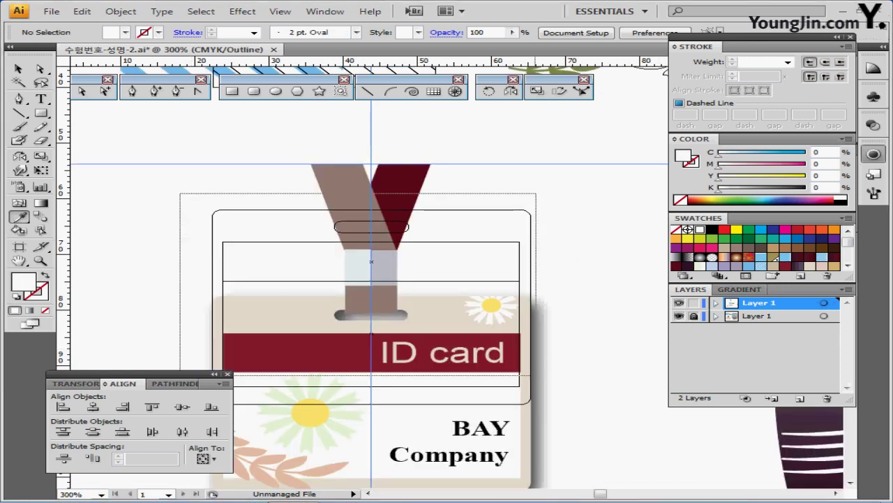
left_click_drag(536, 376, 547, 379)
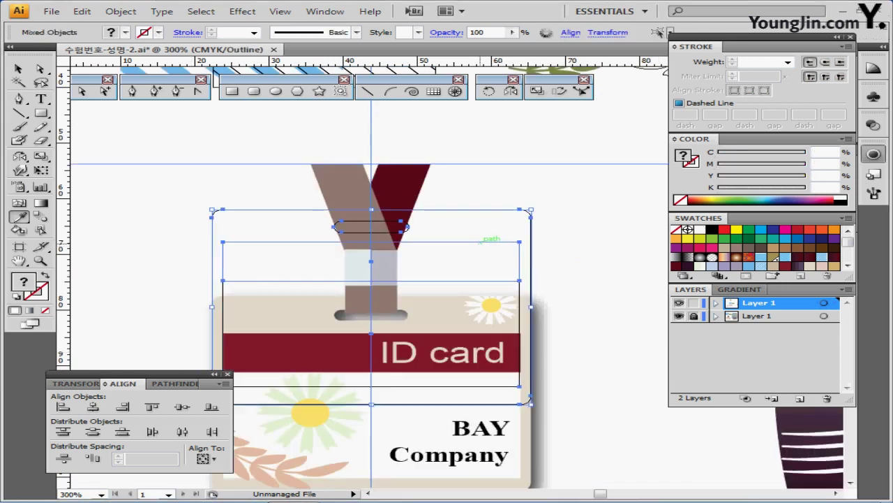
left_click_drag(480, 242, 492, 328)
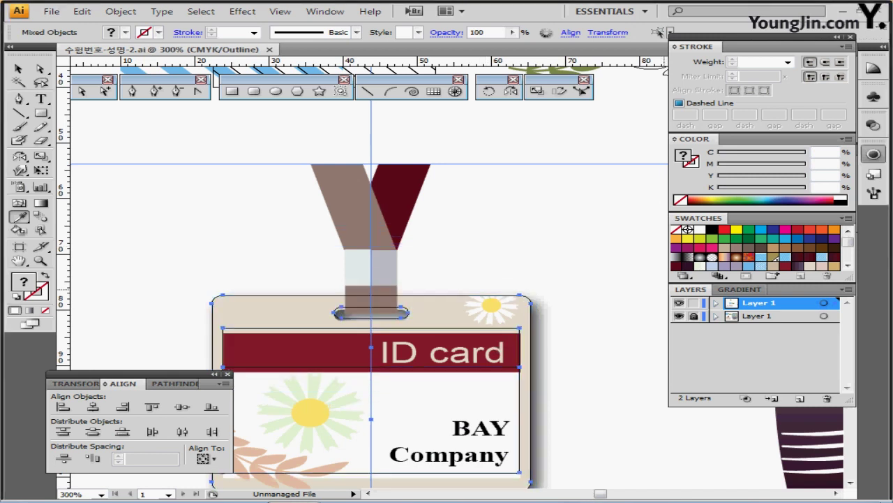
left_click(678, 316)
key("ctrl+y")
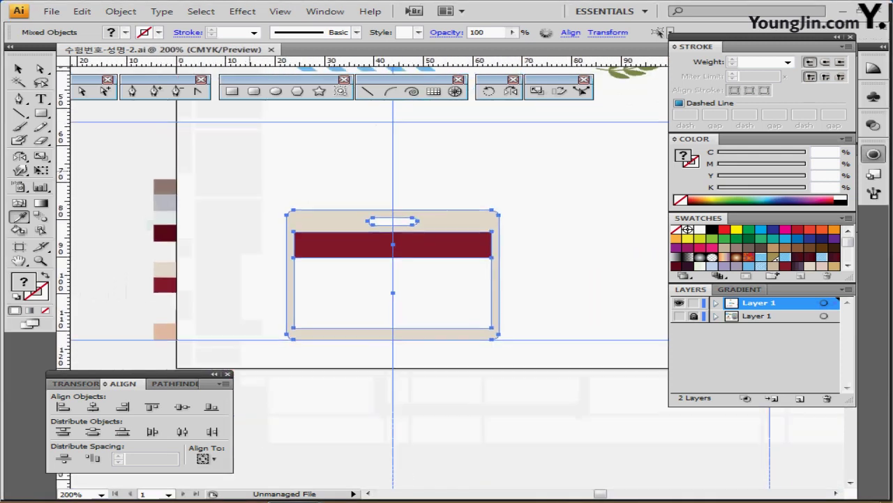
- Draw a strap rectangle about 8 × 5 mm above the card slot, centred on the guide, in the palette's grey-brown
key("ctrl+shift+a")
left_click(164, 187, "ctrl")
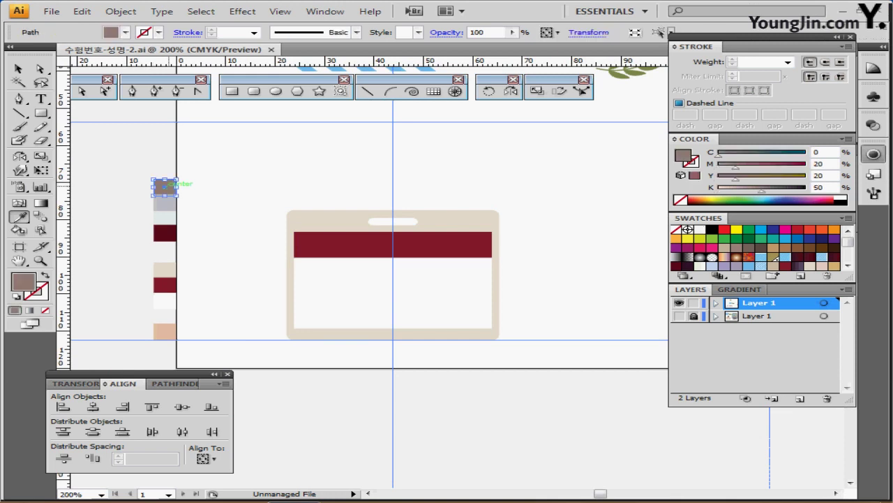
key("ctrl+shift+a")
key("m")
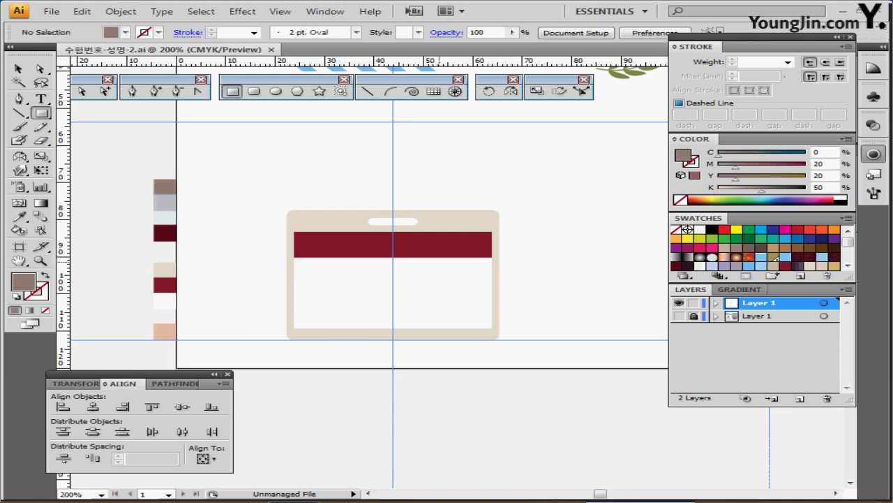
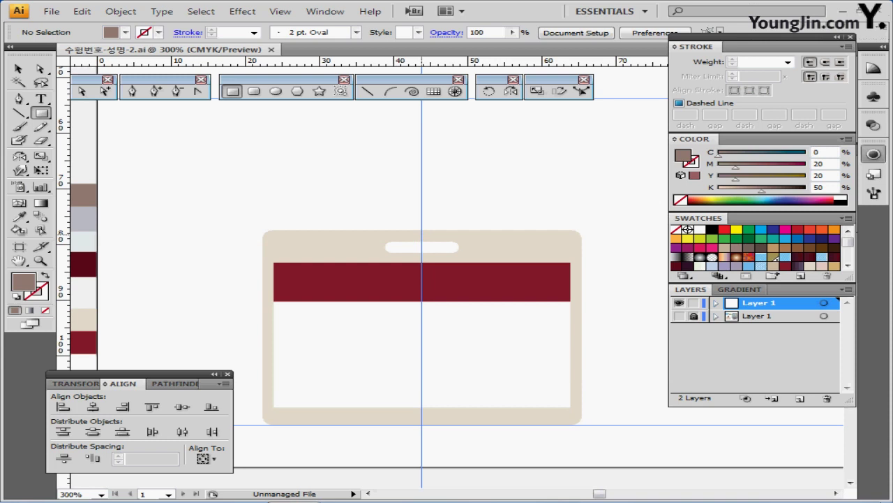
left_click_drag(421, 234, 452, 248)
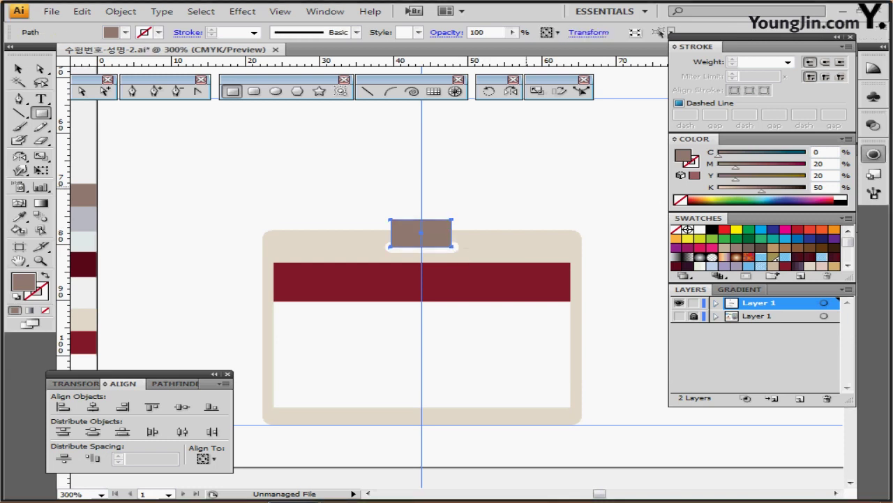
key("Down")
key("Right")
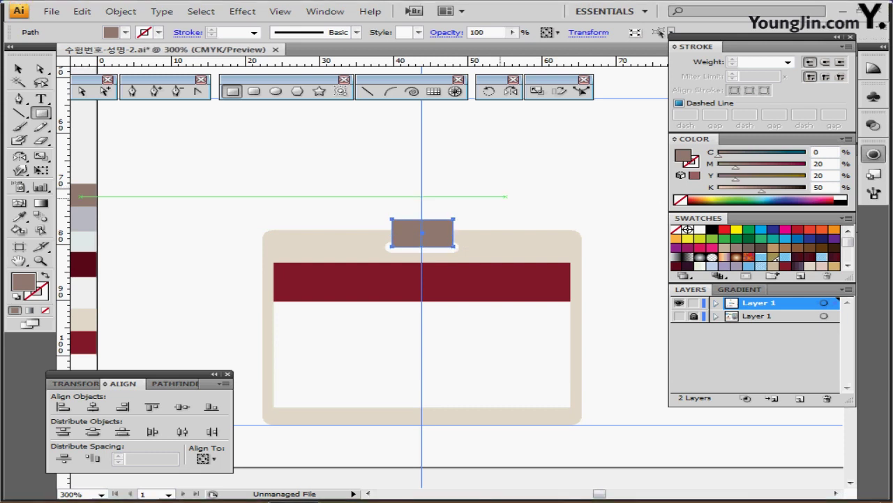
- Align the strap rectangle and all the card shapes on their horizontal centres, and clear the selection
left_click_drag(536, 179, 301, 325)
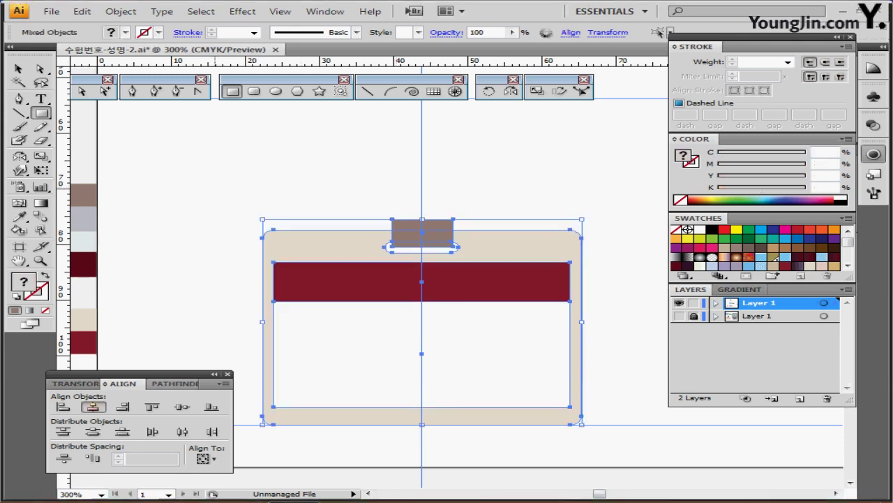
left_click(93, 407)
left_click(339, 189, "ctrl")
- Duplicate the brown strap rectangle directly above itself and fill the copy with the palette's 30% grey
left_click(402, 226, "ctrl")
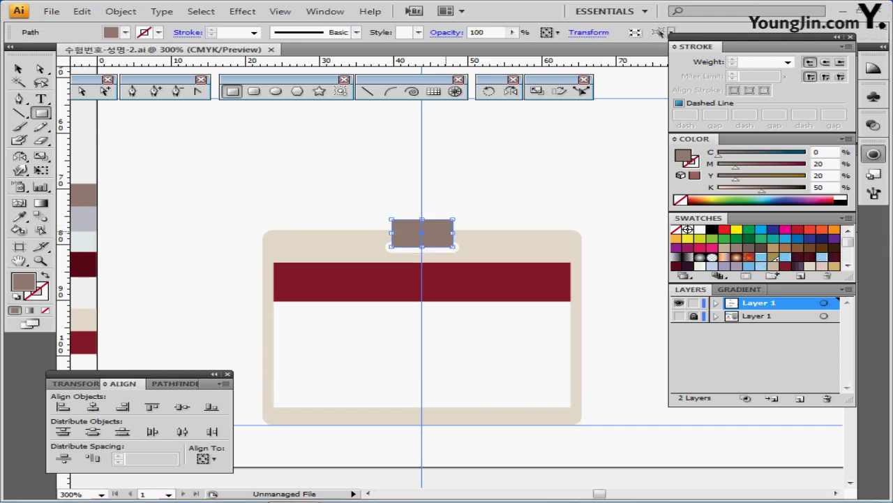
left_click_drag(421, 233, 441, 216)
key("i")
left_click(97, 202)
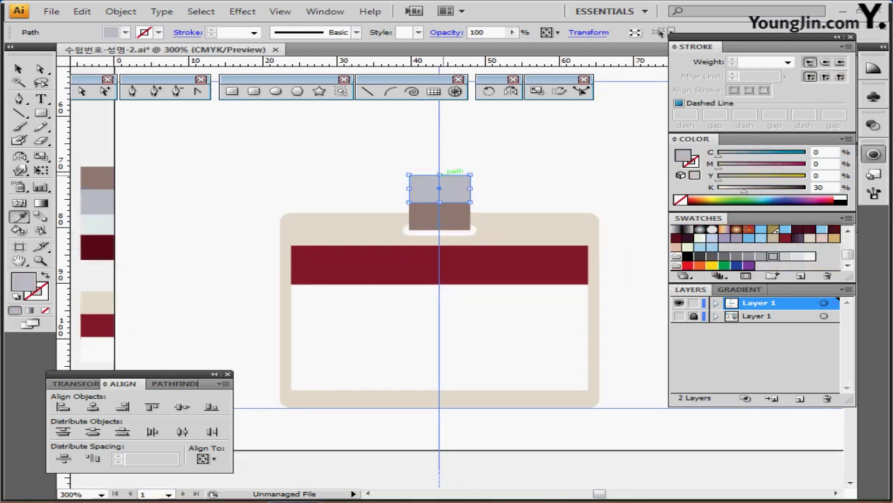
- Stretch the grey strap piece upward to a height of about 7 mm, keeping its lower edge in place
key("ctrl")
left_click_drag(439, 175, 440, 165)
left_click_drag(451, 175, 451, 215)
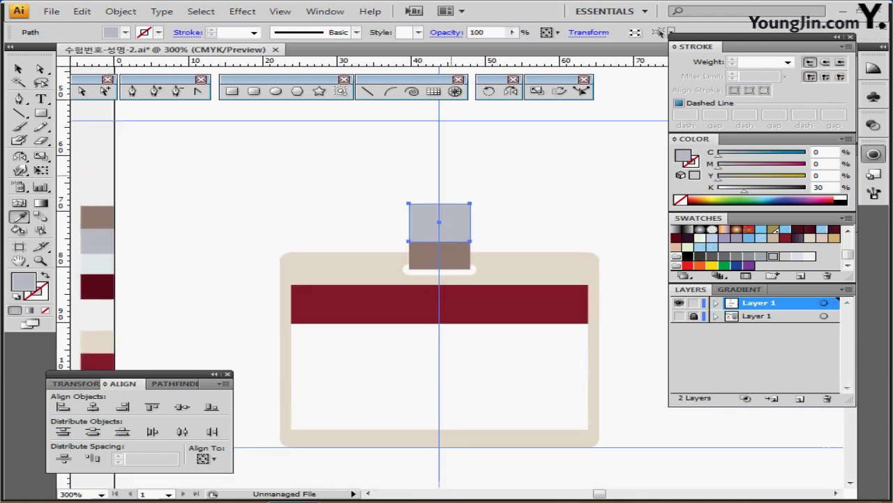
- Scale a copy of the grey strap piece to half width from its left edge and fill it with the palette's 10% grey
left_click(537, 91)
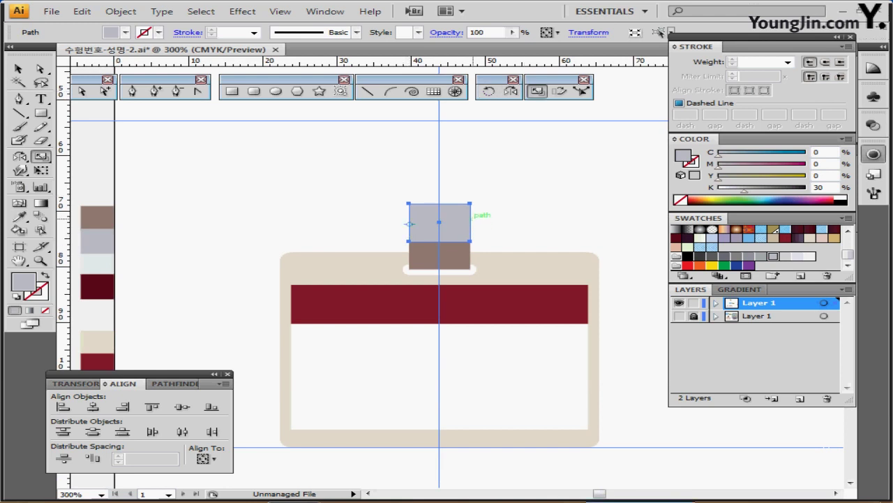
left_click(410, 223)
left_click_drag(495, 223, 462, 225)
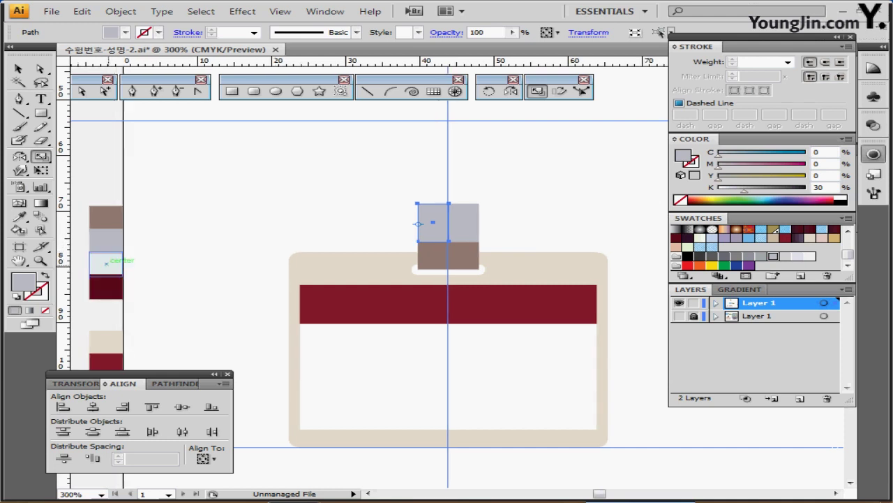
key("i")
left_click(106, 263)
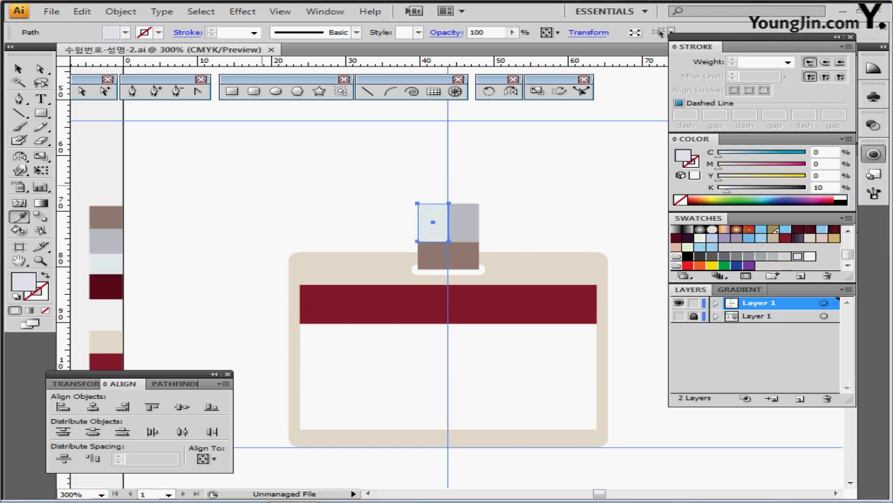
key("ctrl")
- Duplicate the 30% grey strap piece directly above itself and fill the copy with the palette's dark maroon
left_click_drag(463, 239, 486, 259)
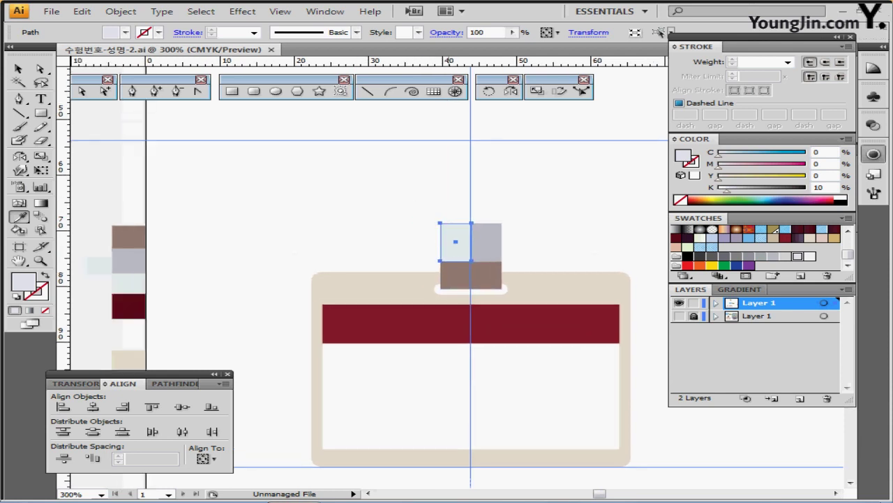
left_click(494, 236, "ctrl")
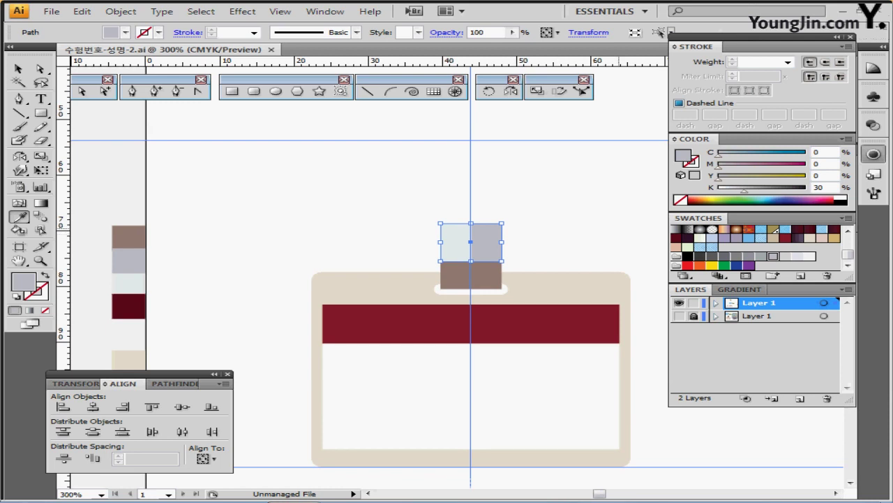
left_click_drag(518, 243, 513, 263)
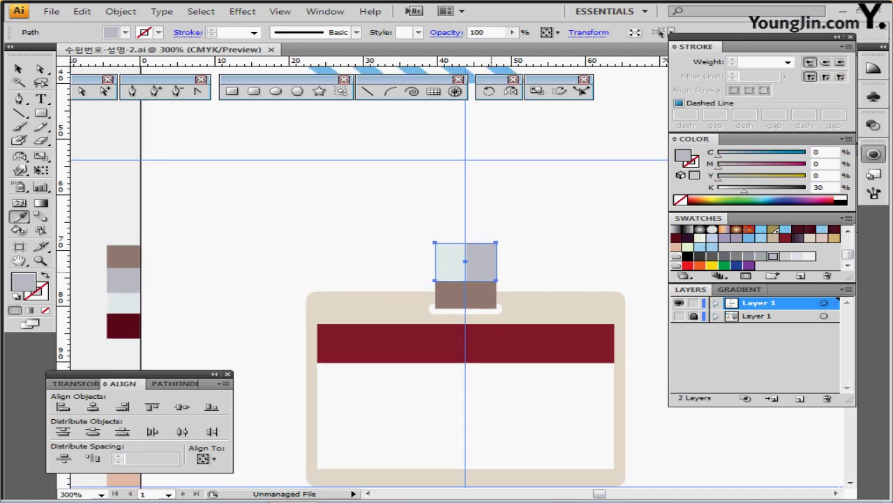
key("ctrl")
left_click_drag(465, 262, 466, 225)
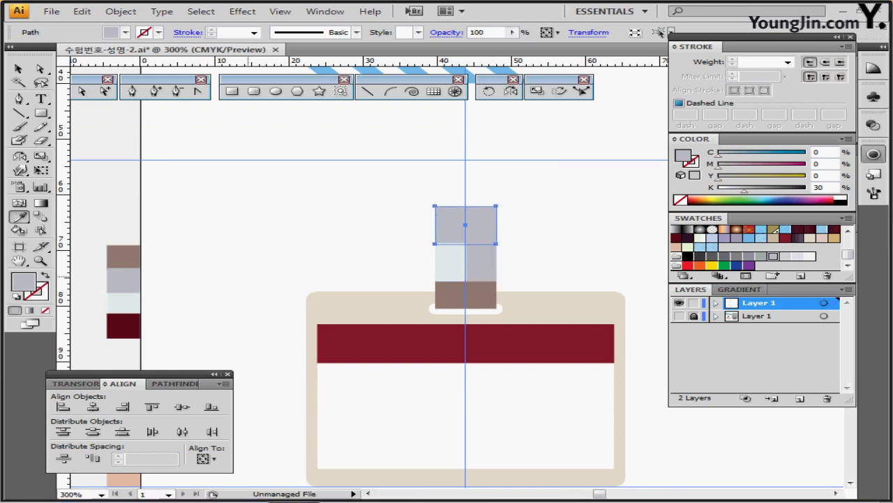
left_click(128, 327)
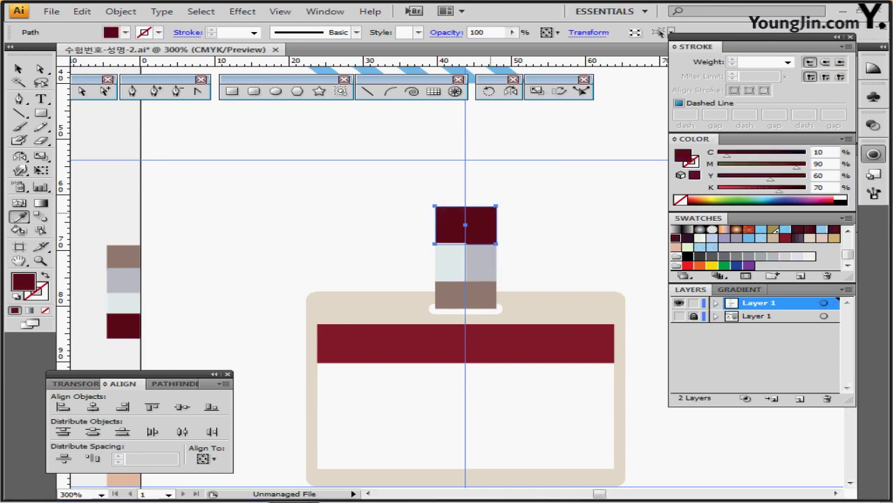
- Stretch the dark maroon strap piece upward to the horizontal guide, keeping its lower edge in place
key("ctrl")
left_click_drag(466, 206, 466, 160)
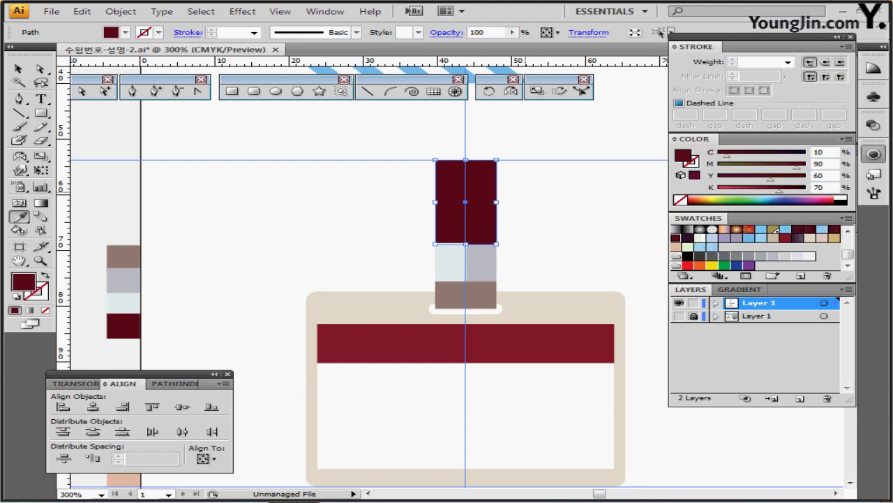
left_click(528, 241)
left_click(488, 207, "ctrl")
left_click(499, 255, "ctrl")
left_click_drag(499, 255, 521, 263)
left_click_drag(483, 216, 519, 217)
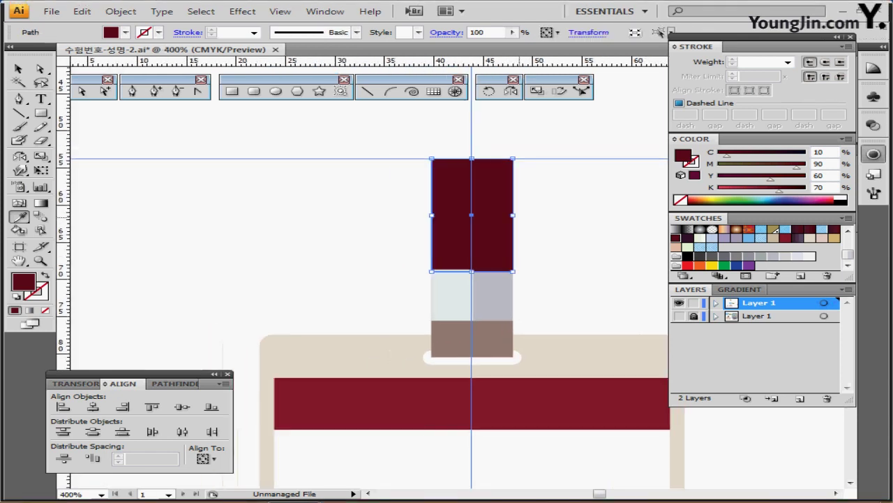
key("ctrl+minus")
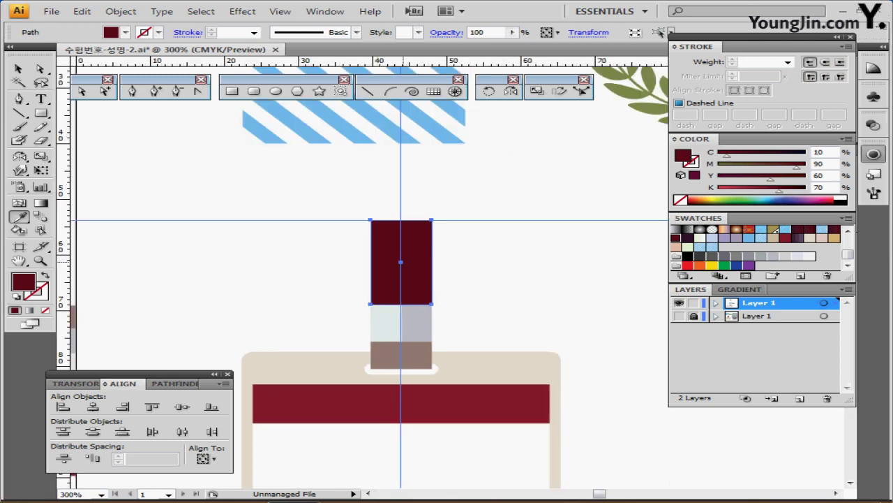
key("ctrl+minus")
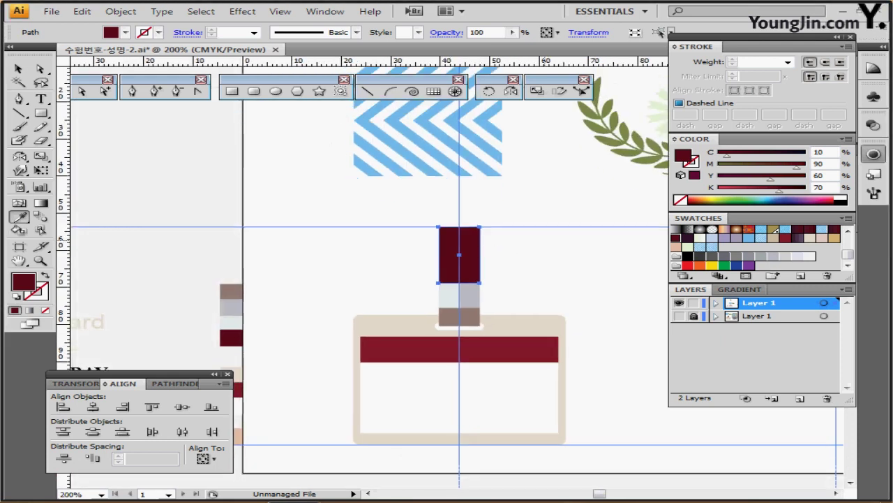
- Shift the maroon piece's two upper anchor points 4.5 mm horizontally and 0 mm vertically to slant it
key("a")
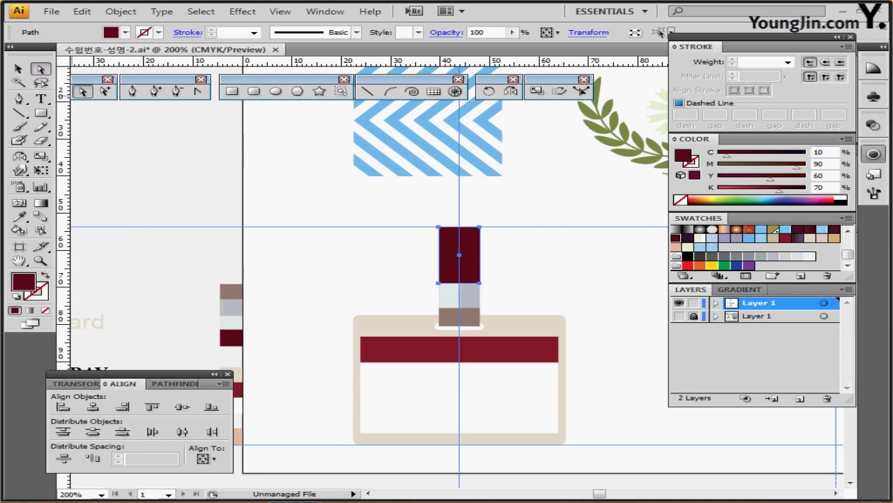
left_click_drag(402, 250, 529, 211)
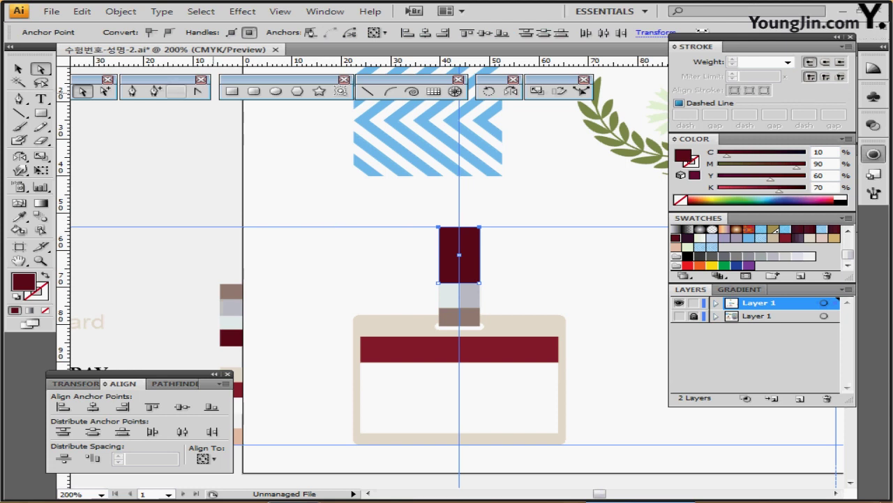
key("Return")
left_click_drag(447, 171, 253, 166)
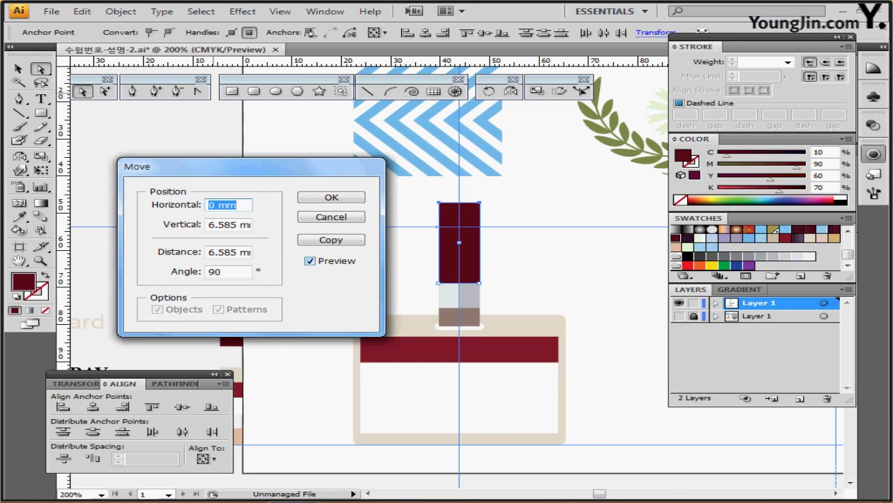
type("4.5")
key("Tab")
type("0")
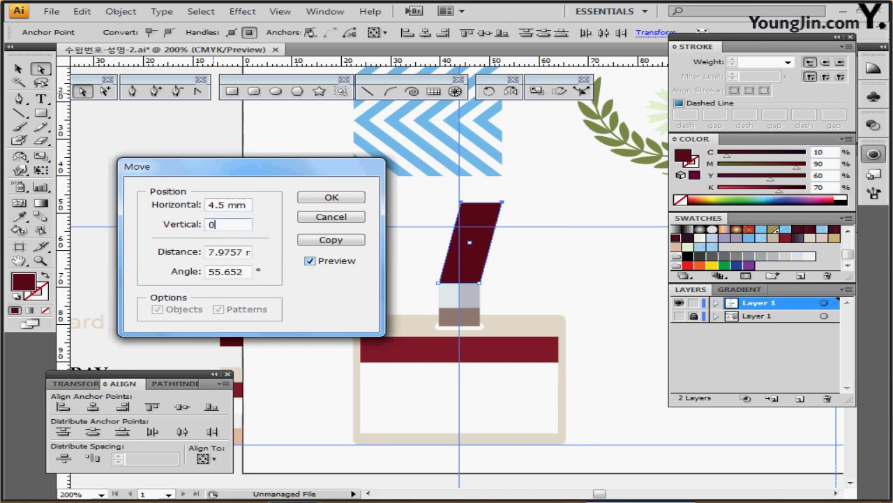
key("Return")
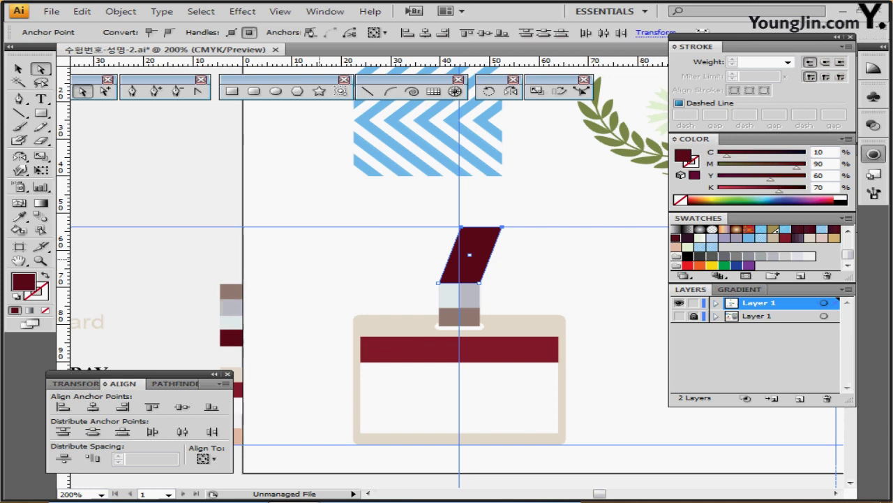
- Reflect a copy of the slanted maroon strap piece across the vertical centre guide
left_click(466, 250, "ctrl")
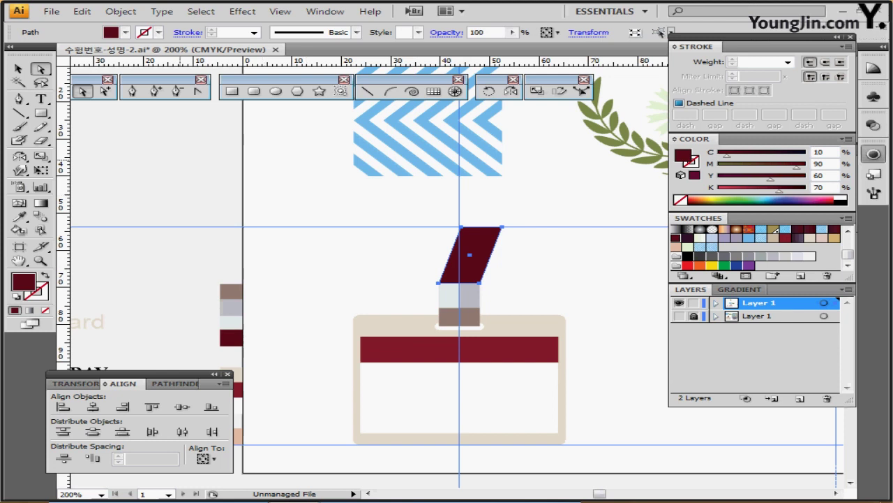
left_click(536, 91)
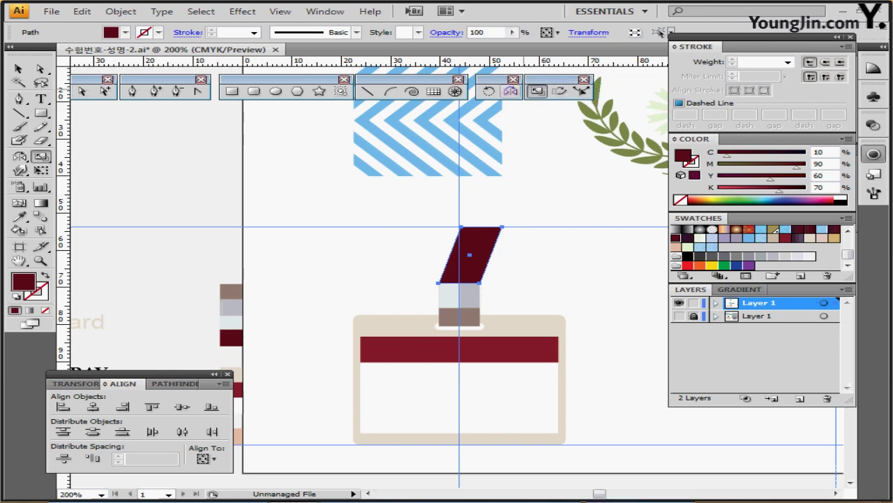
left_click(511, 91)
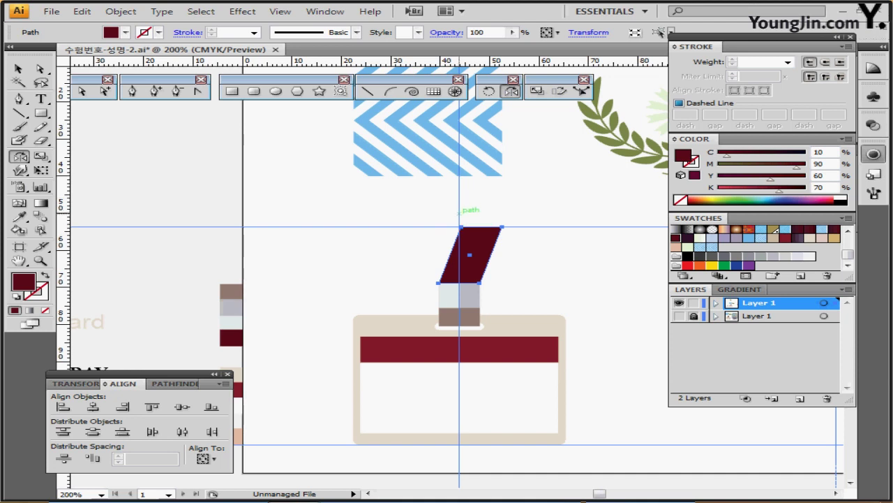
left_click(459, 211, "alt")
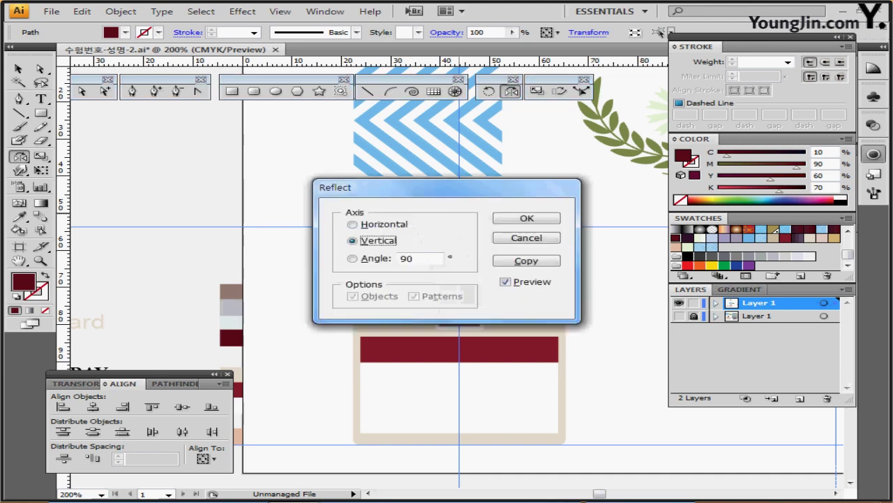
left_click(526, 260)
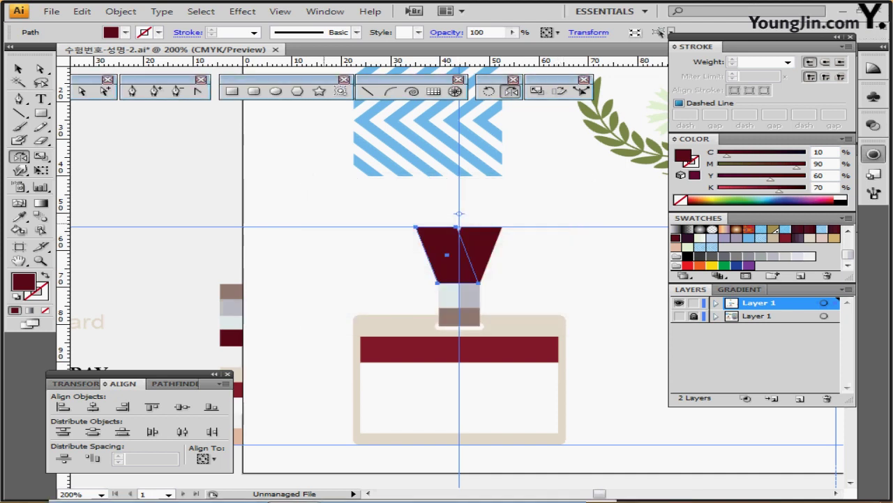
- Fill the mirrored strap piece with the palette's brown and clear the selection
key("m")
scroll(331, 202, "left", 1)
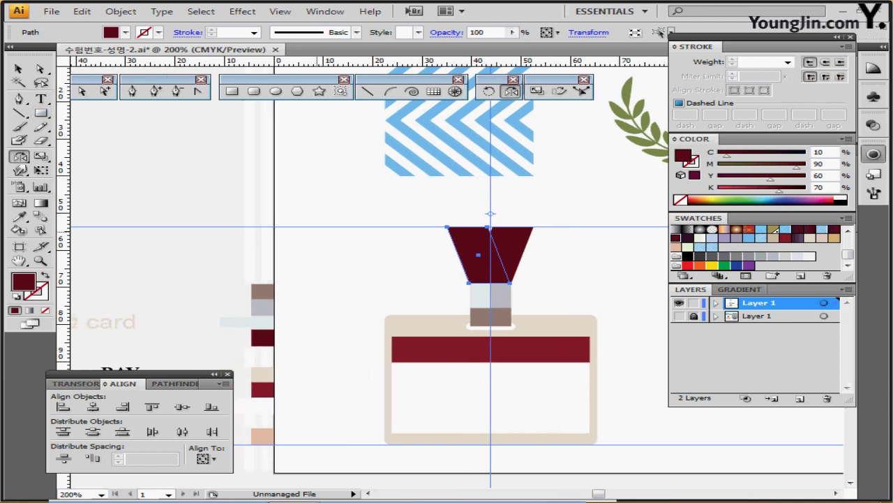
left_click_drag(313, 304, 310, 272)
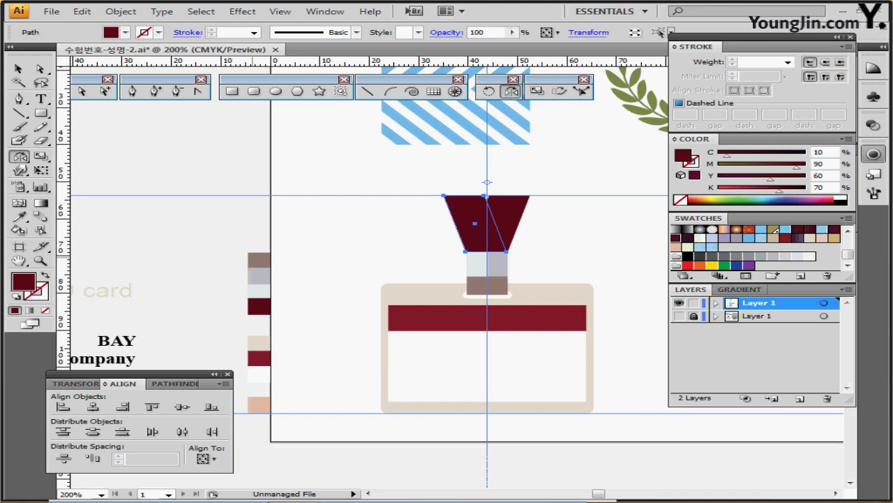
key("i")
left_click(254, 257)
left_click(536, 266, "ctrl")
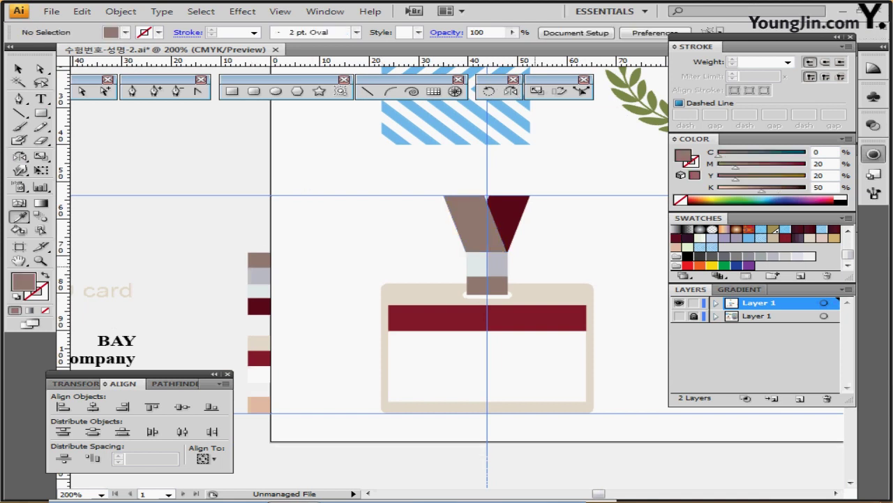
- Move the "ID card" text onto the right end of the card's dark red band and save the document
key("ctrl+plus")
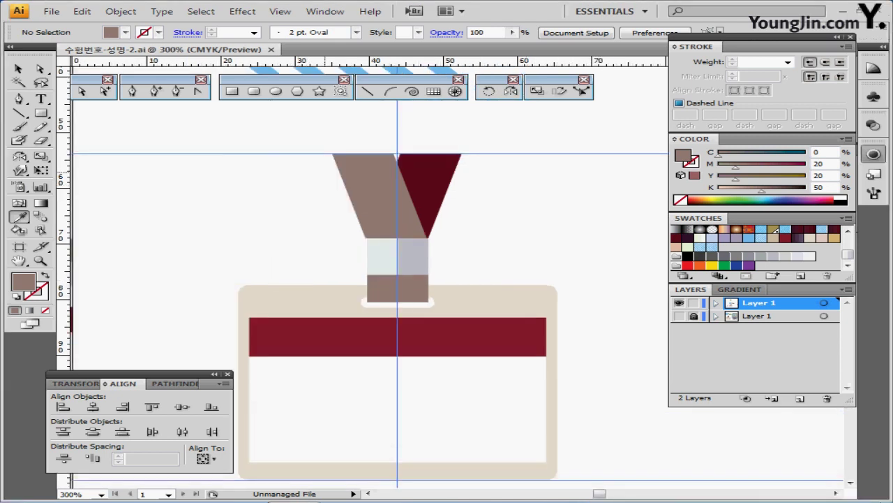
key("ctrl+minus")
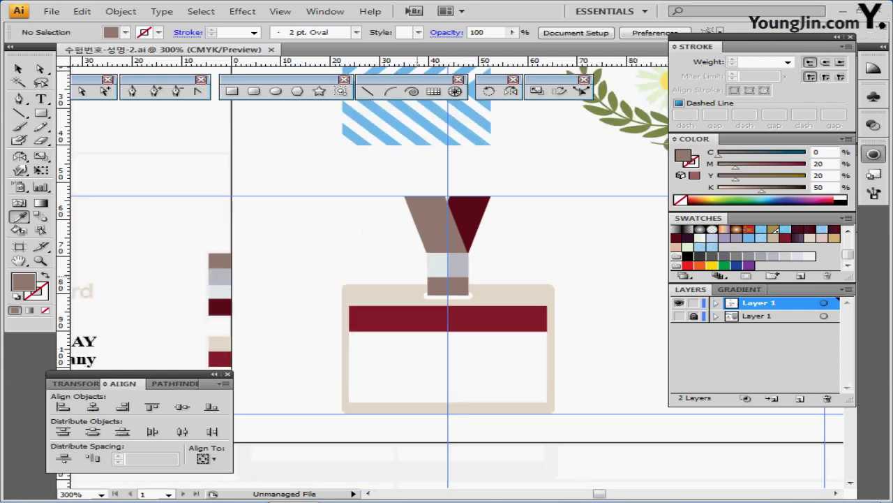
key("ctrl+minus")
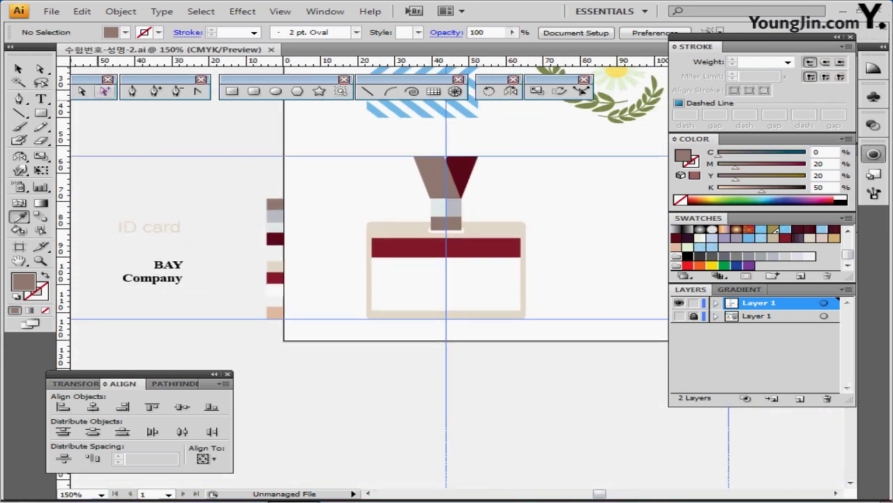
left_click(169, 226, "ctrl")
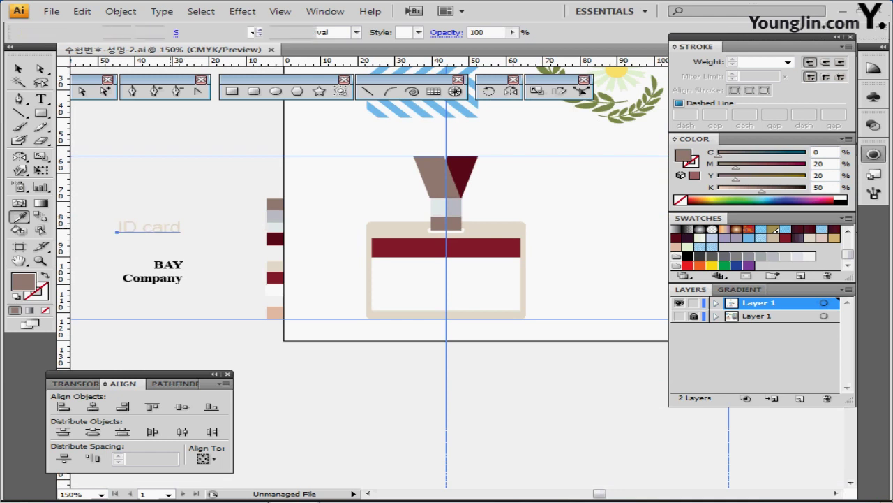
left_click_drag(197, 316, 85, 199)
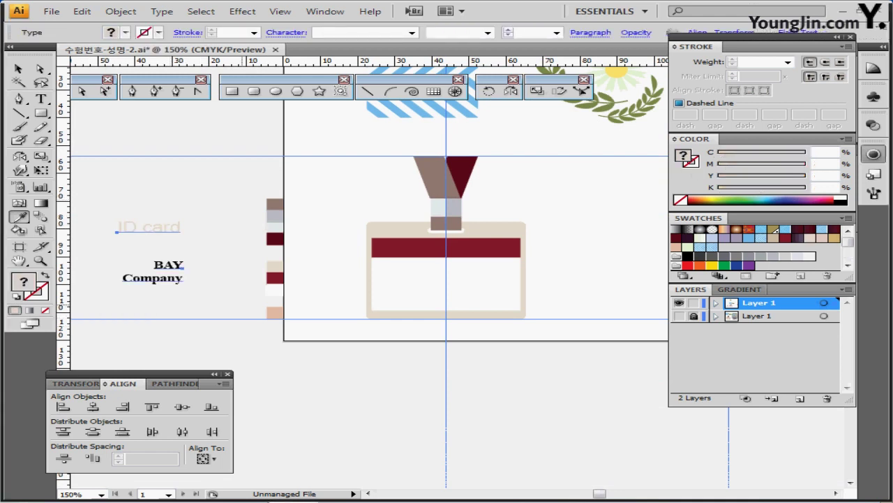
key("ctrl+shift+a")
left_click_drag(167, 228, 499, 248)
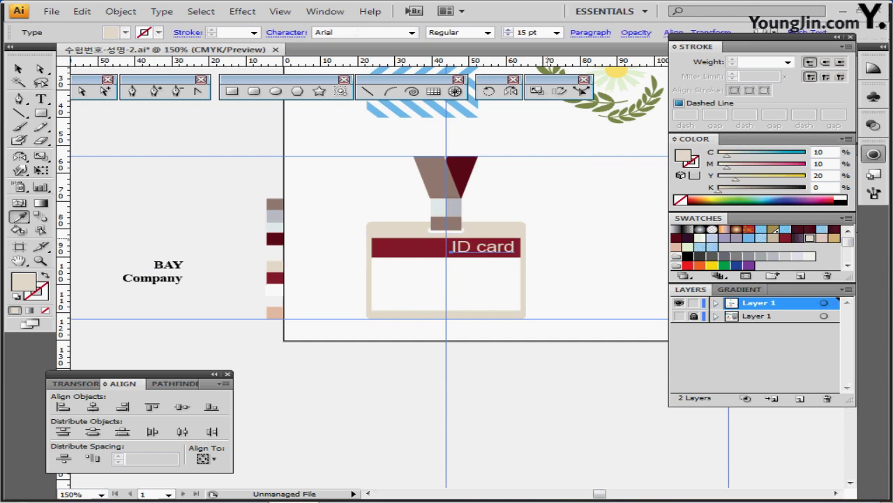
key("ctrl+shift+a")
key("ctrl+s")
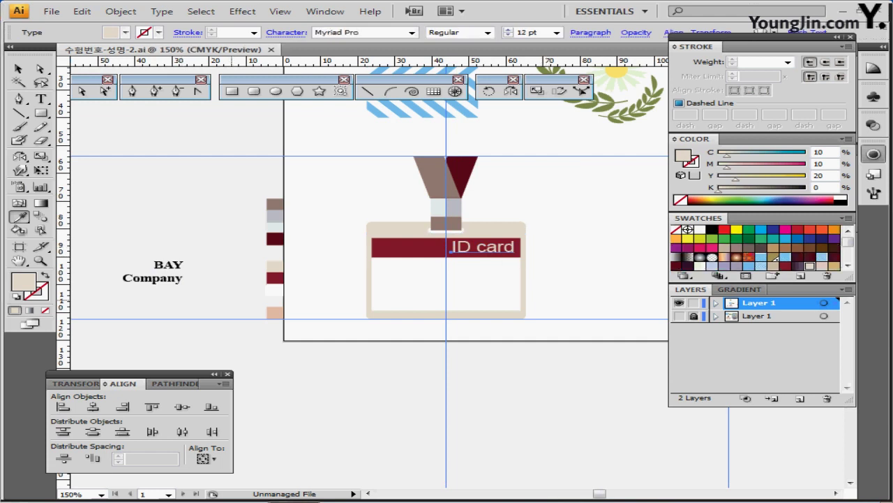
- Place the right-aligned "BAY Company" text in the lower right of the card's white area, nudge it right, save, and deselect it
key("t")
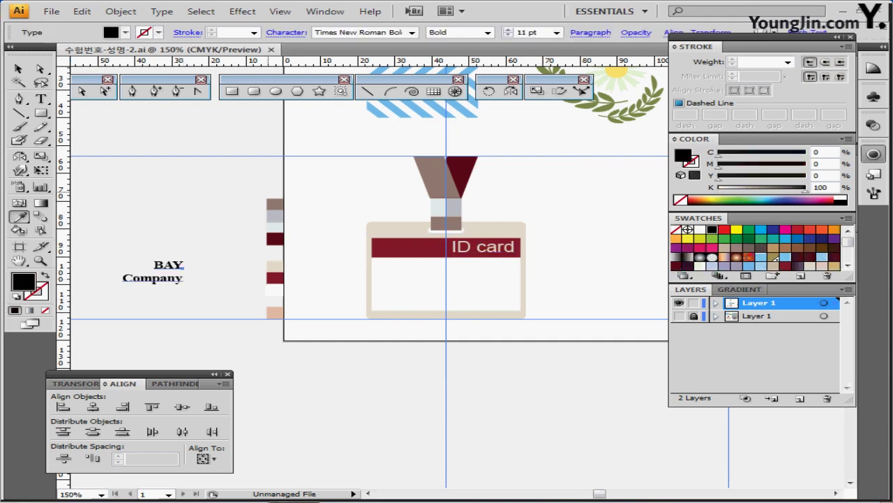
left_click(590, 32)
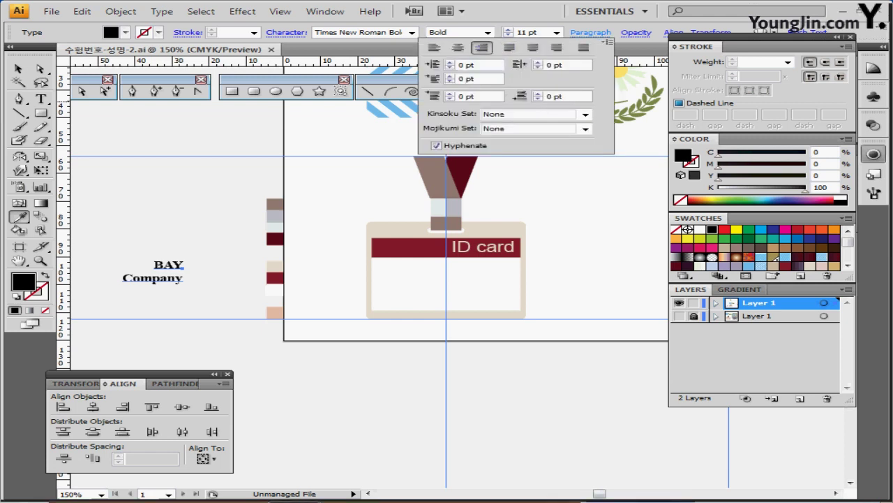
key("Return")
left_click_drag(173, 276, 497, 294)
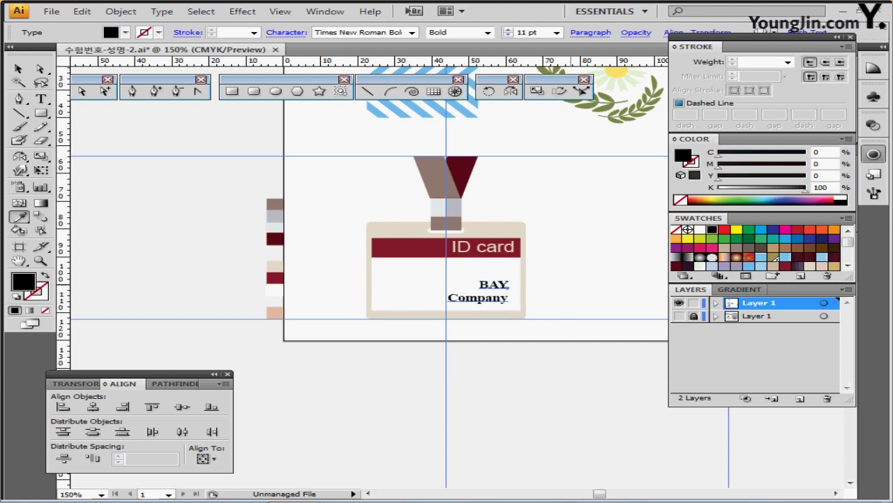
key("Right")
key("Right")
key("Right")
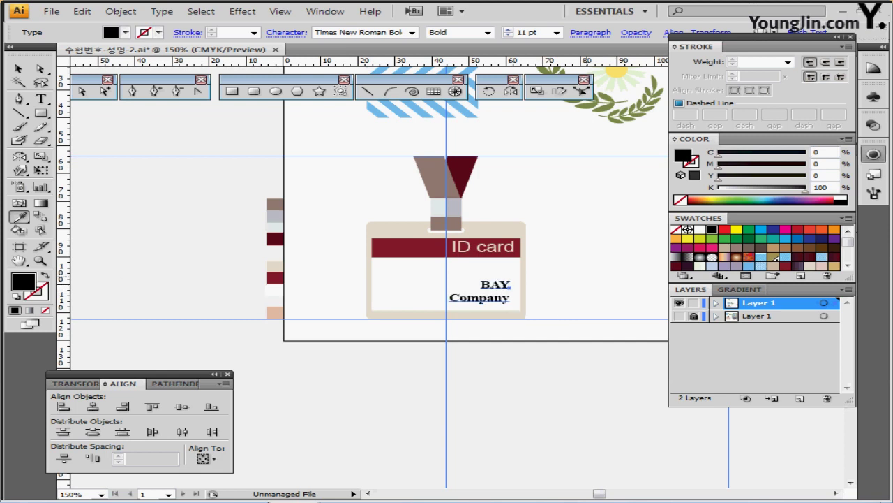
key("ctrl+s")
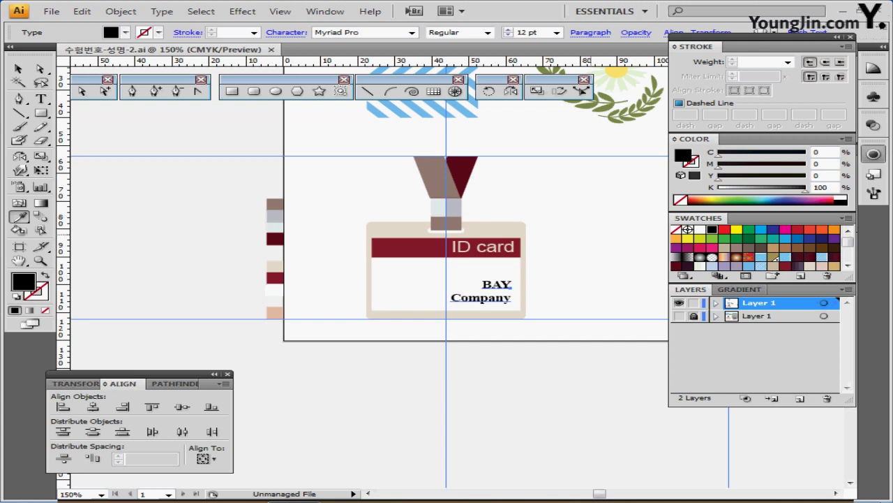
left_click(381, 174, "ctrl")
left_click_drag(380, 173, 308, 246)
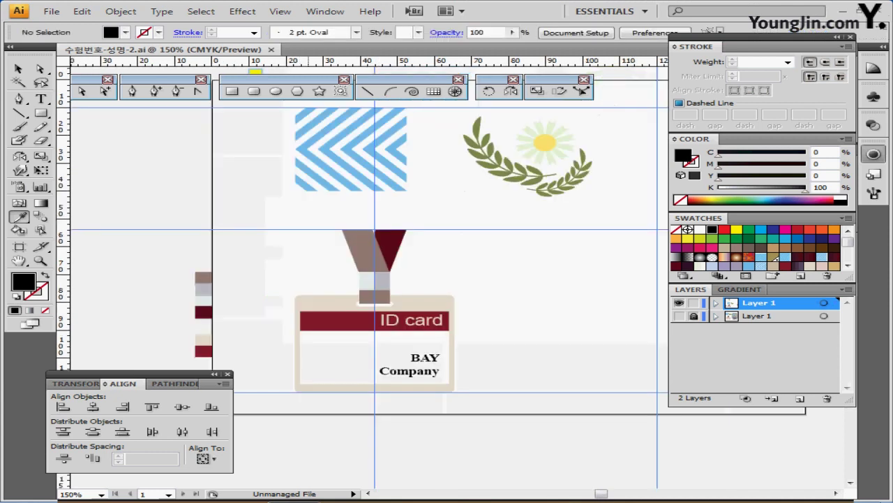
- Place a copy of the grouped daisy and large leaf branch over the lower left of the ID card
mouse_move(367, 186)
left_mouse_down()
mouse_move(325, 182)
mouse_move(359, 183)
left_mouse_up()
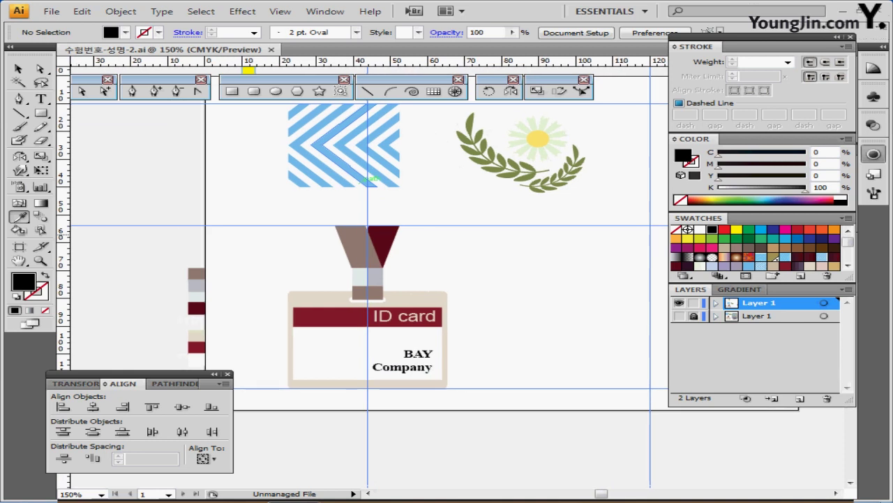
key("v")
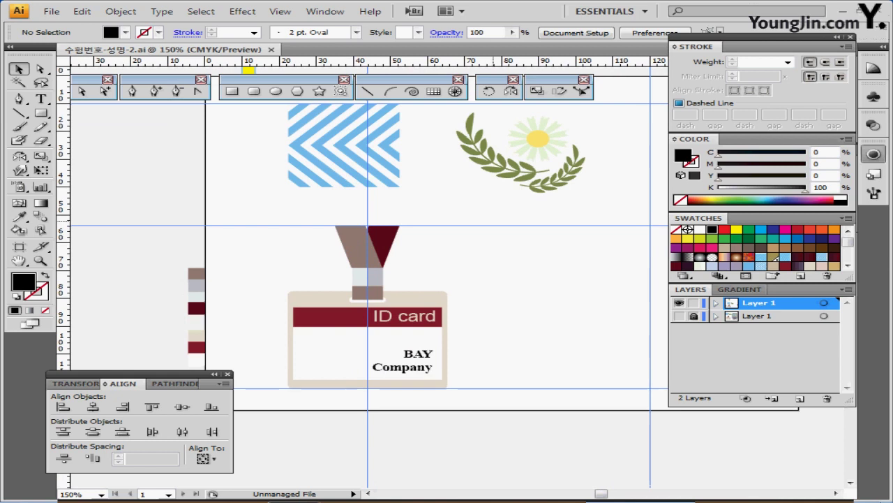
left_click(520, 139)
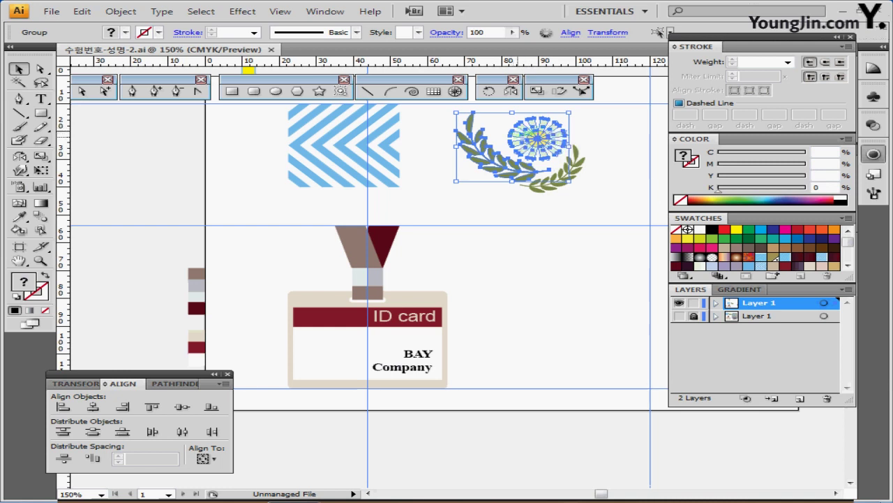
left_click_drag(520, 133, 323, 334)
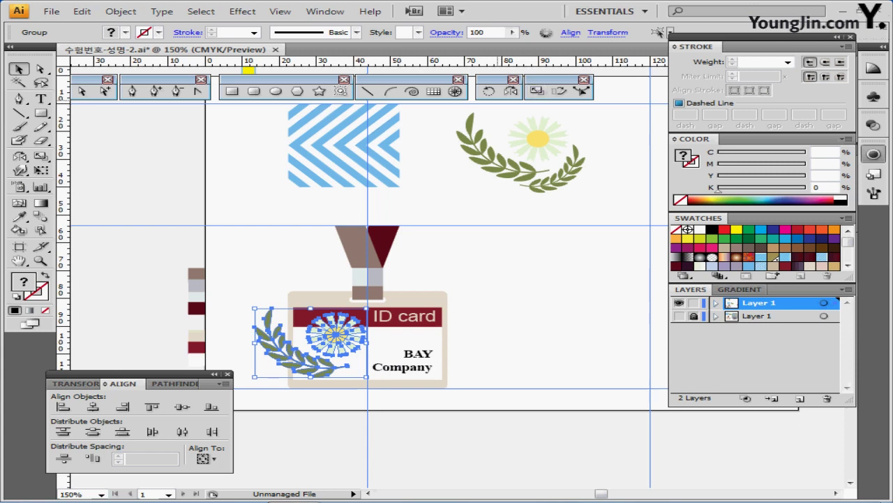
- Reflect the copied daisy and branch about an axis angled at 50°
double_click(511, 90)
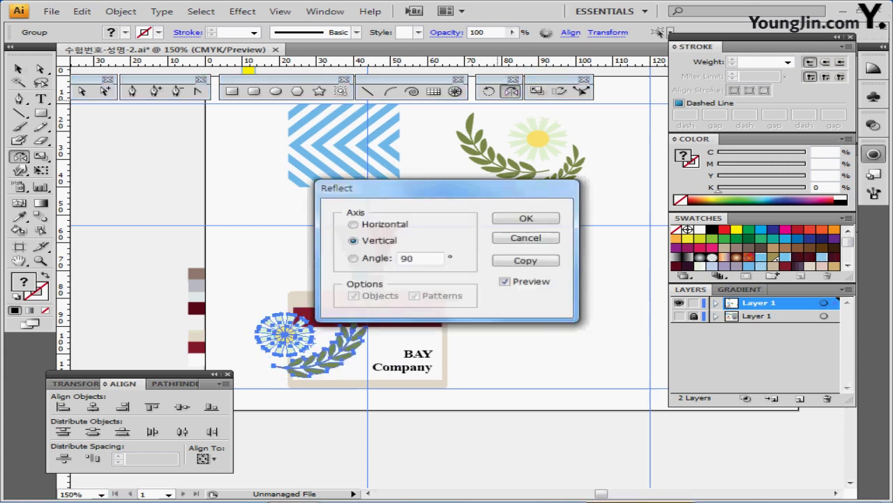
key("Tab")
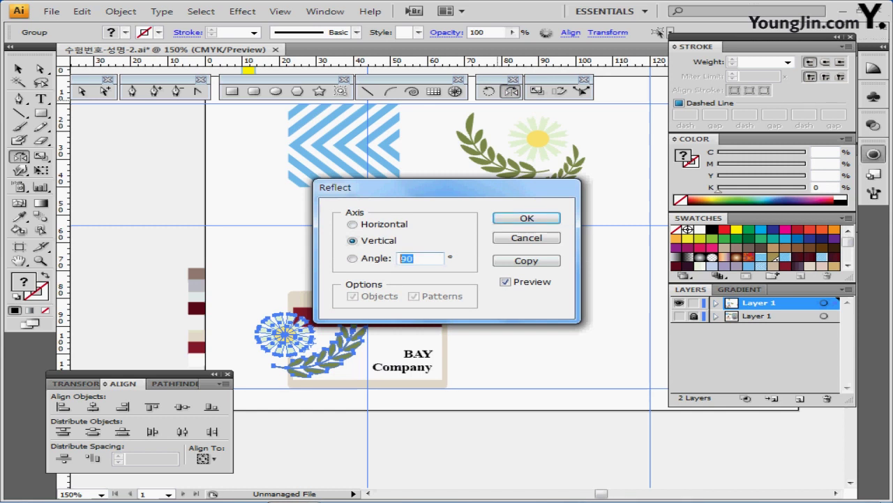
type("50")
key("Return")
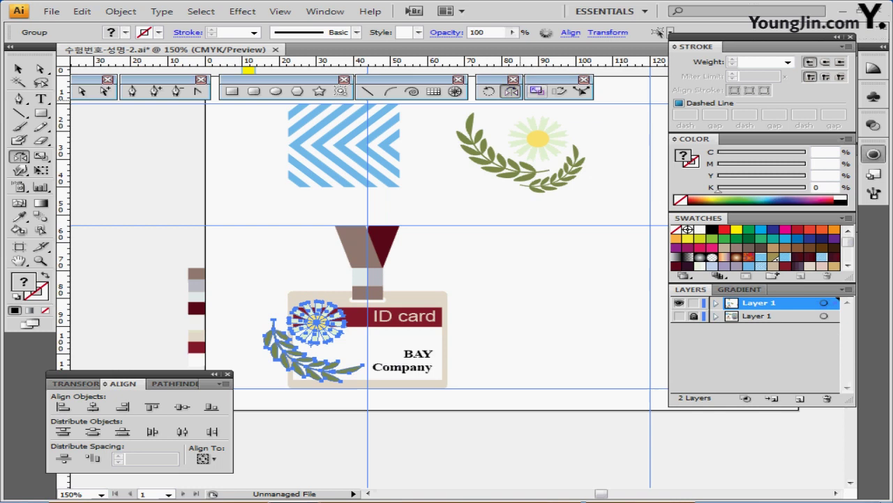
- Scale the reflected daisy and branch uniformly to 85%
double_click(537, 91)
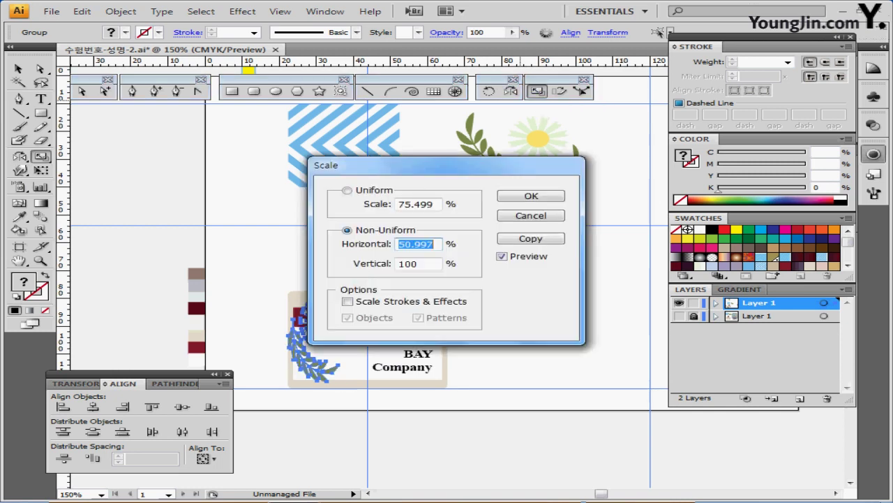
type("85")
key("shift+Tab")
type("85")
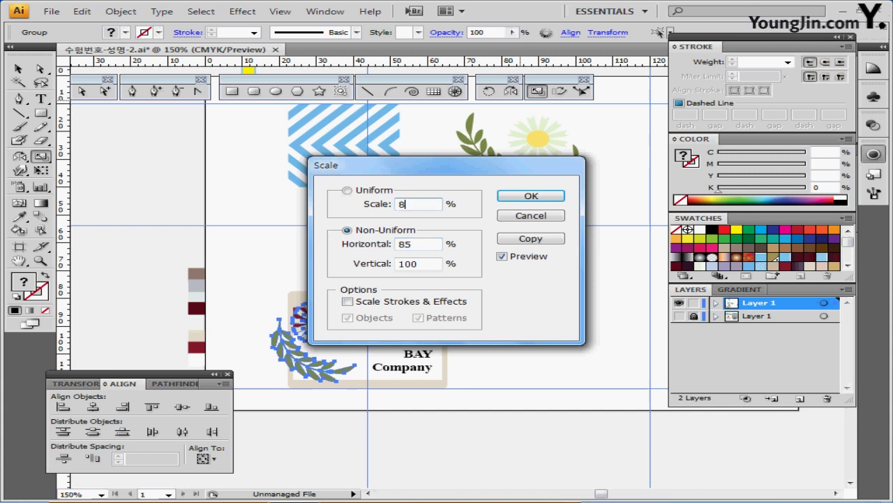
left_click(348, 190)
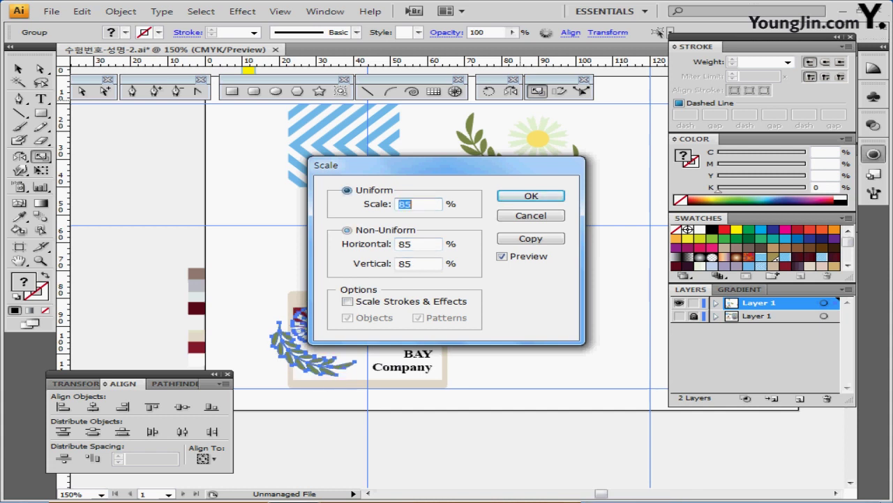
left_click(532, 196)
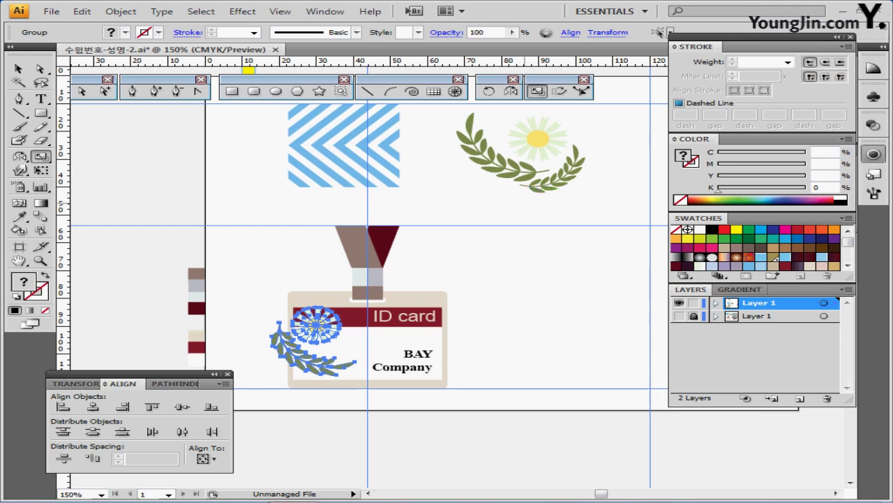
- Position the daisy and branch at the card's lower-left corner, then shift the daisy alone slightly right and down into the white area
left_click_drag(333, 360, 339, 380)
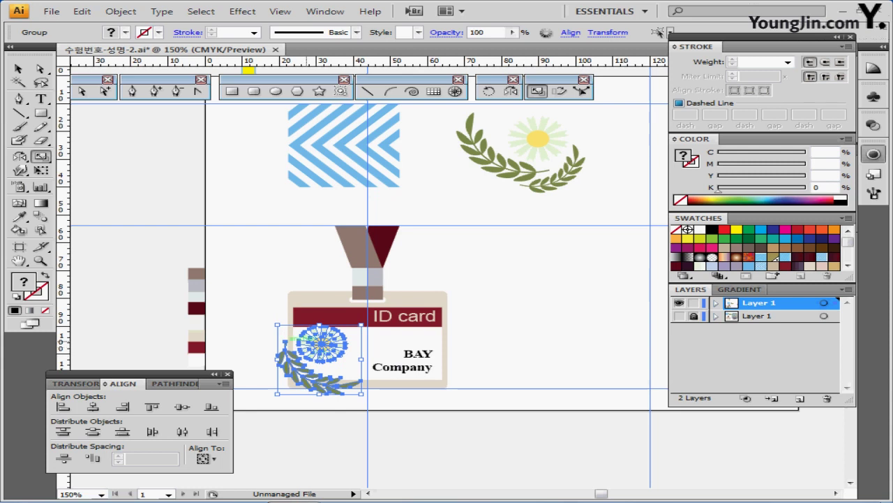
left_click_drag(286, 342, 283, 344)
left_click(357, 431, "ctrl")
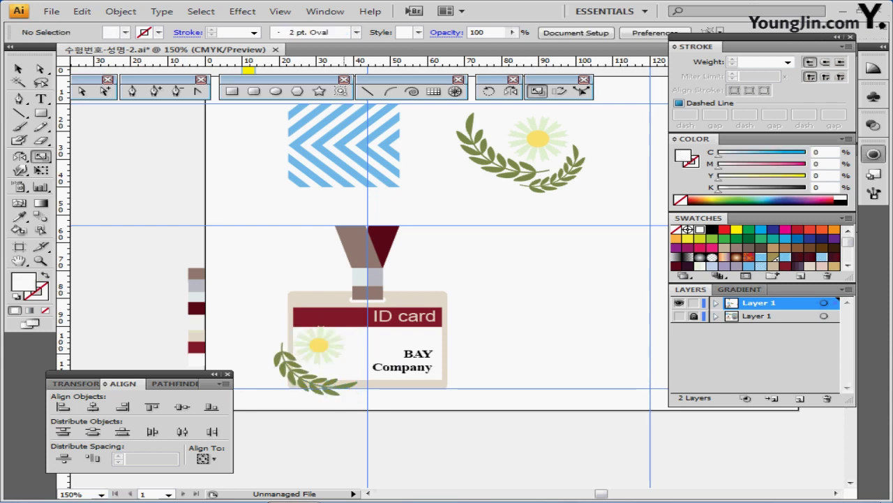
left_click(309, 376, "ctrl")
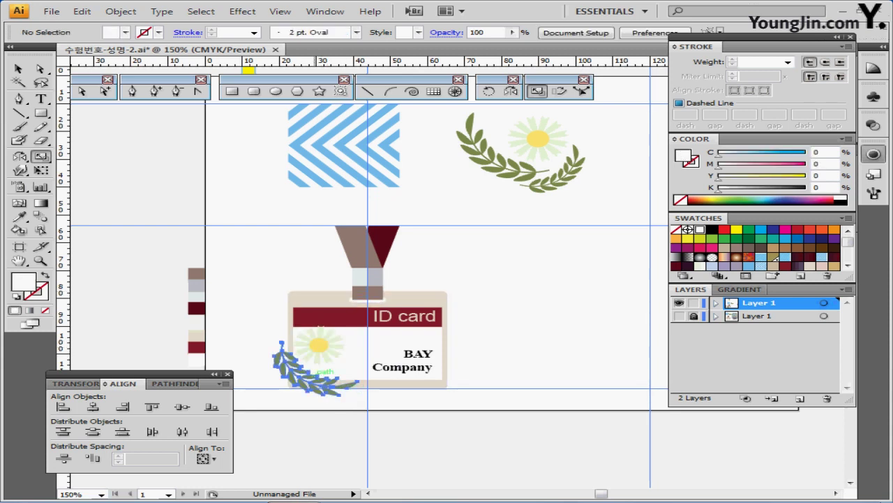
left_click(315, 354, "ctrl+shift")
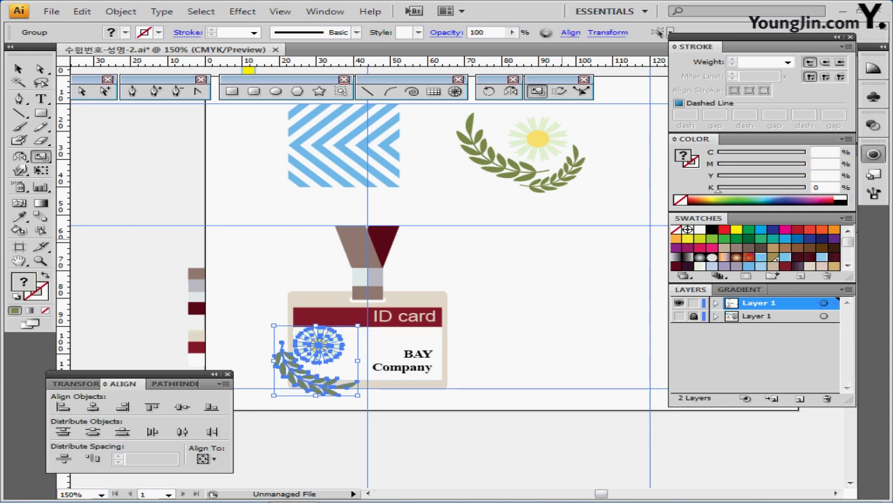
key("Right")
key("Right")
key("Right")
key("Right")
key("Right")
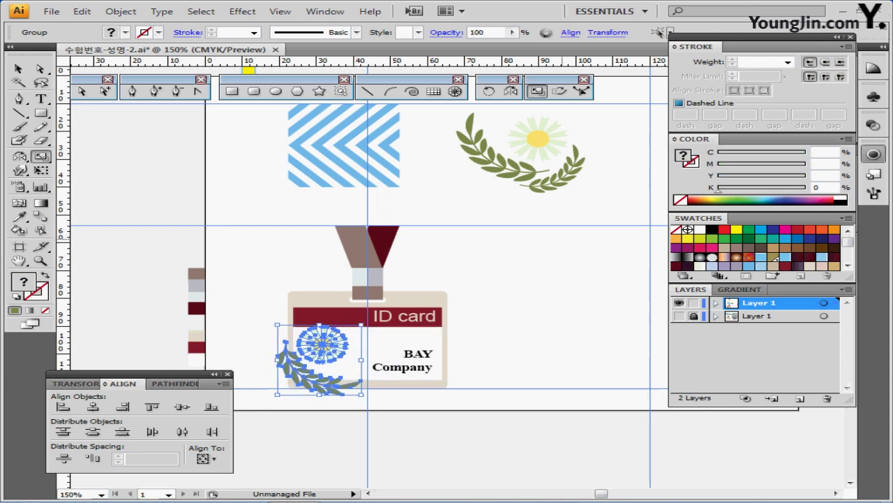
key("ctrl+shift+a")
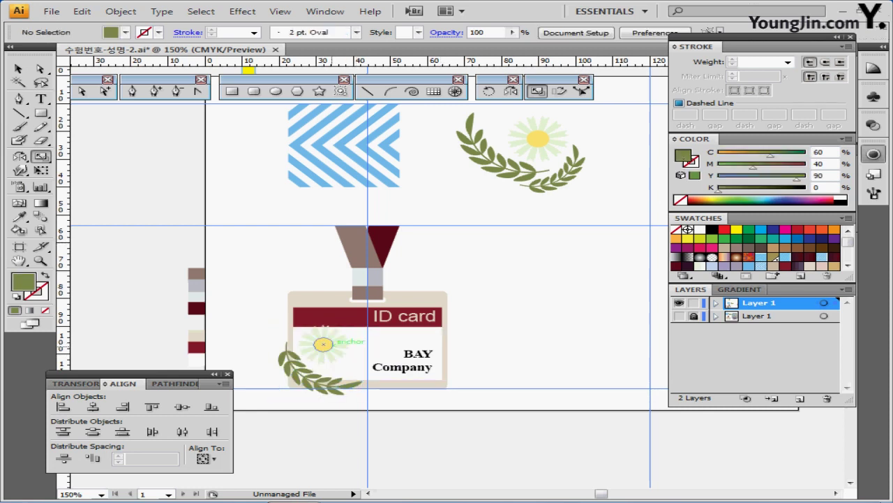
left_click_drag(340, 357, 347, 353)
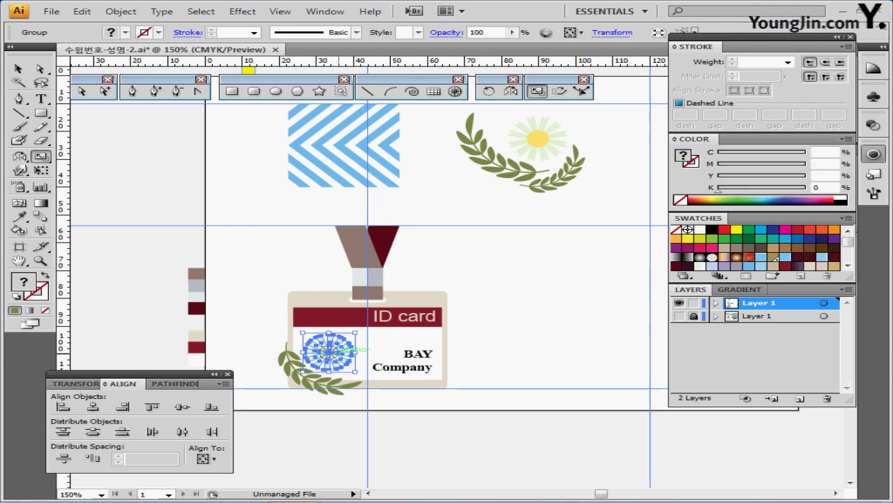
- Fill the leaf branch on the card with the palette's peach colour and clear the selection
left_click(353, 370, "ctrl")
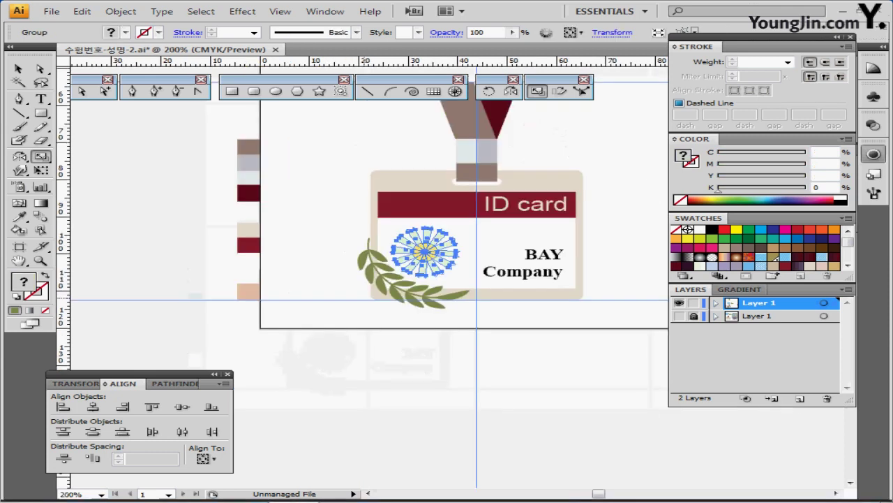
left_click(434, 275, "ctrl")
left_click_drag(434, 275, 399, 324)
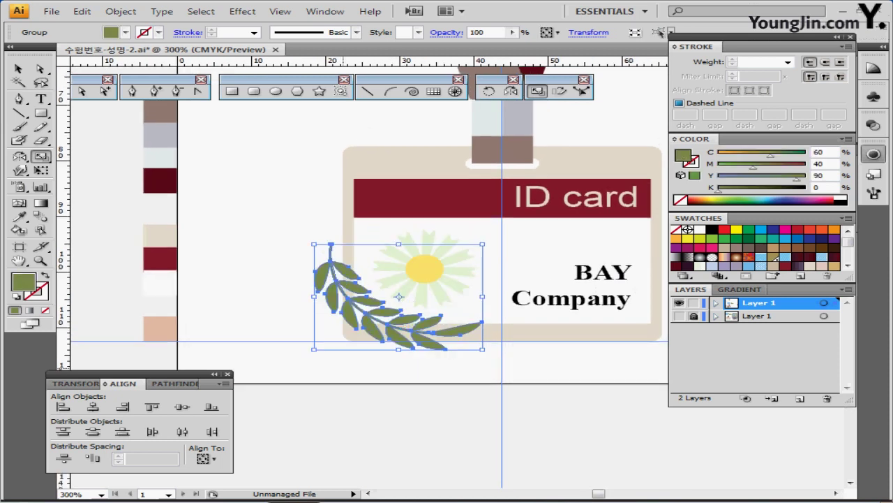
left_click(331, 332, "ctrl")
left_click(348, 316, "ctrl")
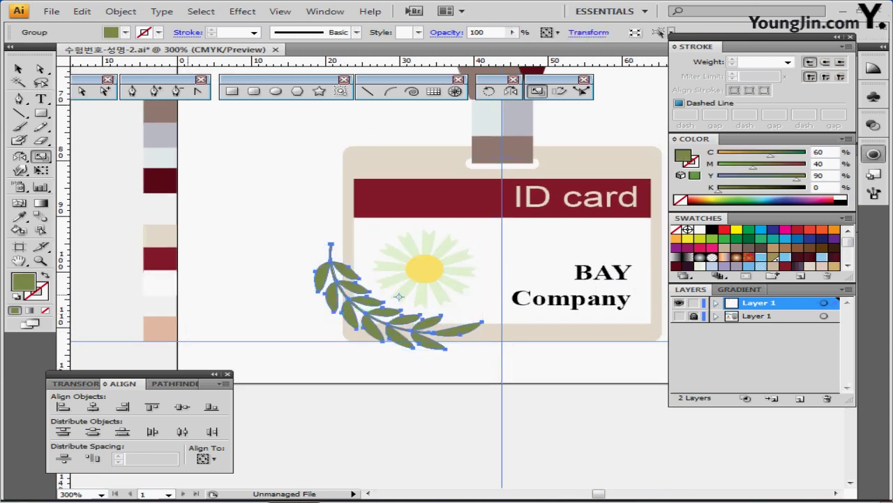
key("i")
left_click(161, 330)
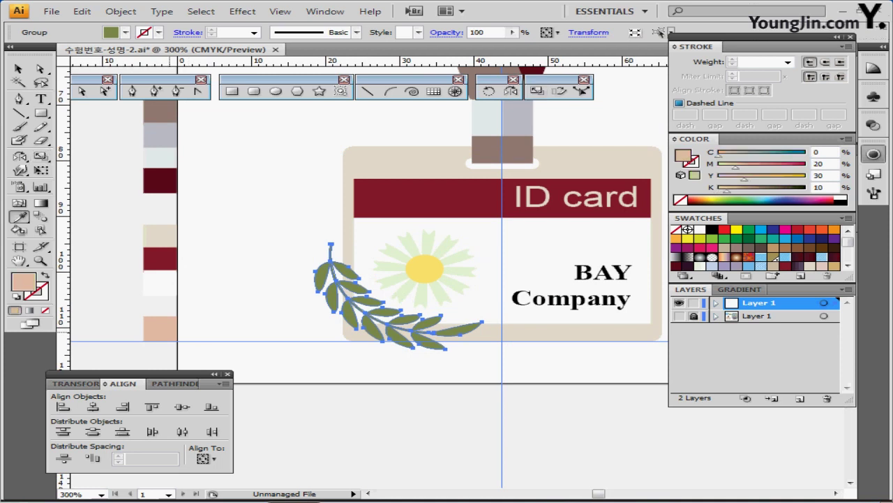
left_click(307, 267, "ctrl")
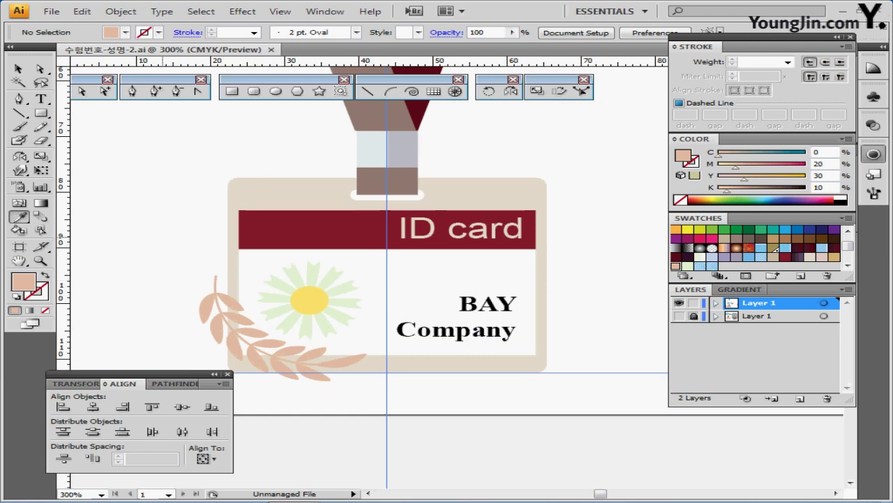
- Make a copy of the card's daisy scaled uniformly to 50% and move it to the card's upper-right corner
left_click(310, 301, "ctrl")
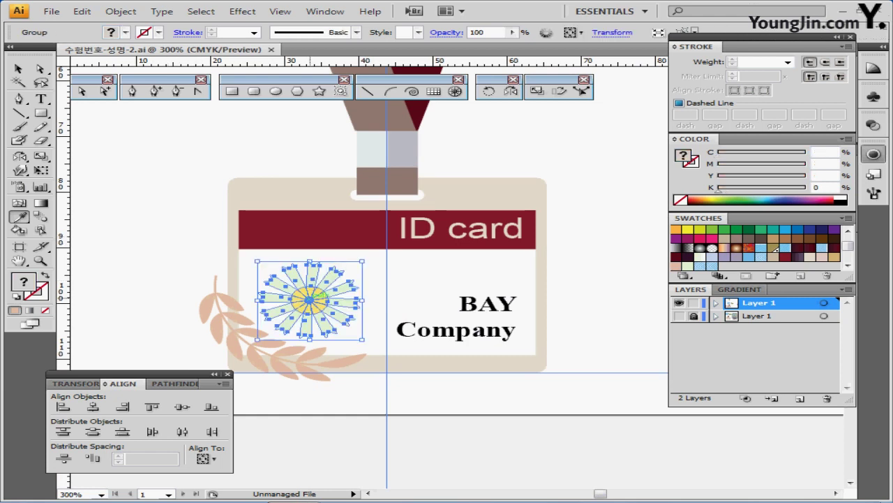
left_click_drag(312, 300, 276, 302)
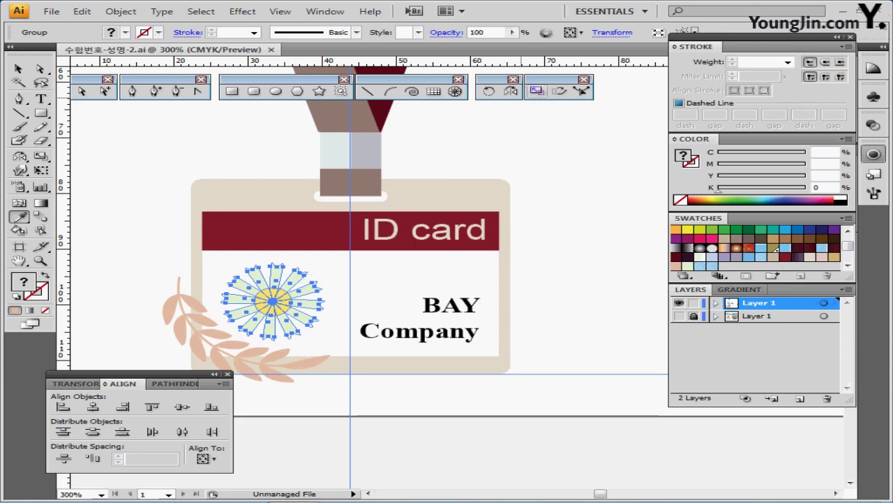
double_click(536, 91)
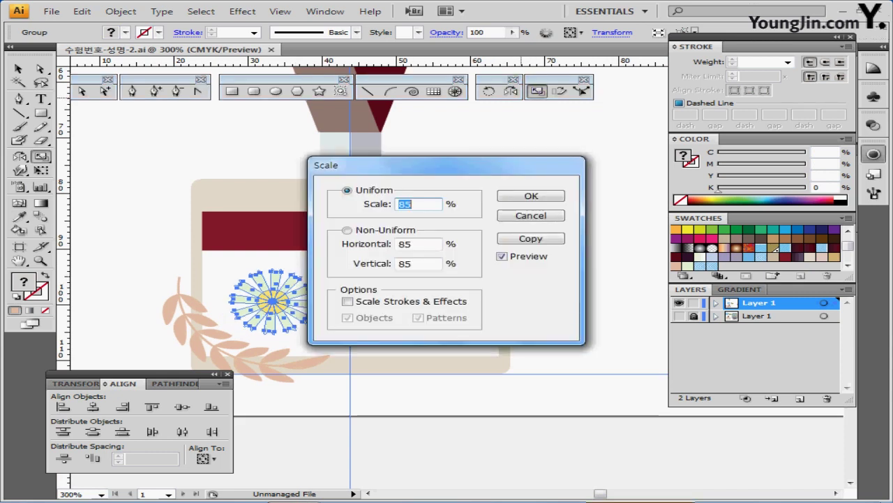
type("50")
key("Return")
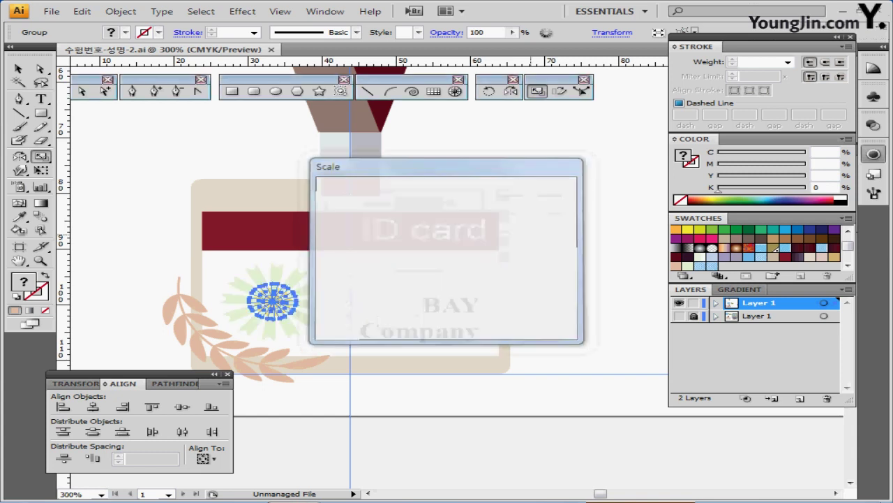
left_click_drag(274, 300, 473, 186)
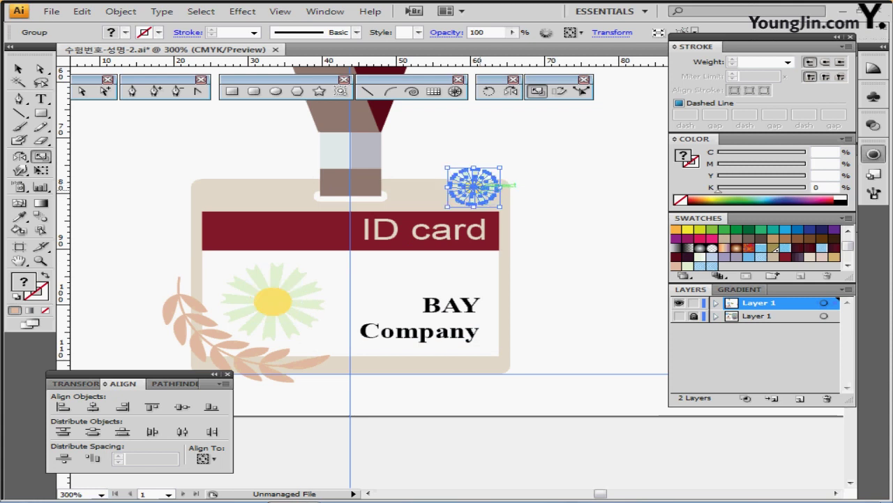
- Isolate the small daisy, select all its pale green petals by matching fill, recolour them white with all CMYK values at 0, and exit isolation
double_click(489, 196, "ctrl")
left_click(490, 199, "ctrl")
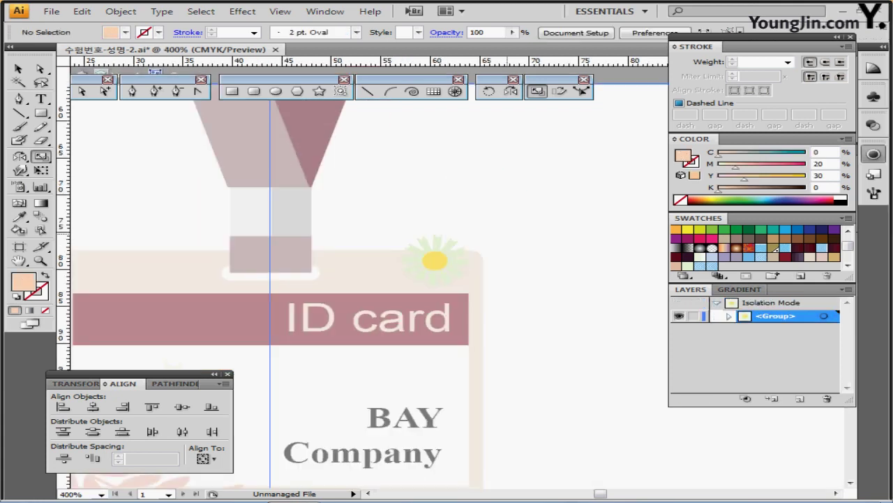
key("ctrl+equal")
key("ctrl+equal")
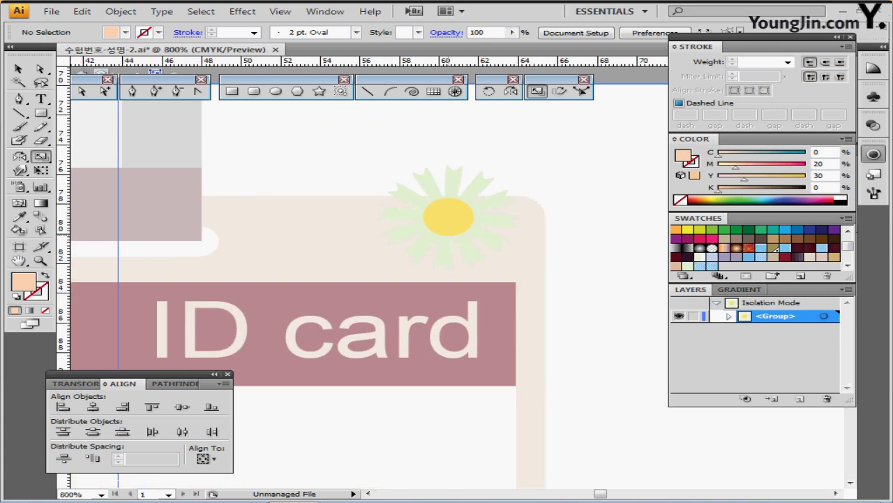
left_click(448, 216)
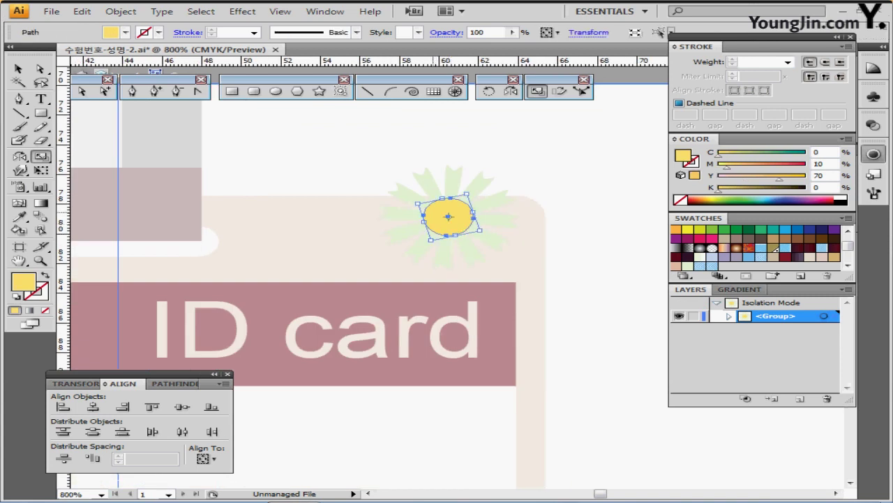
left_click(201, 11)
left_click(209, 85)
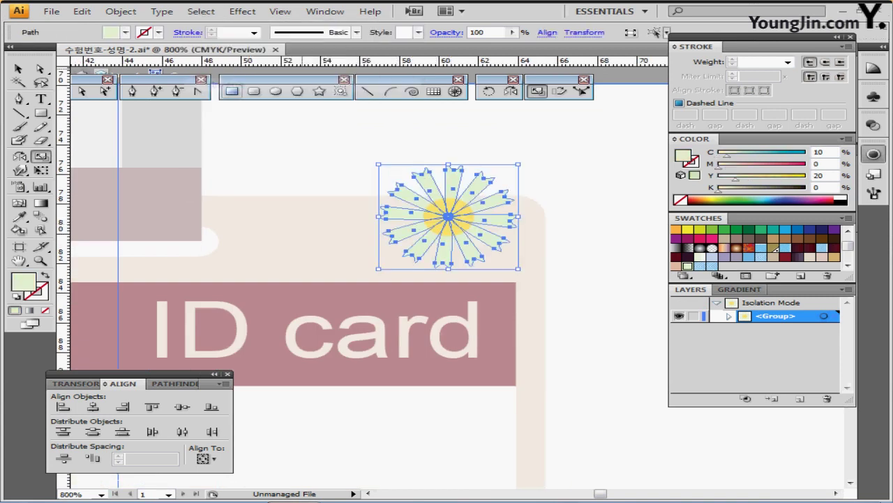
key("ctrl+shift+b")
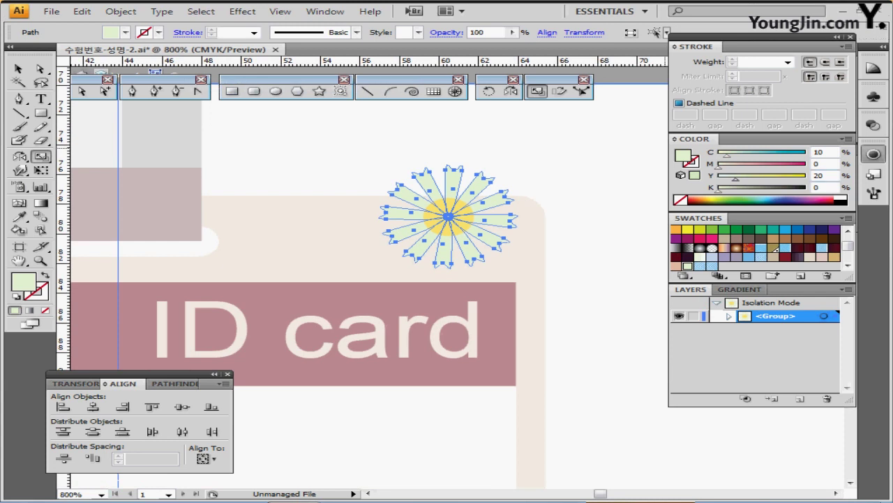
left_click_drag(735, 179, 718, 156)
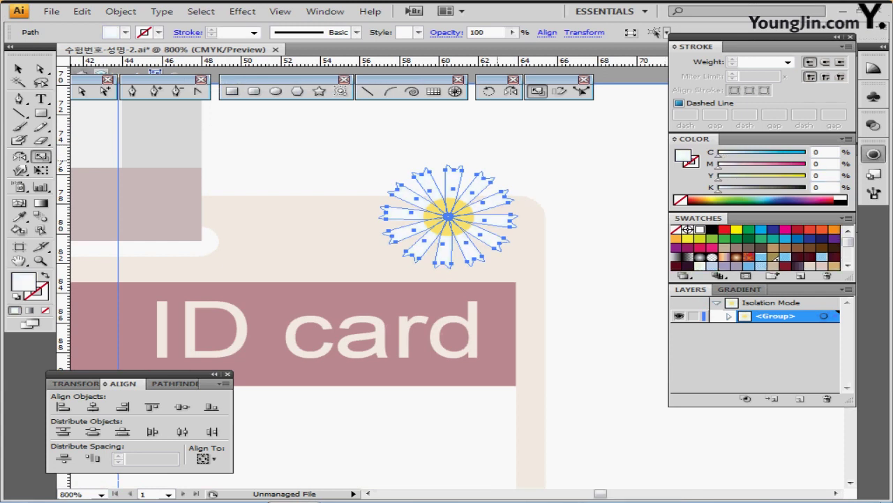
key("Escape")
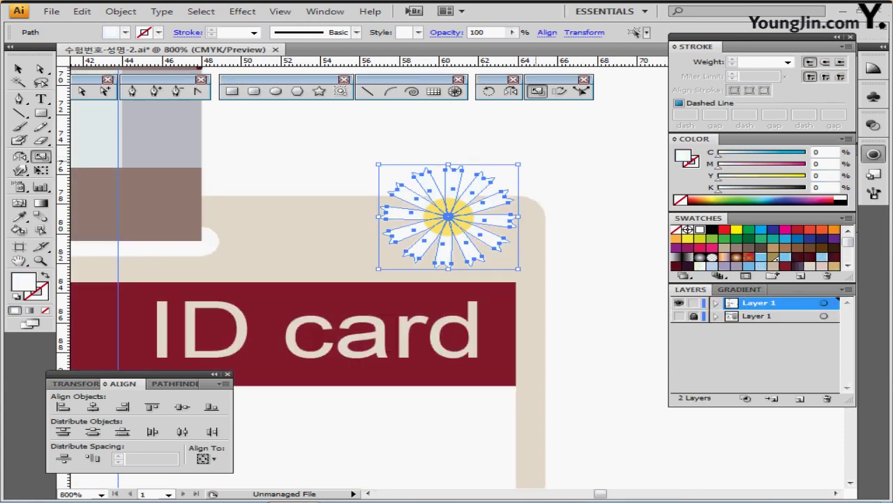
- Save the document and shift the small white daisy slightly left along the card's upper edge
key("ctrl+shift+a")
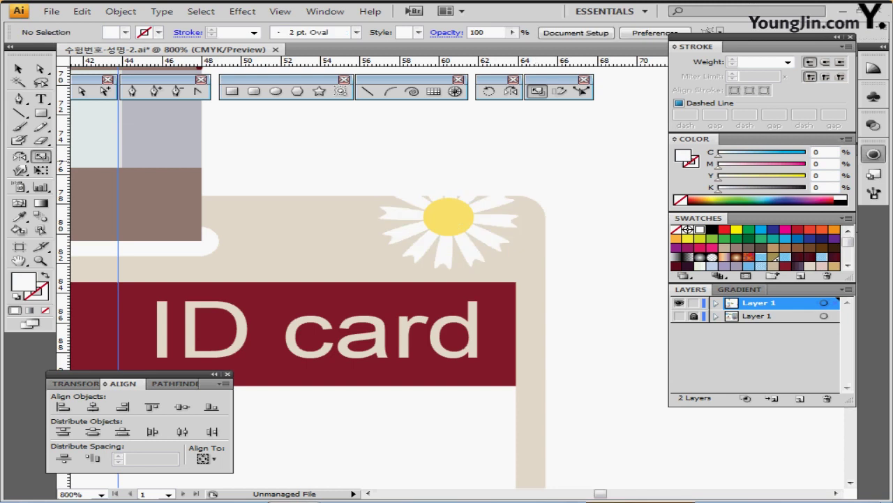
key("ctrl+s")
left_click(488, 246, "ctrl")
left_click(483, 245, "ctrl+alt")
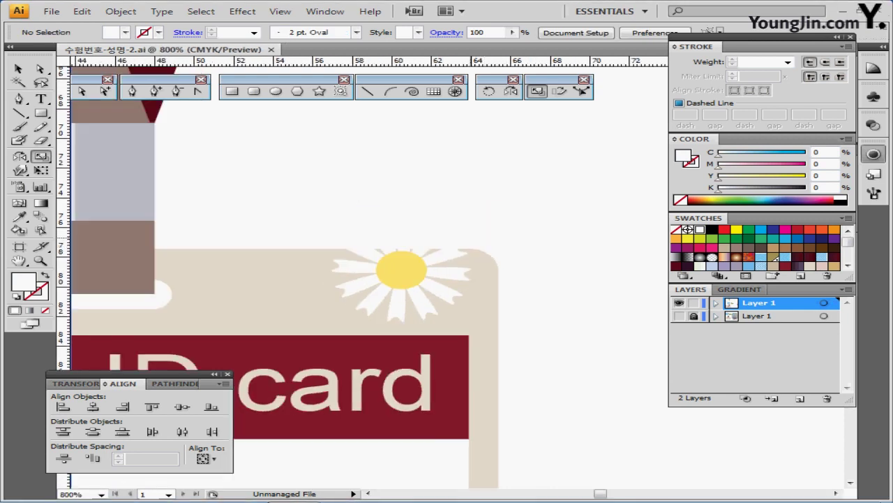
left_click_drag(472, 236, 477, 213)
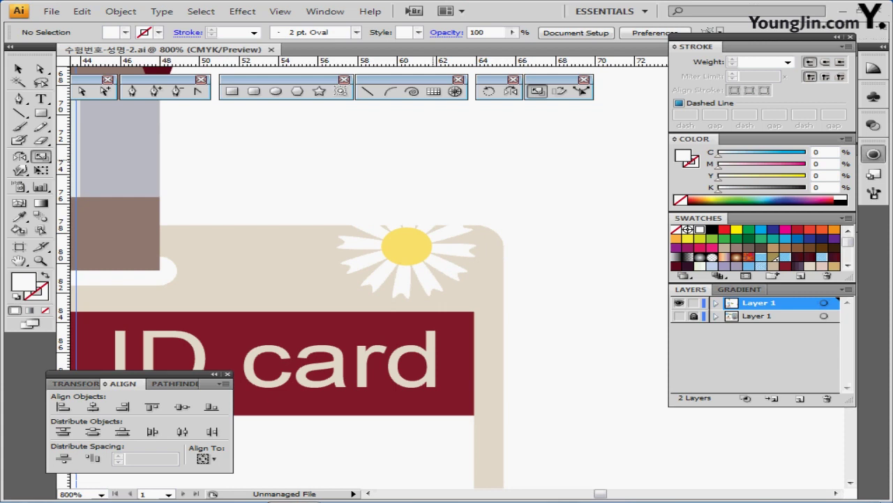
left_click(409, 248)
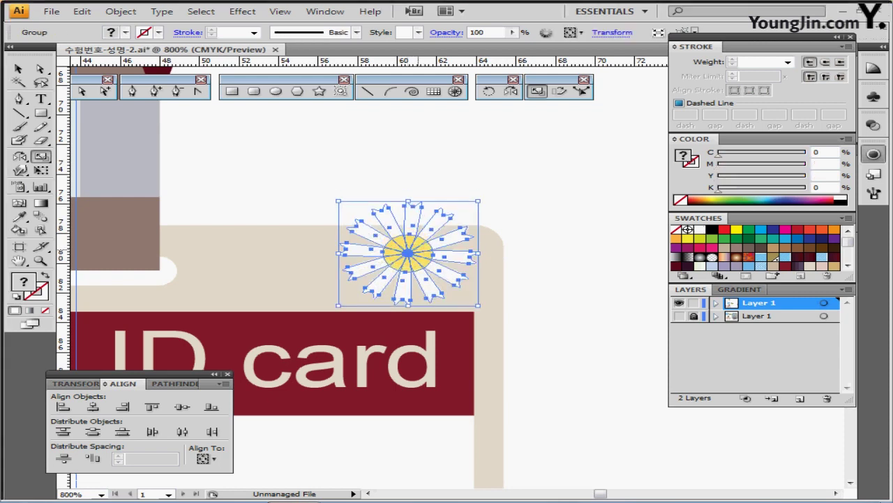
left_click_drag(409, 247, 384, 250)
key("ctrl+minus")
key("ctrl+minus")
key("ctrl+minus")
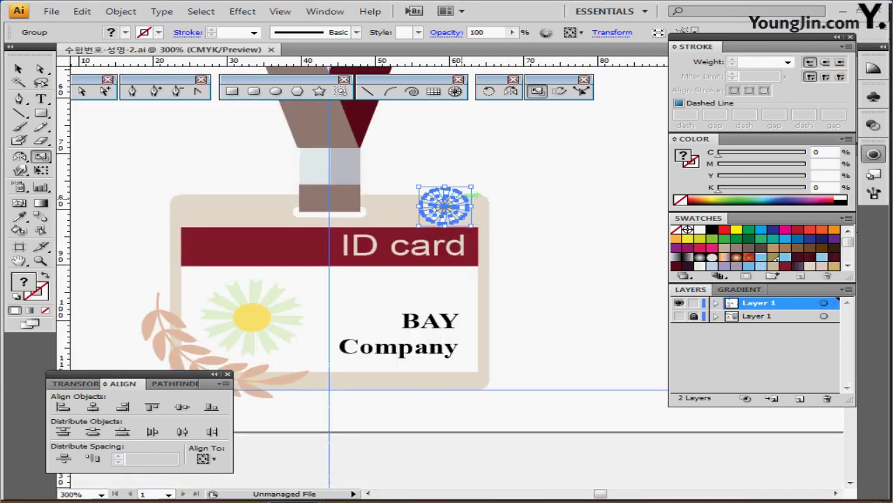
key("ctrl+shift+a")
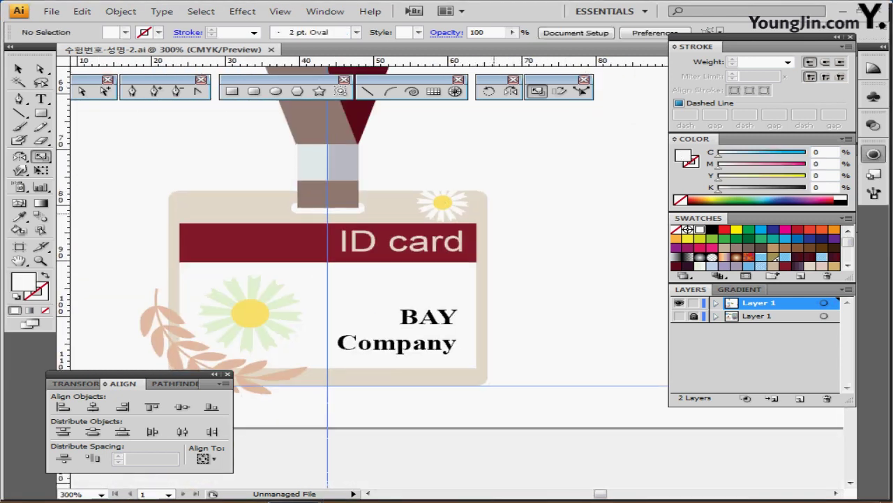
- Nudge the peach leaf branch and the large daisy slightly right and up on the card
left_click_drag(494, 213, 520, 189)
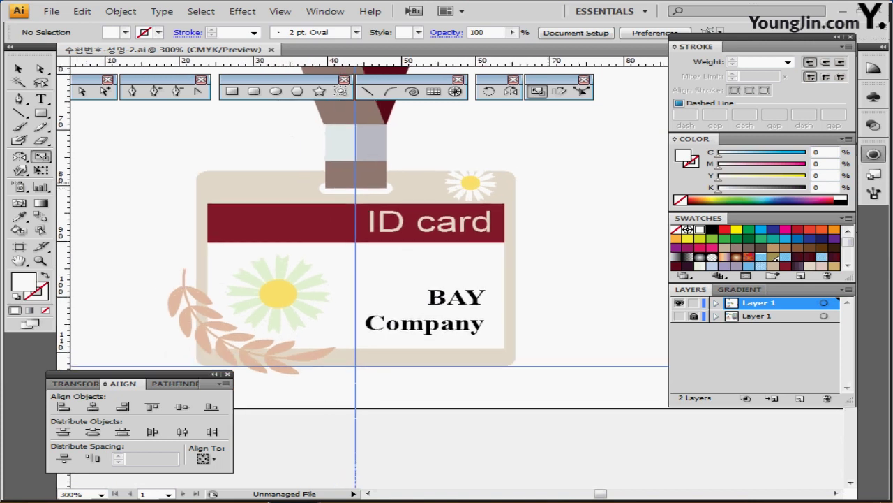
left_click(256, 345, "ctrl")
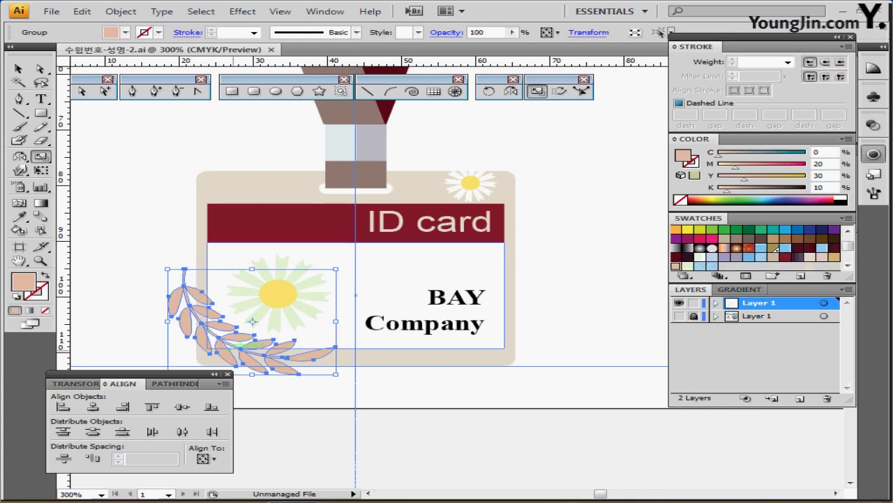
left_click_drag(256, 344, 263, 336)
left_click_drag(287, 300, 292, 296)
- Isolate the beige card body, copy its outer rounded rectangle without the strap slot, and paste the copy in front of all the artwork
left_click(237, 186, "ctrl")
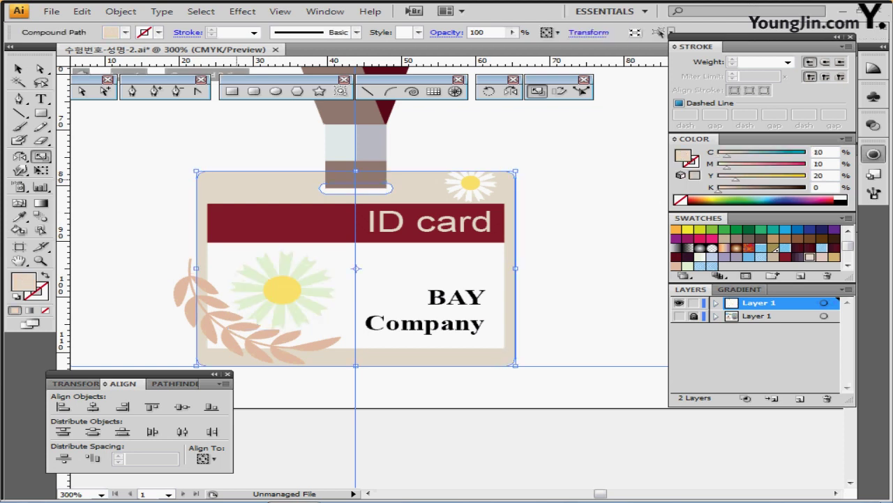
double_click(356, 268)
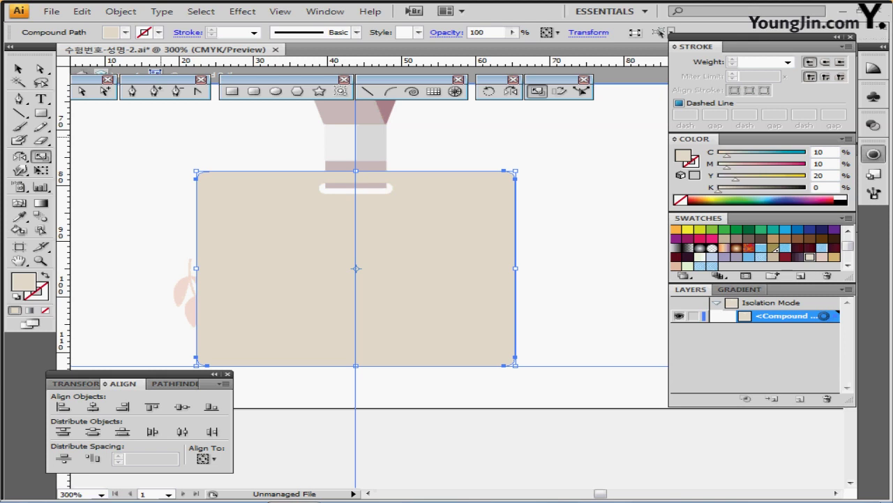
key("Escape")
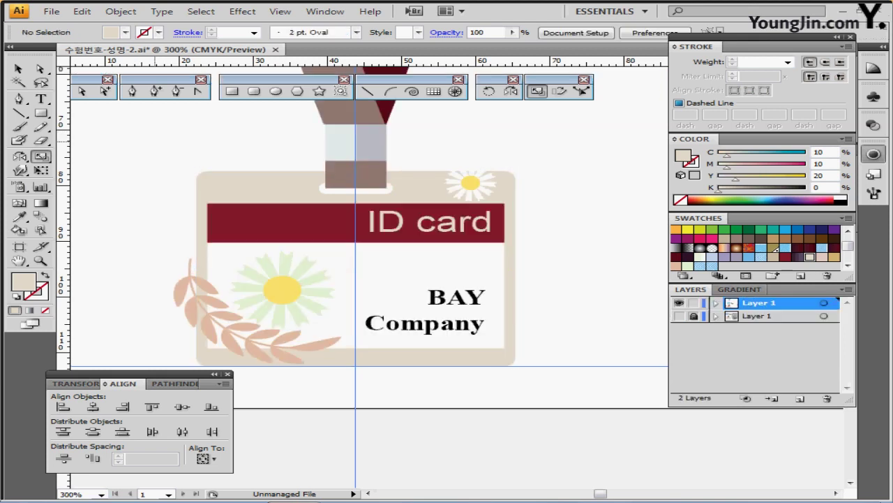
key("ctrl+f")
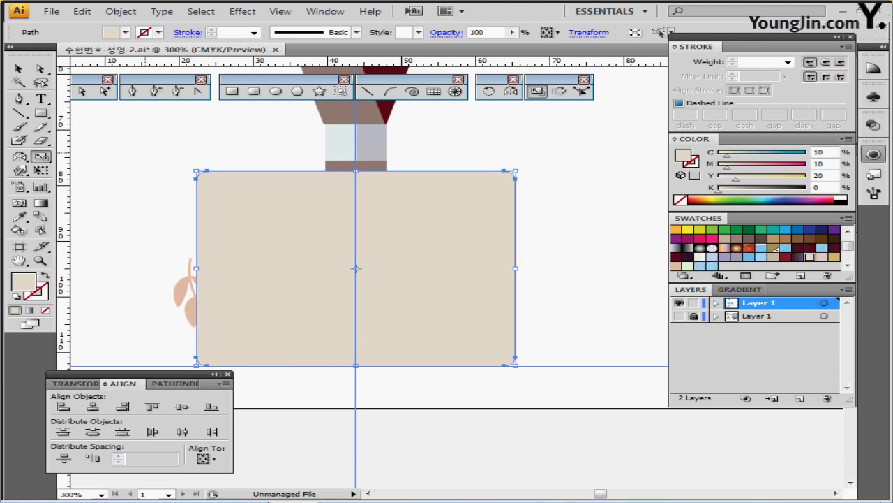
key("ctrl+shift+e")
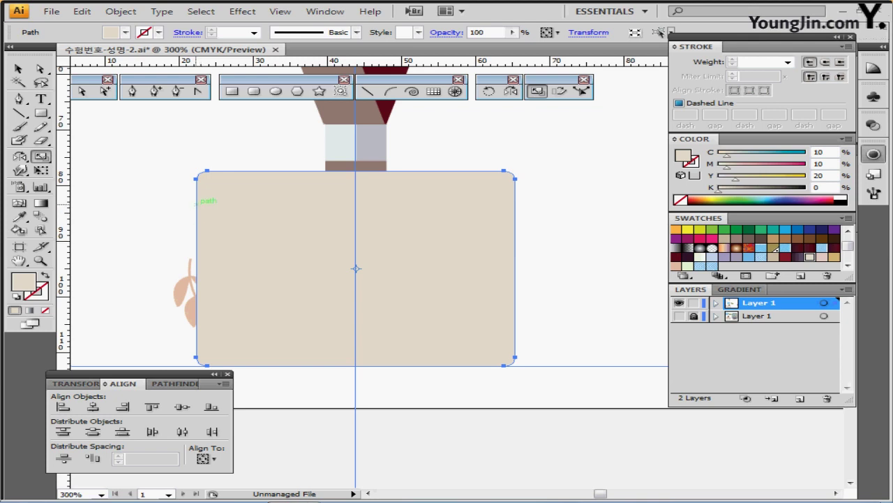
- Using outline view, select the pasted rounded rectangle with the leaf branch and both daisies and make a clipping mask
key("ctrl+y")
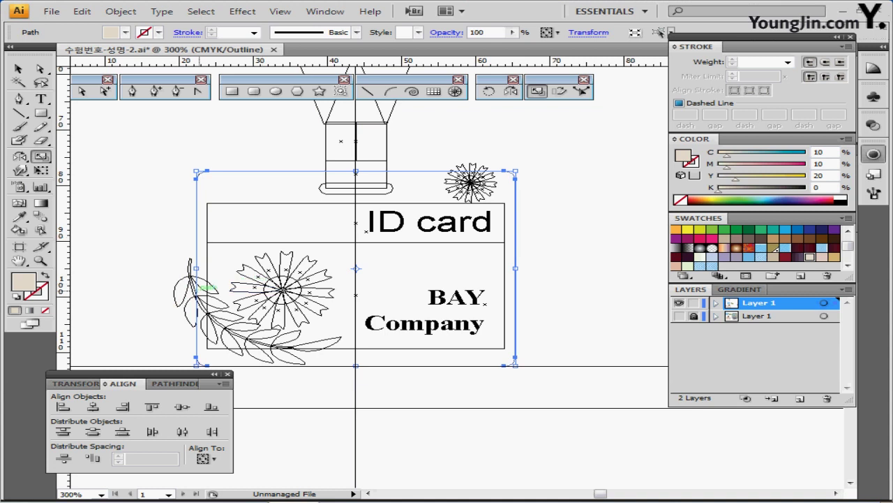
left_click(204, 281, "shift")
left_click(279, 286, "shift")
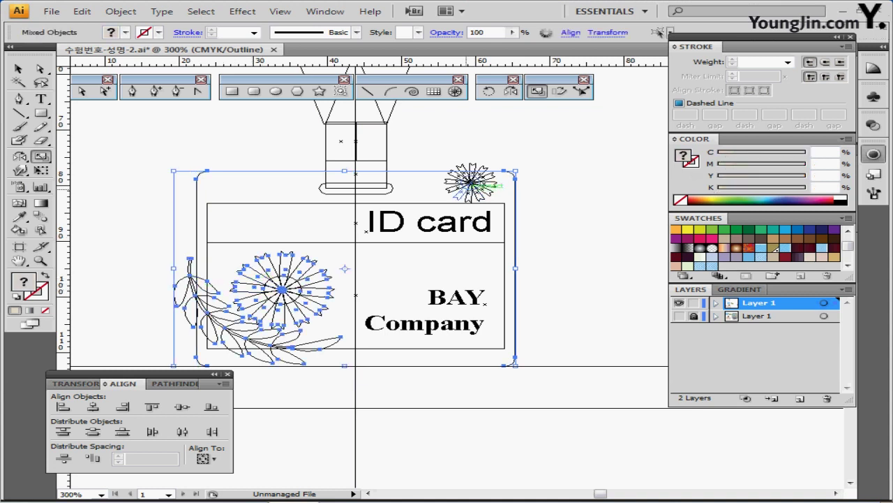
left_click(471, 183, "shift")
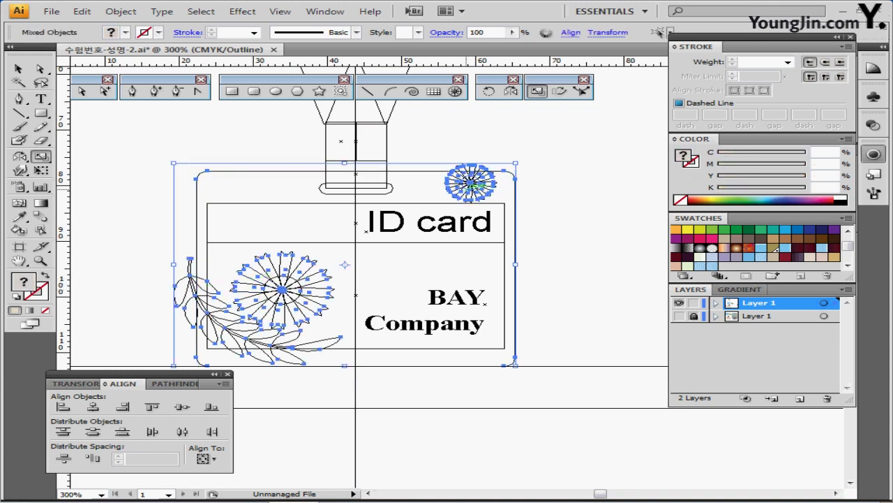
key("ctrl+y")
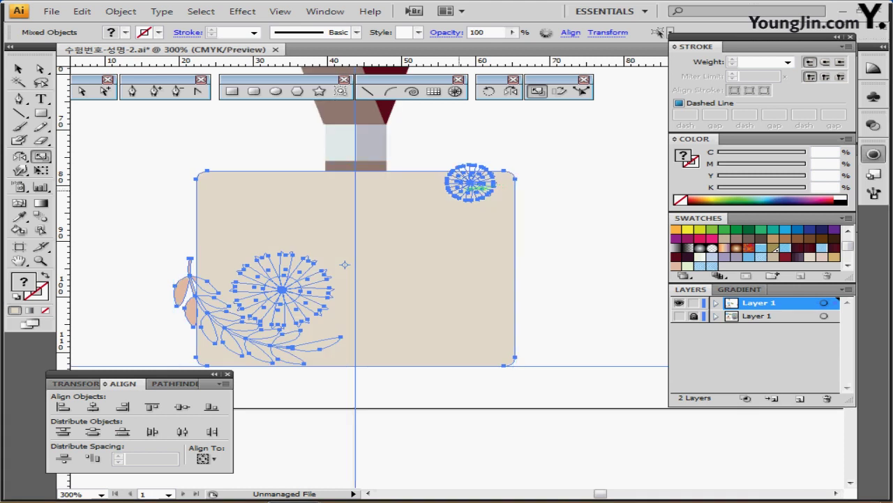
right_click(317, 211)
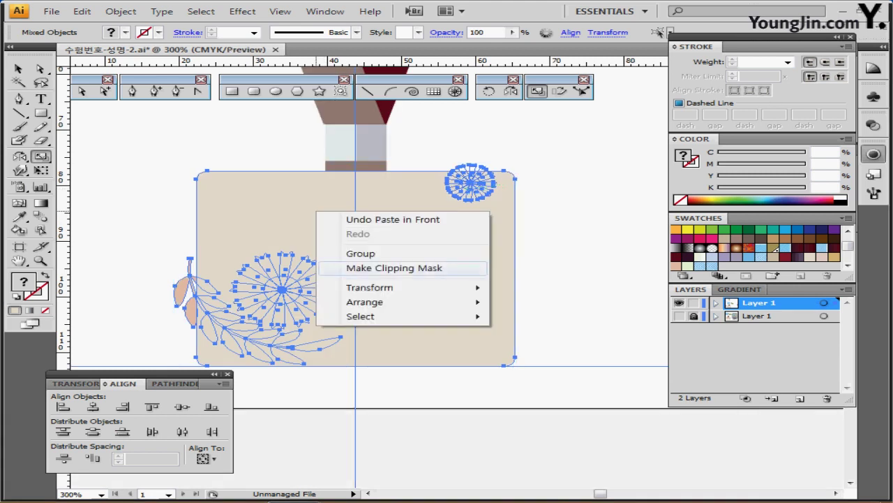
left_click(394, 268)
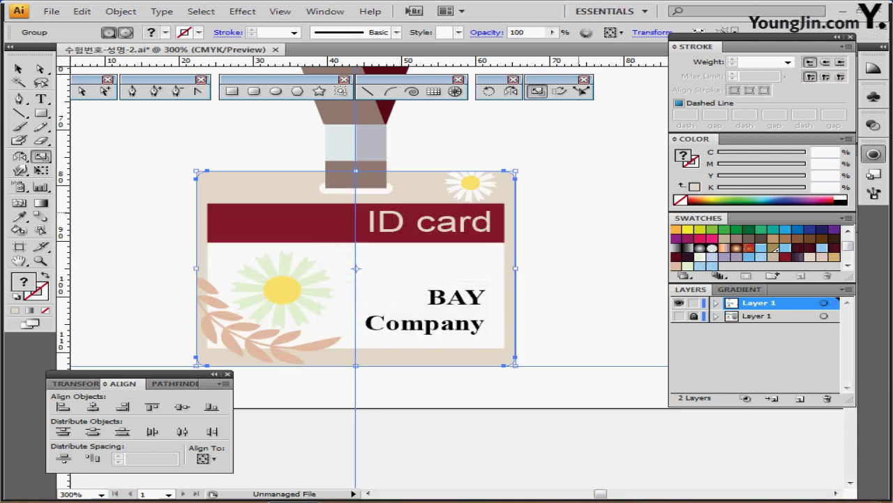
left_click(579, 211, "ctrl")
scroll(775, 252, "up", 1)
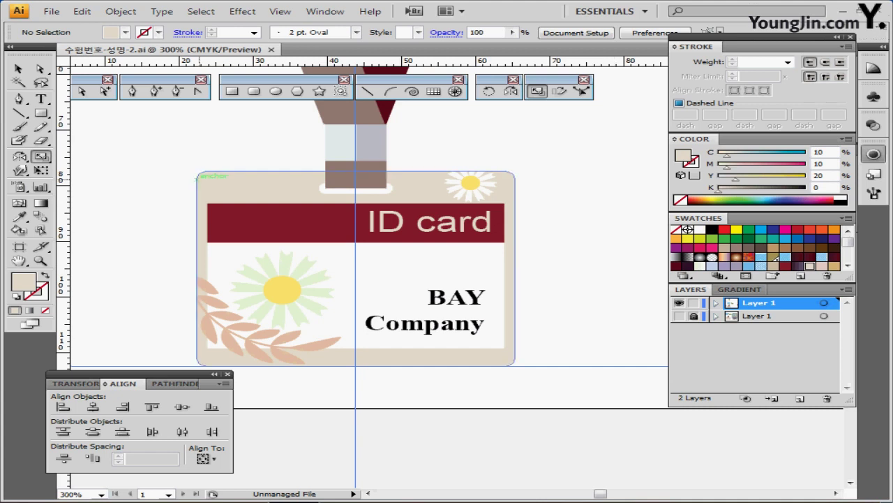
left_click(201, 180, "ctrl")
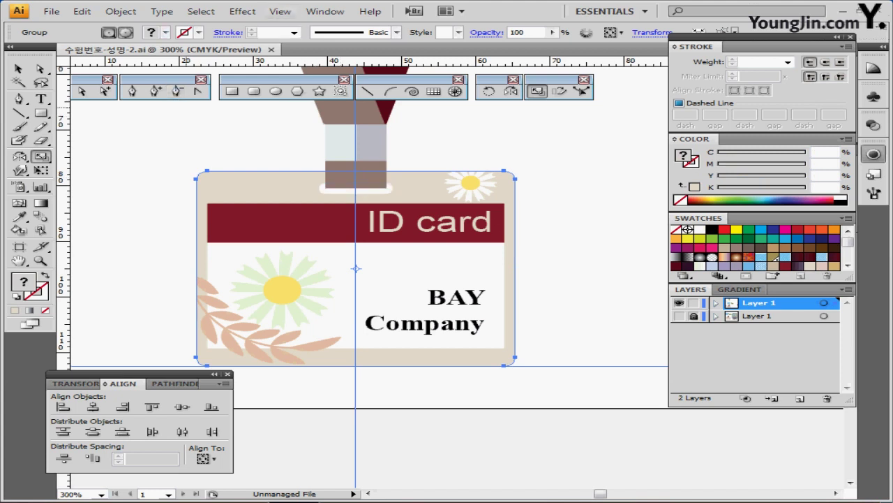
left_click(242, 11)
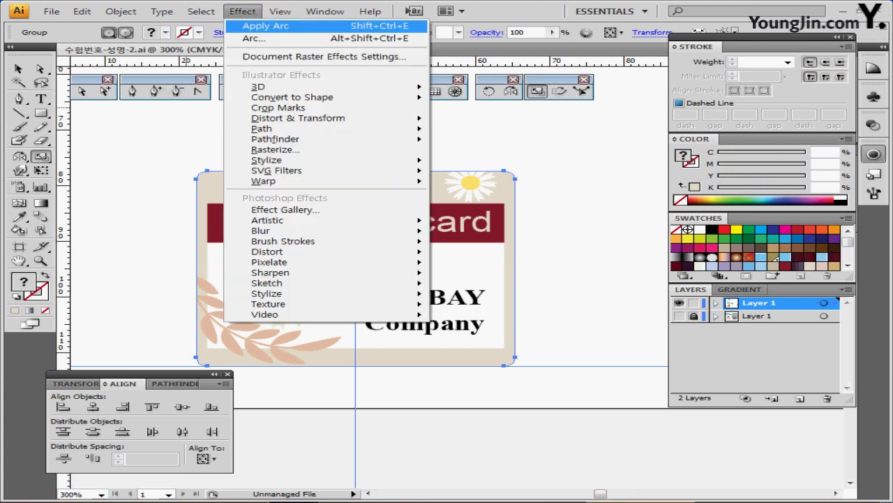
mouse_move(267, 160)
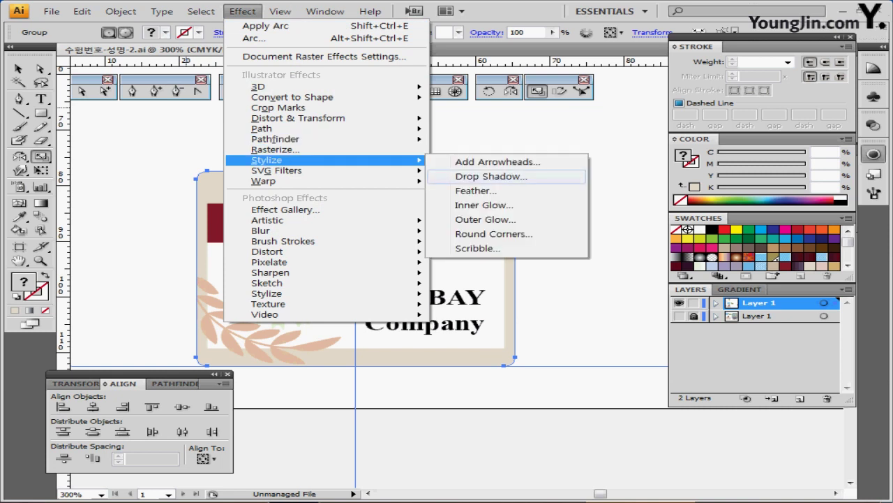
left_click(491, 176)
left_click_drag(279, 160, 476, 197)
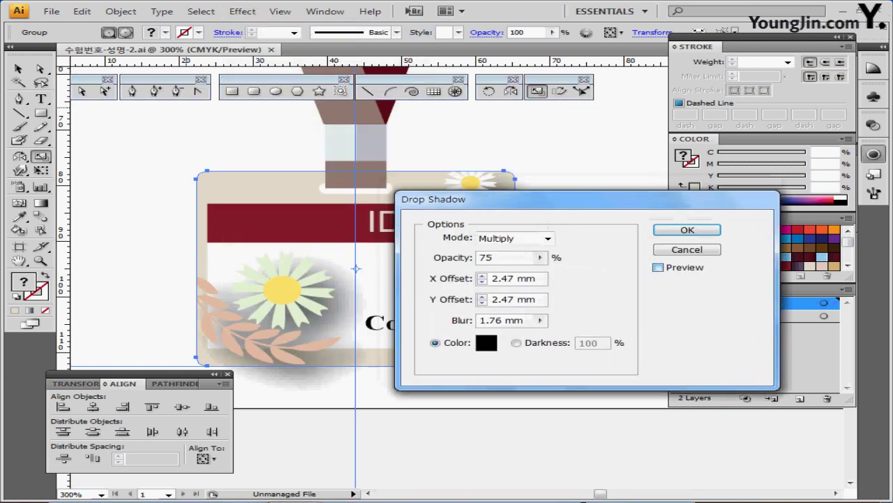
left_click(659, 267)
left_click_drag(588, 200, 663, 191)
left_click(761, 241)
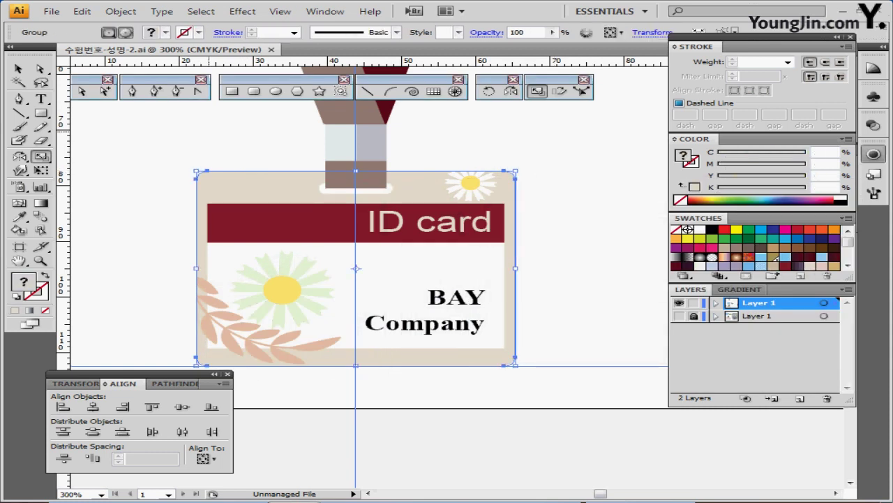
left_click(222, 147, "ctrl")
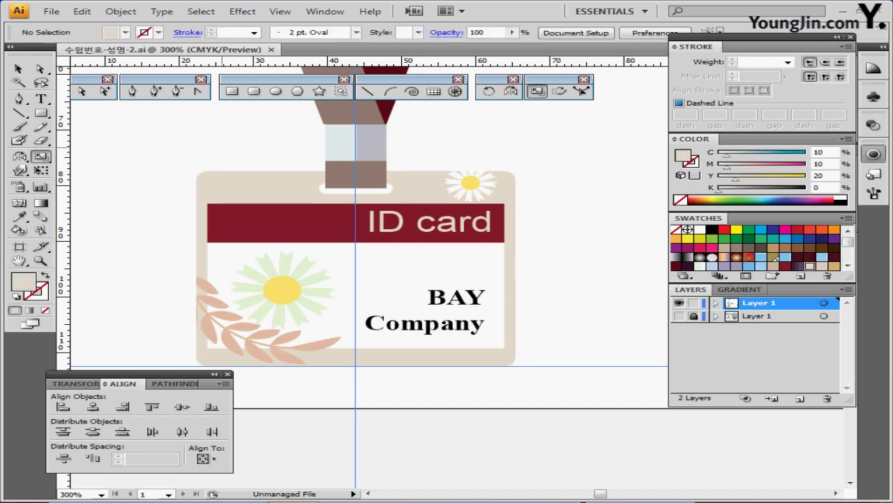
- Start a Drop Shadow effect on the beige card body with the preview turned on
left_click(222, 184, "ctrl")
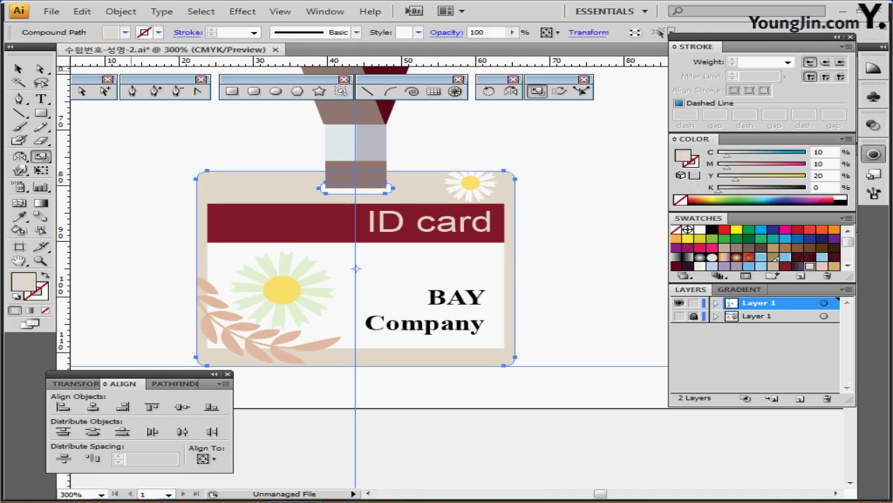
left_click(242, 11)
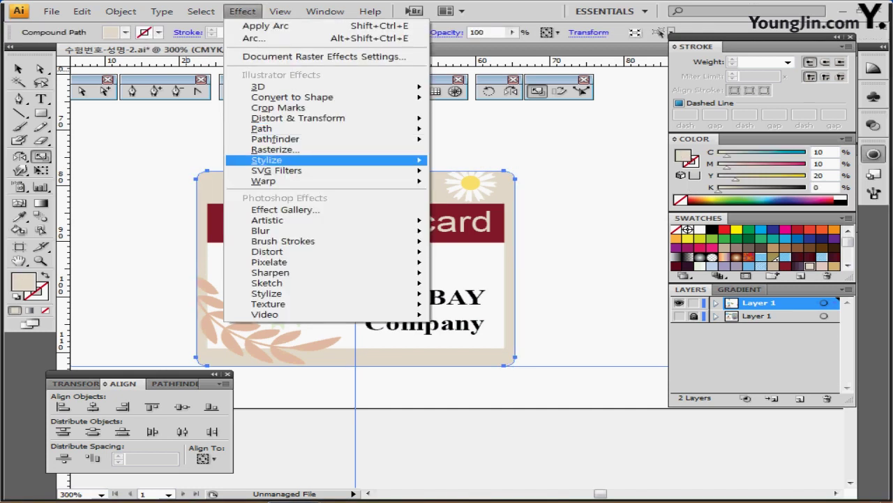
mouse_move(279, 159)
left_click(486, 175)
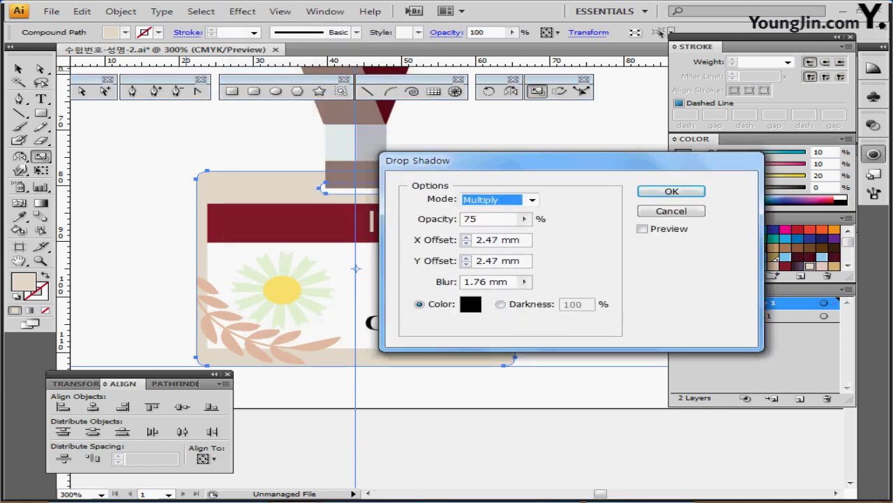
left_click(642, 229)
left_click_drag(447, 160, 526, 151)
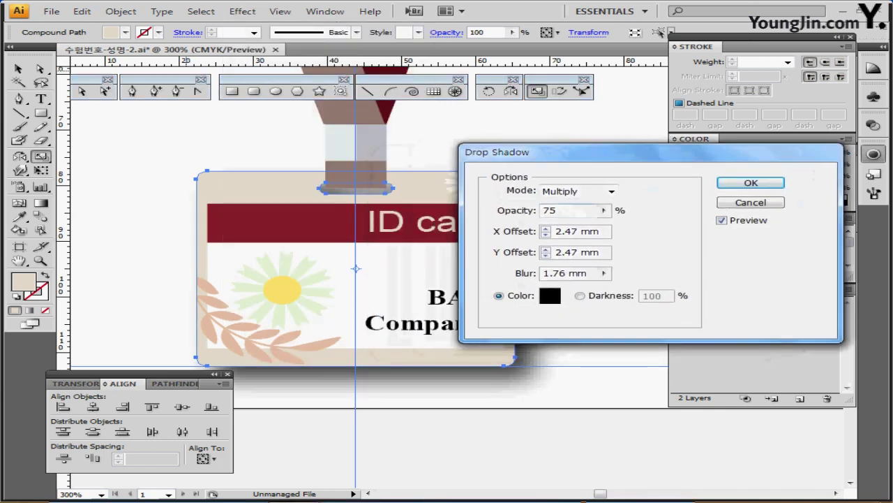
- Apply the drop shadow with X offset, Y offset and blur all at 1 mm, then deselect and save the document
double_click(578, 232)
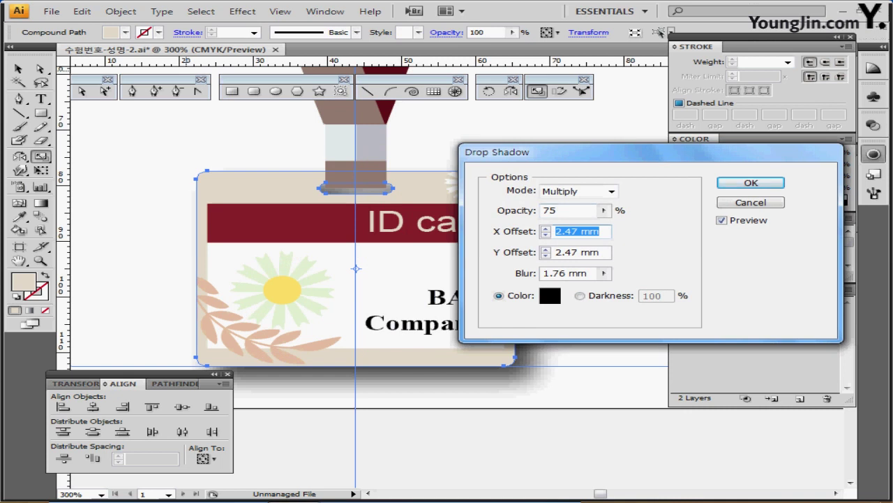
key("Tab")
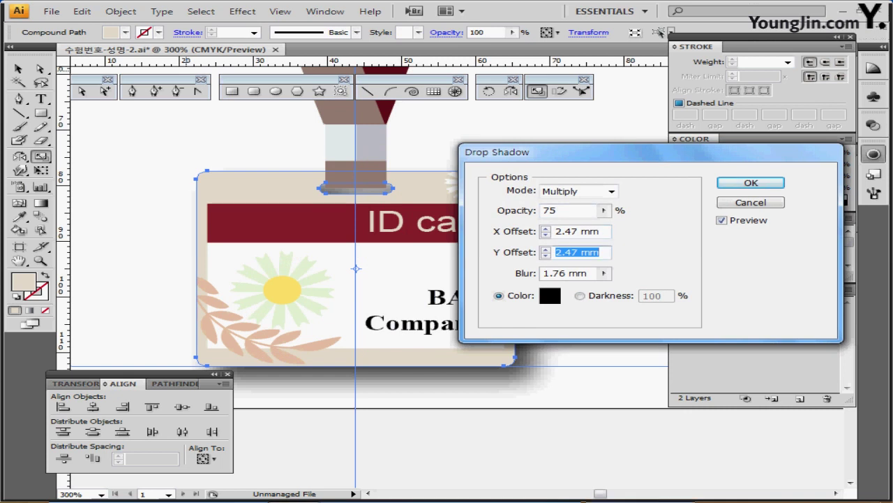
key("shift+Tab")
type("1")
key("Tab")
type("1")
key("Tab")
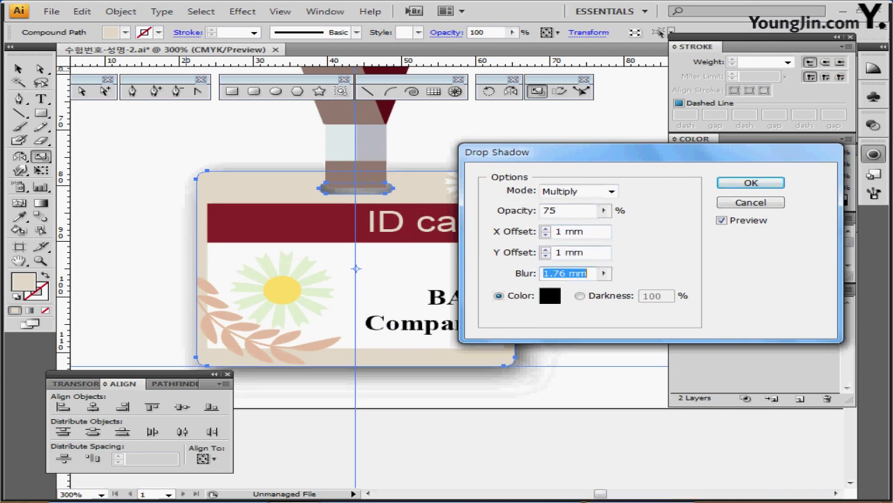
type("1")
key("Tab")
key("Return")
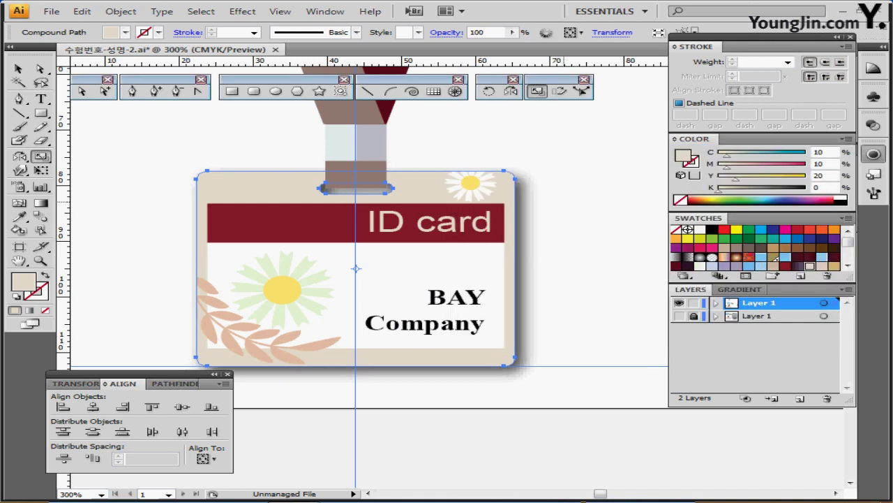
key("ctrl+shift+a")
key("ctrl+s")
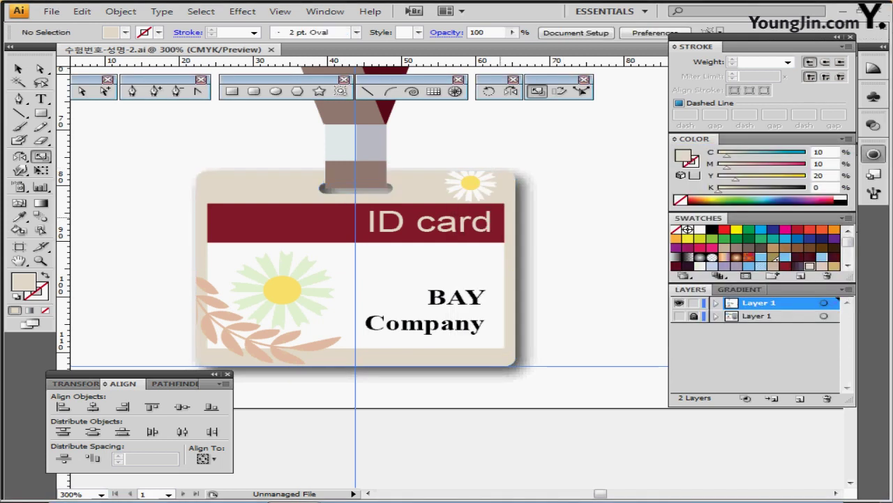
- Show the reference layer, examine the uniform's jacket, belt and skirt beside the finished artwork, and hide the layer again
key("ctrl+minus")
left_click_drag(564, 267, 512, 205)
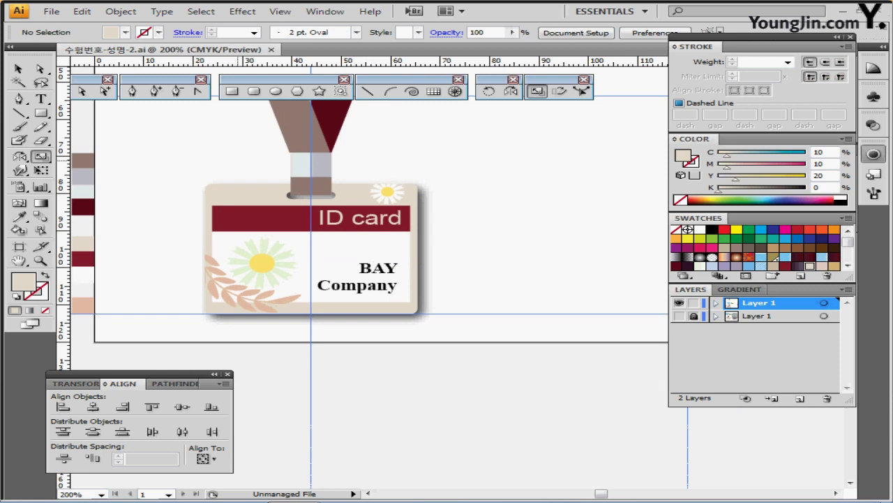
left_click_drag(261, 187, 249, 225)
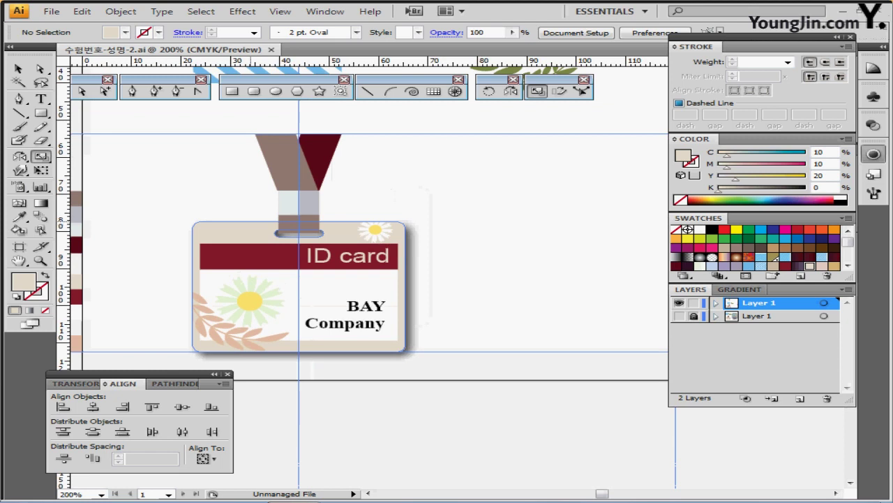
left_click_drag(306, 210, 274, 210)
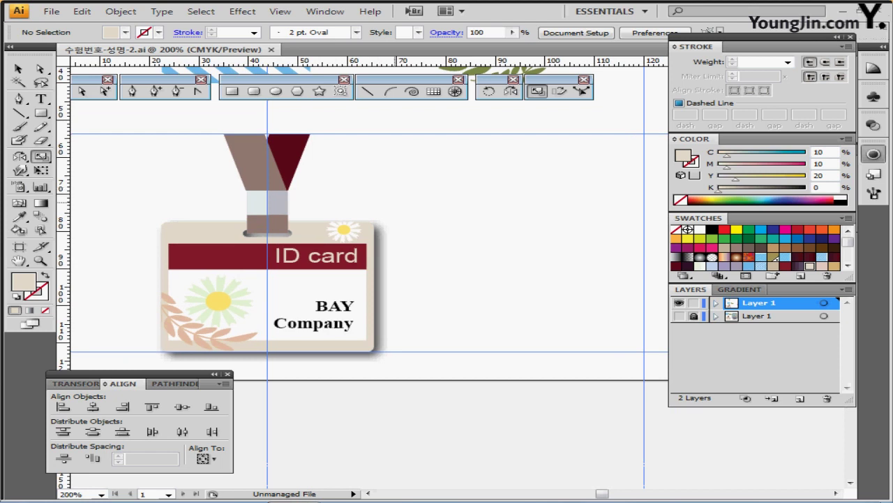
scroll(499, 239, "up", 1)
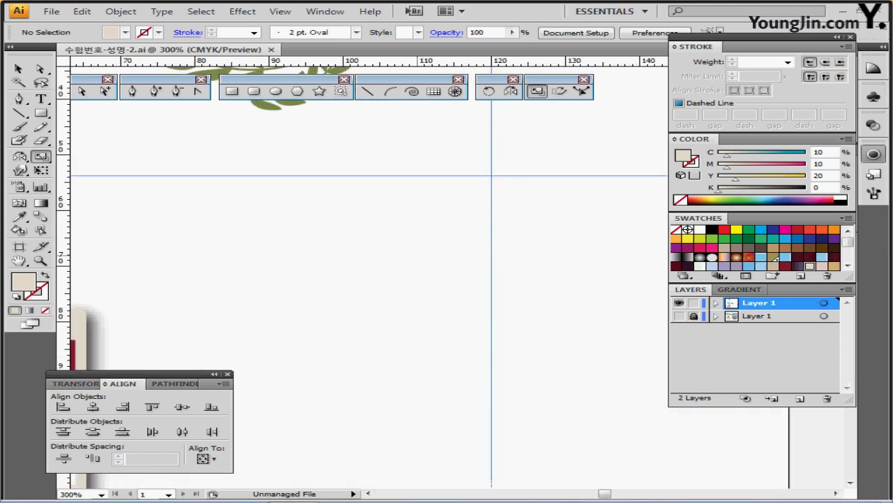
scroll(447, 255, "down", 1)
left_click_drag(469, 245, 456, 310)
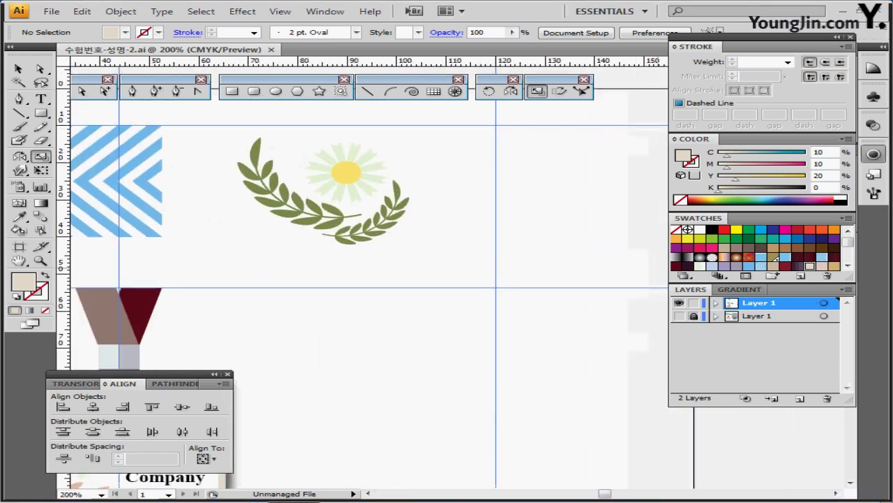
left_click(679, 315)
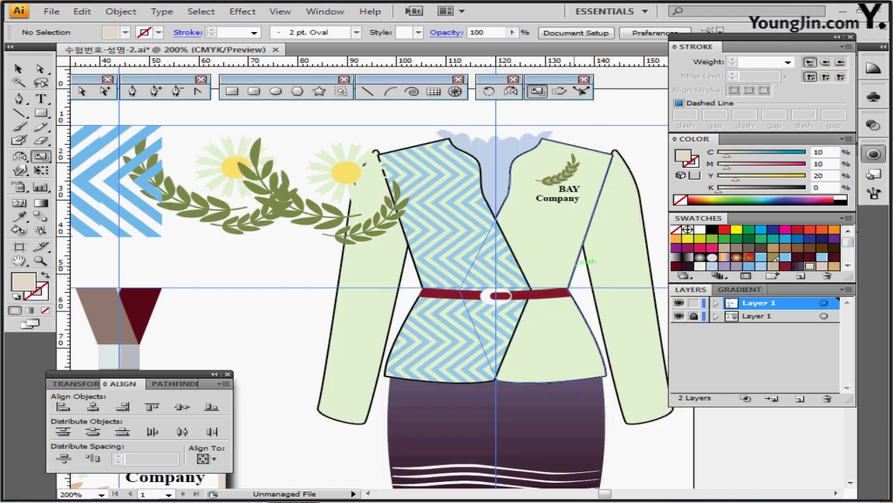
left_click_drag(355, 268, 555, 287)
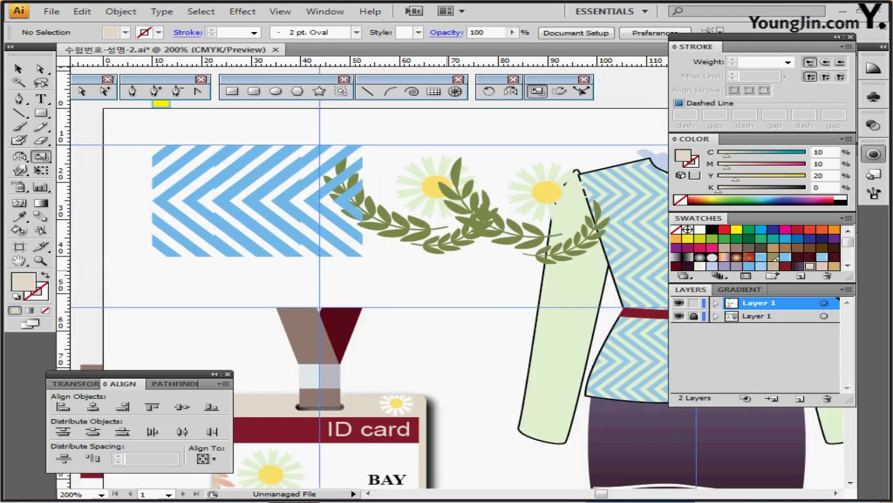
left_click(447, 270, "ctrl+alt")
scroll(363, 272, "right", 2)
left_click_drag(188, 158, 497, 271)
mouse_move(442, 234)
left_mouse_down()
mouse_move(391, 218)
mouse_move(371, 233)
mouse_move(392, 230)
left_mouse_up()
mouse_move(335, 144)
left_mouse_down()
mouse_move(441, 266)
mouse_move(450, 263)
left_mouse_up()
left_click_drag(429, 213, 396, 204)
left_click(382, 146, "ctrl")
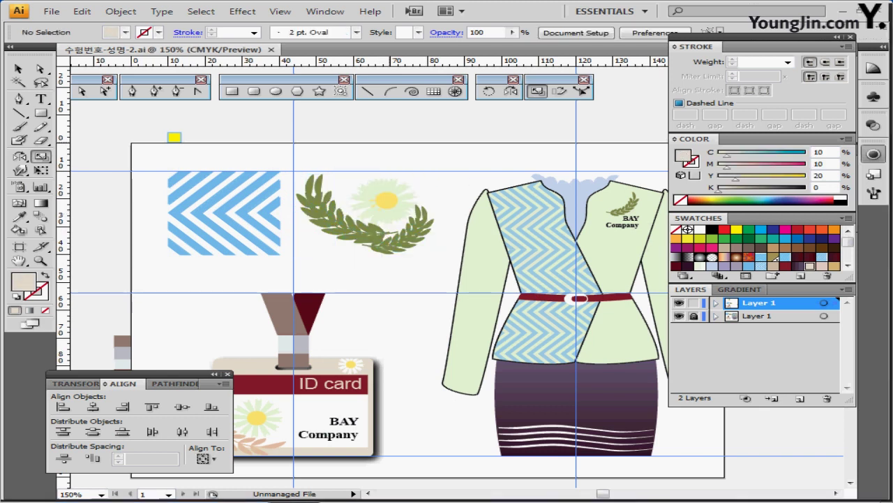
left_click(679, 315)
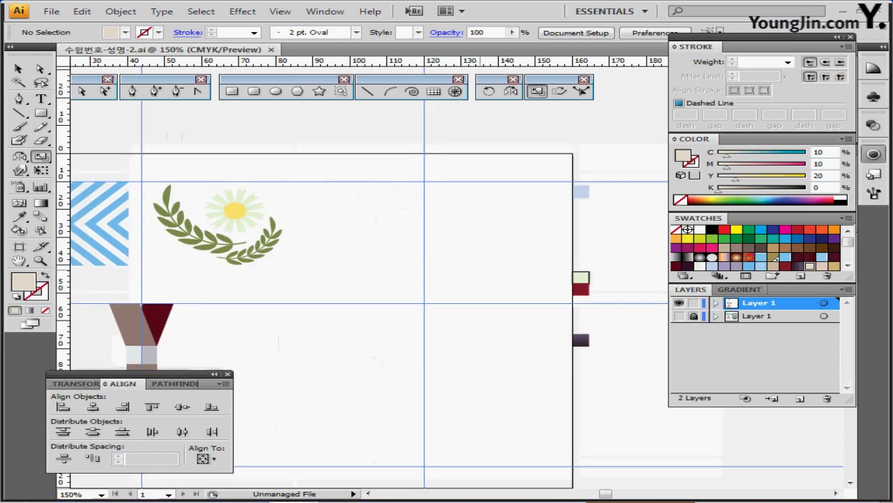
- Paste the pale green right half of the jacket and its sleeve in front at their original position, and deselect them
left_click(479, 270, "ctrl")
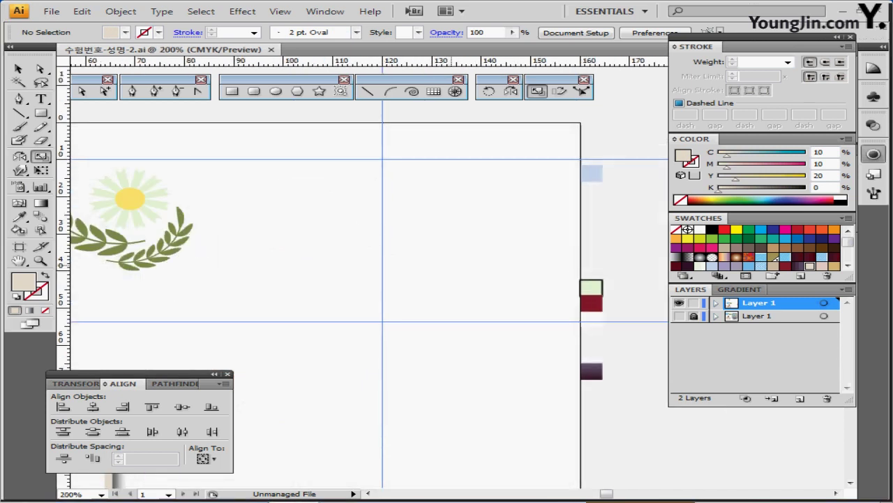
key("ctrl+f")
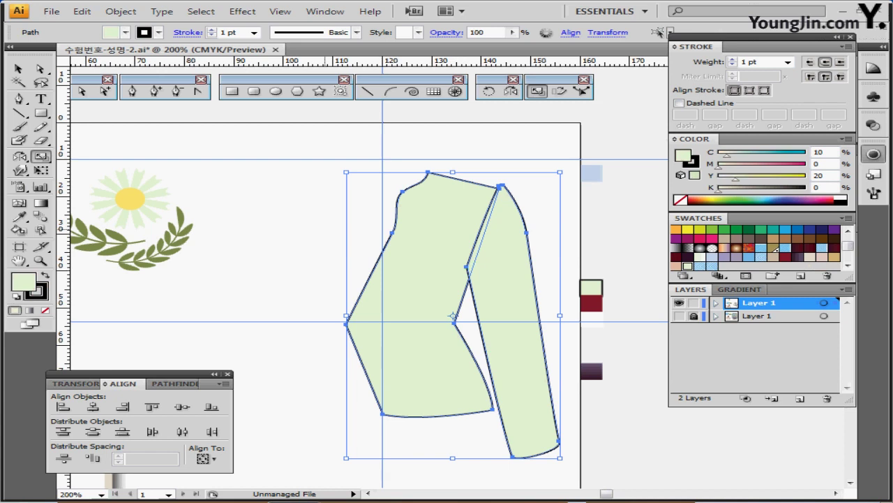
left_click(391, 147, "ctrl")
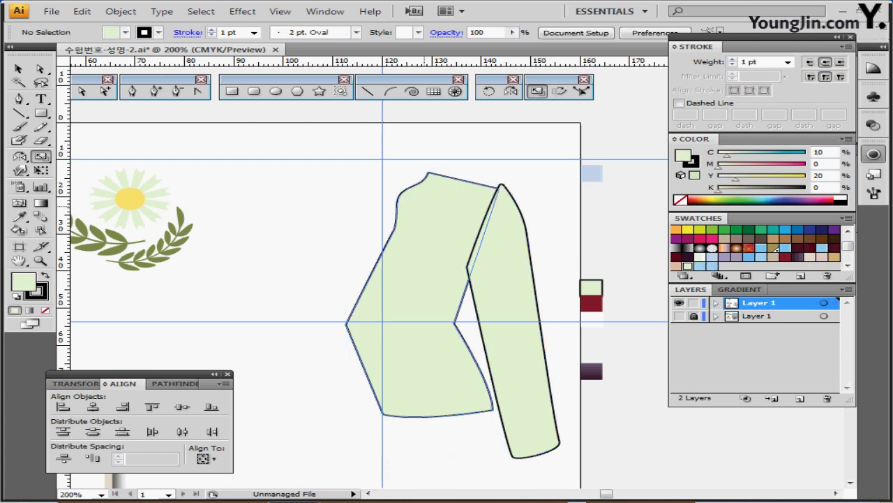
- Send the right sleeve behind the jacket body and save the document
left_click(444, 202, "ctrl")
left_click(518, 275, "ctrl")
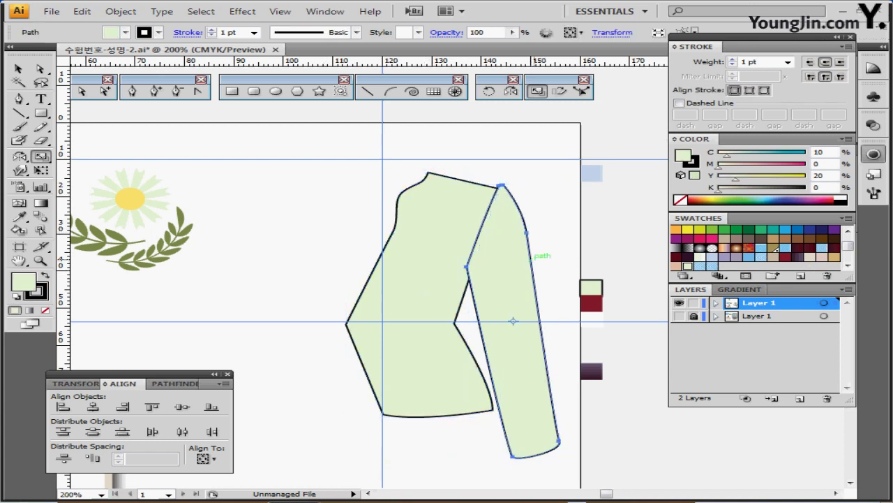
key("ctrl+bracketleft")
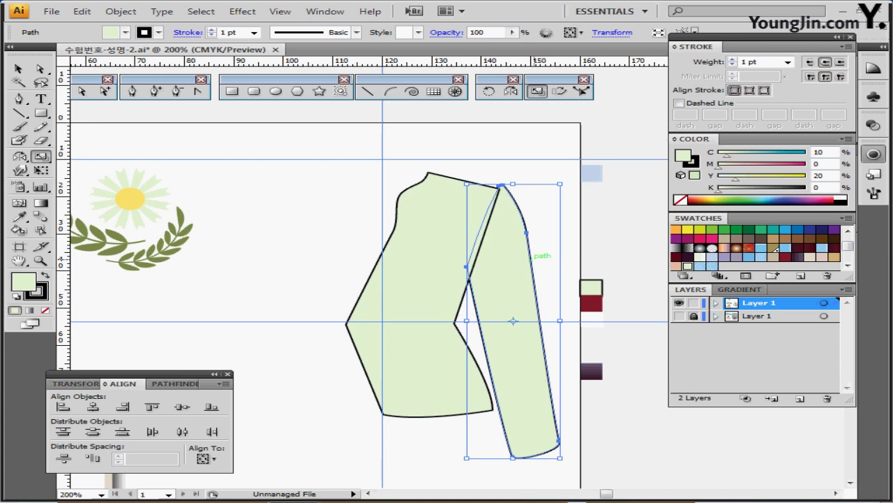
key("a")
key("v")
key("ctrl+s")
left_click(525, 297, "ctrl")
left_click_drag(434, 294, 538, 284)
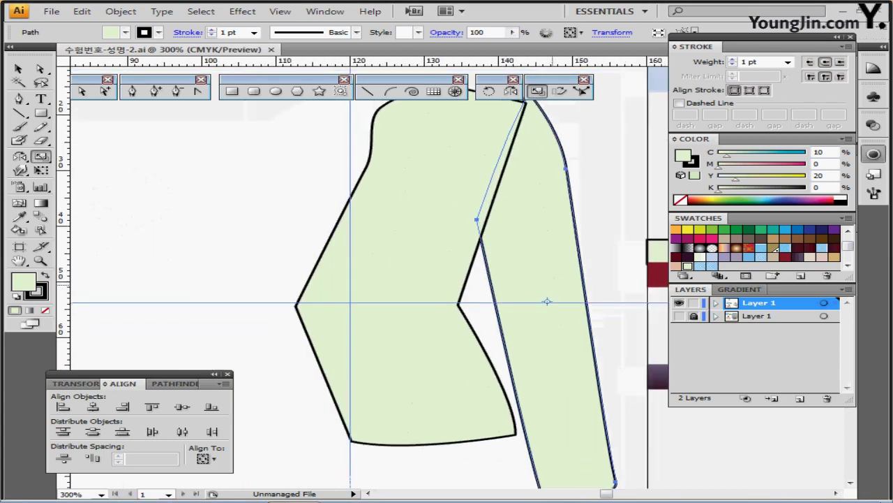
- Reflect a copy of the jacket half and sleeve across the vertical centre guide to form the left side, and deselect
key("ctrl+minus")
left_click_drag(283, 158, 465, 237)
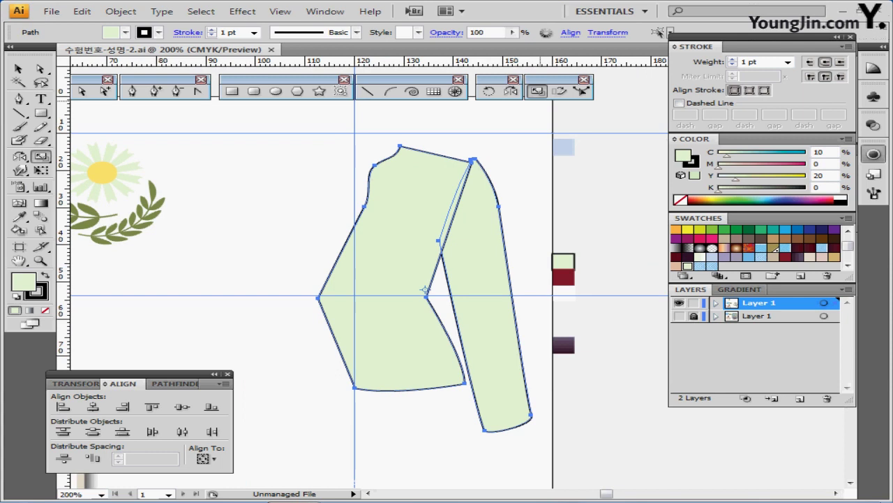
left_click(511, 91)
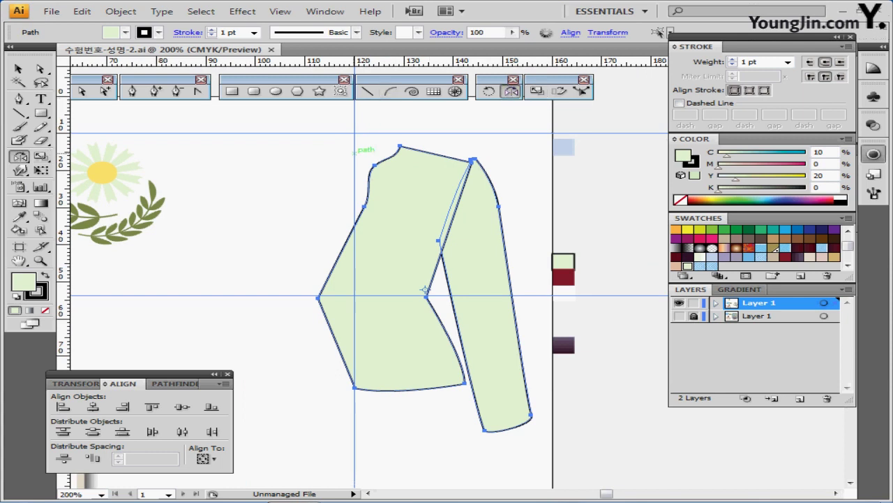
left_click(355, 152, "alt")
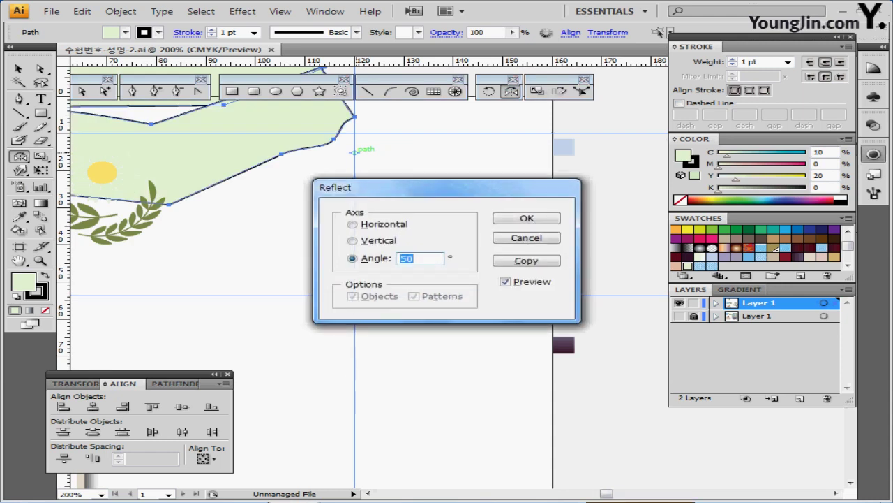
left_click(354, 241)
left_click(526, 261)
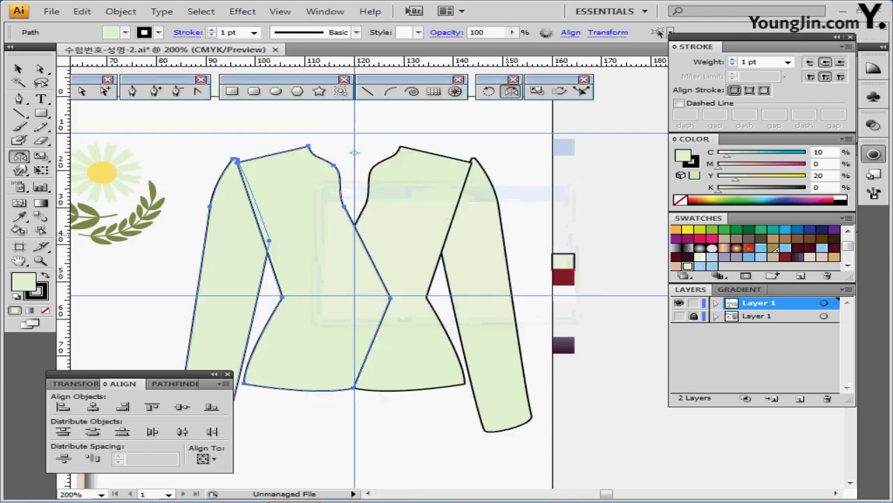
left_click_drag(476, 252, 519, 196)
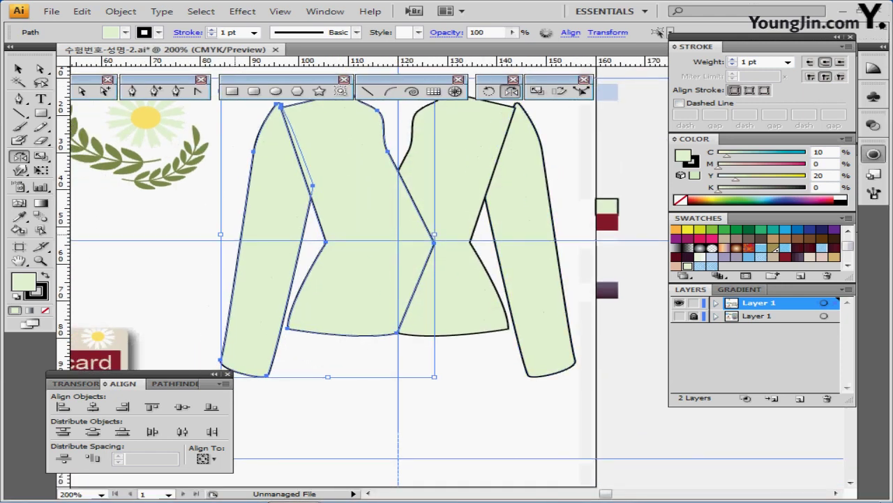
key("ctrl+shift+a")
scroll(450, 279, "up", 2)
scroll(450, 279, "left", 1)
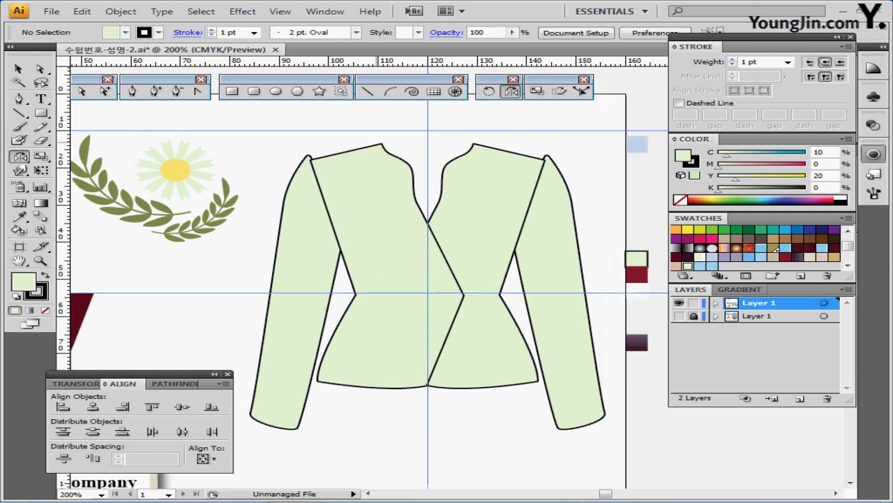
- Copy the jacket's left front panel and paste the copy in place in front of the original
left_click(379, 197, "ctrl")
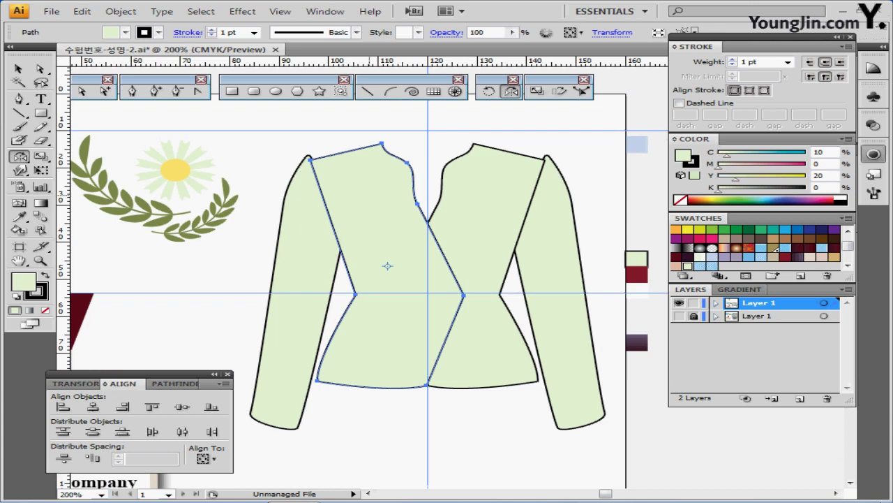
key("ctrl+shift+b")
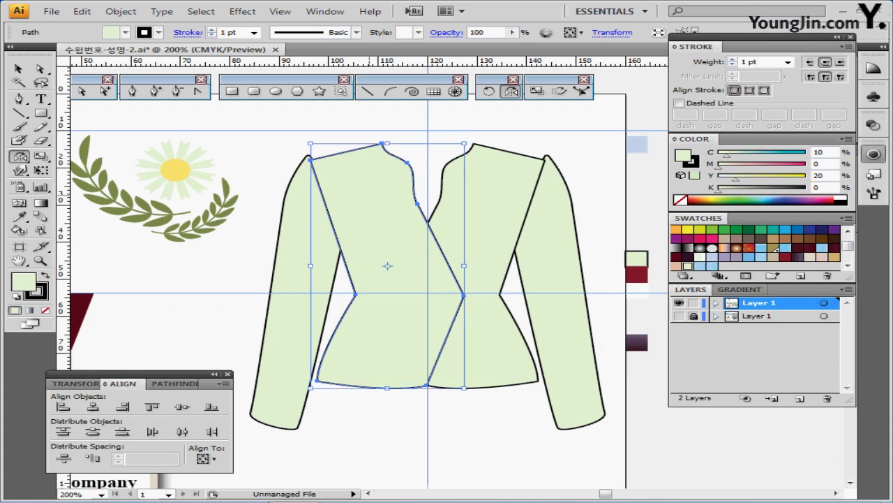
key("ctrl+shift+b")
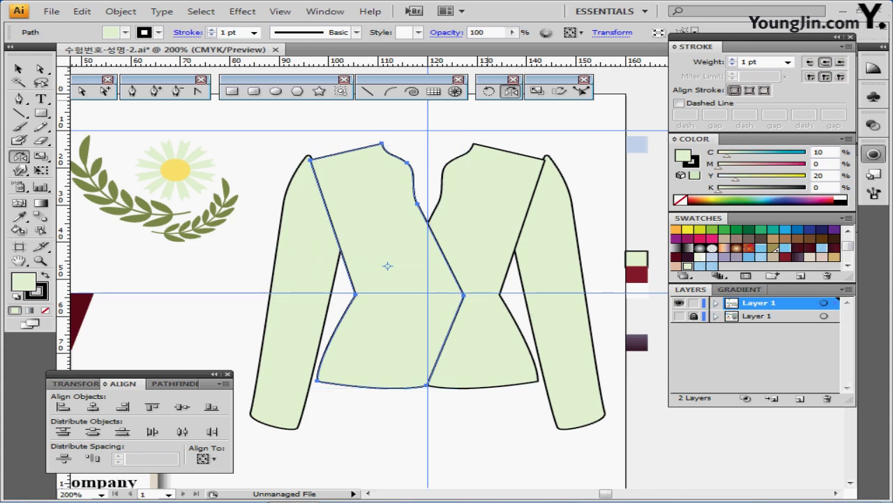
- Try filling the jacket's left front panel with a pale green-to-white gradient swatch
left_click(847, 266)
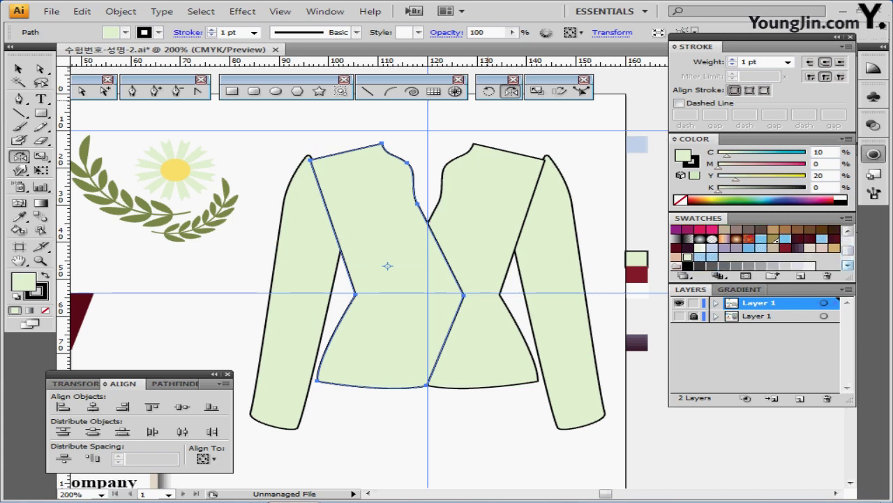
left_click(847, 265)
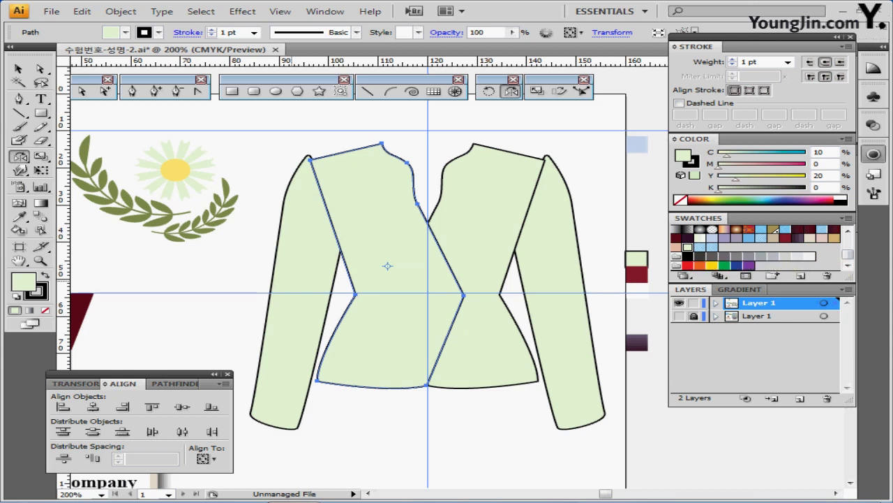
key("ctrl+shift+a")
left_click(378, 232, "ctrl")
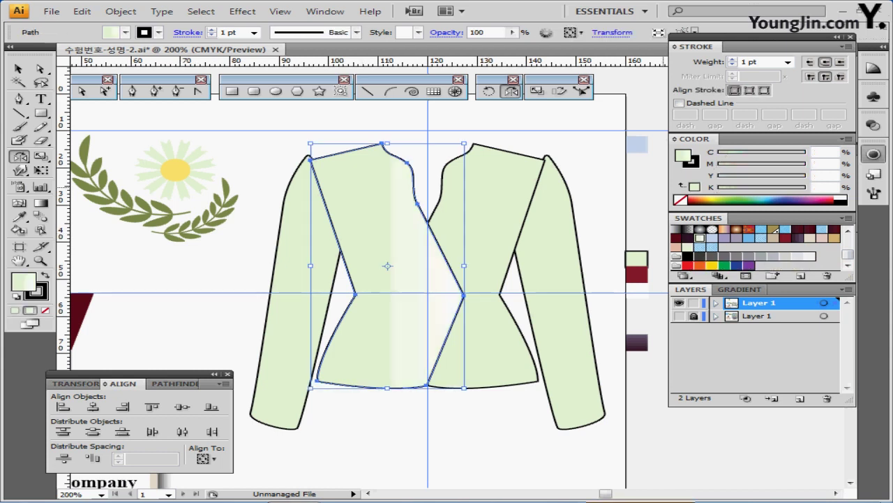
key("ctrl+shift+a")
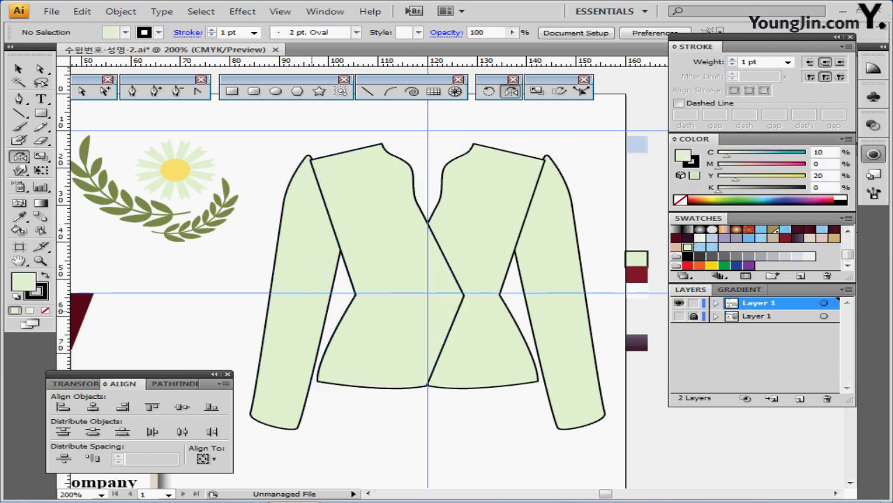
- Add the blue chevron stripe artwork to the swatches as a pattern, keeping the original artwork in place, and deselect it
key("ctrl+minus")
left_click_drag(446, 279, 445, 311)
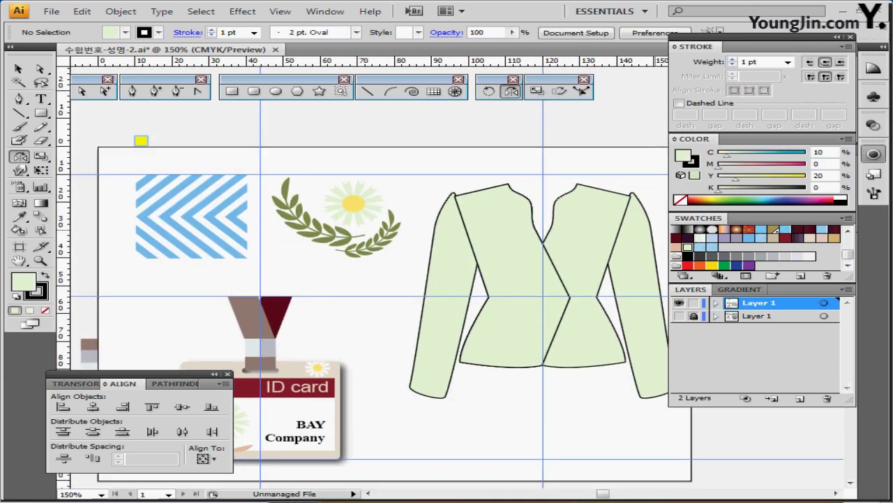
left_click_drag(848, 255, 848, 244)
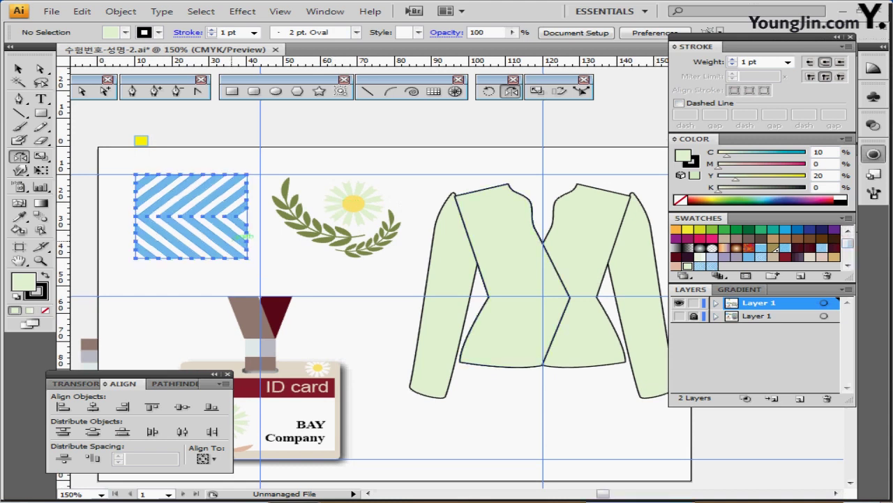
left_click(232, 237, "ctrl")
left_click_drag(207, 220, 676, 250)
key("ctrl+z")
left_click_drag(775, 249, 776, 249)
left_click(368, 157, "ctrl")
- Fill the front copy of the jacket's left front panel with the blue chevron pattern swatch and save the document
left_click(490, 210, "ctrl")
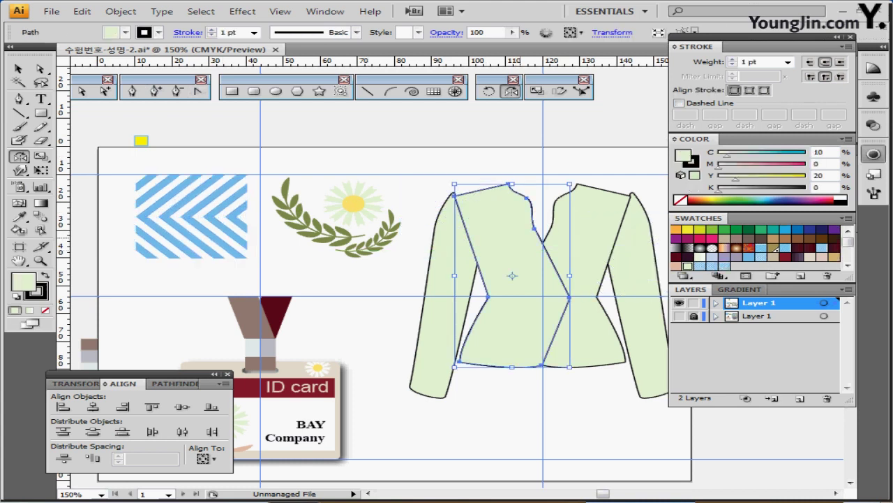
left_click(724, 266)
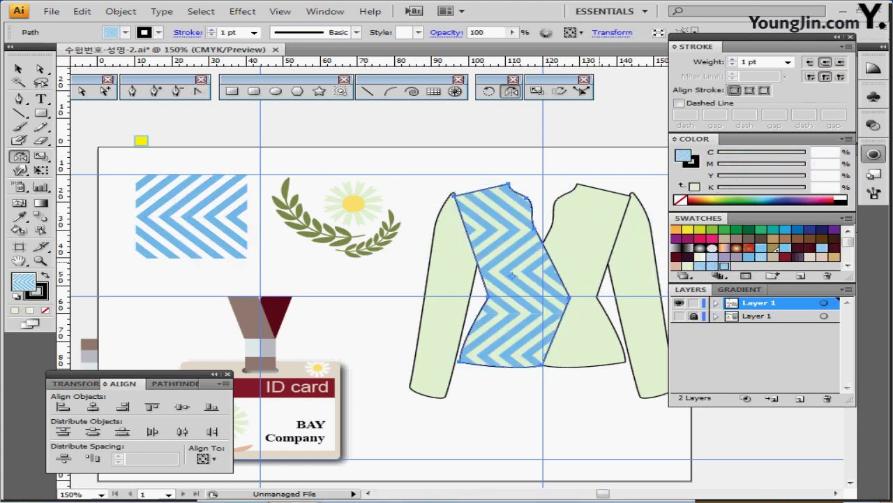
left_click_drag(494, 287, 385, 245)
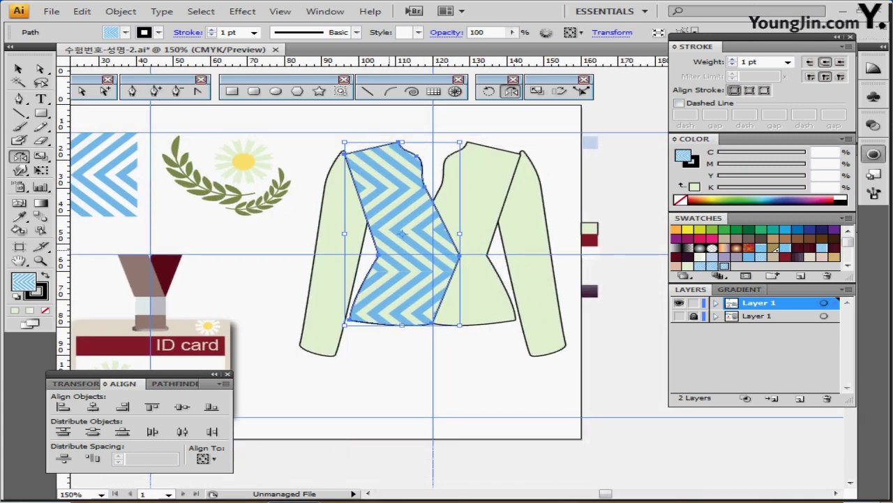
key("ctrl+s")
left_click_drag(430, 198, 451, 193)
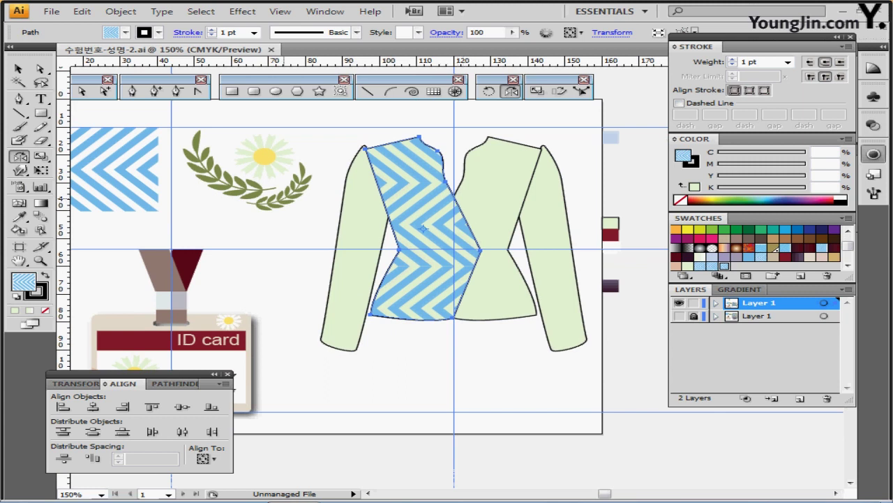
- Scale only the chevron pattern inside the jacket's left front panel uniformly to 50%, leaving the object itself out of the scaling
key("ctrl")
key("a")
double_click(537, 92)
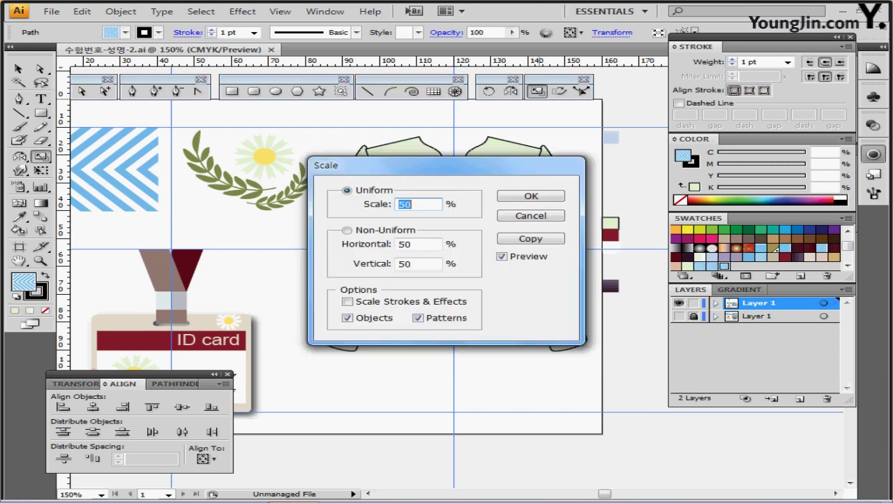
left_click_drag(419, 164, 227, 152)
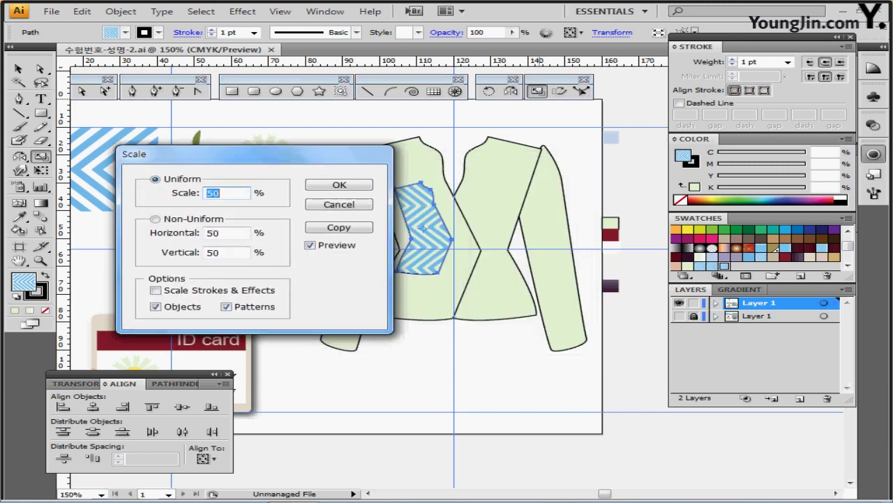
left_click(156, 307)
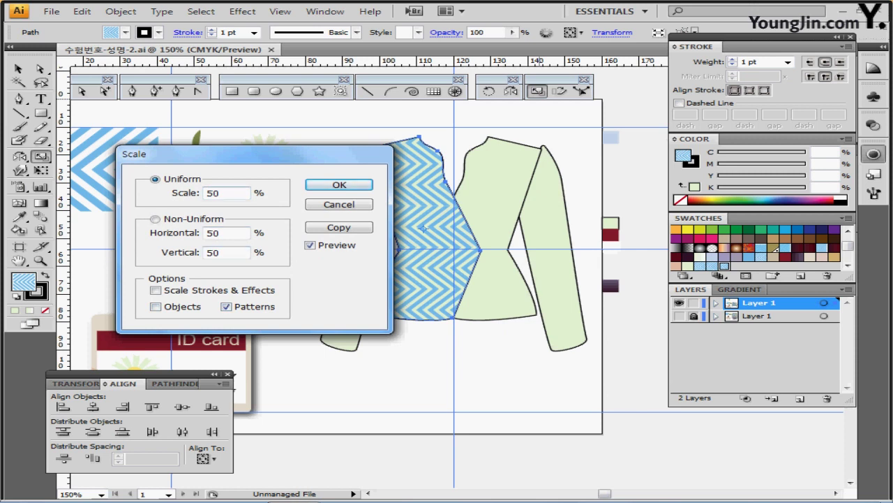
double_click(217, 192)
key("Return")
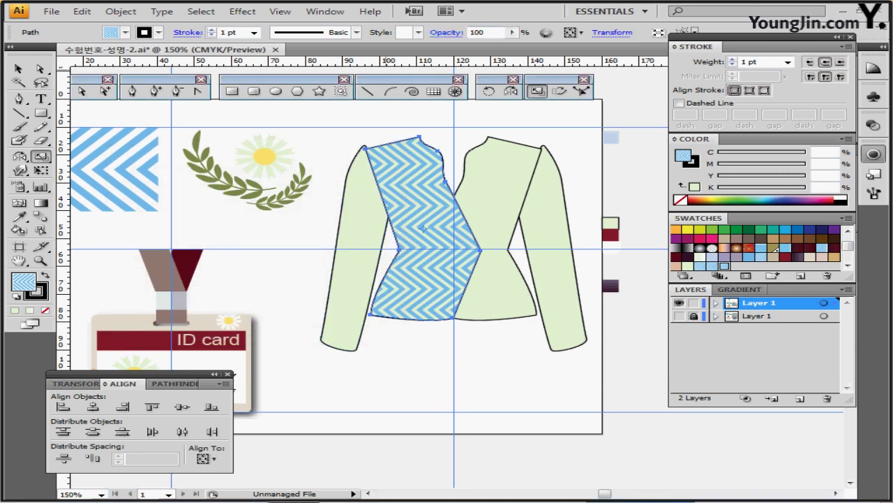
- Set the opacity of the chevron-patterned left front panel to 70% and deselect it
double_click(478, 33)
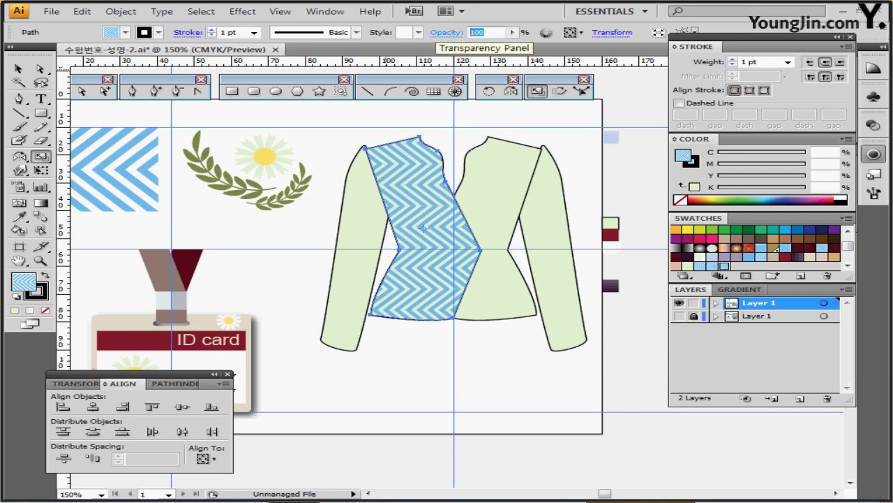
type("70")
key("Return")
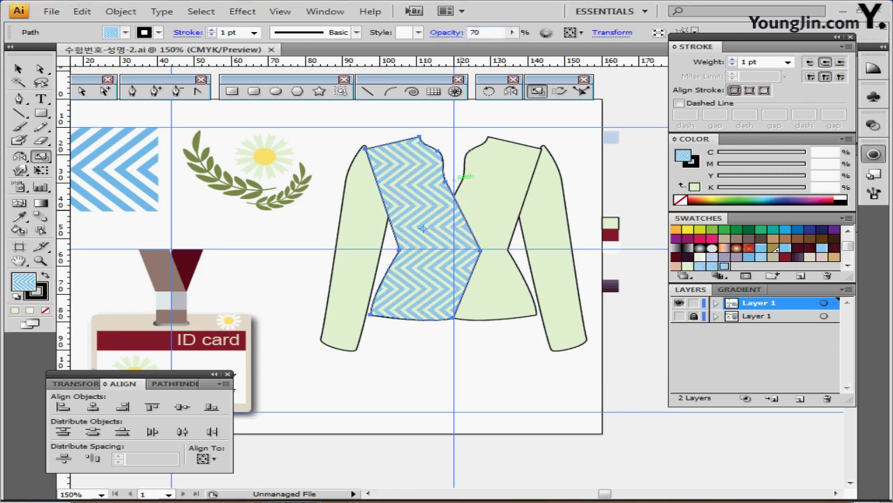
key("ctrl+plus")
left_click_drag(394, 267, 400, 282)
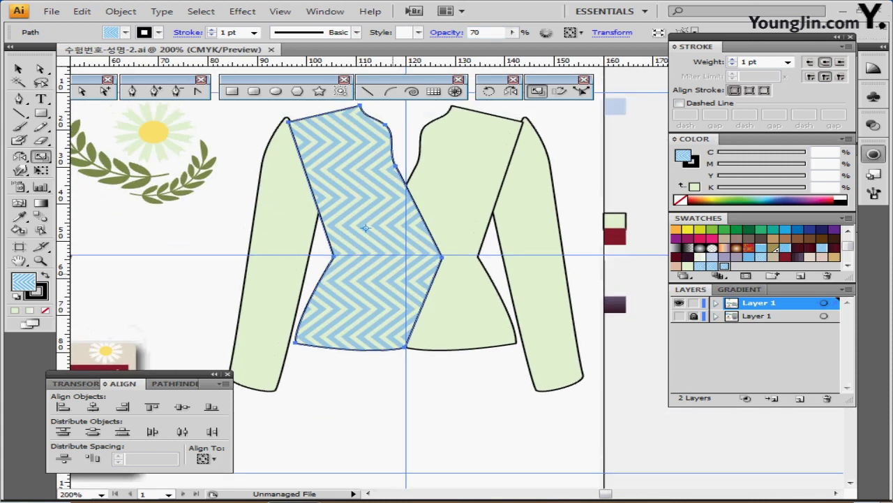
key("ctrl+shift+a")
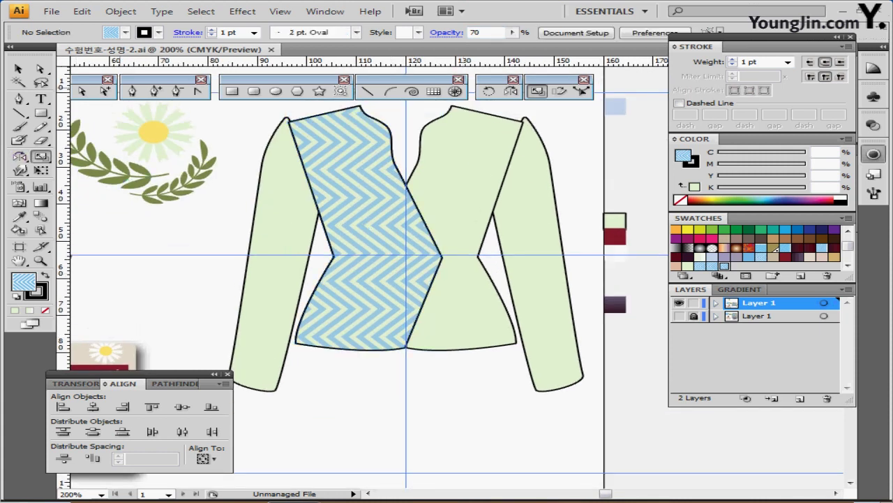
- Draw a closed, thin belt shape with the Pen tool across the jacket's waist, with gently curved upper and lower edges
left_click(132, 91)
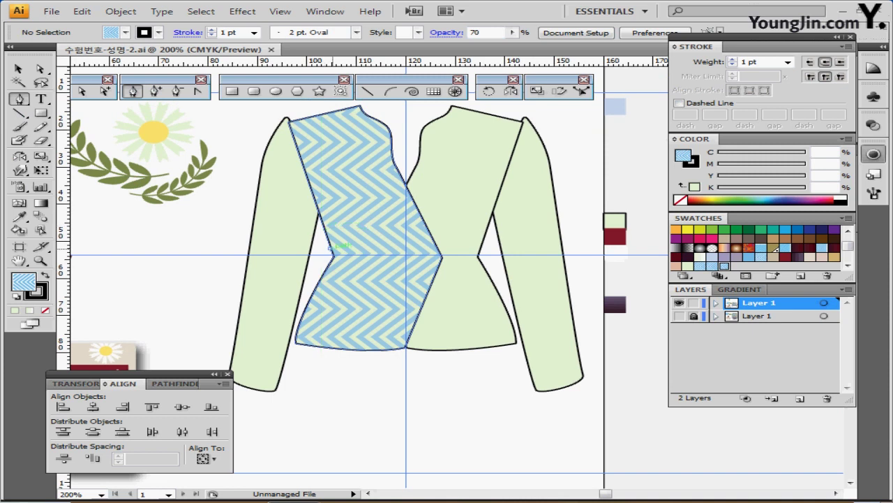
left_click(331, 249)
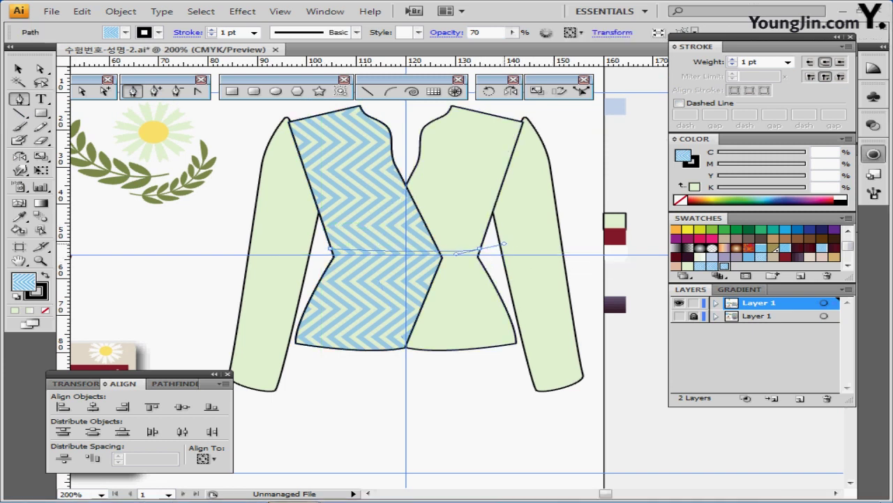
left_click_drag(480, 248, 511, 244)
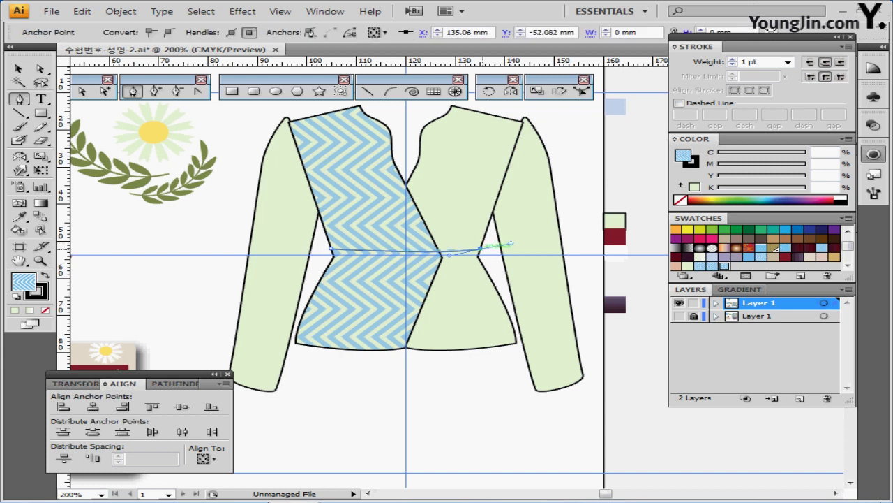
left_click(480, 248)
left_click(478, 256)
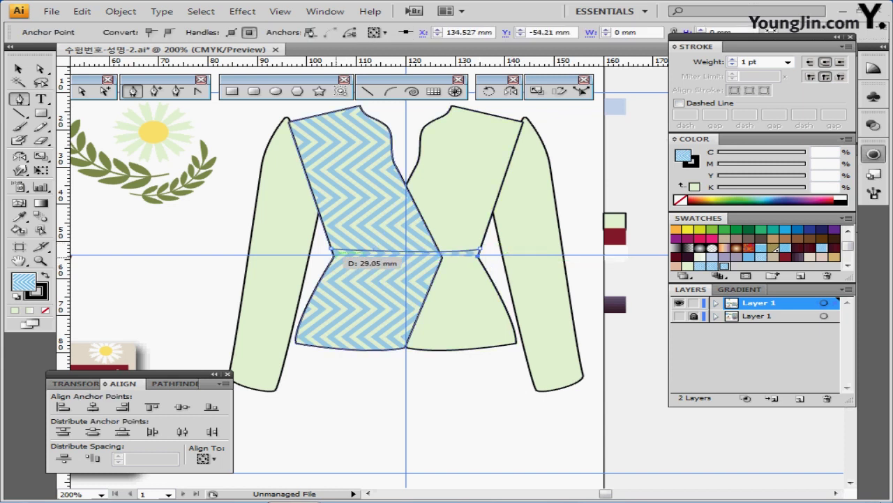
left_click_drag(333, 257, 294, 255)
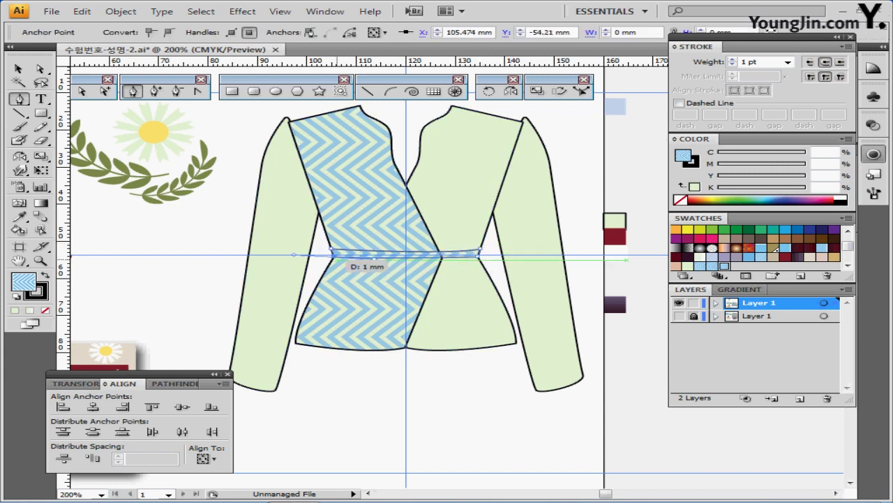
scroll(441, 281, "up", 2)
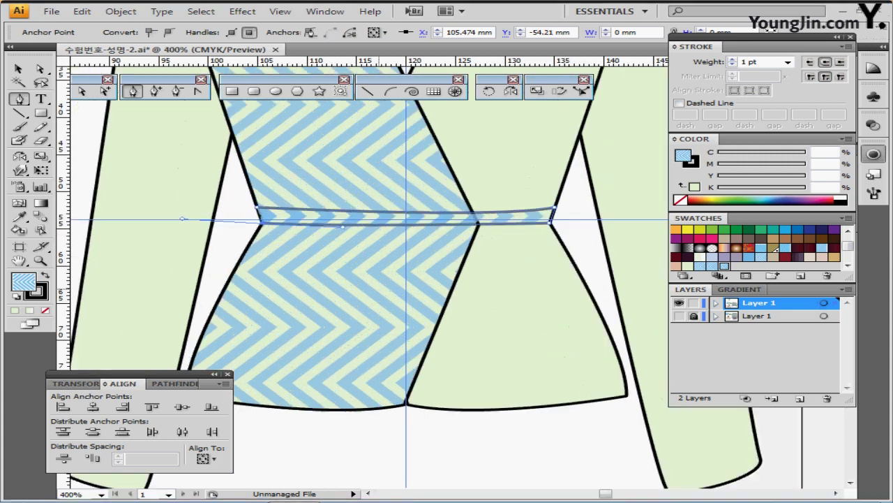
scroll(338, 278, "up", 1)
mouse_move(345, 193)
left_mouse_down()
mouse_move(342, 172)
mouse_move(328, 187)
mouse_move(345, 193)
left_mouse_up()
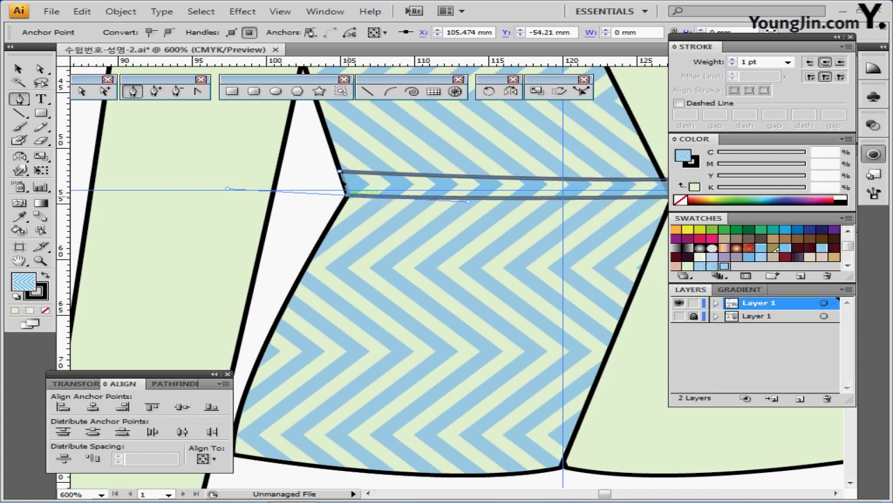
left_click(347, 196)
left_click(339, 171)
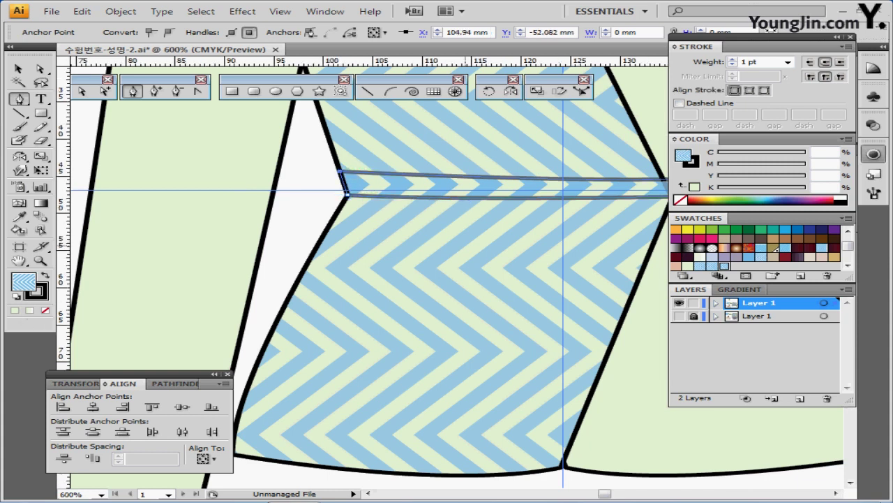
- Fill the belt with the dark red sampled from the colour reference square beside the artboard, without a stroke
scroll(438, 269, "down", 3)
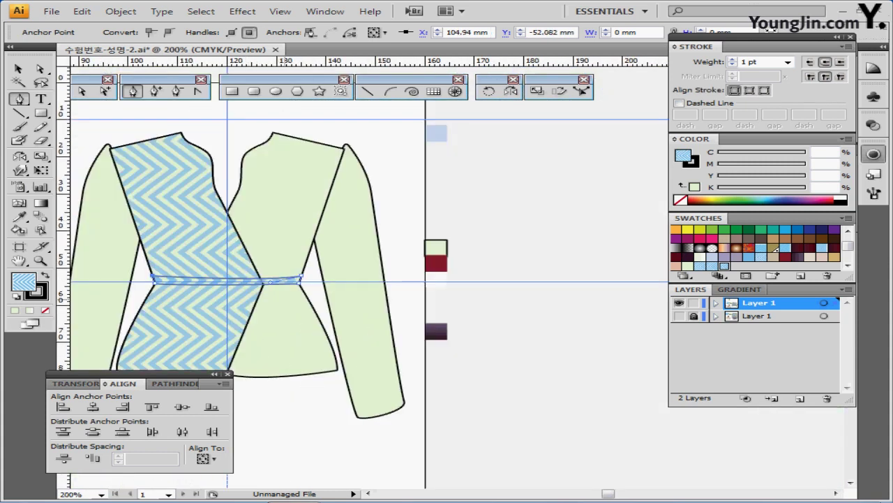
scroll(433, 310, "down", 1)
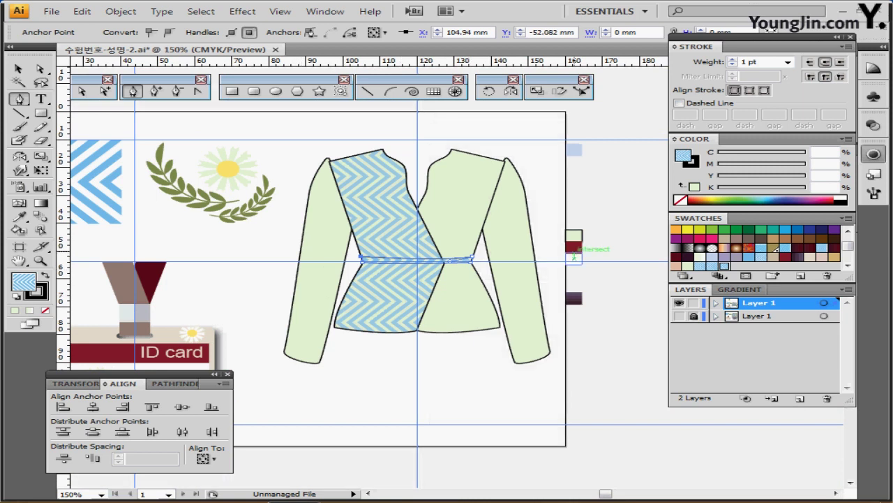
key("i")
left_click(574, 247)
scroll(464, 312, "up", 1)
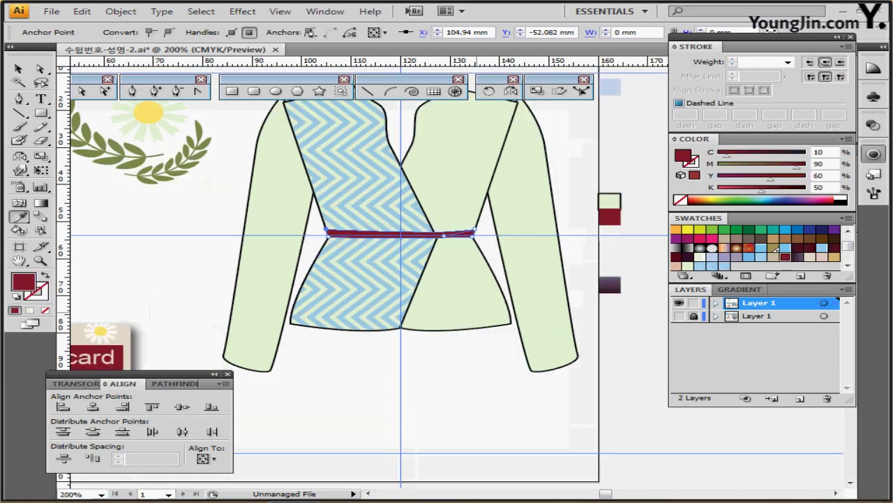
- Reshape the belt's upper edge by adjusting its curve handle so the edge bends less downward
scroll(444, 235, "up", 2)
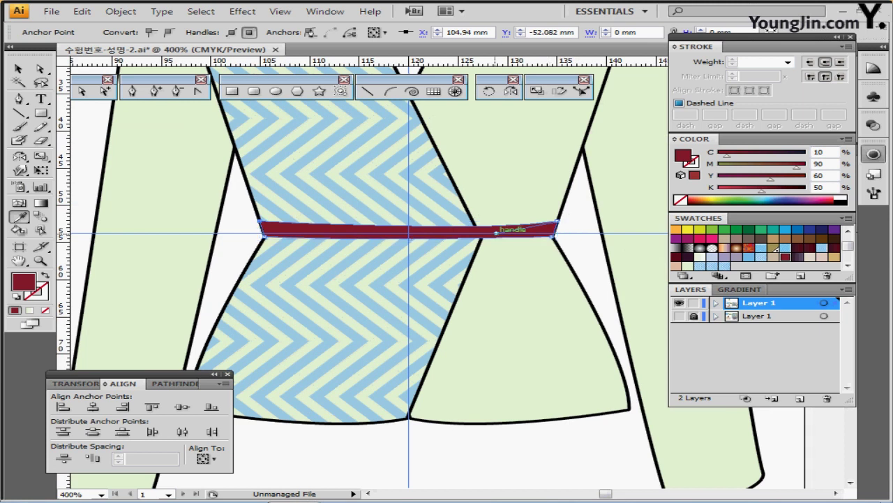
key("a")
left_click_drag(496, 233, 482, 224)
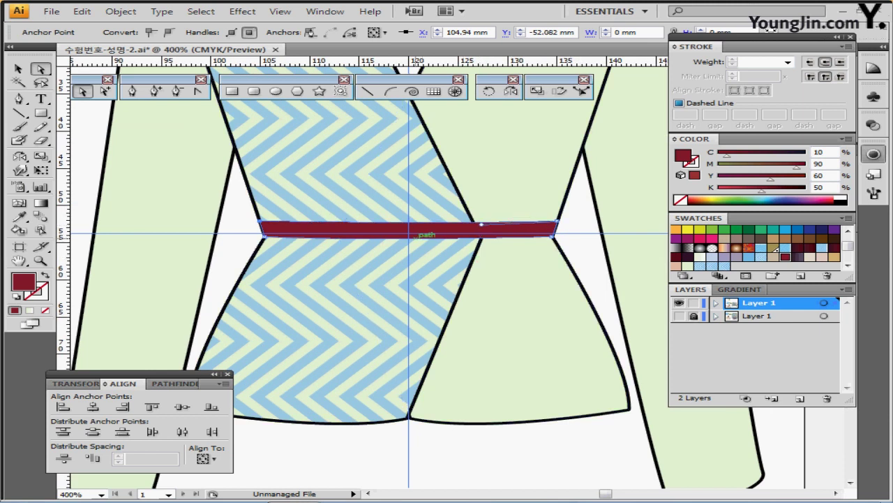
- Move the whole belt down about 1.4 mm so it sits over the narrowest part of the waist
left_click(419, 234)
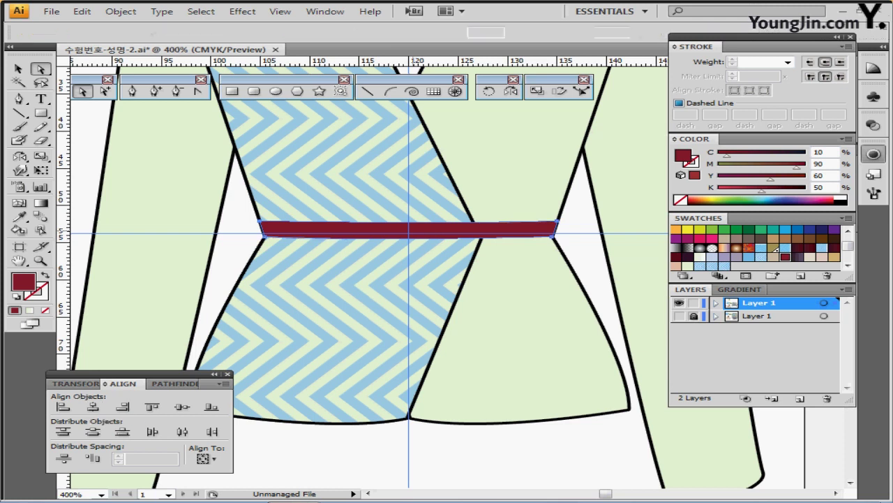
left_click_drag(409, 232, 409, 230)
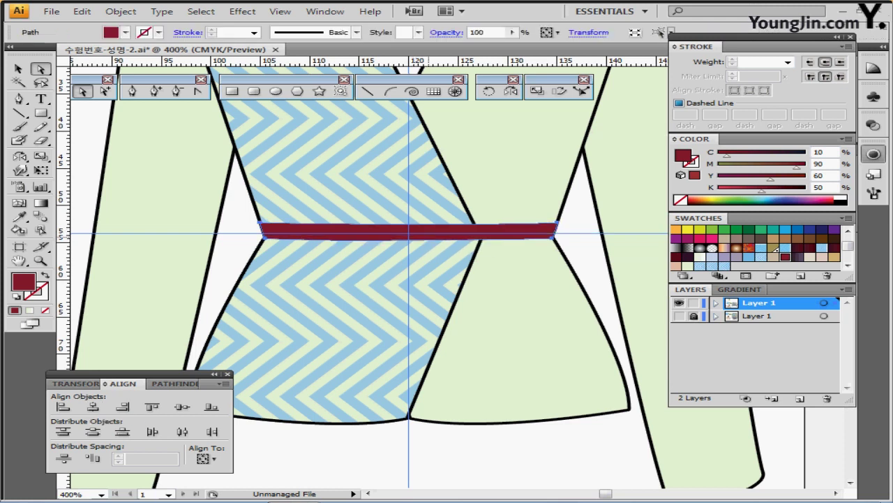
left_click(599, 282)
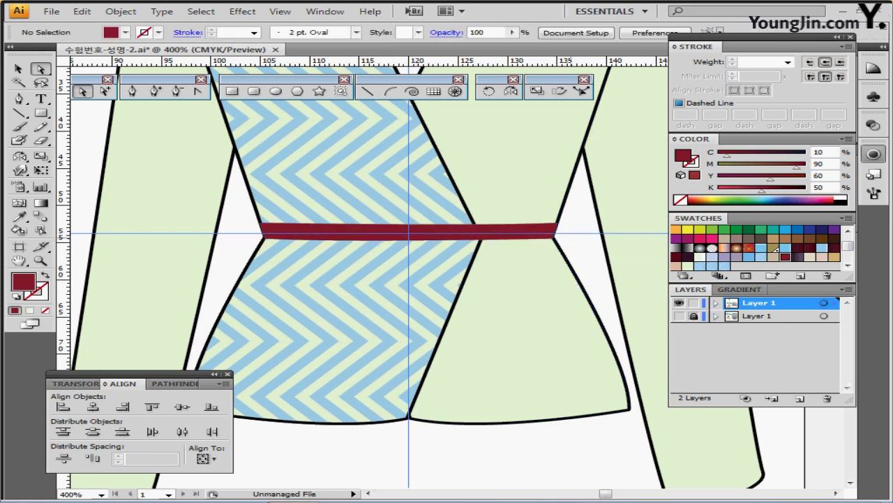
left_click_drag(416, 231, 412, 240)
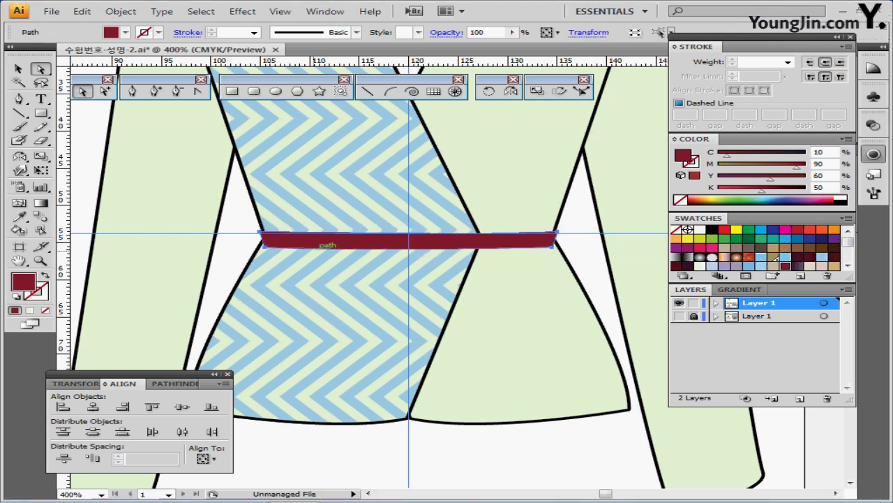
- Reflect the whole belt across the horizontal axis and deselect it
left_click(266, 247)
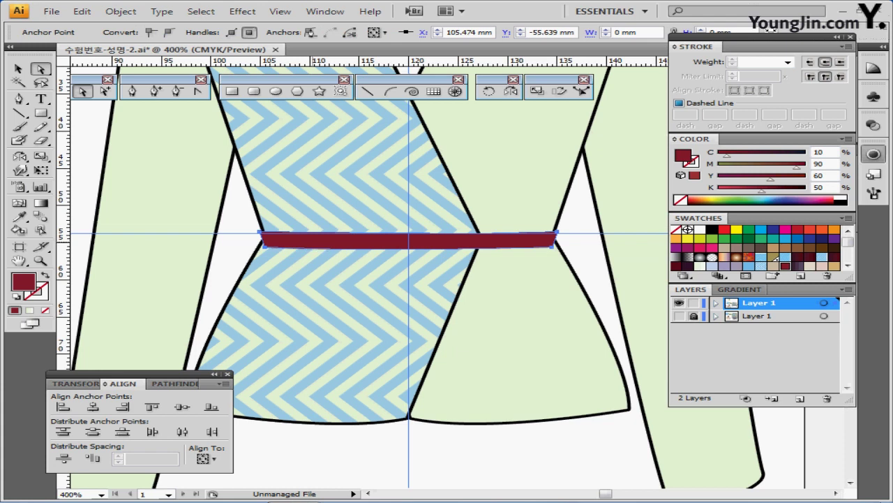
left_click(318, 244)
double_click(512, 91)
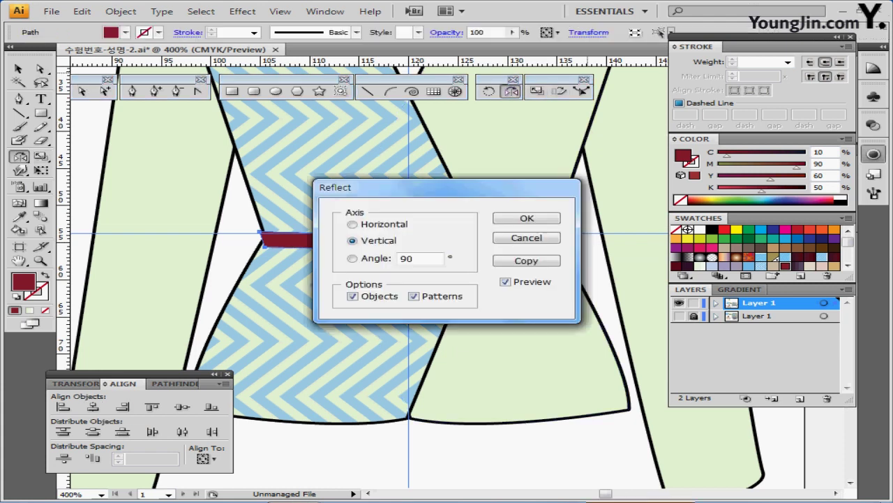
left_click(353, 224)
left_click(527, 218)
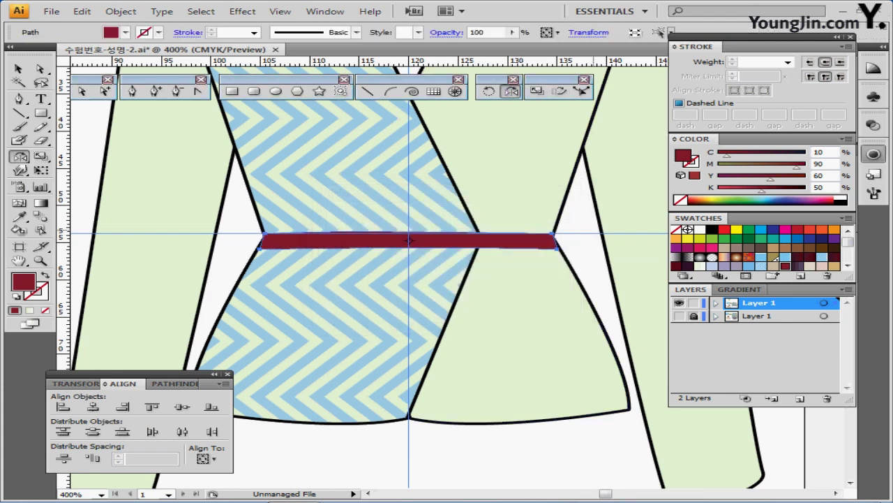
key("ctrl+shift+a")
- Draw an ellipse about 6 mm wide and 3 mm high centred on the belt as a buckle, and fill it white
key("ctrl+minus")
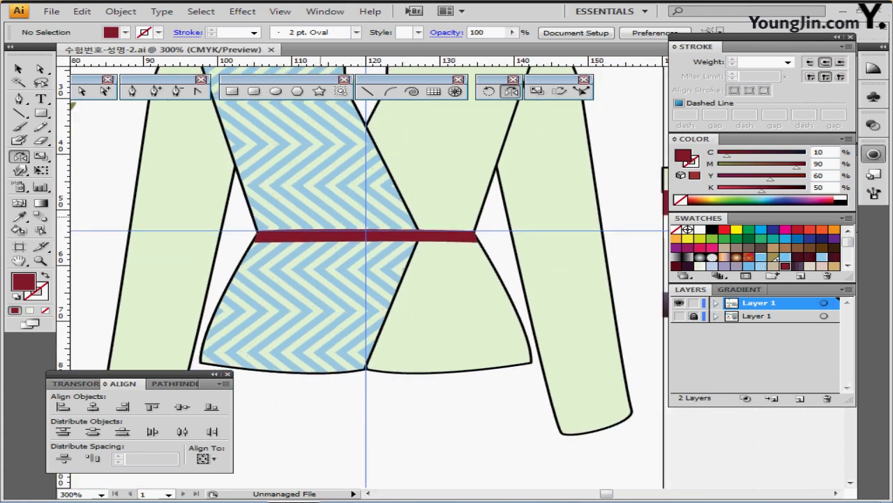
left_click(276, 91)
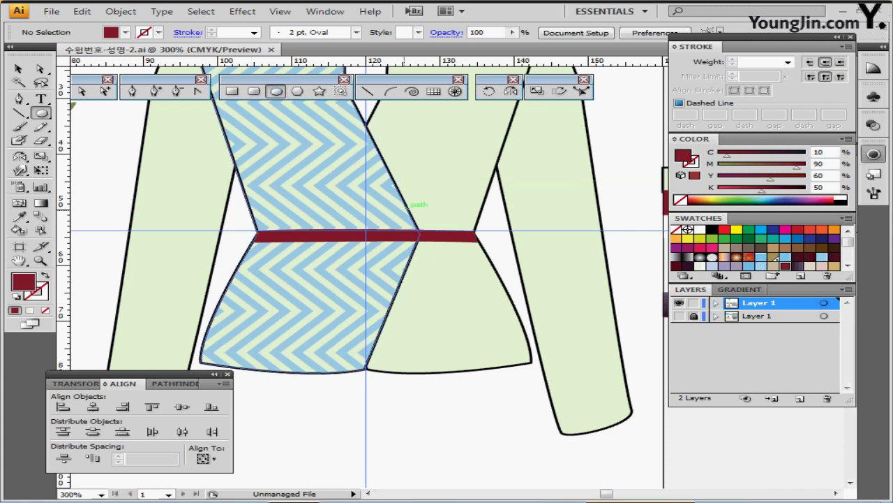
left_click(393, 257, "ctrl")
left_click(393, 257, "ctrl")
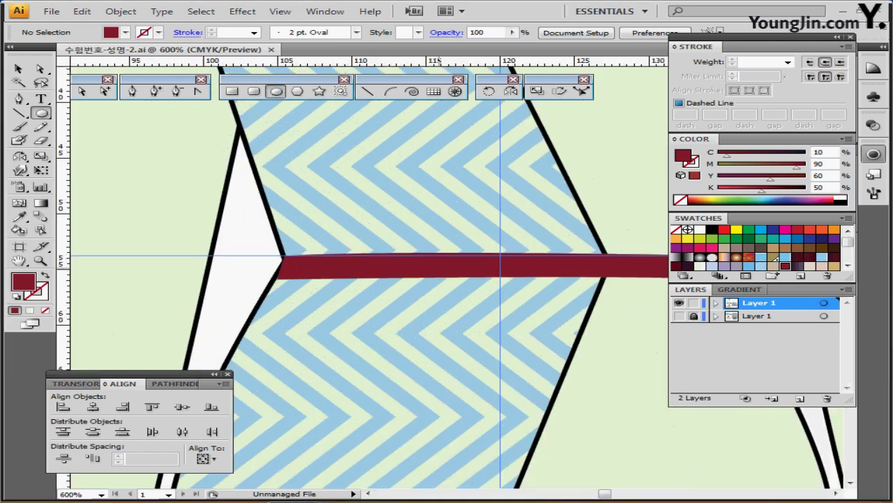
left_click_drag(454, 268, 391, 252)
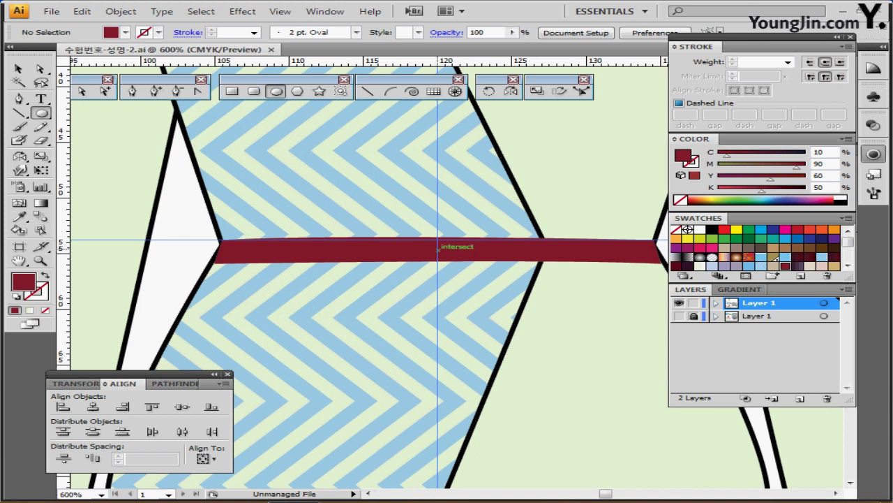
left_click_drag(438, 248, 483, 269)
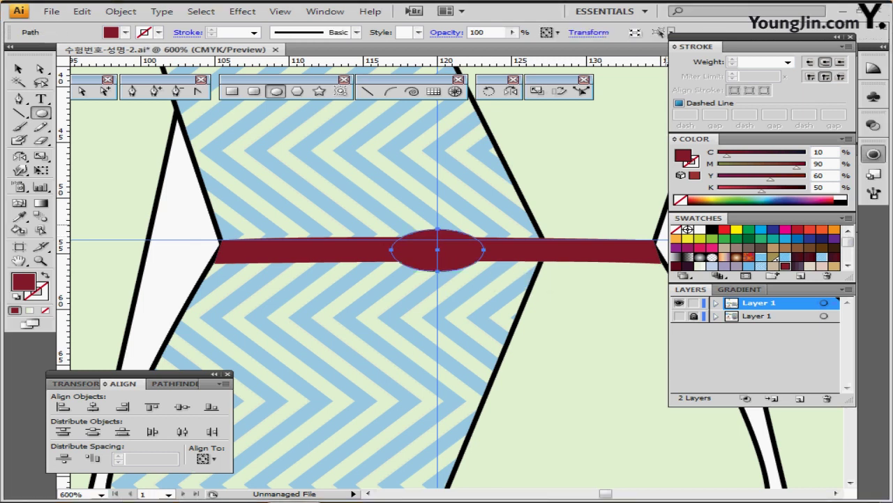
left_click(700, 230)
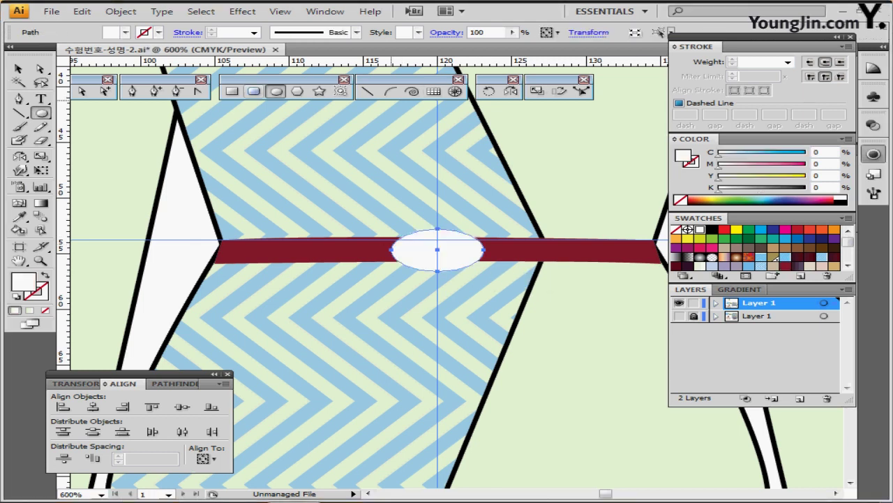
- Draw a small rounded rectangle about 3.5 mm wide on the white belt buckle and fill it with the belt's dark red
left_click(254, 91)
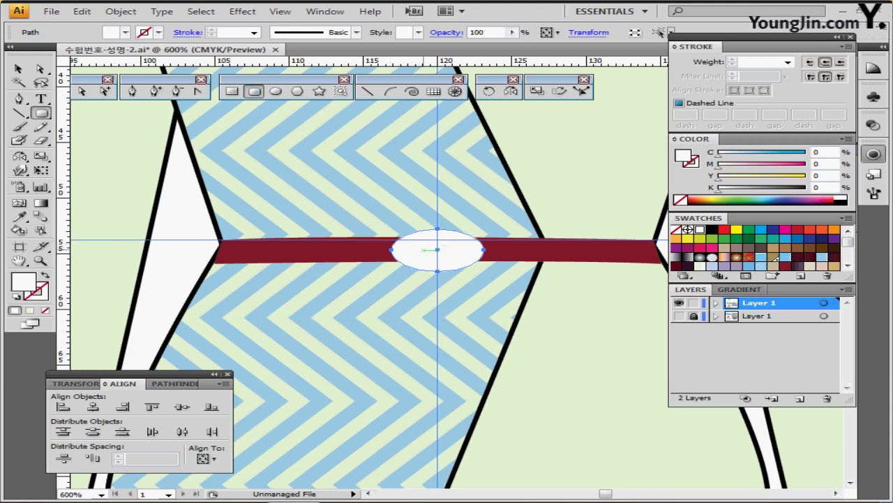
left_click_drag(426, 241, 481, 260)
key("ctrl+minus")
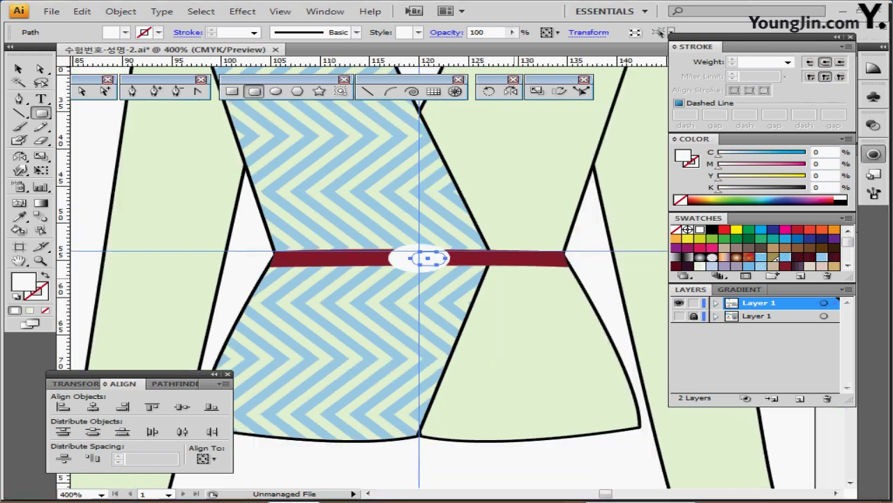
left_click_drag(559, 264, 518, 260)
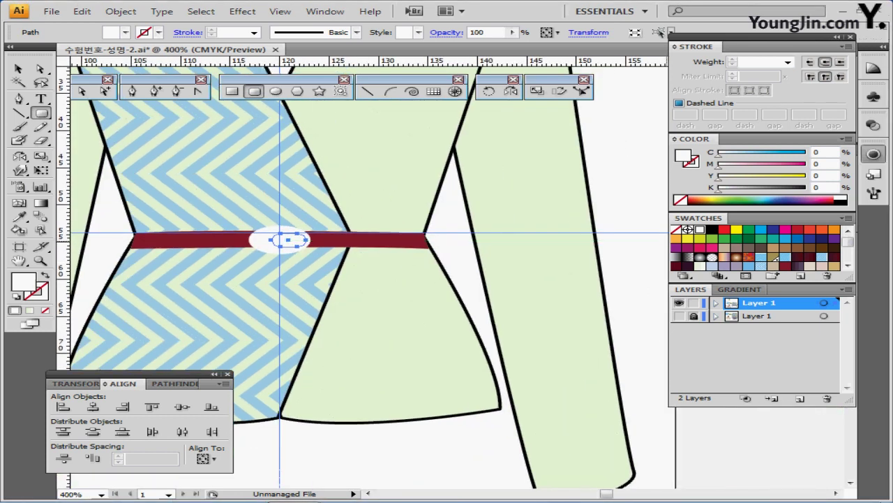
key("i")
left_click(399, 241)
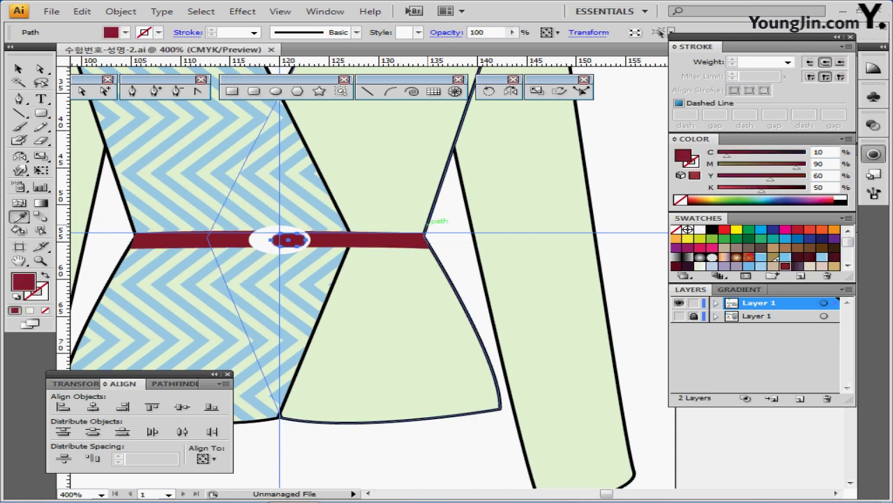
- Copy the light blue scalloped collar shape from the unlocked lower reference layer, and lock and hide that layer again
left_click(459, 236, "ctrl+alt")
left_click(435, 203, "ctrl+alt")
left_click_drag(436, 203, 383, 251)
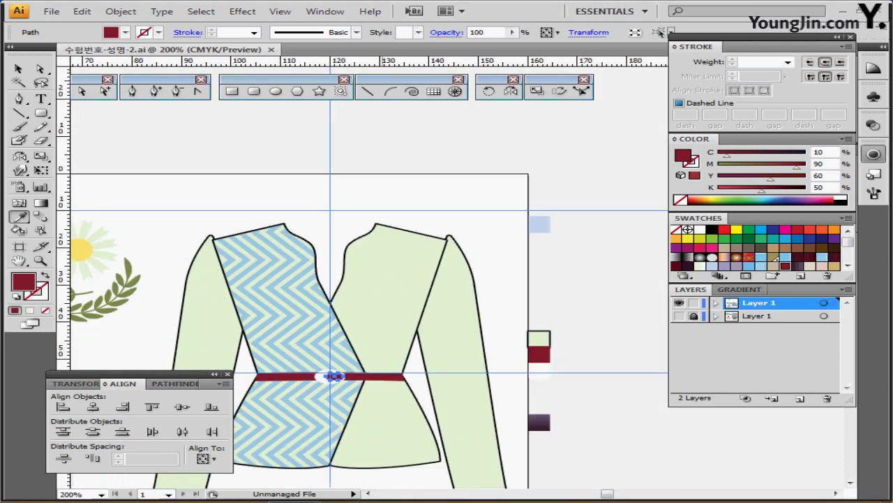
key("ctrl+plus")
scroll(366, 273, "up", 5)
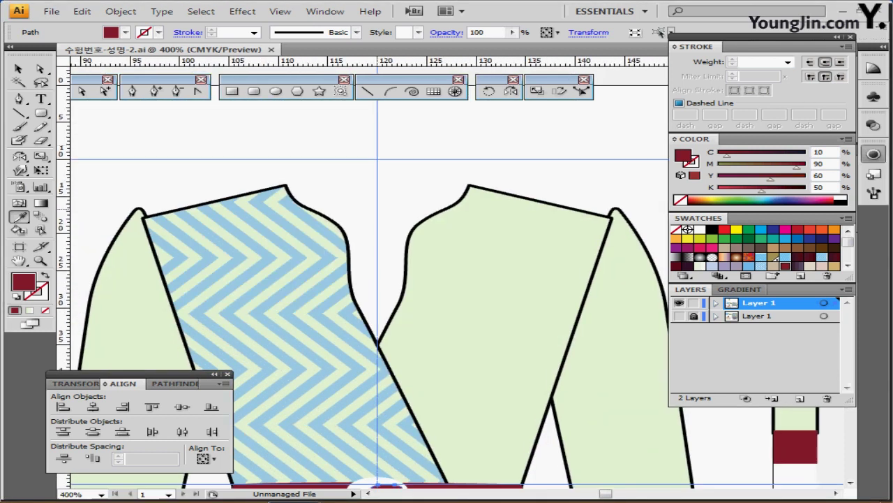
left_click_drag(449, 177, 424, 163)
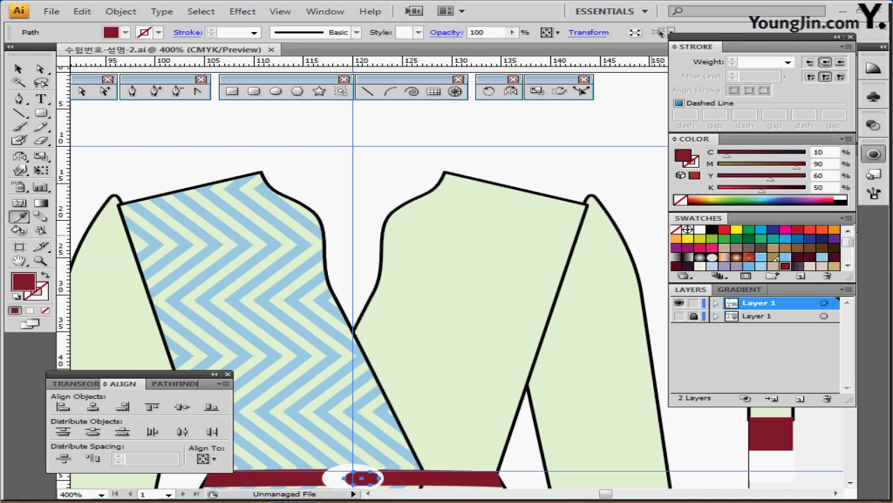
left_click(679, 316)
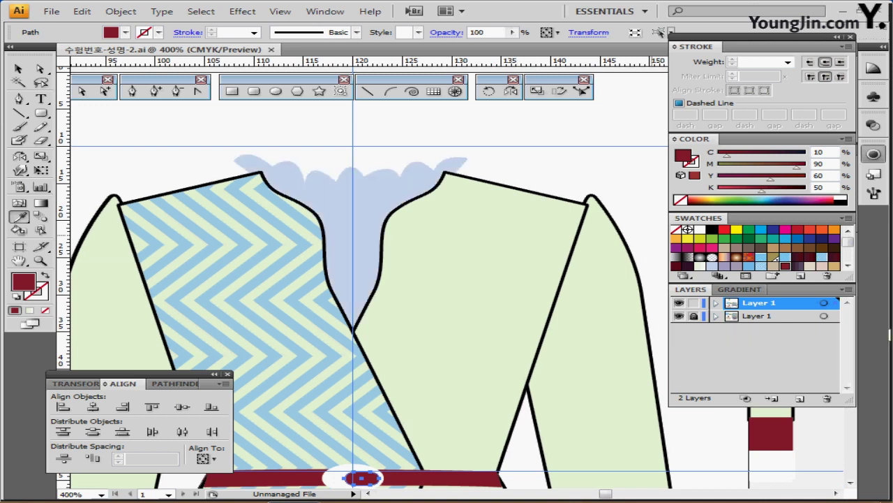
left_click(694, 317)
left_click(339, 188, "ctrl")
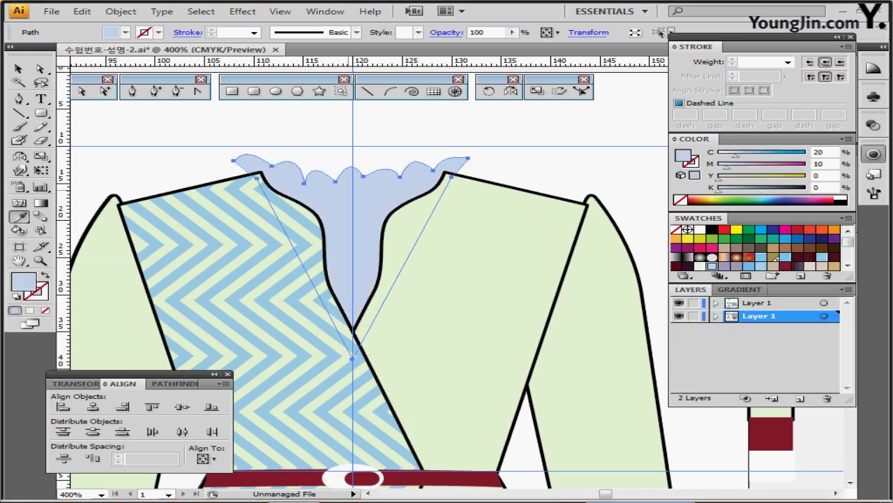
left_click(693, 315)
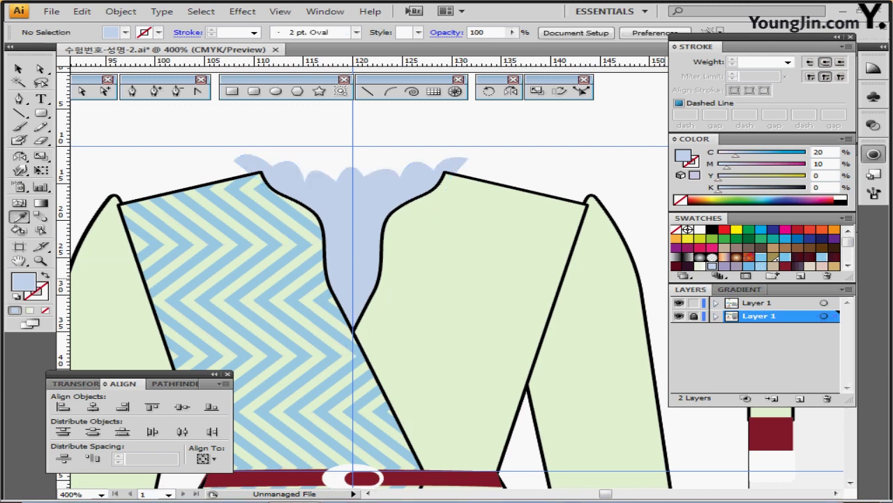
left_click(679, 316)
- Paste the collar in place on the upper artwork layer and send it behind the jacket
left_click(757, 303)
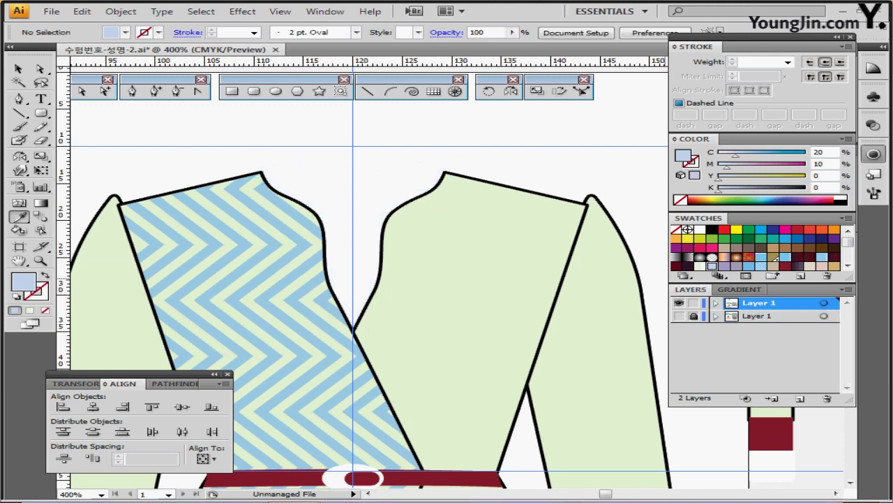
key("ctrl+f")
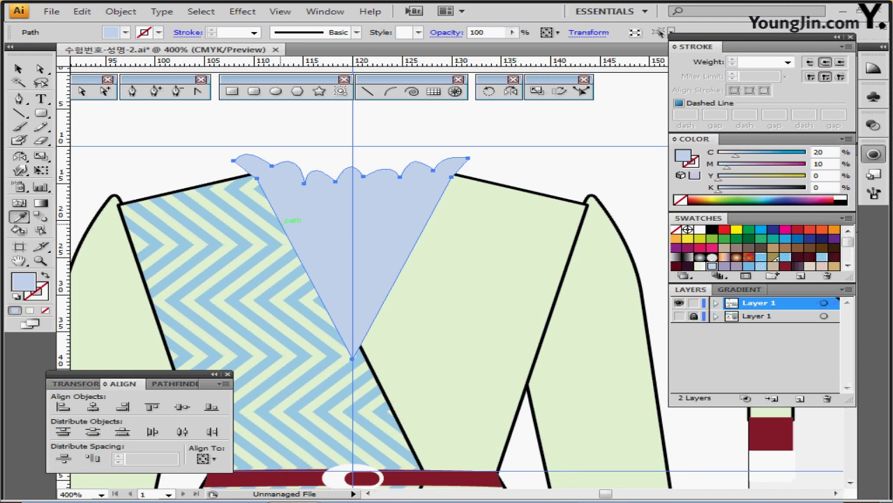
key("ctrl+shift+bracketleft")
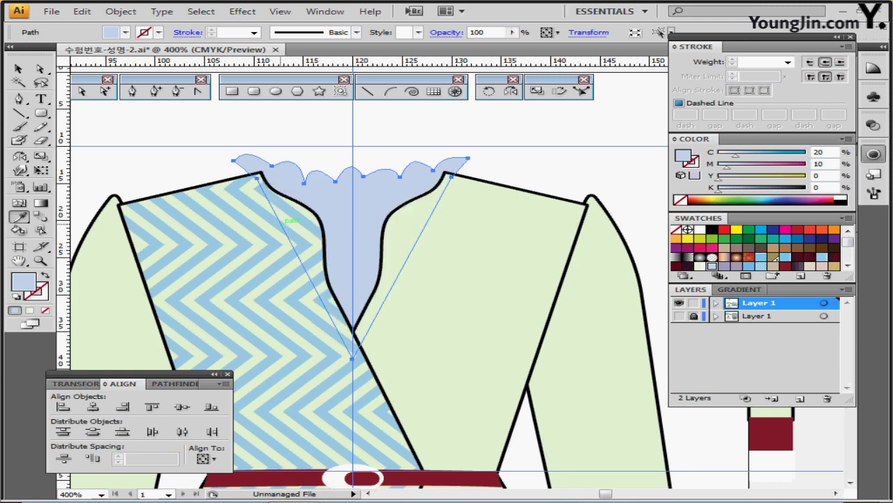
- Create a 44 × 110 mm ellipse centred on the vertical guide below the jacket, with no fill and a black 1 pt stroke
key("ctrl+minus")
key("ctrl+minus")
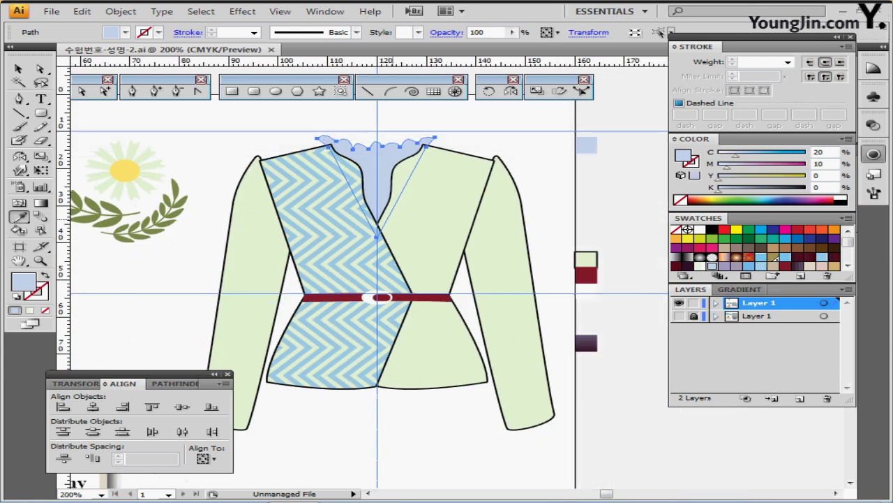
left_click_drag(464, 302, 439, 188)
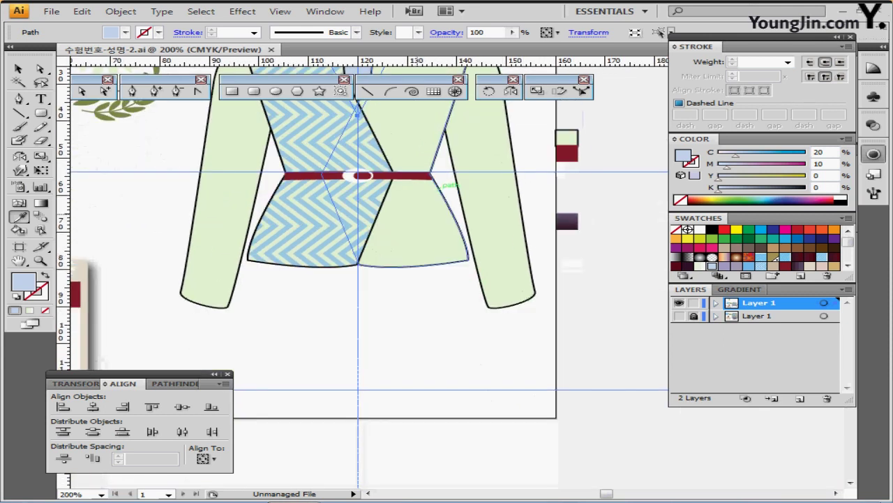
key("ctrl+shift+a")
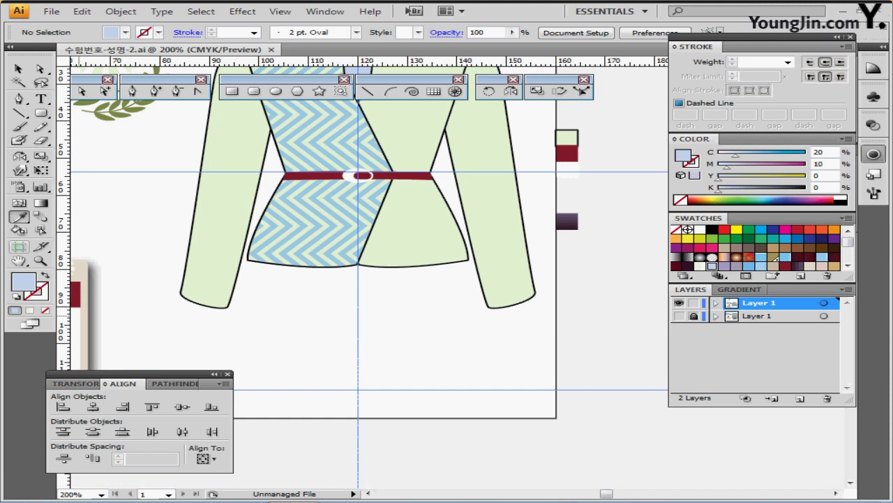
key("d")
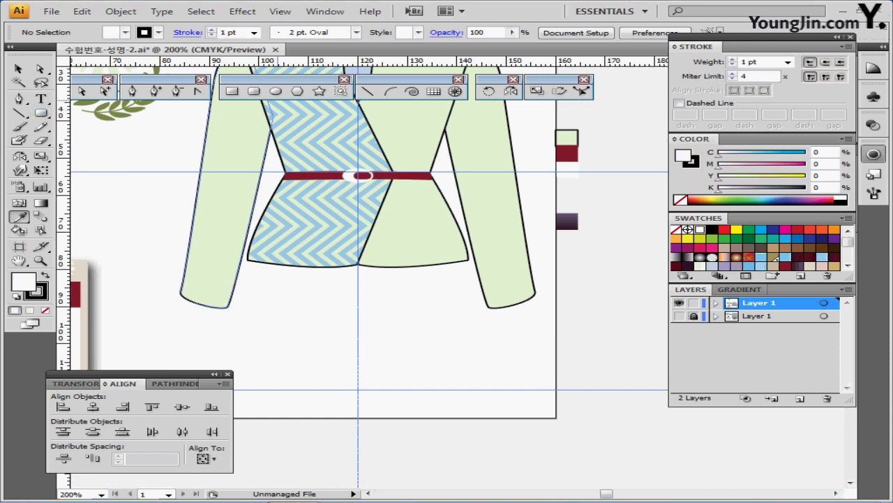
left_click(275, 91)
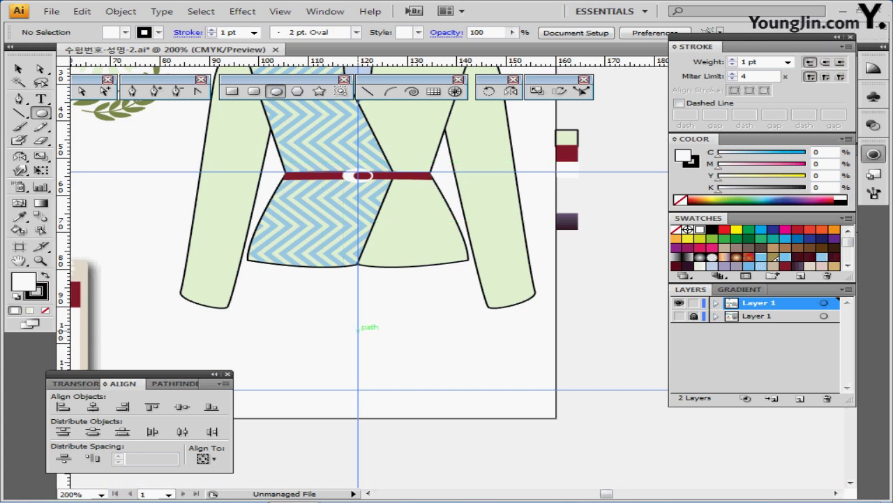
left_click(358, 282)
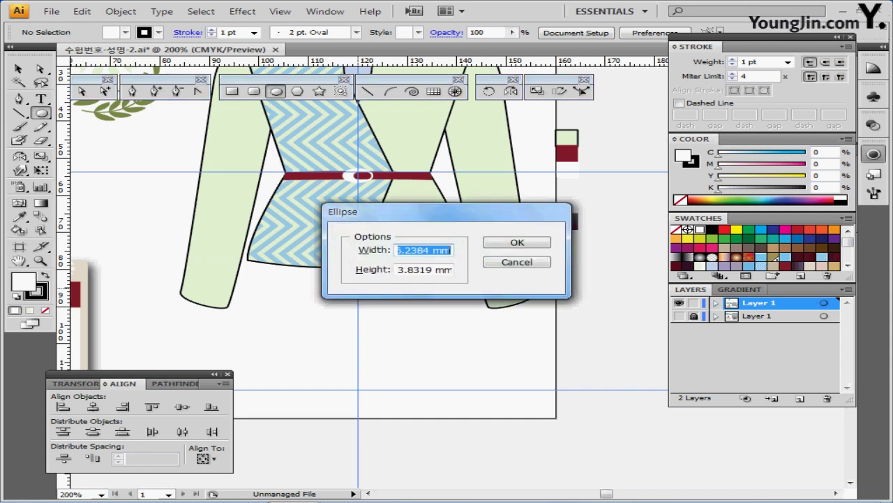
type("44")
key("Tab")
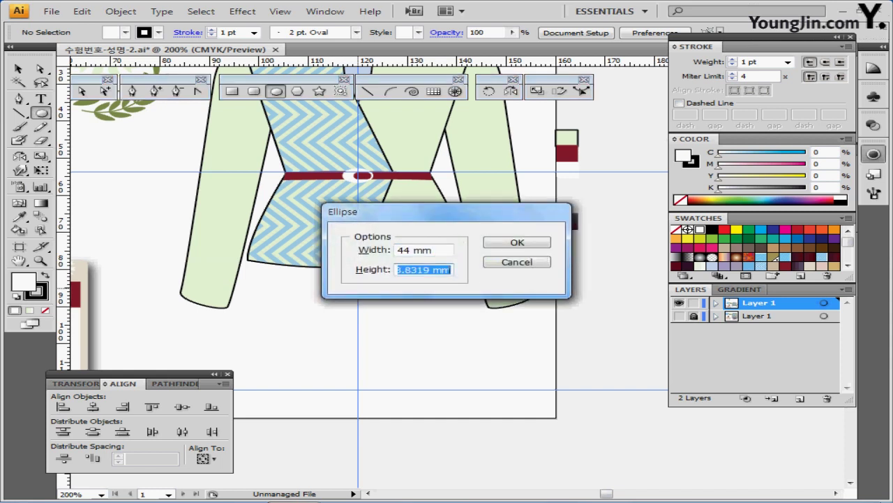
type("110")
key("Return")
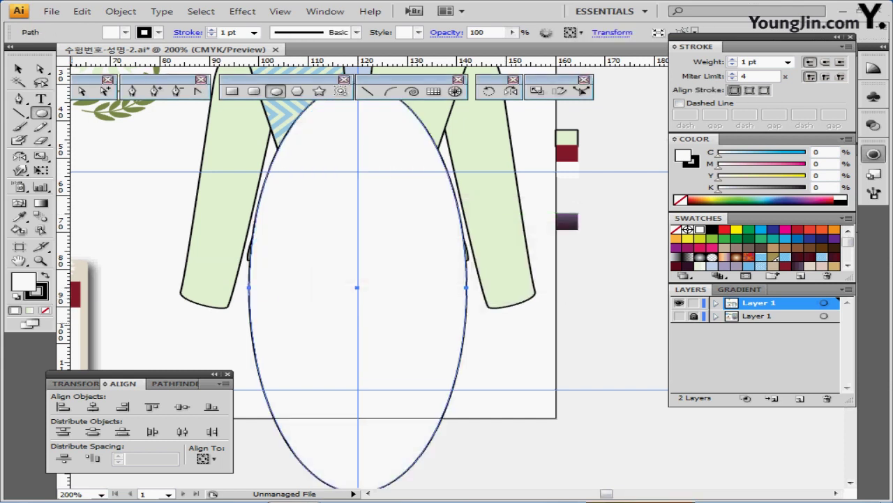
key("slash")
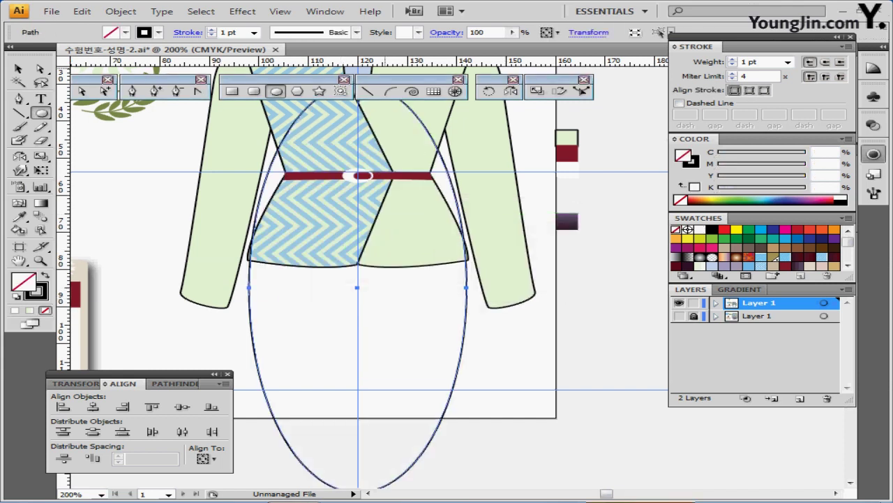
- Create a 50 × 36 mm rectangle centred on the ellipse's centre point
left_click(233, 92)
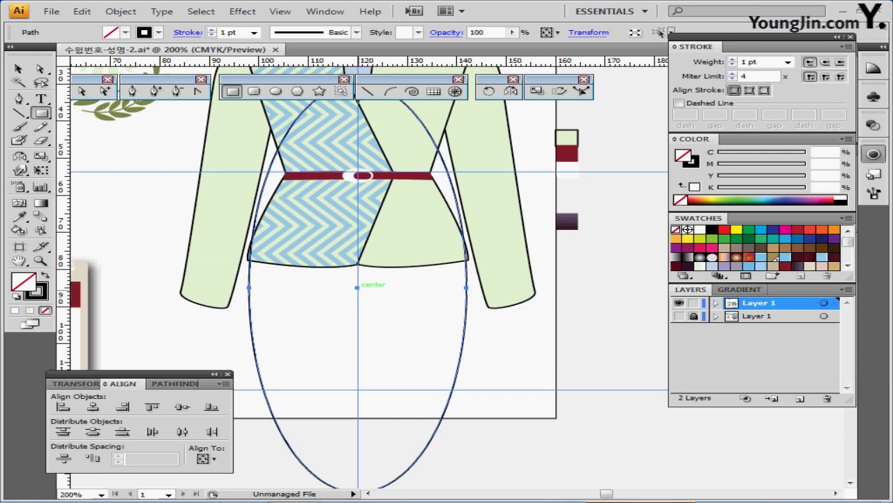
left_click(356, 286)
type("50")
key("Tab")
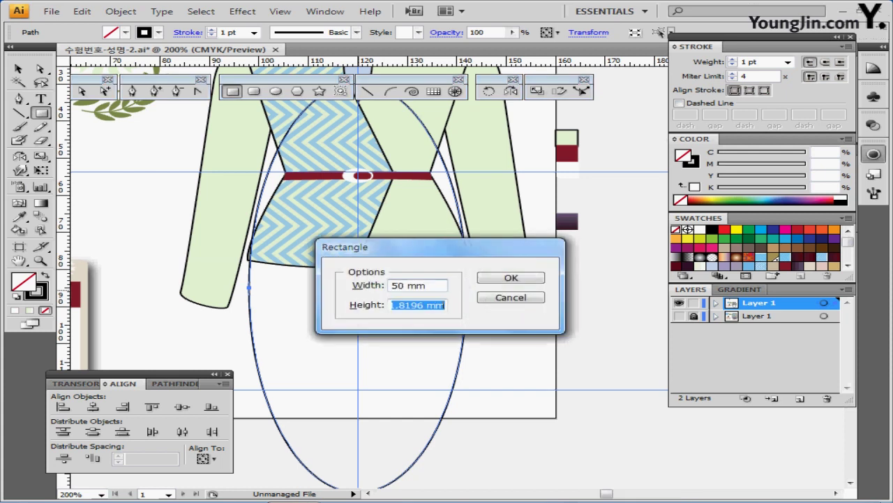
type("36")
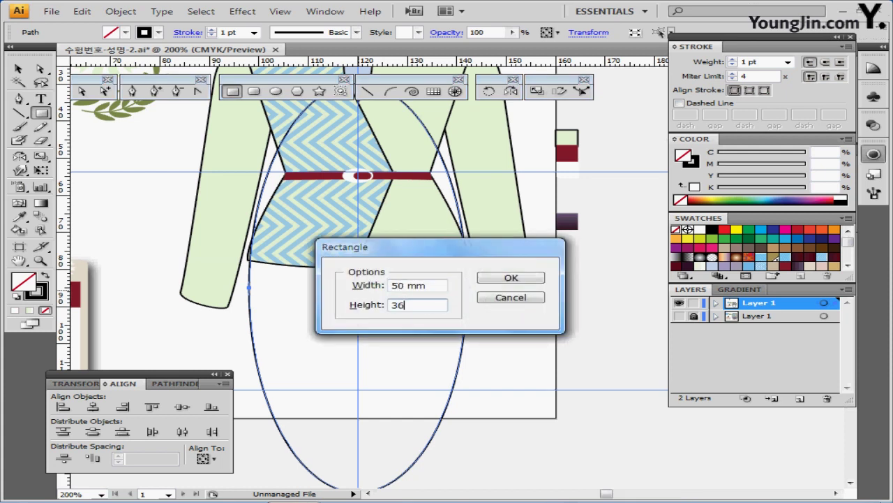
key("Return")
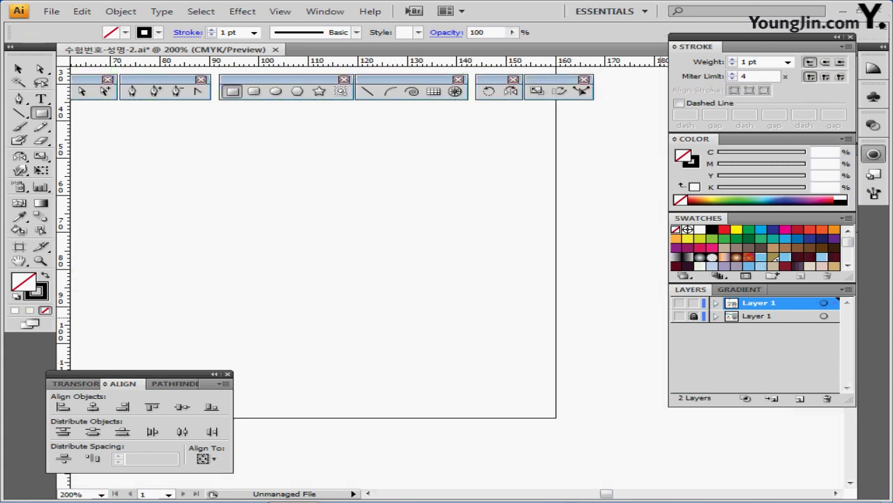
- Using the outline view, move the rectangle down until its lower edge sits on the skirt hem guide, and save the file
left_click(679, 303)
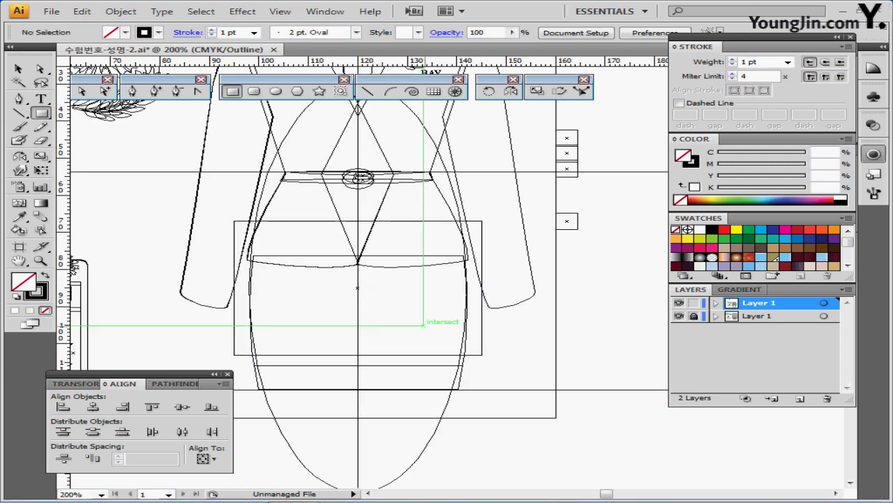
key("v")
left_click(480, 347)
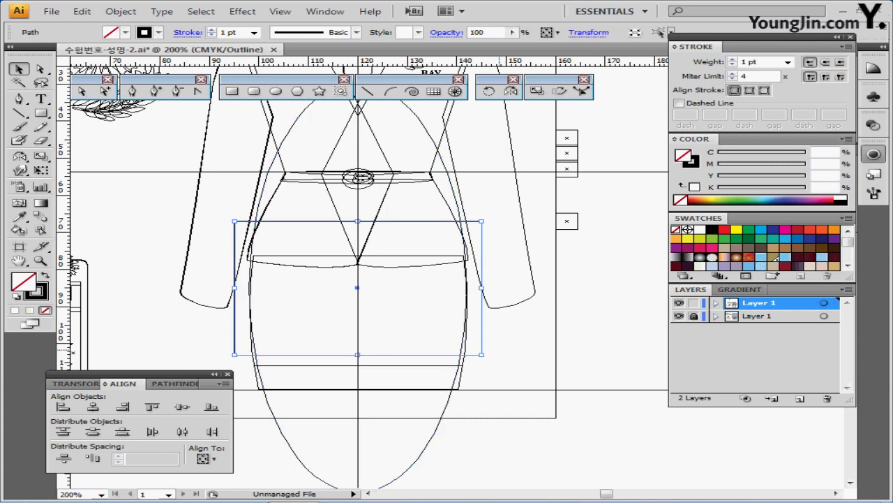
key("Down")
key("Down")
key("Down")
key("Down")
key("Down")
key("Down")
key("Down")
key("Down")
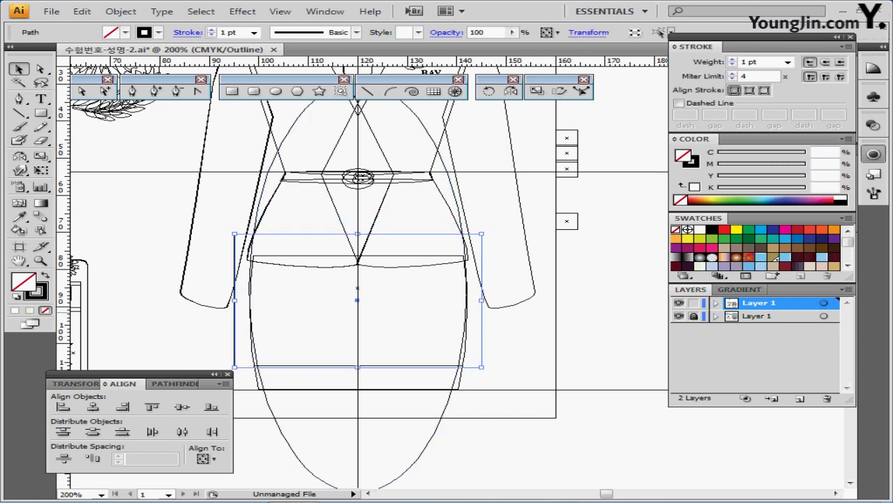
key("ctrl+shift+a")
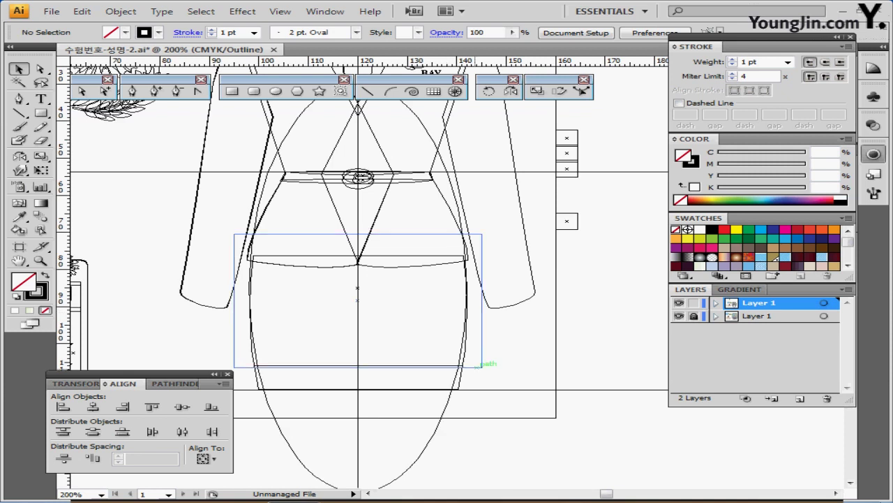
left_click_drag(482, 366, 482, 389)
key("ctrl+shift+a")
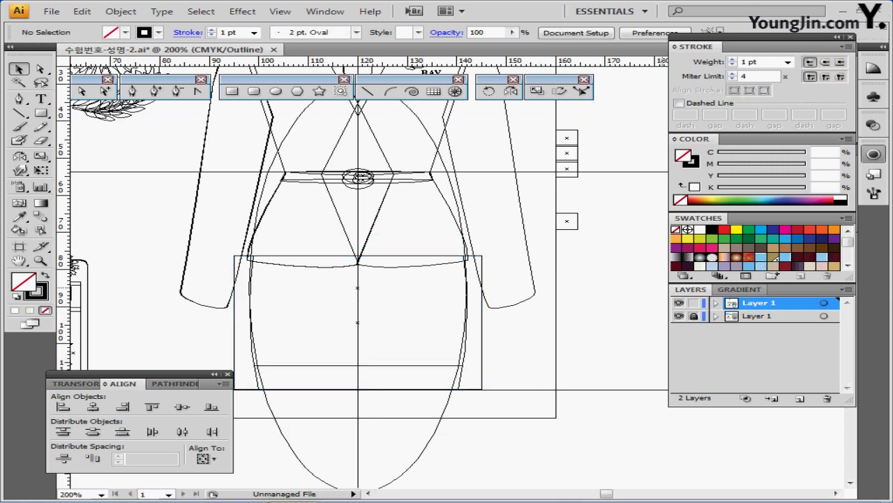
key("ctrl+y")
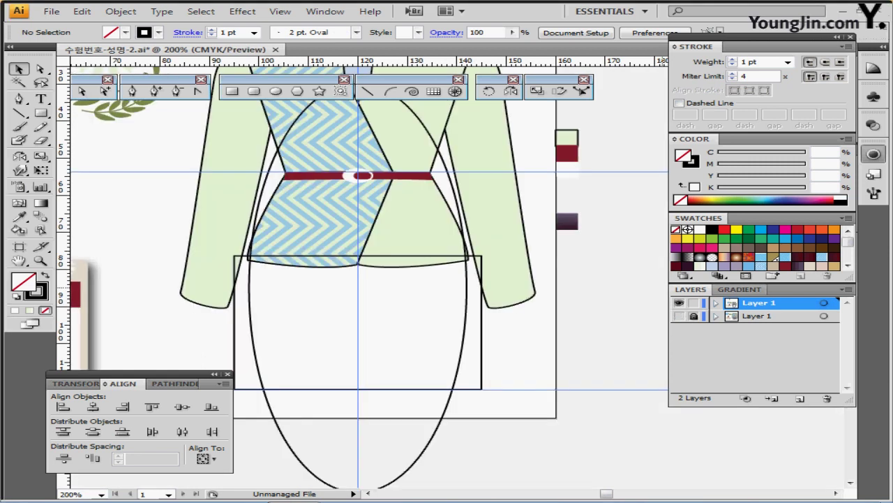
key("ctrl+s")
- Intersect the ellipse and the rectangle into a single skirt shape
left_click_drag(511, 359, 441, 387)
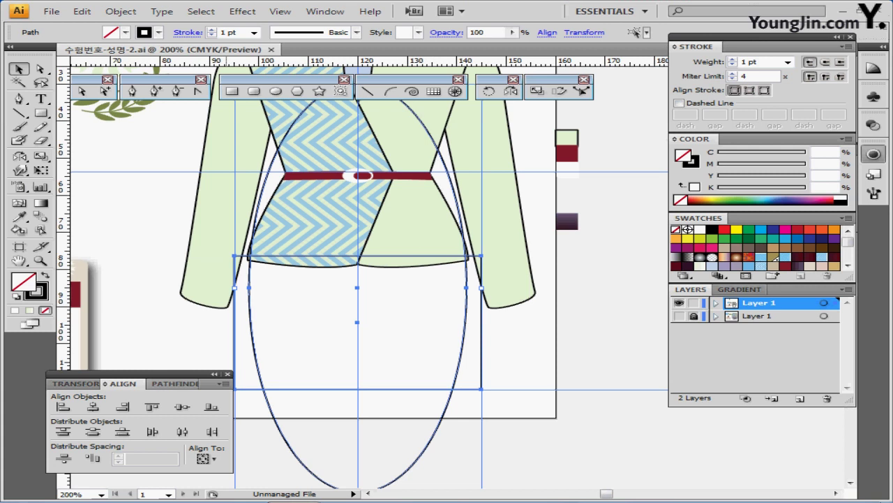
left_click(175, 384)
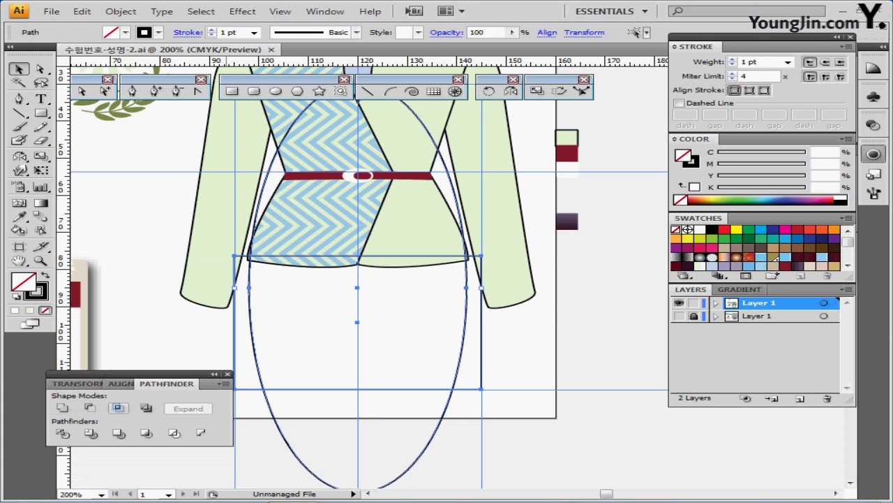
left_click(118, 408)
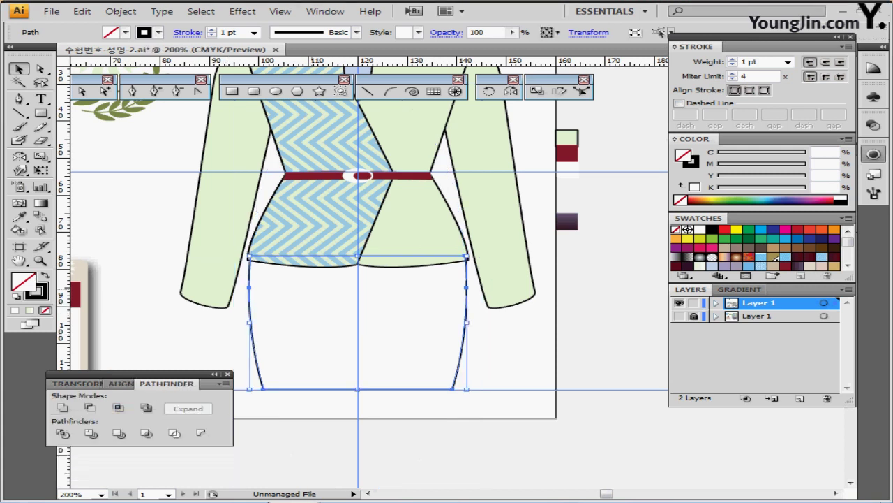
- Send the skirt shape to the back and fill it with the dark purple gradient sampled from the swatch beside the artboard
key("ctrl+shift+bracketleft")
key("ctrl+shift+b")
key("i")
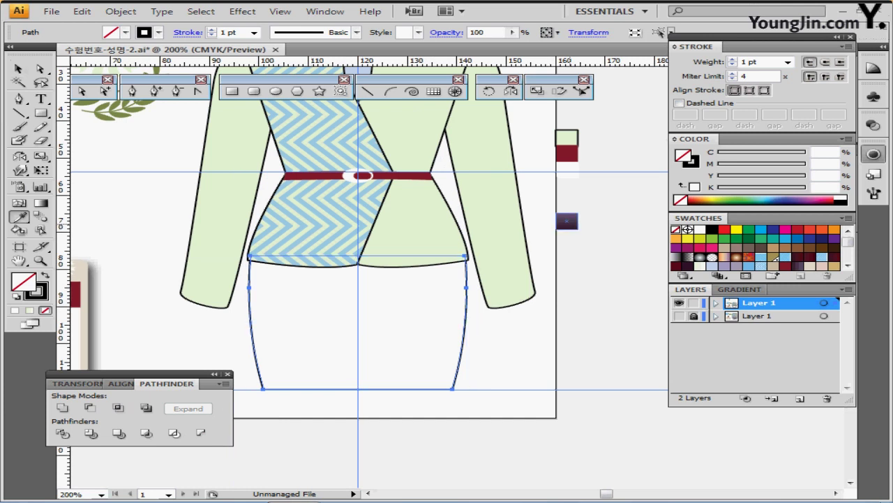
left_click(567, 221)
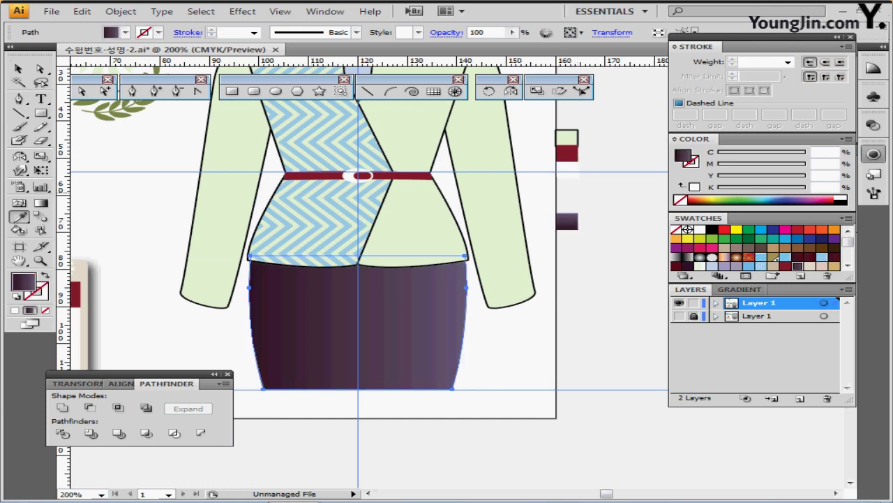
- Check the colour stops of the skirt's linear gradient, set its angle to 90°, and save the file
left_click(739, 289)
left_click(677, 353)
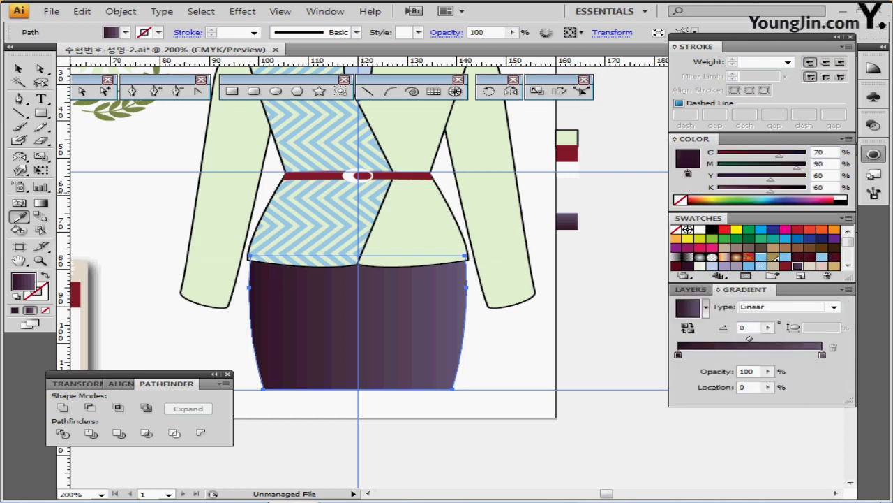
double_click(678, 353)
double_click(822, 353)
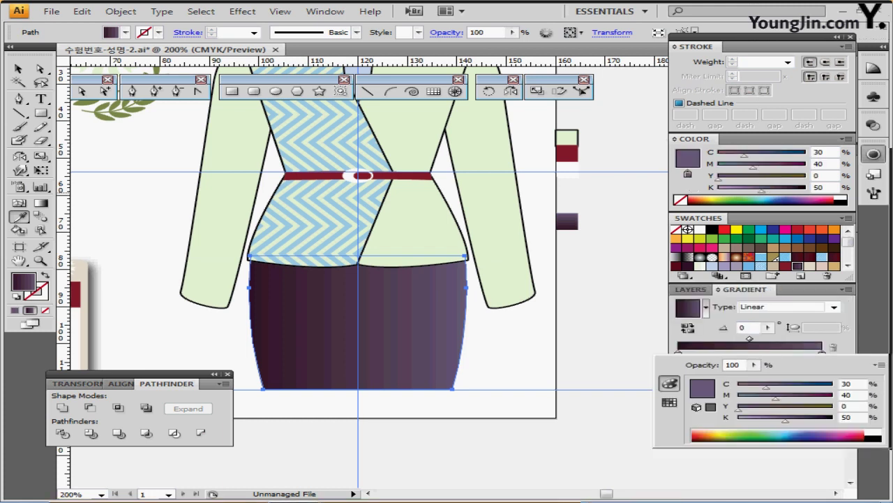
left_click_drag(750, 328, 689, 328)
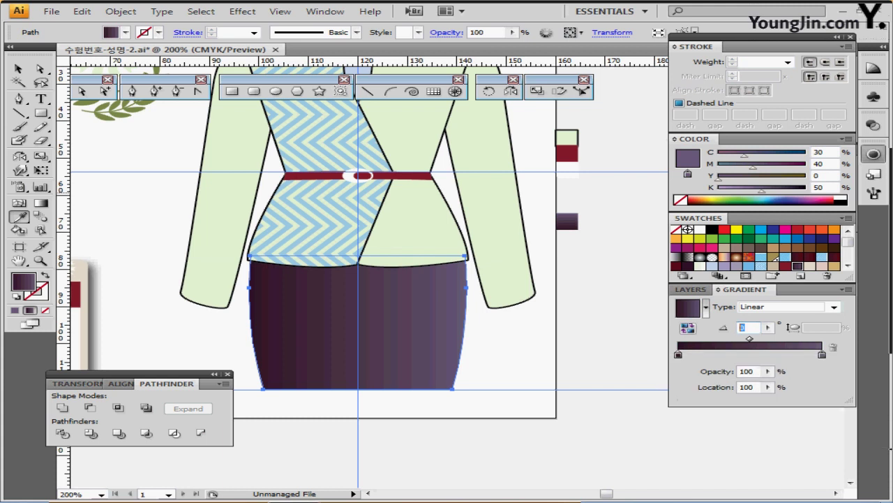
type("90")
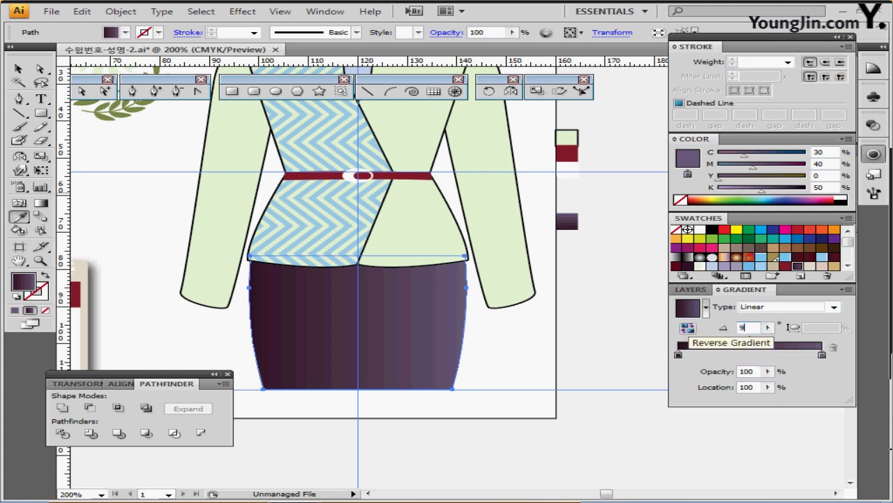
key("Return")
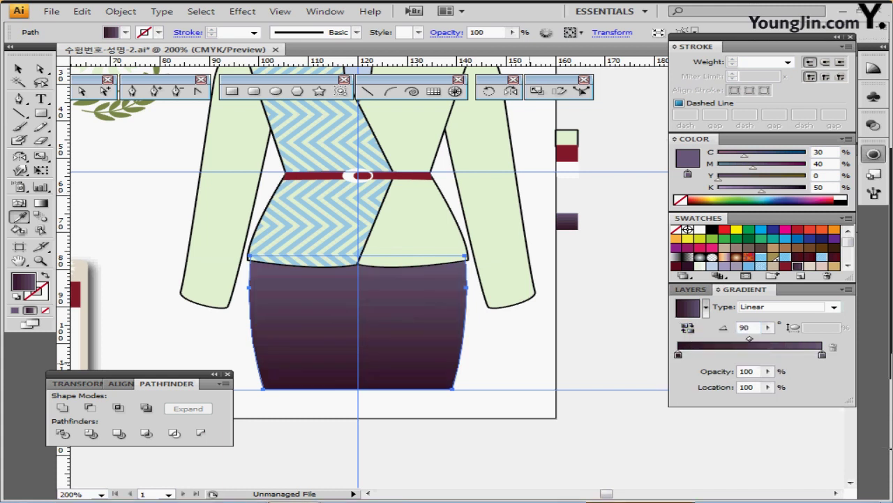
key("ctrl+shift+a")
key("ctrl+s")
- Load the Artistic_ScrollPen brush library and choose the brush made of several thin wavy parallel lines
left_click(465, 363, "ctrl+alt")
left_click_drag(465, 363, 454, 446)
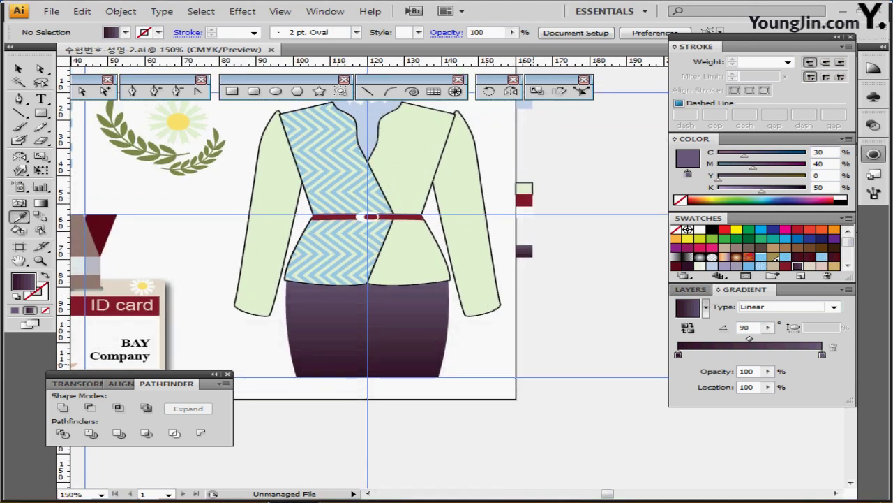
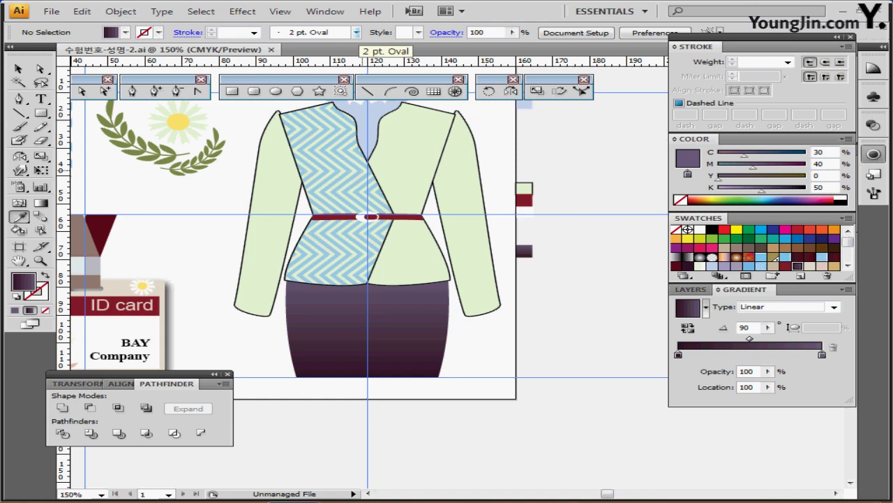
left_click(356, 32)
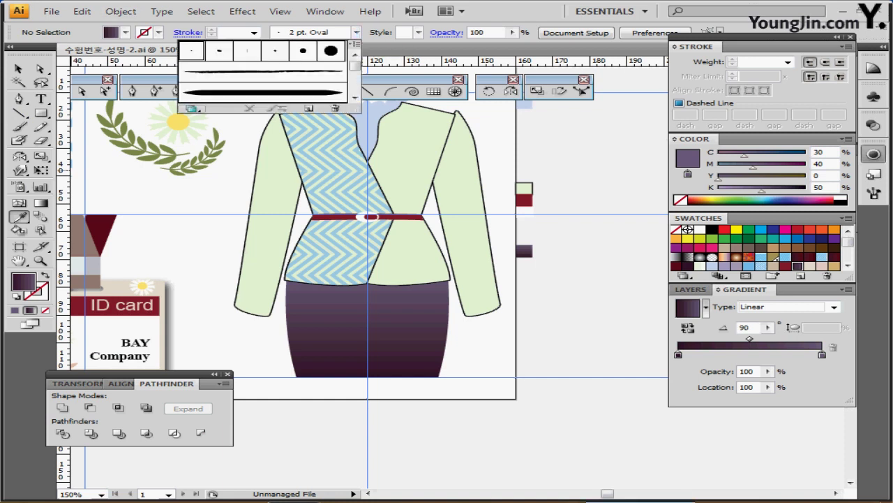
left_click(190, 108)
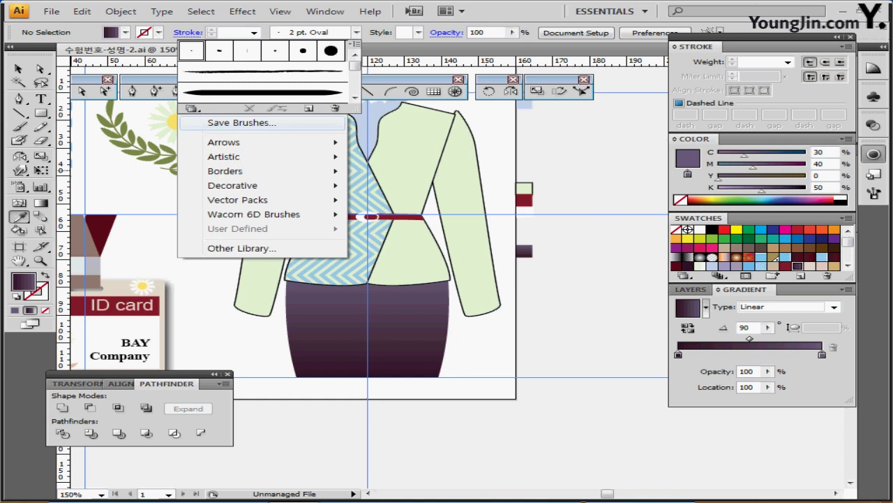
mouse_move(231, 156)
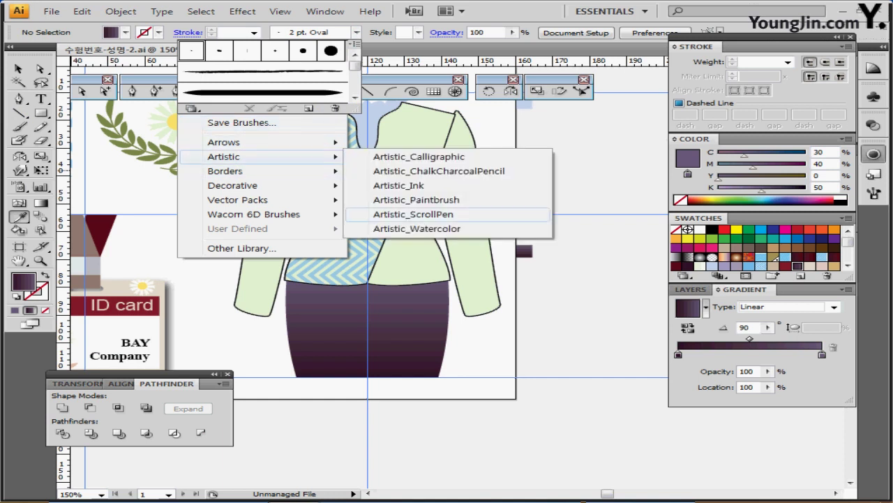
left_click(413, 214)
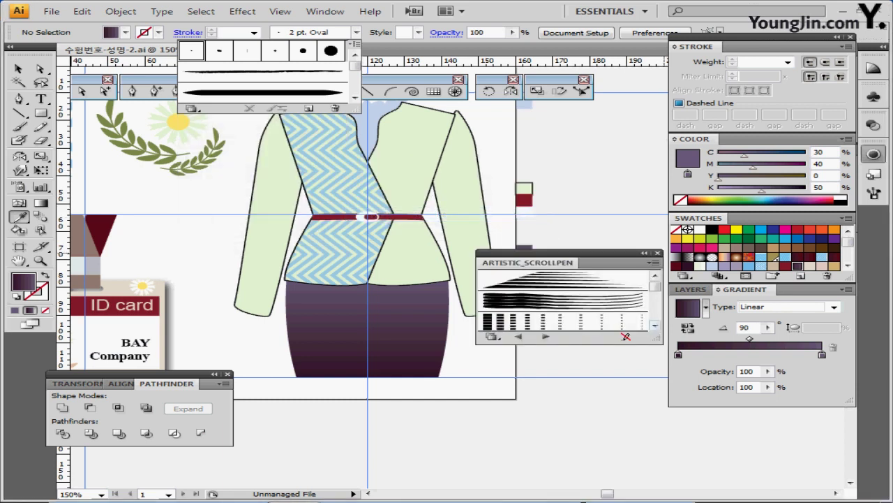
left_click_drag(658, 339, 681, 482)
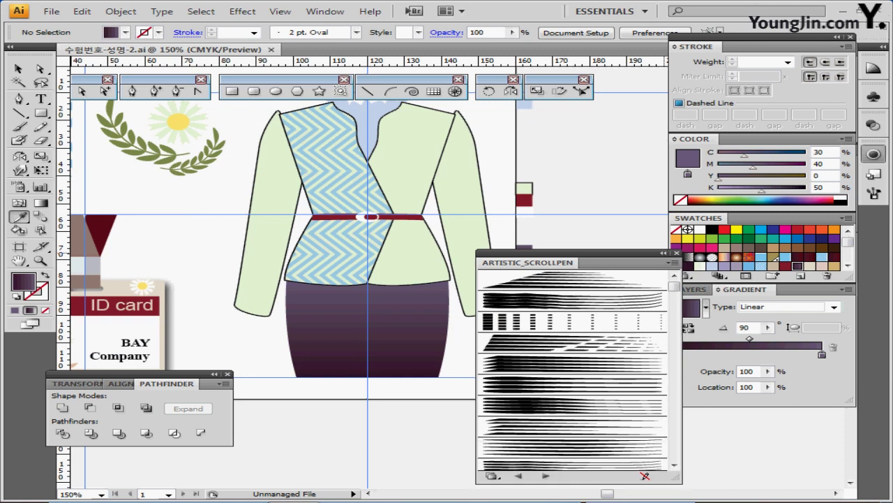
left_click_drag(593, 253, 578, 163)
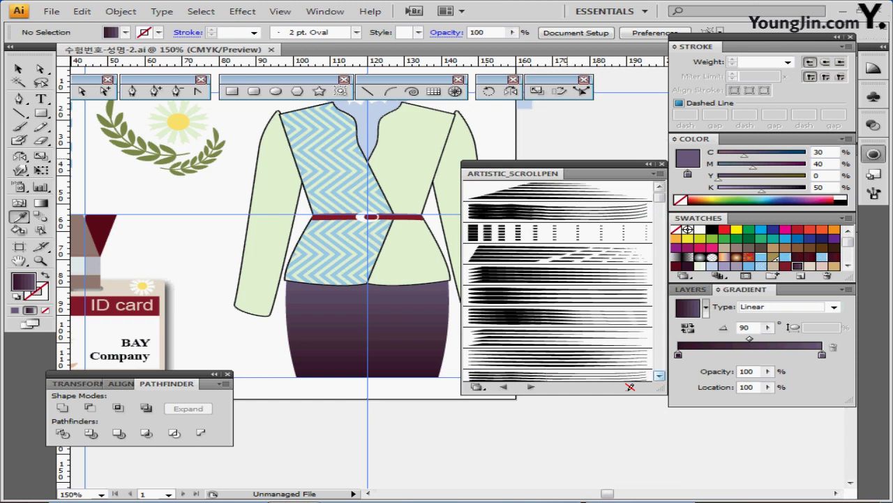
scroll(558, 280, "down", 3)
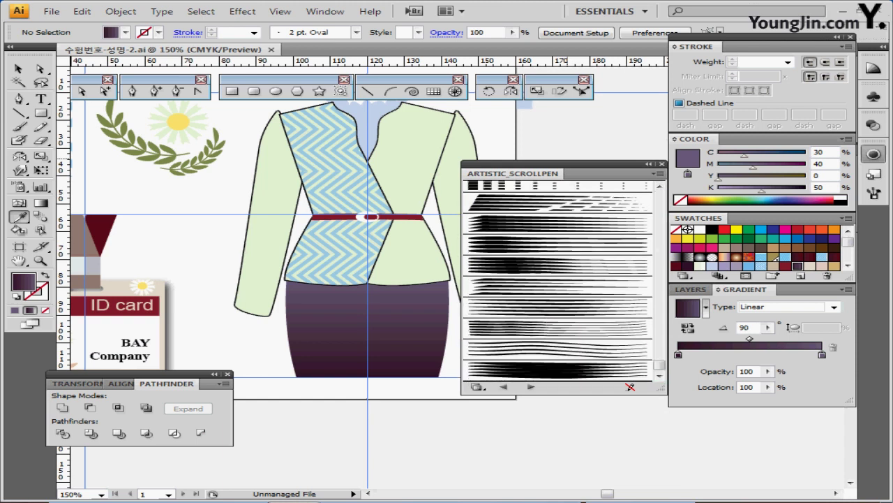
left_click(529, 353)
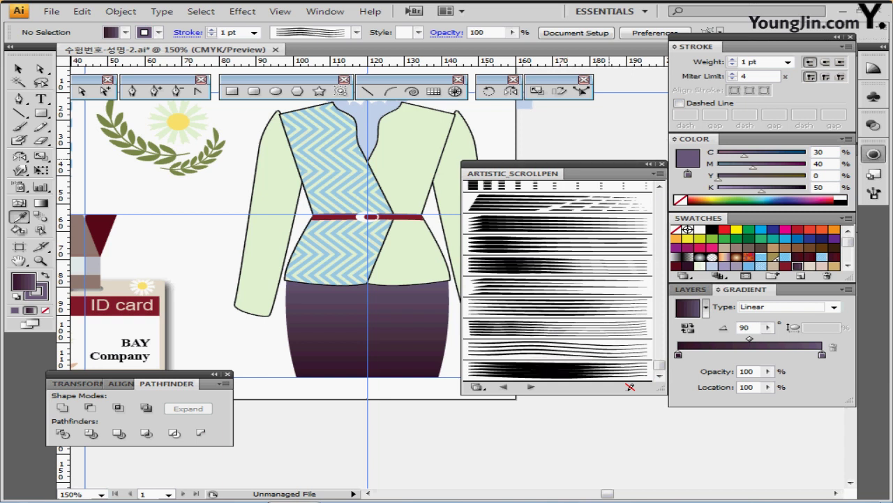
left_click(662, 164)
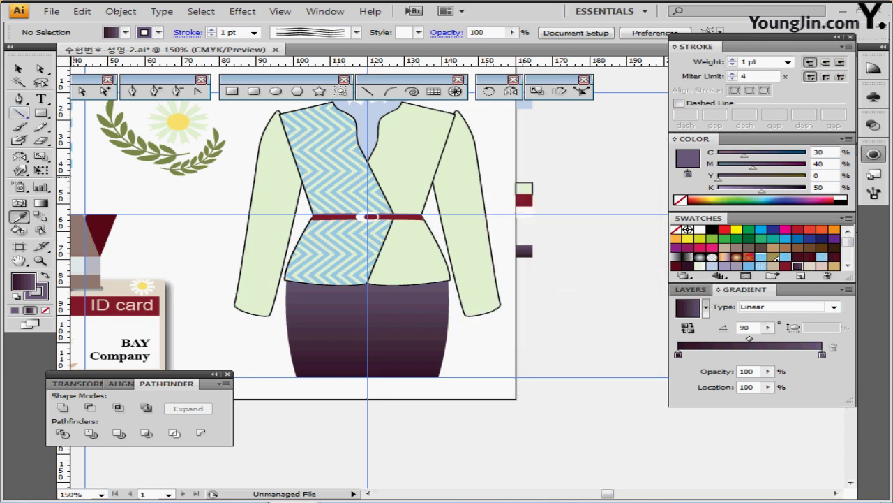
- Draw a horizontal line about 41 mm long across the lower skirt with the wavy brush and set its stroke to white
left_click(19, 114)
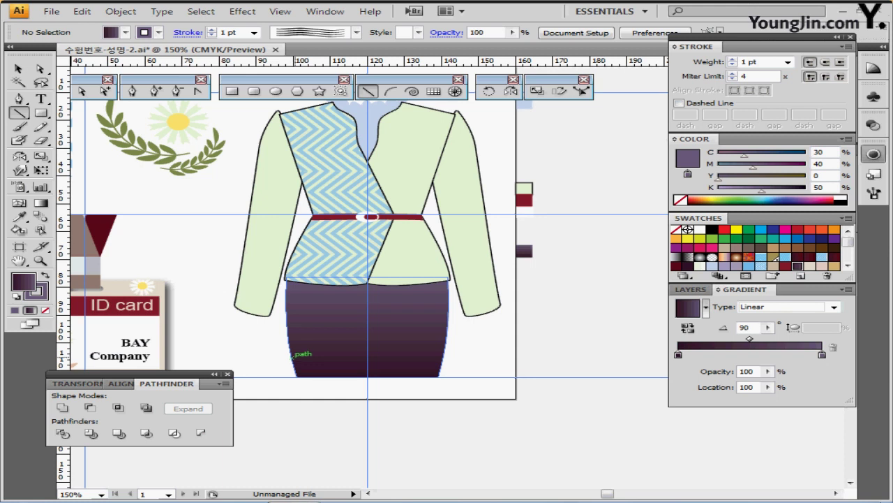
left_click_drag(291, 357, 444, 357)
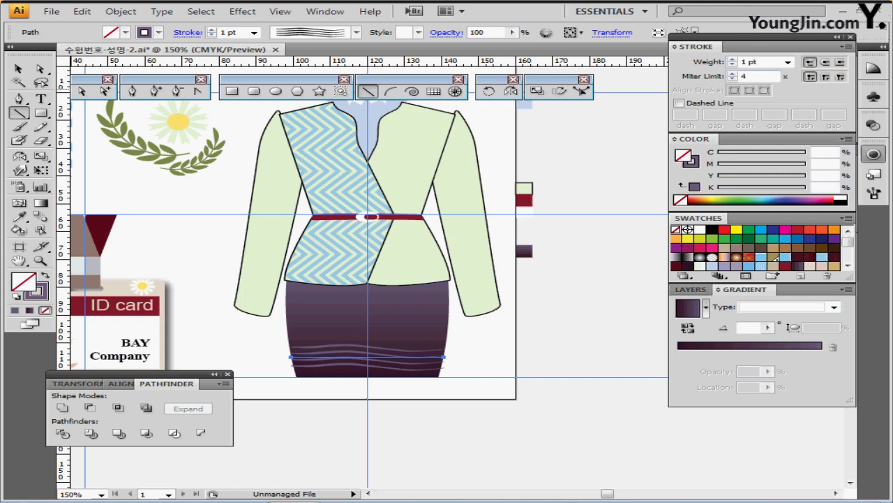
left_click(695, 163)
left_click(700, 229)
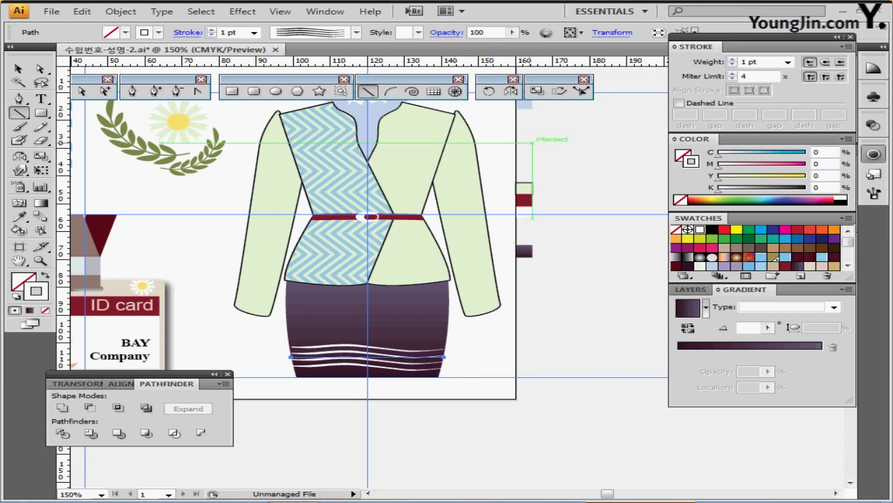
key("ctrl")
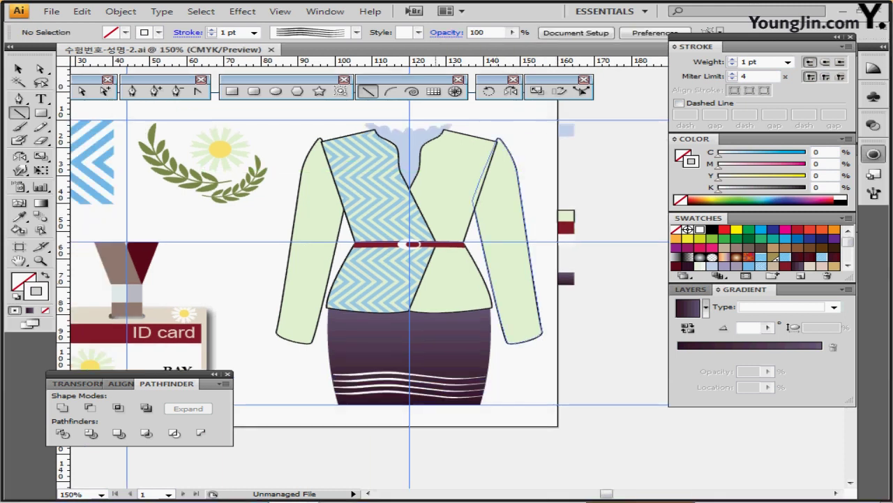
- Copy the laurel's smaller leafy branch and place the copy on the plain green chest of the jacket
left_click_drag(548, 277, 568, 268)
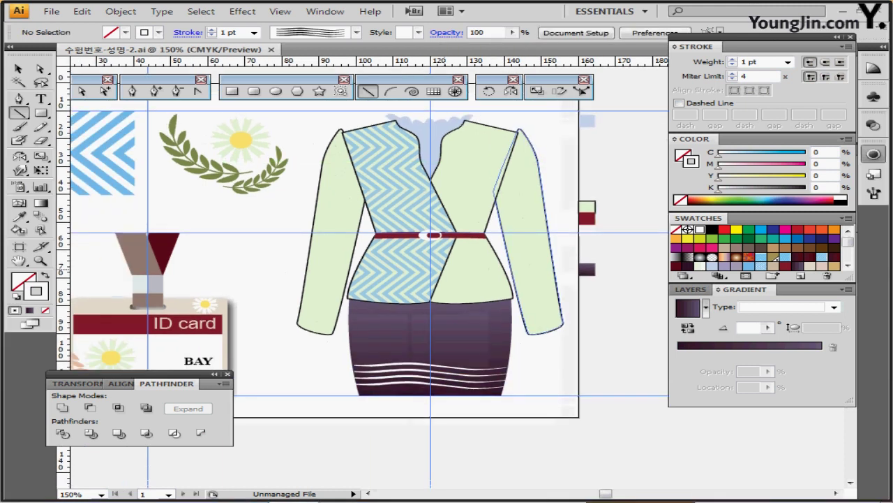
scroll(363, 272, "left", 2)
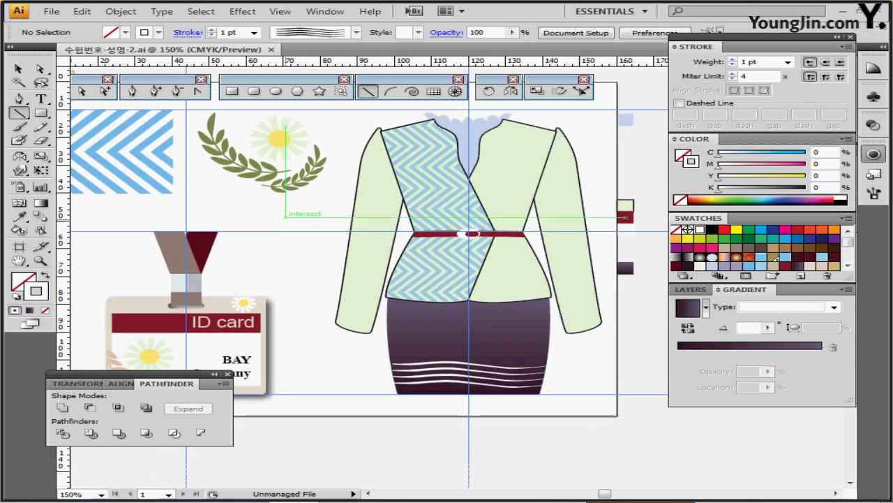
left_click(313, 172, "ctrl")
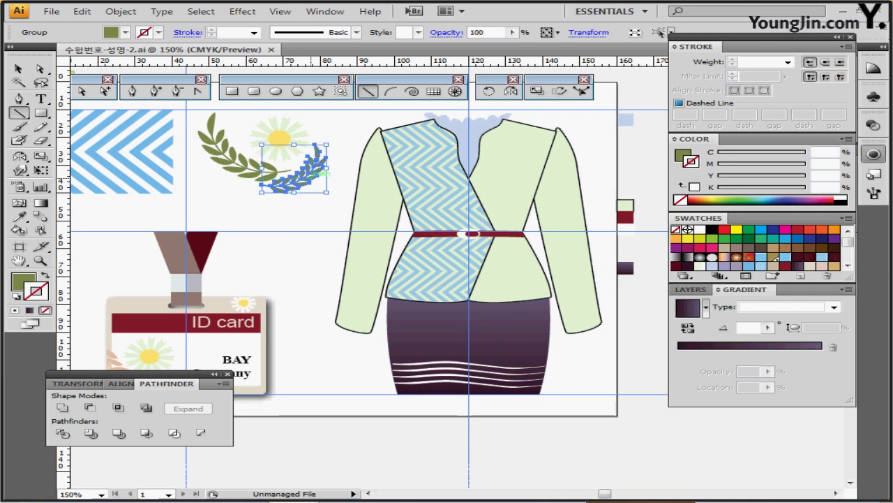
key("ctrl+v")
left_click_drag(466, 286, 525, 155)
left_click_drag(524, 160, 449, 220)
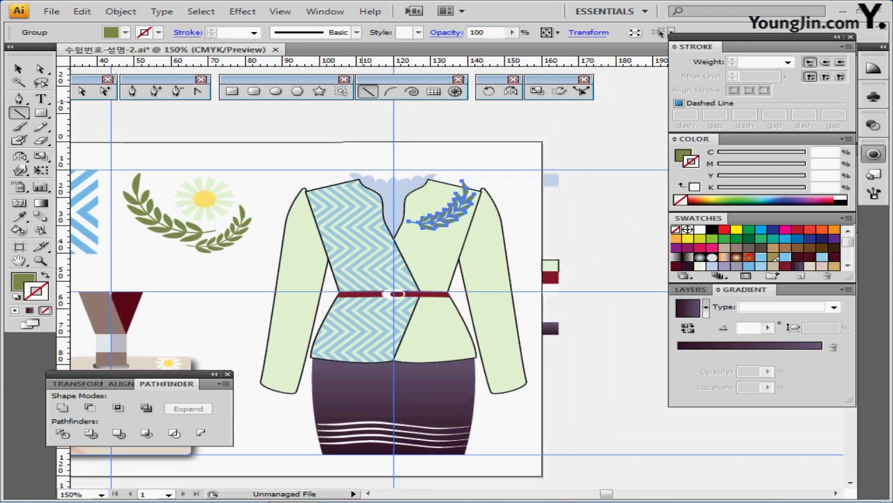
- Scale the copied branch uniformly to 50%
double_click(537, 91)
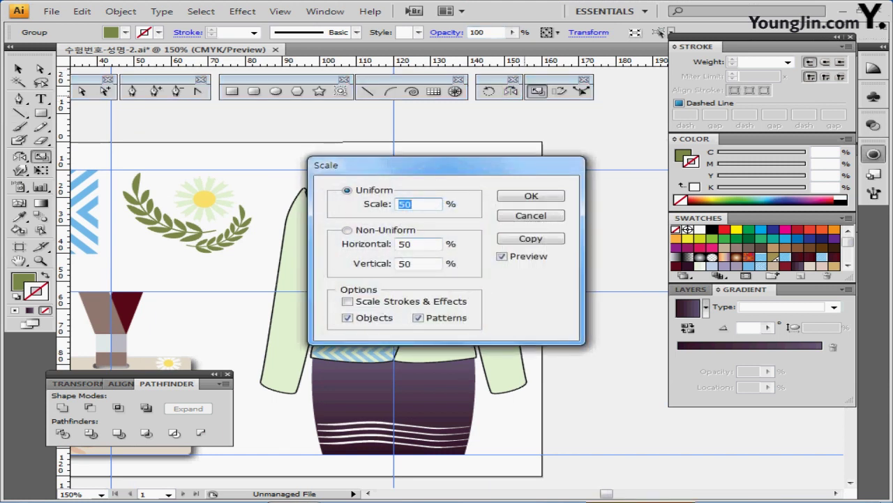
key("Return")
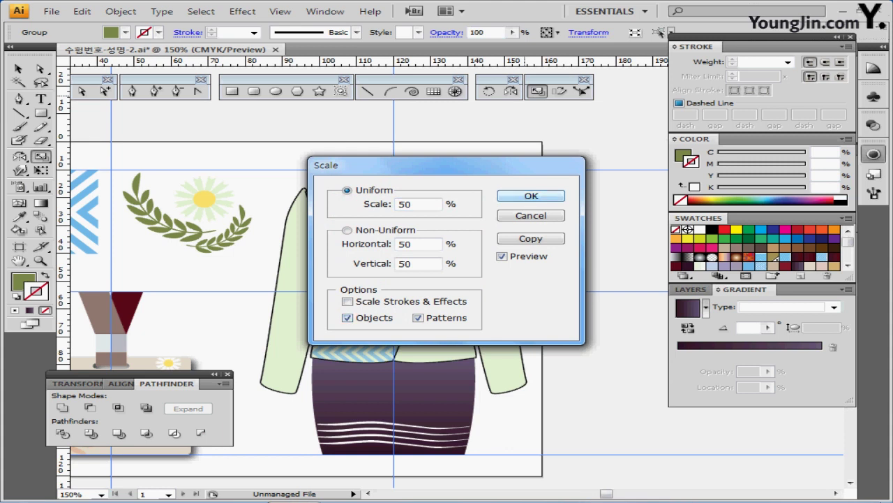
key("Return")
- Move the scaled branch slightly towards the shoulder on the jacket's plain green chest and save the file
left_click(460, 227, "ctrl")
left_click(469, 236, "ctrl")
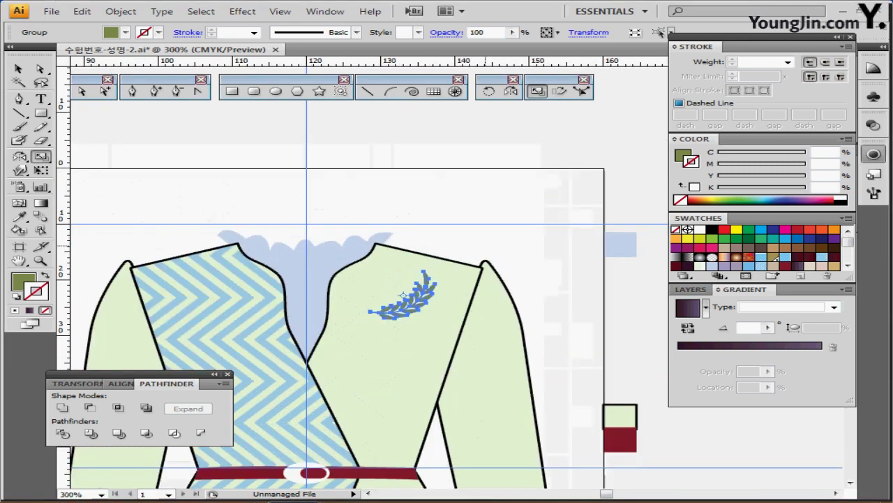
left_click_drag(418, 300, 436, 300)
key("ctrl+shift+a")
key("ctrl+minus")
key("ctrl+minus")
key("ctrl+minus")
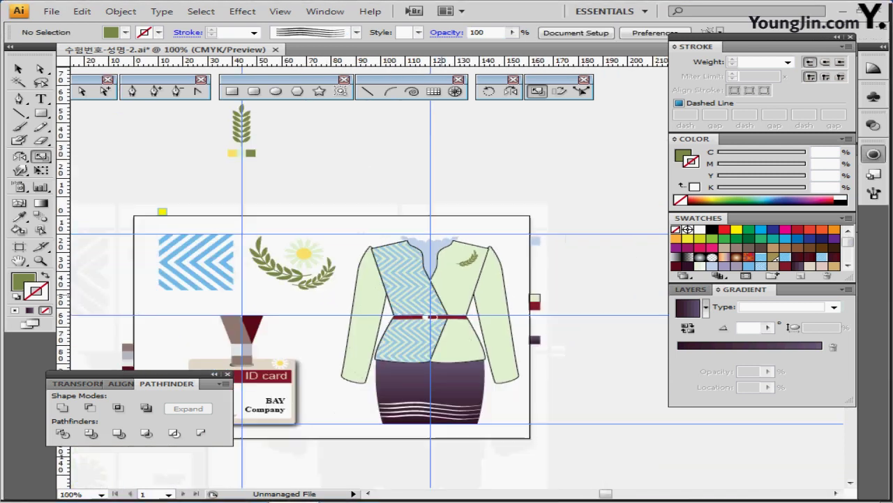
left_click_drag(441, 355, 469, 254)
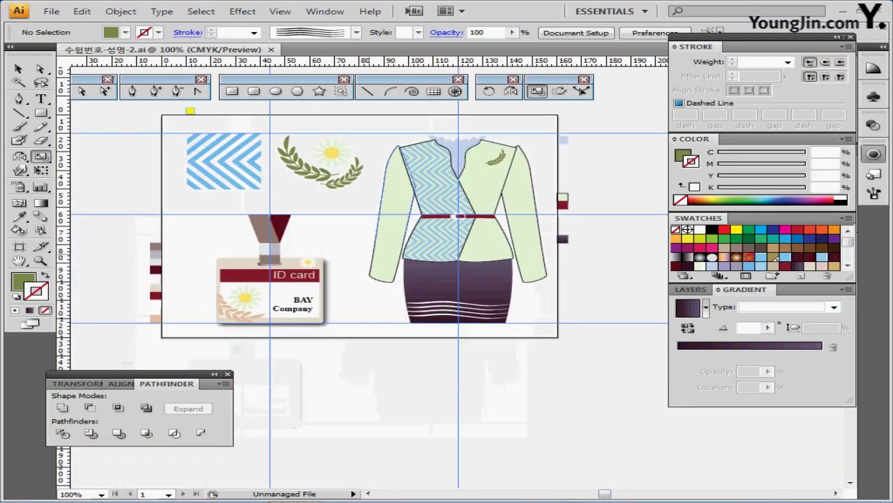
key("ctrl+s")
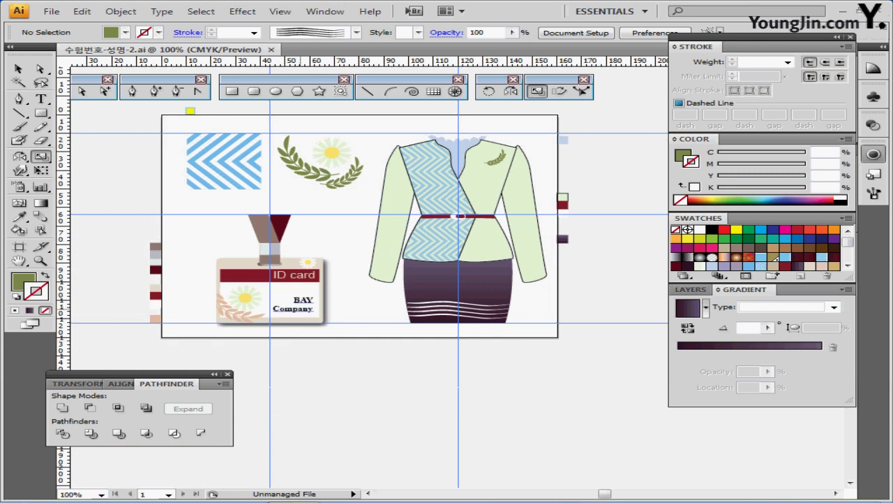
- Copy the ID card's "BAY Company" text and place the copy on the plain green chest of the jacket
left_click(300, 308, "ctrl")
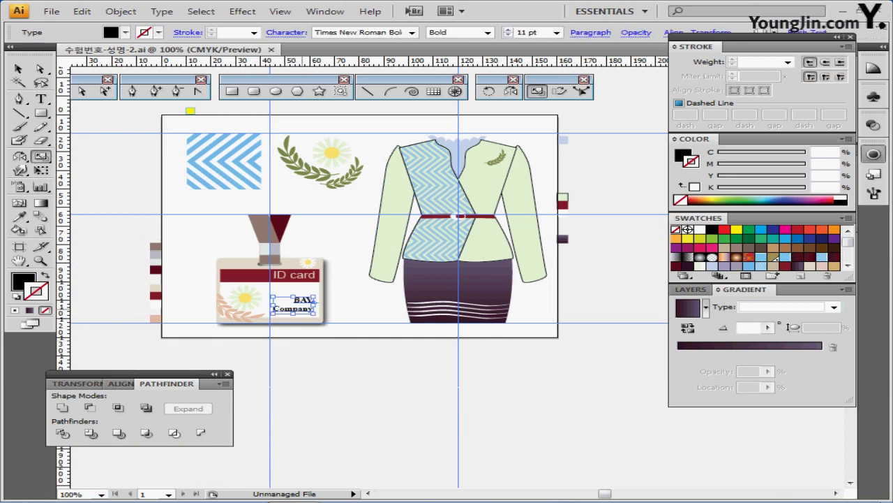
key("ctrl+c")
key("ctrl+v")
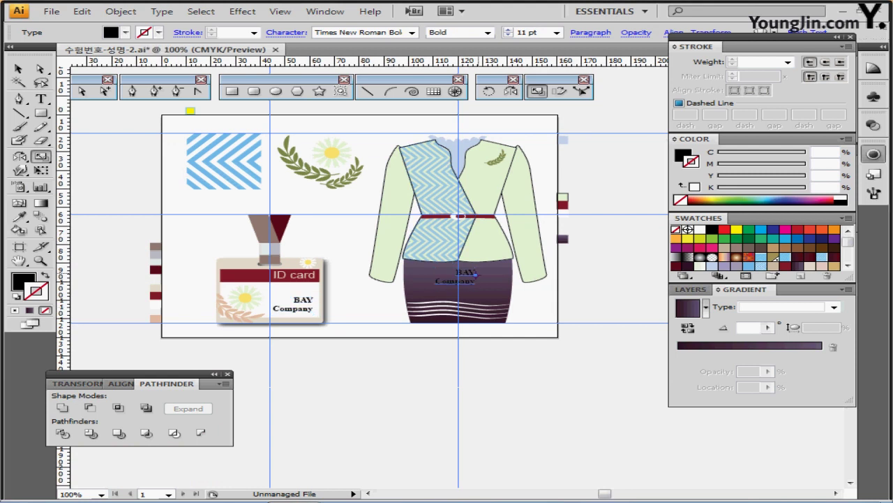
left_click_drag(467, 280, 504, 165)
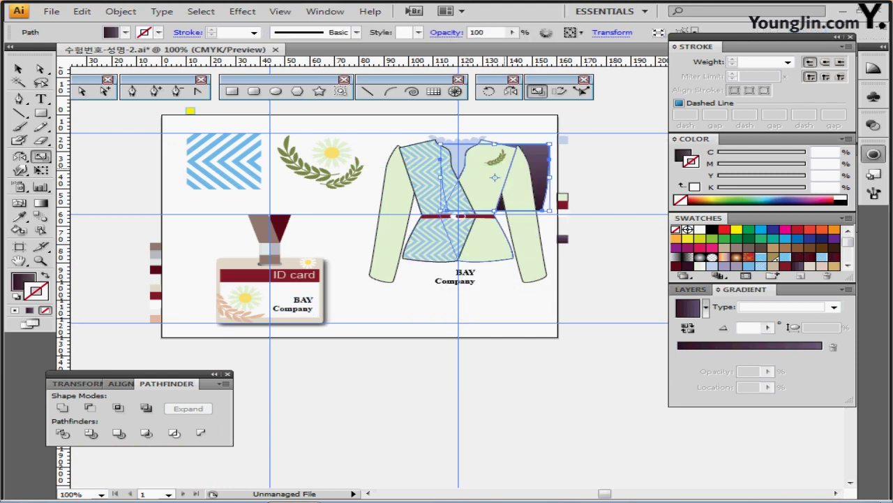
key("ctrl+z")
left_click(471, 283, "ctrl")
left_click_drag(471, 284, 389, 298)
- Position the copied "BAY Company" text just below the chest branch and set its font size to 6 pt
scroll(389, 297, "up", 4)
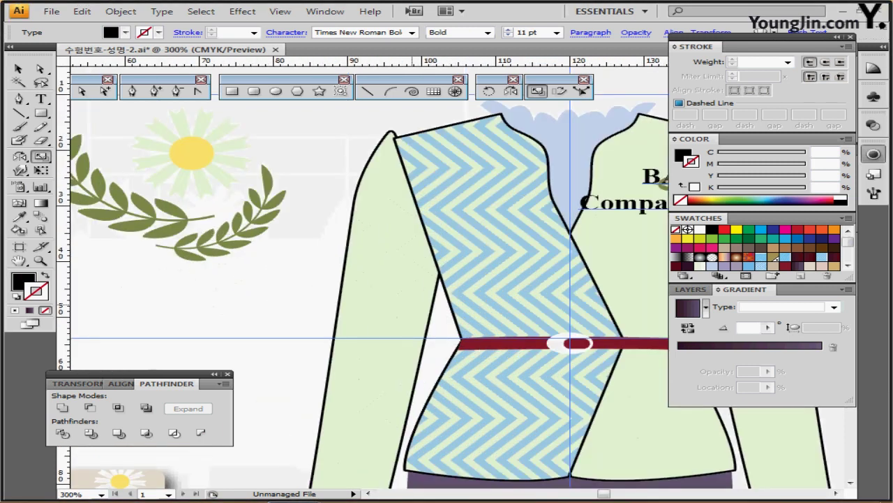
left_click(456, 320, "ctrl")
left_click_drag(579, 276, 238, 324)
left_click(345, 279, "ctrl+alt")
left_click(346, 279, "ctrl+alt")
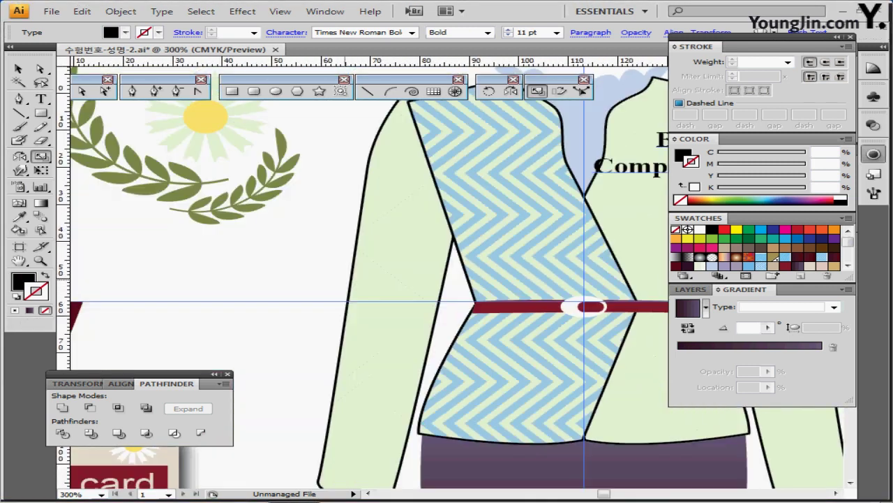
left_click(345, 279, "ctrl+alt")
left_click_drag(593, 244, 244, 256)
left_click_drag(328, 216, 344, 231)
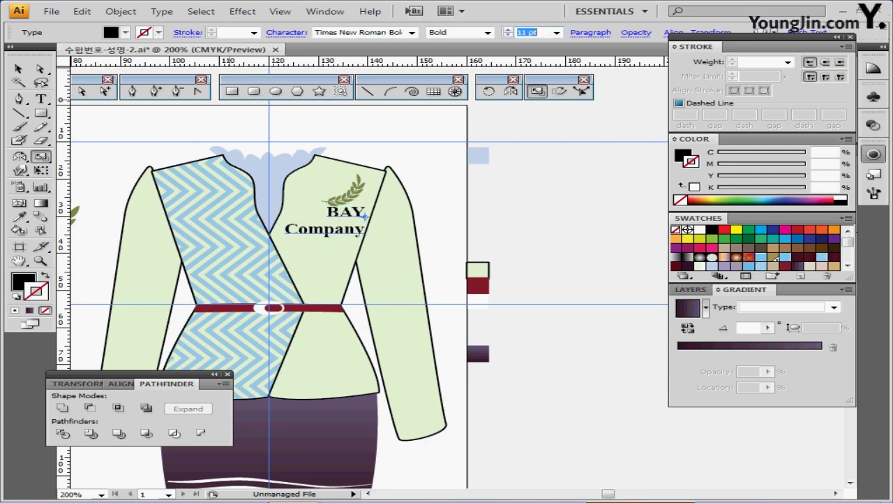
type("6")
key("Return")
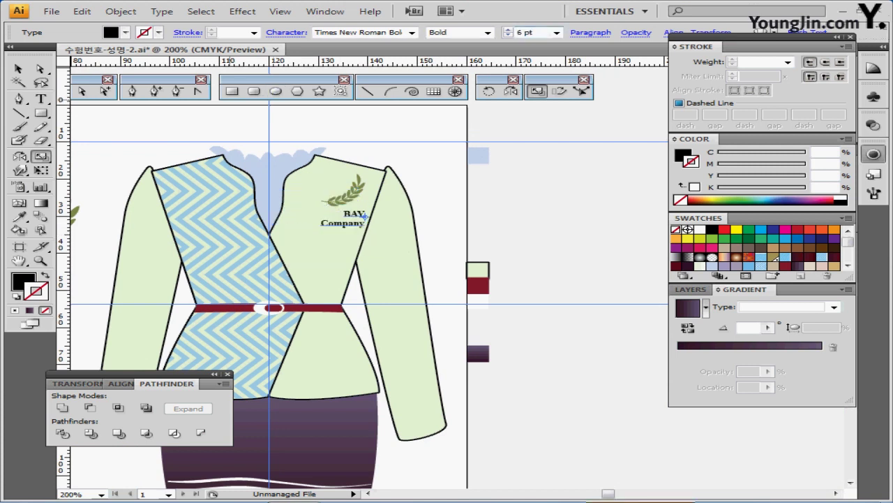
- Move the leafy branch and "BAY Company" text together slightly upward on the jacket's chest and deselect them
key("ctrl+equal")
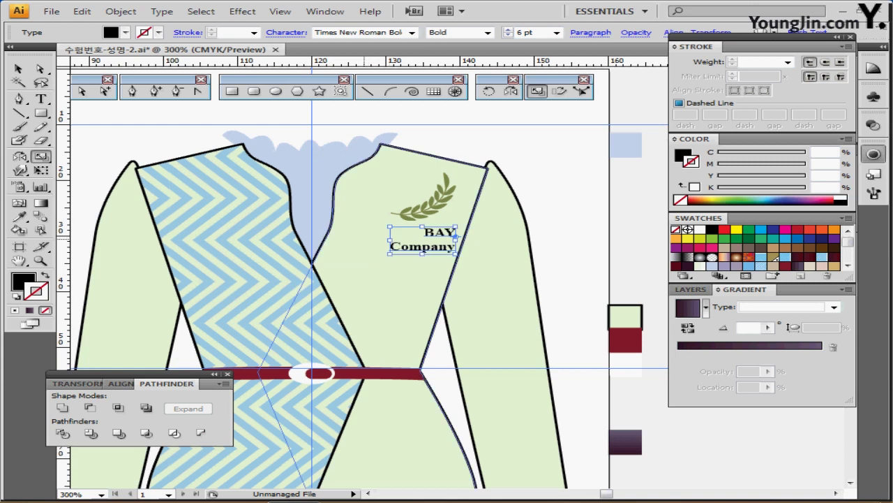
left_click(443, 187, "ctrl+shift")
mouse_move(439, 233)
left_mouse_down()
mouse_move(428, 226)
mouse_move(434, 211)
mouse_move(425, 213)
mouse_move(444, 217)
left_mouse_up()
key("ctrl+shift+a")
key("ctrl+shift+a")
key("ctrl+minus")
key("ctrl+minus")
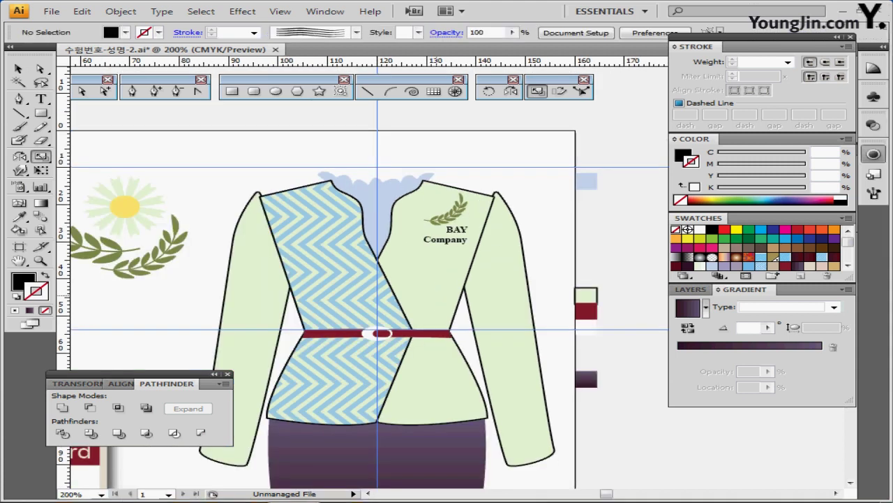
left_click_drag(440, 287, 555, 240)
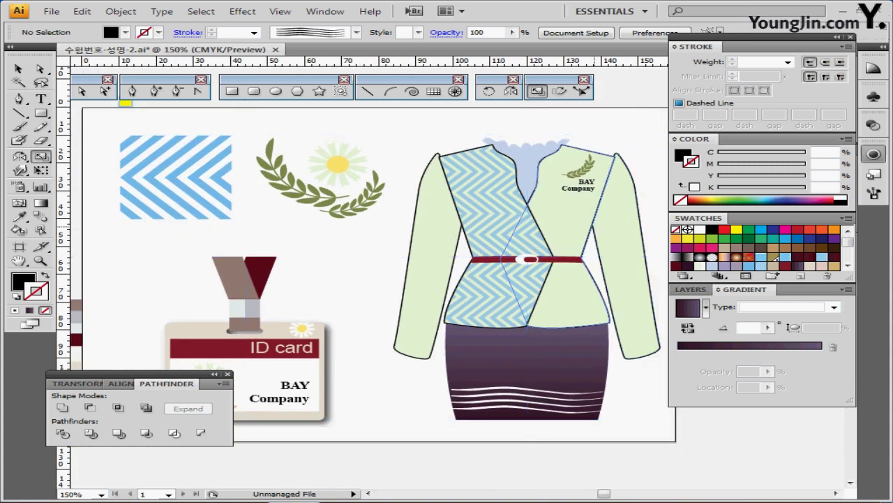
key("ctrl+minus")
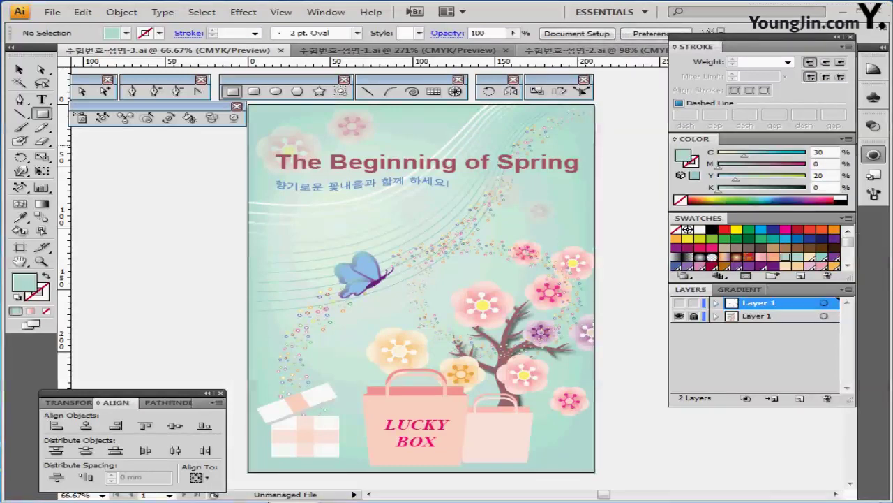
- Hide the locked layer holding the poster reference and show the unlocked working layer
left_click(679, 316)
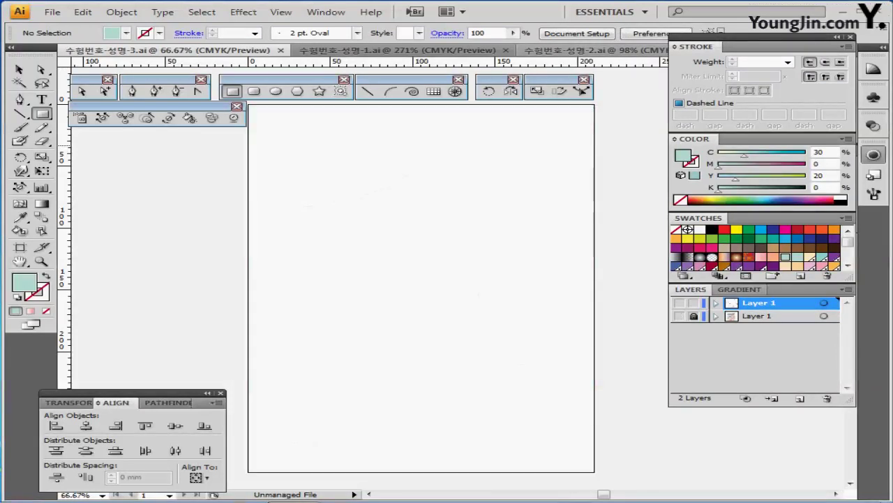
left_click(679, 303)
left_click_drag(388, 164, 393, 169)
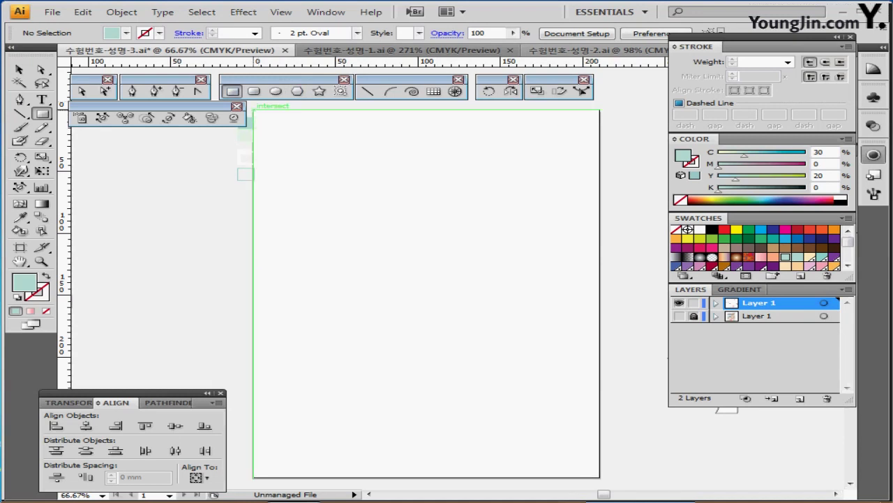
- Draw a 210 × 297 mm rectangle covering the artboard, show the guides and hide the bounding box
left_click(253, 110)
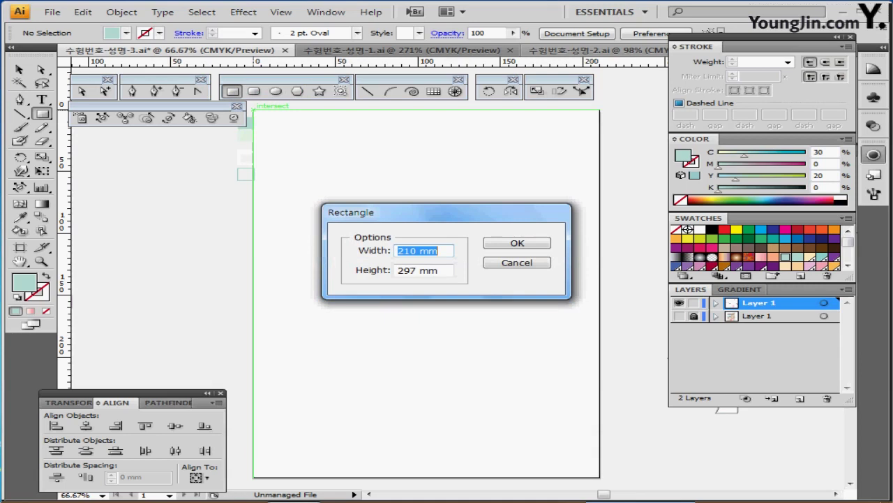
key("Return")
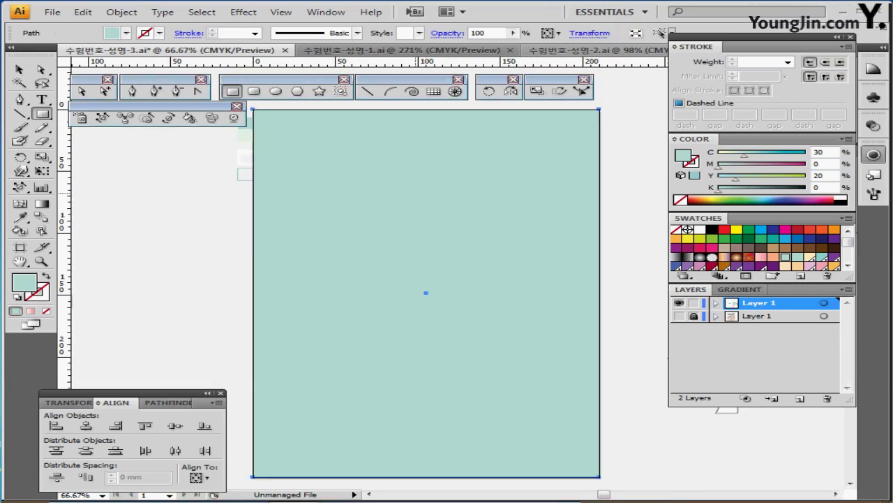
key("ctrl+semicolon")
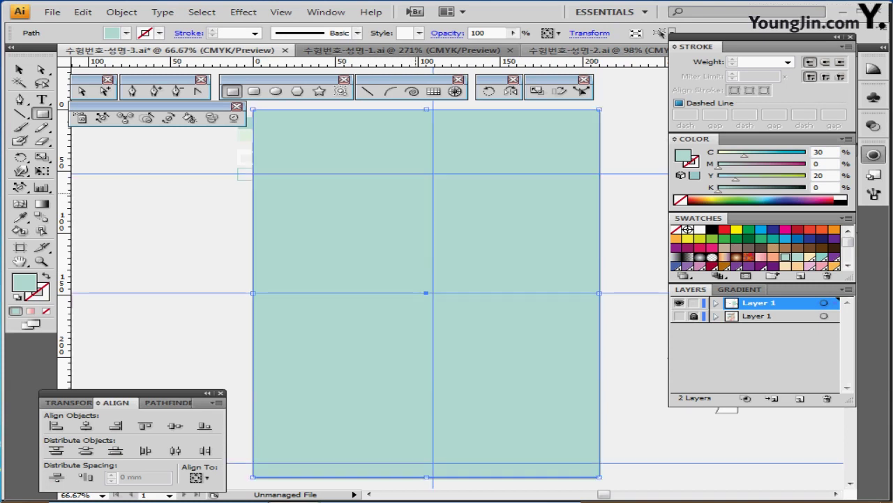
key("ctrl+shift+b")
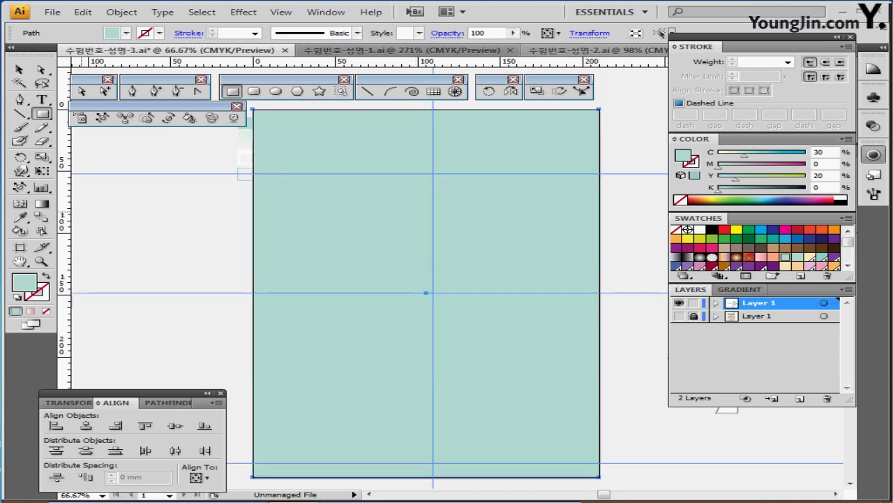
- Add a gradient mesh point to the rectangle on the vertical guide above center and sample the pale green C10 Y10 sample square for it
key("u")
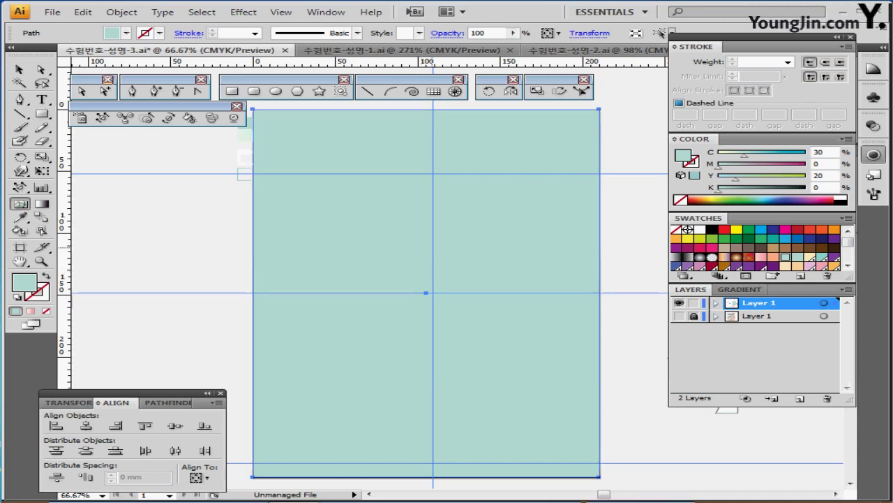
left_click(433, 245)
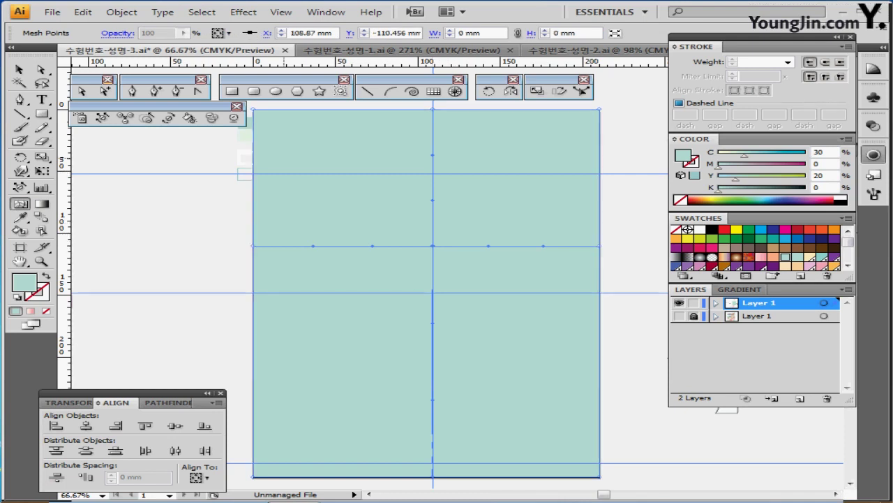
key("i")
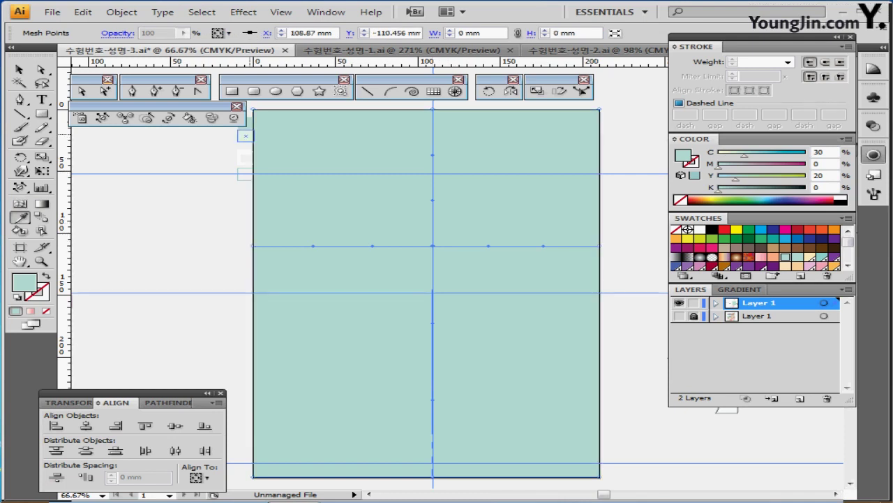
left_click(246, 135)
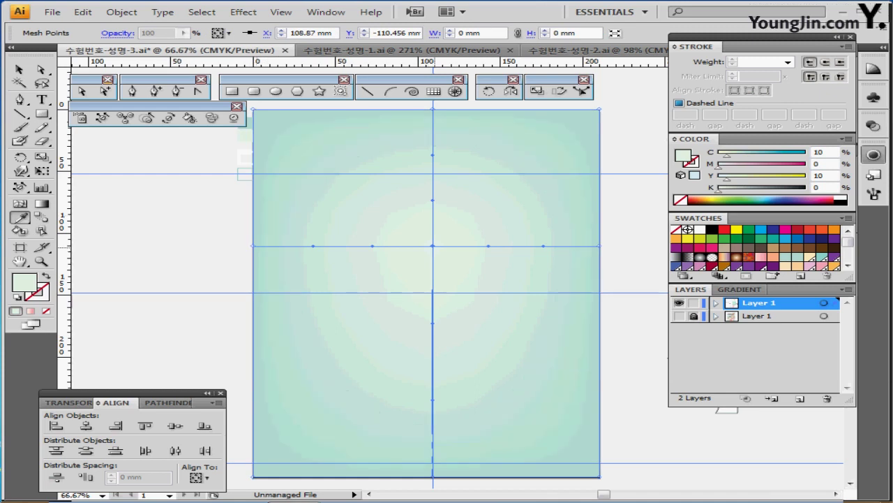
- Move the mesh point to about X 51 mm, Y -100 mm and bend the vertical mesh line's end handles towards it
key("u")
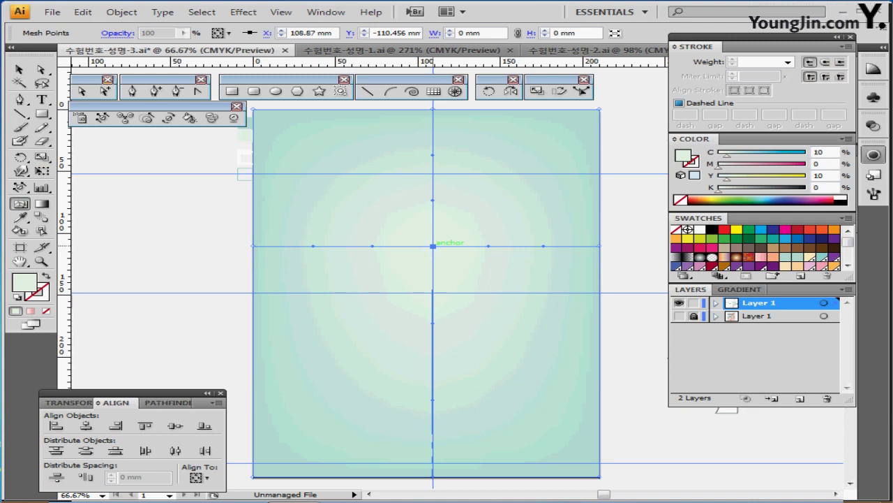
left_click_drag(432, 246, 337, 232)
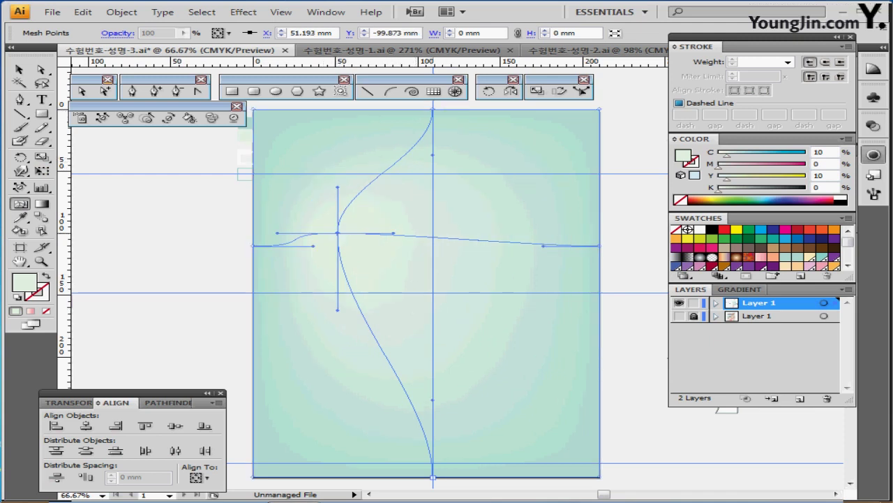
left_click(433, 473)
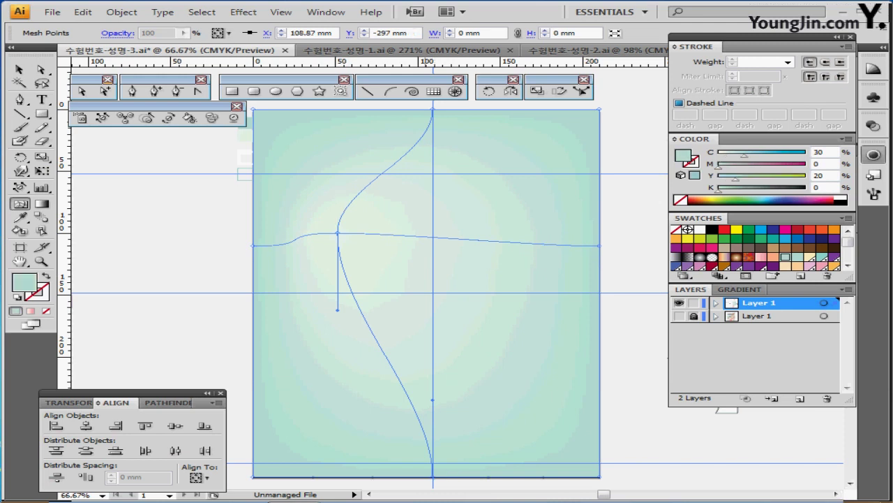
left_click_drag(433, 399, 331, 351)
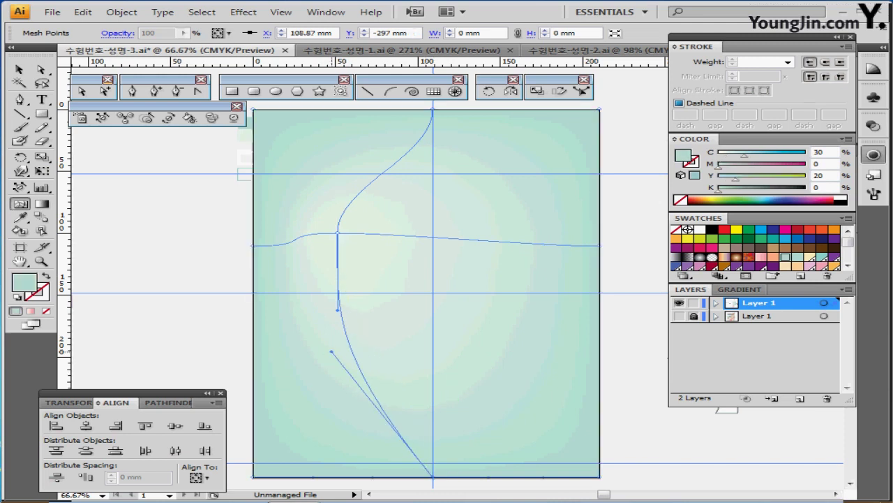
left_click(433, 109)
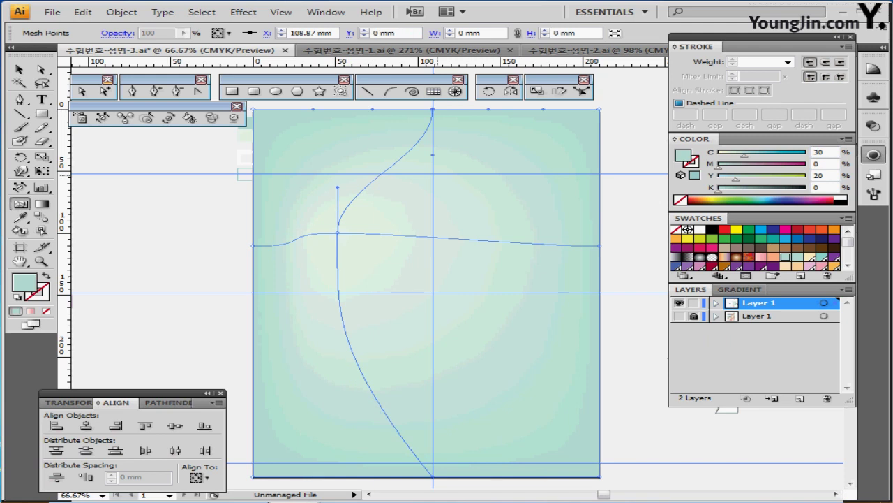
left_click_drag(433, 154, 369, 162)
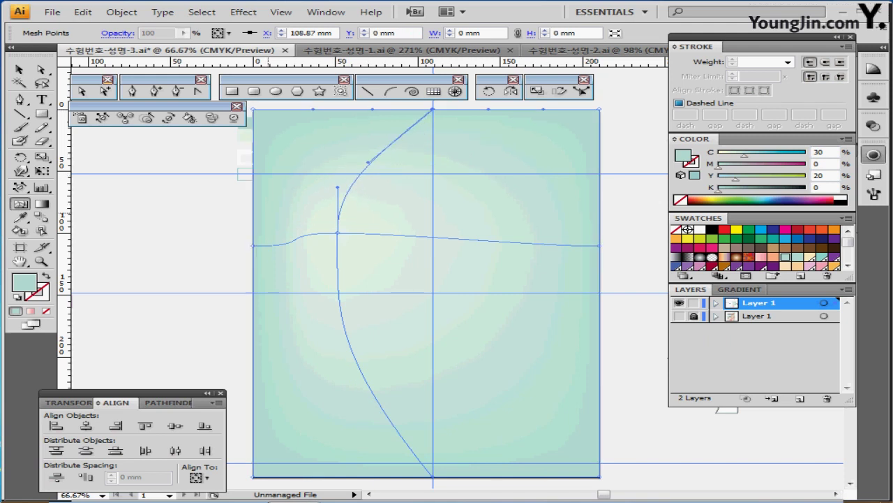
- Shorten the handle of the mesh point on the rectangle's left edge, deselect the mesh and save the file
left_click(253, 246)
left_click_drag(281, 247, 277, 247)
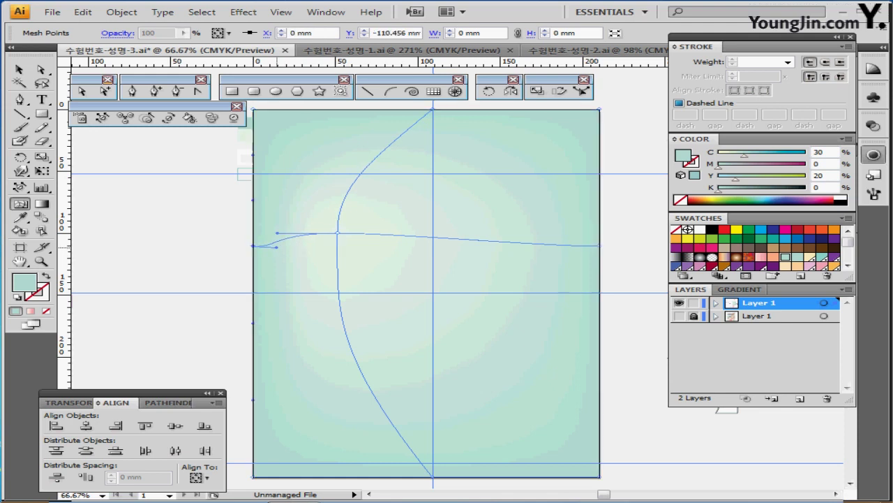
key("ctrl")
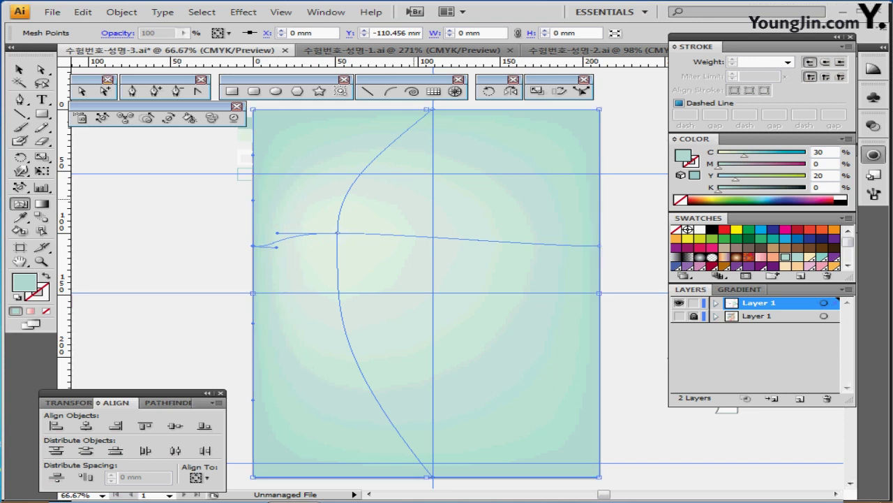
left_click(199, 227, "ctrl")
key("ctrl+s")
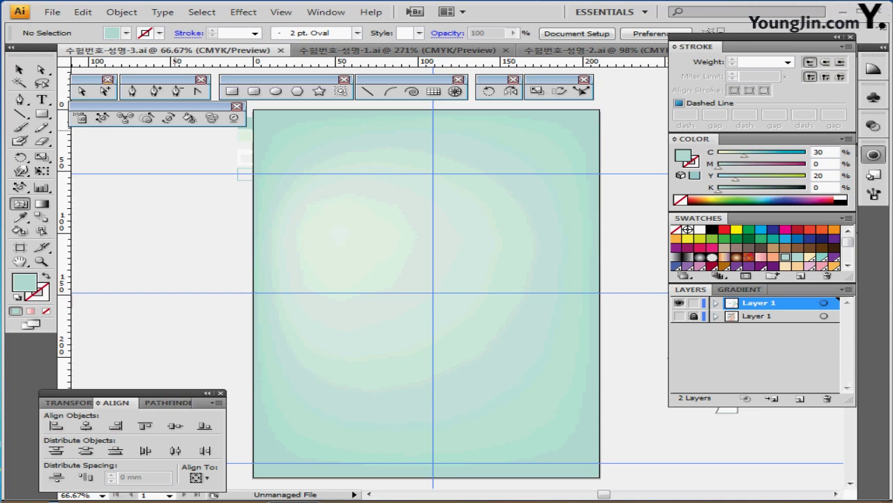
- Paste the two copied wavy curves in front of the mesh background, running across the upper half of the artboard
left_click(132, 91)
left_click_drag(306, 194, 319, 209)
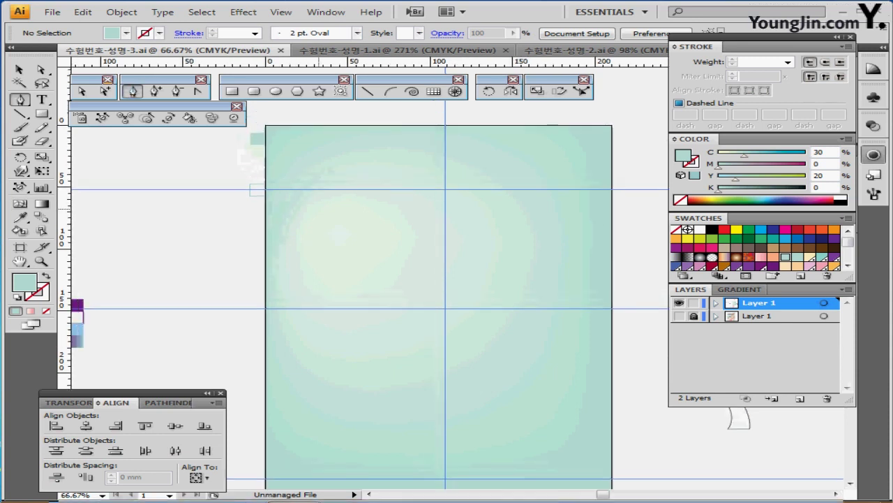
left_click_drag(739, 419, 730, 415)
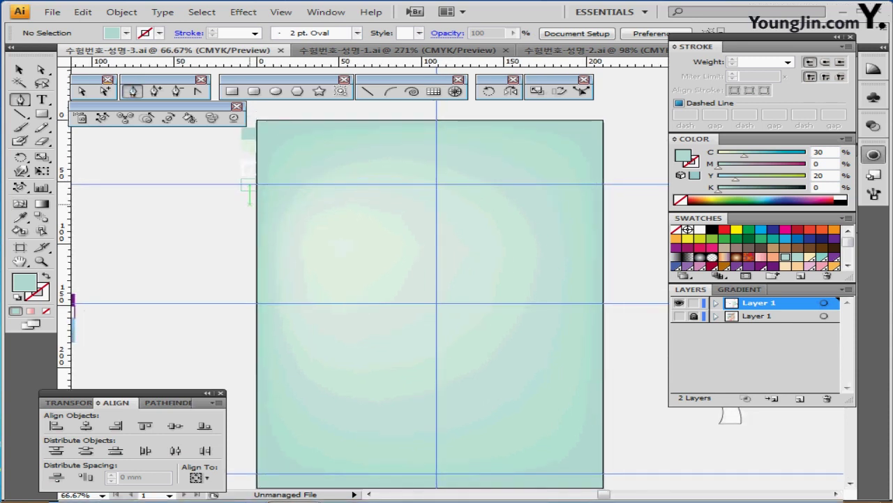
key("ctrl+f")
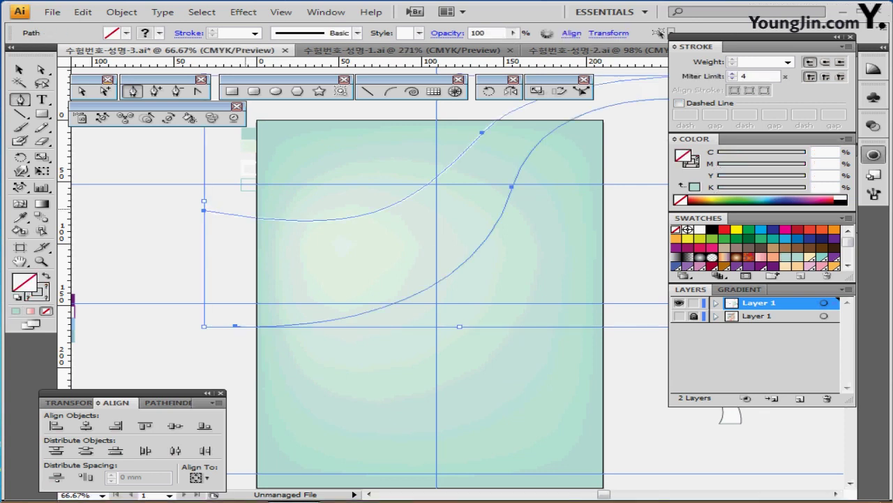
- Select the upper wavy curve and examine its stroke weight and stroke color
left_click_drag(247, 205, 212, 214)
left_click_drag(462, 105, 502, 120)
double_click(749, 62)
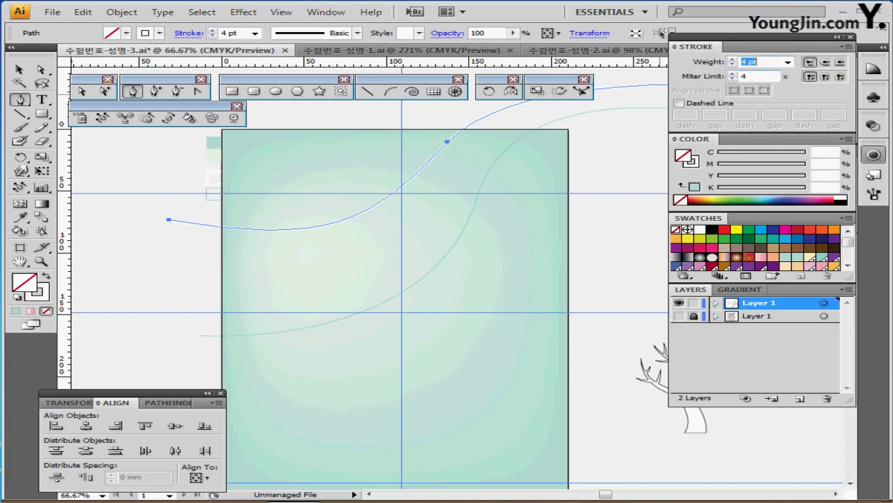
left_click(691, 161)
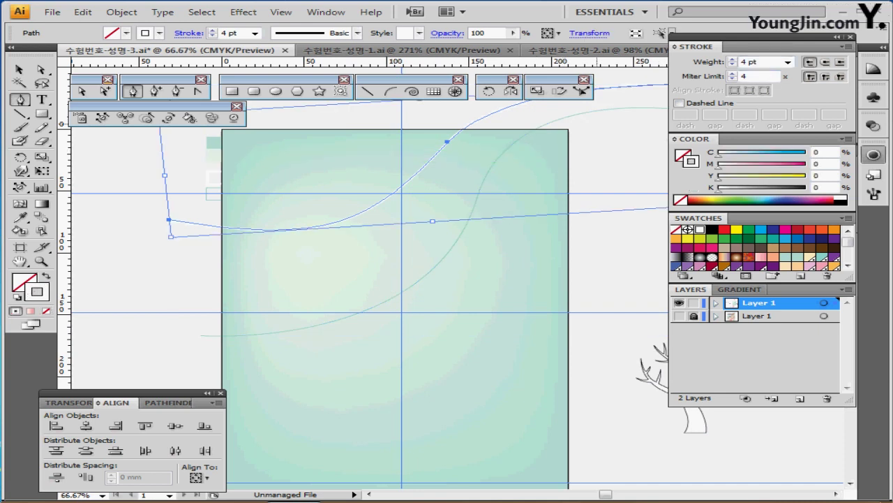
- Select the upper and lower wavy curves together and blend them into a band of intermediate lines
left_click_drag(598, 97, 620, 125)
key("x")
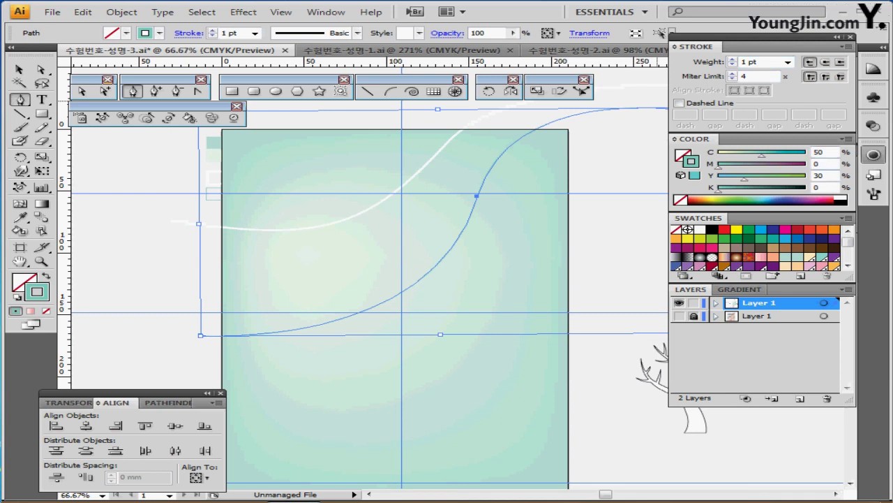
left_click_drag(609, 145, 645, 75)
left_click(121, 11)
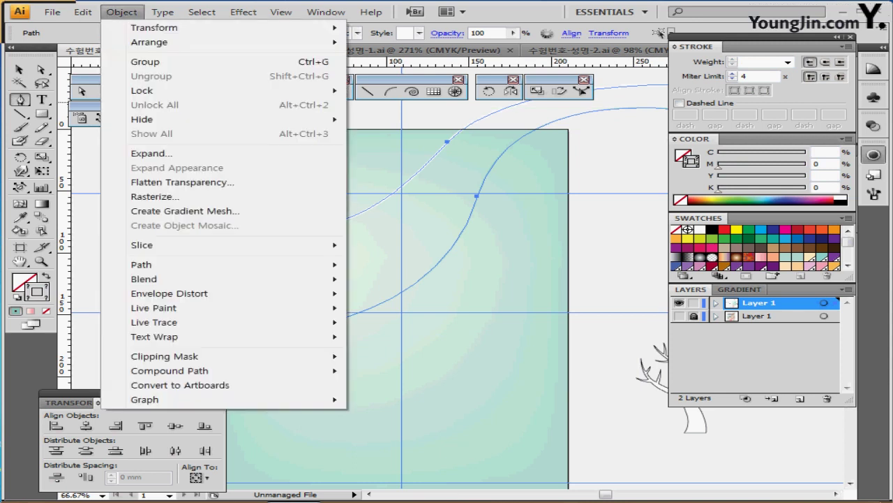
mouse_move(143, 279)
left_click(401, 278)
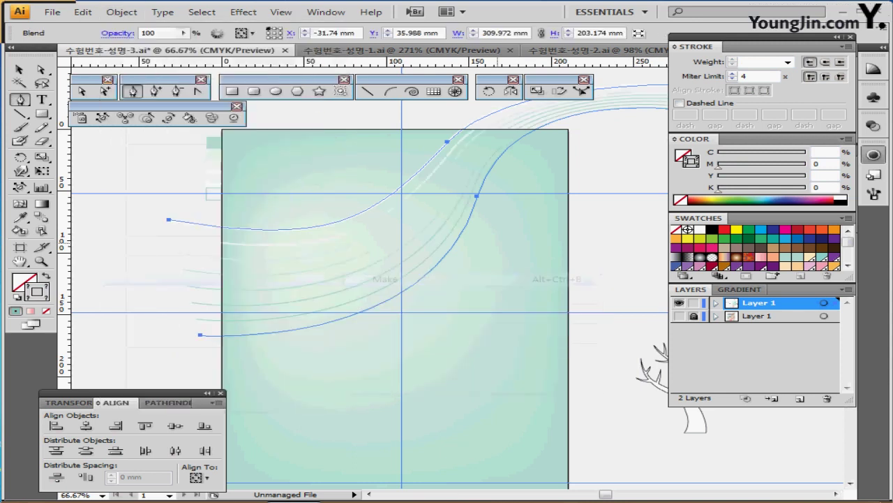
- Set the wavy curve blend's spacing to 10 specified steps, deselect it and save the file
double_click(42, 217)
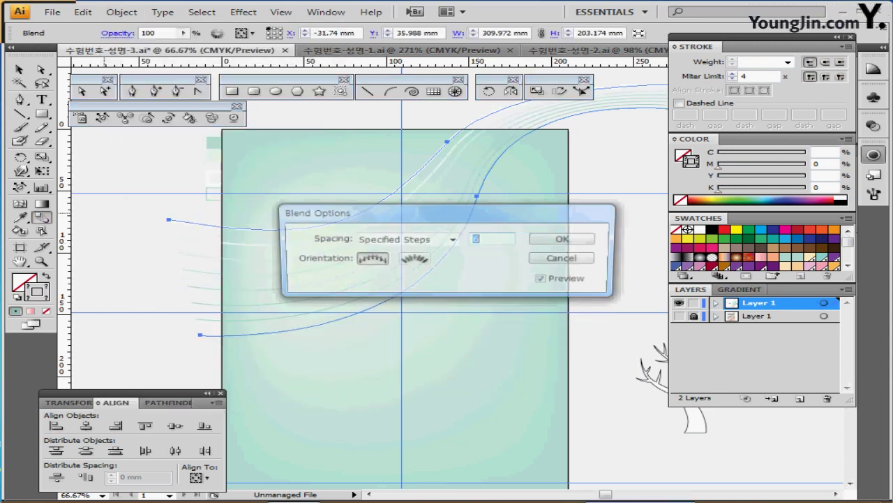
left_click_drag(307, 171, 304, 158)
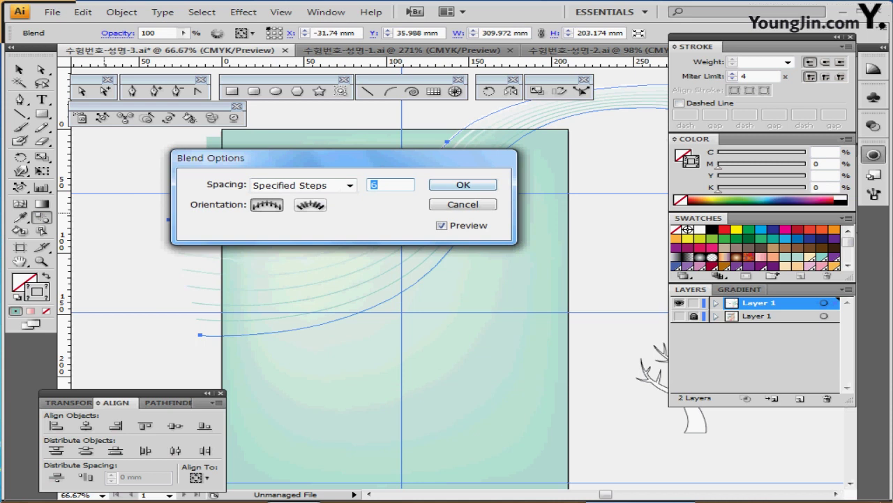
type("10")
key("Return")
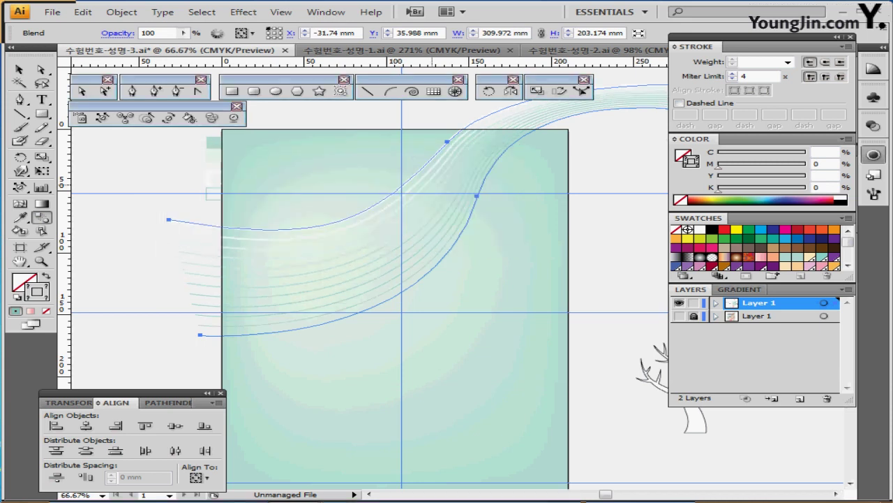
key("ctrl")
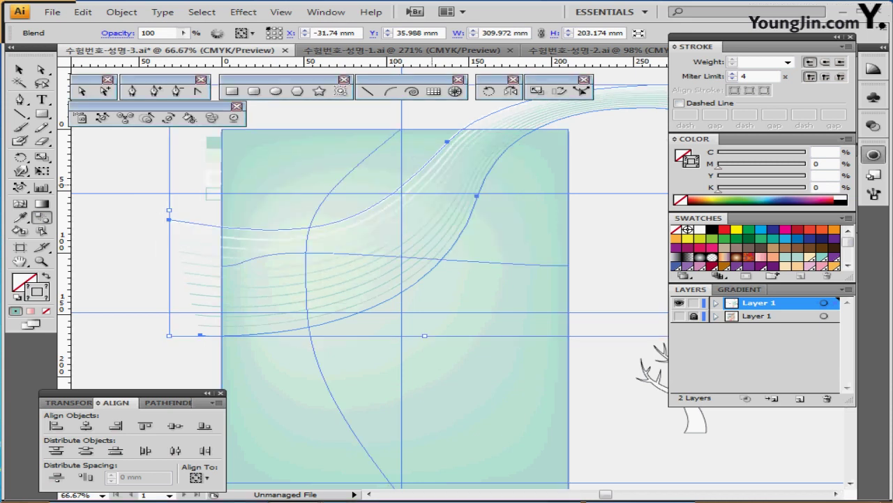
left_click(123, 285, "ctrl")
key("ctrl+s")
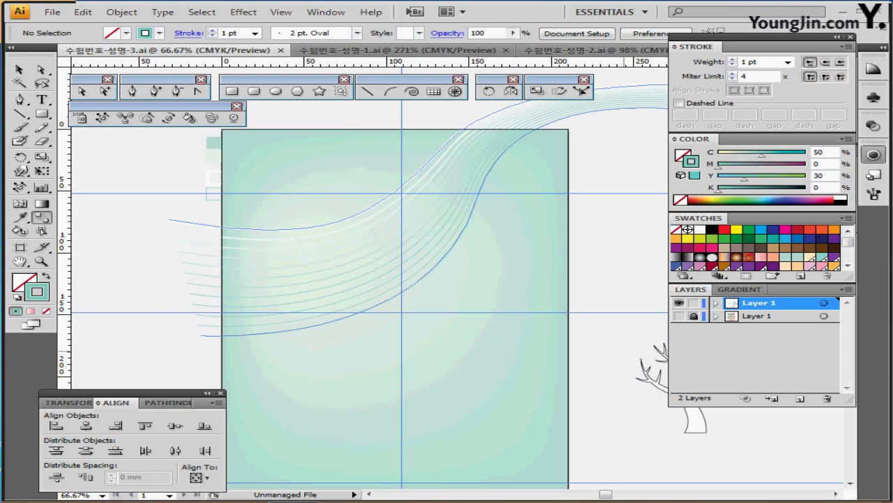
left_click_drag(622, 317, 480, 247)
left_click(553, 328, "ctrl")
left_click_drag(525, 320, 429, 317)
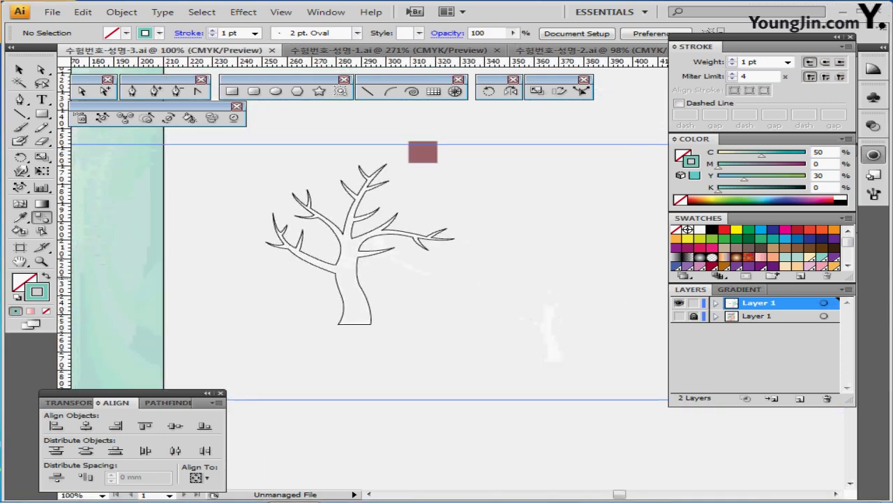
left_click(368, 300)
key("ctrl+shift+a")
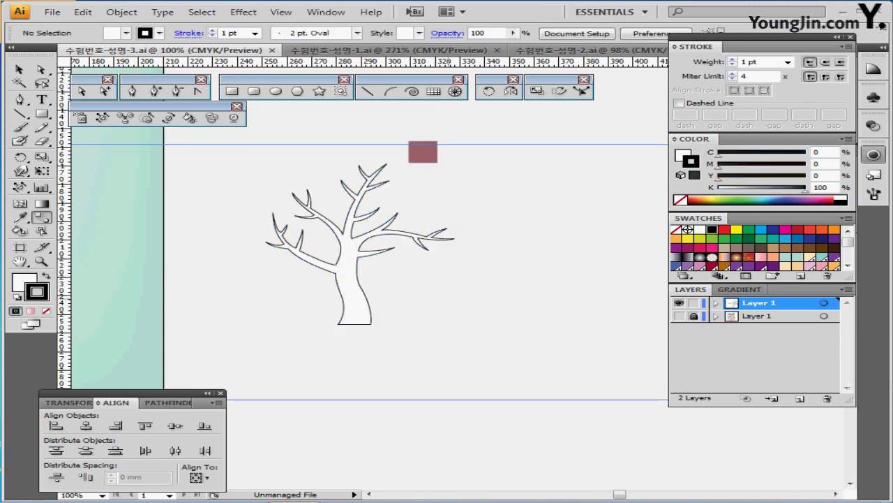
left_click(133, 92)
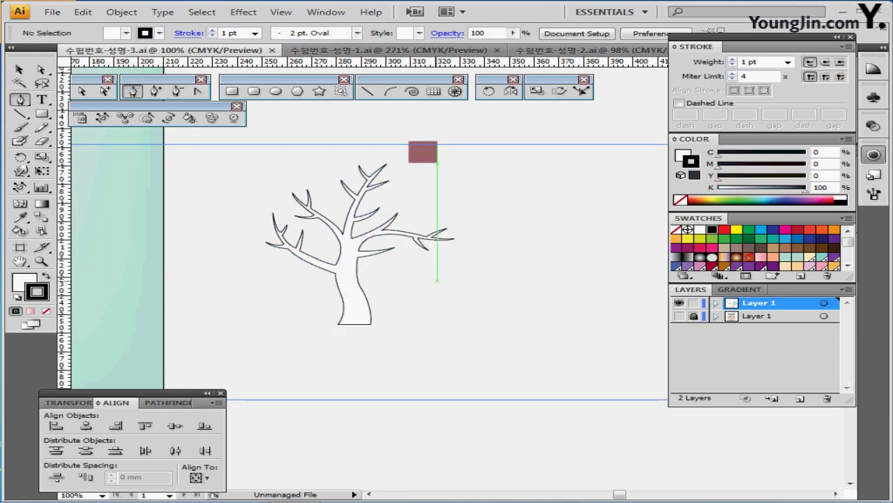
left_click_drag(449, 297, 438, 313)
left_click(550, 341)
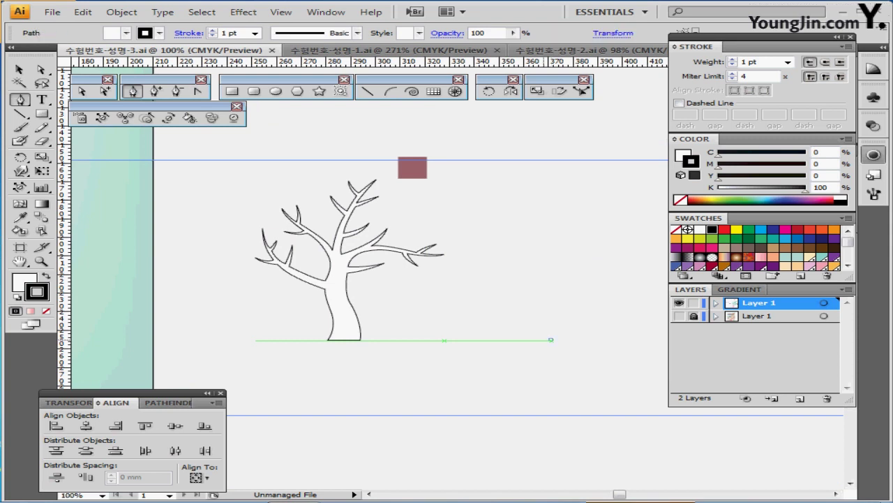
left_click(518, 339)
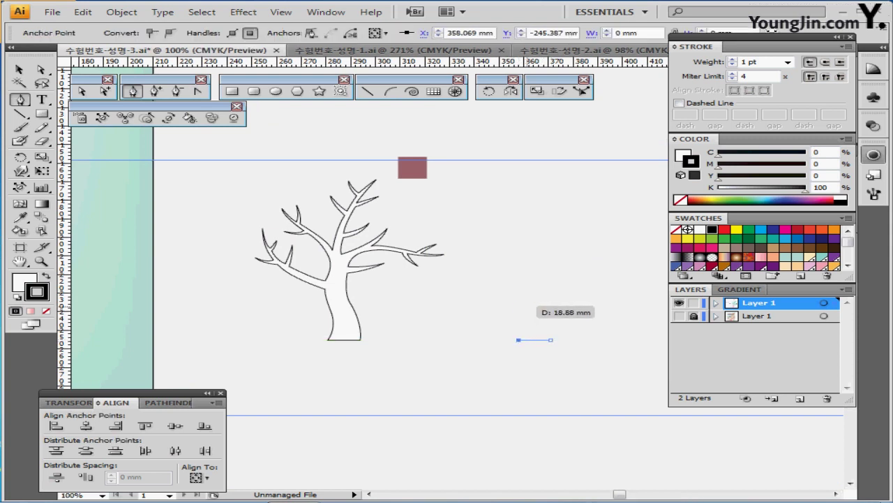
left_click_drag(518, 306, 446, 244)
left_click(510, 279)
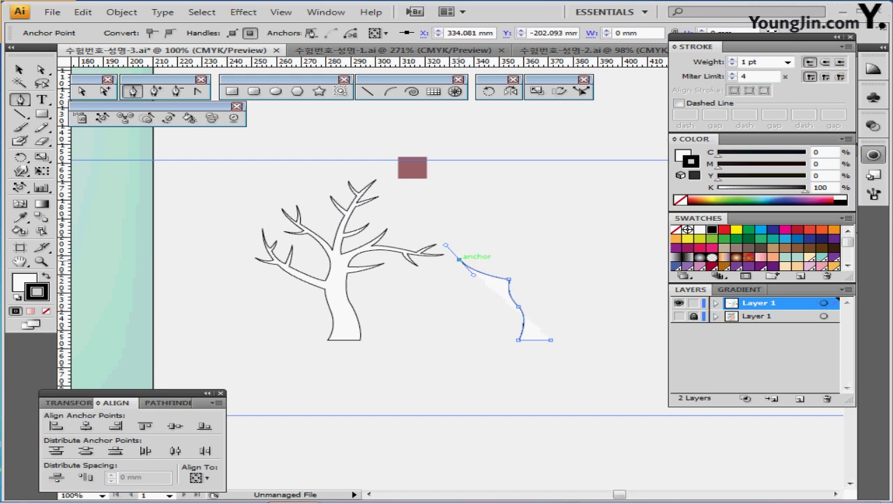
left_click_drag(460, 259, 473, 246)
left_click(434, 249)
key("ctrl+z")
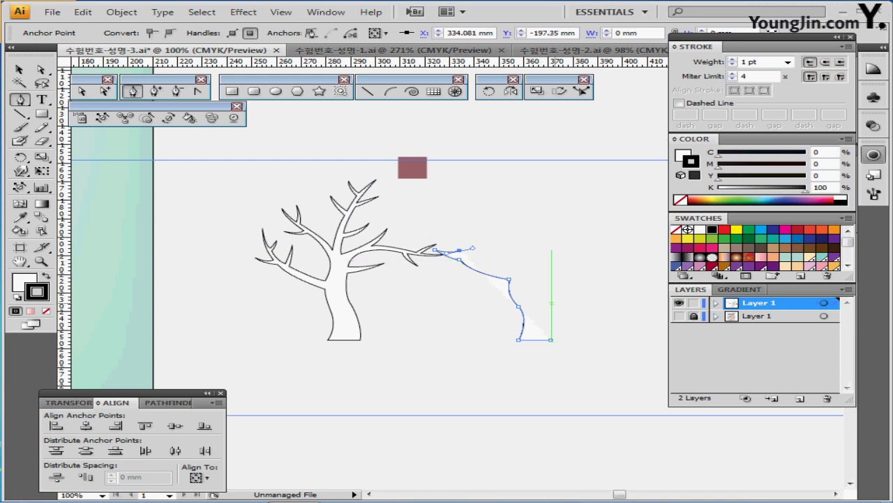
key("Delete")
key("Delete")
- Recolor the outlined tree with the reddish-brown fill and no stroke sampled from the small swatch beside it, and deselect it
left_click(396, 248, "ctrl")
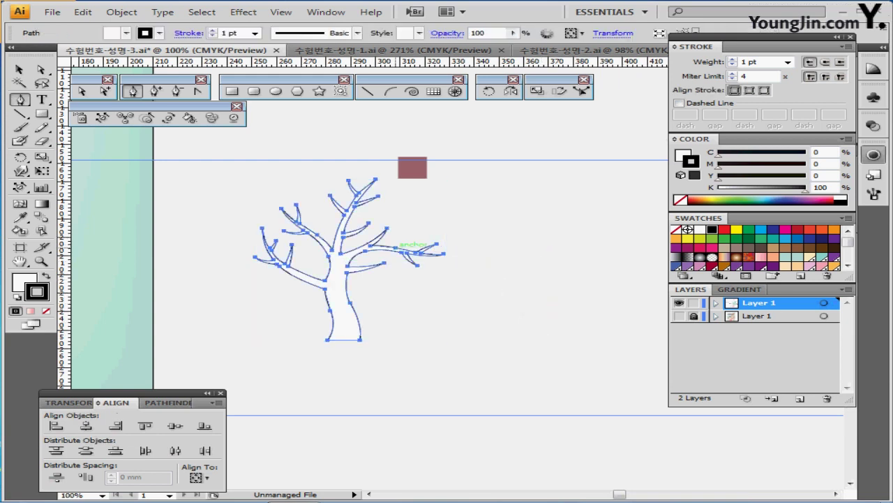
key("i")
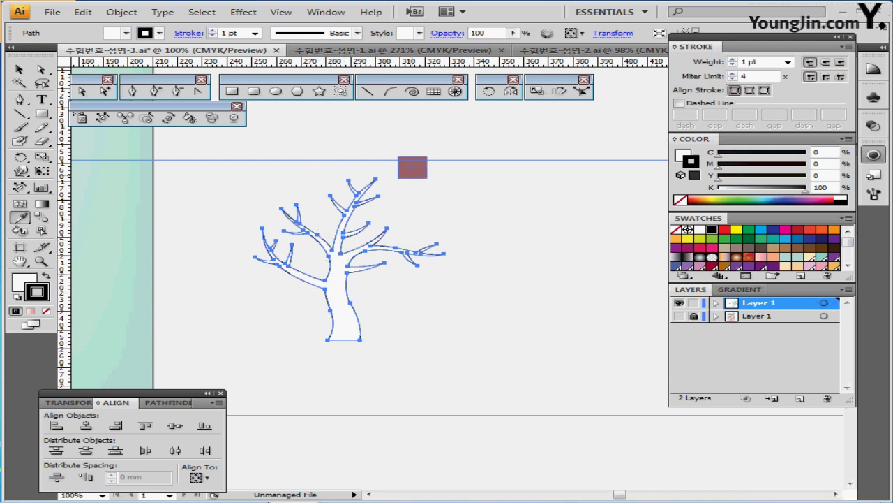
left_click(412, 168)
key("ctrl+shift+a")
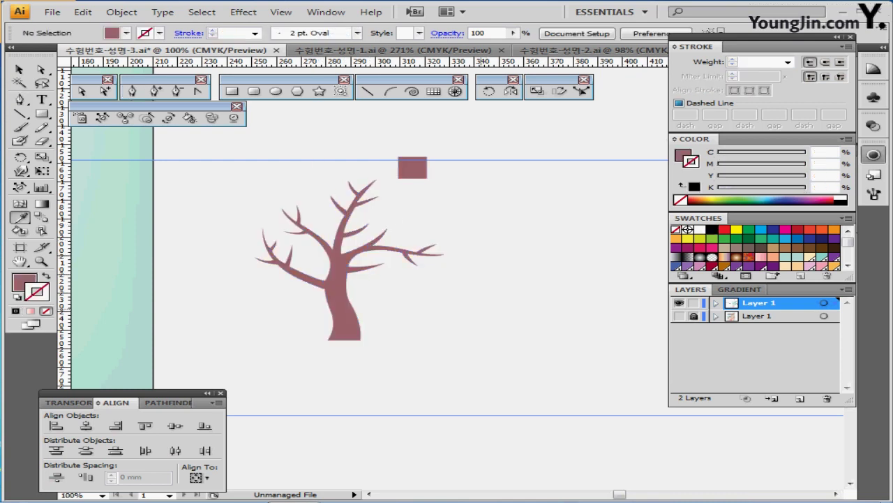
- Move the tree onto the poster's lower right part and nudge it right in outline view until it matches the reference layer's tree
key("ctrl+minus")
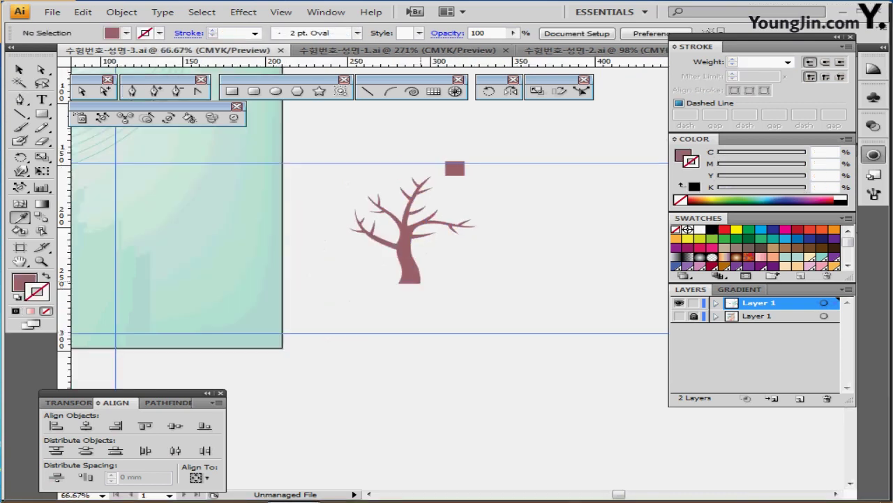
left_click_drag(538, 297, 349, 322)
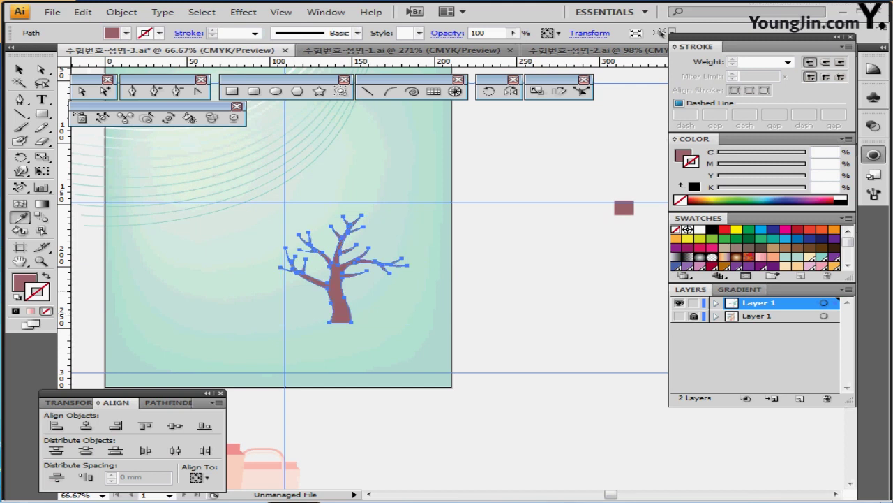
key("ctrl+y")
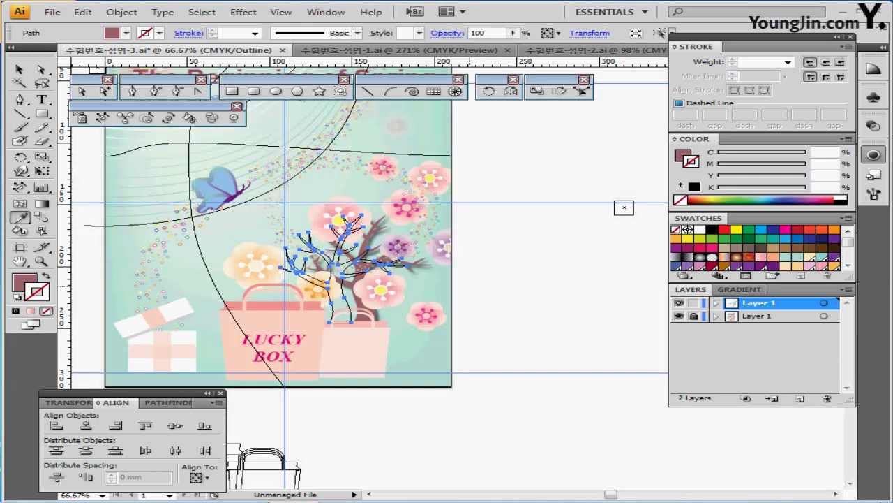
key("Right")
key("Right")
key("Right")
key("Right")
key("Right")
key("Right")
key("Right")
key("Right")
key("Right")
key("Right")
key("Right")
key("Right")
key("Right")
key("Right")
key("Right")
key("Right")
key("Right")
key("Right")
key("Right")
key("Right")
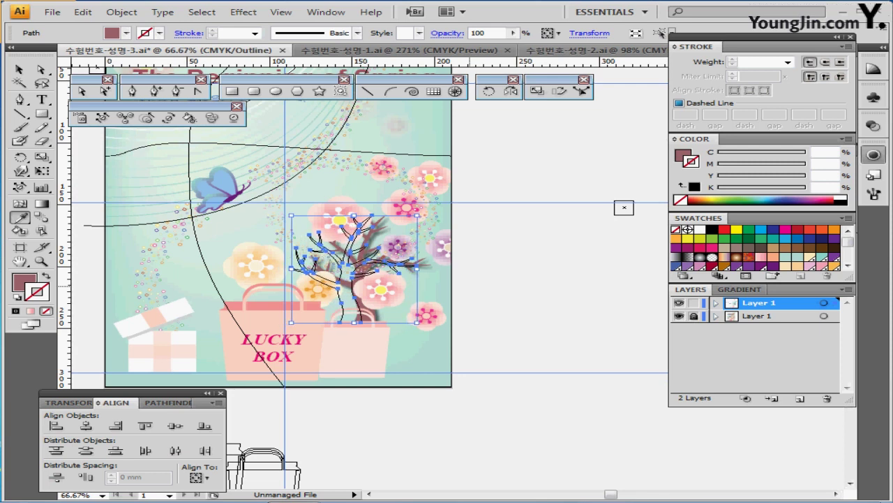
key("Right")
key("Right")
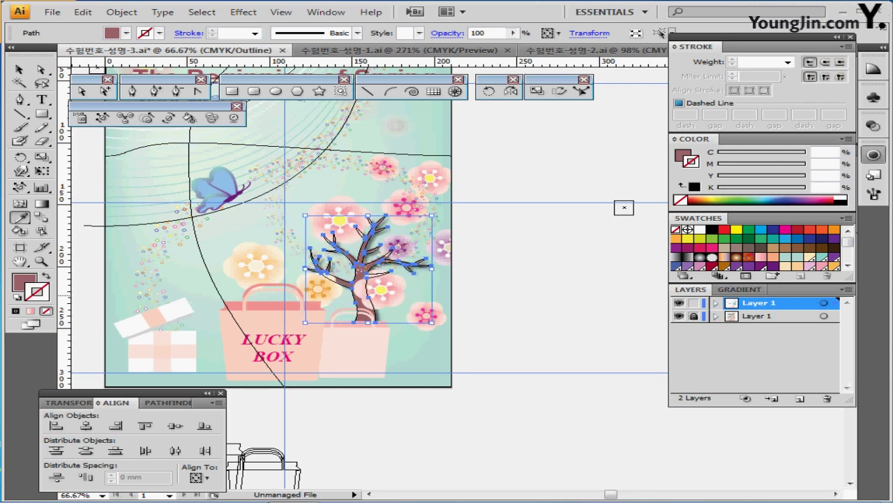
left_click(680, 316)
key("ctrl+y")
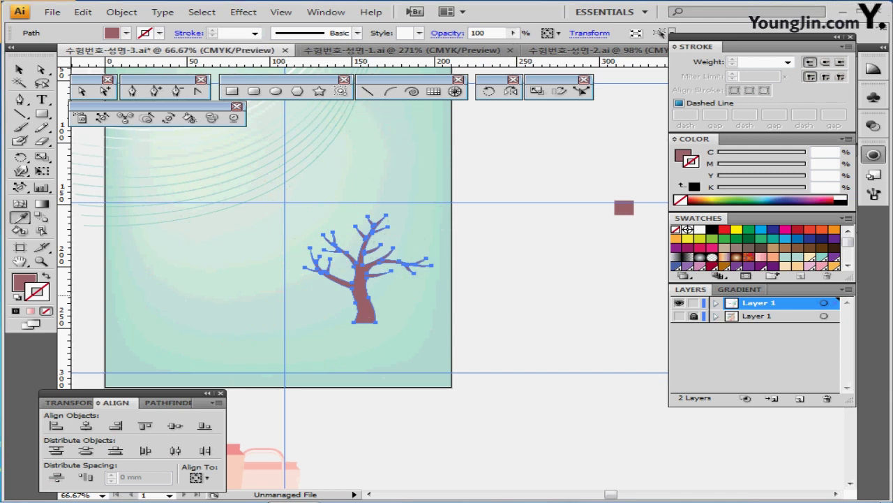
left_click(622, 185)
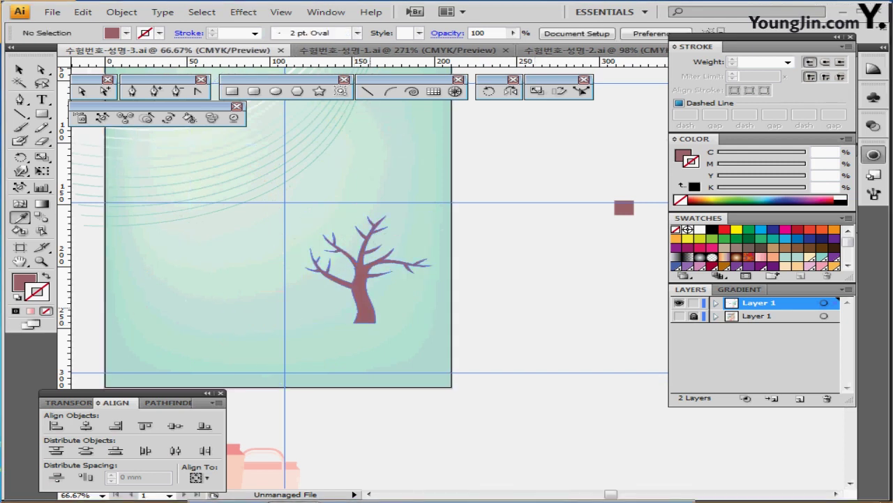
- Apply a Multiply drop shadow with 75% opacity, 2 mm X and Y offsets and 1 mm blur to the tree, and save the file
key("ctrl+a")
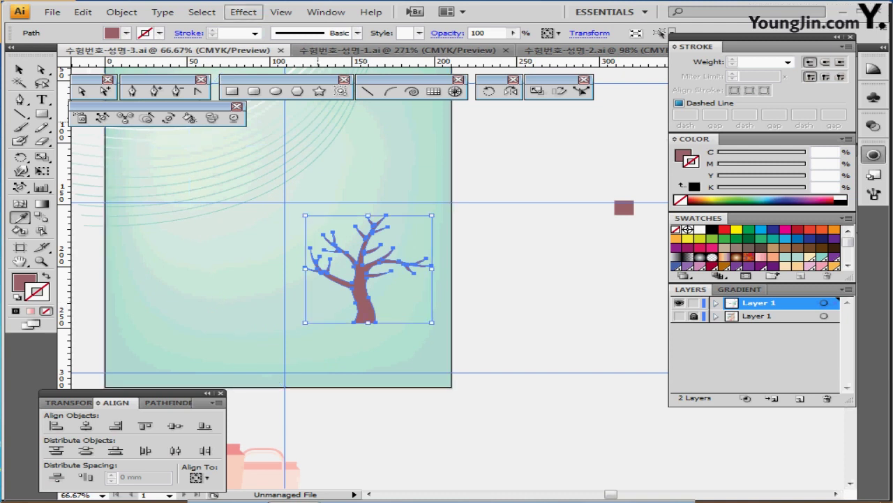
left_click(244, 12)
mouse_move(279, 171)
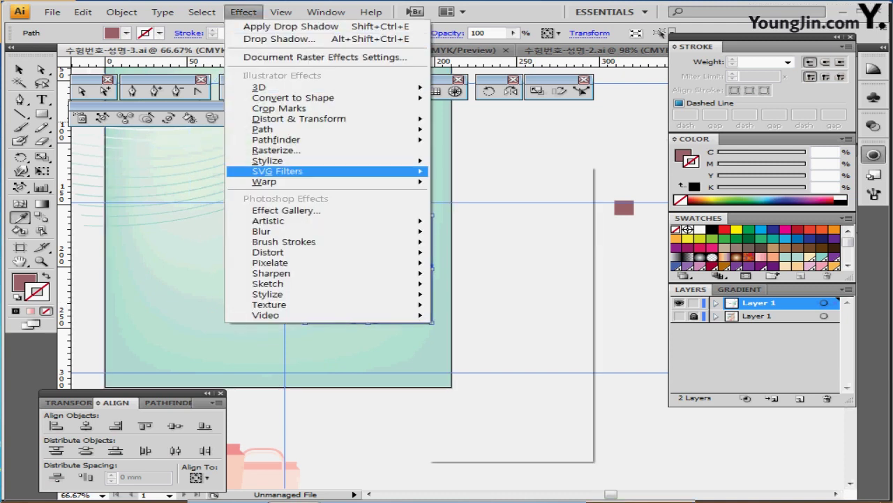
left_click(488, 177)
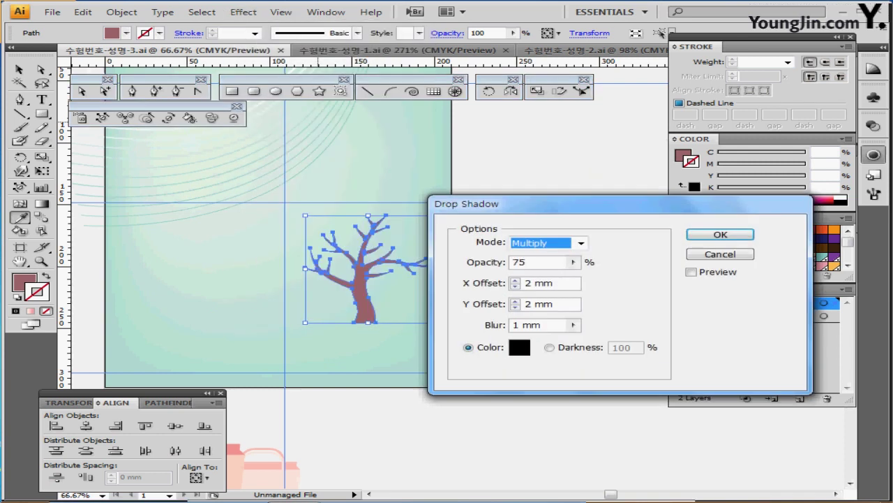
left_click(554, 283)
left_click(555, 305)
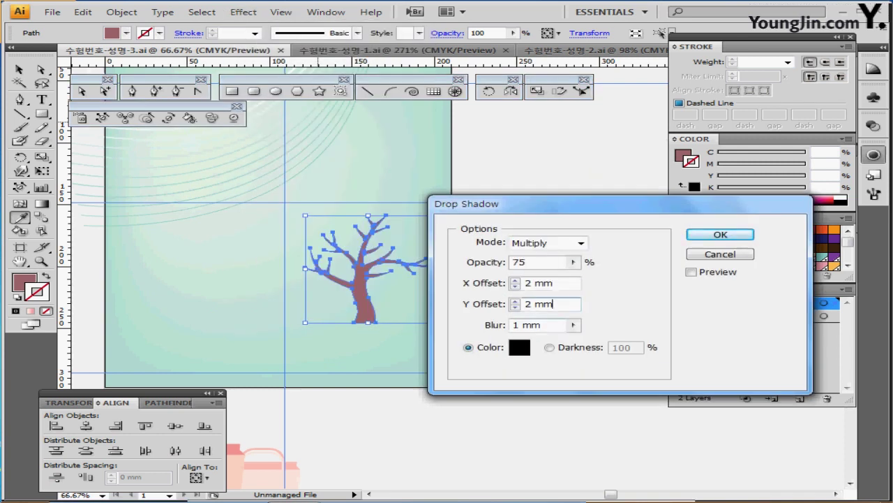
key("Return")
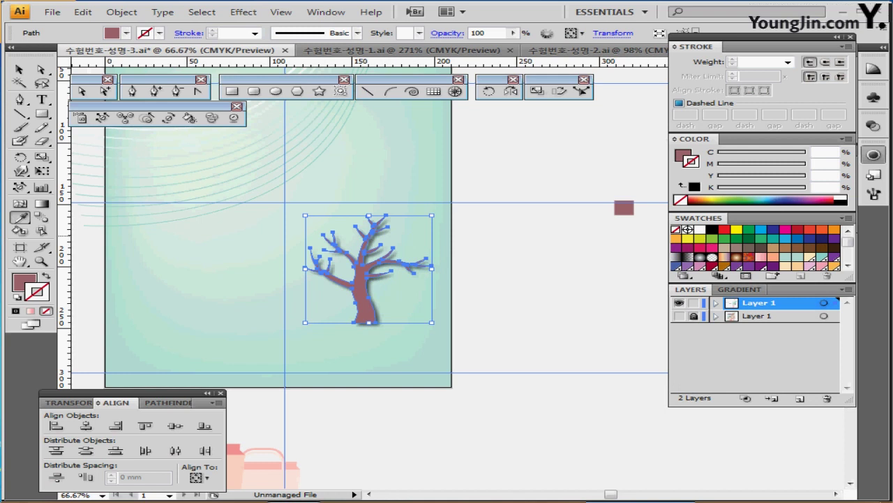
left_click(489, 289, "ctrl")
key("ctrl+s")
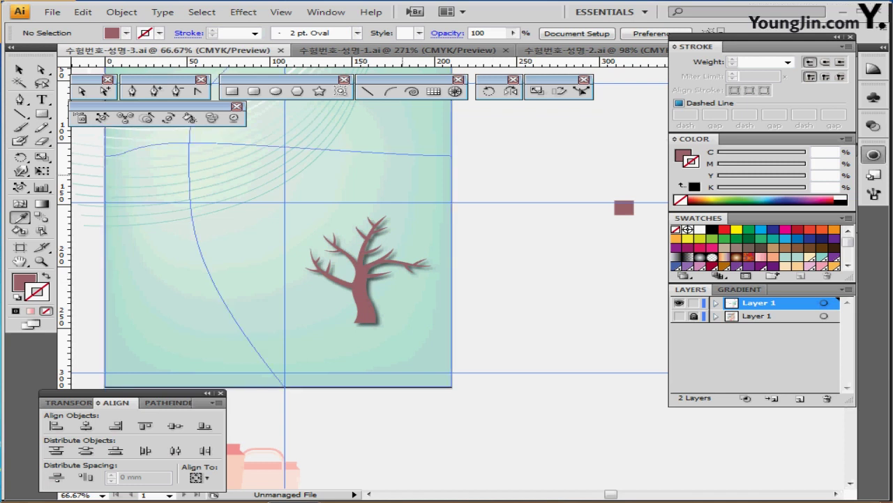
- Set the default white fill and 1 pt black stroke for drawing an ellipse in the empty area below the sample blossoms
left_click_drag(403, 174, 447, 318)
left_click(420, 199, "ctrl")
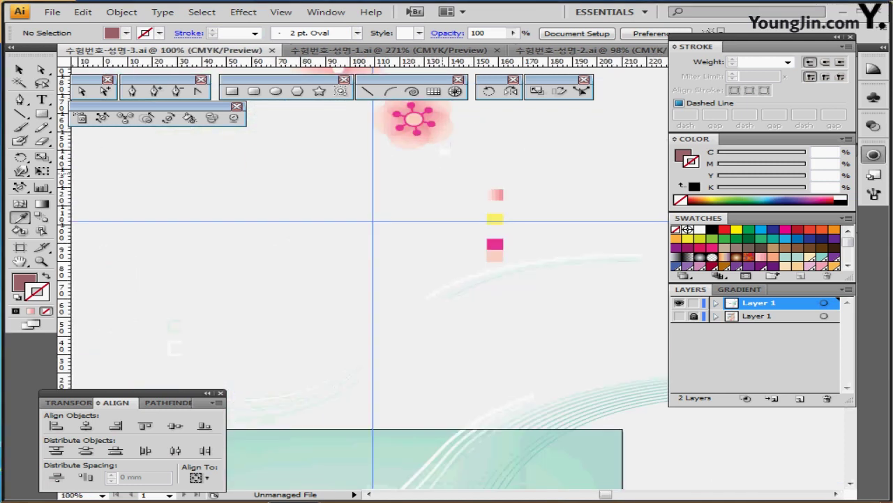
left_click_drag(444, 173, 472, 276)
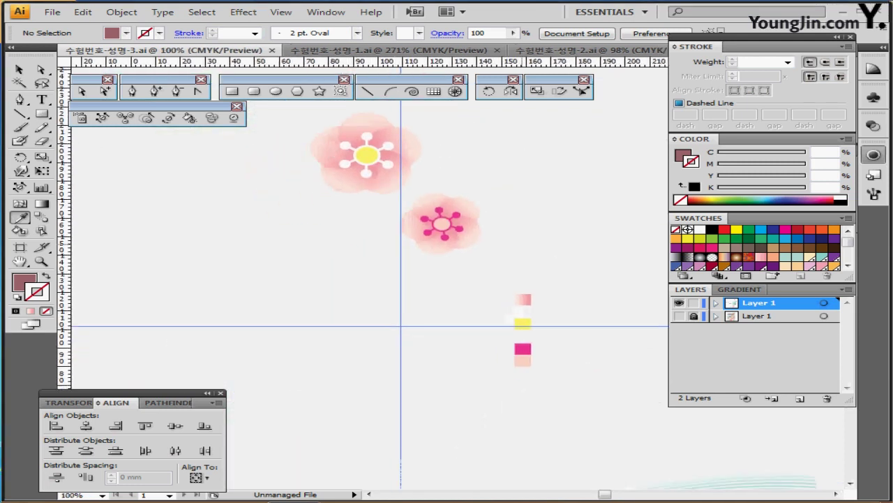
left_click(276, 91)
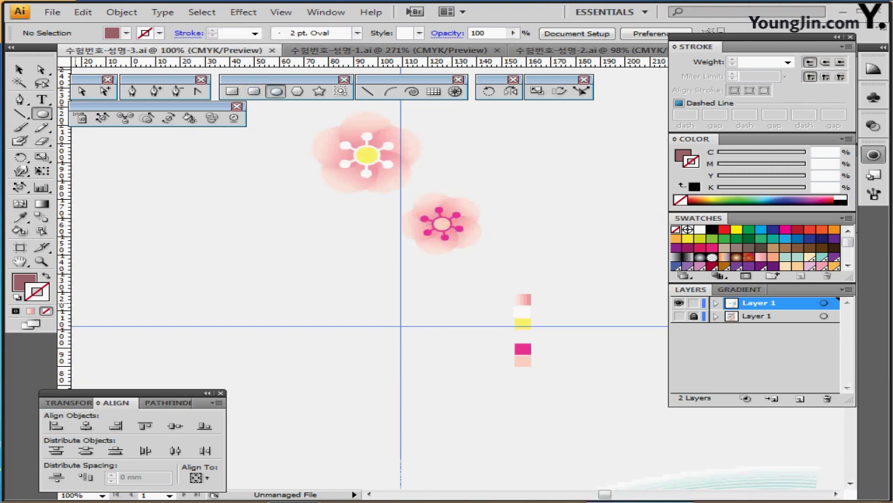
key("d")
left_click_drag(311, 305, 301, 281)
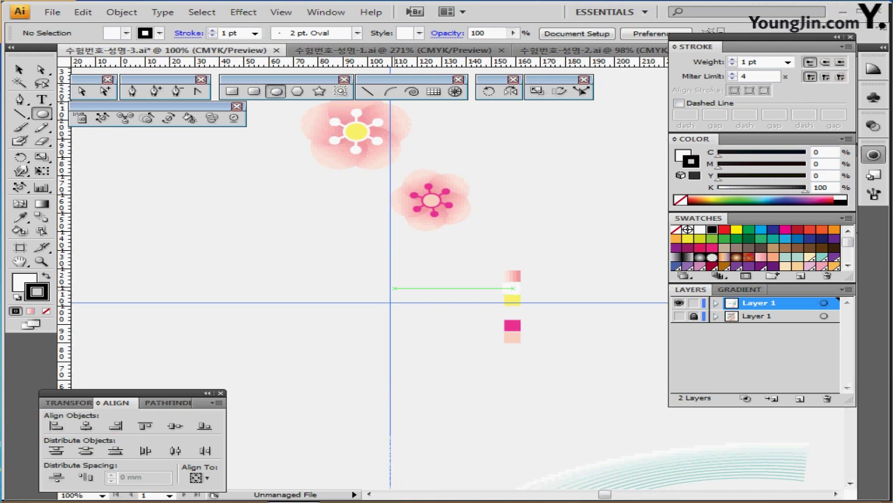
left_click(404, 308, "ctrl")
left_click(442, 295, "ctrl")
left_click_drag(476, 235, 383, 303)
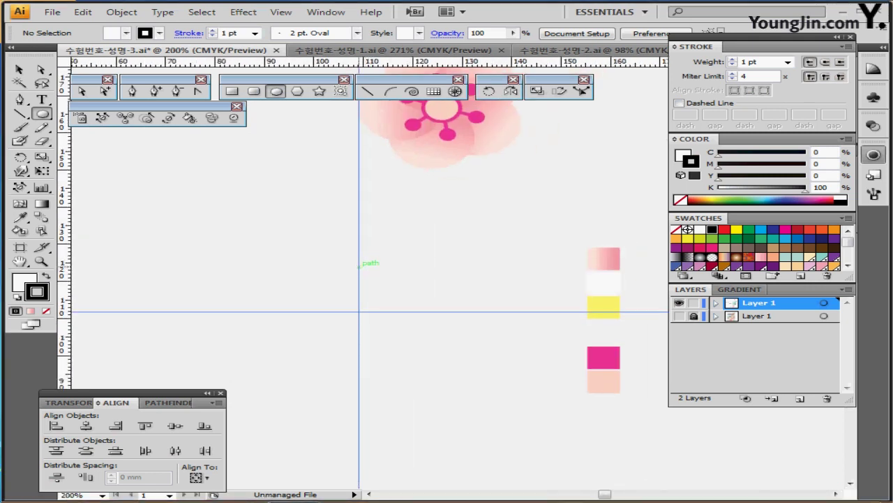
left_click(360, 264)
type("25")
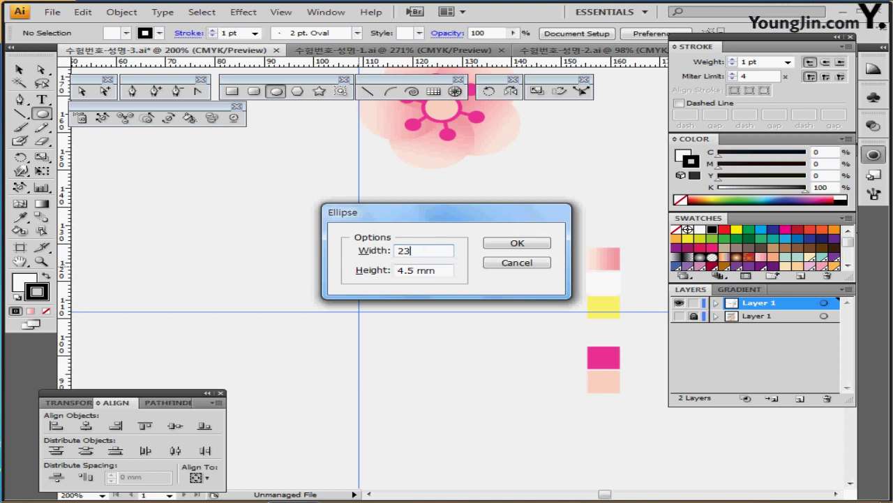
key("Tab")
type("3")
key("Return")
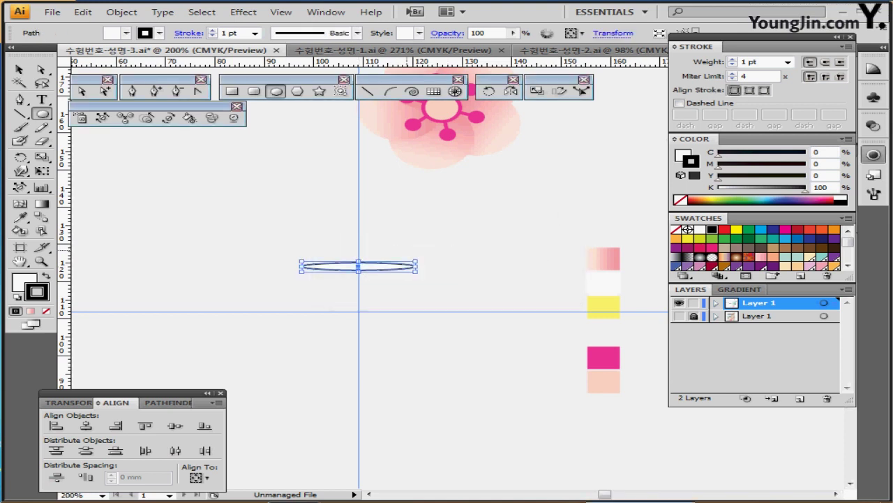
key("ctrl+z")
- Draw a 23 mm by 23 mm circle beside the vertical guide below the sample blossoms
left_click(359, 256)
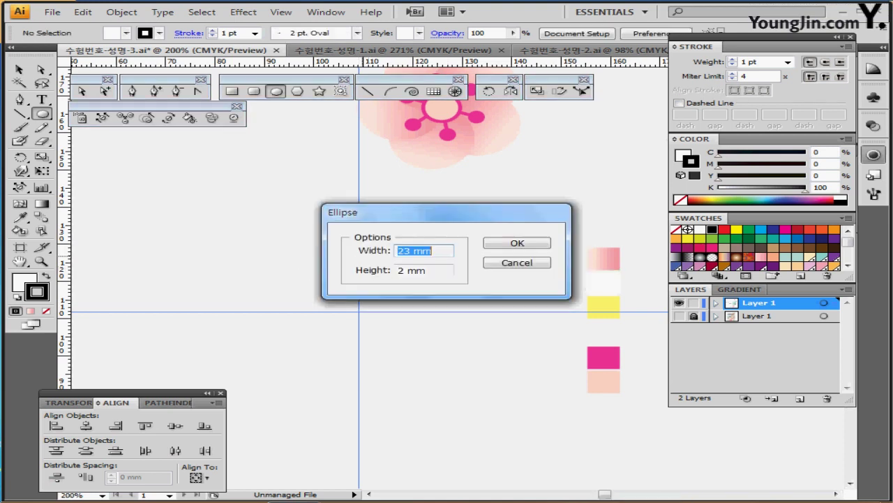
type("23")
key("Tab")
type("23")
key("Return")
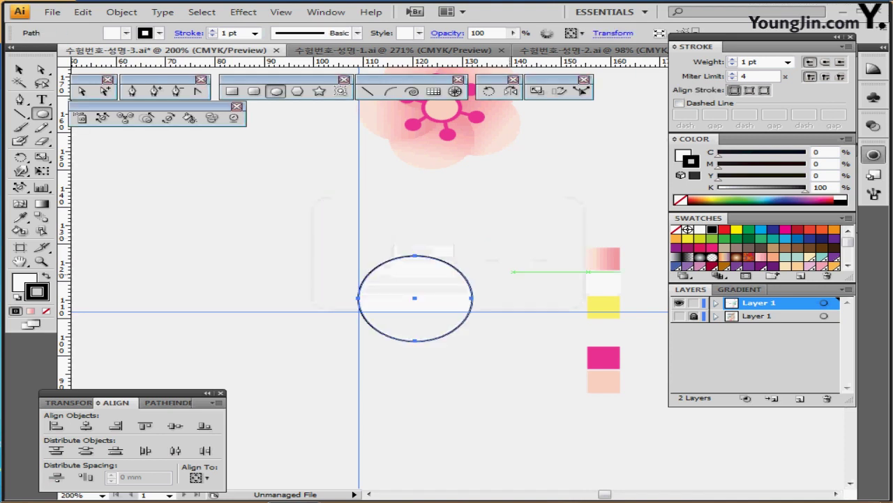
- Centre the circle on the vertical guide with its bottom anchor at the guide crossing, nudging it horizontally for an exact fit
left_click_drag(414, 299, 361, 269)
left_click(402, 349, "ctrl")
left_click_drag(402, 349, 387, 411)
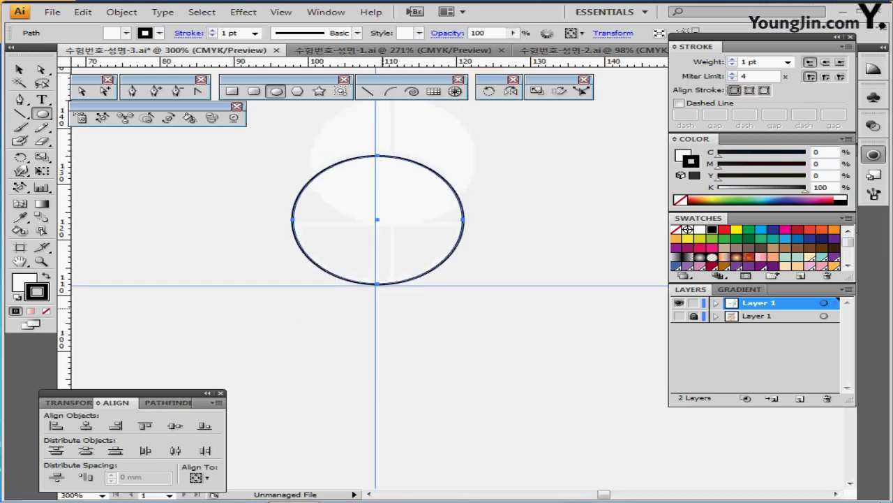
key("Left")
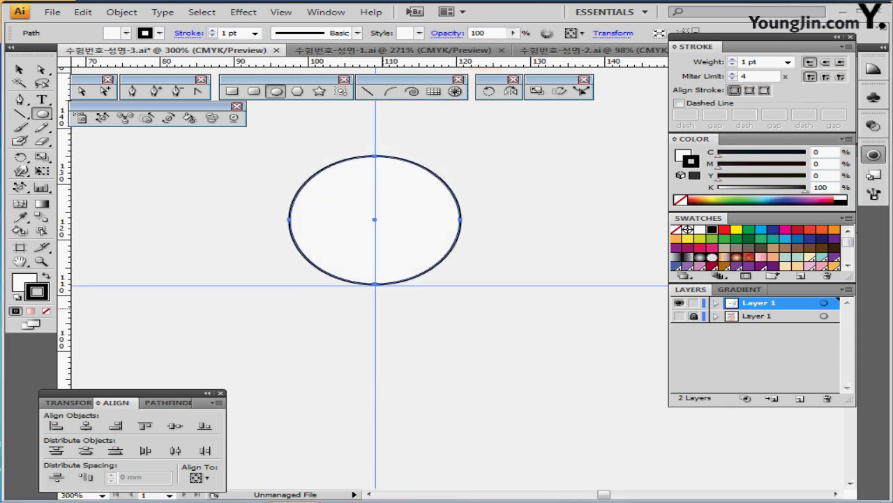
key("Right")
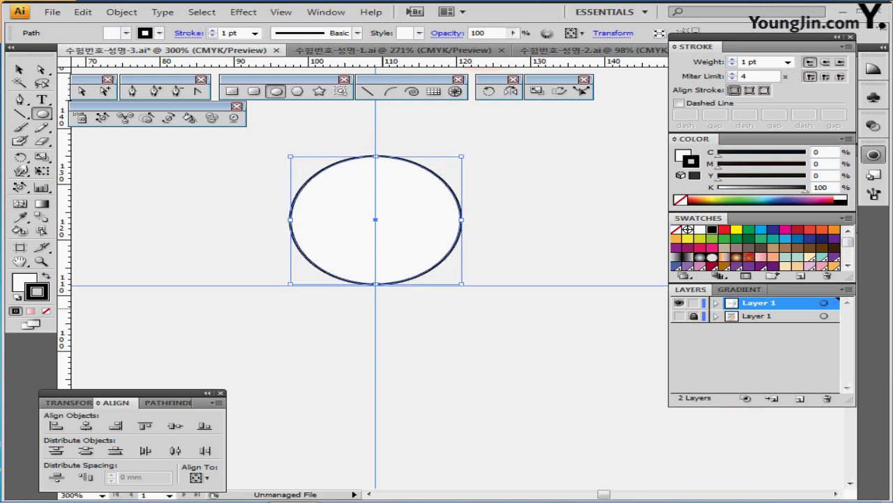
- Fill the circle with the pink gradient and no stroke sampled from the uppermost swatch beside it
key("ctrl+minus")
key("ctrl+minus")
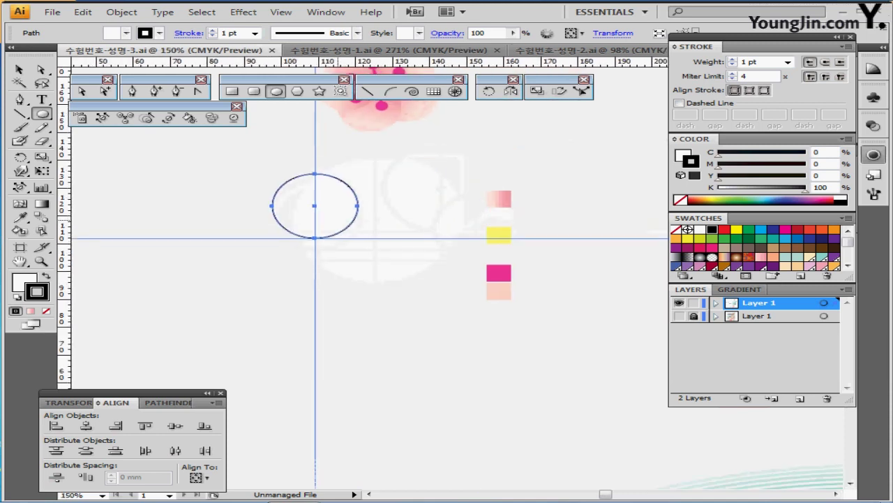
key("i")
left_click(499, 198)
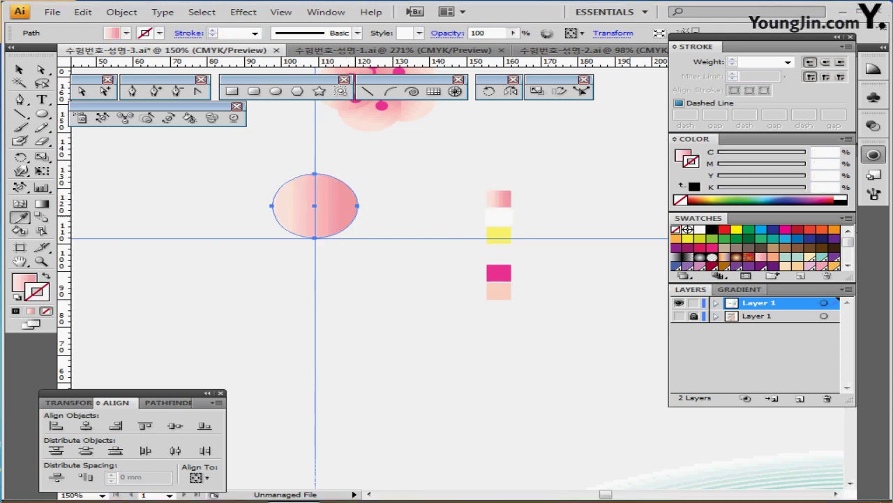
- Check the colors of both gradient stops, set the circle's linear gradient angle to -90°, and save the file
left_click(741, 289)
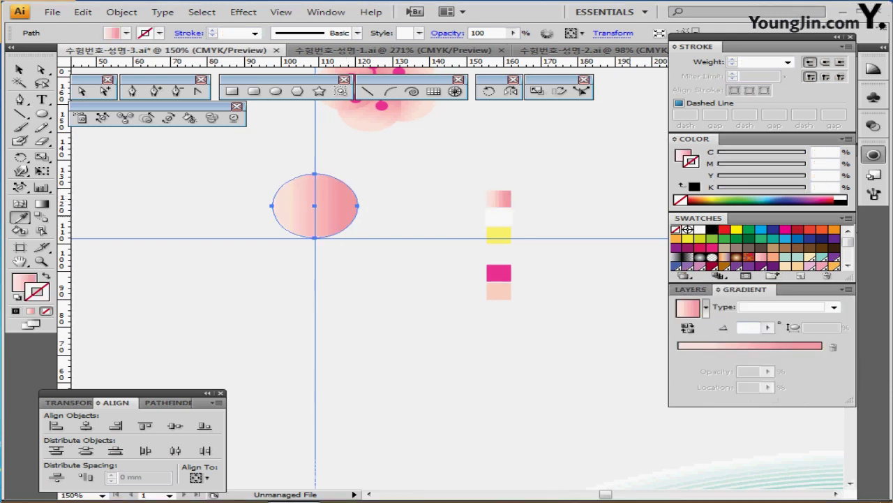
key("x")
left_click(700, 355)
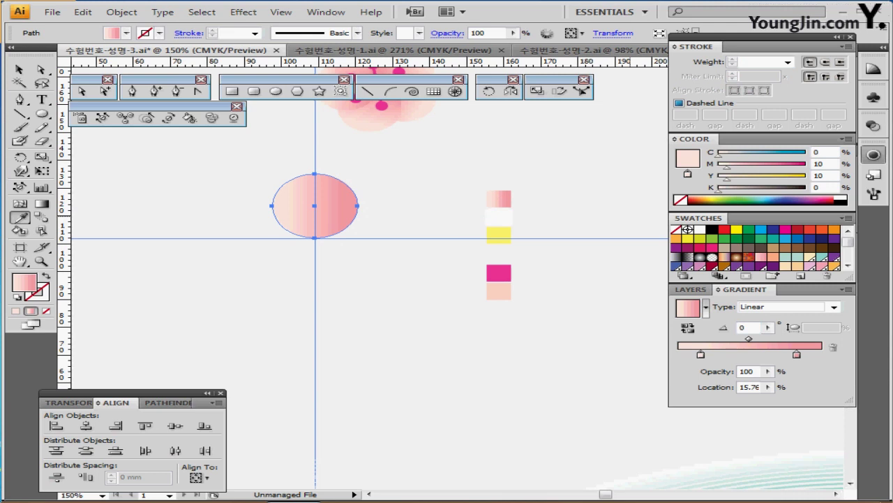
left_click(797, 354)
double_click(797, 353)
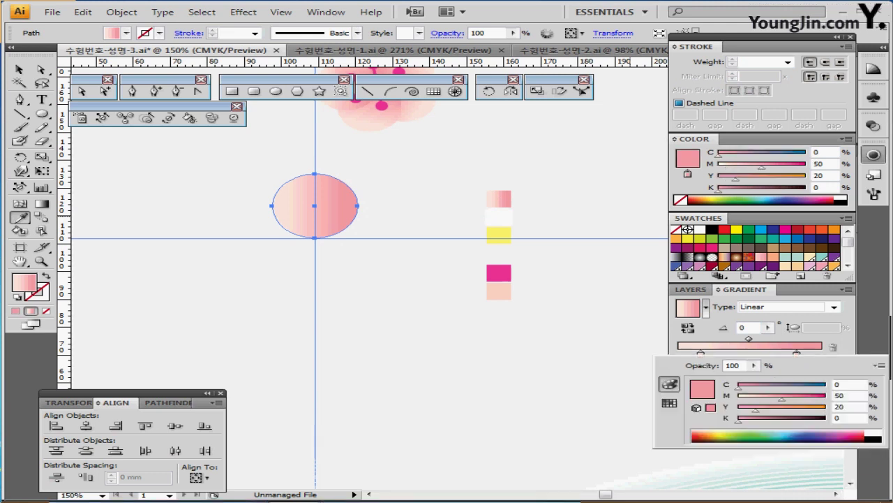
key("Escape")
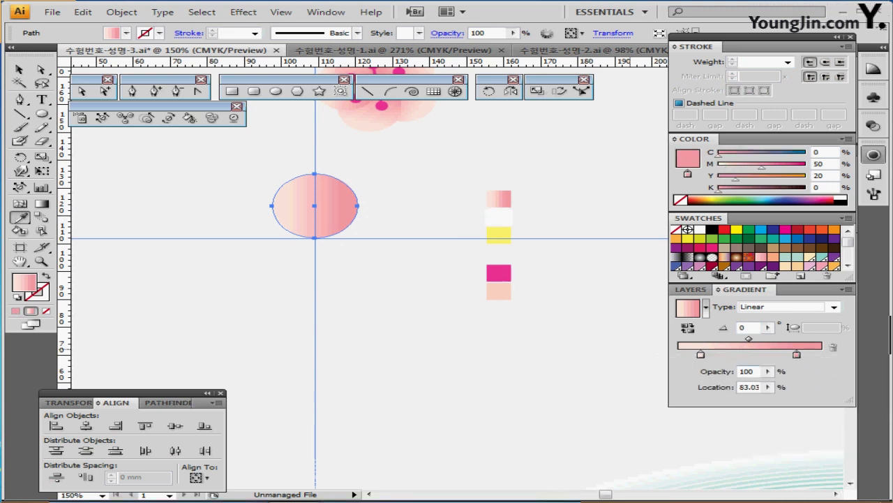
left_click(701, 355)
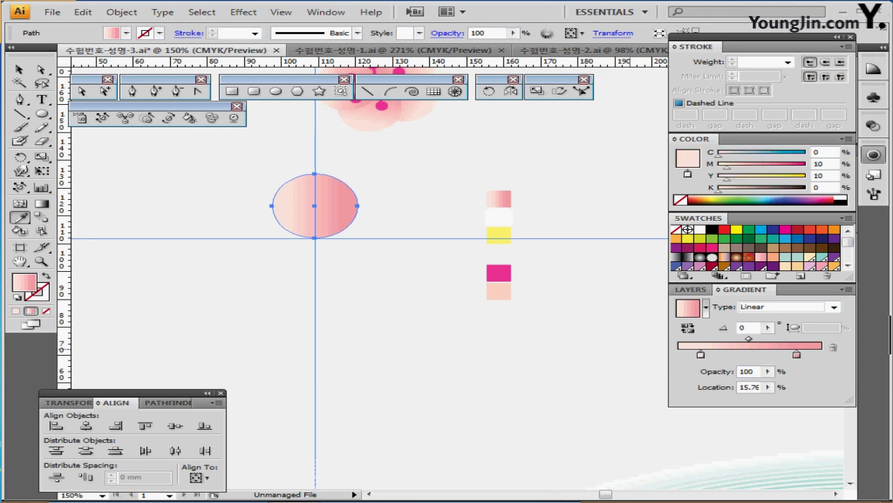
left_click(742, 327)
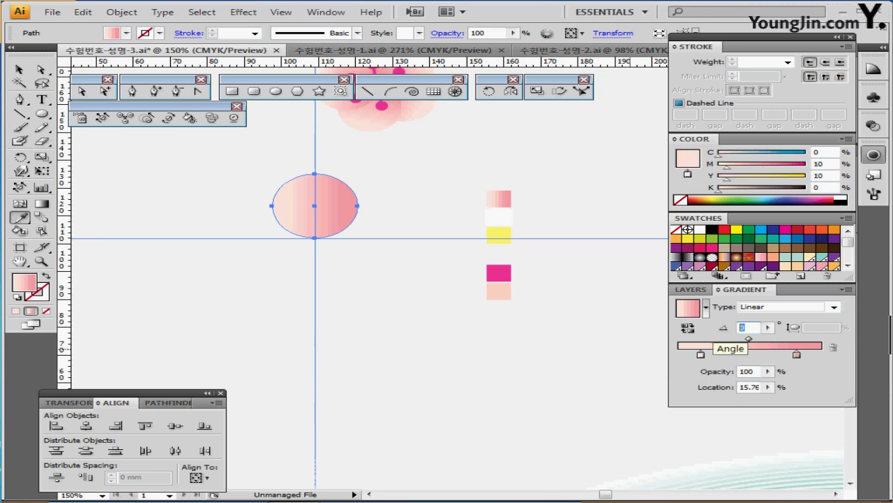
type("-90")
key("Return")
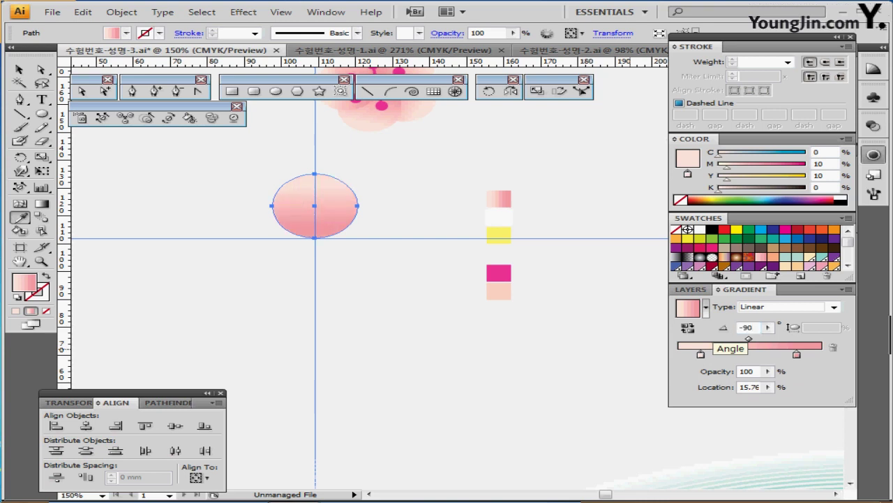
key("ctrl+s")
left_click_drag(391, 315, 387, 323)
left_click(493, 91)
double_click(489, 92)
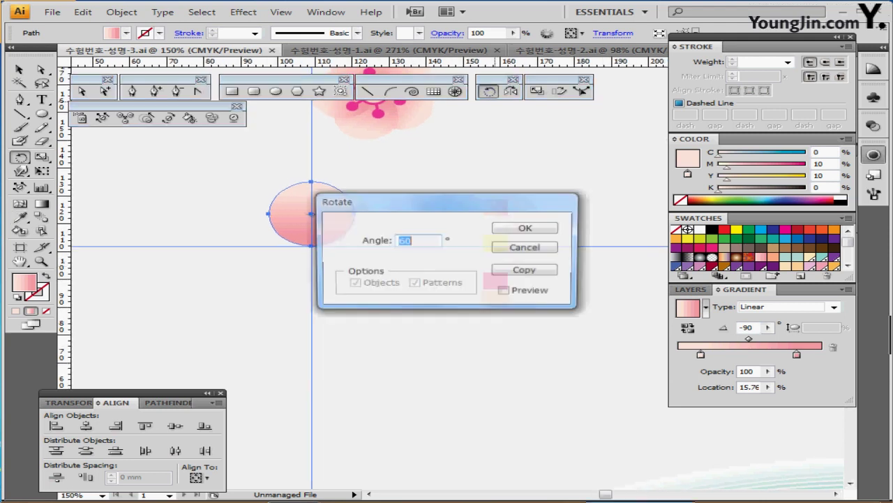
type("60")
left_click(524, 247)
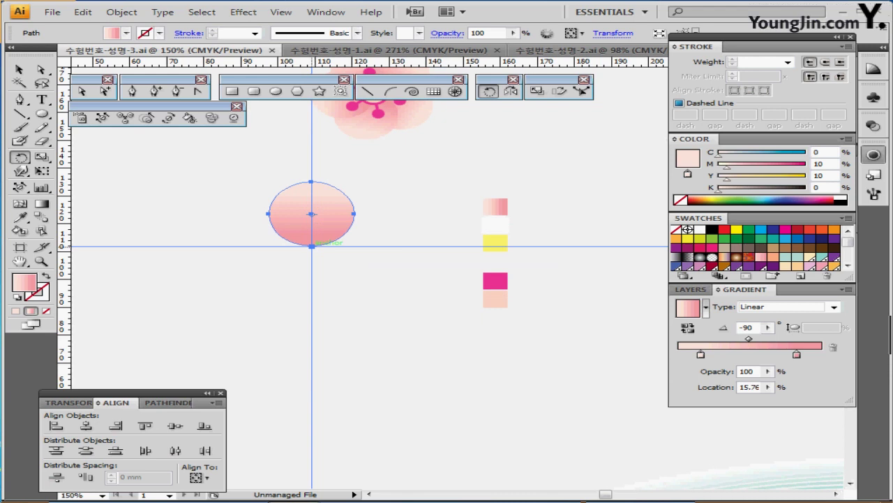
- Build a five-petal blossom by copying the circle at -72° around its bottom anchor, repeating the rotation three times, and save the file
left_click(312, 245, "alt")
left_click_drag(419, 201, 351, 286)
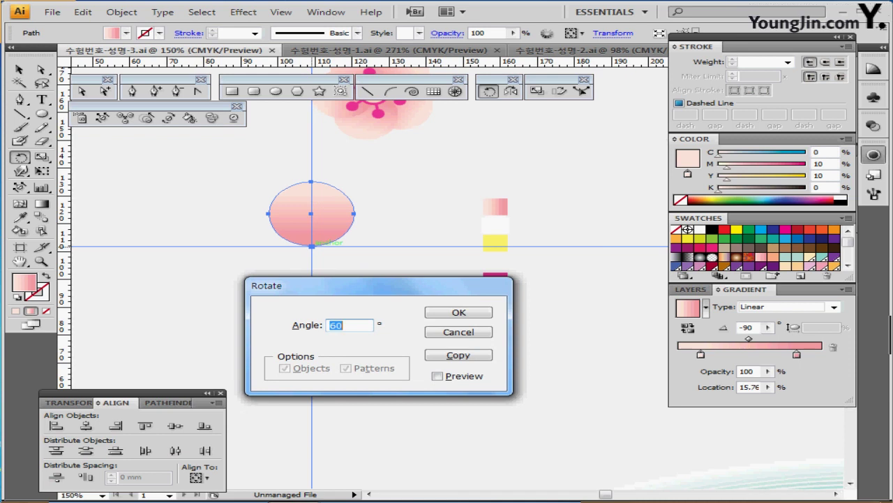
type("72")
key("Home")
type("-")
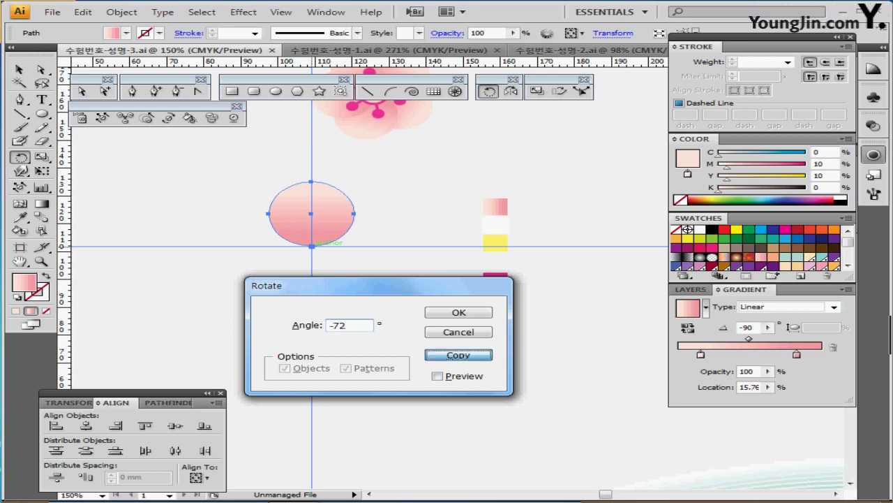
left_click(459, 354)
key("ctrl+d")
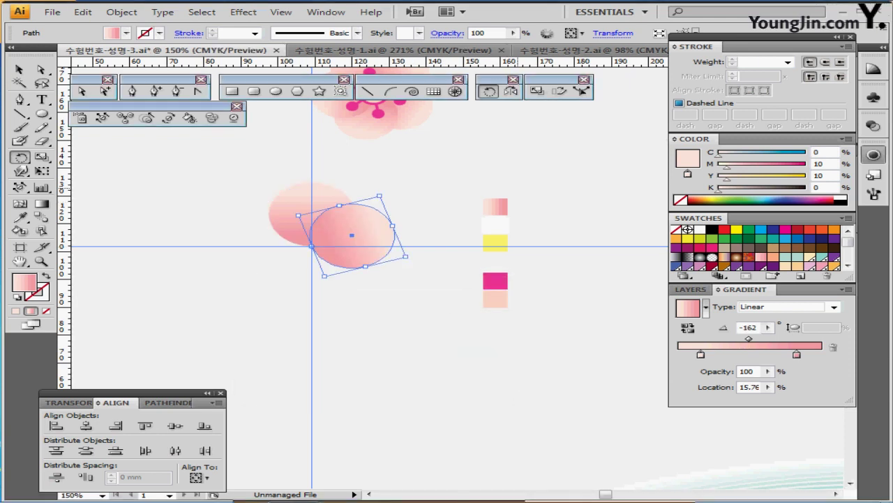
key("ctrl+d")
key("ctrl+d")
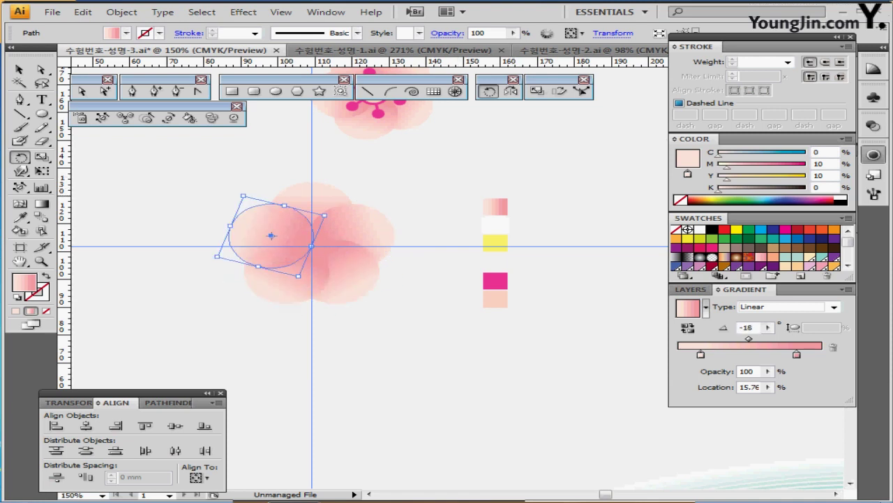
key("ctrl+s")
- Duplicate the blossom's top petal in place and put the copy in front of the other petals
left_click(325, 295, "ctrl")
left_click_drag(403, 234, 332, 285)
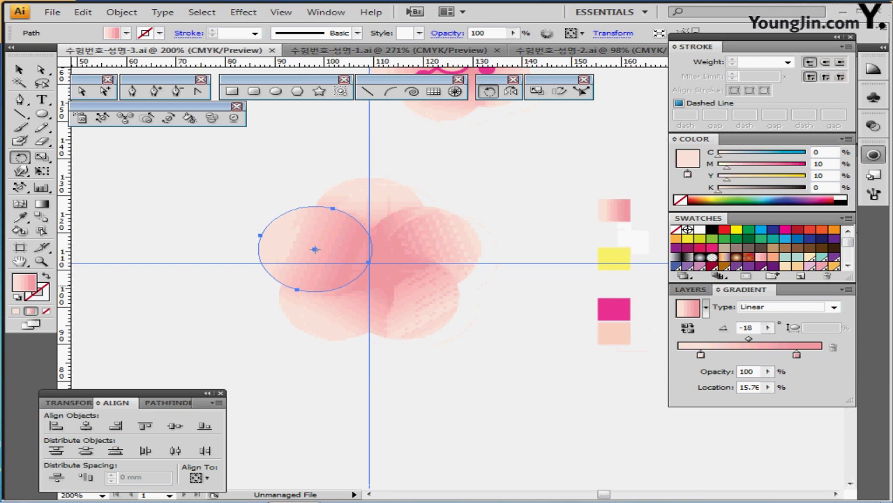
left_click(378, 196, "ctrl")
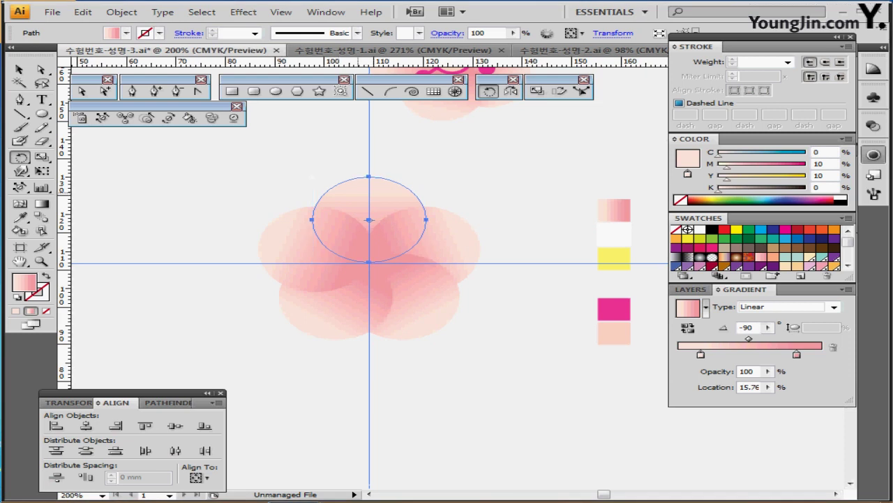
key("ctrl+shift+b")
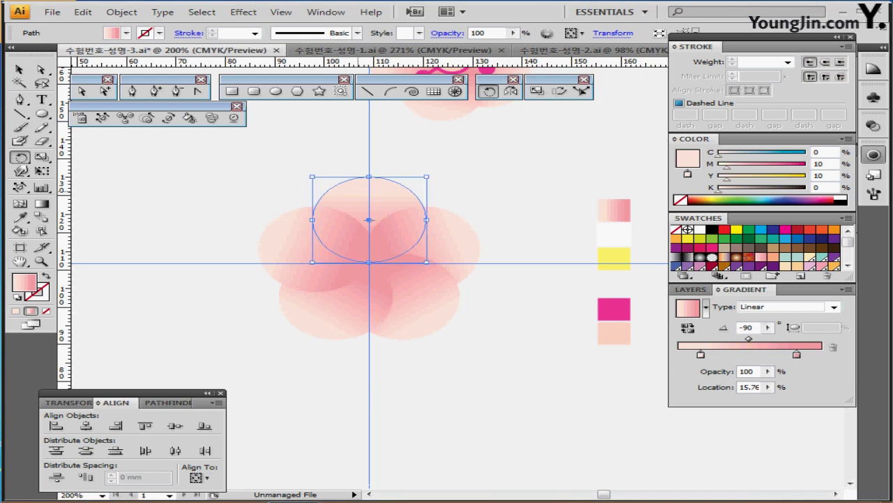
- Isolate the front copy of the top petal, delete its right anchor point to keep the left half, exit isolation and save
double_click(359, 192, "ctrl")
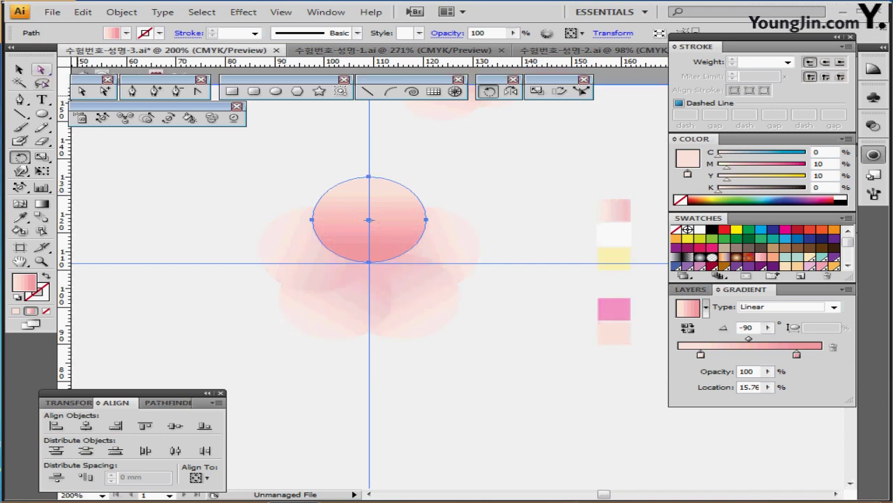
left_click(41, 69)
left_click(426, 219)
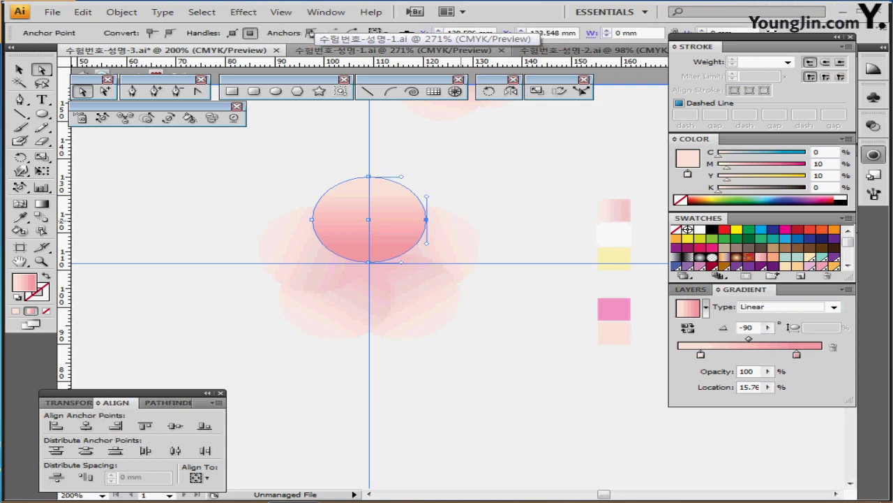
key("Delete")
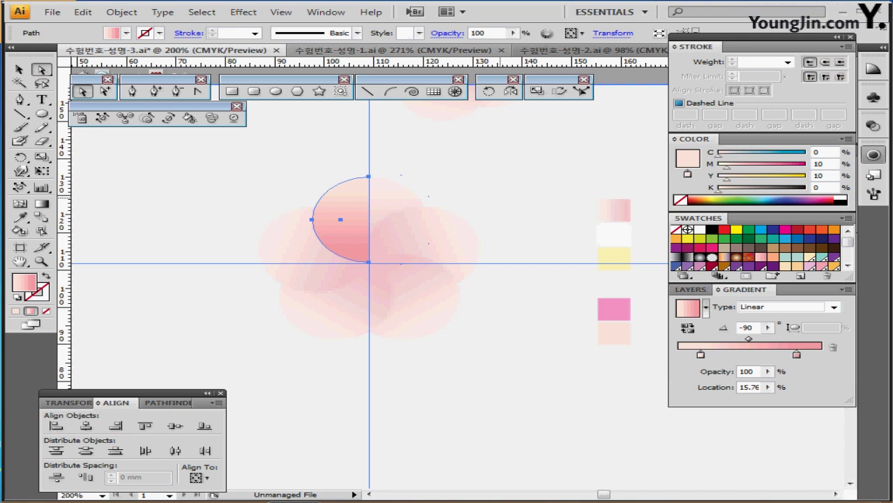
key("Escape")
key("ctrl")
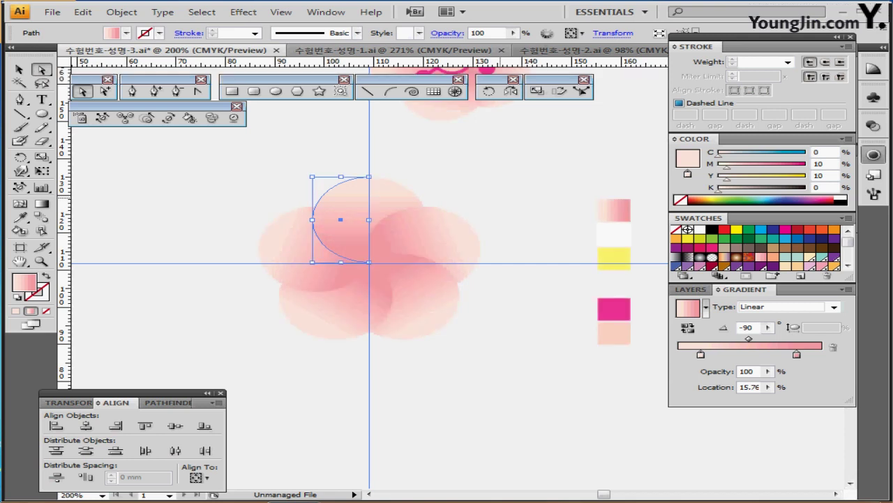
left_click(500, 195, "ctrl")
key("ctrl+s")
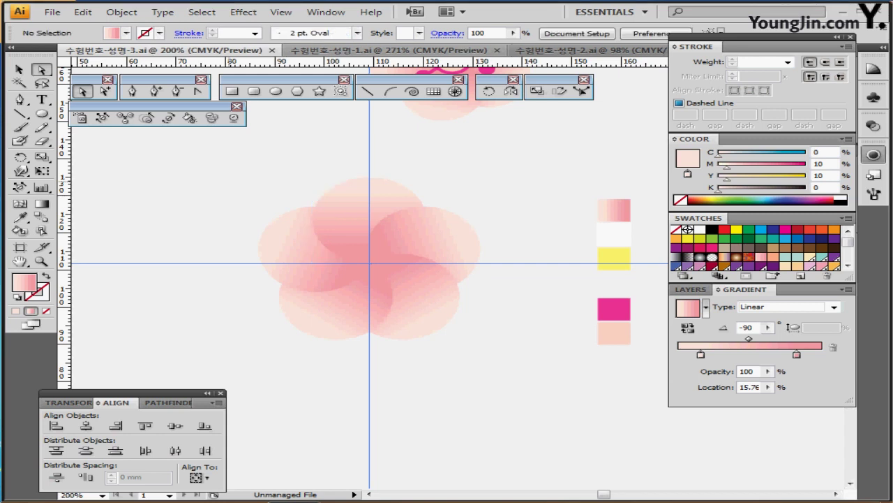
left_click_drag(312, 287, 269, 249)
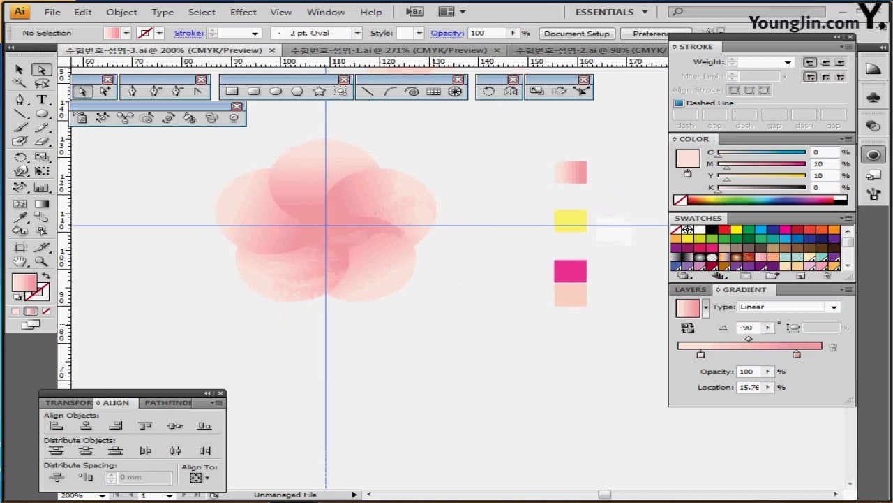
- Draw a white 11 mm by 11 mm circle centred on the guide intersection in the middle of the flower
left_click(570, 196)
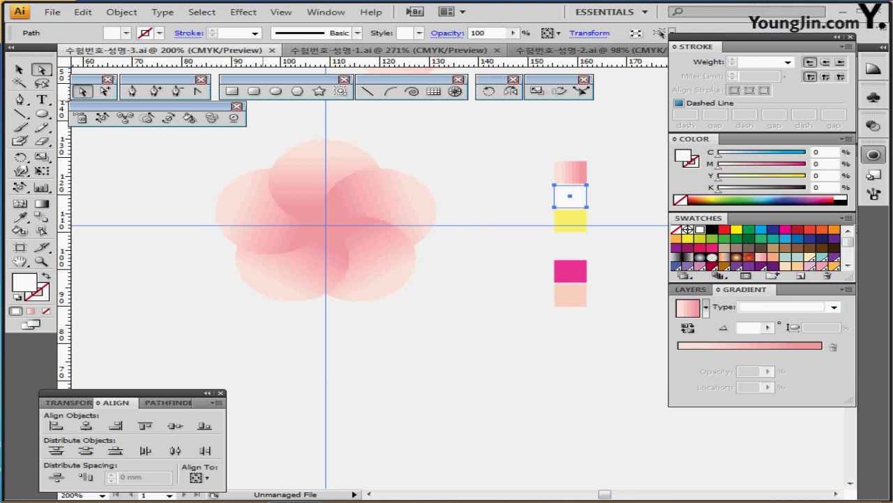
key("l")
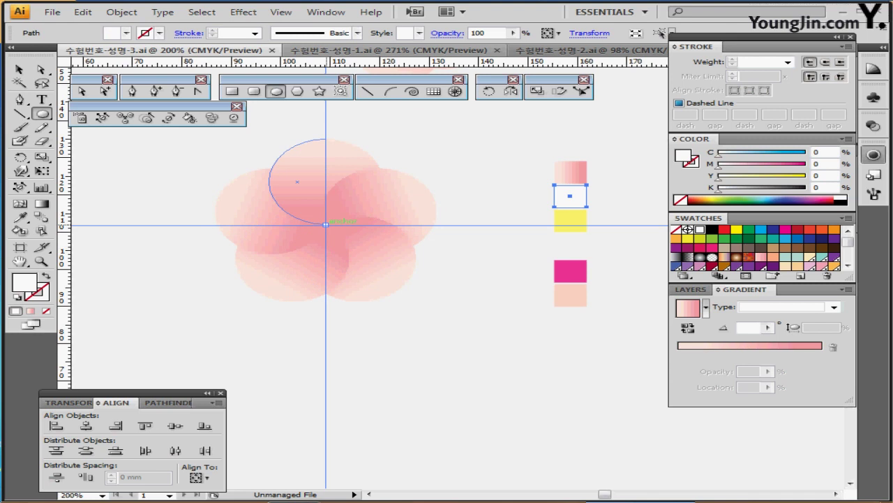
left_click(326, 225)
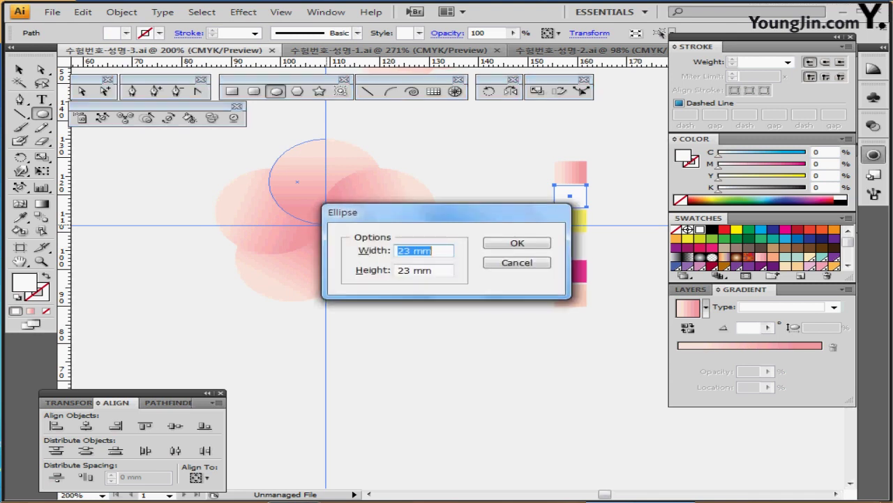
type("11")
key("Tab")
type("11")
key("Return")
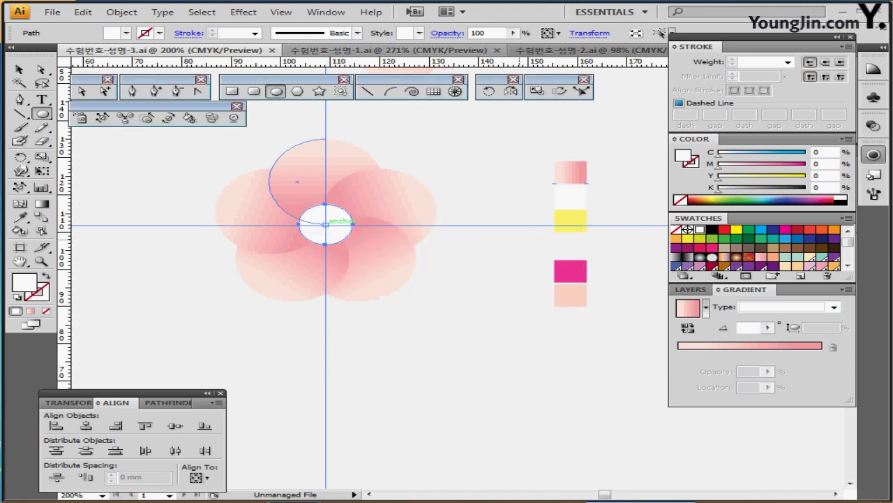
- Nudge the white circle vertically so its centre sits on the horizontal guide
key("ctrl+=")
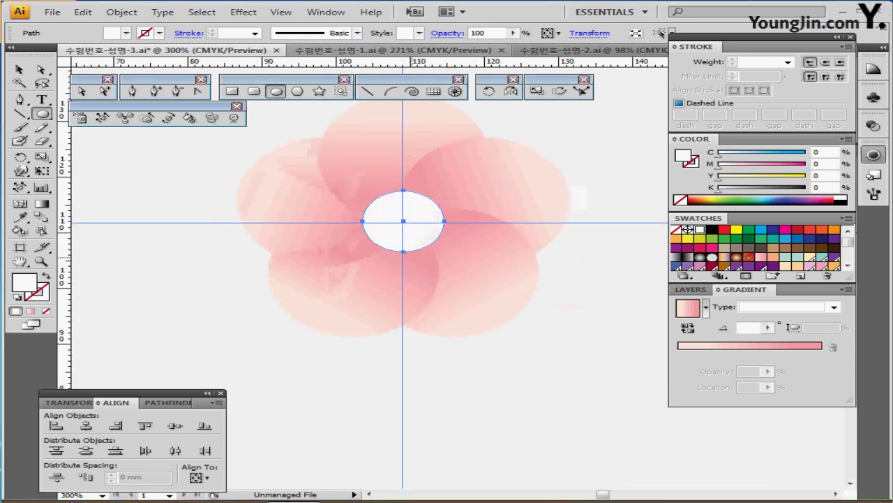
key("ctrl+=")
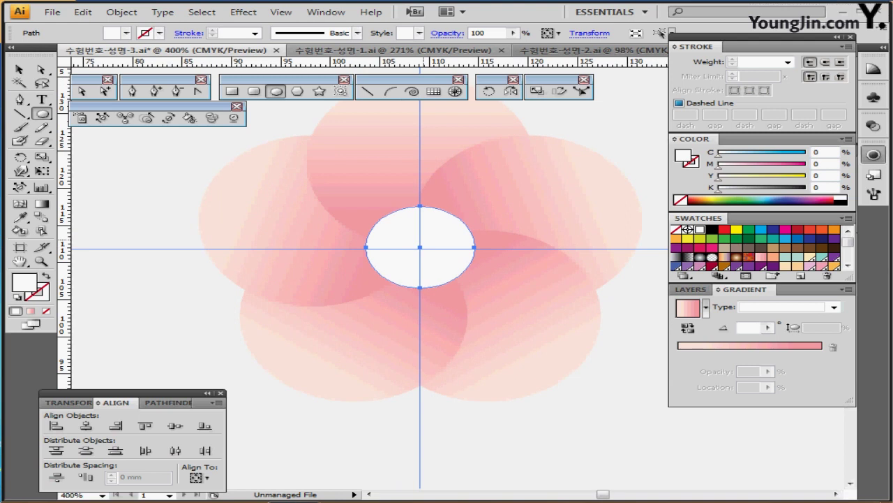
key("Down")
key("Down")
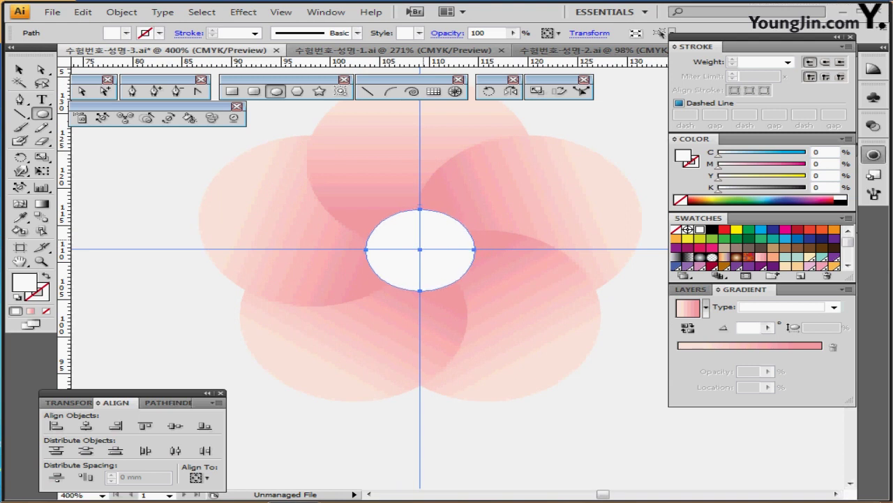
key("Up")
key("Up")
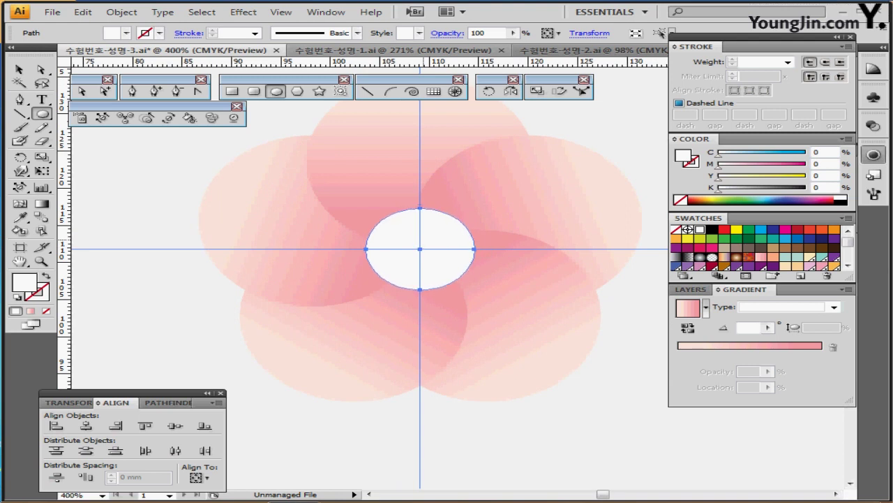
key("v")
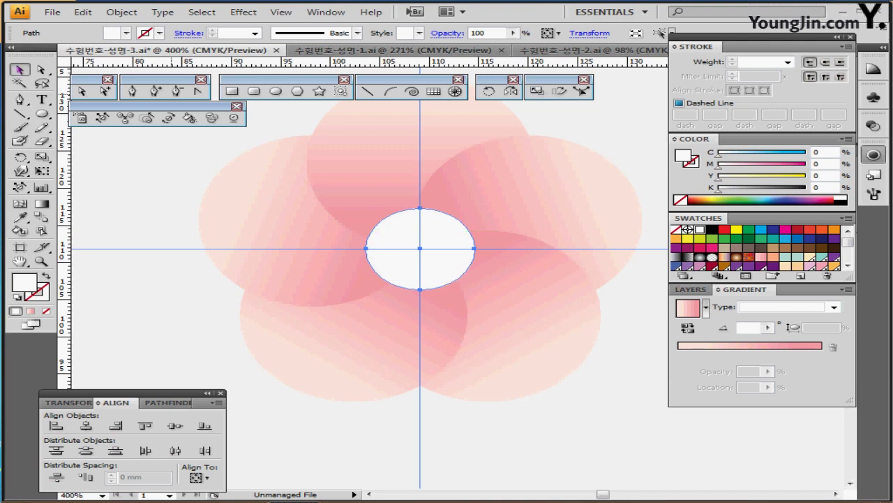
double_click(438, 268)
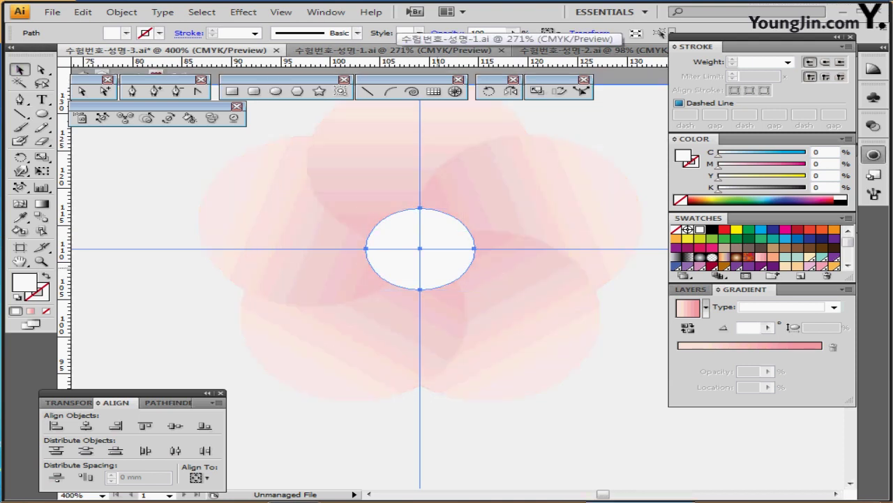
key("Escape")
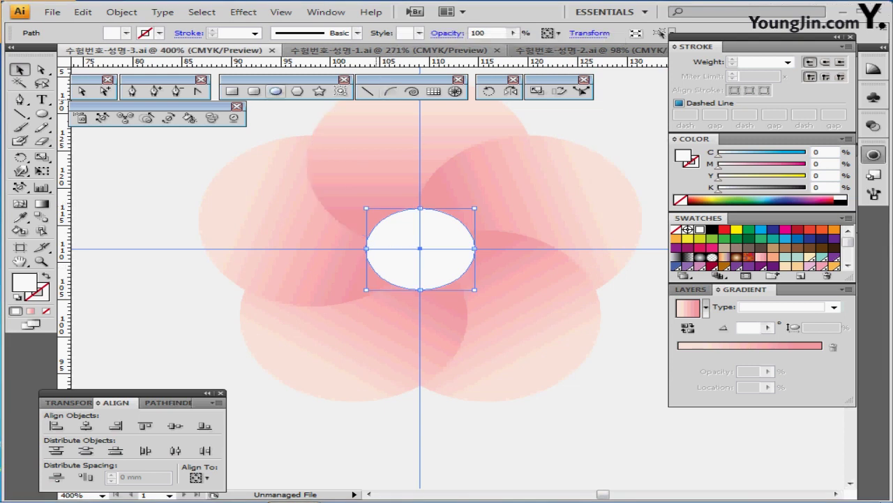
- Draw a white 4.5 mm by 4.5 mm circle on the vertical guide above the centre circle and nudge it slightly down
left_click(276, 91)
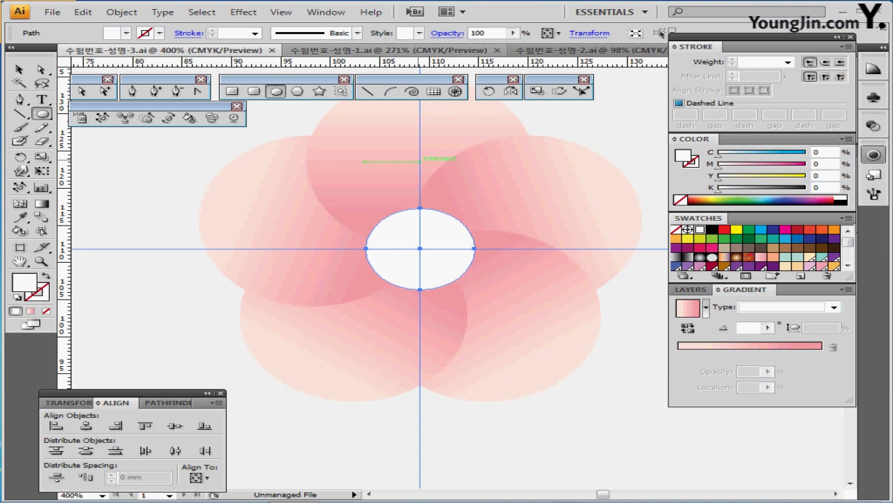
left_click(420, 161)
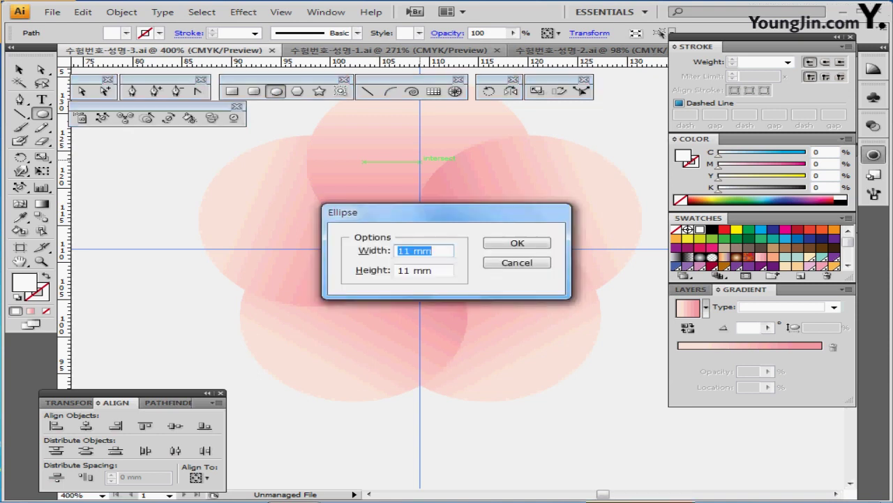
type("4.5")
key("Tab")
type("4.5")
key("Return")
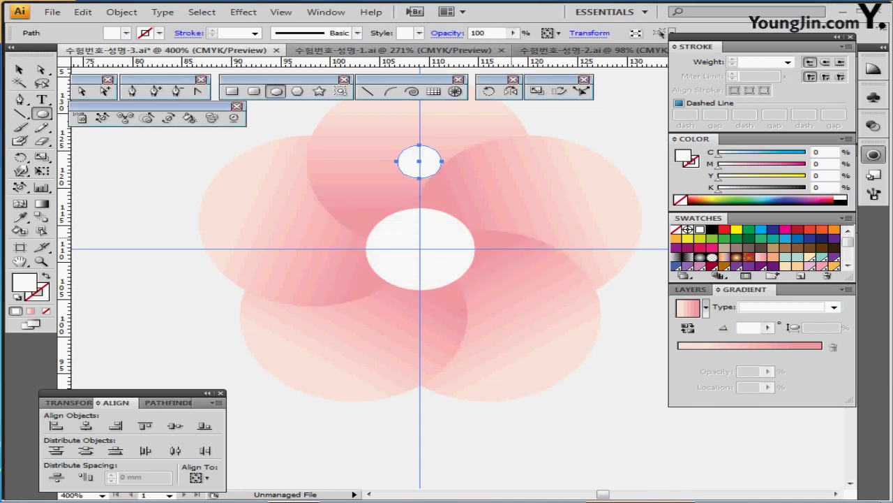
key("Down")
key("Down")
key("ctrl")
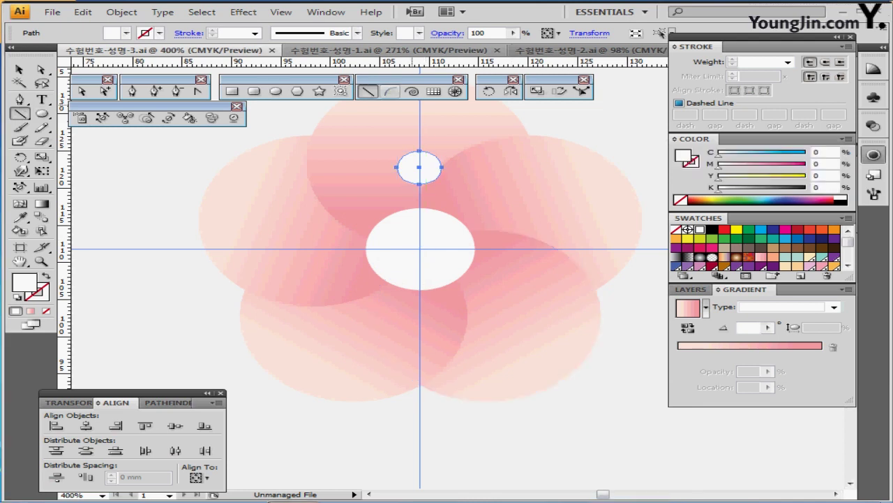
- Draw a vertical line from the small circle into the centre circle and give it a white 3 pt stroke
key("backslash")
left_click_drag(423, 168, 420, 230)
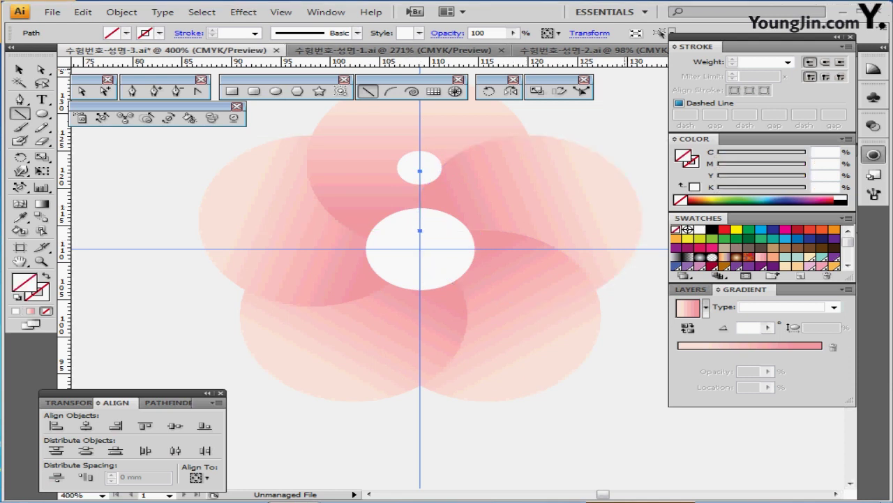
key("x")
left_click(700, 229)
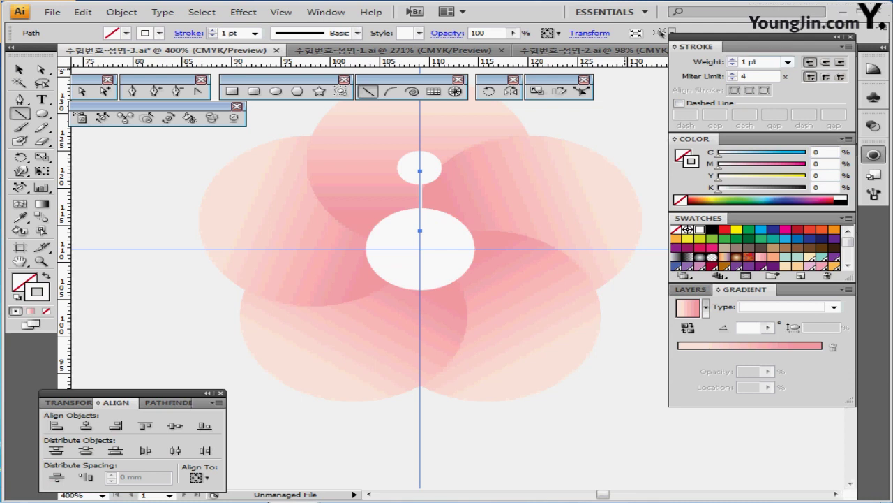
left_click(732, 59)
left_click(732, 59)
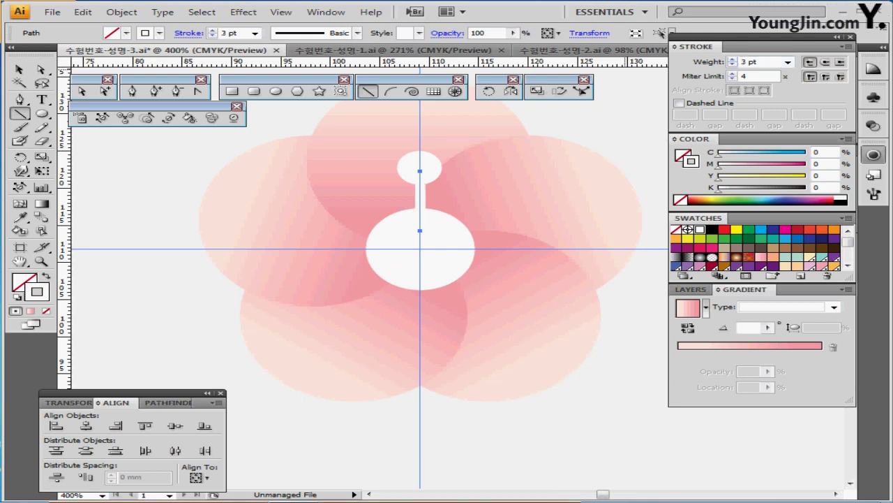
- Convert the connecting line's stroke to an outlined shape with Outline Stroke
left_click(121, 12)
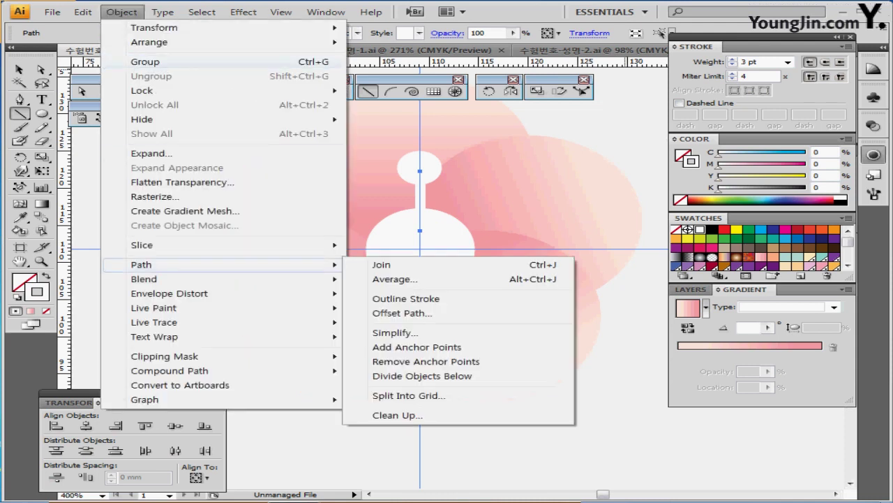
mouse_move(141, 264)
left_click(405, 298)
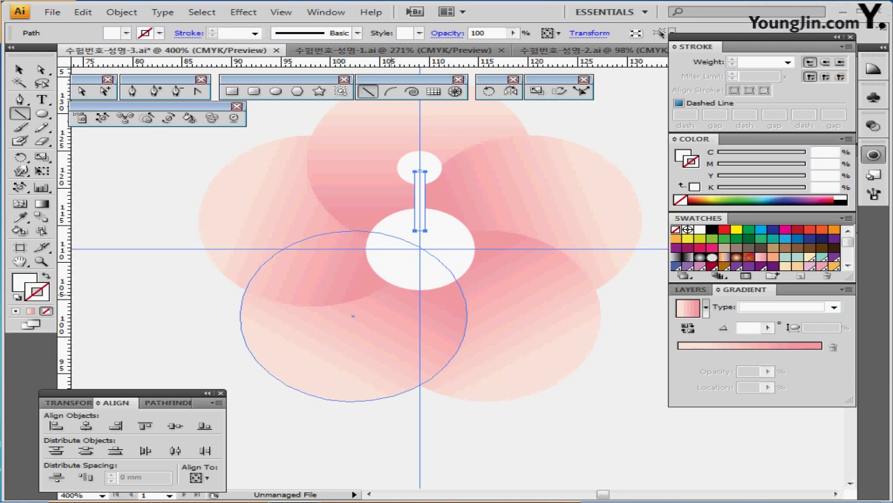
- Select the small circle together with the outlined line and align their horizontal centres
key("ctrl")
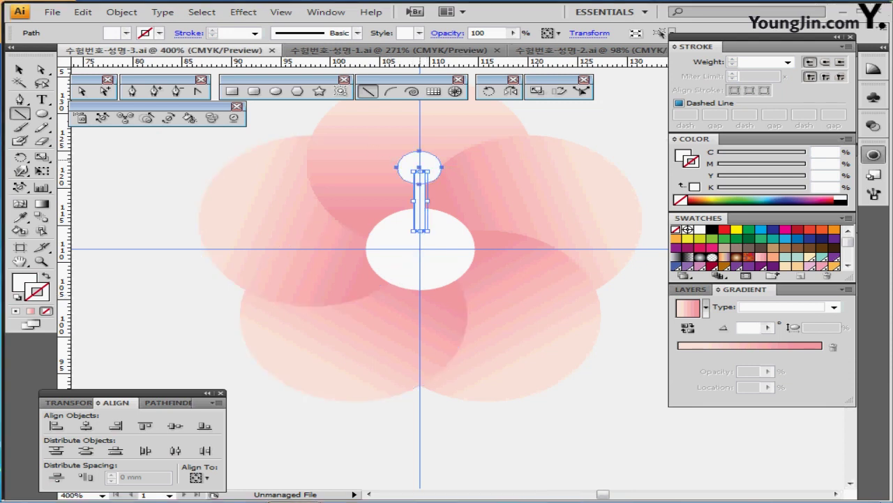
left_click(419, 161, "shift")
key("ctrl+shift+b")
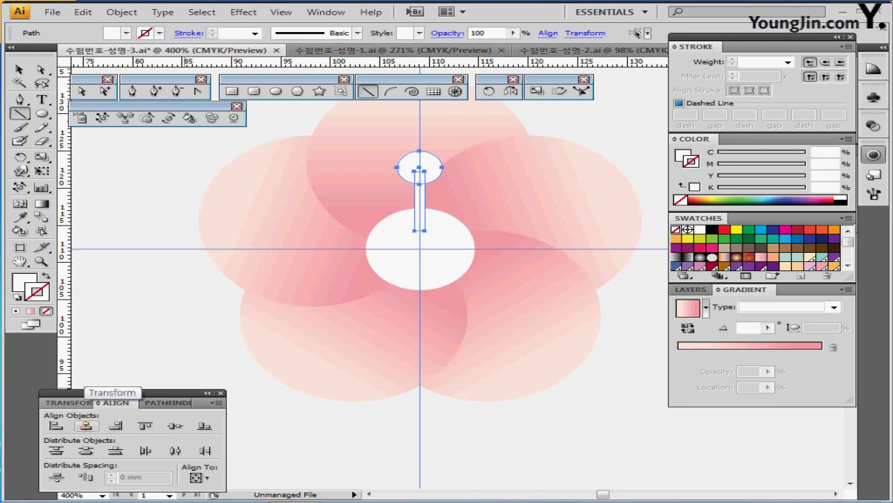
left_click(85, 425)
key("ctrl+g")
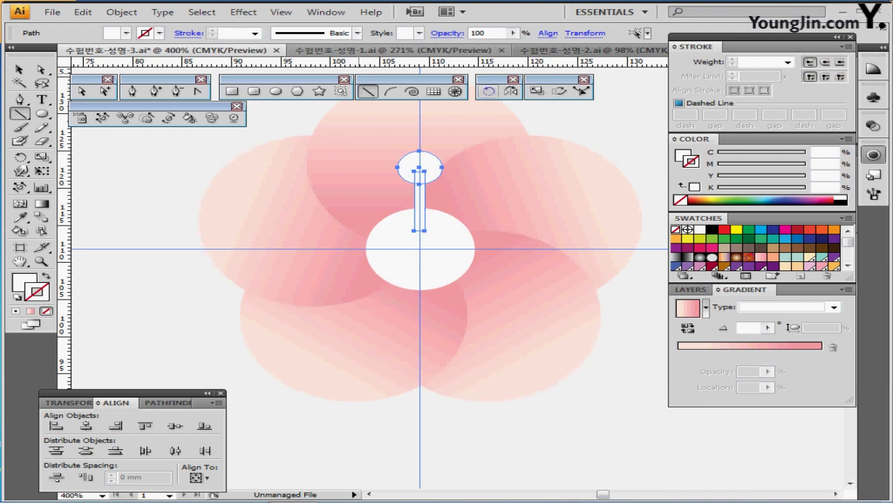
- Rotate copies of the small circle and its stem at 60° steps around the centre circle's midpoint until six surround it
left_click(488, 90)
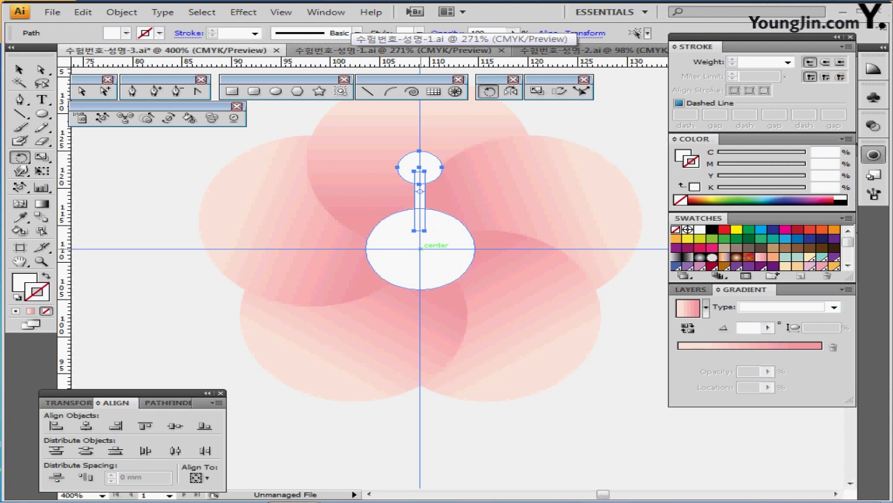
left_click(420, 248, "alt")
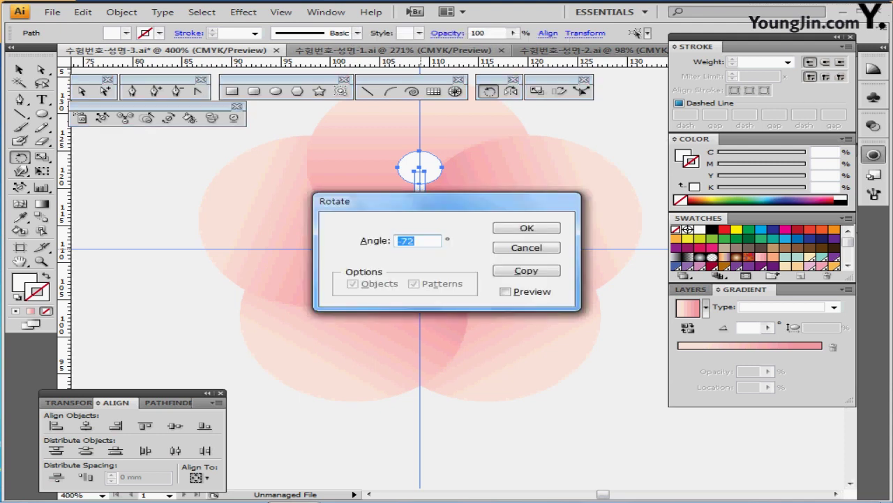
type("60")
left_click(527, 271)
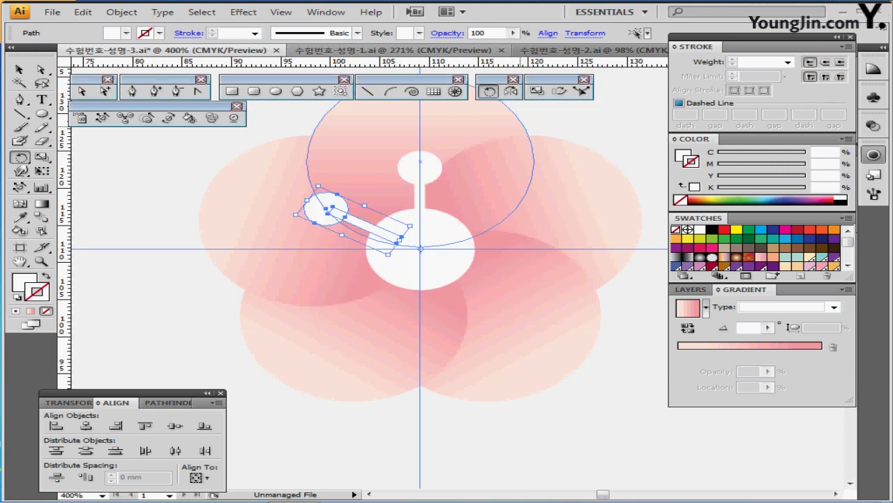
key("ctrl+d")
key("ctrl+d")
key("ctrl+d")
key("ctrl+d")
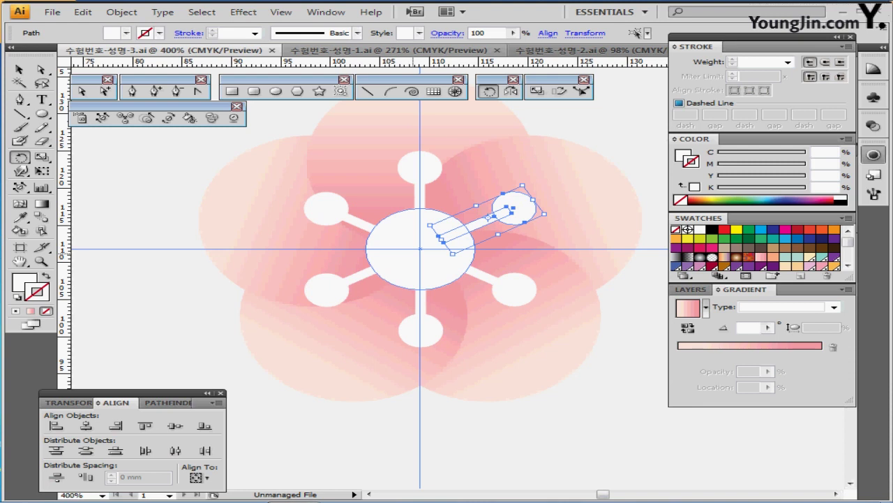
- Select the six small circles with their stems around the centre circle and cut them
left_click(401, 254, "ctrl")
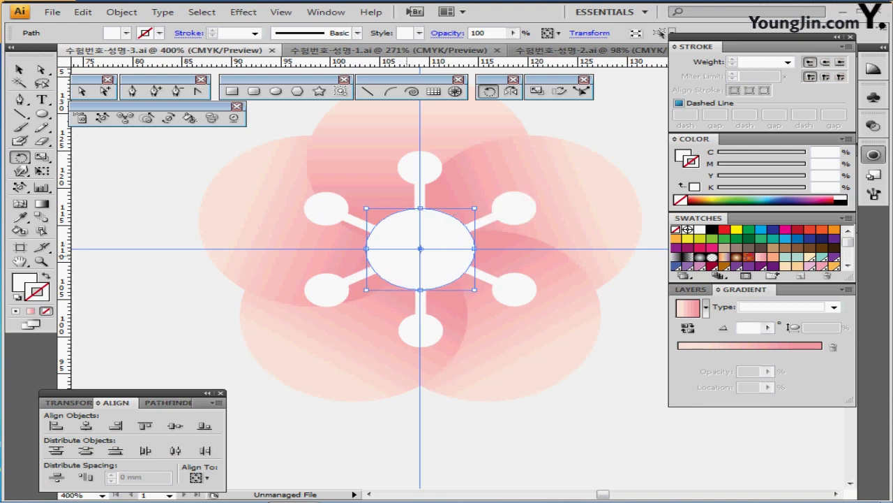
left_click_drag(200, 140, 556, 380)
left_click_drag(586, 113, 493, 162)
left_click(245, 209, "ctrl+shift")
left_click(300, 342, "ctrl+shift")
left_click(538, 335, "ctrl+shift")
left_click(466, 130, "ctrl+shift")
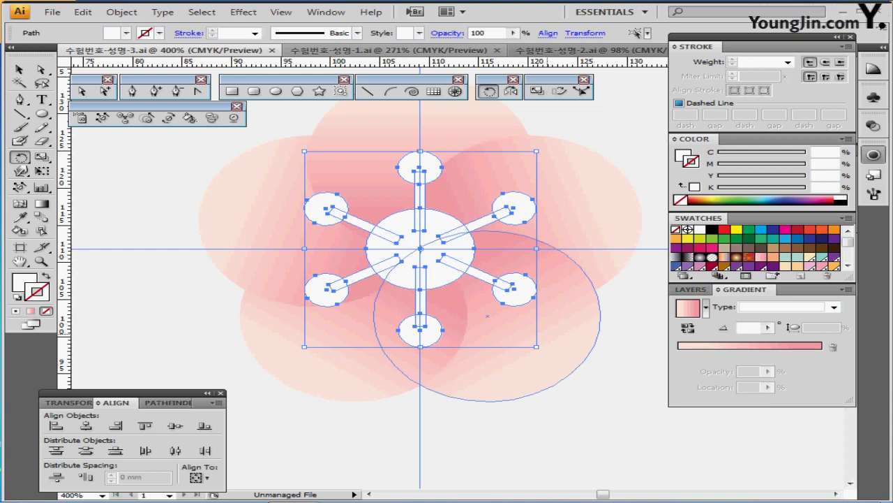
key("Delete")
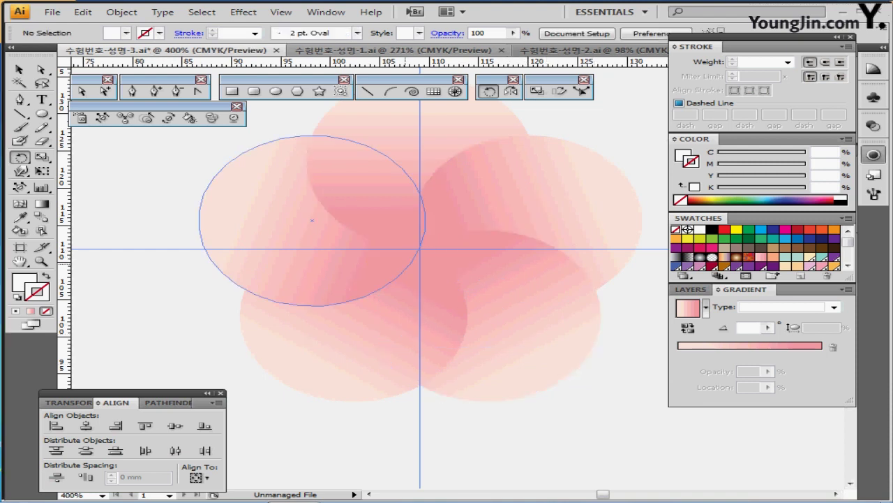
key("ctrl+z")
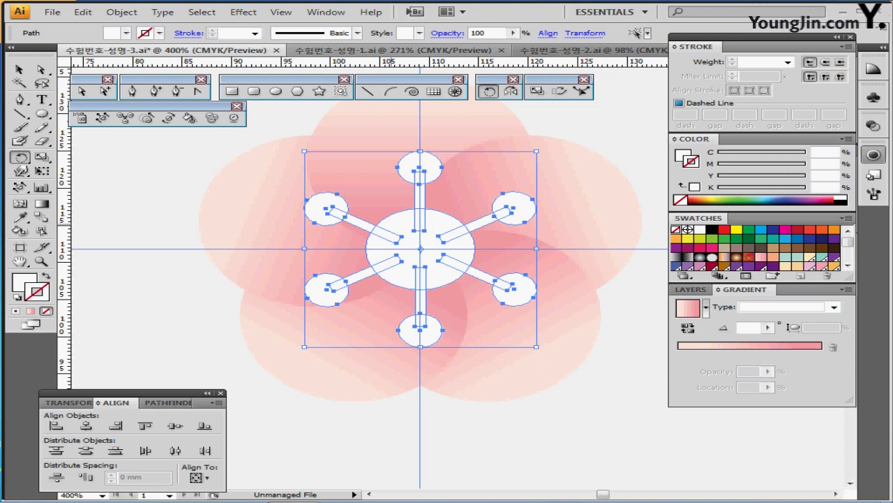
key("ctrl+x")
- Isolate the centre circle, paste the cut circles and stems in front of it, and save the document
double_click(419, 225, "ctrl")
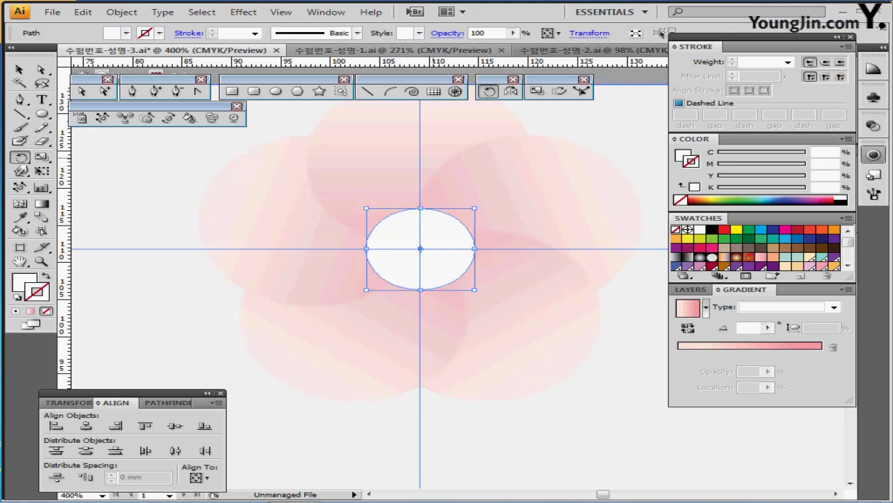
key("ctrl+f")
key("ctrl+z")
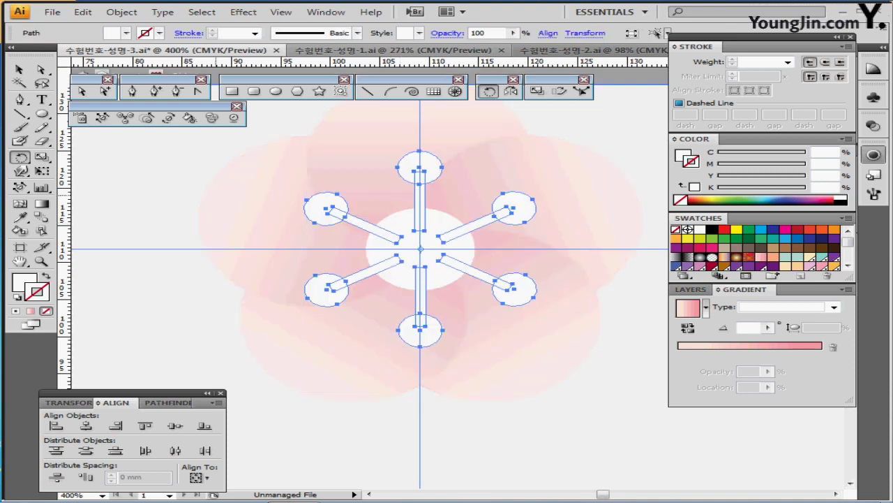
key("ctrl+shift+z")
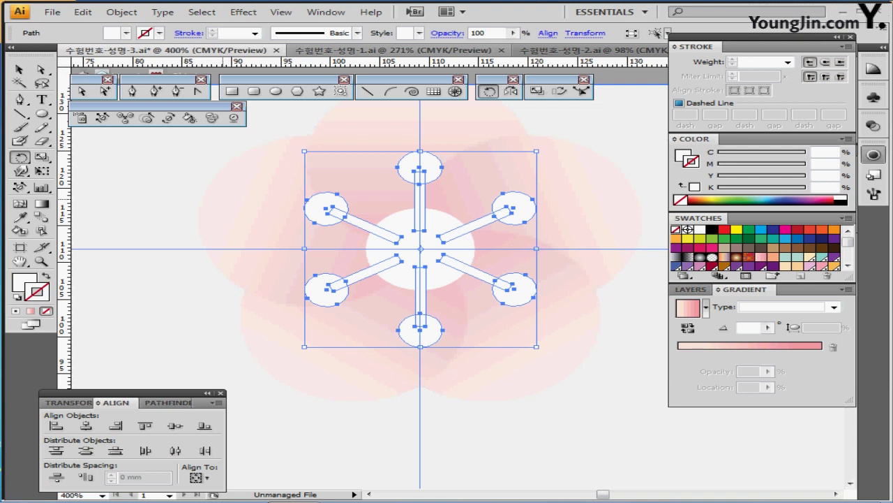
key("ctrl+s")
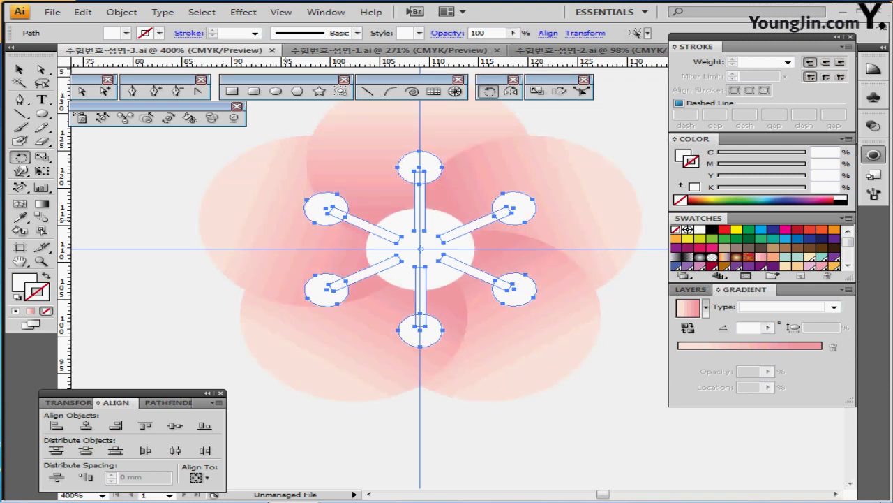
- Create an 80% uniformly scaled copy of the white centre circle inside the isolated stamen artwork
key("ctrl+a")
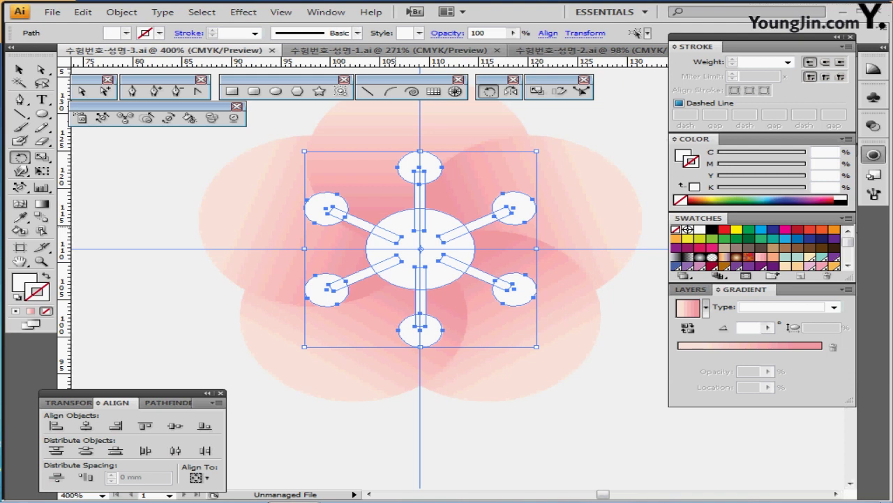
key("ctrl+z")
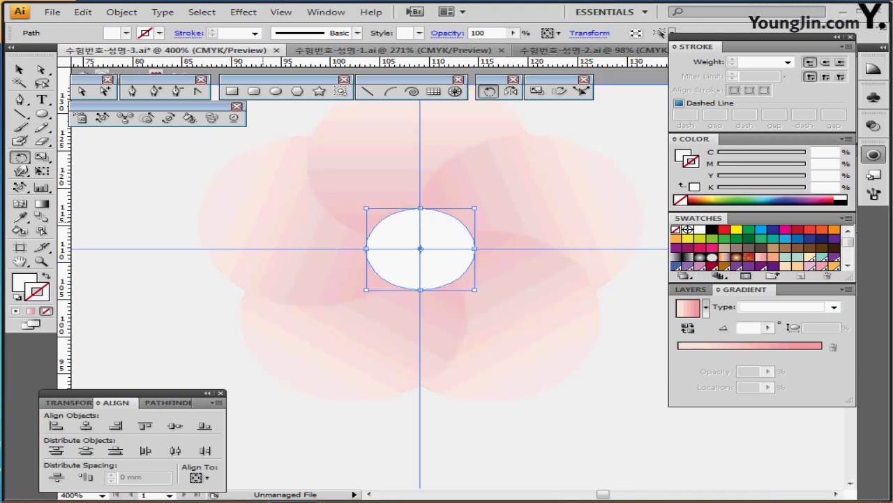
key("ctrl+shift+z")
left_click(399, 223, "ctrl")
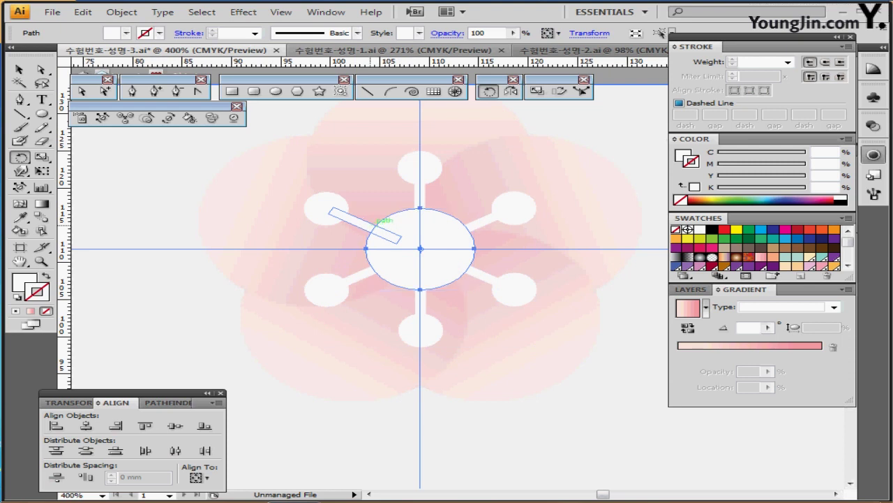
double_click(537, 91)
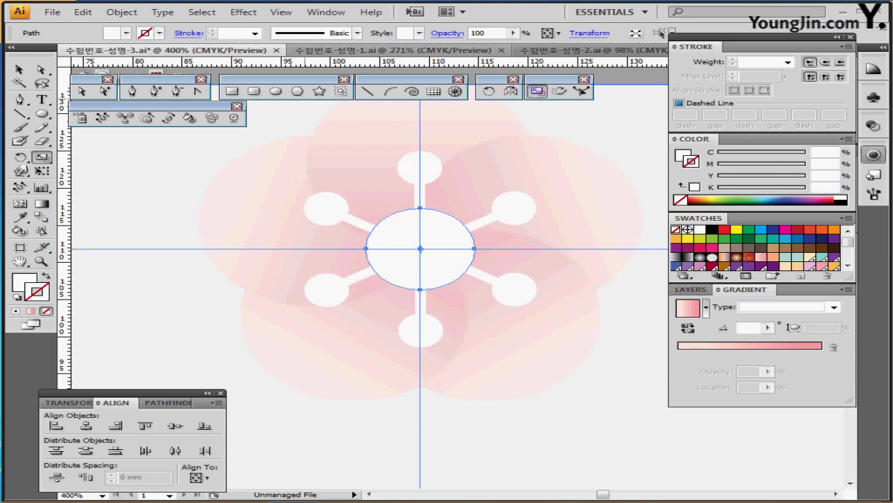
type("80")
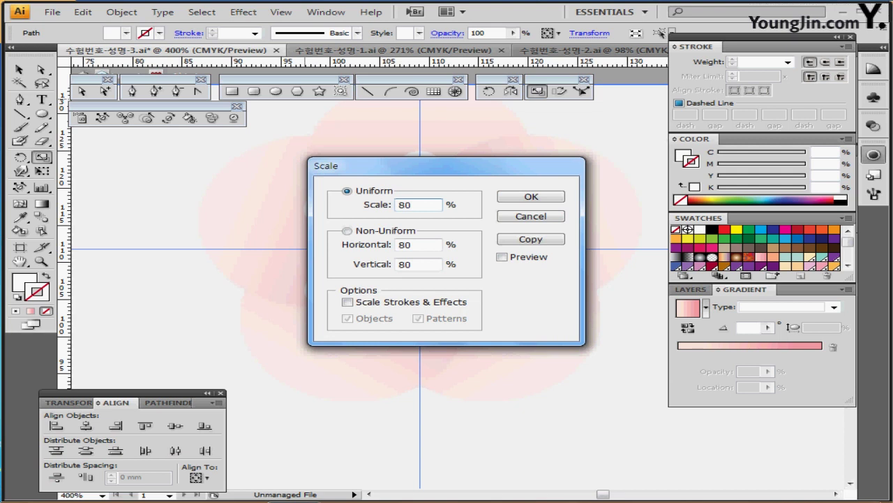
key("Return")
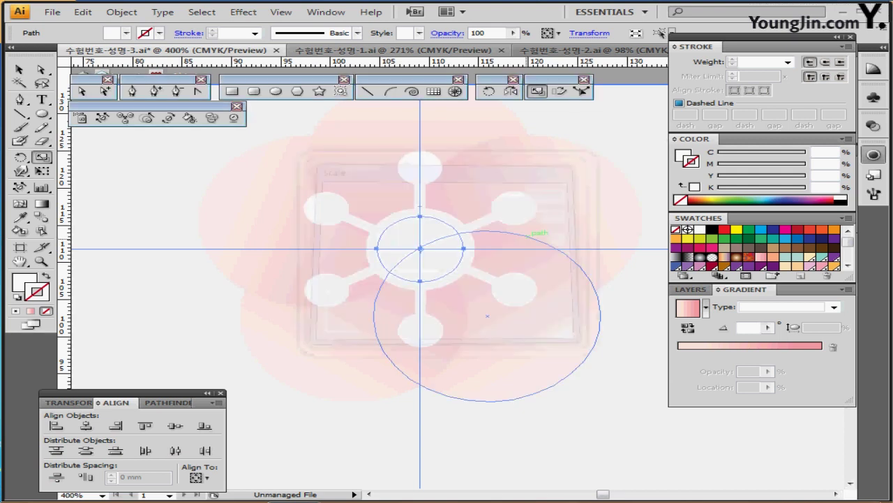
- Fill the smaller centre circle with yellow by setting its Y value to 70%
double_click(817, 176)
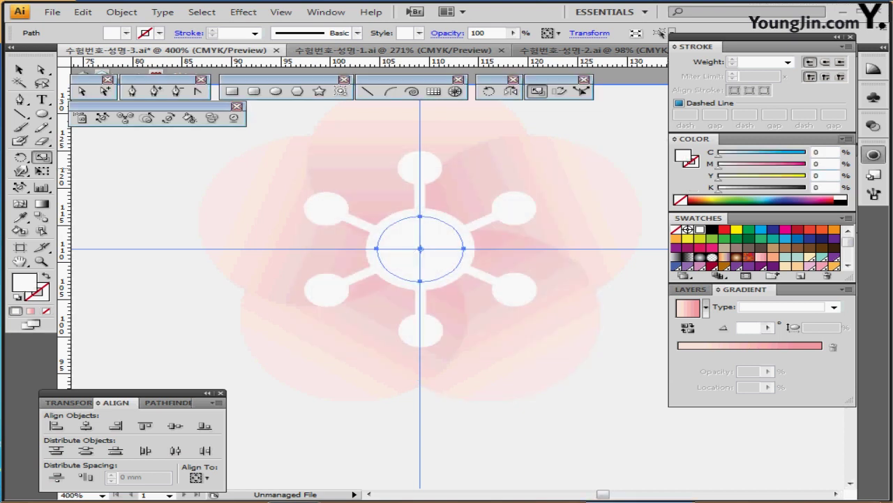
type("70")
key("Return")
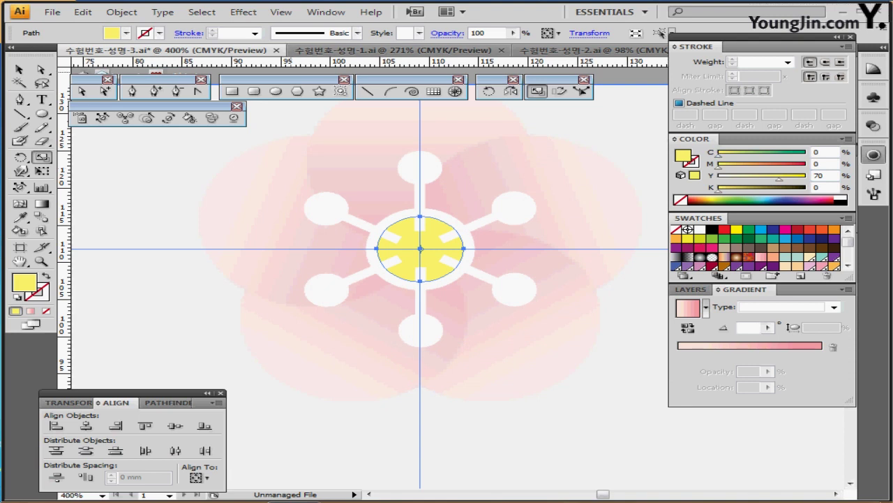
- Unite all the white circles and stems into one shape and arrange it behind the yellow centre circle
left_click(202, 12)
left_click(231, 86)
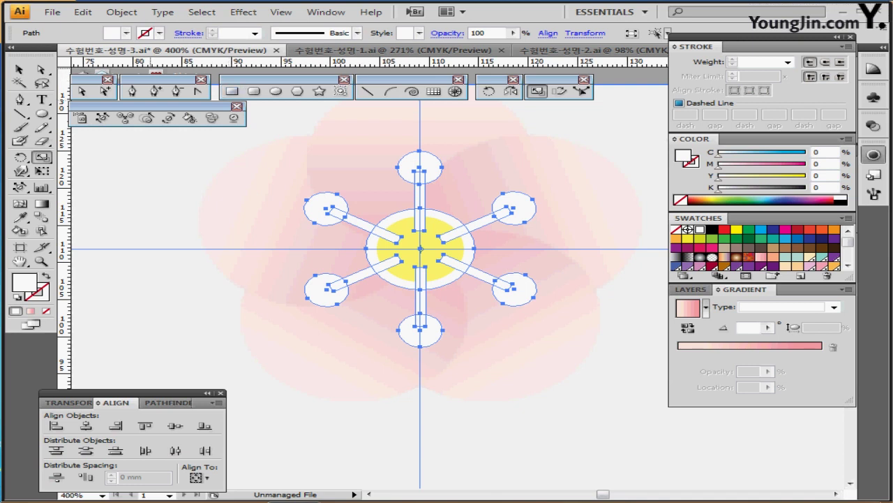
left_click(165, 403)
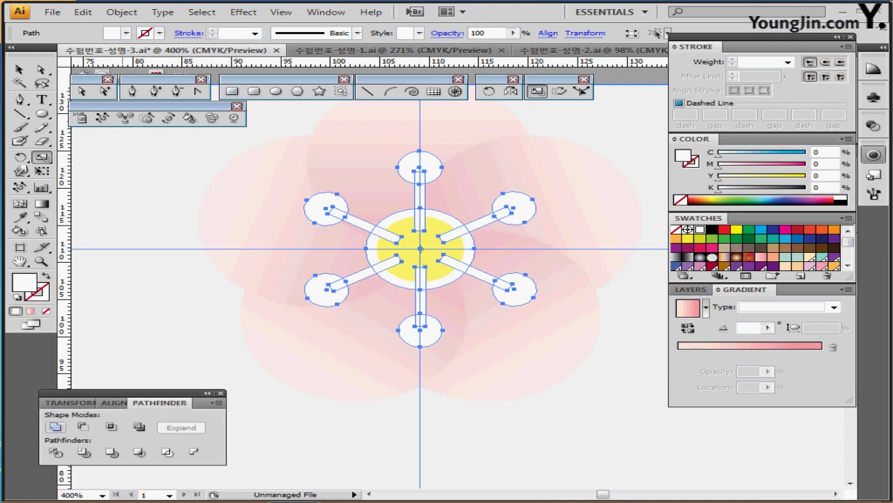
left_click(55, 427)
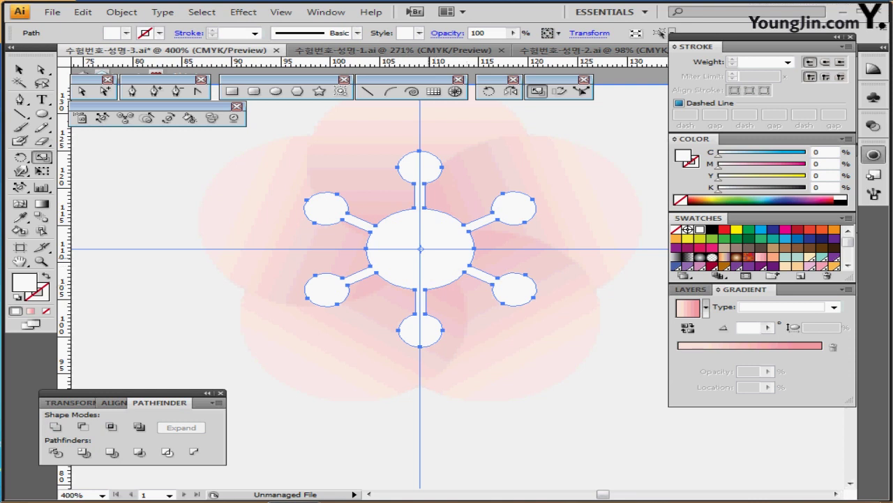
key("ctrl+z")
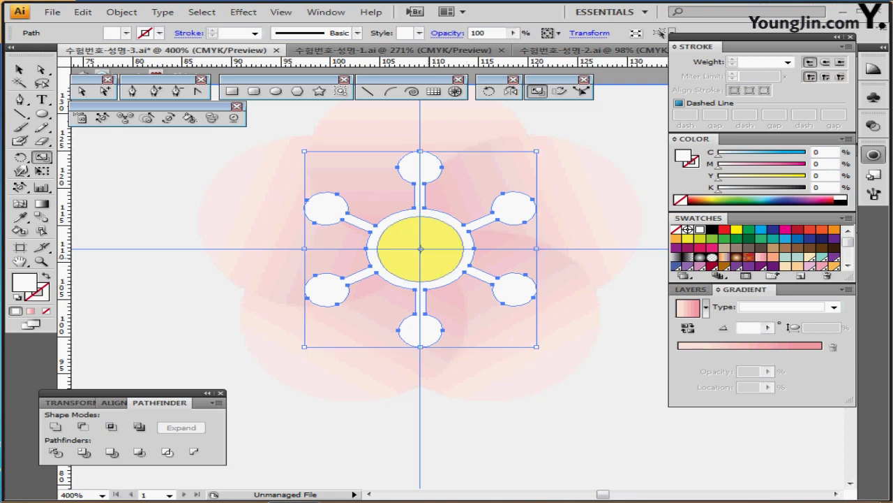
key("ctrl+z")
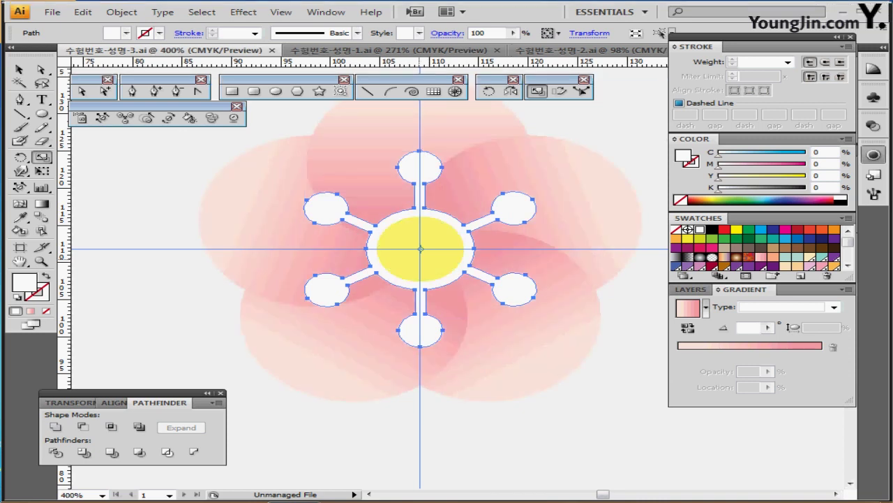
left_click(380, 425, "ctrl")
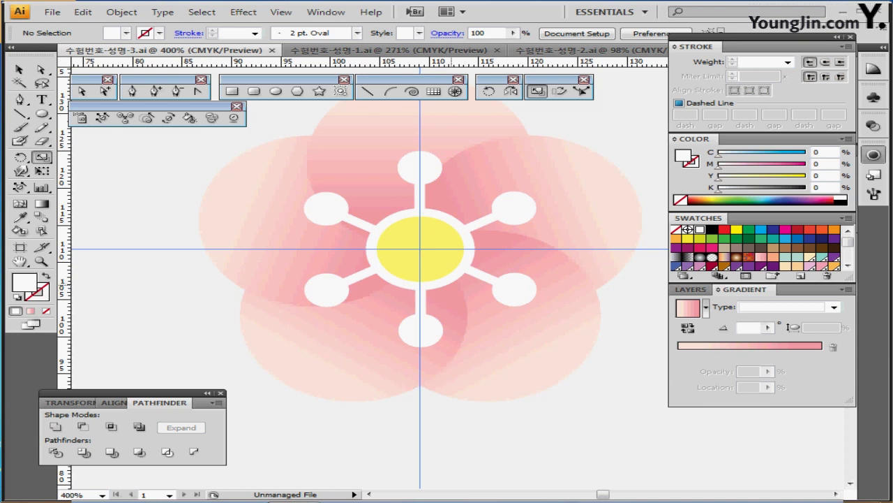
- Select the whole flower and make a uniformly scaled copy at 75%
key("ctrl+minus")
key("ctrl+minus")
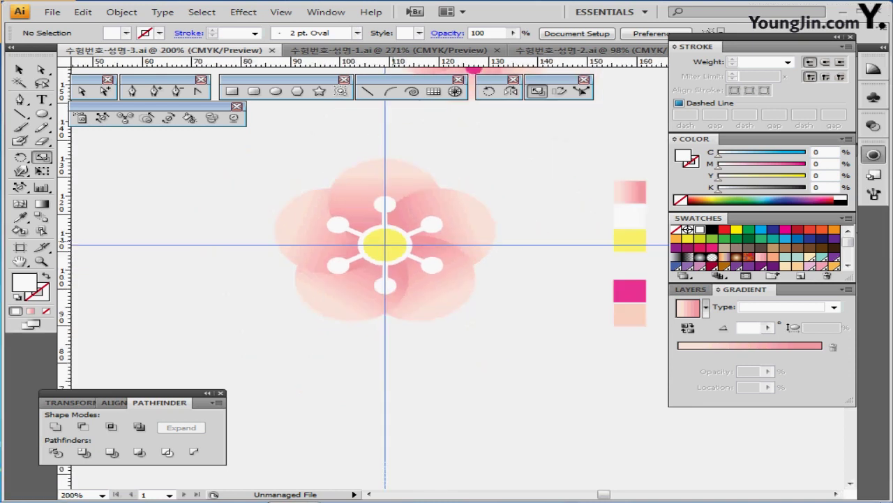
mouse_move(390, 242)
left_mouse_down()
mouse_move(377, 231)
mouse_move(402, 233)
left_mouse_up()
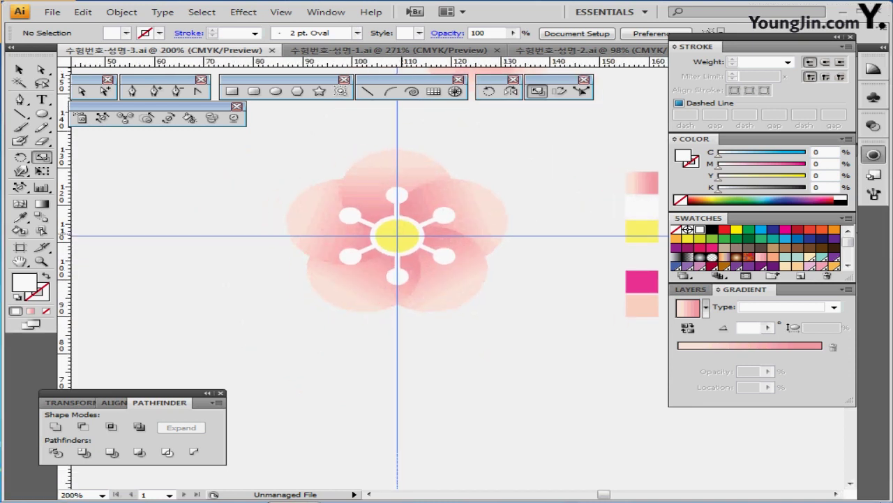
left_click_drag(283, 150, 474, 318)
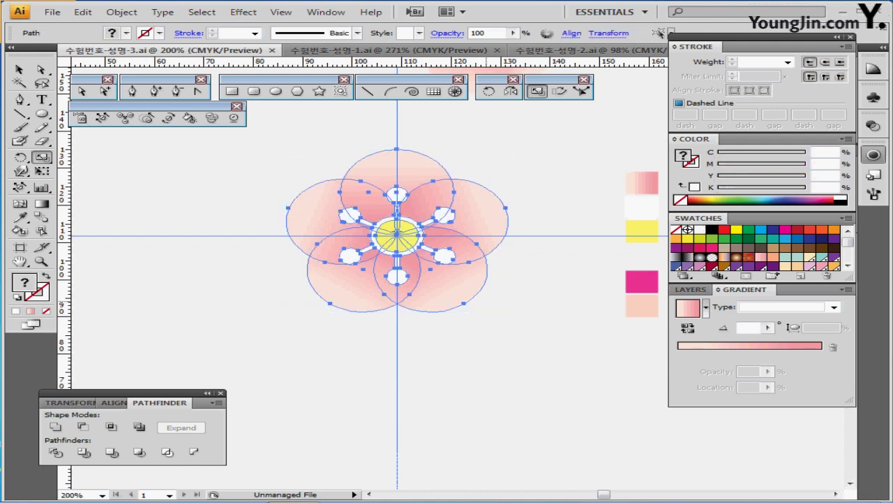
key("Return")
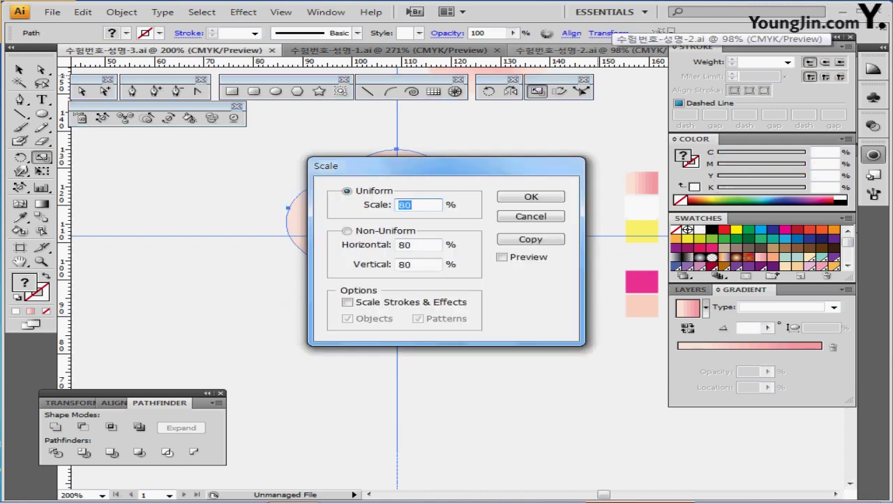
type("75")
left_click(531, 238)
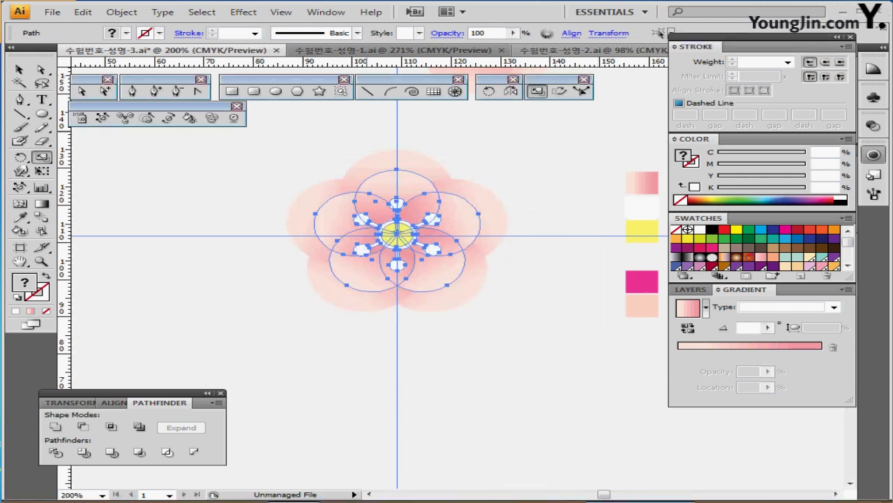
- Rotate the smaller flower copy clockwise and move it diagonally down to the right of the original flower
key("r")
key("Return")
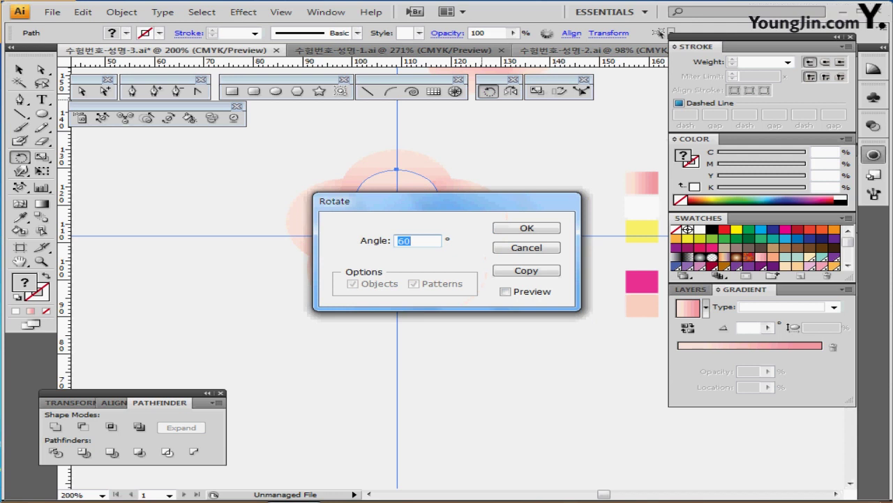
type("-")
type("30")
key("Return")
left_click_drag(430, 270, 566, 404)
left_click_drag(546, 368, 547, 368)
left_click_drag(547, 368, 412, 326)
key("ctrl+shift+a")
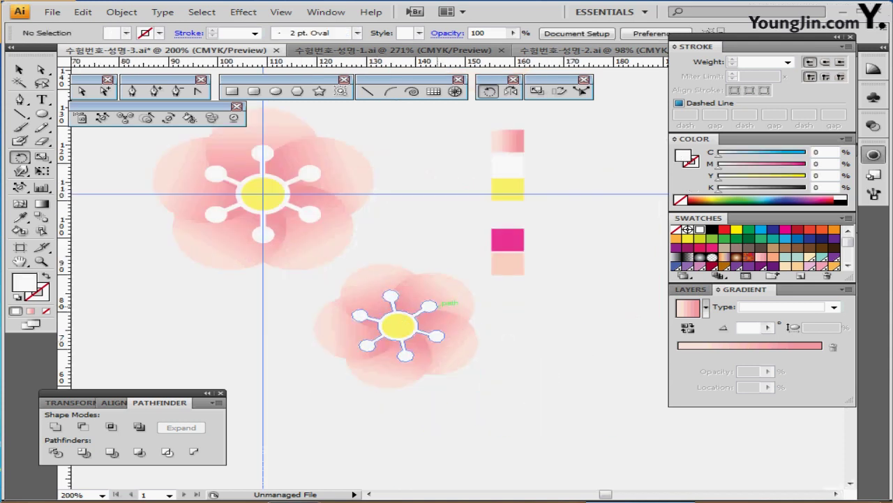
- Recolour the small flower with the sample boxes' colours: magenta for the united stamen shape and light peach for the centre circle
left_click(439, 305)
key("i")
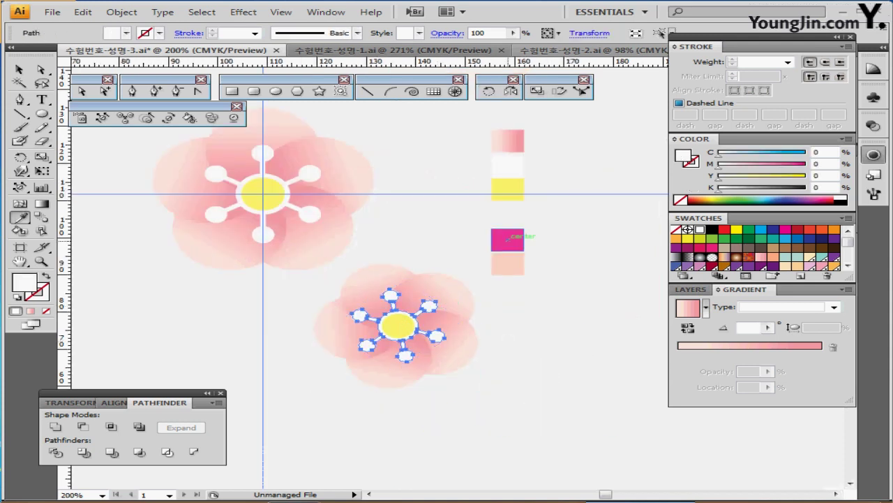
left_click(508, 238)
left_click(402, 326, "ctrl")
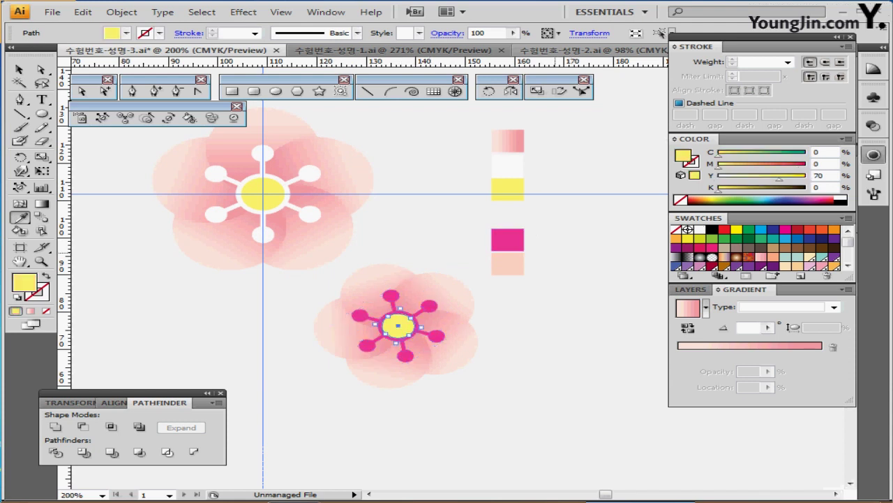
left_click(508, 263)
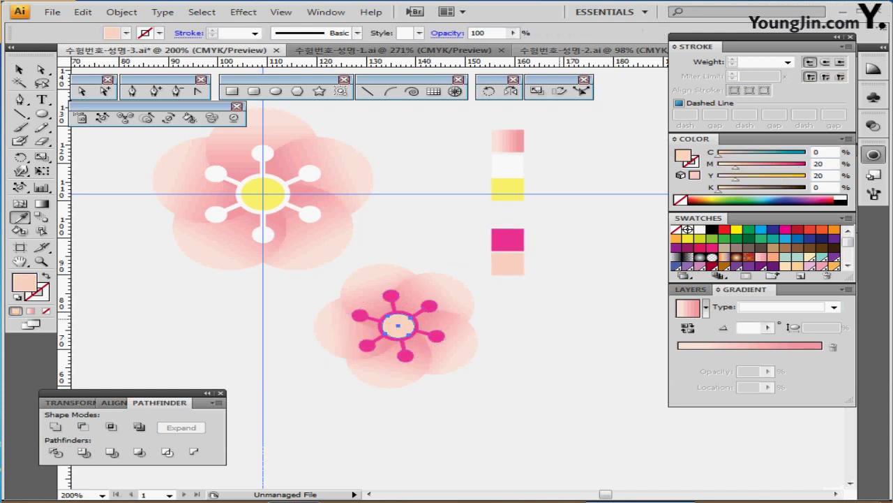
key("ctrl+shift+a")
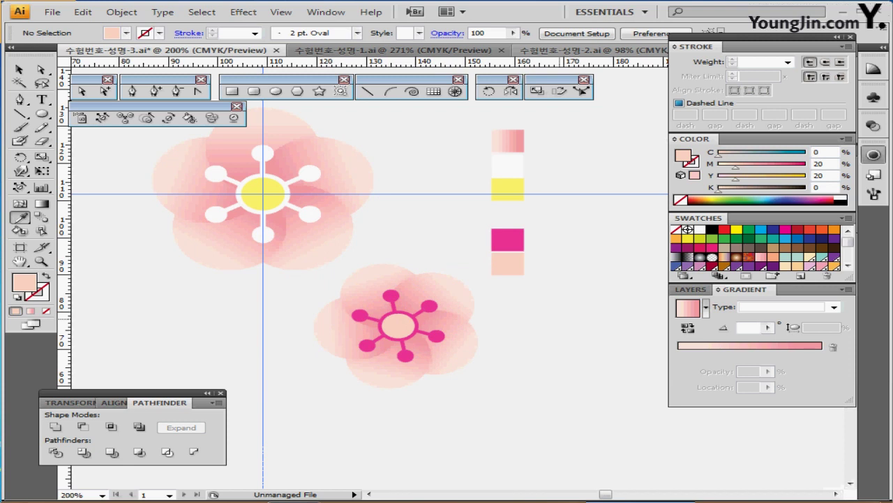
- Select both flowers and define them as a new symbol named 꽃 with the Graphic type
key("ctrl+minus")
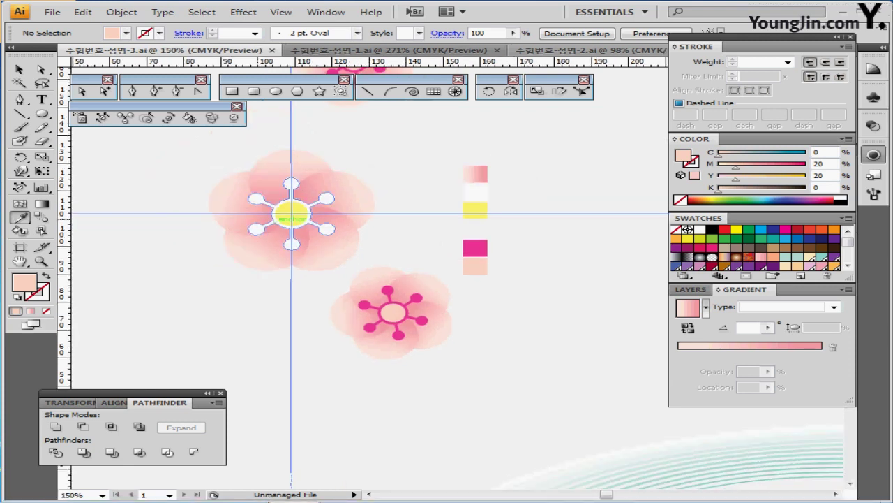
left_click_drag(214, 155, 440, 377)
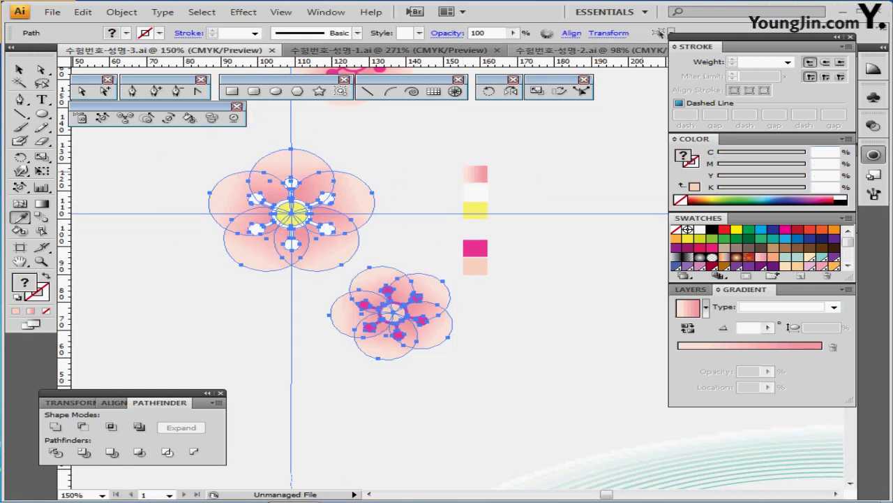
left_click(873, 98)
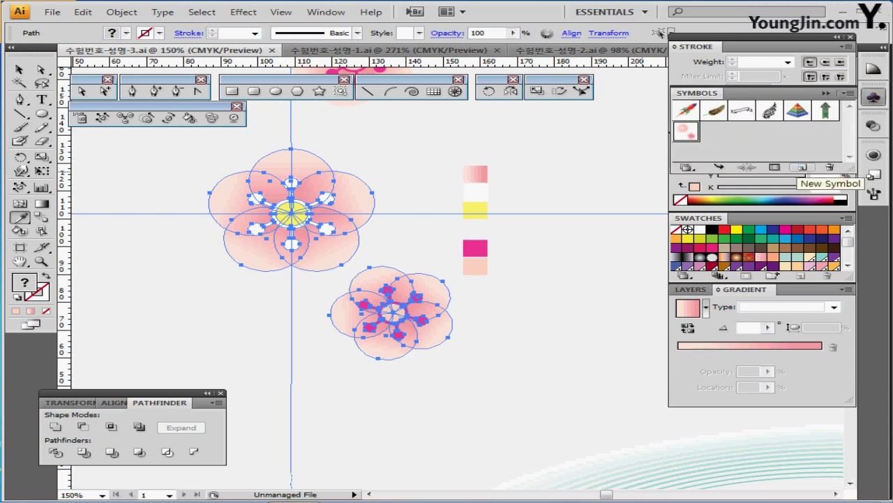
left_click(802, 168)
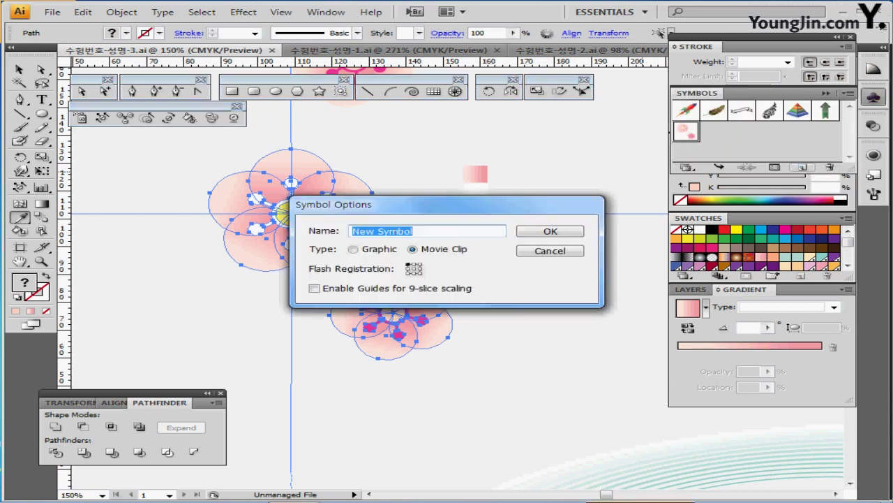
type("R")
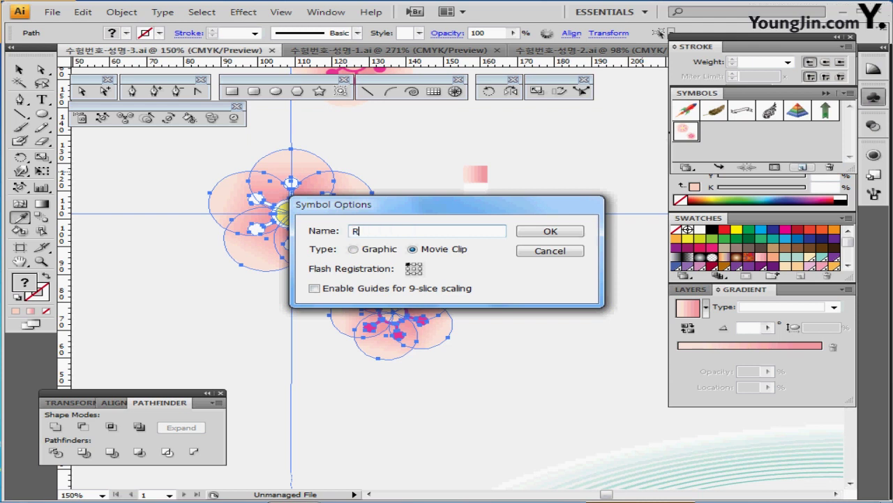
key("BackSpace")
type("꽃")
left_click(354, 249)
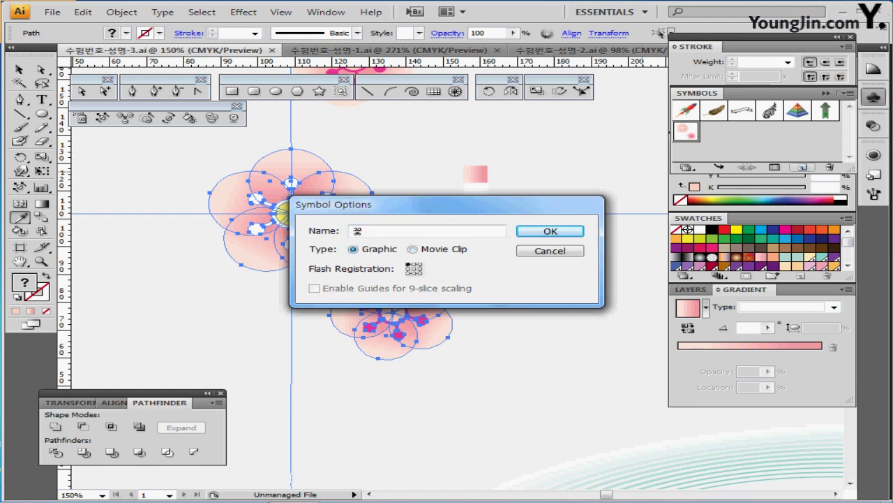
key("Return")
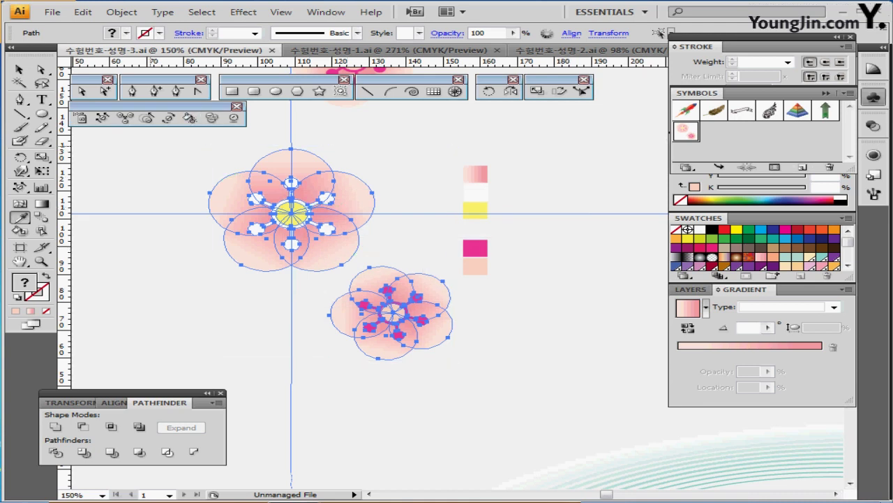
- Delete the two source flowers and the colour sample boxes, and save the document
key("ctrl+a")
key("Delete")
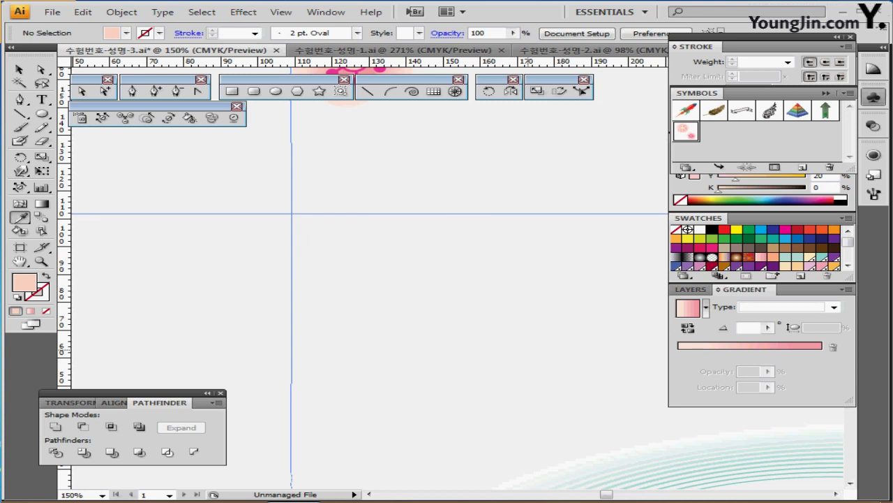
key("ctrl+s")
- Fit the artboard in view and spray one 꽃 symbol pair in the poster's upper left and another in its upper right
key("ctrl+minus")
left_click_drag(356, 349, 442, 200)
left_click_drag(436, 349, 474, 107)
key("ctrl+0")
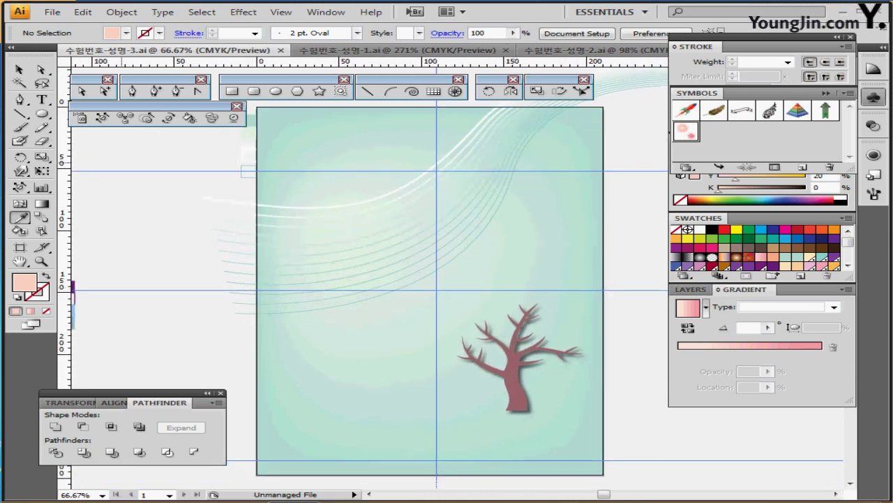
key("shift+s")
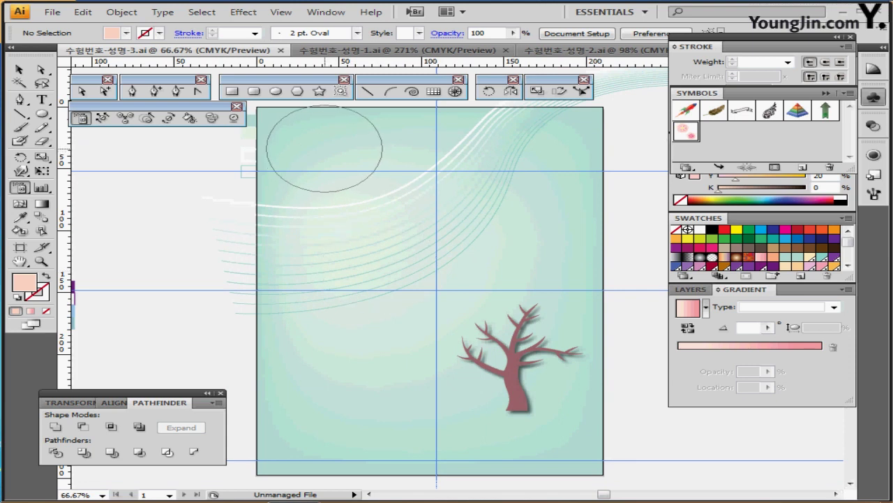
left_click(324, 148)
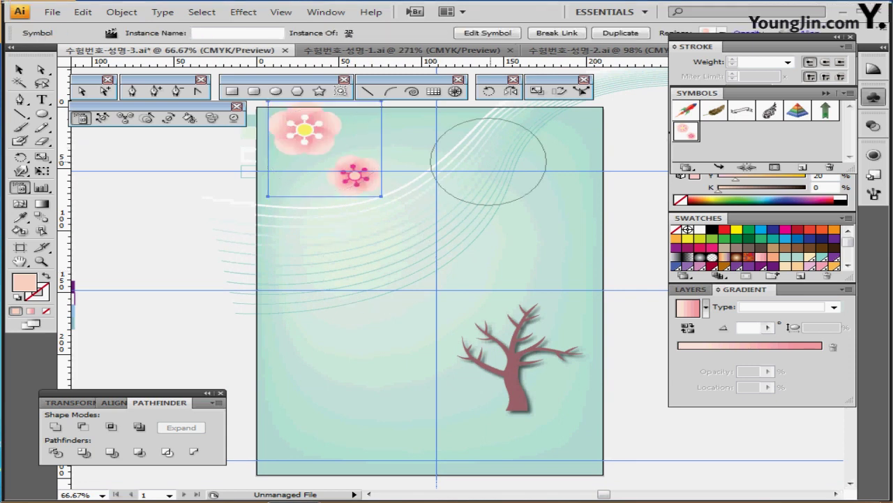
mouse_move(485, 144)
left_mouse_down()
mouse_move(479, 159)
mouse_move(532, 194)
left_mouse_up()
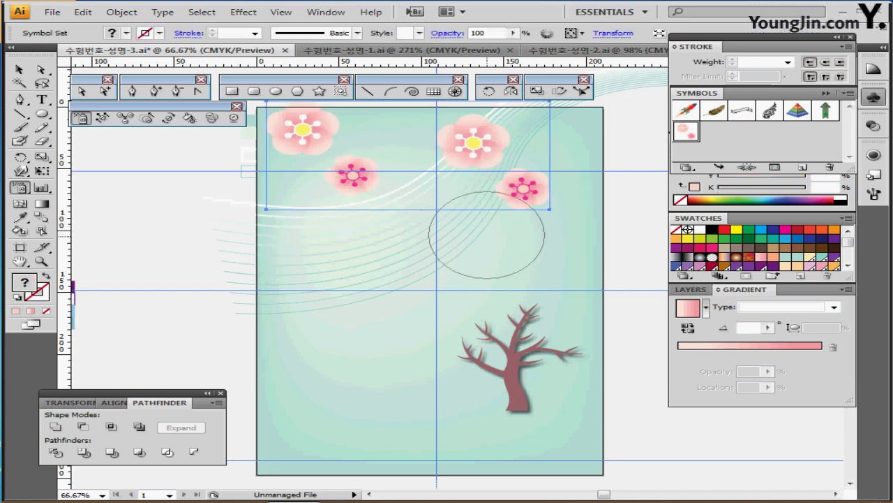
- Spray five more 꽃 symbol pairs around the tree and save the document
left_click_drag(414, 339, 452, 308)
left_click(463, 294)
left_click(511, 270)
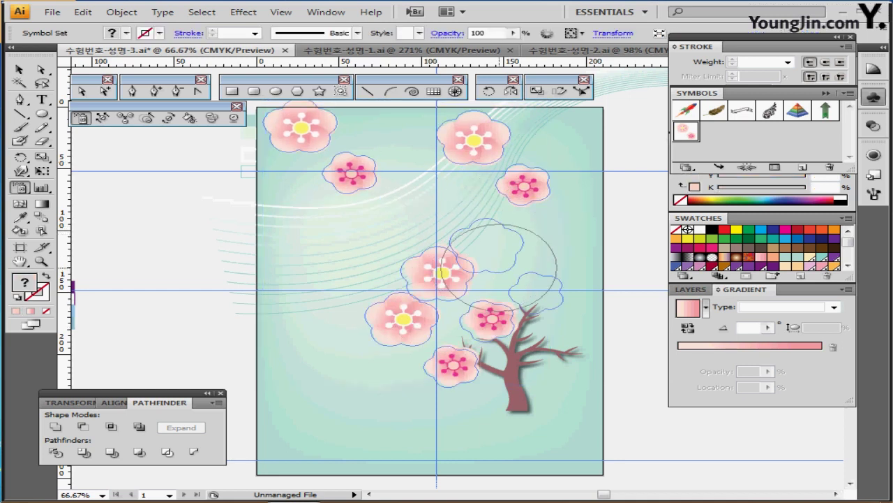
mouse_move(518, 384)
left_mouse_down()
mouse_move(593, 328)
mouse_move(598, 295)
left_mouse_up()
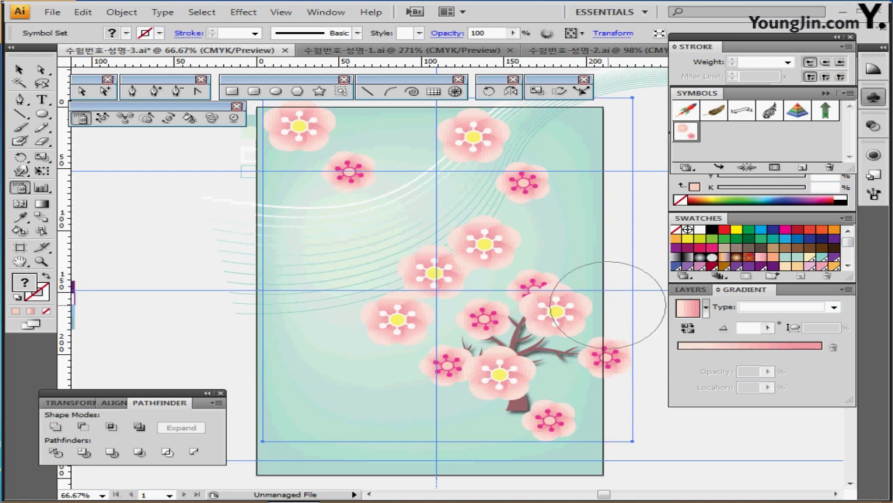
mouse_move(481, 225)
left_mouse_down()
mouse_move(463, 225)
mouse_move(470, 228)
left_mouse_up()
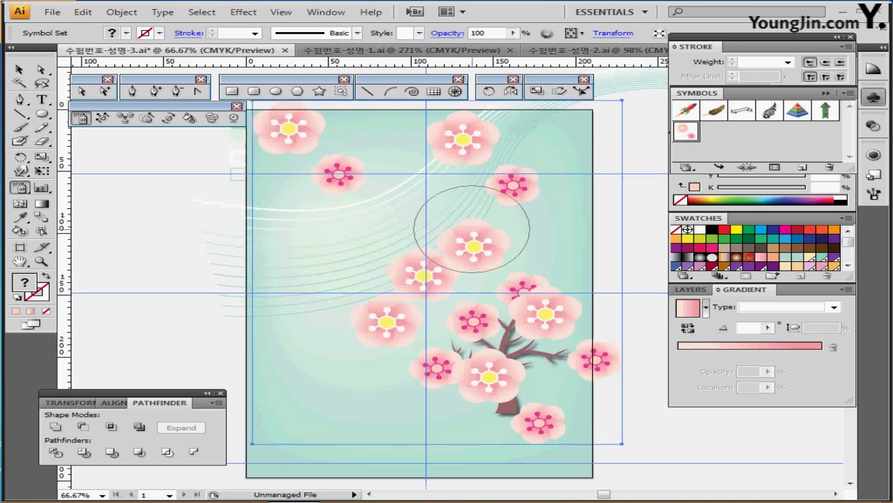
key("ctrl")
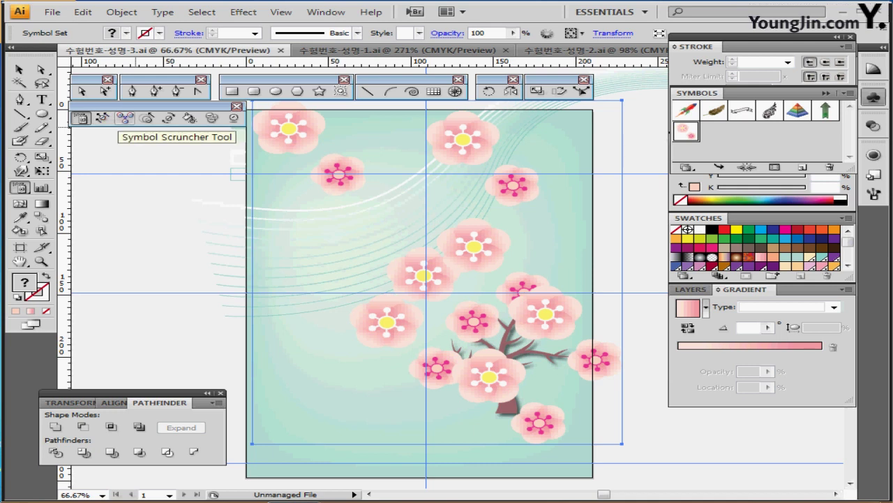
- Shrink the upper-right flower pair and the pairs over the tree's trunk and right branch with the Symbol Sizer
left_click(146, 117)
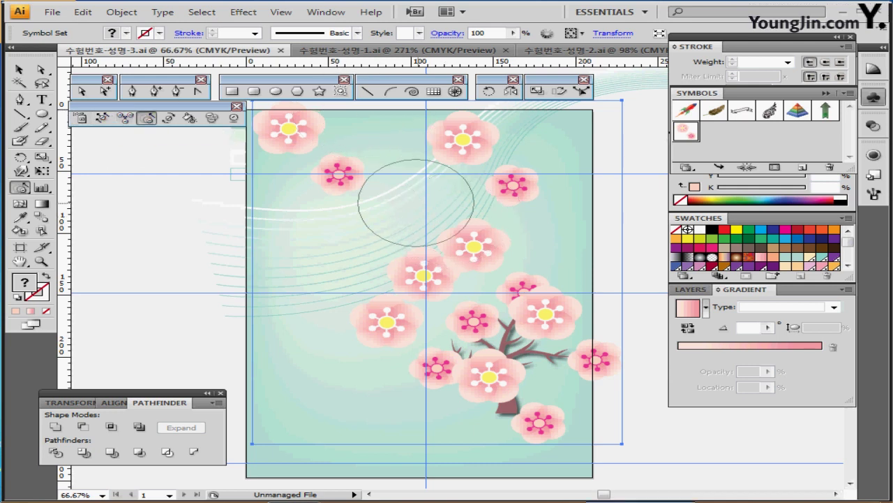
left_click(492, 167, "alt")
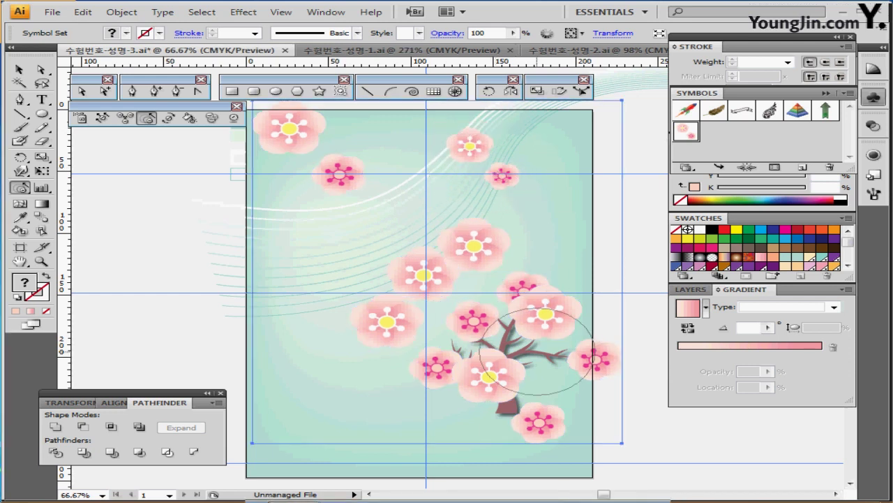
left_click(542, 384, "alt")
left_click(570, 333, "alt")
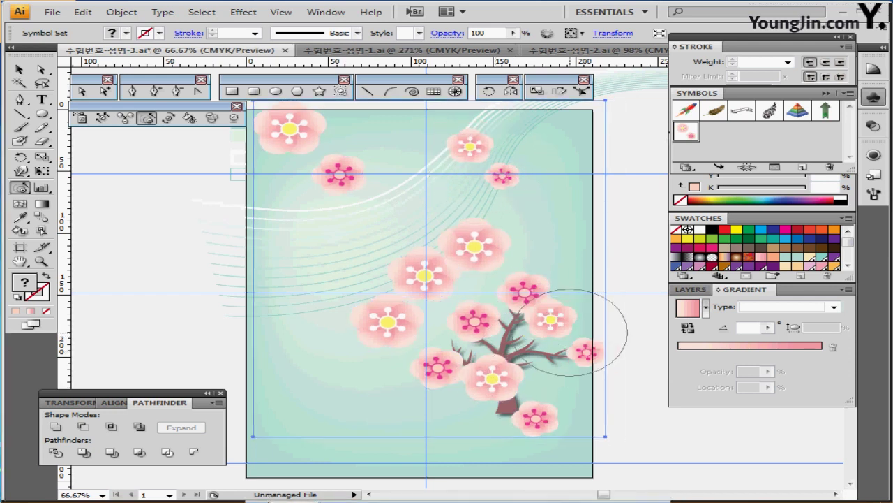
- Spread the flower pairs around the tree with the Symbol Shifter, moving the one above it and the one over the trunk rightward
left_click(103, 117)
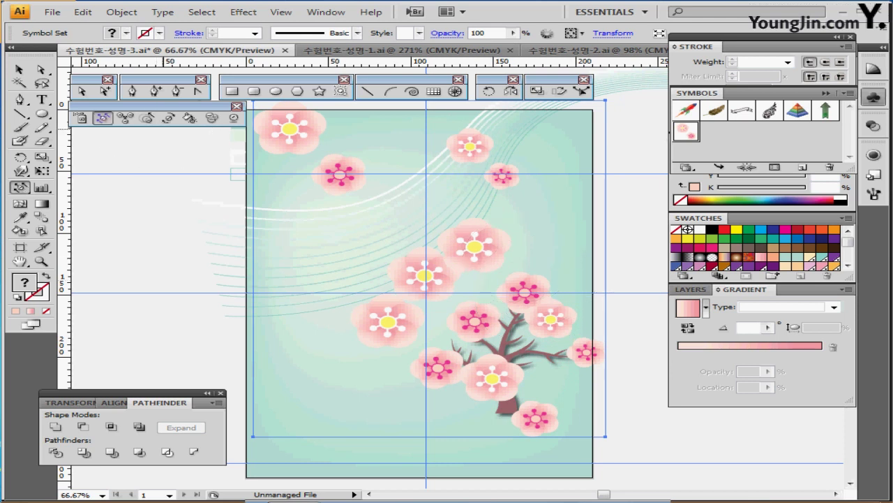
left_click_drag(460, 241, 541, 252)
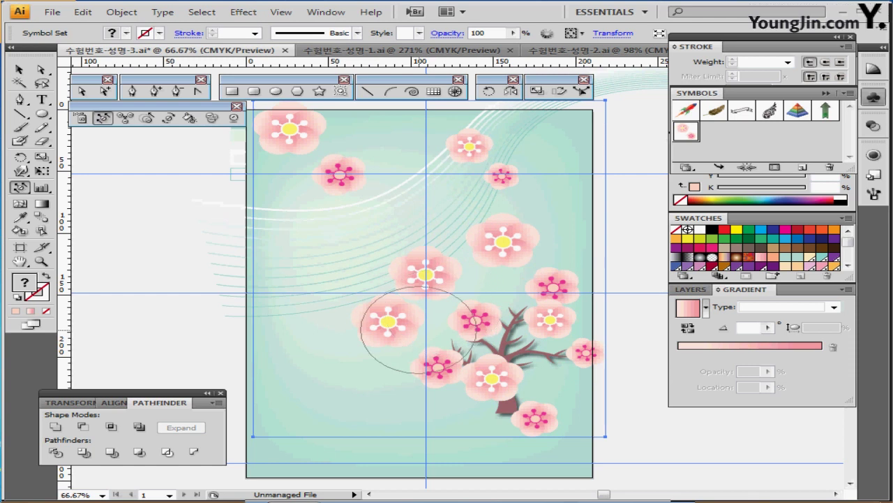
mouse_move(418, 329)
left_mouse_down()
mouse_move(411, 346)
mouse_move(495, 365)
left_mouse_up()
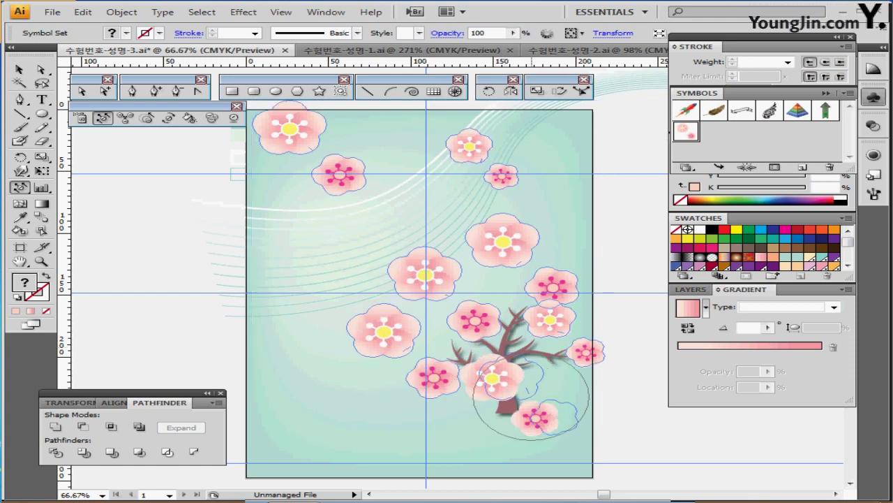
- Rotate the flower pairs above the tree and over its trunk with the Symbol Spinner, and shift the middle pair toward the branches
left_click(168, 117)
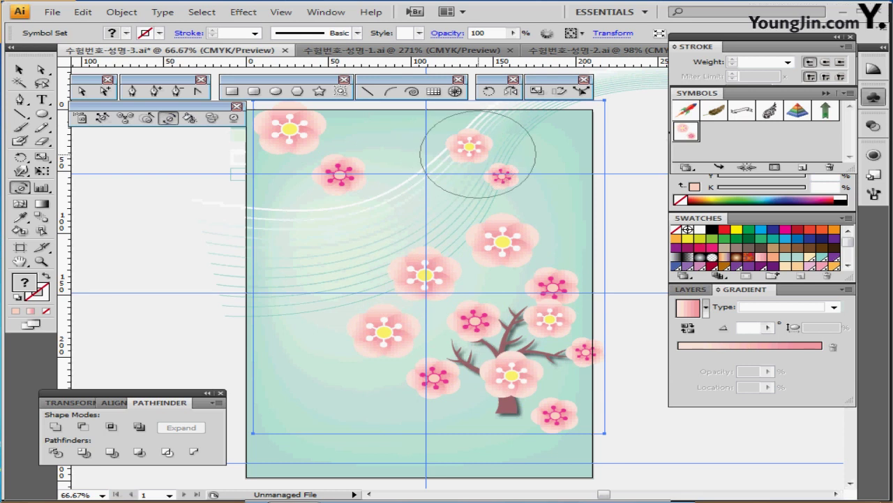
left_click_drag(486, 247, 520, 240)
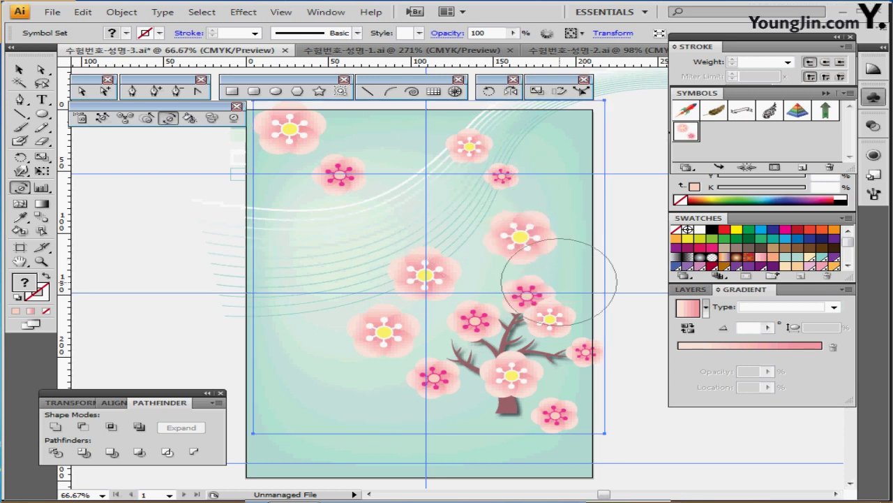
mouse_move(558, 281)
left_mouse_down()
mouse_move(515, 272)
mouse_move(515, 231)
mouse_move(534, 279)
mouse_move(532, 233)
mouse_move(523, 235)
mouse_move(541, 258)
left_mouse_up()
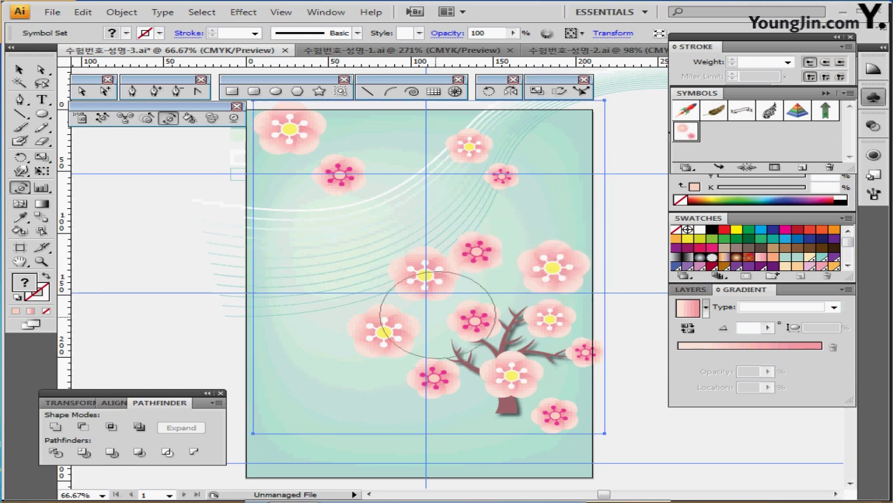
left_click_drag(533, 383, 535, 387)
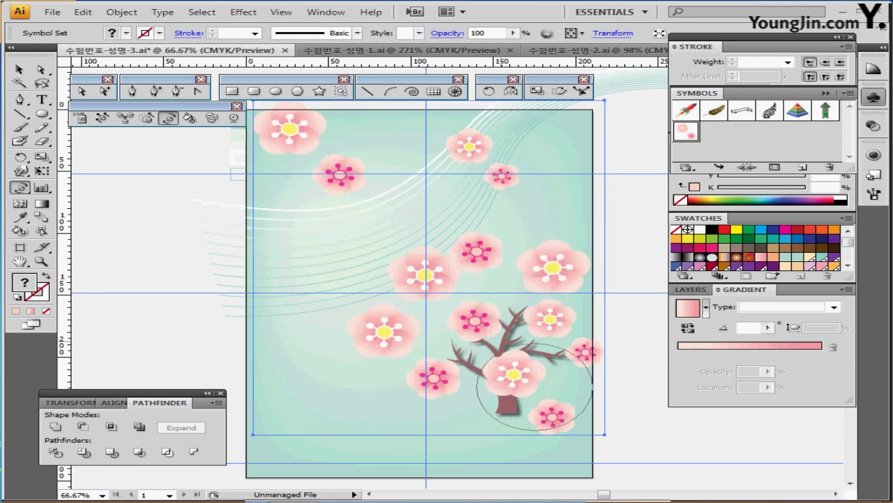
left_click(103, 118)
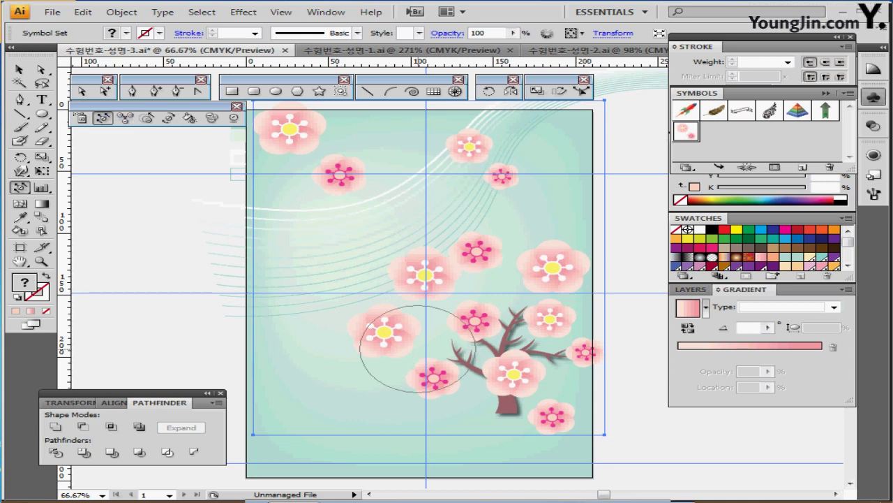
mouse_move(417, 347)
left_mouse_down()
mouse_move(424, 274)
mouse_move(443, 289)
mouse_move(453, 340)
mouse_move(436, 280)
mouse_move(456, 300)
left_mouse_up()
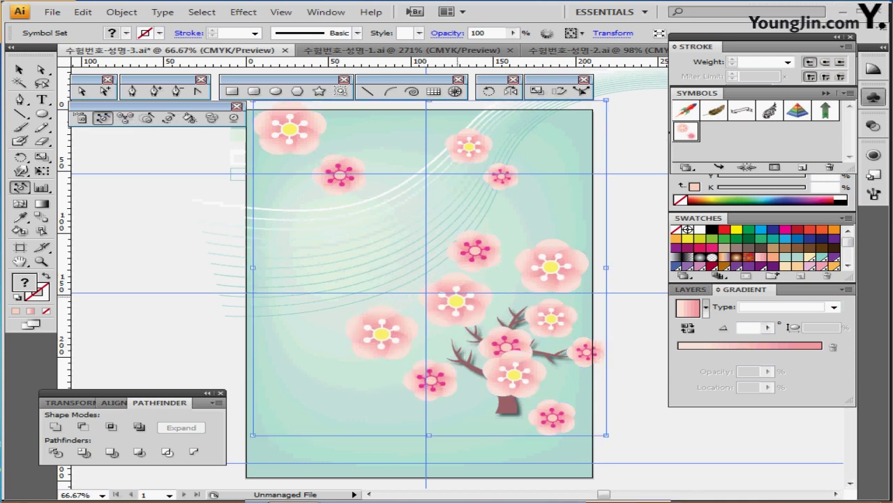
- Make the upper-left and upper-right flower pairs translucent with the Symbol Screener
left_click(211, 118)
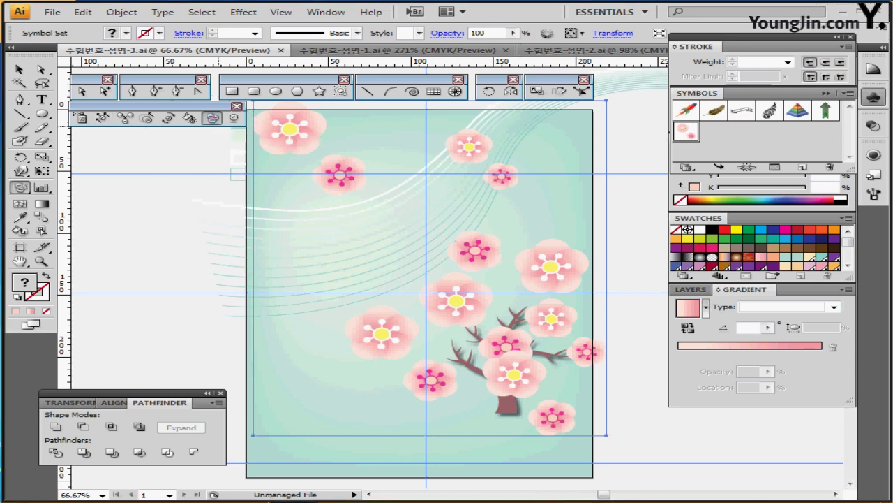
left_click(316, 160)
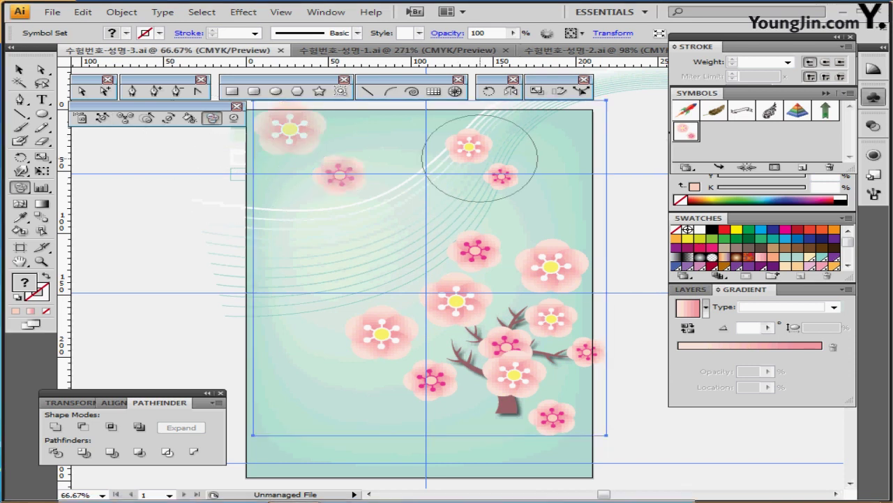
left_click_drag(479, 158, 497, 164)
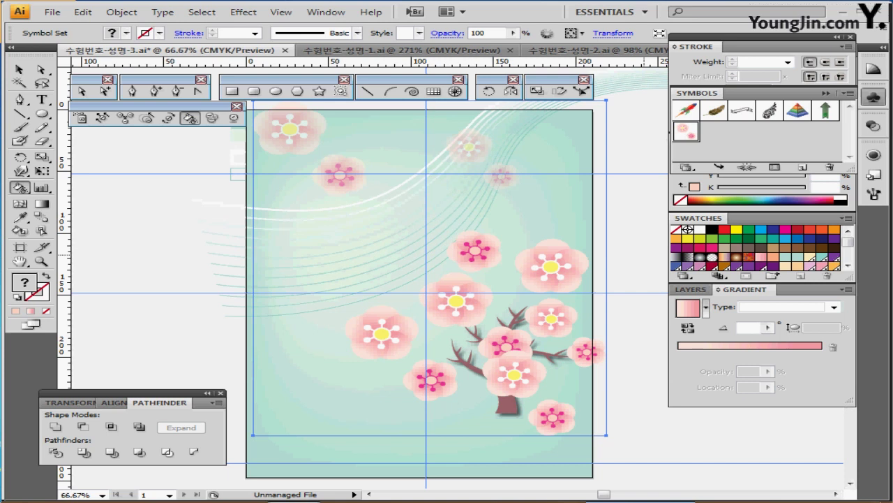
- Stain the flower pair left of the tree orange (M35 Y85) and the pair at its right branch purple (C75 M100)
left_click(676, 239)
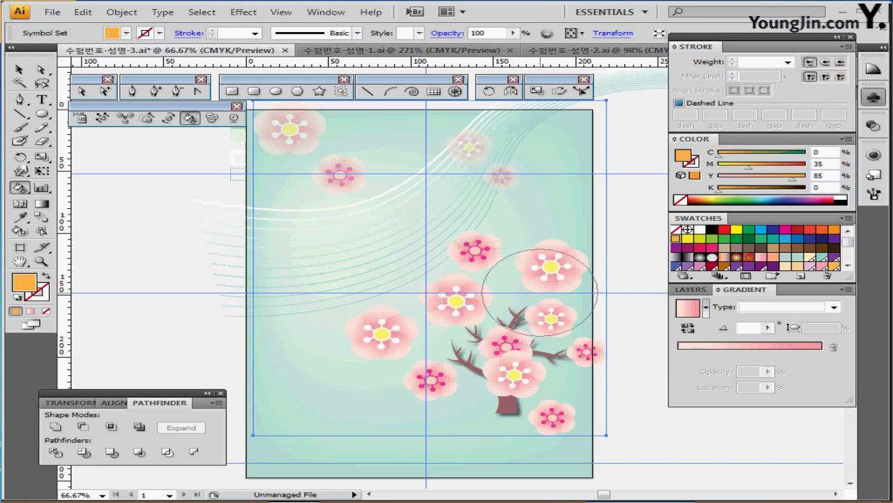
left_click(431, 379)
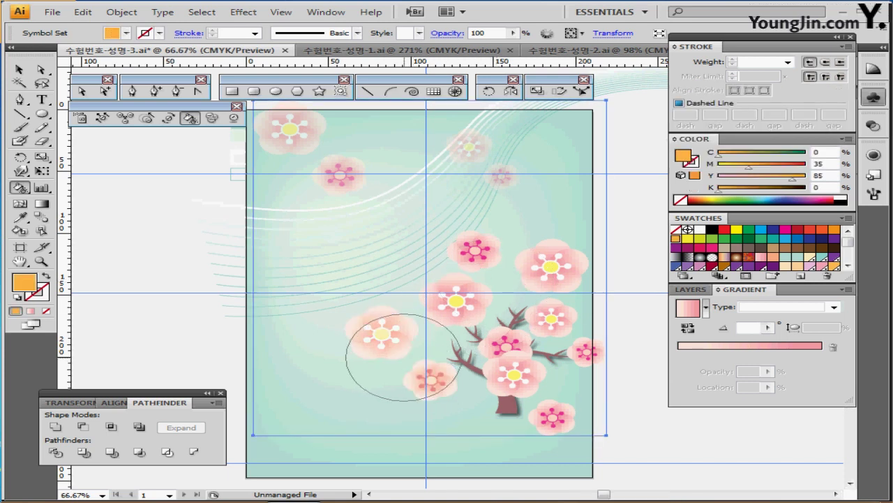
left_click(403, 357)
left_click(835, 238)
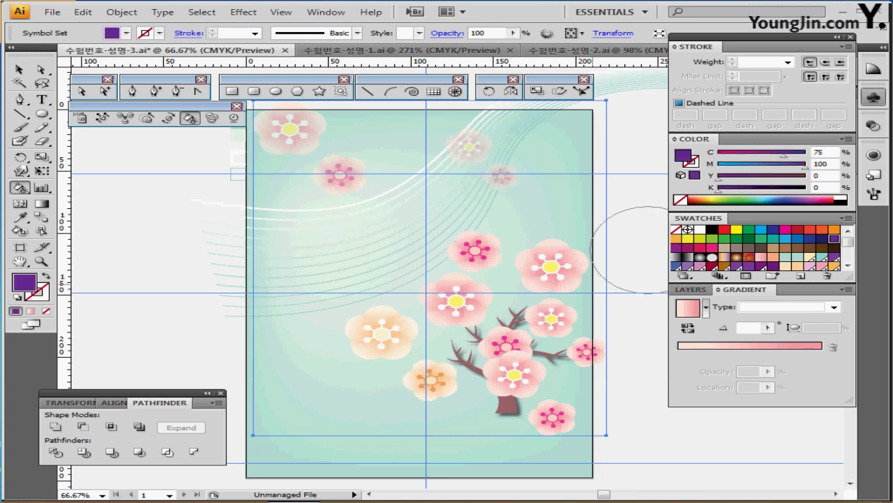
left_click(561, 329)
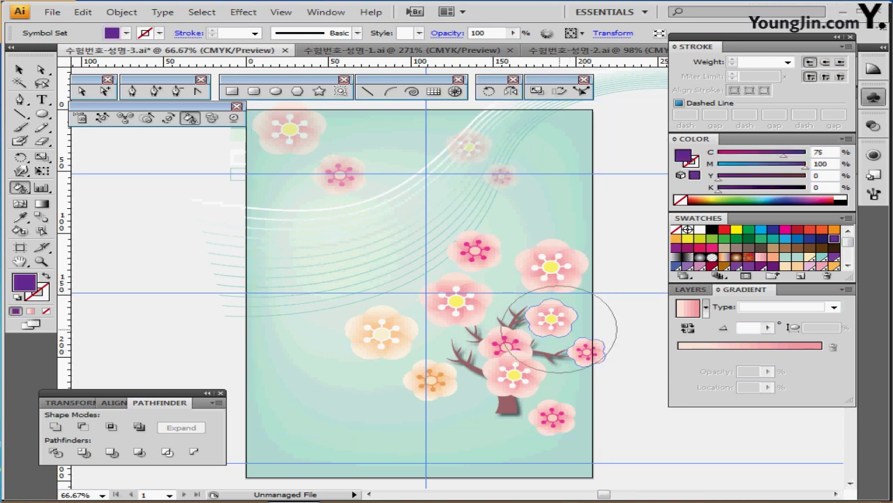
left_click(564, 327)
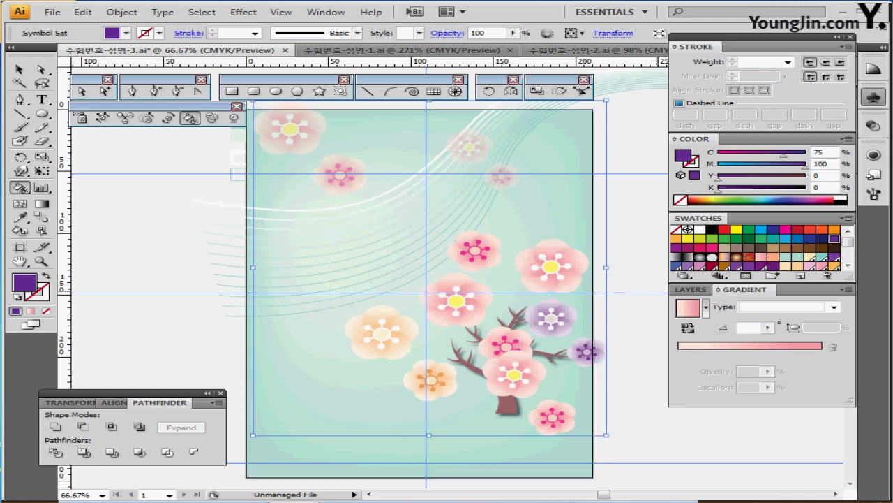
- Hide the upper layer, show and unlock the lower one with the finished poster, and copy its flower symbol set
left_click(690, 289)
left_click(679, 303)
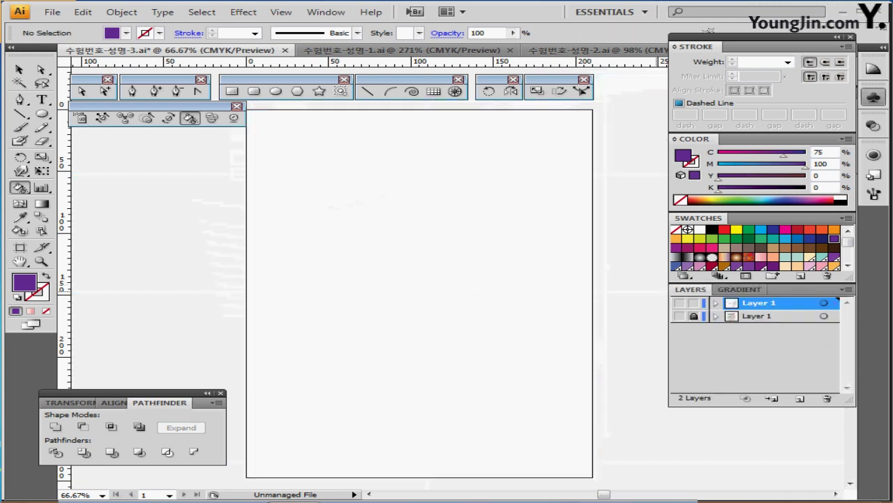
left_click(679, 316)
left_click(694, 316)
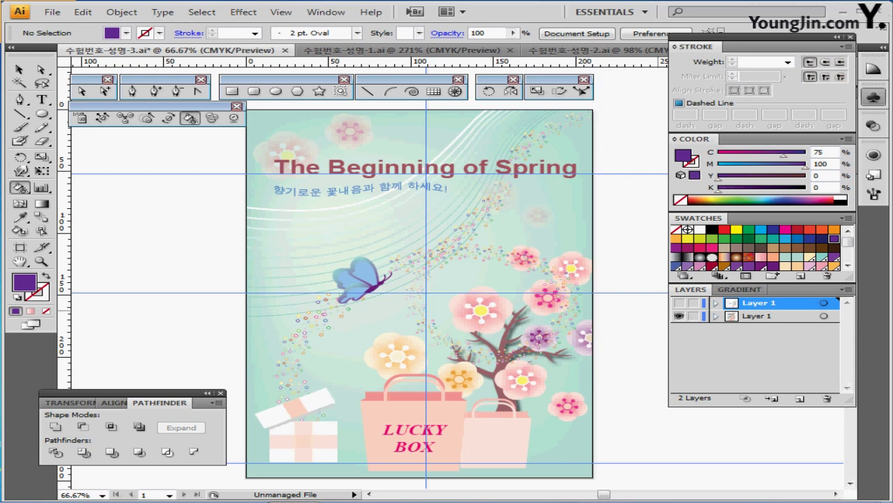
double_click(569, 318, "ctrl")
key("ctrl+a")
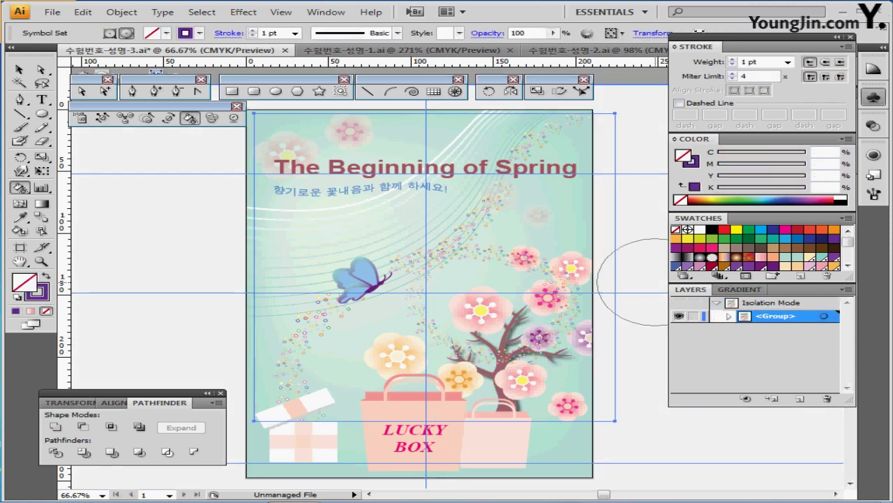
- Hide and lock the lower layer, show the upper one, and replace its sprayed flowers with the copied symbol set pasted in place
key("Escape")
left_click(759, 303)
left_click(679, 317)
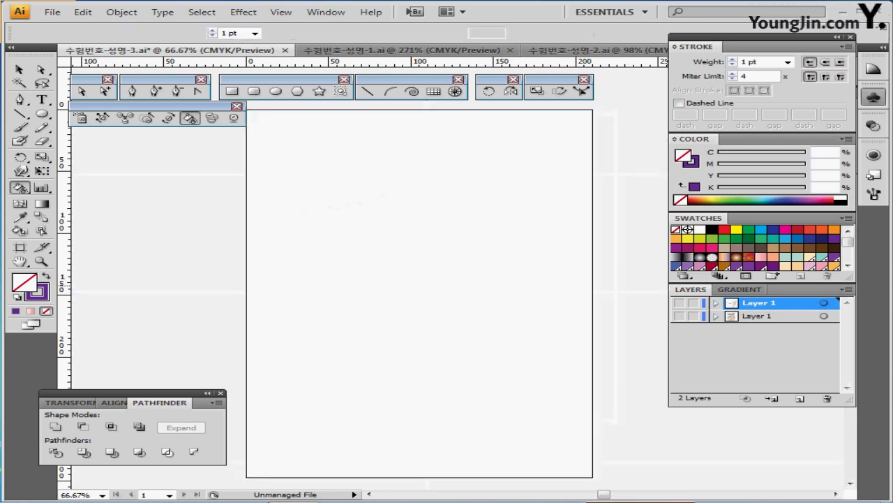
left_click(486, 301, "ctrl")
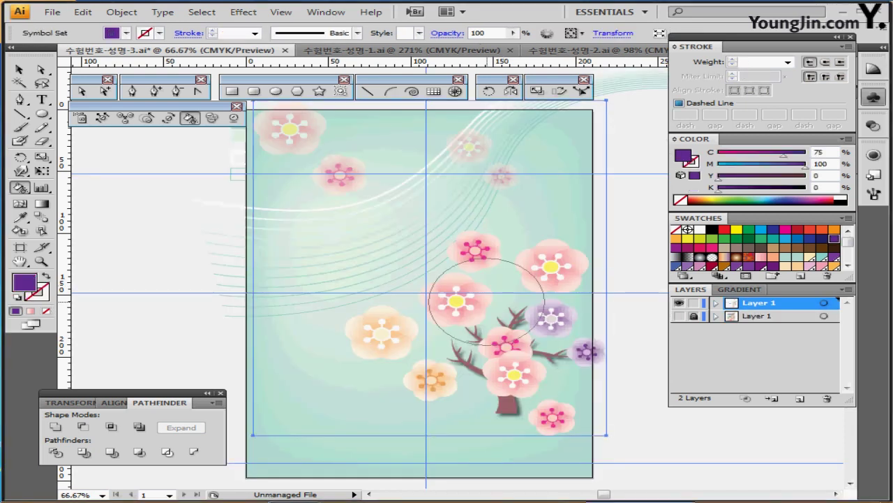
key("Delete")
key("ctrl+f")
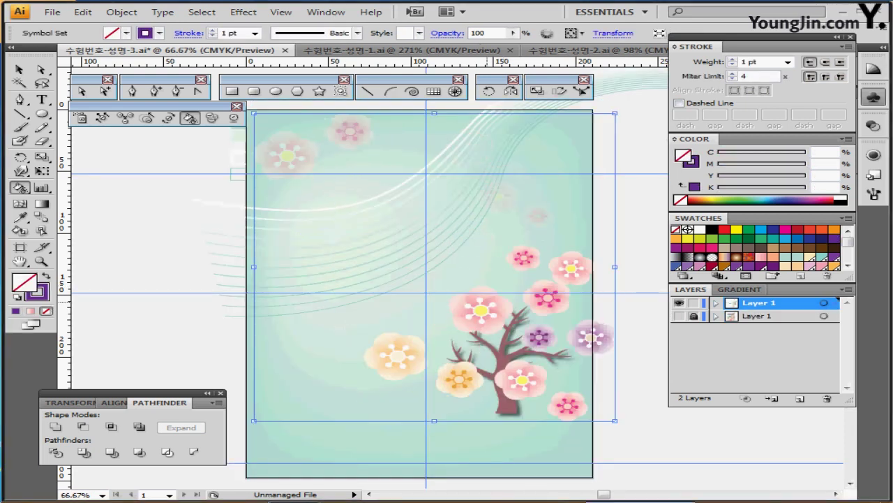
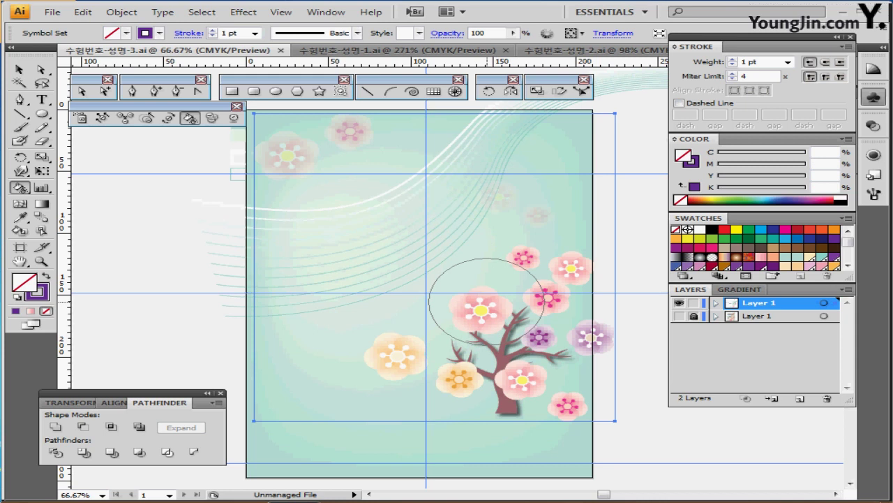
- Set the drawing colours to the peach fill sampled from the large bag's colour square and a black stroke
left_click(458, 395, "ctrl")
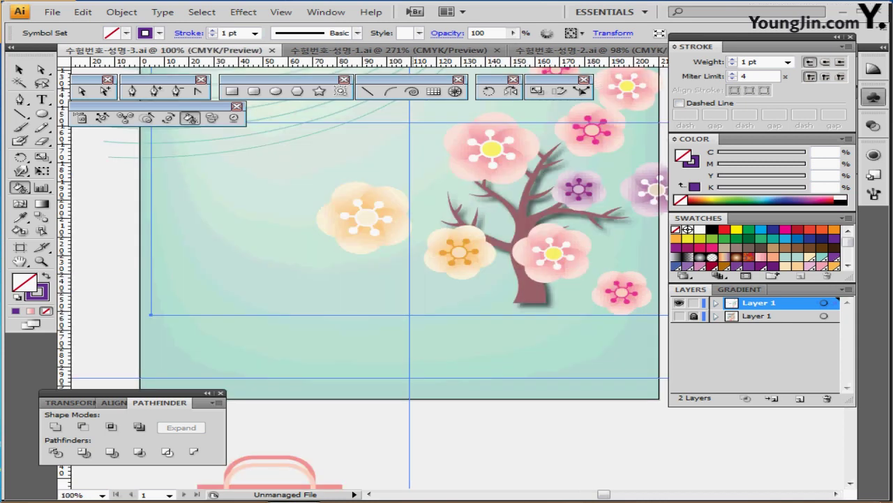
left_click(356, 483, "ctrl")
left_click_drag(356, 334, 346, 230)
key("ctrl+minus")
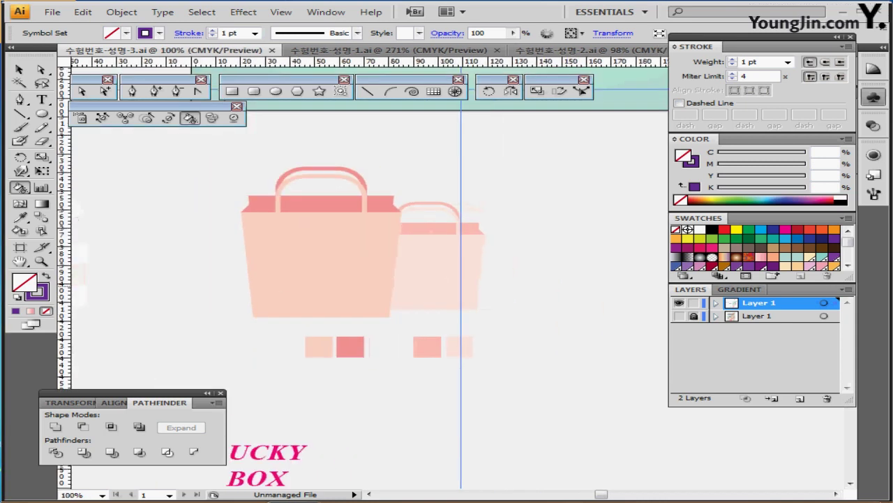
scroll(266, 187, "right", 6)
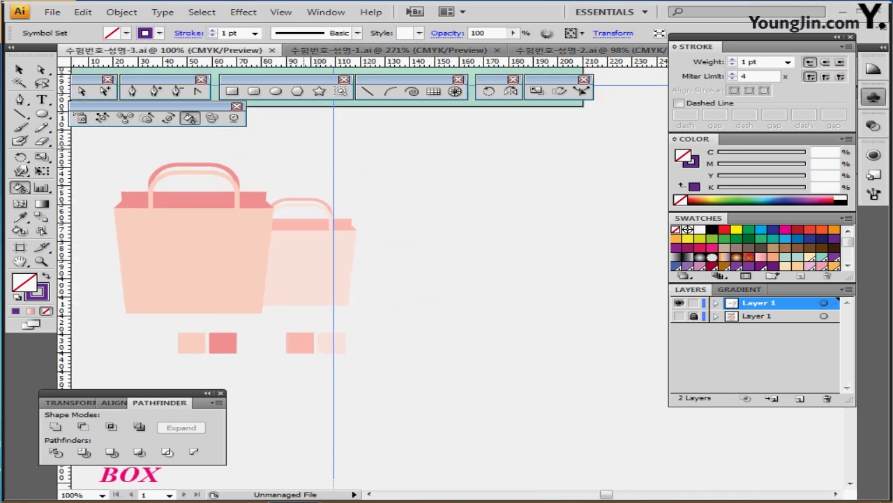
left_click(191, 342, "ctrl")
left_click(370, 171, "ctrl")
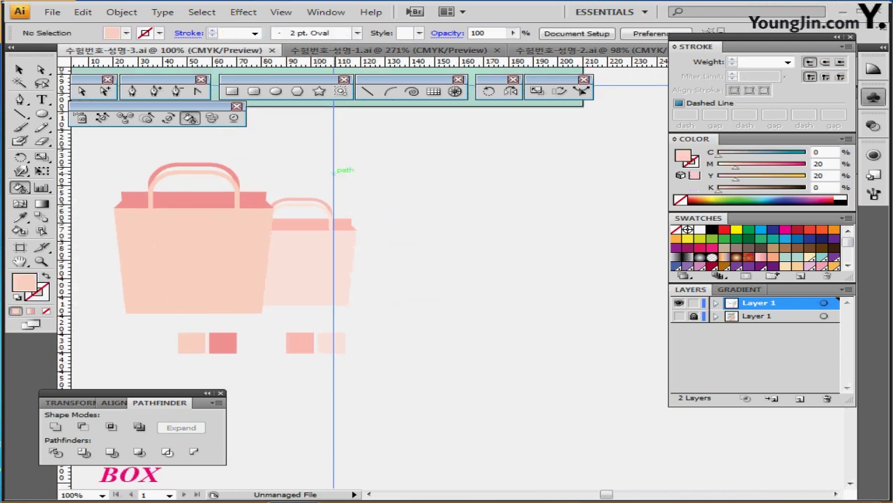
left_click(43, 296)
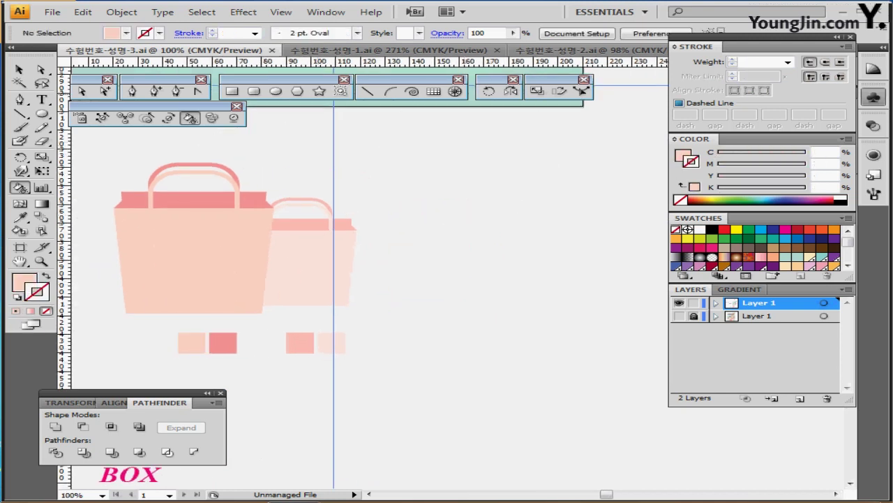
left_click(712, 229)
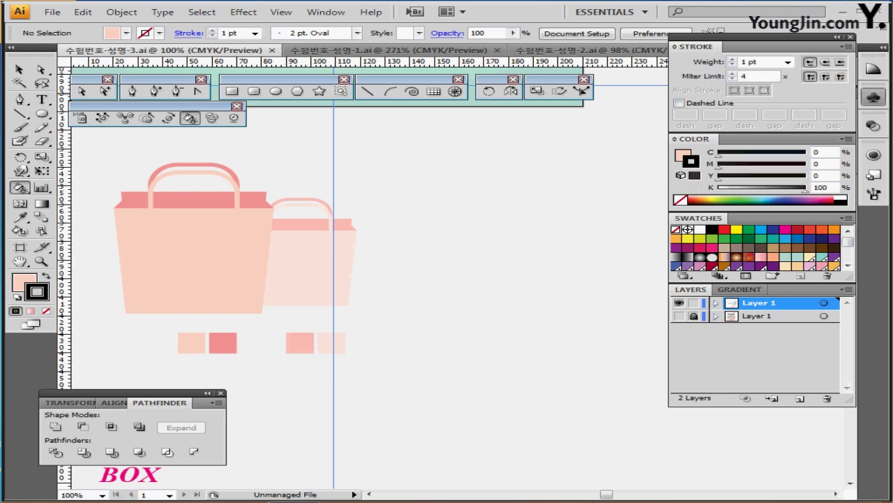
- Draw a 42 mm by 44 mm rectangle in the empty area beside the finished shopping bags
left_click_drag(559, 227, 530, 237)
left_click(233, 91)
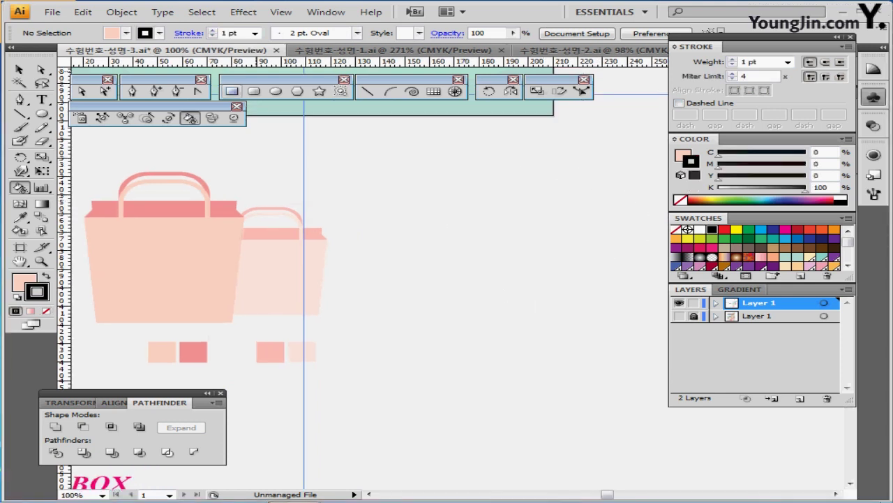
left_click(455, 226)
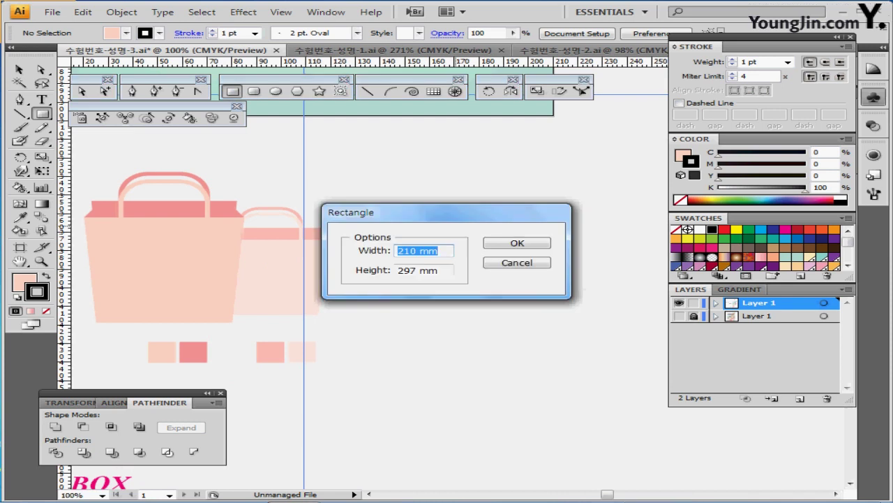
type("42")
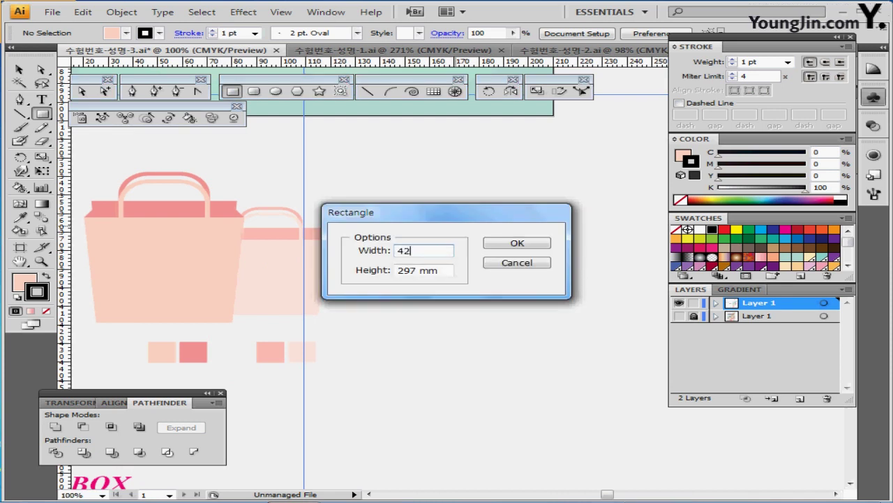
key("Tab")
type("44")
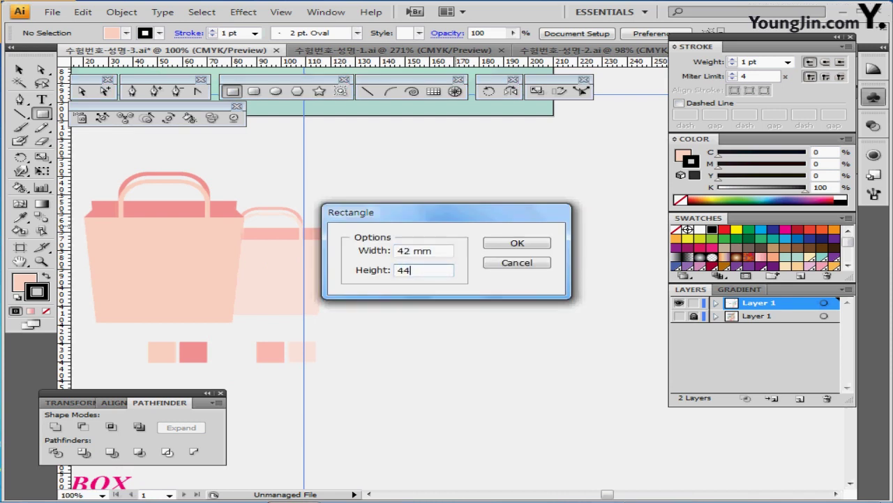
key("Return")
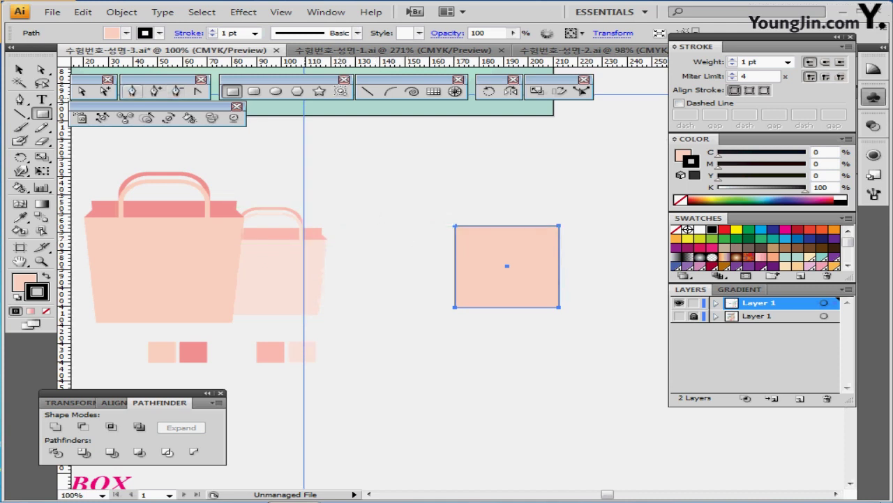
- Taper the rectangle by scaling only its two bottom anchor points uniformly to 85%
left_click(82, 91)
left_click_drag(430, 294, 595, 323)
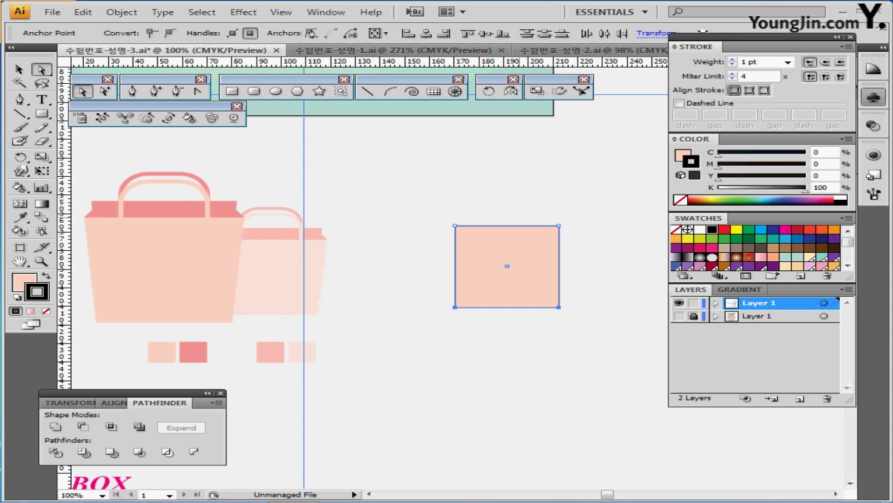
double_click(537, 90)
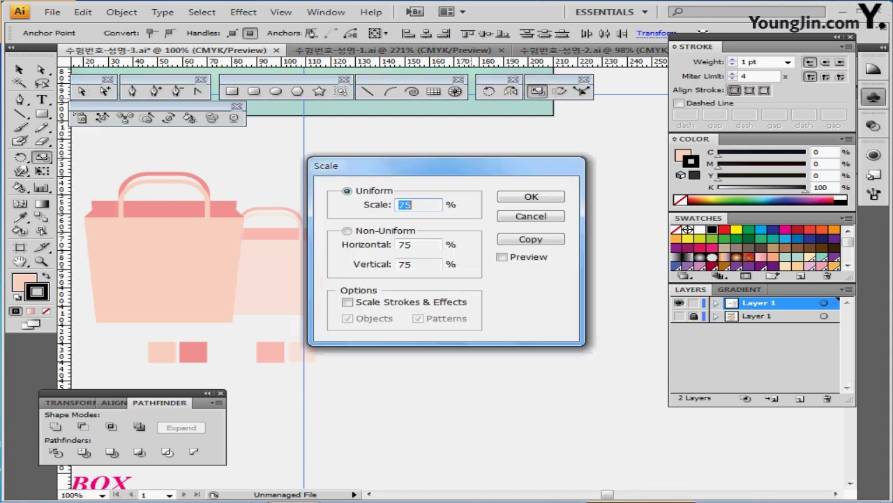
type("85")
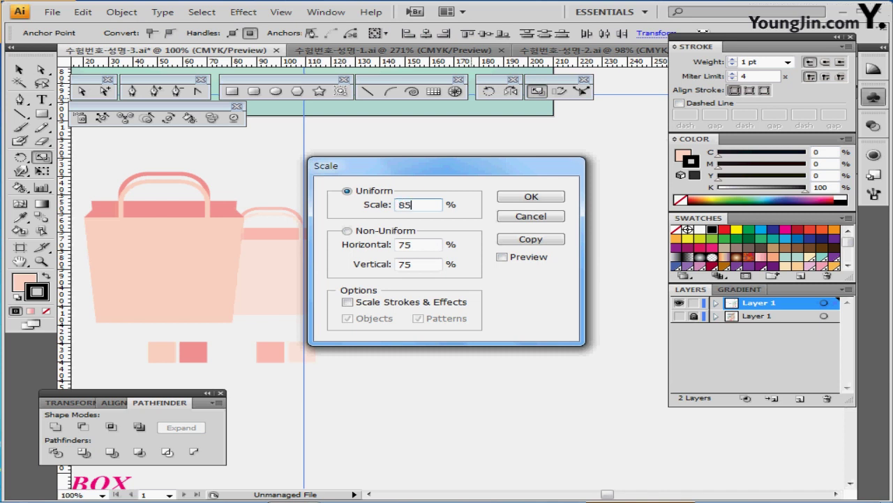
key("Return")
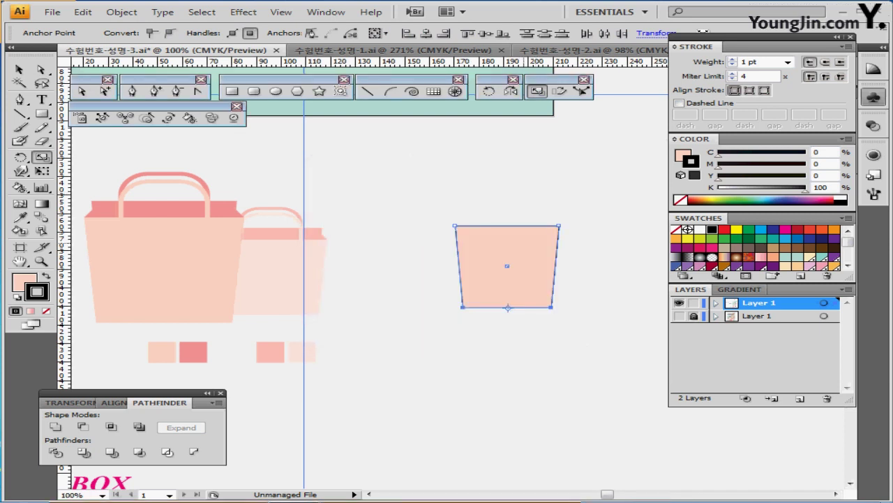
- Make a copy of the whole trapezoid scaled non-uniformly to 110% horizontally and 92% vertically
left_click(529, 287, "ctrl")
left_click_drag(503, 276, 483, 277)
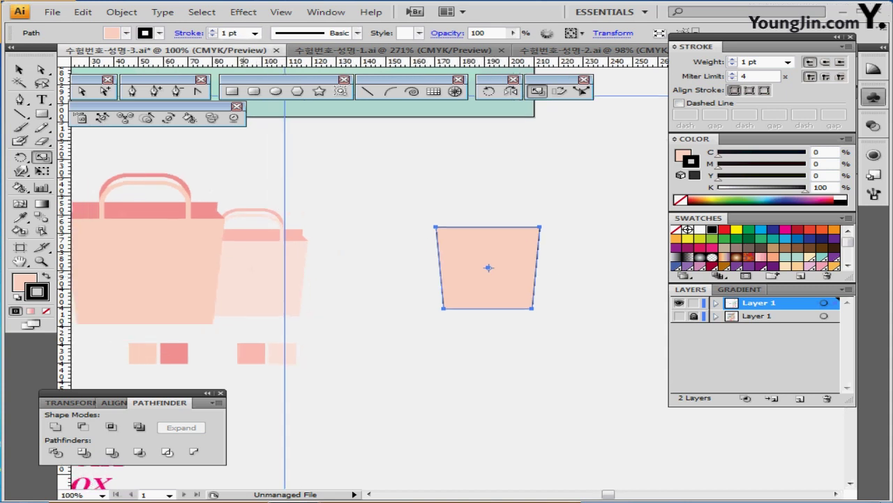
key("Return")
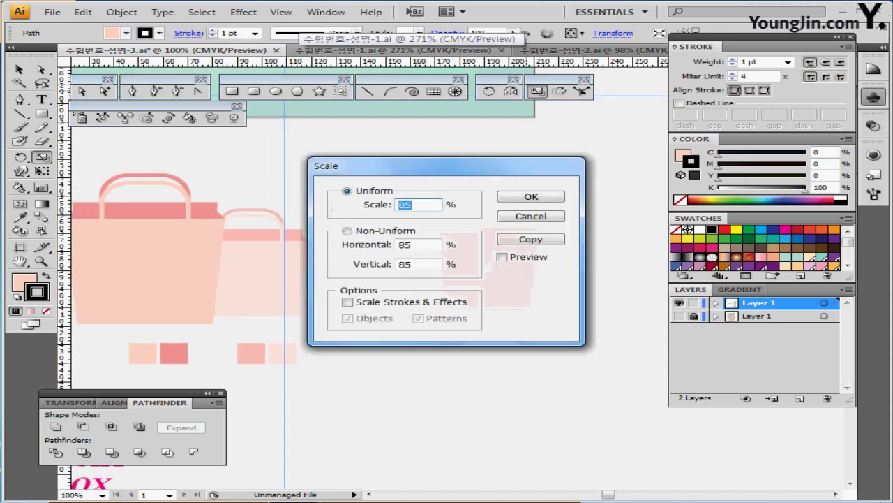
left_click_drag(419, 165, 262, 144)
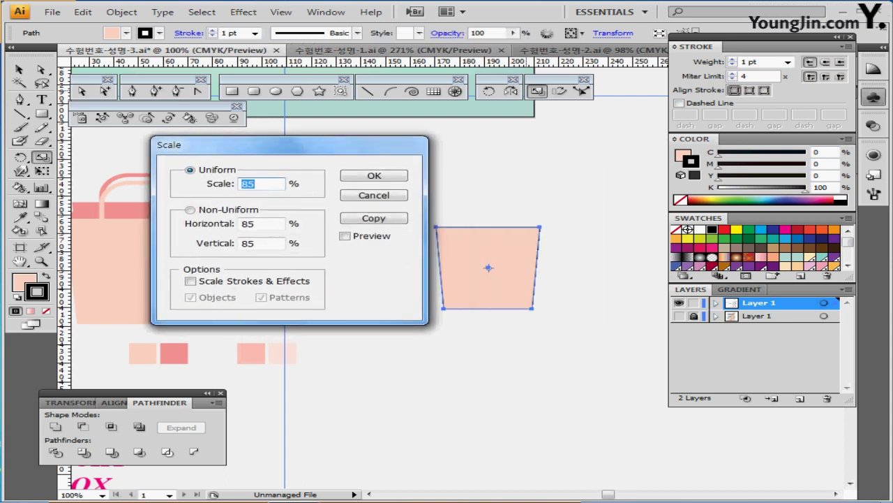
left_click(190, 210)
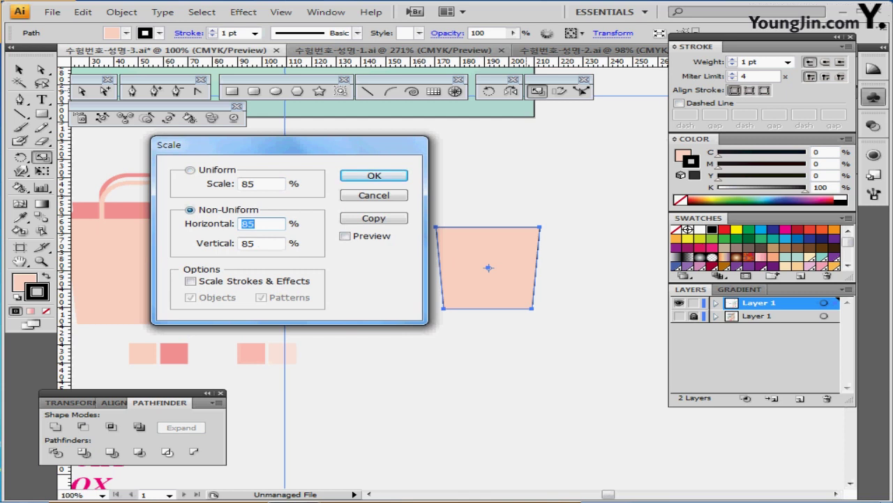
type("110")
key("Tab")
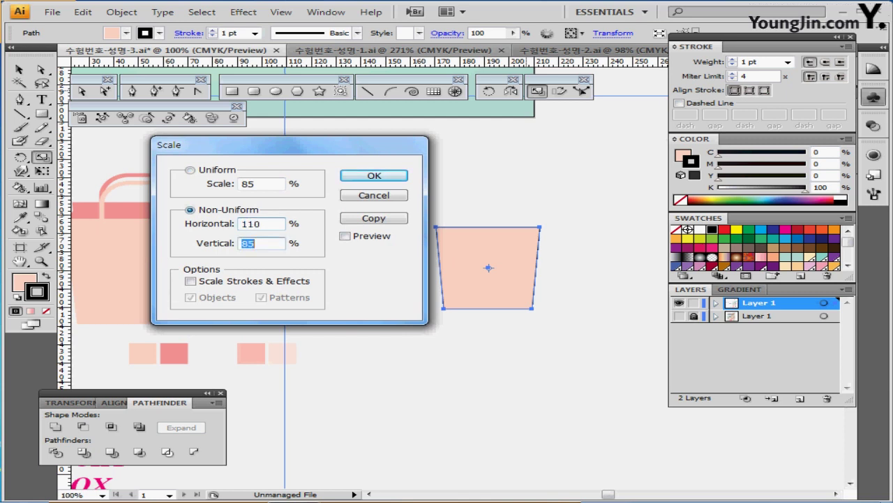
type("95")
key("BackSpace")
type("2")
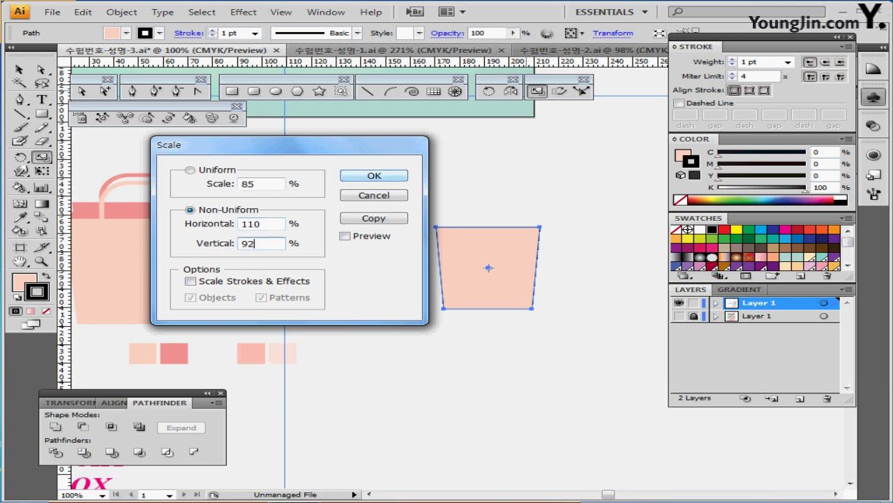
left_click(373, 218)
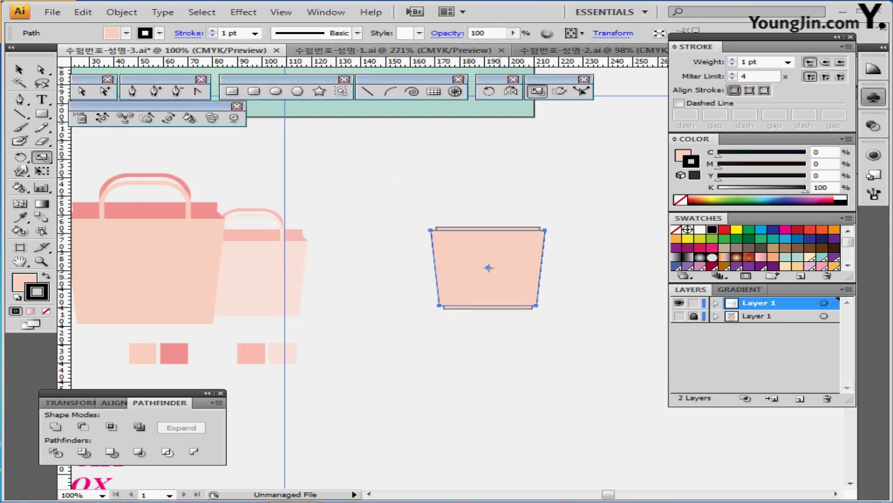
- Move the scaled copy straight down so the original trapezoid shows as a strip above it, and deselect it
mouse_move(489, 276)
left_mouse_down()
mouse_move(461, 291)
mouse_move(508, 297)
mouse_move(488, 280)
left_mouse_up()
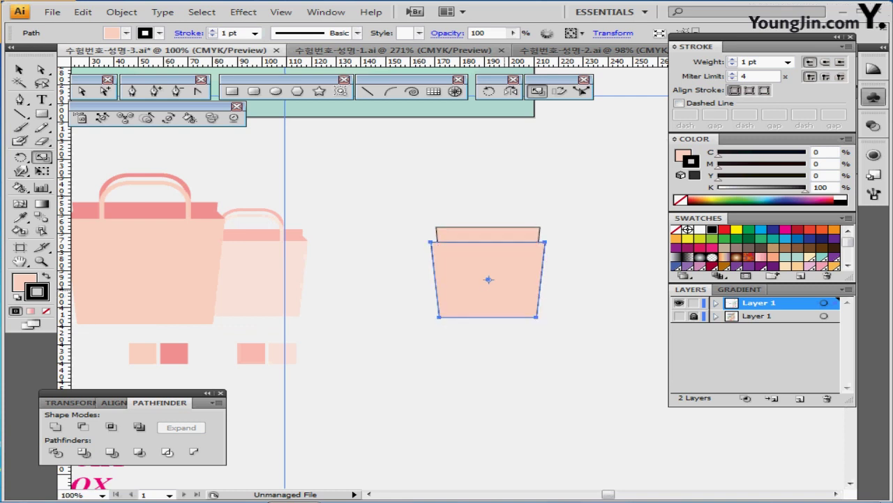
left_click_drag(262, 333, 312, 319)
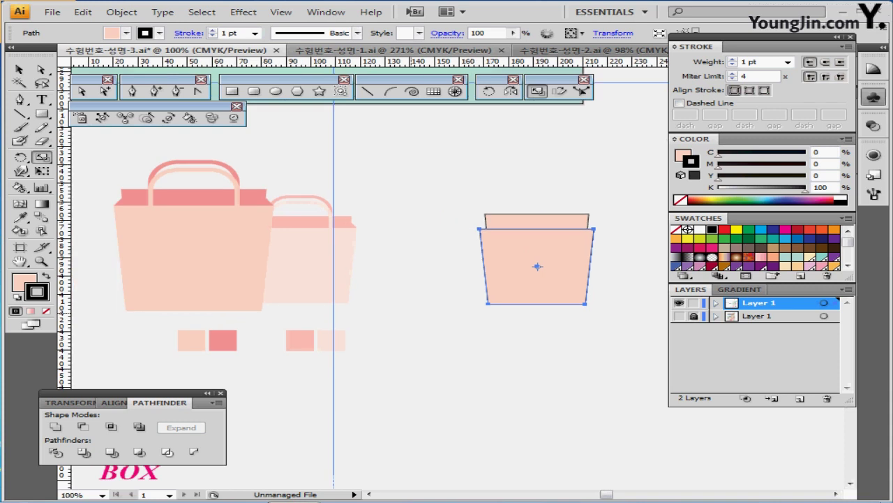
key("ctrl+shift+a")
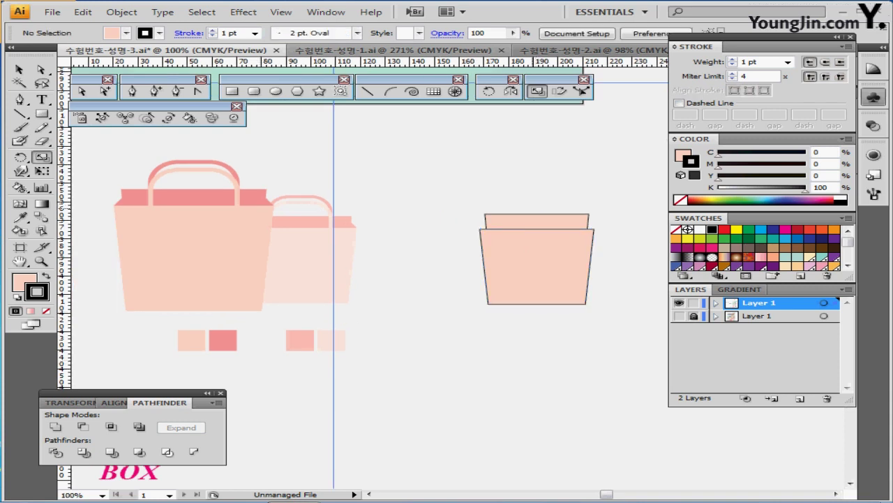
- Colour the back trapezoid with the small bag's salmon colour square and the front one with its pale pink square
left_click(537, 215, "ctrl")
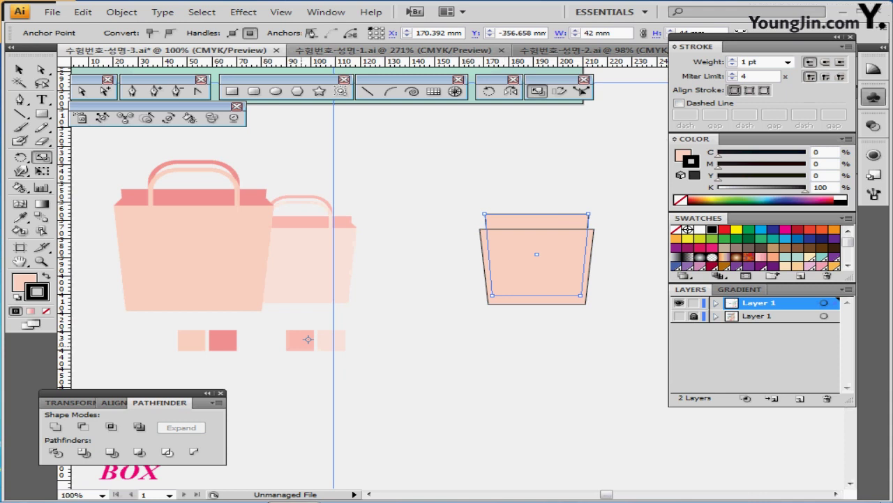
key("i")
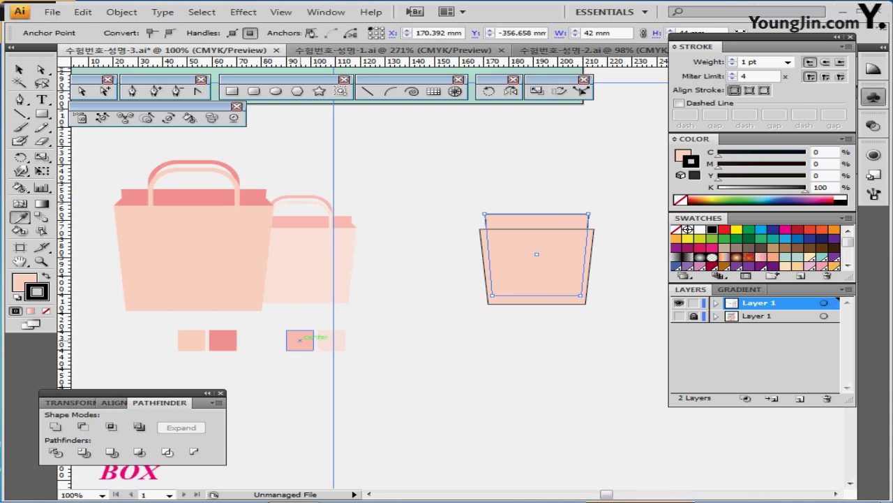
left_click(308, 339)
left_click(330, 339)
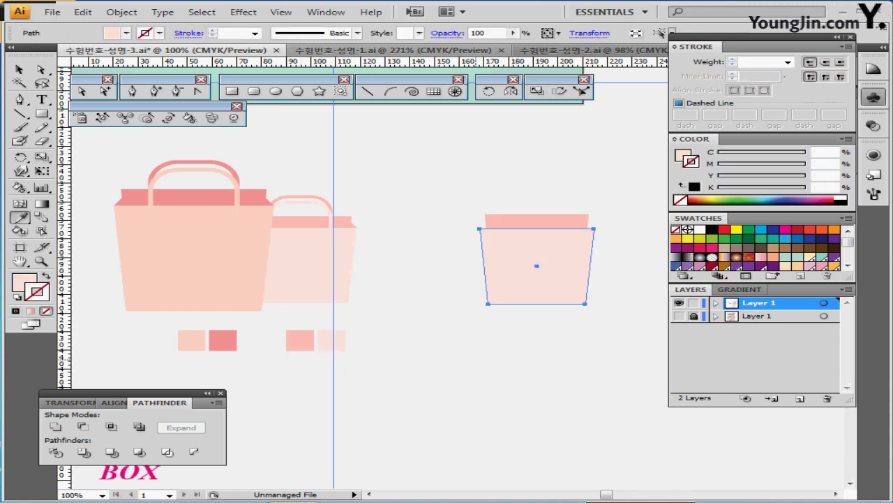
- Apply a 1 pt black stroke to both bag trapezoids, deselect them, and save the document
left_click_drag(506, 332, 547, 280)
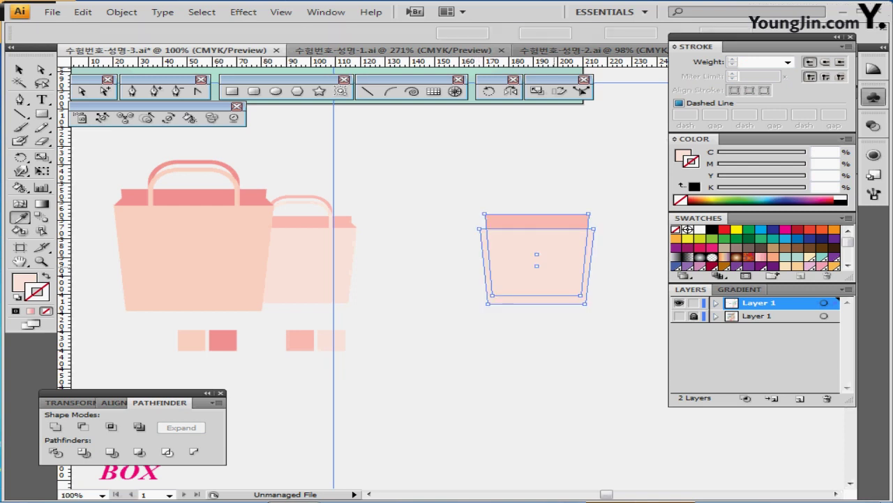
key("ctrl+shift+a")
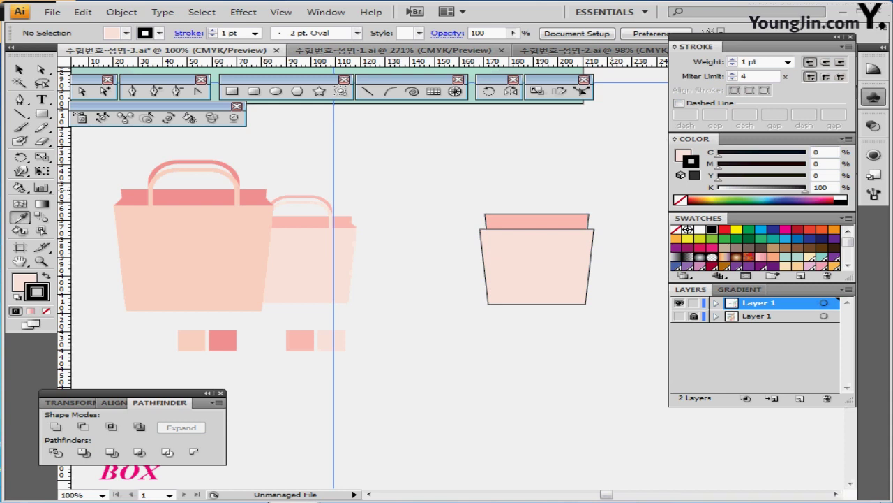
key("ctrl+s")
- Draw a small closed salmon triangle with the Pen tool, starting at the front trapezoid's upper-left corner and overlapping its top edge, and deselect it
scroll(543, 252, "up", 7)
key("ctrl+minus")
key("ctrl+minus")
key("ctrl+minus")
key("ctrl+minus")
key("ctrl+minus")
key("ctrl+minus")
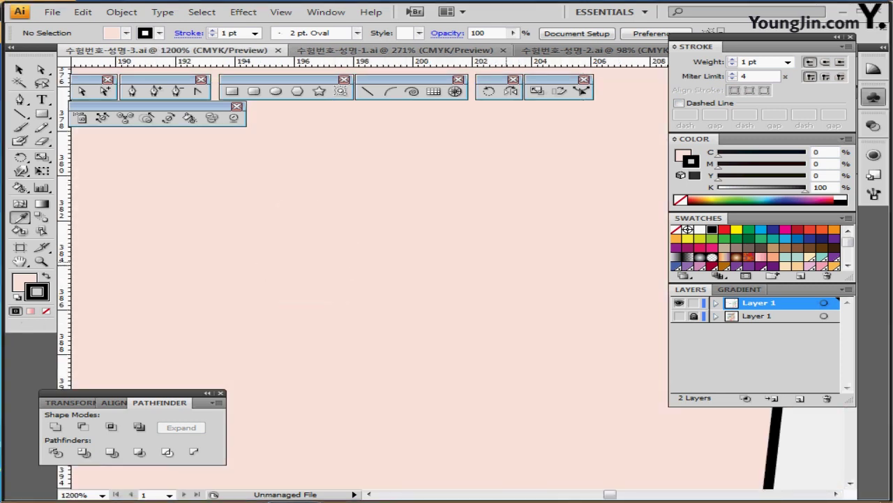
left_click_drag(334, 290, 573, 252)
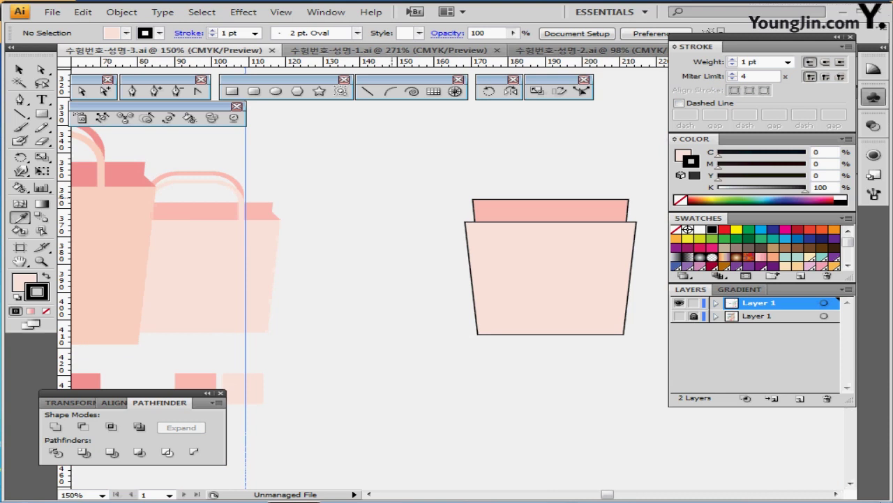
key("ctrl+a")
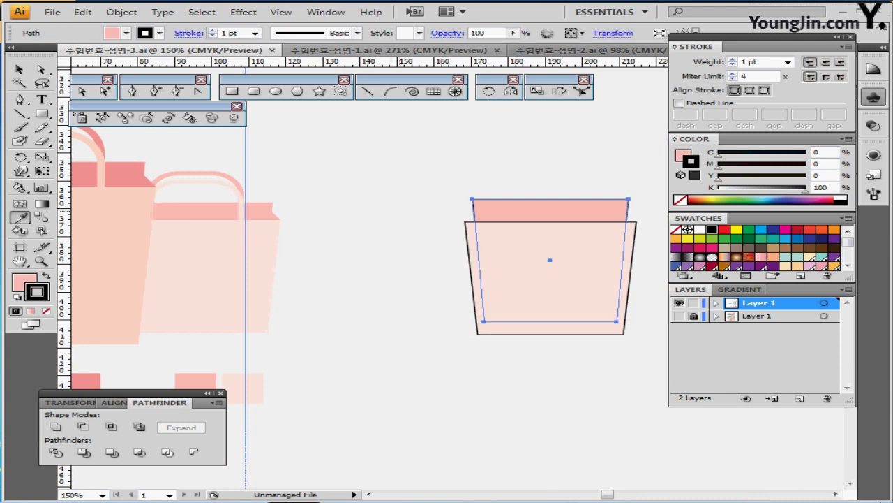
left_click(82, 92)
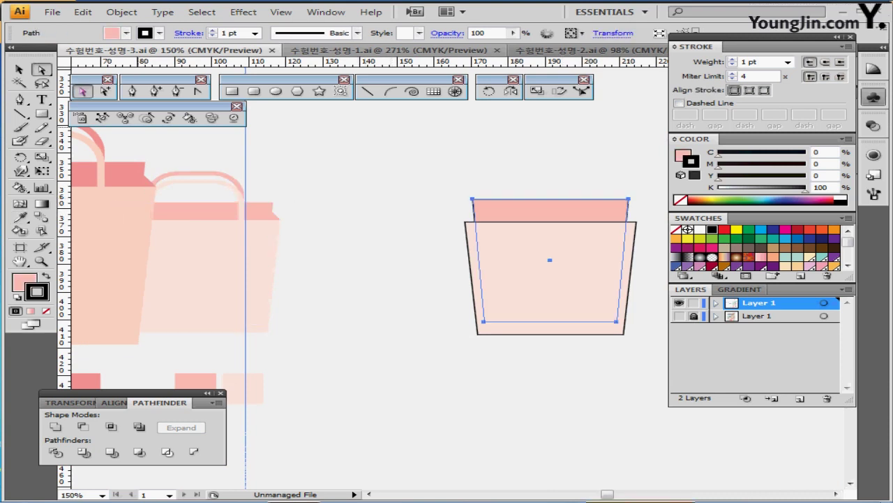
left_click(133, 91)
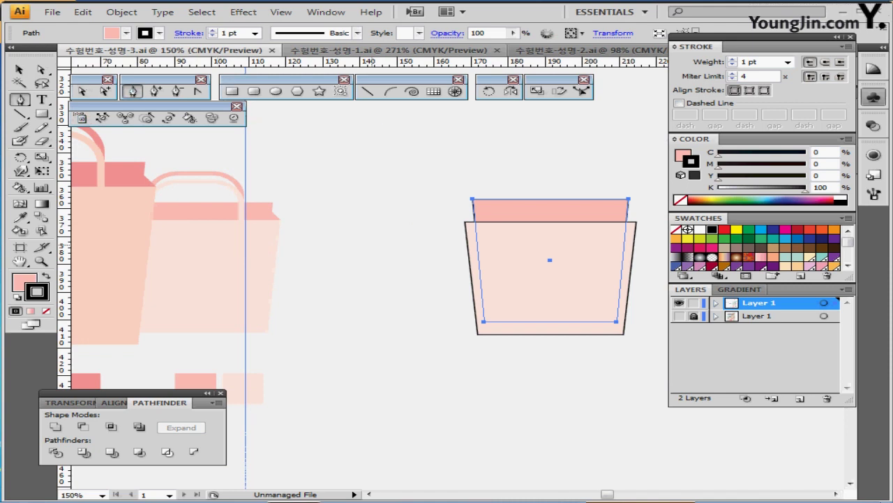
key("ctrl+plus")
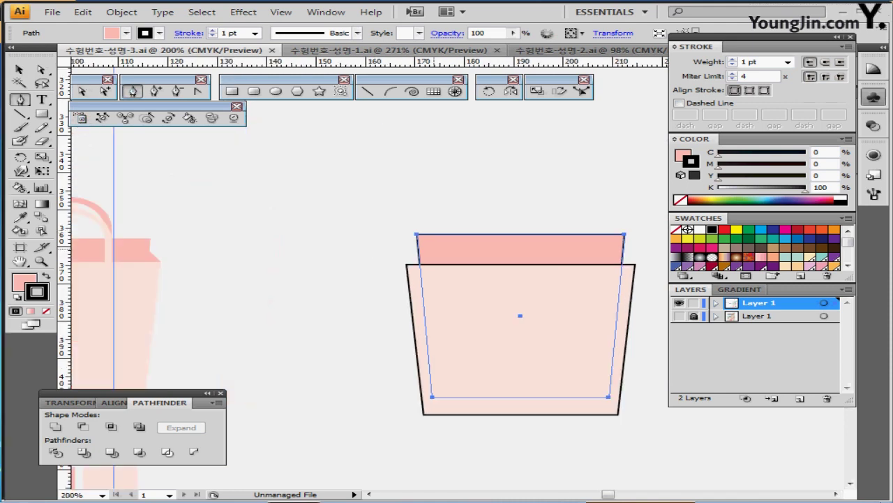
key("ctrl+shift+a")
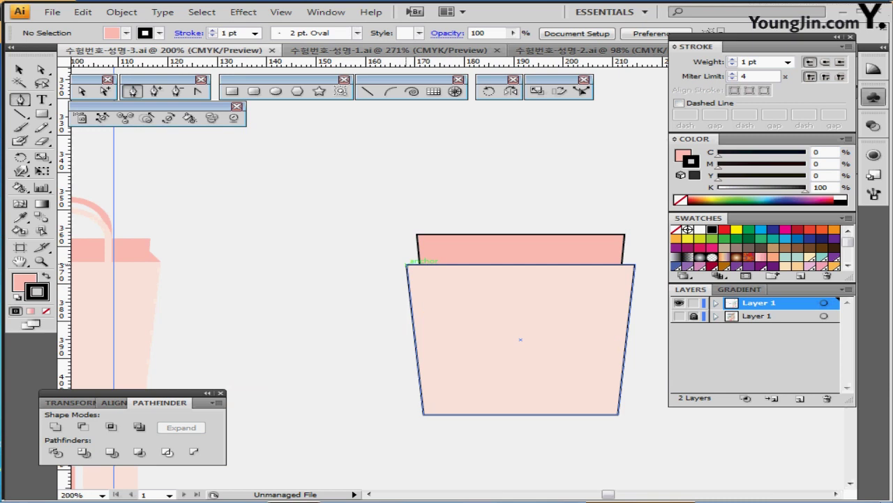
left_click(407, 265)
left_click(424, 246)
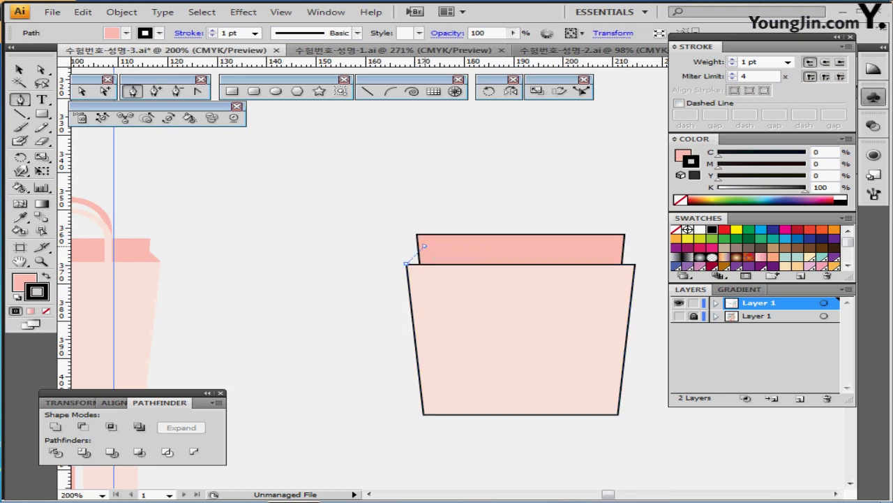
mouse_move(425, 277)
left_mouse_down()
mouse_move(411, 257)
mouse_move(423, 276)
left_mouse_up()
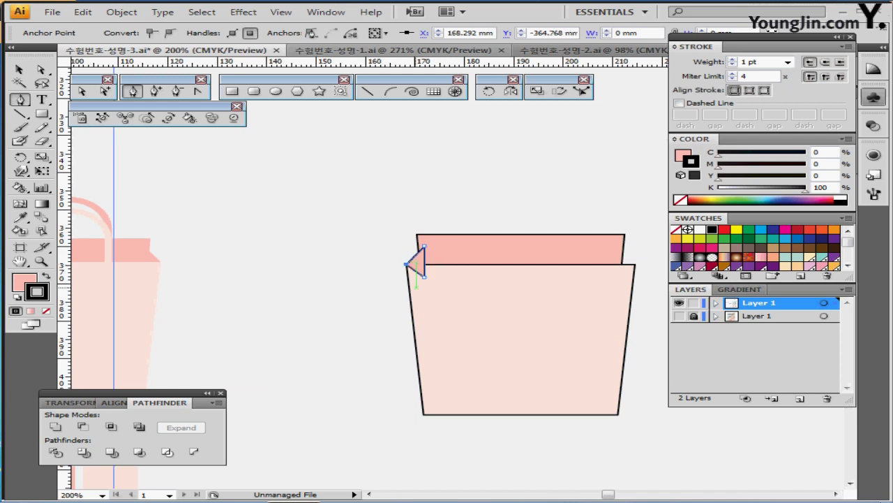
key("ctrl+shift+a")
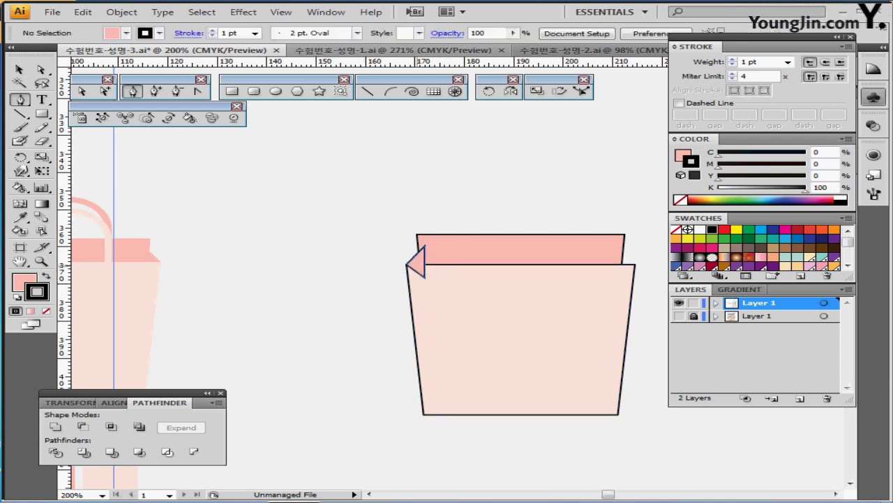
- Reflect a copy of the triangle across a vertical axis through the back trapezoid's centre, return to preview display, and deselect the copy
left_click(419, 265, "ctrl")
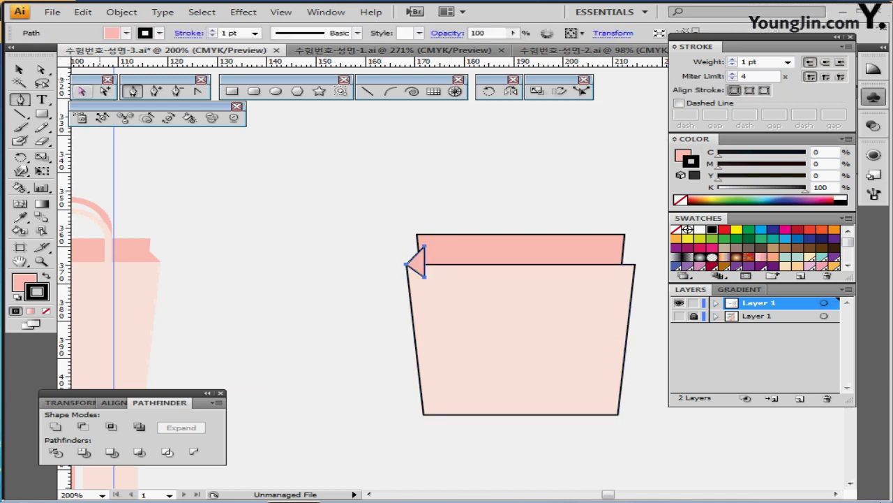
left_click(511, 91)
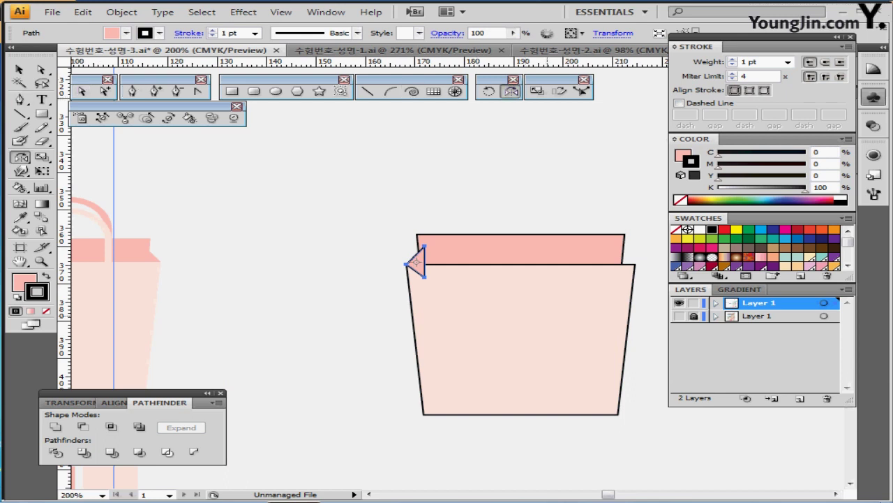
left_click_drag(414, 262, 370, 239)
key("ctrl+y")
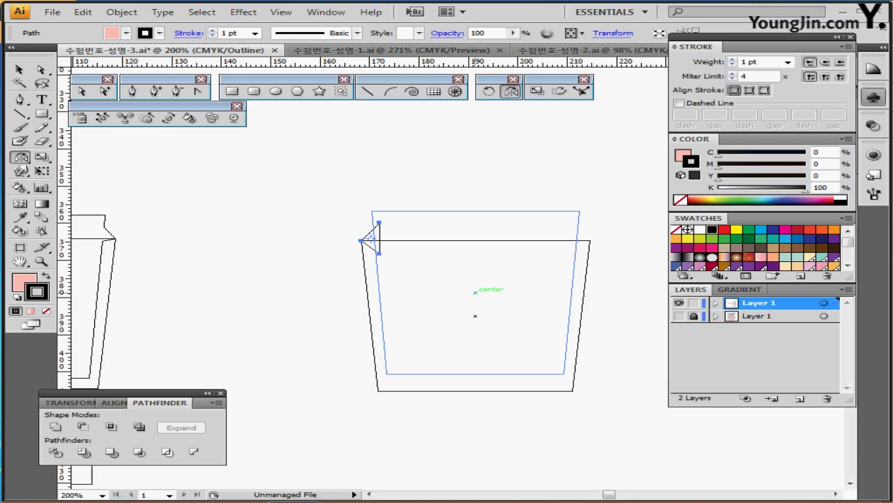
left_click(475, 292, "alt")
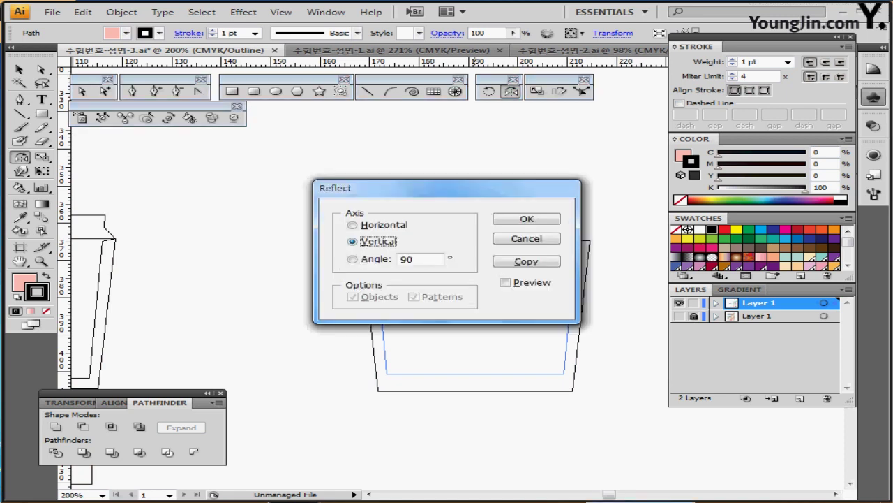
left_click(526, 261)
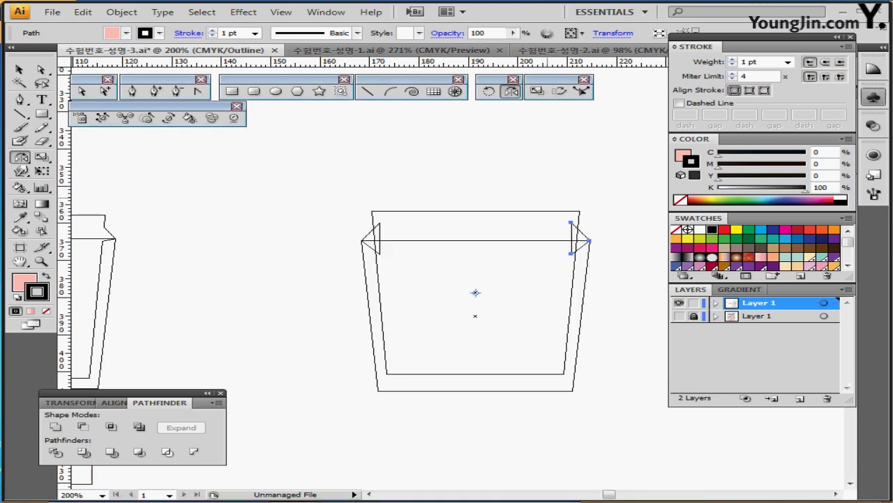
key("ctrl+y")
key("ctrl+shift+a")
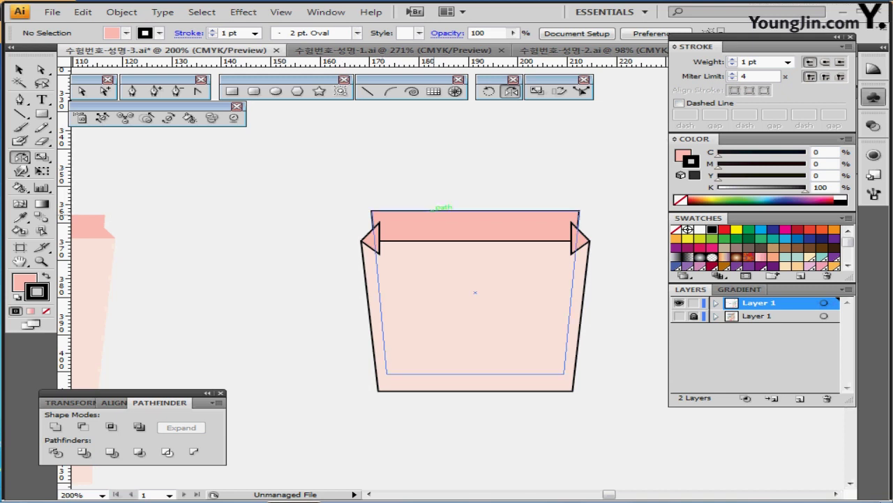
- Bring the front pale pink trapezoid to the front so it covers the lower halves of both corner triangles, and save the document
left_click(479, 287)
key("ctrl+s")
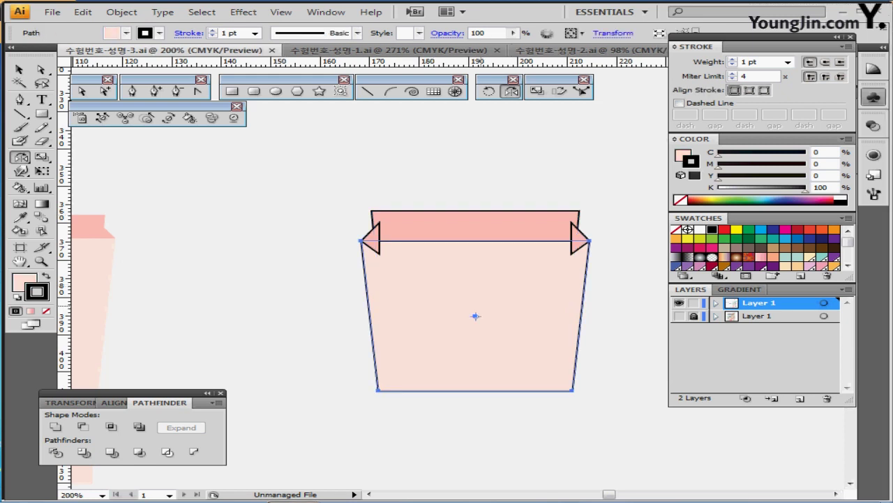
key("ctrl+shift+bracketright")
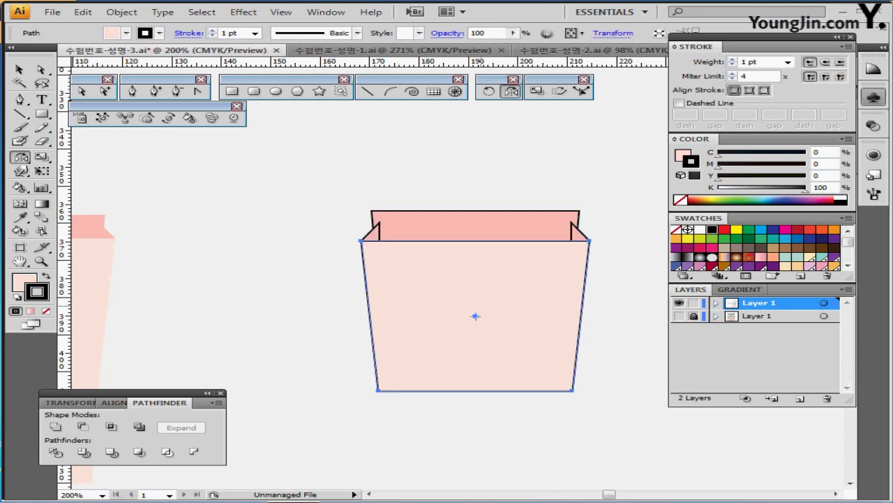
key("ctrl+s")
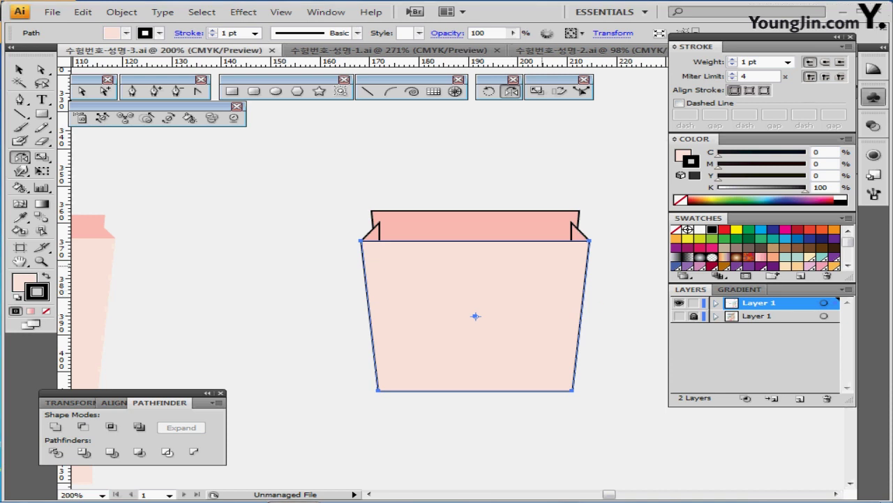
- Create a 25 × 25 mm rounded rectangle with an 8 mm corner radius, centred horizontally on the bag over its salmon upper strip
left_click_drag(542, 266, 501, 269)
left_click(254, 92)
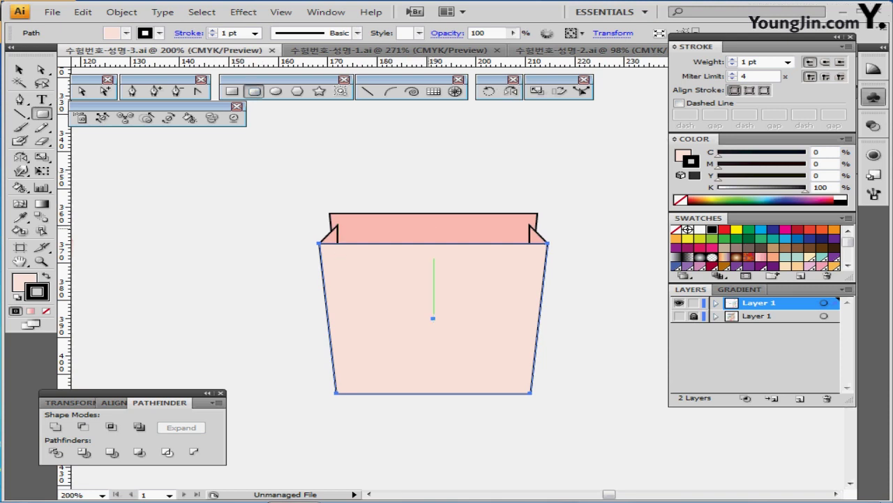
left_click(433, 318, "ctrl")
left_click(434, 231)
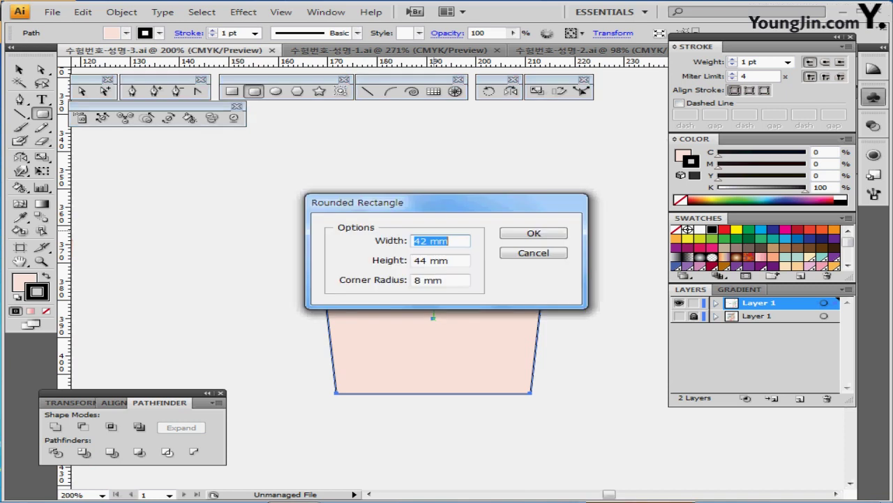
type("2")
key("Tab")
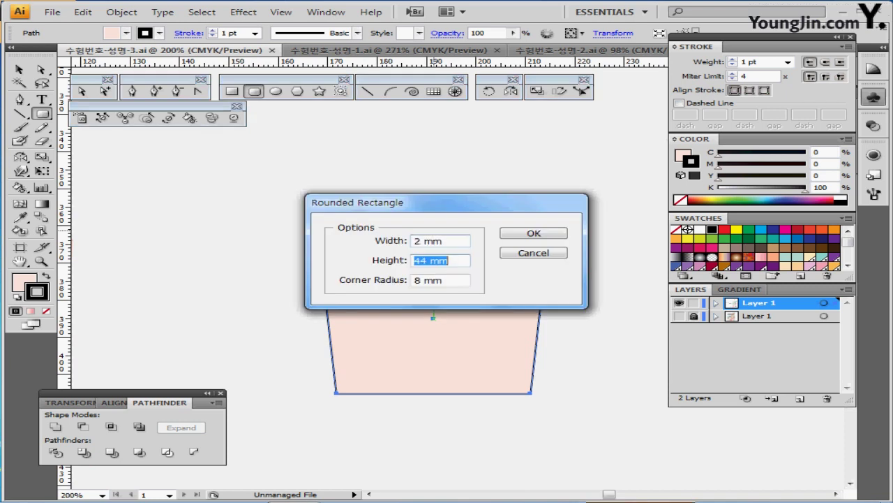
type("2")
key("shift+Tab")
type("25")
key("Tab")
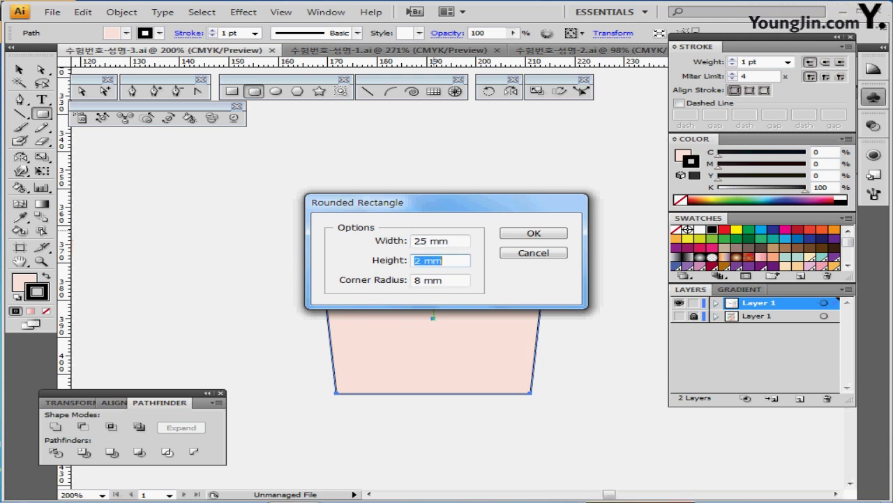
type("25")
key("Tab")
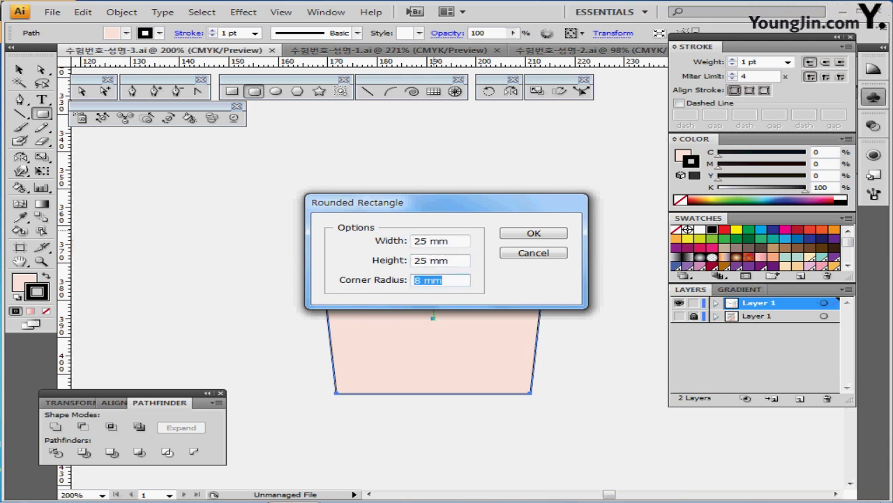
type("8")
key("Return")
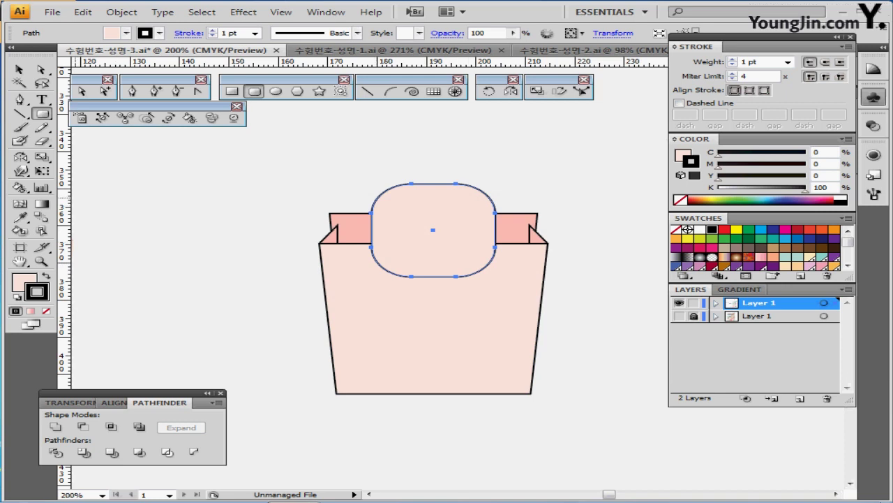
- Give the rounded rectangle no fill and a stroke in the salmon colour of the bag's upper strip
left_click(46, 310)
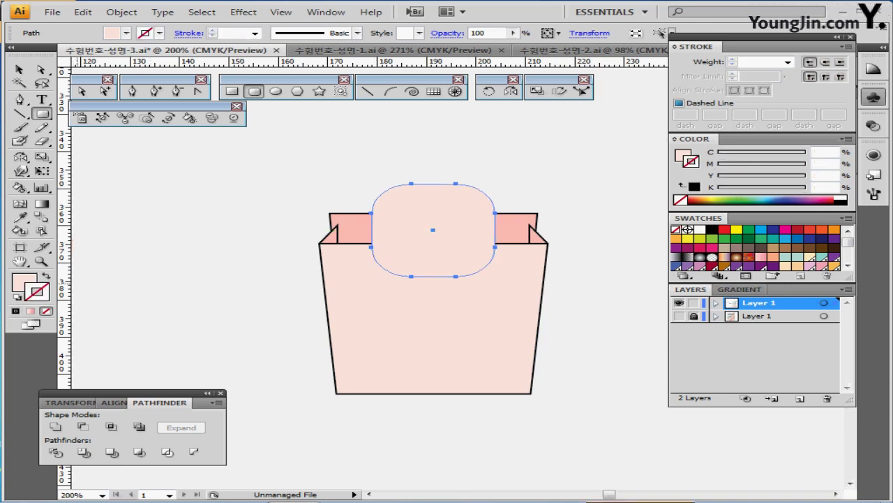
key("shift+x")
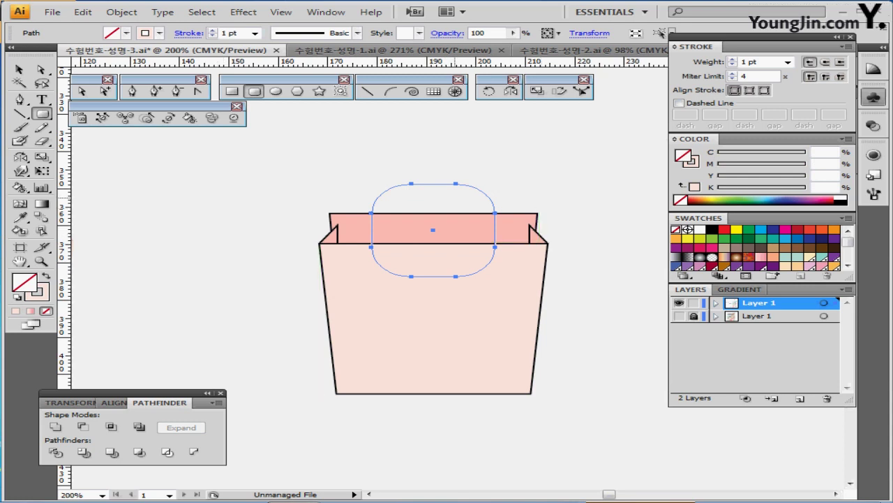
key("i")
left_click(445, 226)
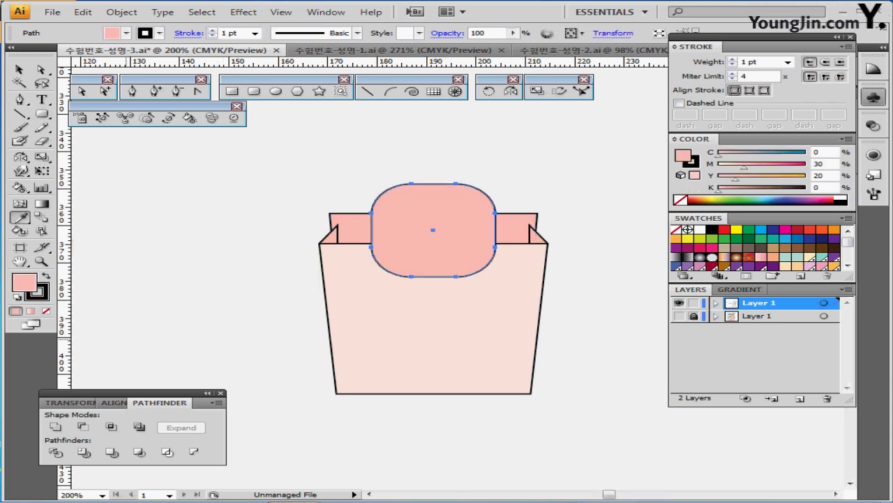
key("shift+x")
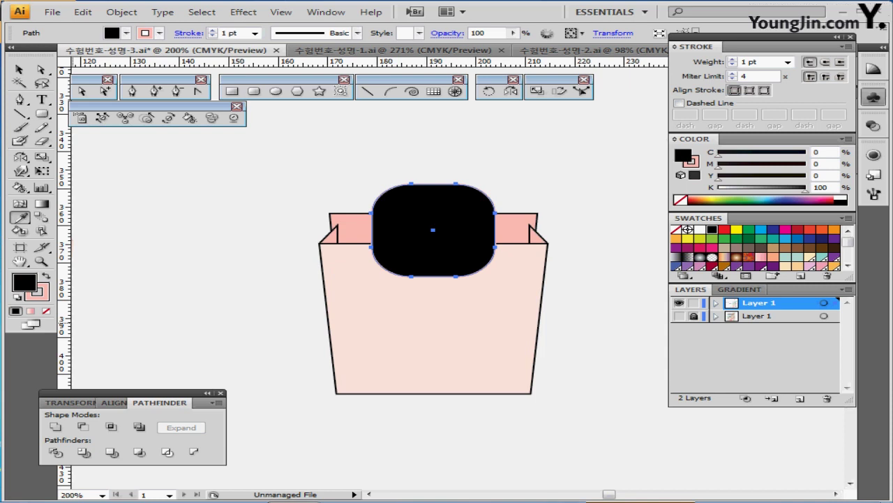
key("slash")
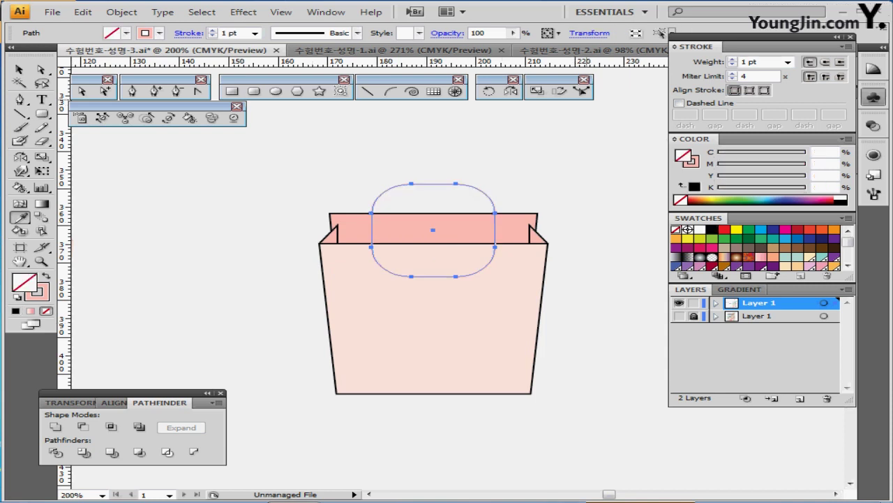
- Set the rounded rectangle's stroke weight to 4 pt and convert it to a filled shape with Outline Stroke
left_click(733, 59)
left_click(732, 59)
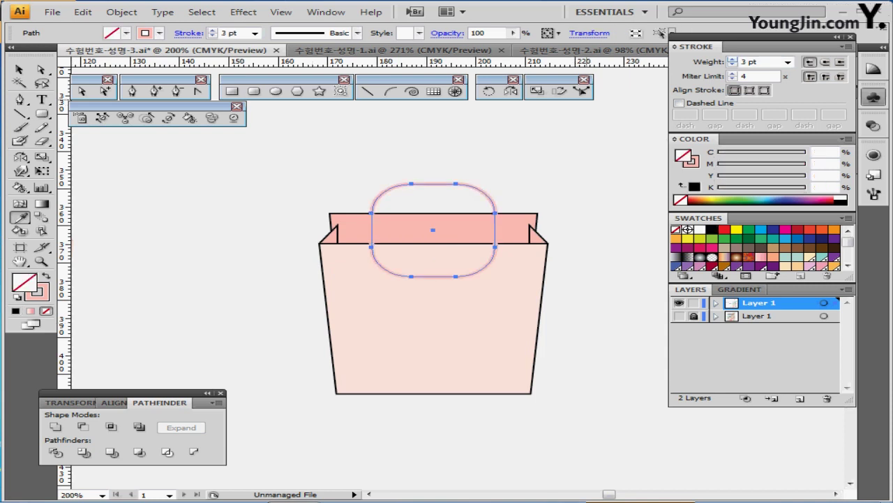
left_click(732, 60)
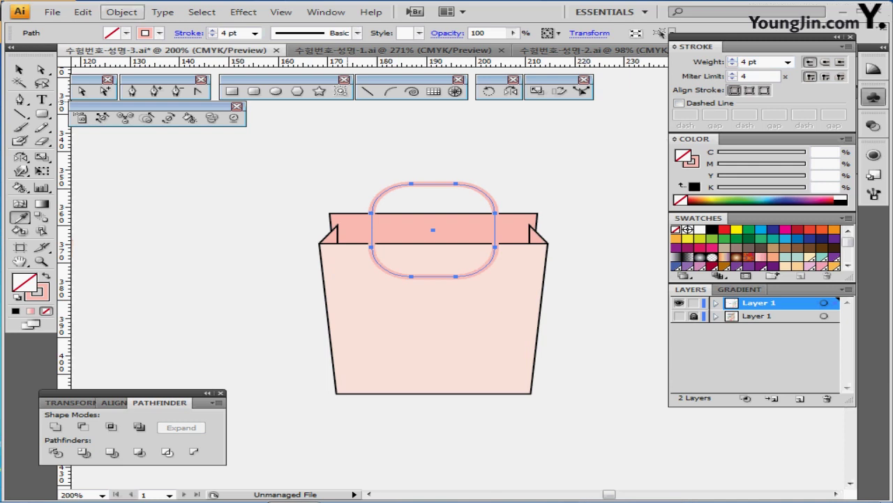
left_click(122, 12)
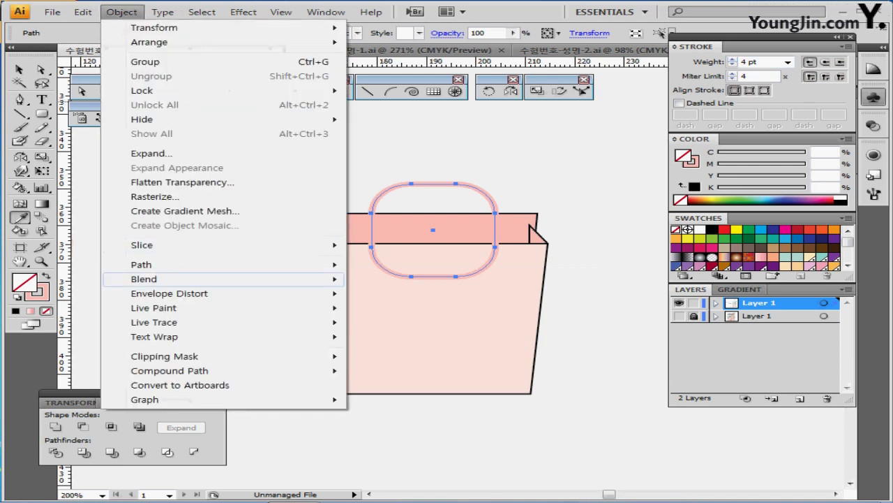
mouse_move(209, 265)
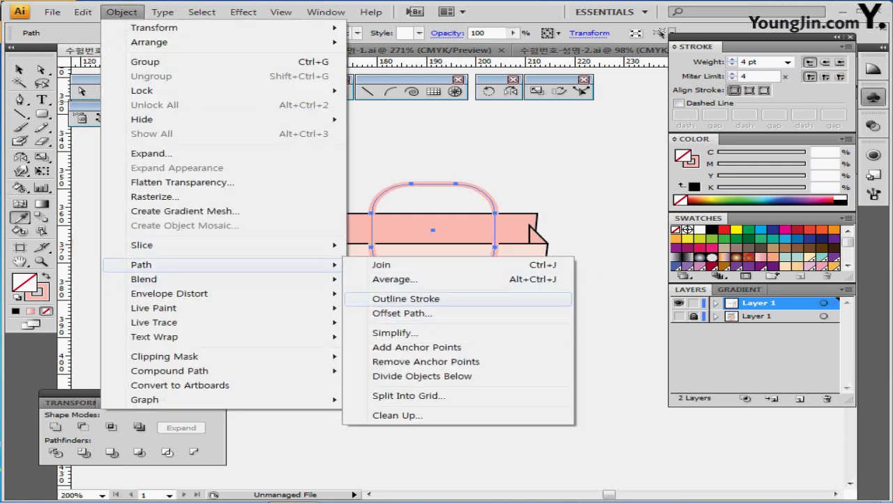
left_click(405, 298)
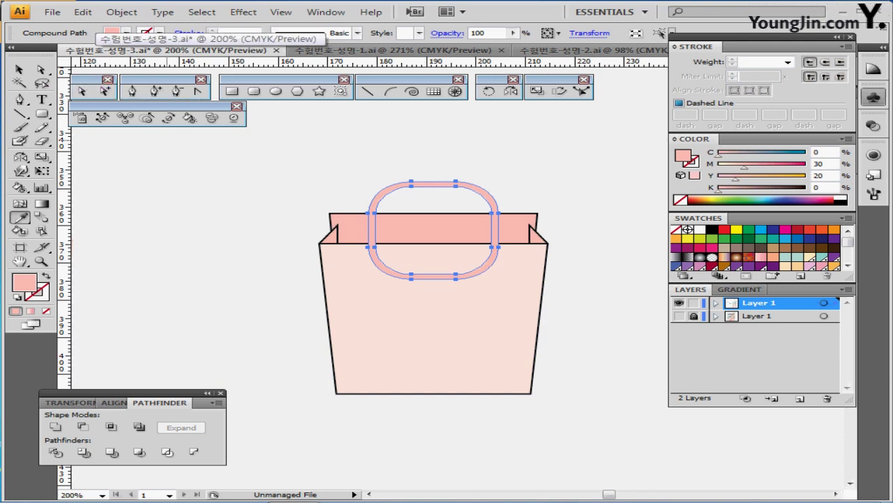
- Nudge the salmon handle ring down slightly over the bag and save the document
key("Down")
key("Down")
key("Down")
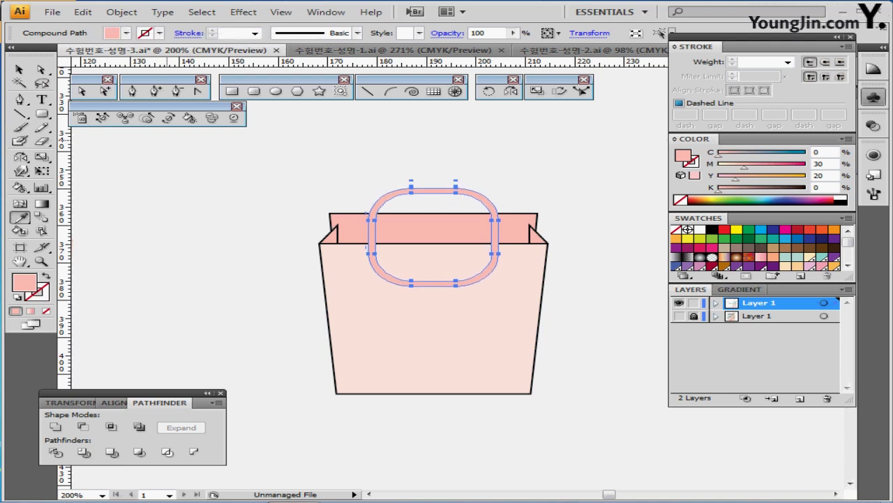
key("ctrl+shift+a")
key("ctrl+s")
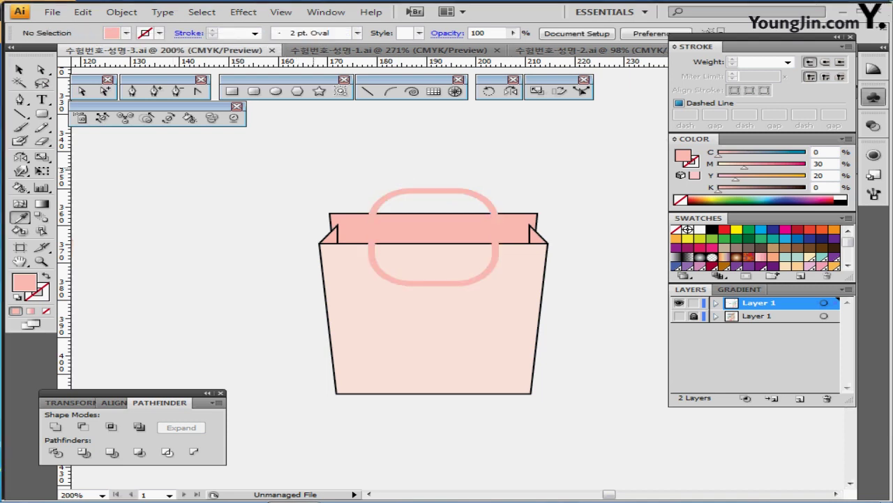
key("y")
key("v")
key("ctrl+a")
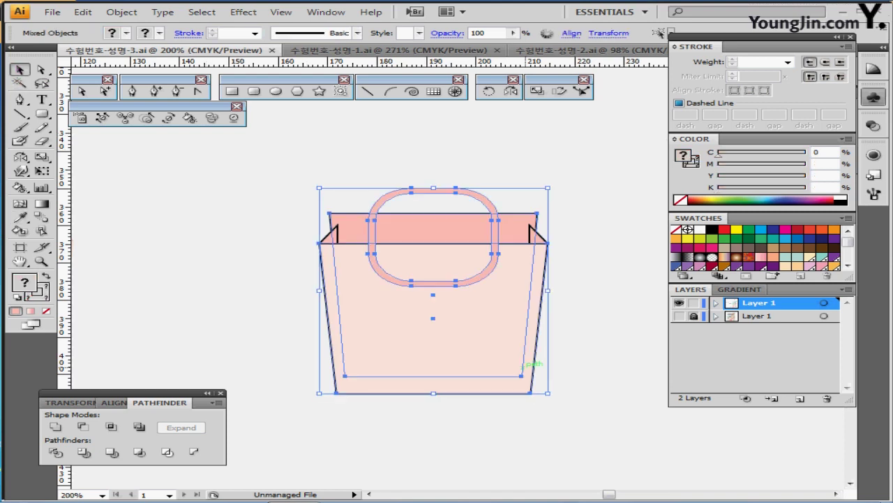
key("ctrl+shift+a")
- Copy the handle ring 3 mm straight down and give the copy the pale pink front panel's fill and stroke
left_click(417, 211)
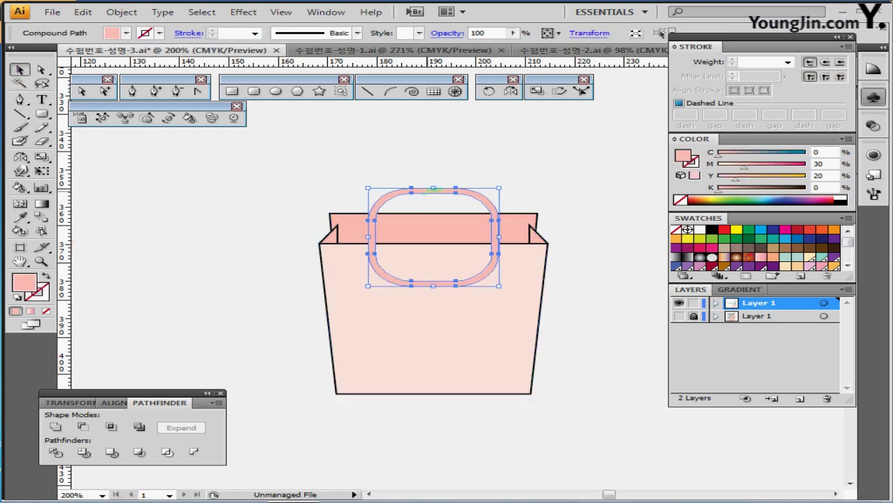
key("ctrl+shift+b")
key("Return")
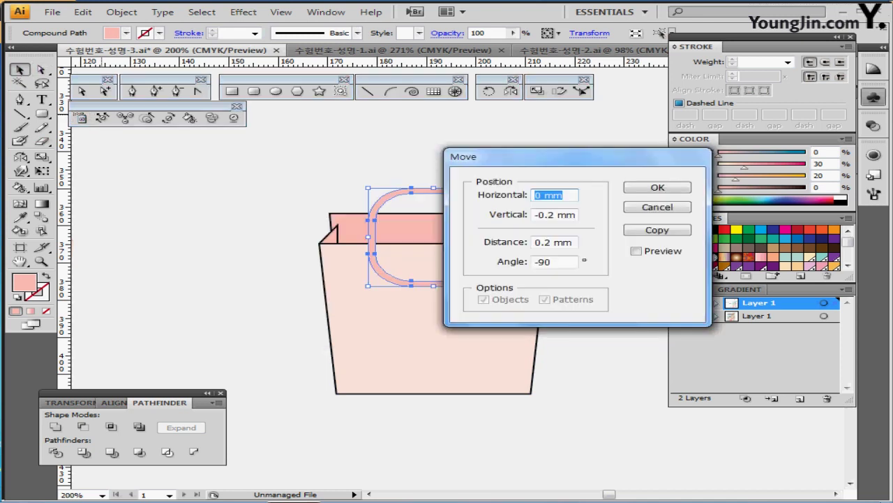
left_click_drag(628, 195, 630, 196)
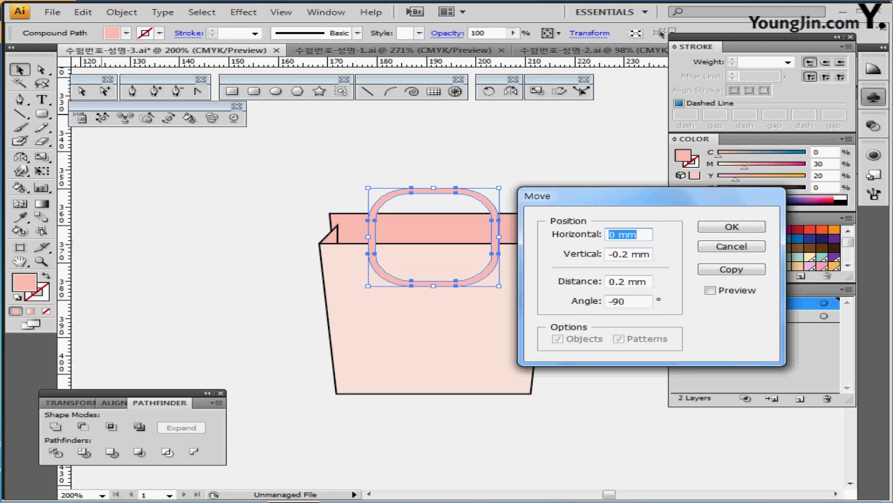
key("alt+p")
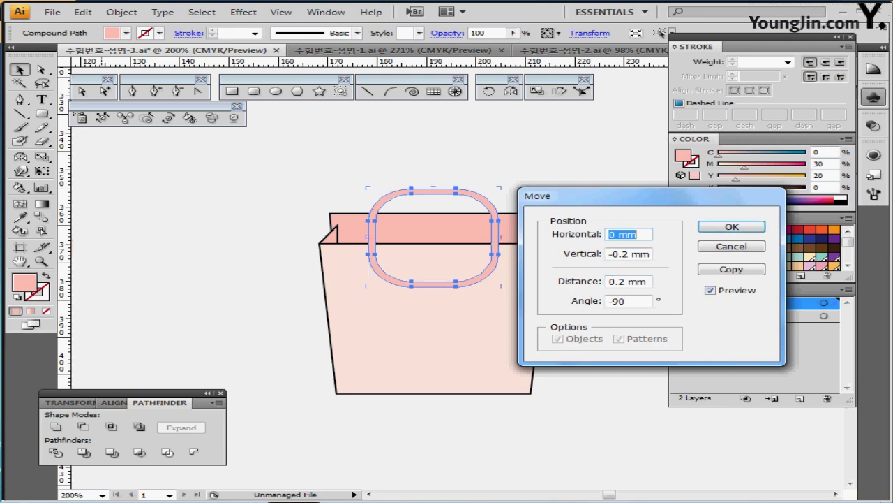
key("Tab")
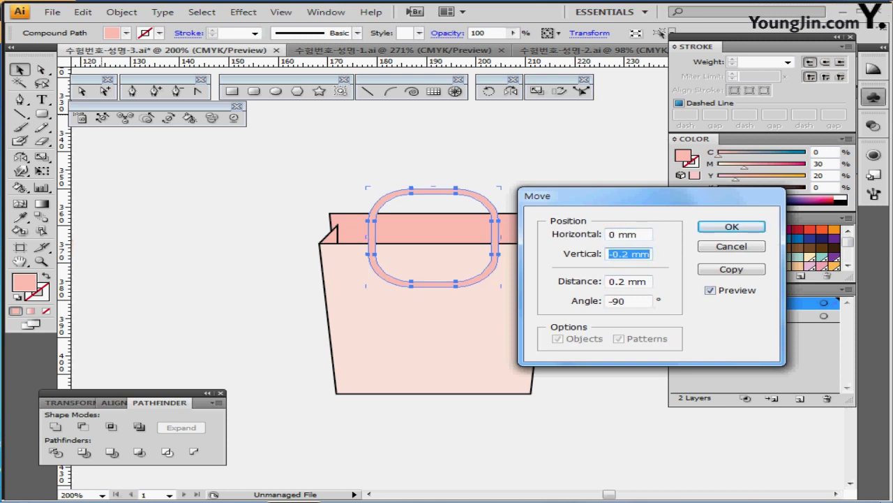
type("-3")
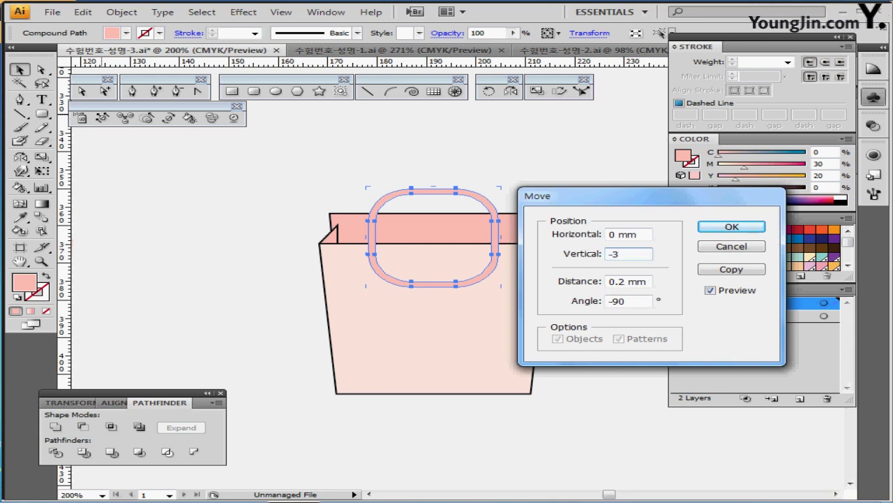
key("Tab")
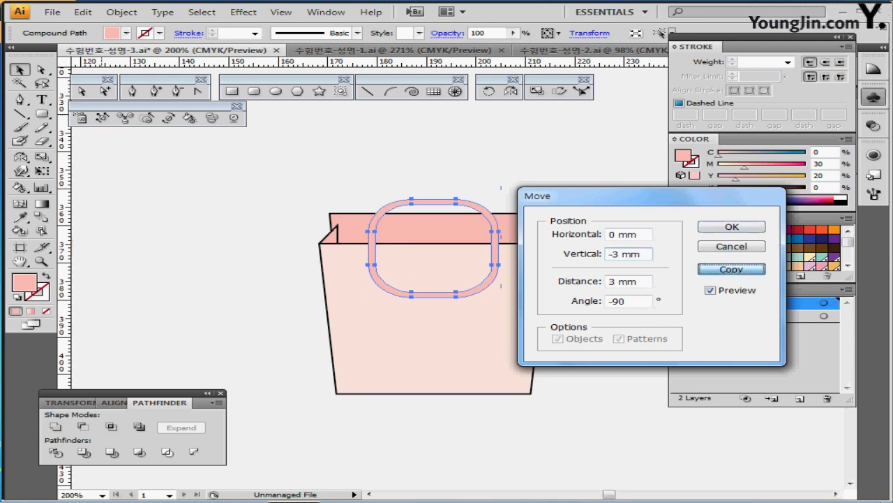
left_click(731, 269)
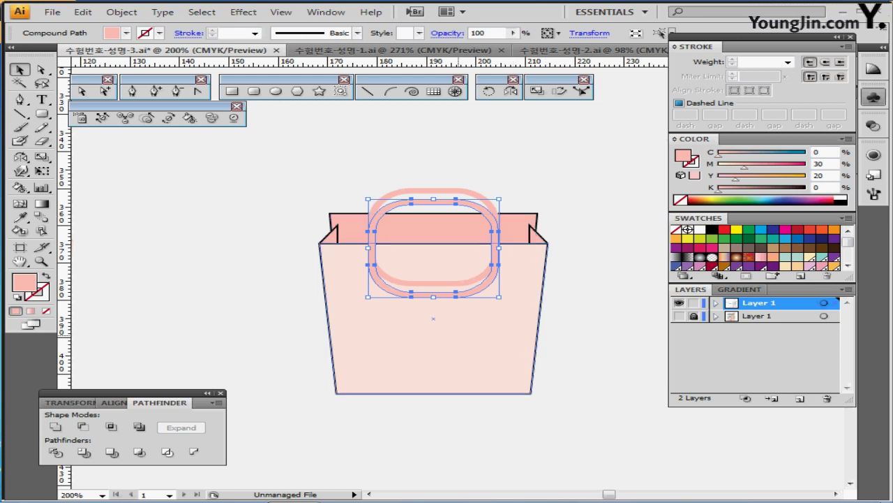
key("i")
left_click(455, 329)
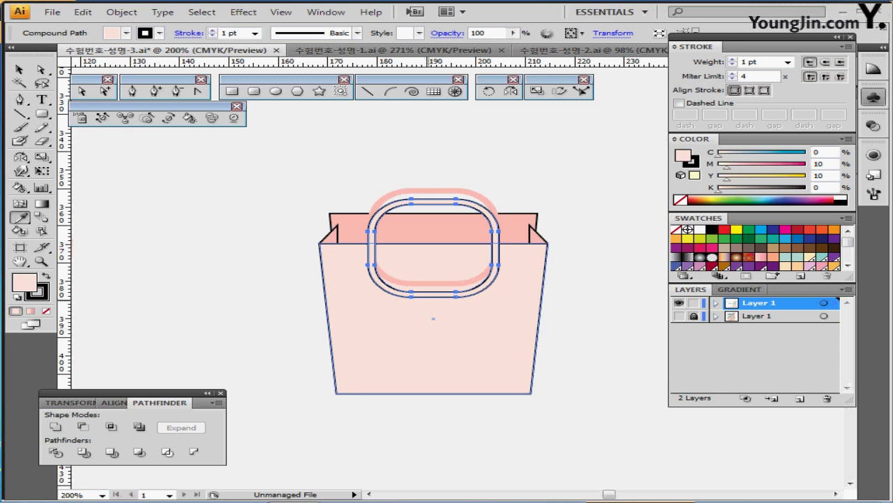
- Unite the original salmon handle ring, the salmon back panel and both corner triangles into one shape
left_click_drag(298, 175, 332, 234)
left_click(441, 189, "ctrl+shift")
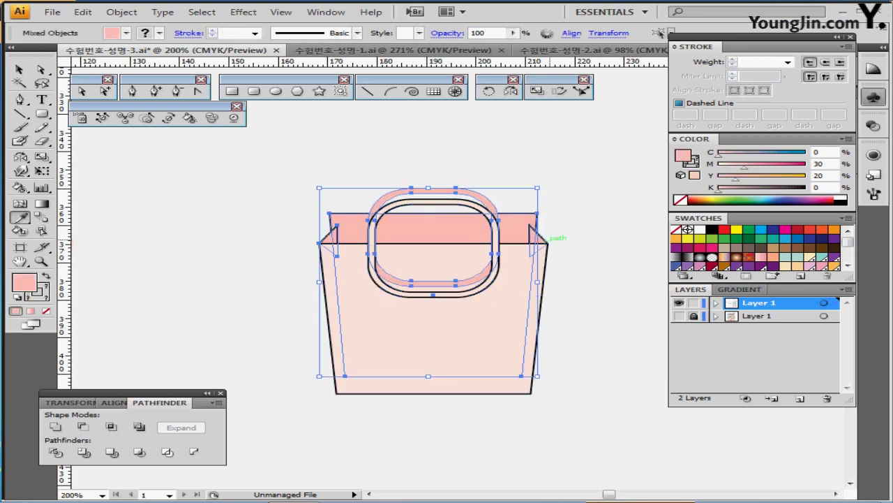
left_click(543, 242, "ctrl+shift")
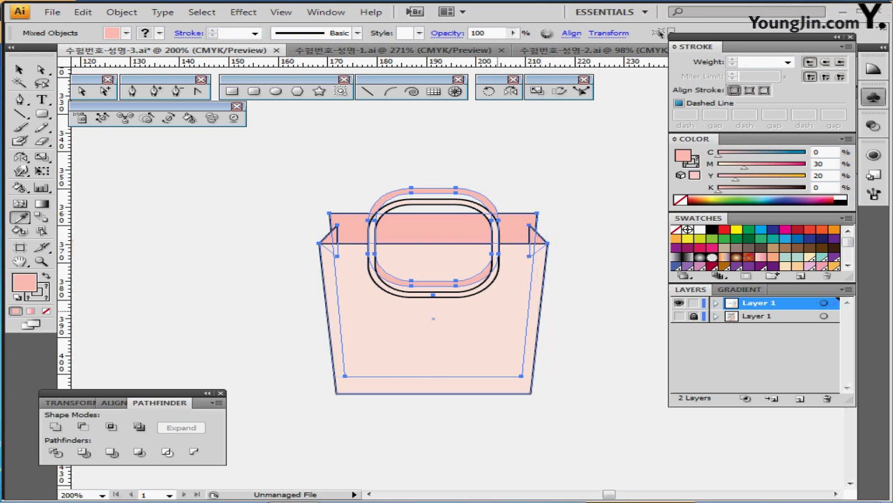
left_click_drag(269, 182, 497, 238)
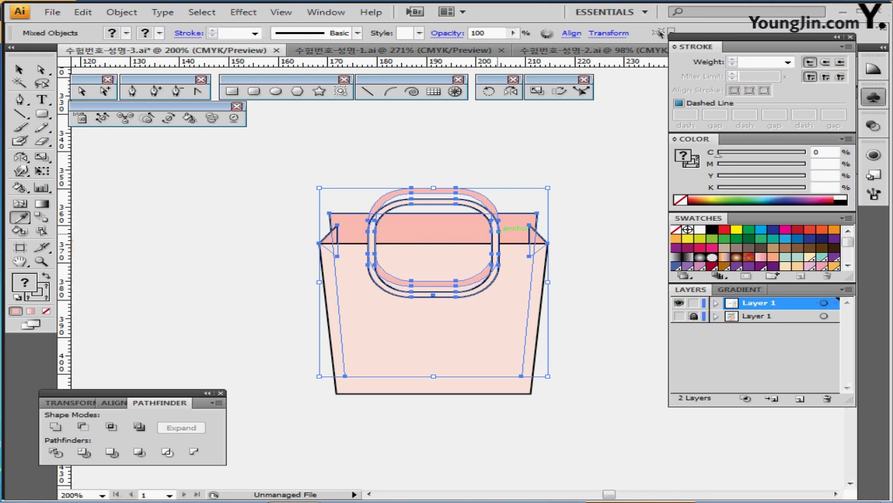
left_click(83, 427)
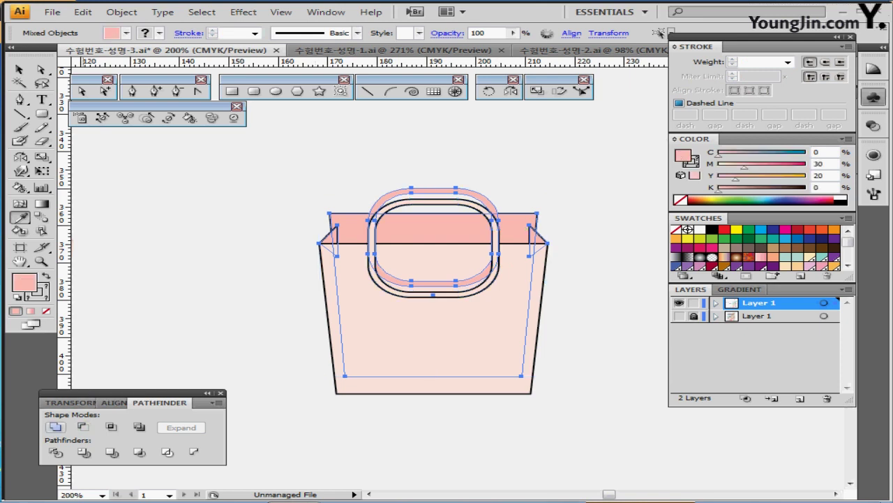
left_click(55, 427)
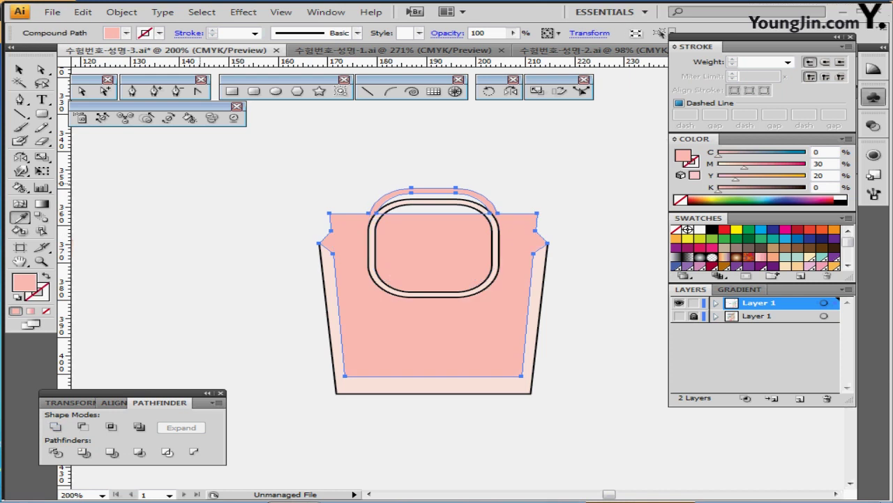
- Unite the pale pink handle ring with the front trapezoid into a single shape
left_click(198, 166, "ctrl")
left_click(372, 241, "ctrl")
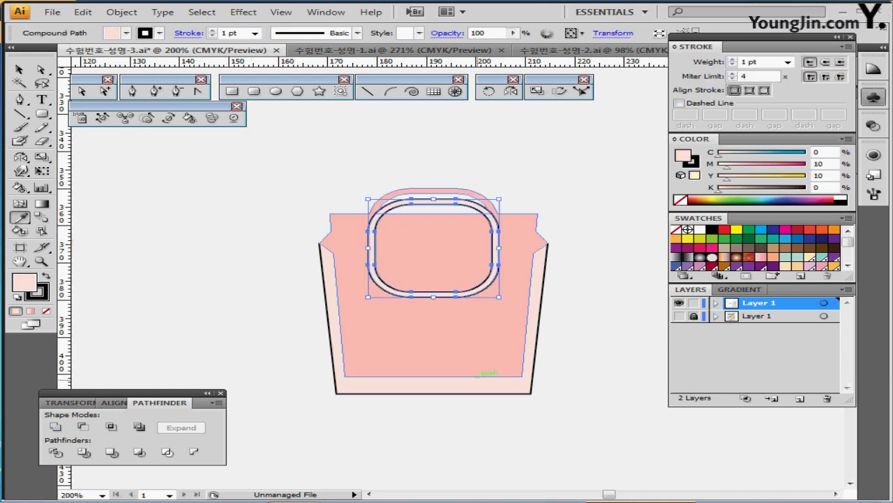
left_click(474, 393, "ctrl+shift")
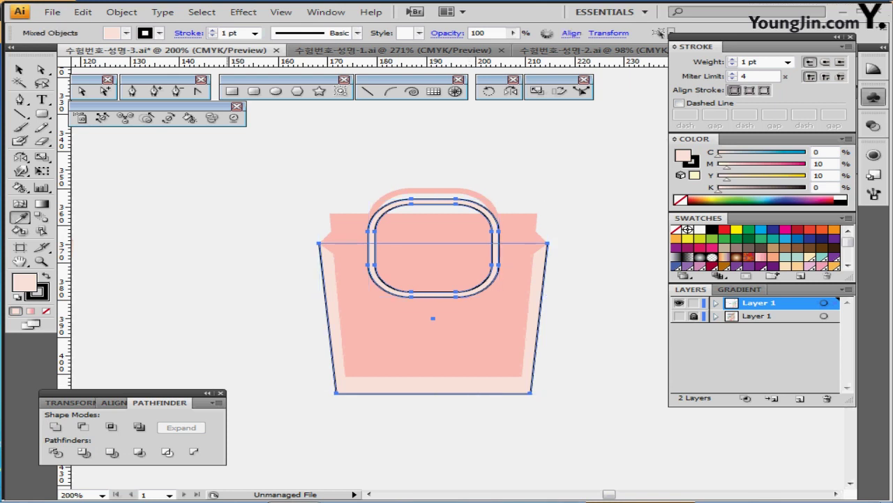
left_click(55, 426)
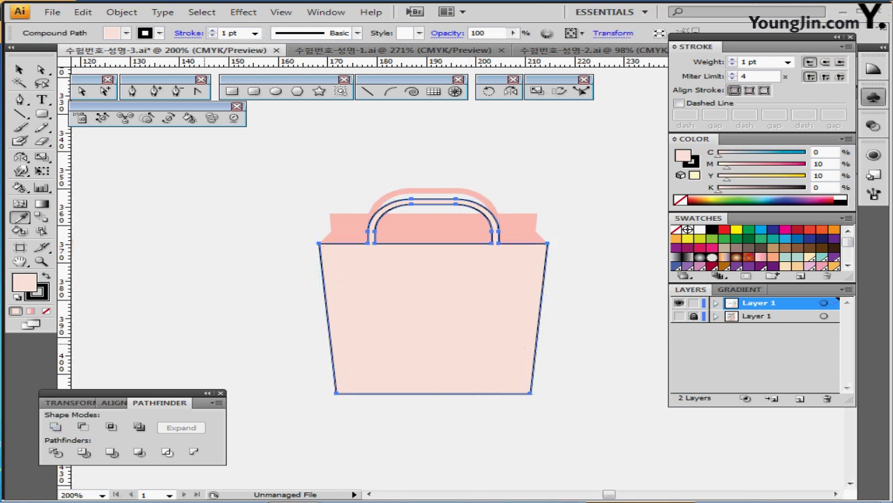
- Remove the black stroke from the united pale pink front shape, then save the document
key("ctrl+minus")
key("ctrl+minus")
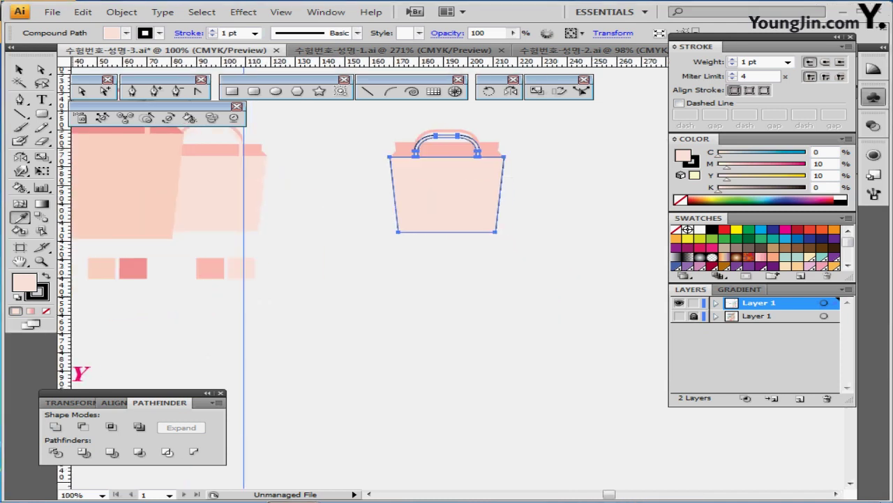
key("x")
key("slash")
left_click_drag(241, 268, 278, 296)
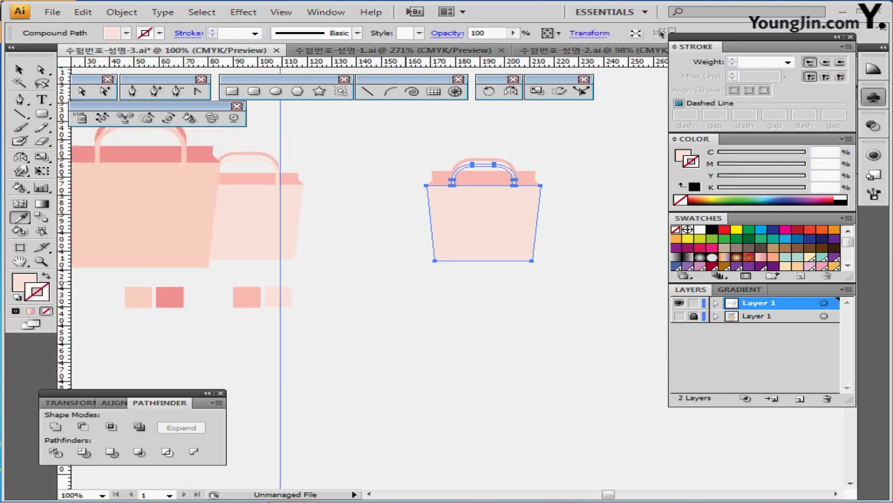
key("ctrl+shift+a")
left_click_drag(481, 230, 539, 250)
key("ctrl+s")
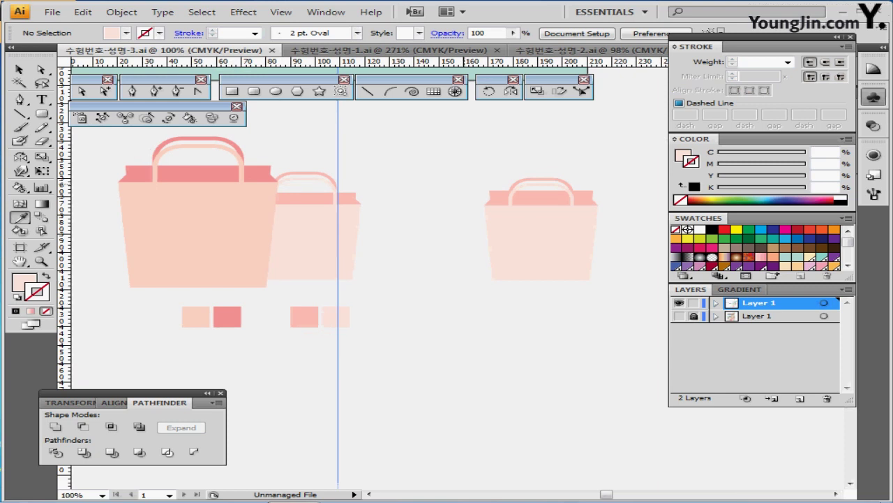
- Create a copy of the whole bag scaled uniformly to 140%
left_click_drag(465, 159, 559, 251)
key("ctrl+shift+b")
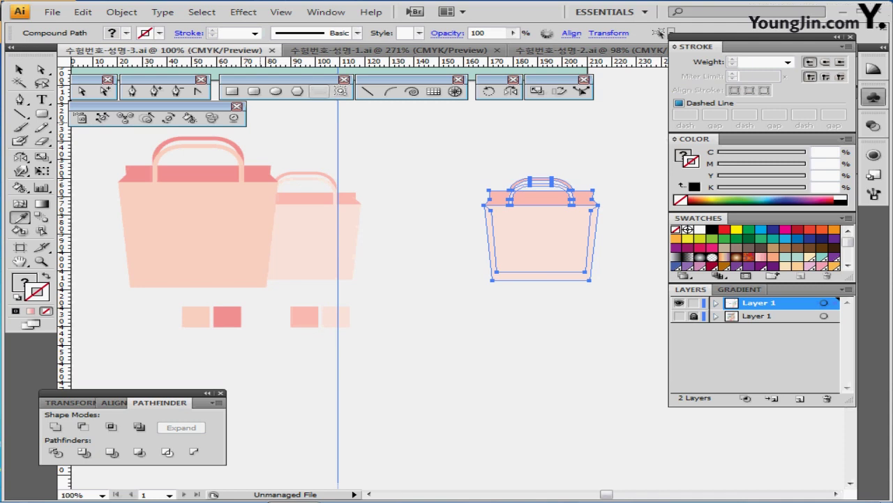
double_click(536, 91)
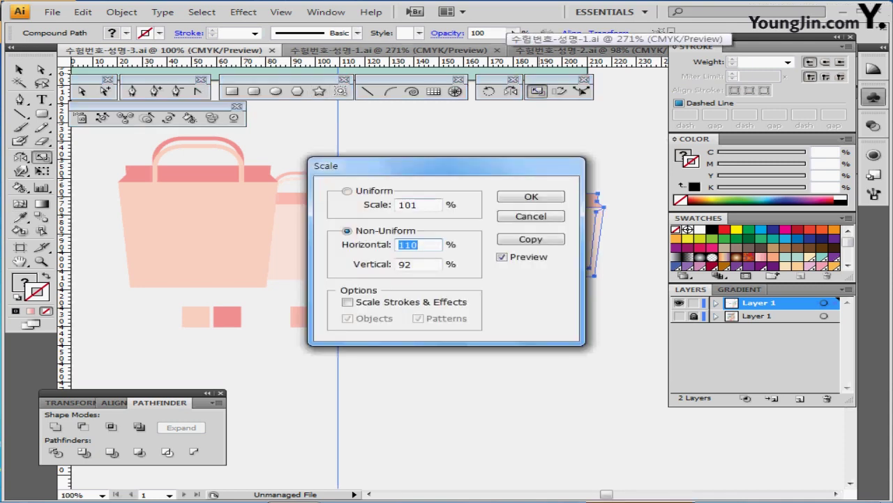
double_click(409, 205)
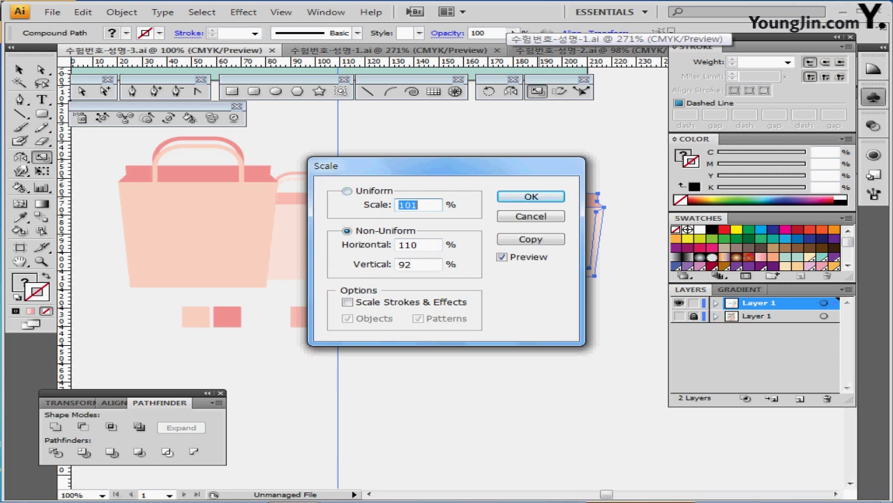
left_click(347, 190)
type("140")
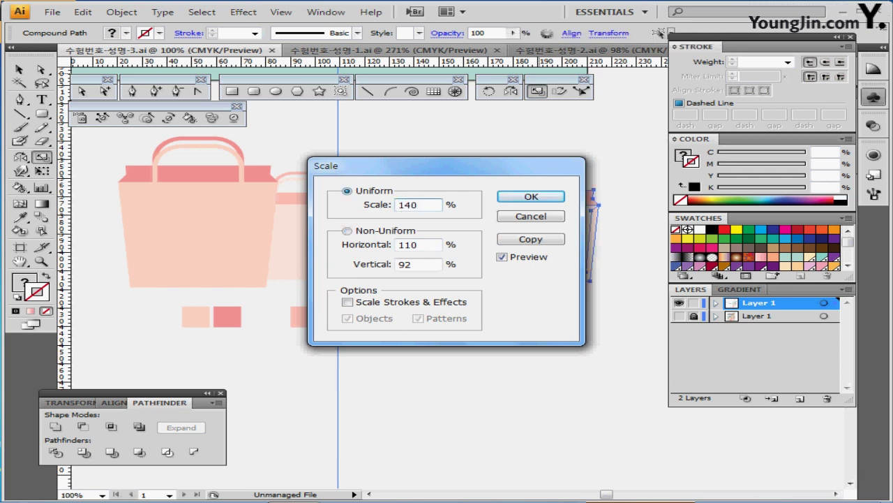
left_click(531, 239)
key("Return")
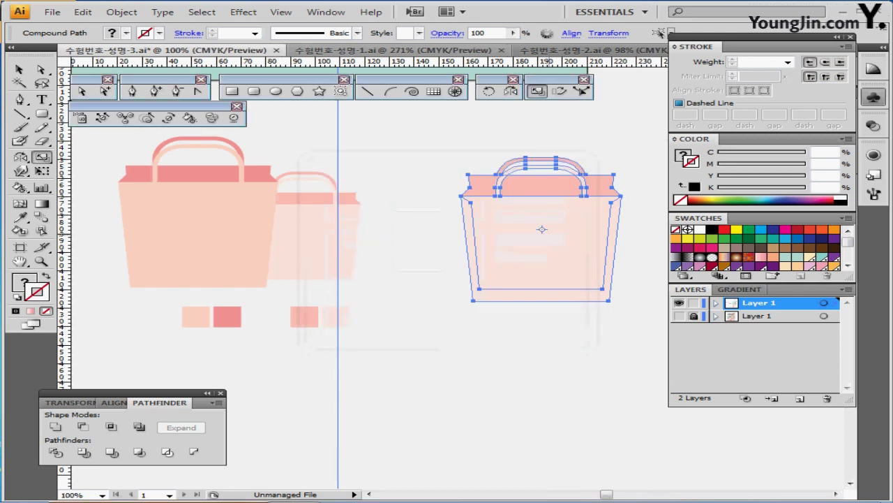
- Move the enlarged bag copy leftward so it overlaps only the left edge of the smaller bag
left_click_drag(534, 232, 440, 225)
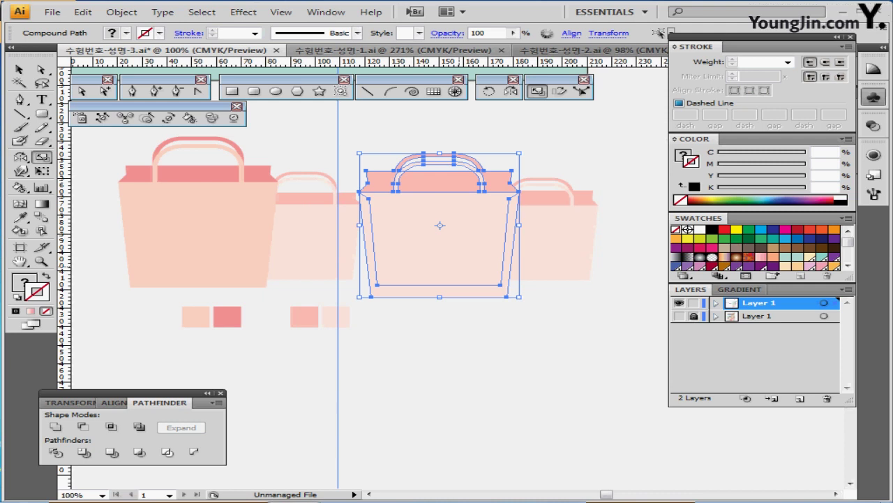
left_click_drag(459, 267, 461, 261)
left_click(539, 310, "ctrl")
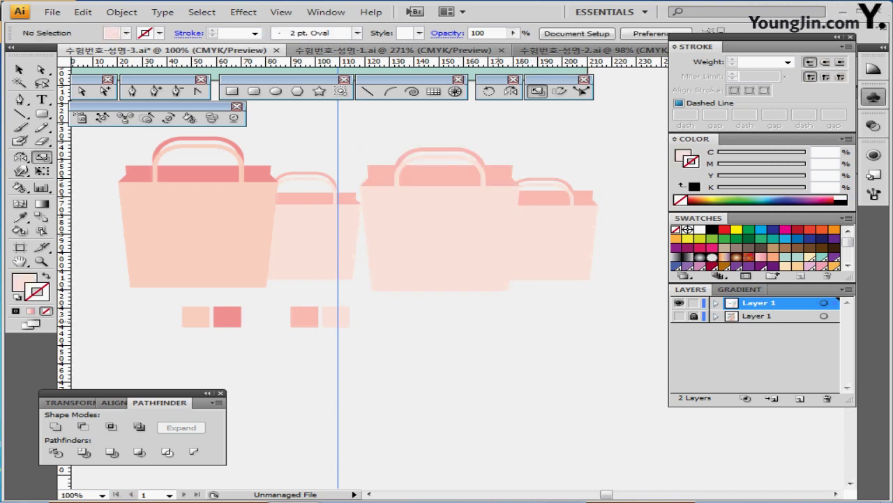
- Recolour the large bag's front peach and its back rose, sampling both colours from the finished example, and save the document
left_click(461, 255, "ctrl")
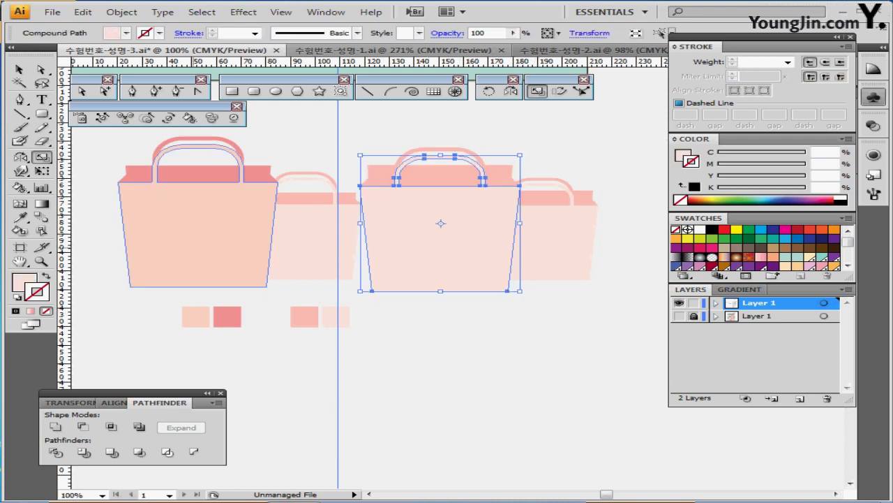
key("i")
left_click(211, 234)
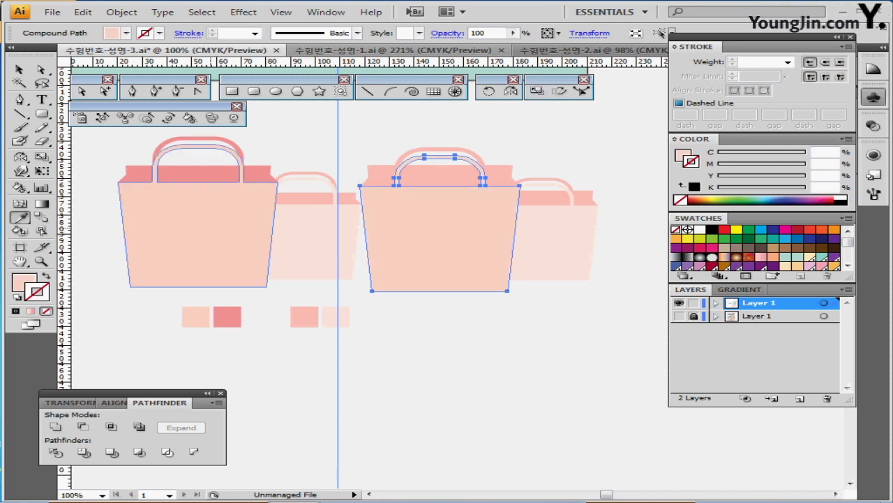
left_click(405, 174, "ctrl")
left_click(225, 174)
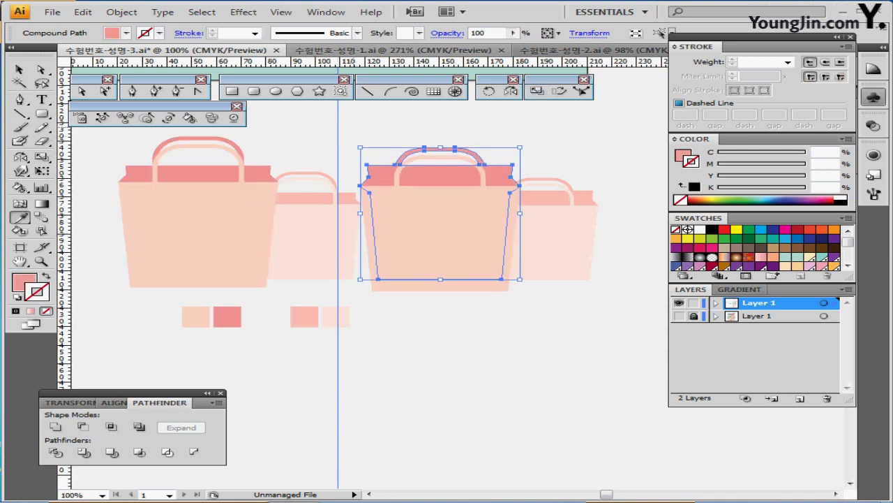
left_click(505, 344, "ctrl")
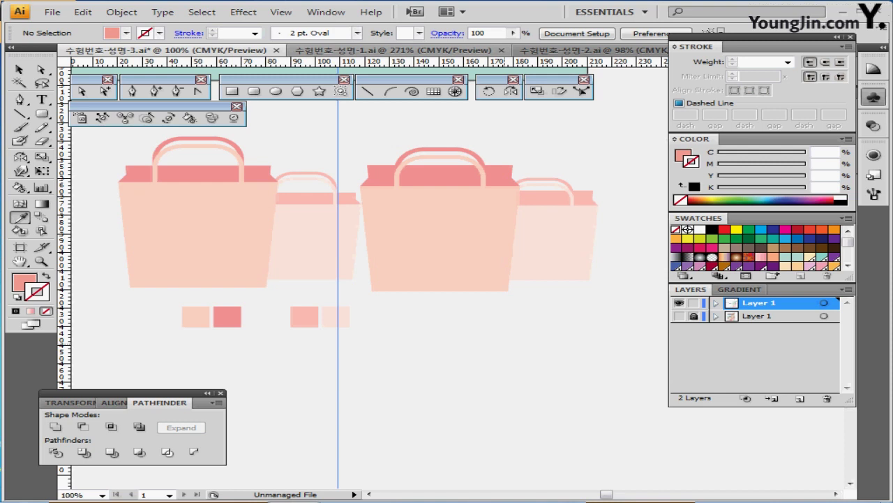
key("ctrl+s")
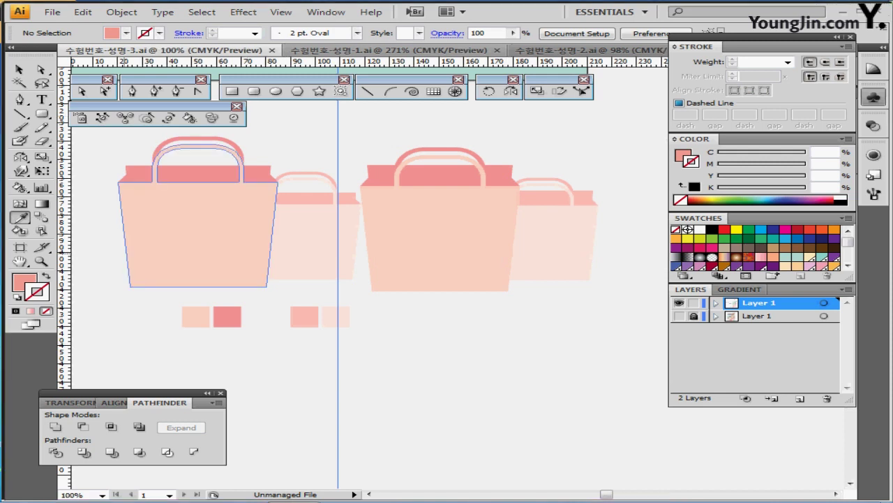
- Move the pink LUCKY BOX lettering onto the front of the newly built large bag and save the document
left_click_drag(199, 252, 264, 216)
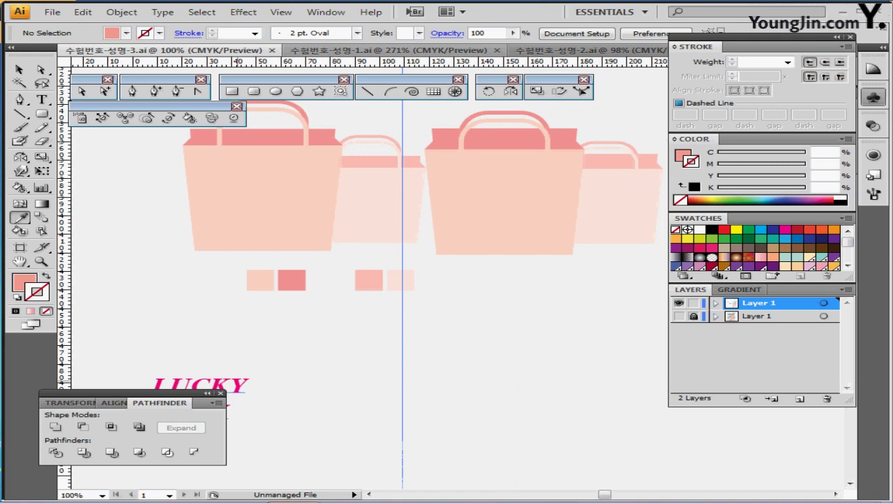
left_click_drag(244, 382, 473, 217)
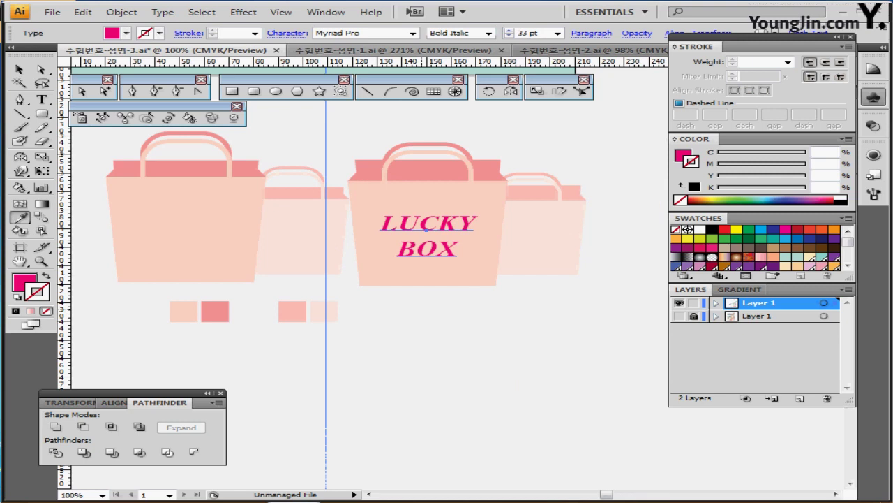
key("ctrl+s")
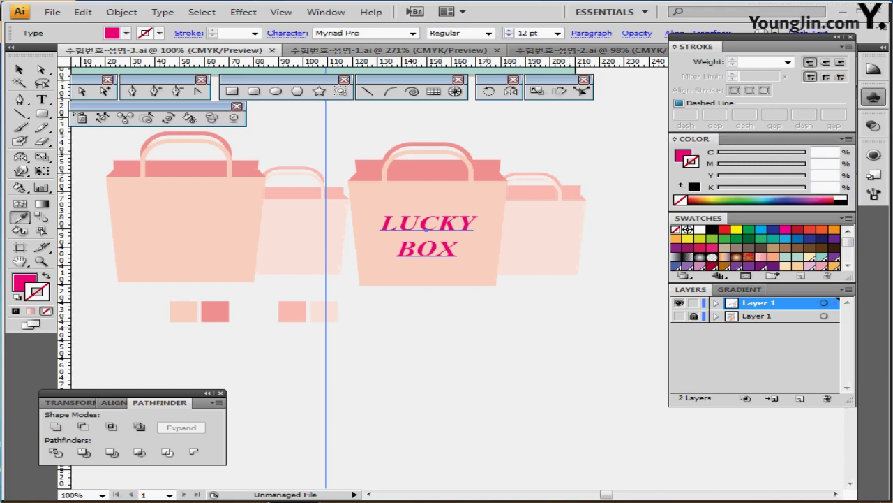
- Select the large bag together with its LUCKY BOX lettering and show the alignment options
left_click(420, 327, "ctrl")
left_click_drag(410, 326, 419, 152)
left_click(115, 402)
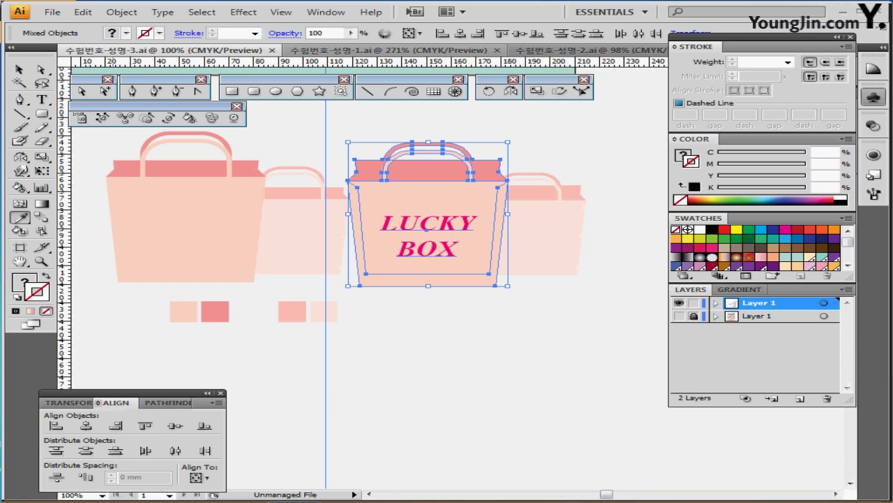
- Move both new bags with the LUCKY BOX lettering up onto the poster's lower-left area
key("ctrl+shift+a")
key("ctrl+minus")
left_click_drag(472, 309, 435, 472)
left_click_drag(358, 306, 490, 413)
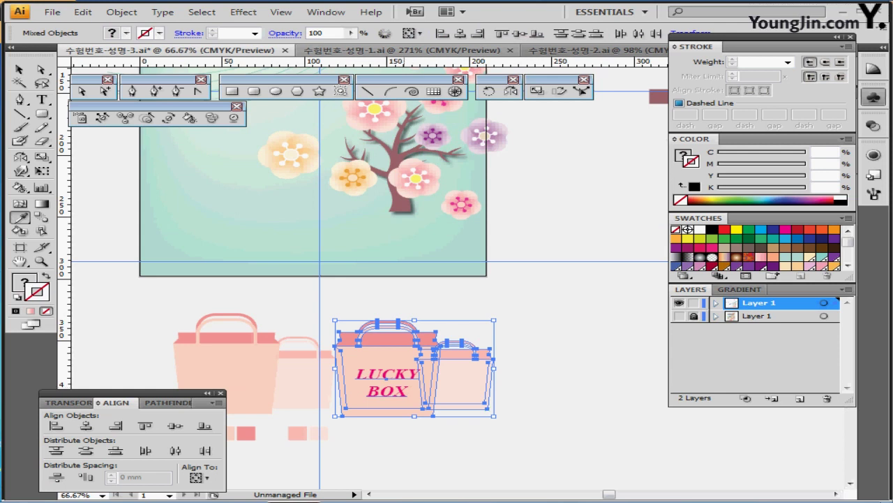
left_click_drag(382, 318, 214, 156)
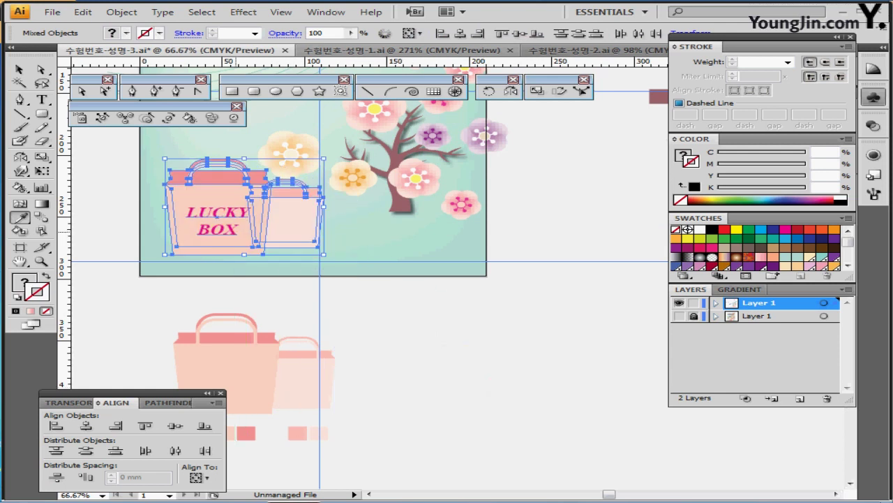
- Show the reference layer behind the outlined artwork and fine-position both bags over the matching bags in the reference
left_click(679, 316)
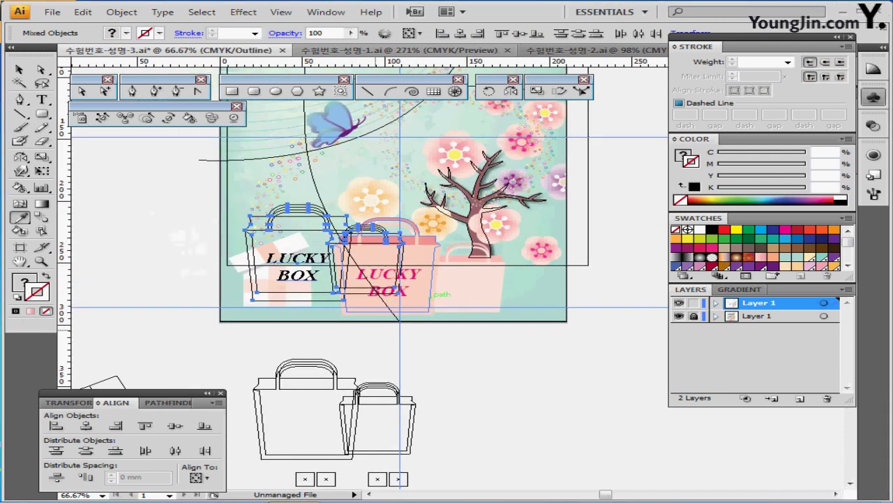
left_click_drag(397, 278, 405, 281)
key("Right")
key("Right")
key("Right")
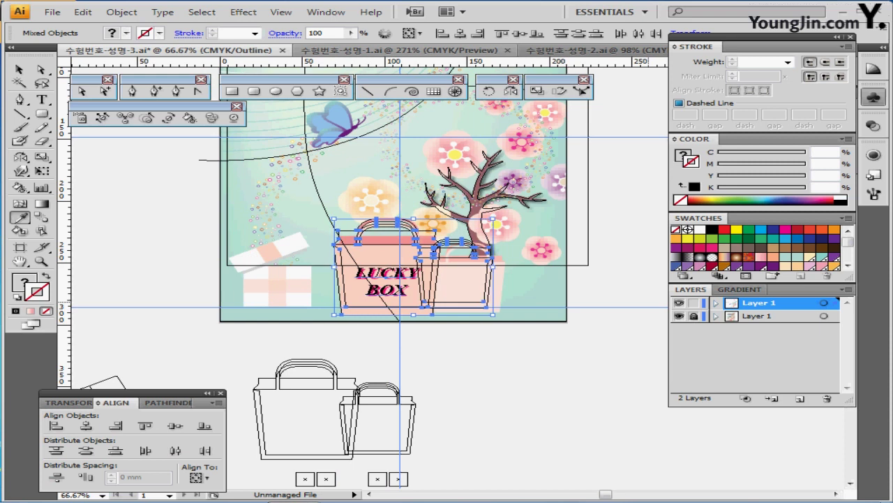
key("Right")
key("Right")
key("Right")
key("Up")
key("Up")
key("Up")
key("Up")
key("Up")
key("Up")
key("Up")
key("Up")
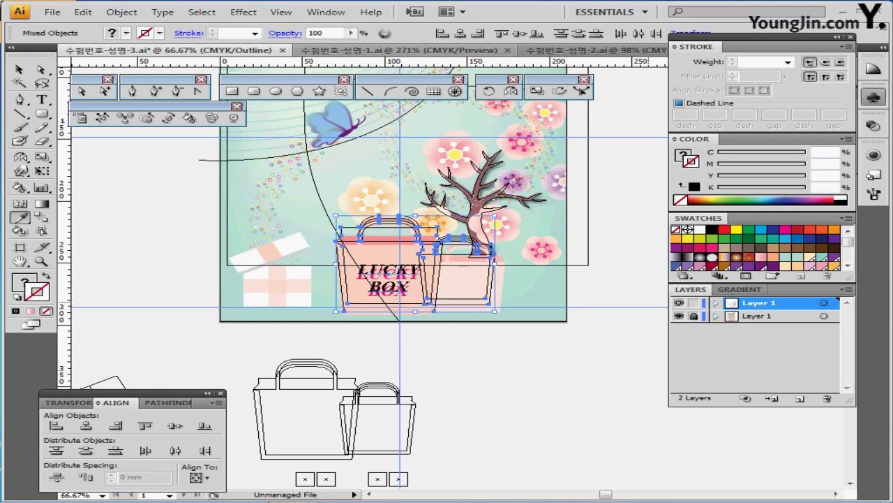
key("Right")
key("Right")
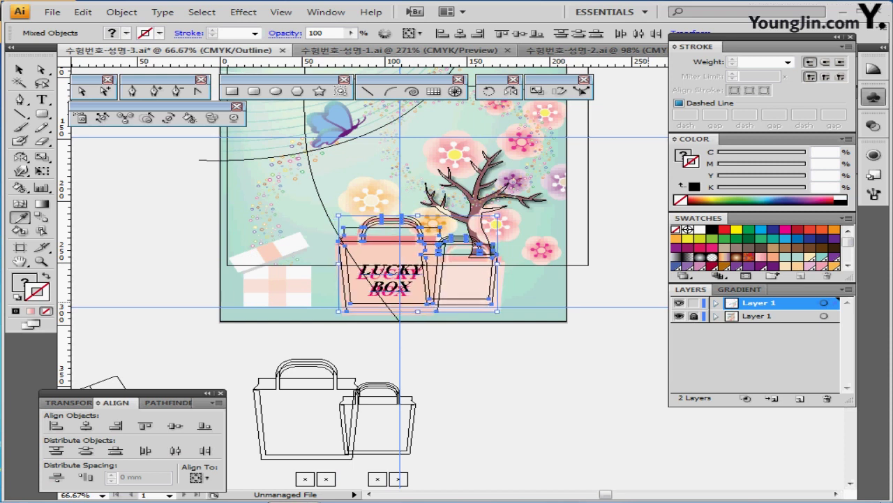
key("Down")
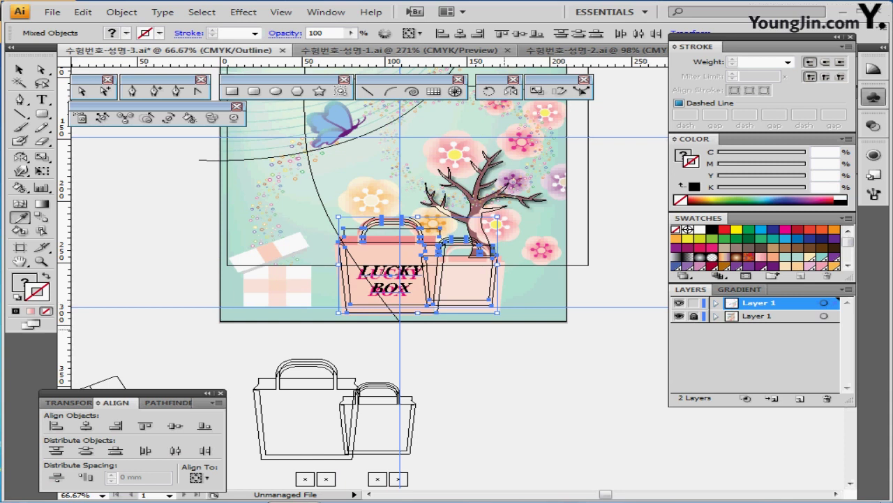
- Shift only the small bag slightly right and down to match the reference, then return to the normal preview
left_click_drag(460, 349, 467, 311)
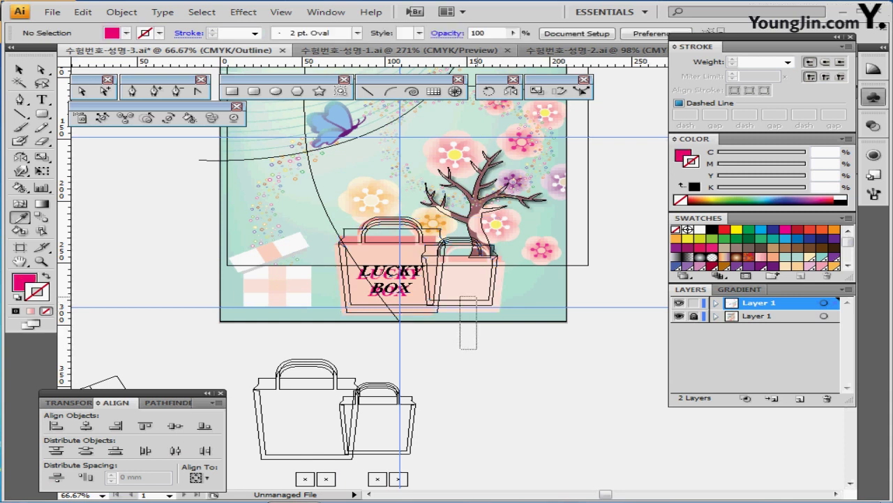
left_click(461, 305)
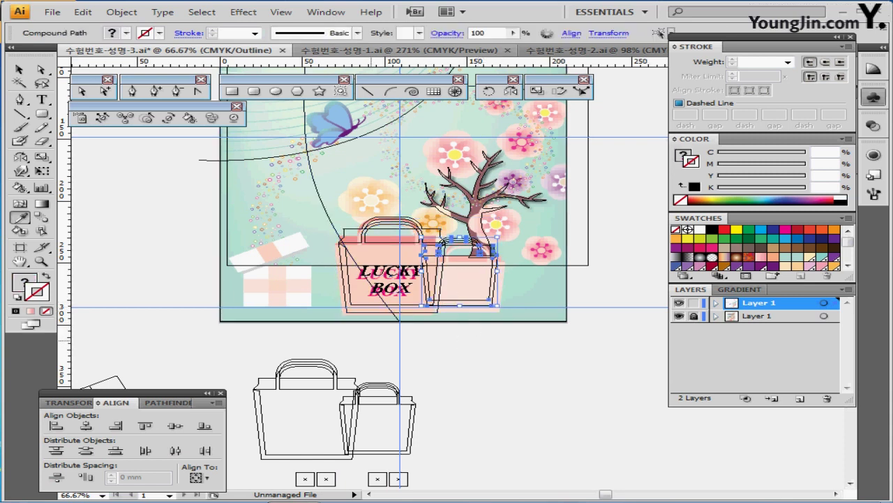
left_click(467, 342)
left_click_drag(475, 342, 484, 261)
left_click_drag(487, 255, 495, 262)
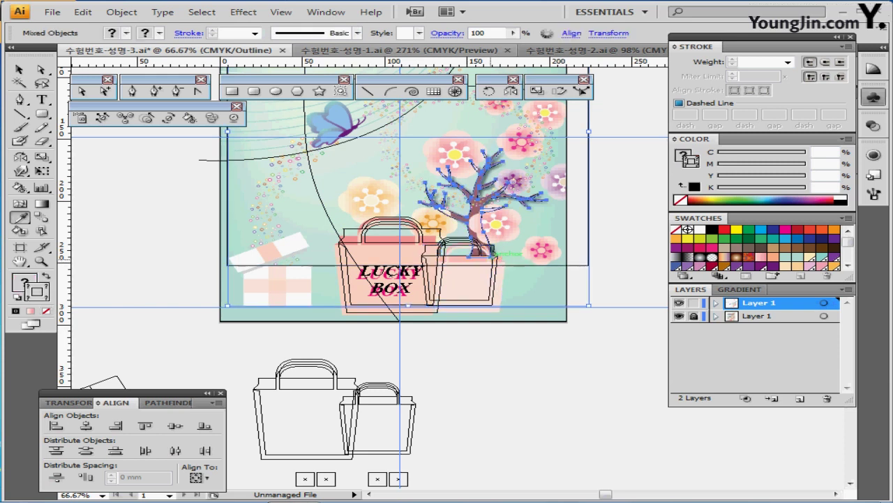
left_click(491, 255)
left_click_drag(461, 339, 471, 302)
left_click_drag(480, 305, 486, 309)
left_click(493, 341, "ctrl")
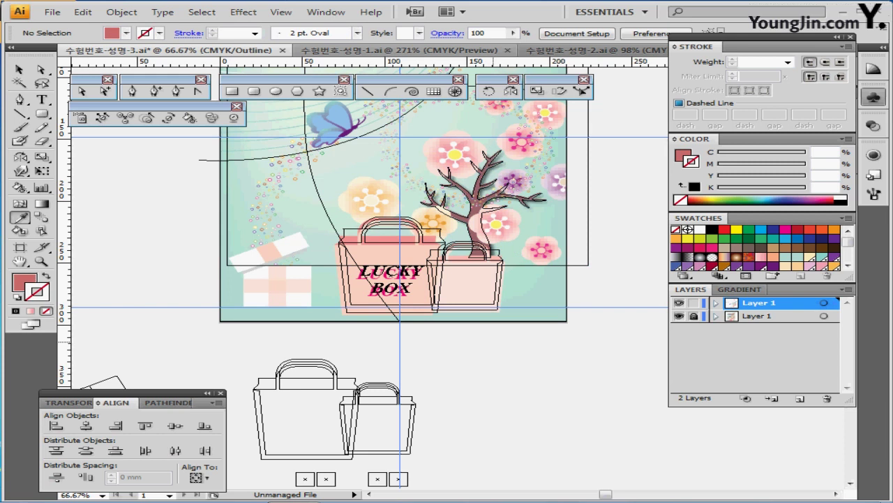
key("ctrl+y")
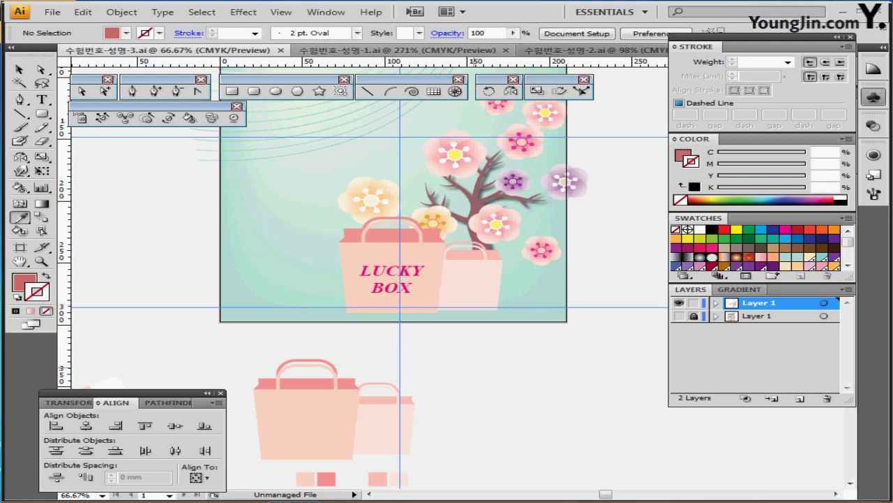
- Delete the finished example bags and their colour swatches below the poster
left_click_drag(466, 365, 504, 348)
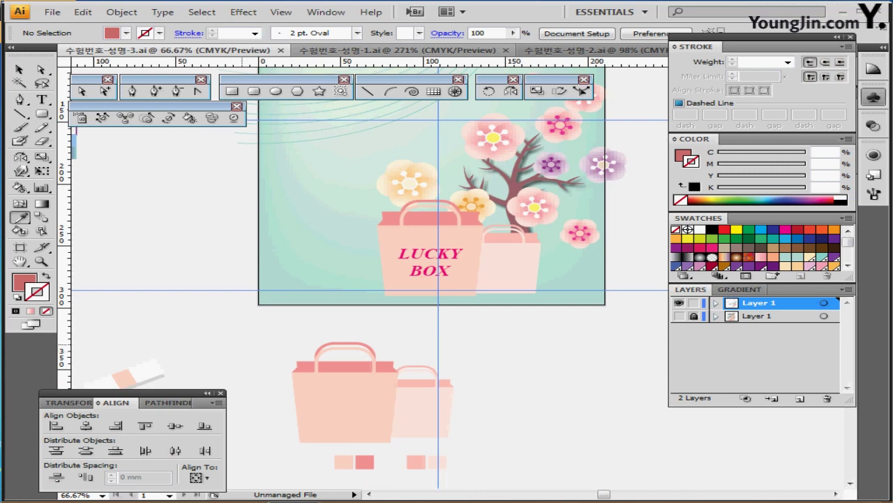
left_click_drag(247, 348, 576, 417)
key("Delete")
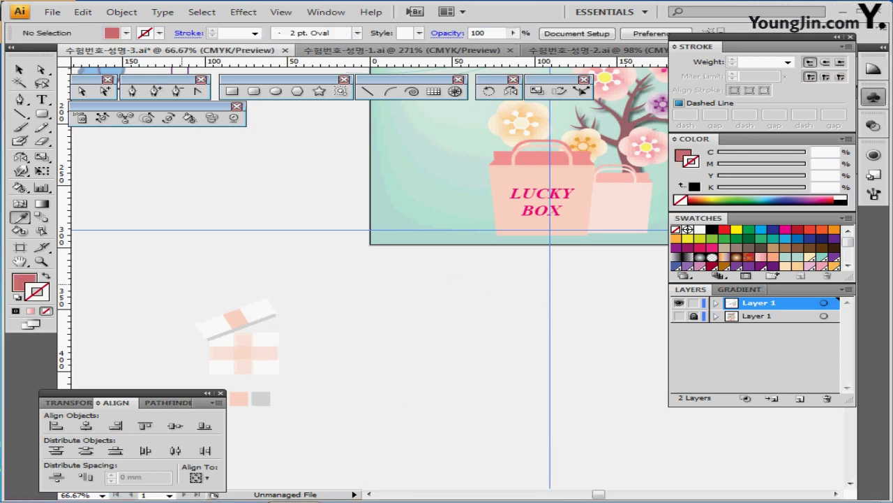
- Move the example gift box with its colour swatches up beside the poster's lower-left edge
left_click_drag(183, 284, 302, 417)
left_click_drag(249, 370, 262, 203)
left_click(322, 294, "ctrl")
left_click_drag(322, 294, 124, 428)
key("ctrl+shift+a")
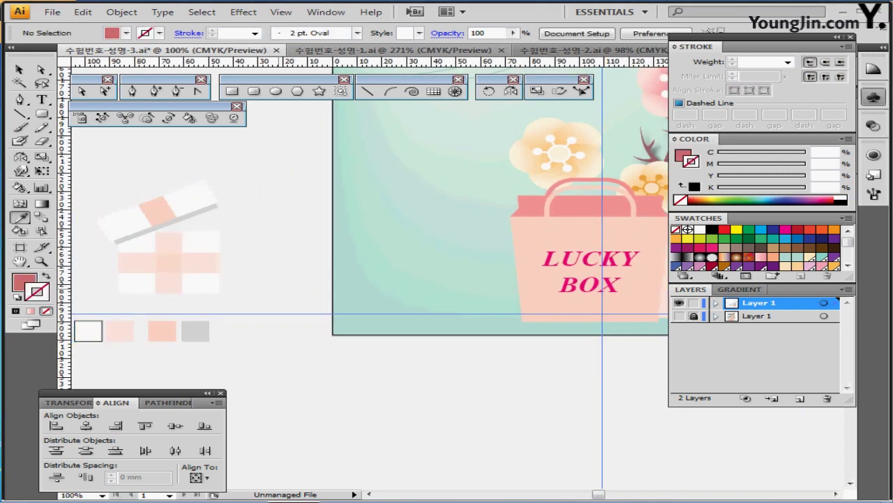
- Draw a 41 by 33 mm rectangle at the poster's lower left, using the white fill of the example gift box
left_click_drag(287, 289, 321, 267)
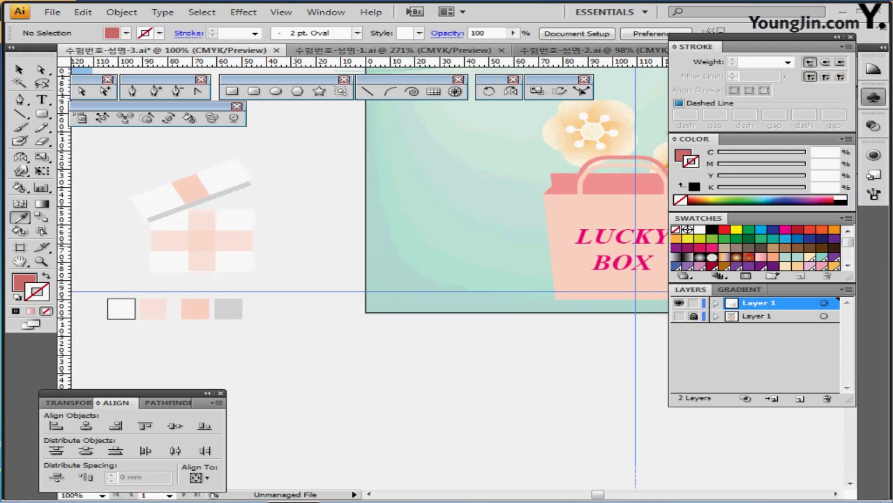
left_click_drag(216, 245, 357, 264)
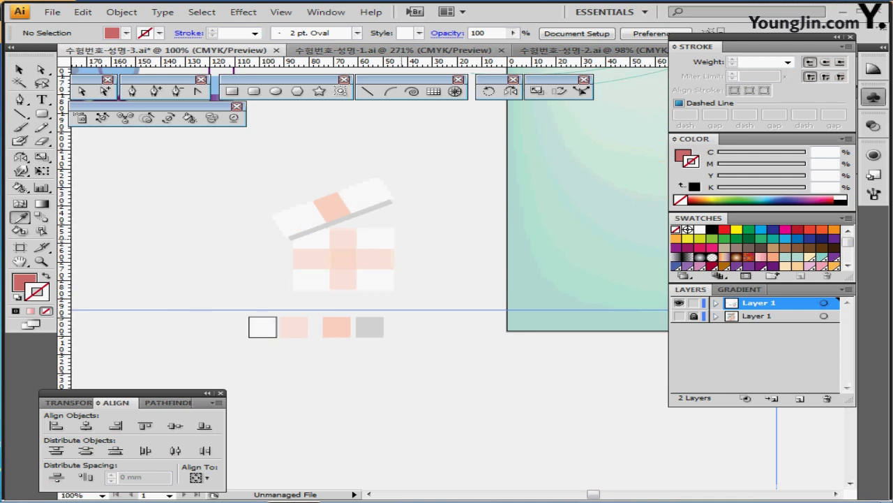
left_click(394, 233, "ctrl")
left_click(423, 168, "ctrl")
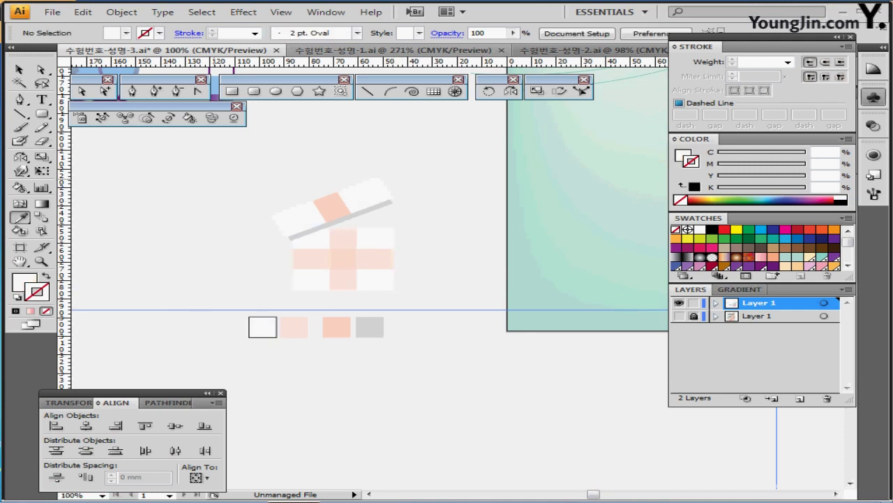
left_click_drag(534, 222, 370, 227)
key("m")
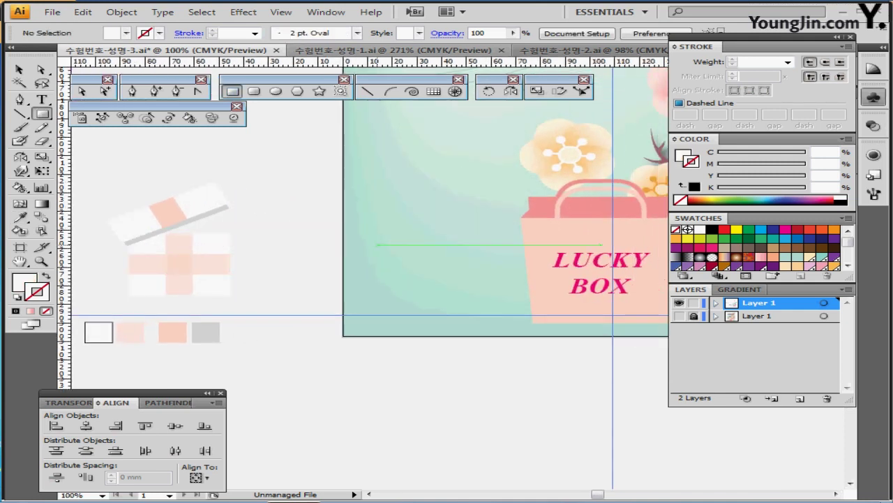
left_click(376, 244)
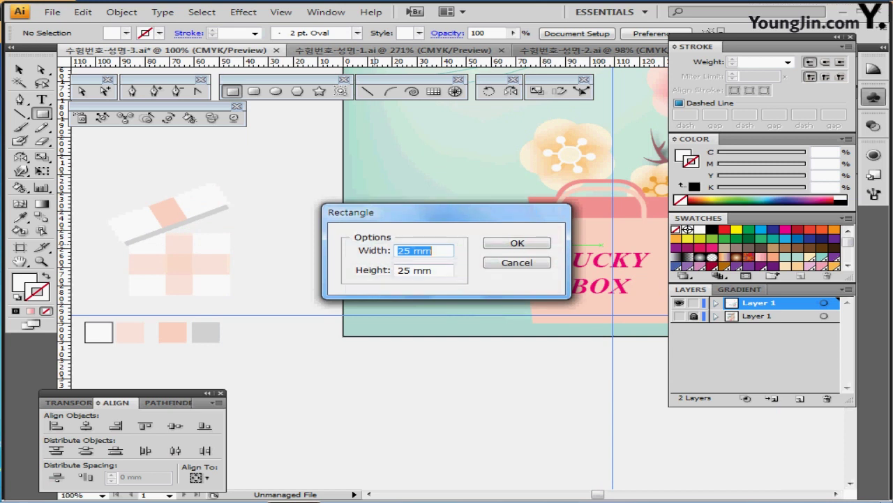
type("41")
key("Tab")
type("4")
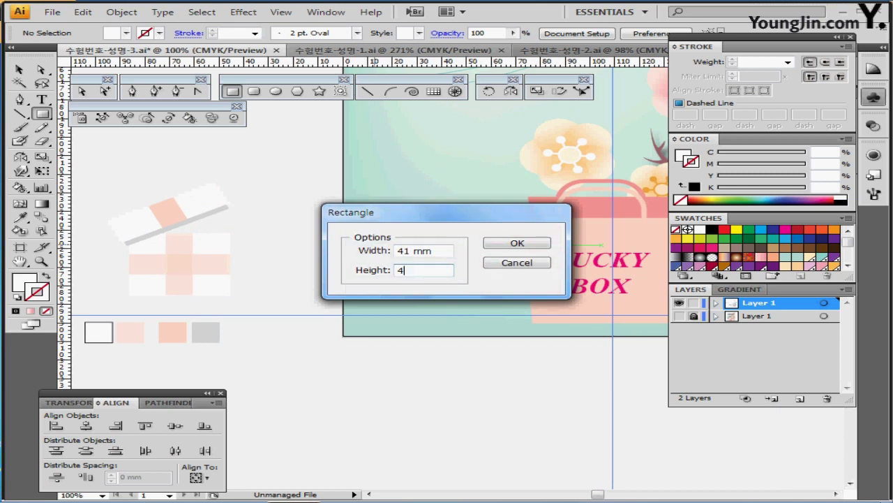
key("BackSpace")
type("25")
key("Return")
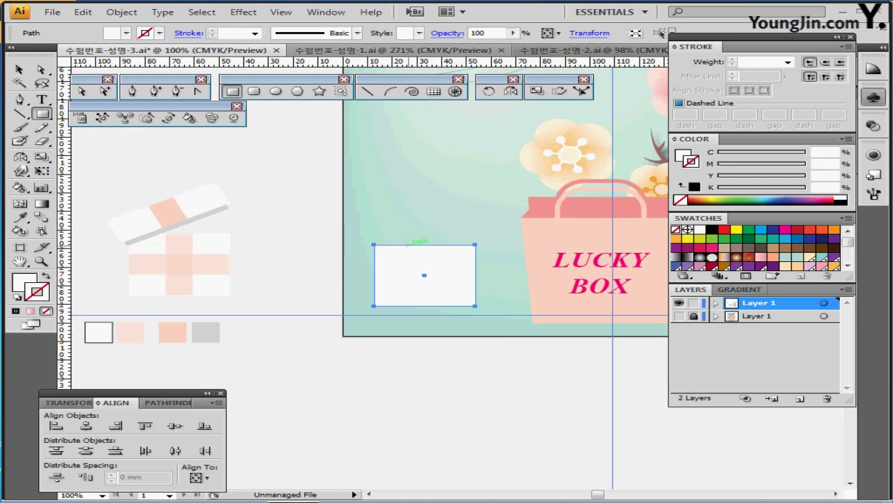
- Add an 11 by 33 mm vertical ribbon over the white box, coloured like the example ribbon with 50% opacity
left_click(412, 245)
type("11")
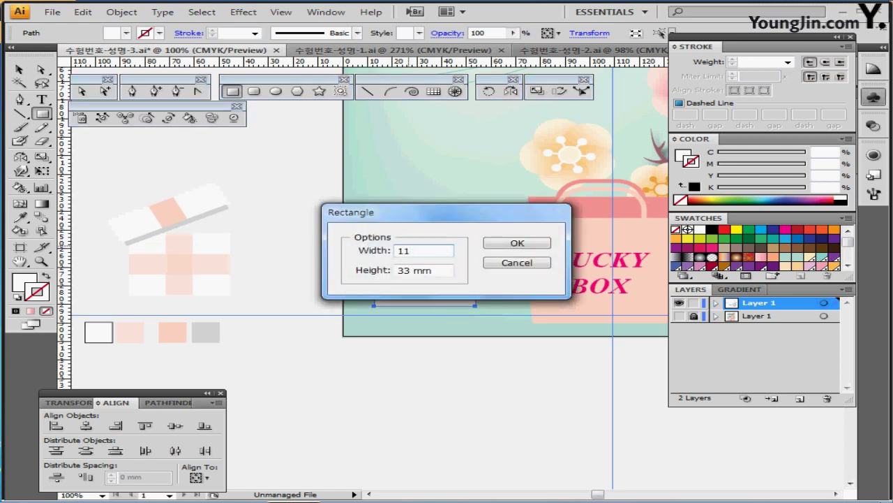
key("Return")
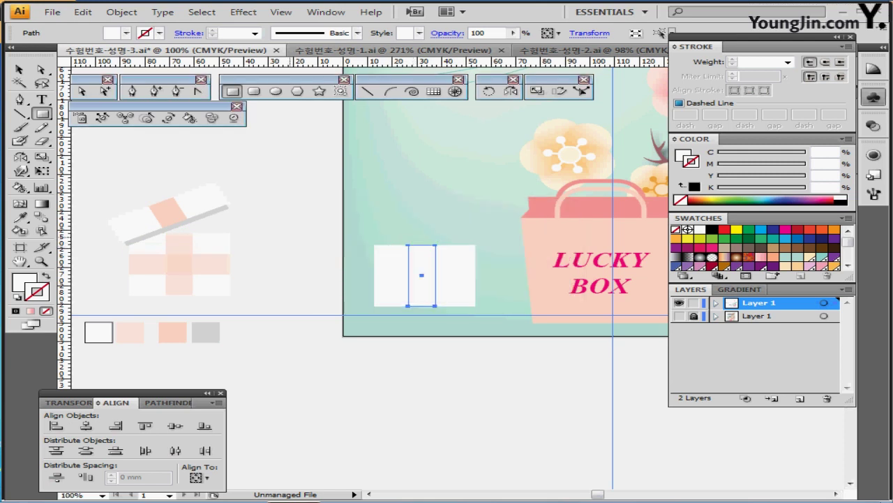
key("i")
left_click(180, 264)
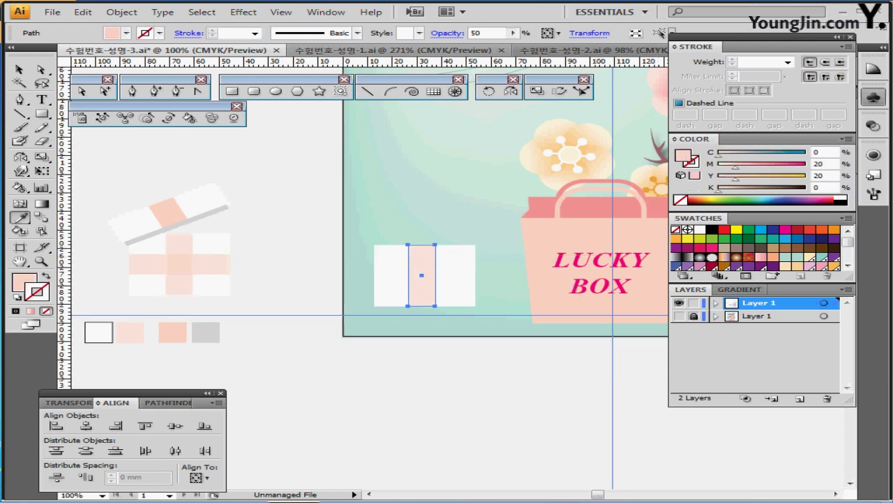
left_click(481, 33)
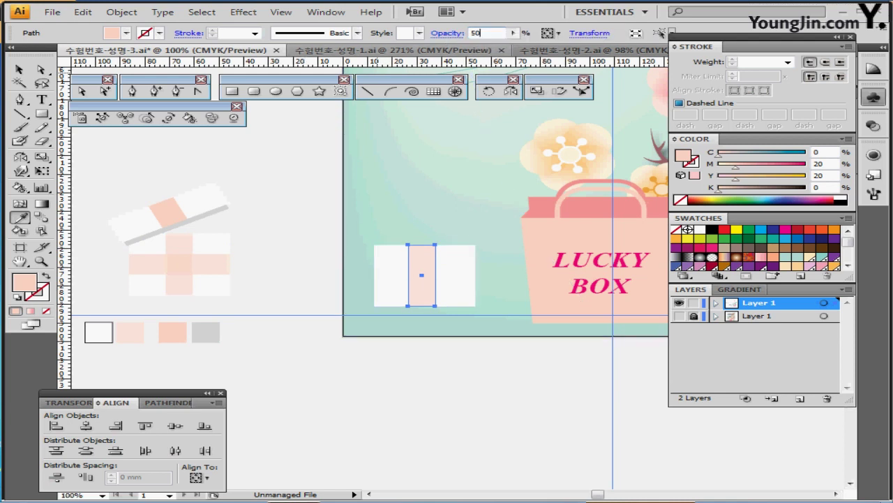
- Draw a 41 by 11 mm horizontal ribbon across the white box, starting at its left edge
left_click(232, 91)
left_click(375, 270)
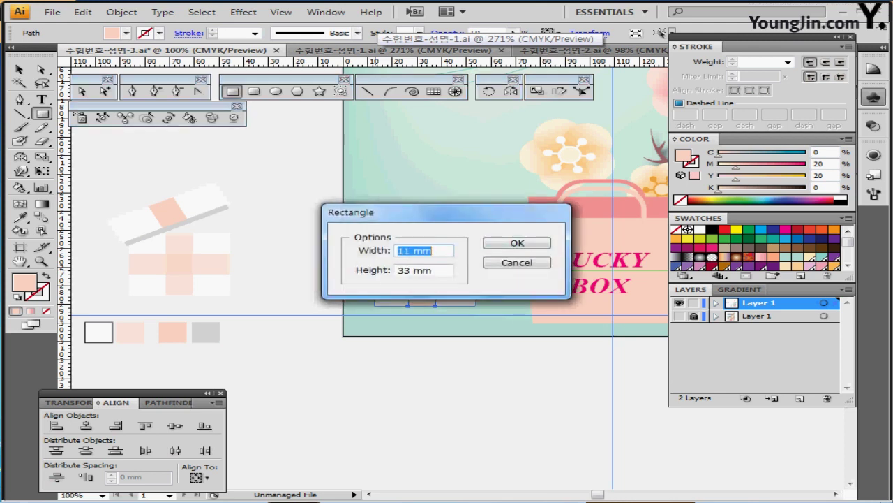
type("41")
key("Tab")
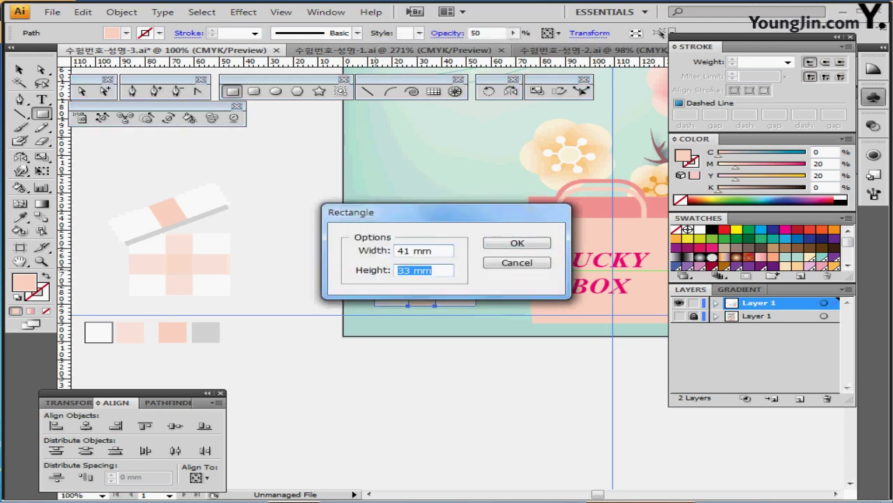
type("11")
key("Return")
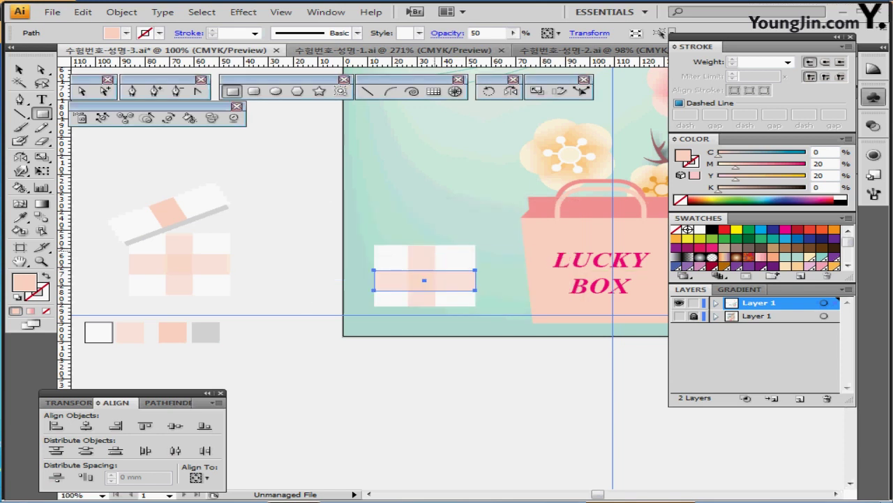
- Centre the white box and both peach ribbons on each other horizontally and vertically, and save the file
left_click(422, 257, "shift")
left_click(392, 255, "ctrl+shift")
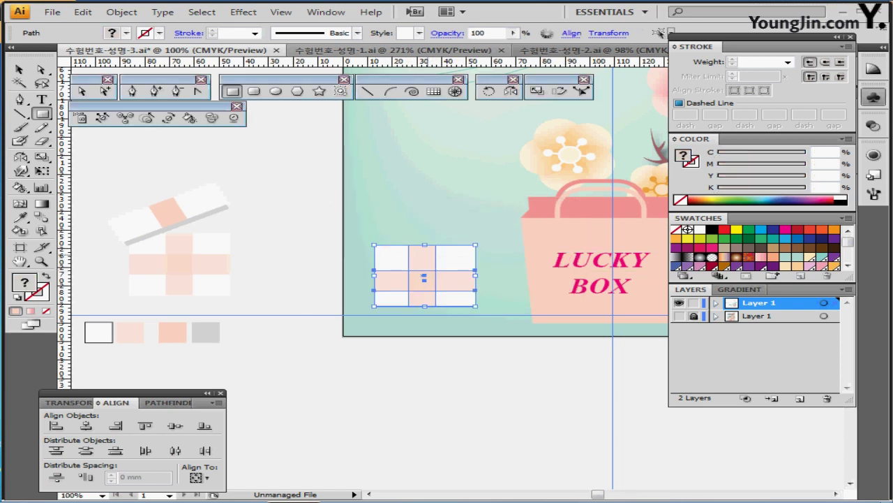
left_click(86, 425)
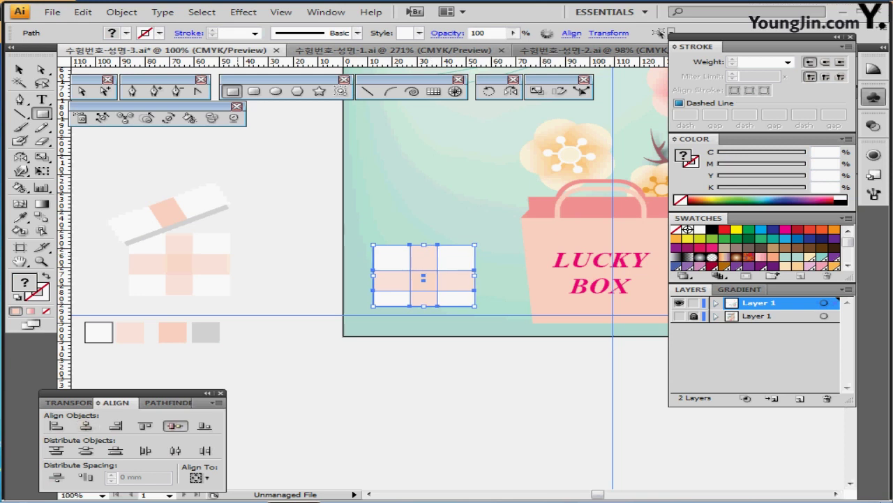
left_click(175, 425)
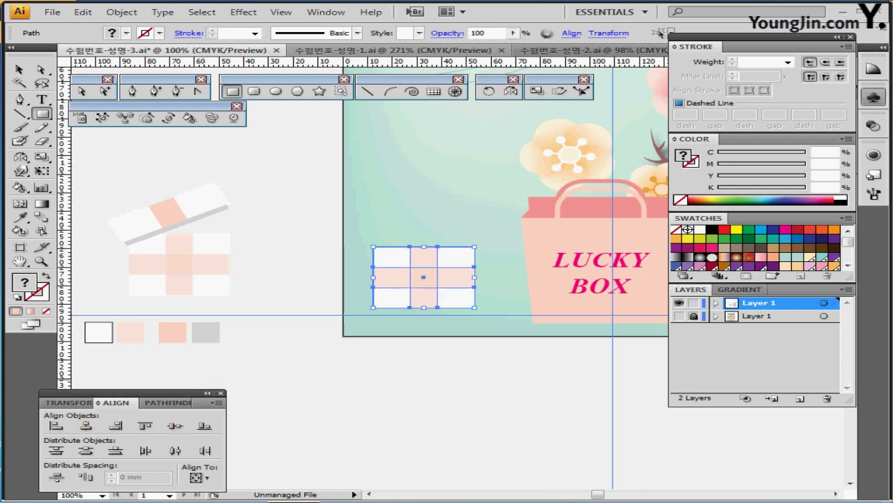
left_click(374, 370, "ctrl")
key("ctrl+s")
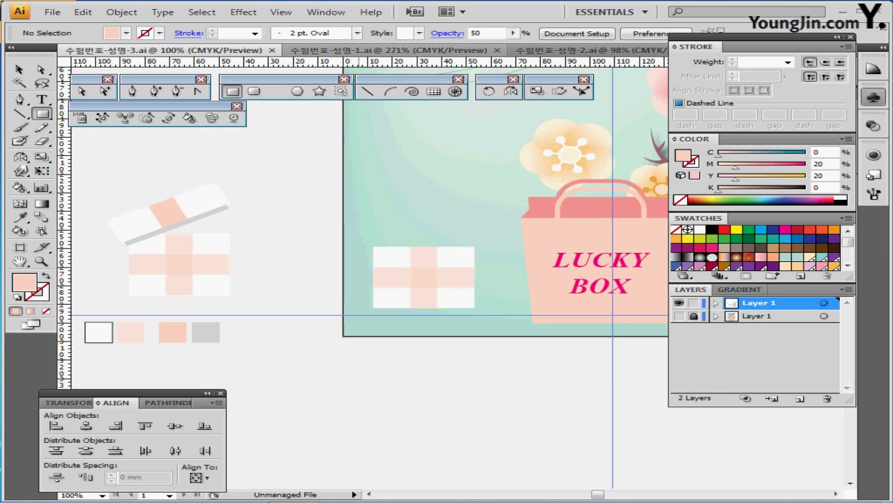
- Draw a lid rectangle 48 mm wide and about 13 mm tall just above the box, using the white fill of the example lid
left_click(374, 222)
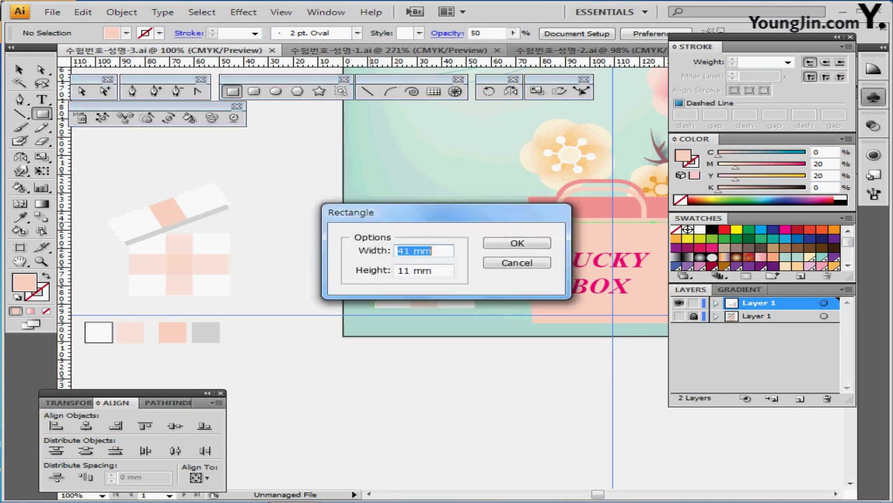
type("60")
key("Tab")
type("12")
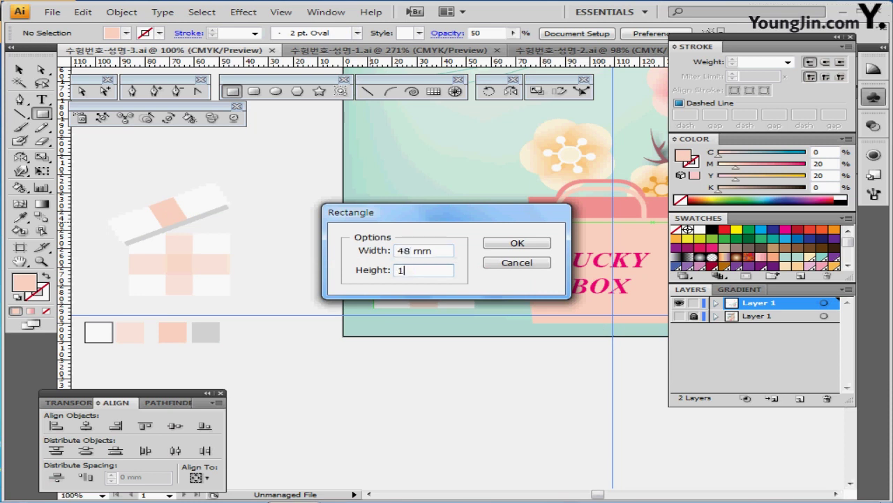
key("Return")
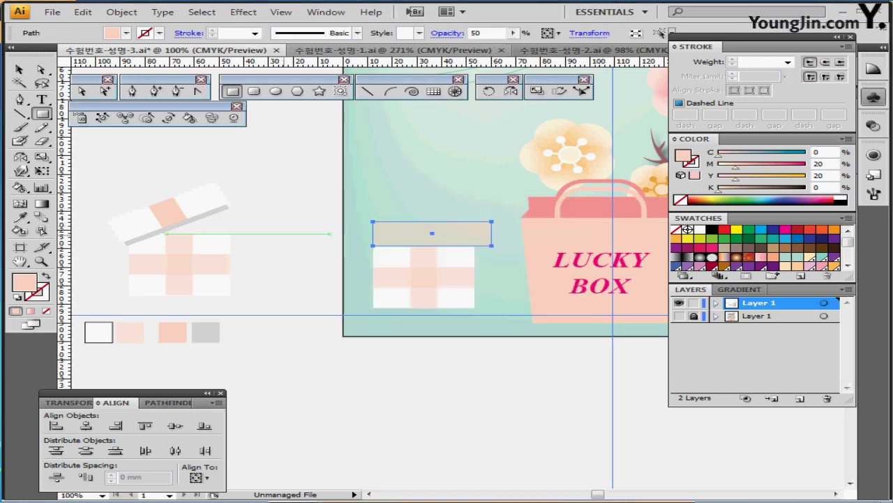
key("ctrl")
left_click_drag(419, 222, 408, 206)
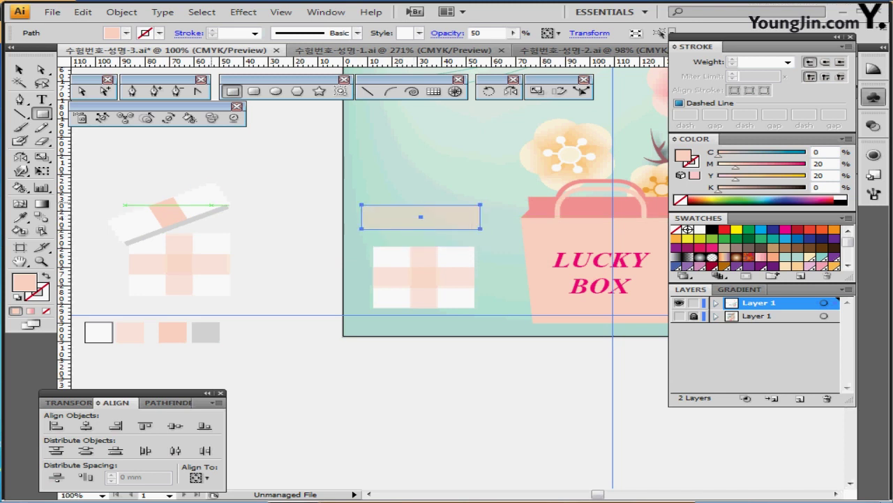
key("i")
left_click(212, 205)
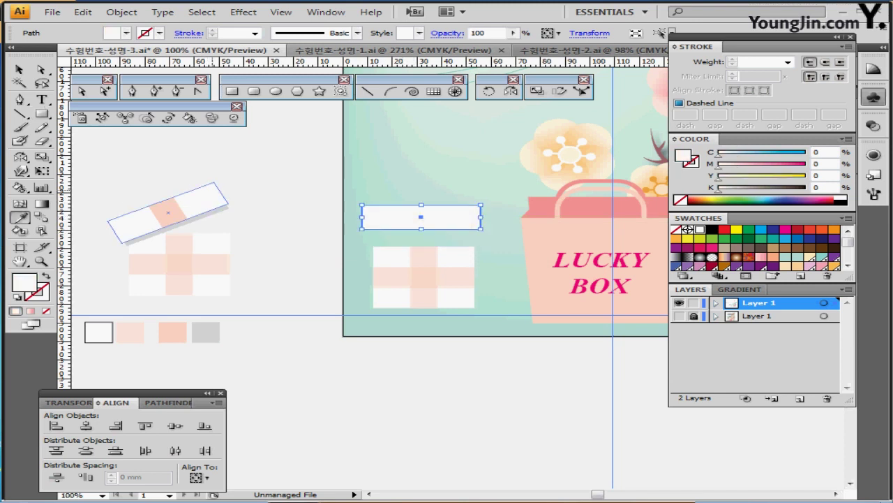
key("ctrl+shift+a")
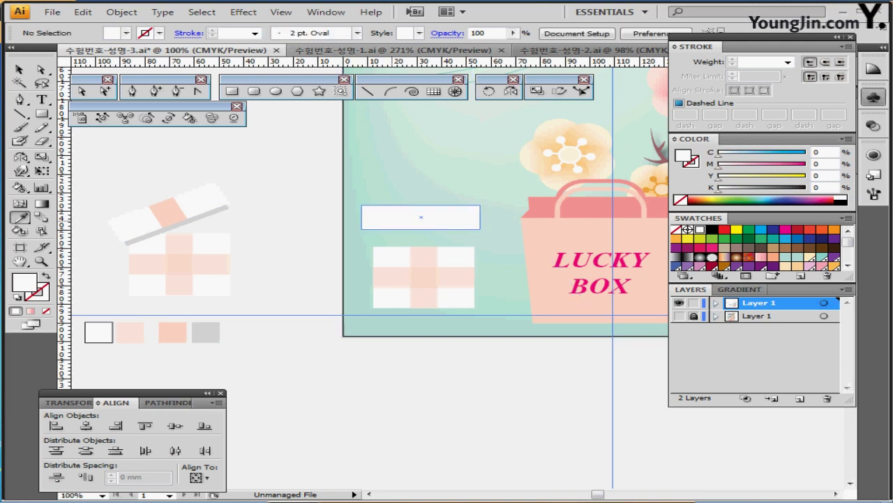
- Make a copy of the lid scaled to 23% horizontally and 100% vertically, and give it the example lid ribbon's peach fill
left_click(393, 220, "ctrl")
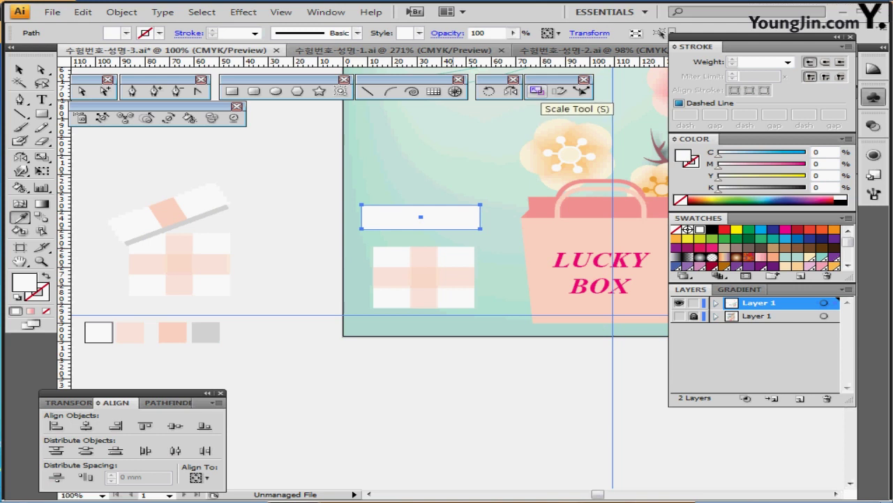
double_click(537, 91)
left_click_drag(349, 162, 499, 313)
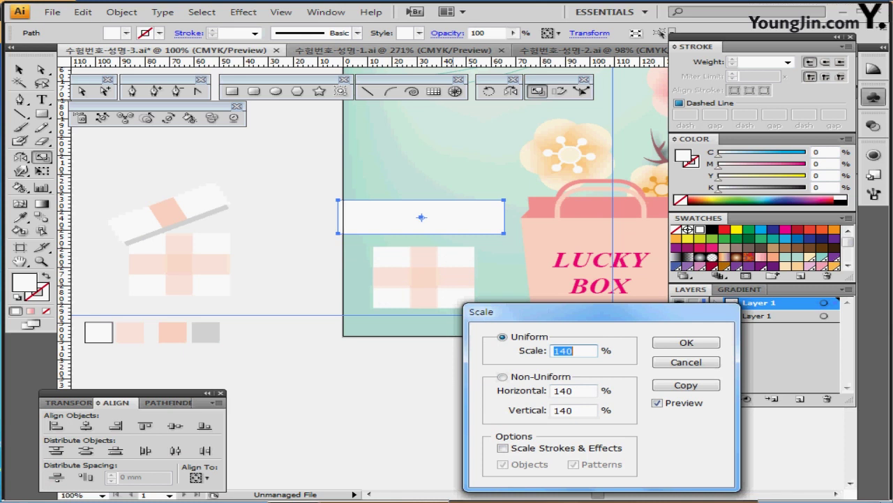
left_click(502, 377)
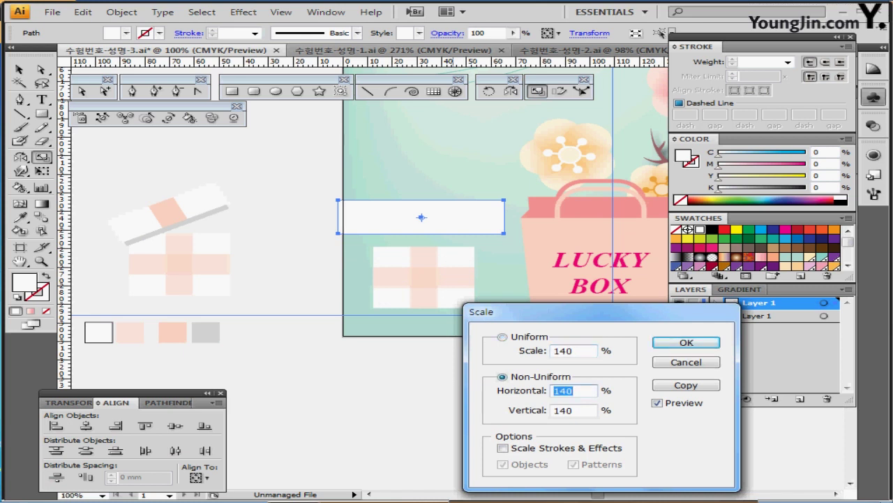
type("23")
key("Tab")
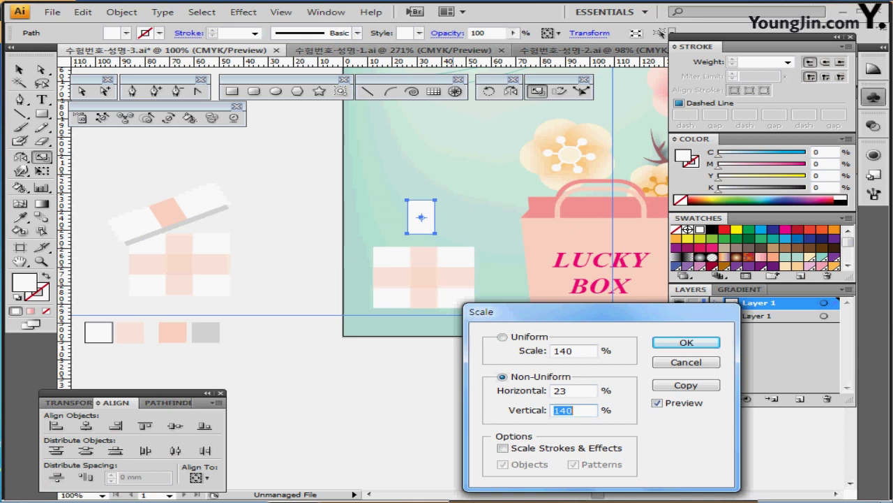
type("100")
left_click(686, 385)
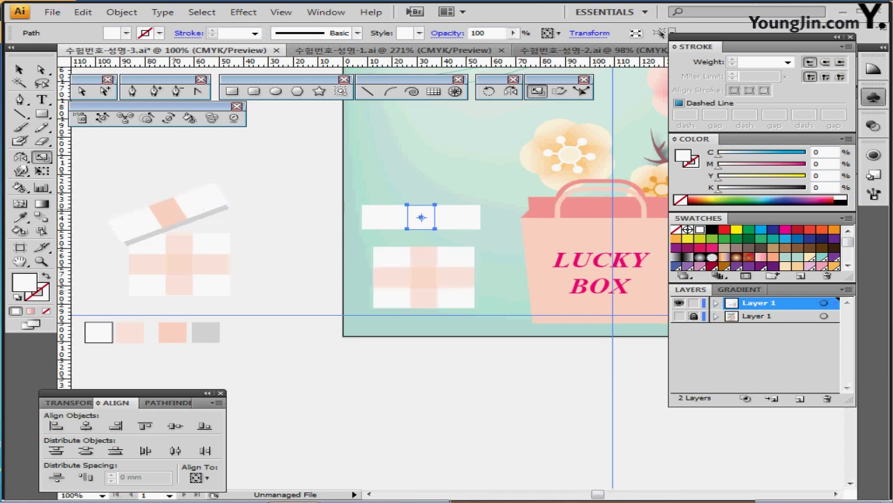
key("i")
left_click(168, 211)
- Add a thin shadow strip about 43 mm long along the lid's lower edge, using the grey of the example lid's shadow
key("ctrl+=")
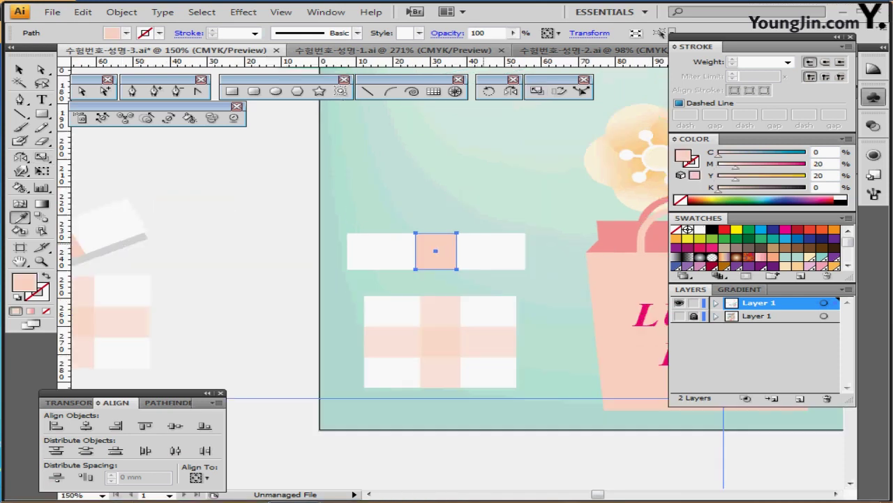
left_click_drag(174, 216, 208, 206)
key("ctrl+shift+a")
left_click(207, 207, "ctrl")
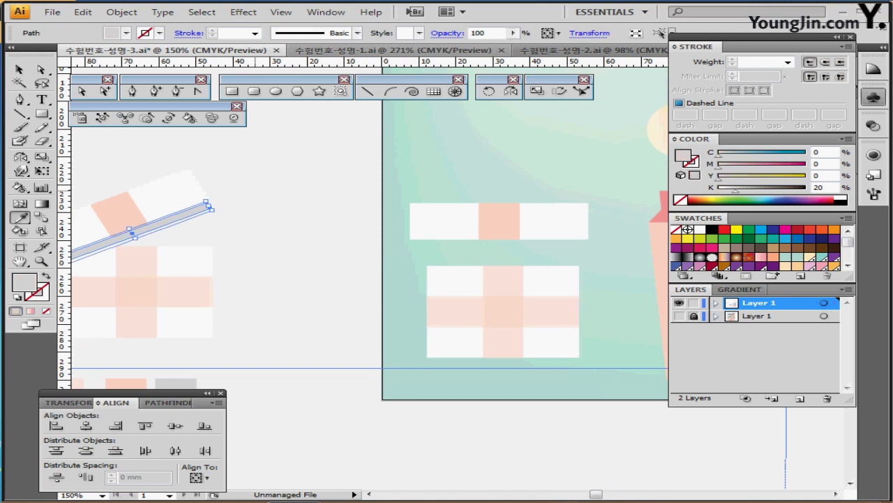
key("ctrl+shift+a")
key("m")
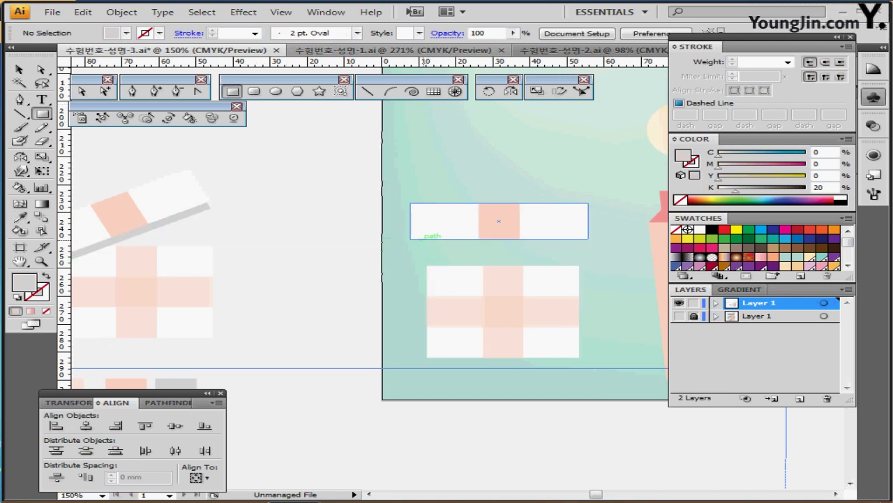
left_click_drag(420, 241, 579, 245)
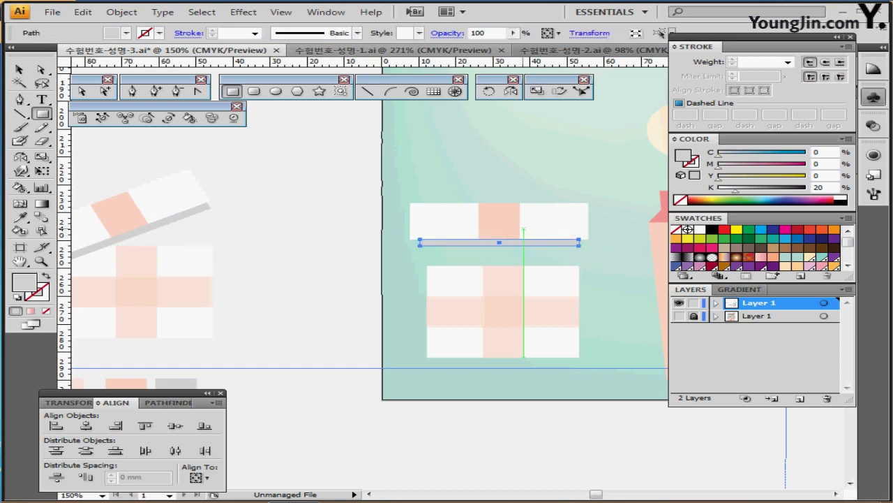
- Rotate the lid, its ribbon and its shadow strip together by 26°, rest them tilted on top of the box, and save the file
left_click(513, 225, "ctrl+shift")
left_click(536, 224, "ctrl+shift")
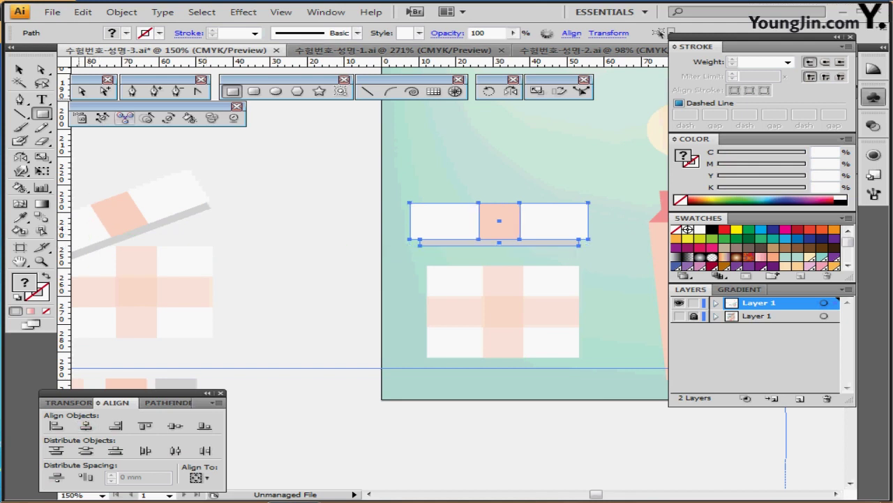
double_click(488, 91)
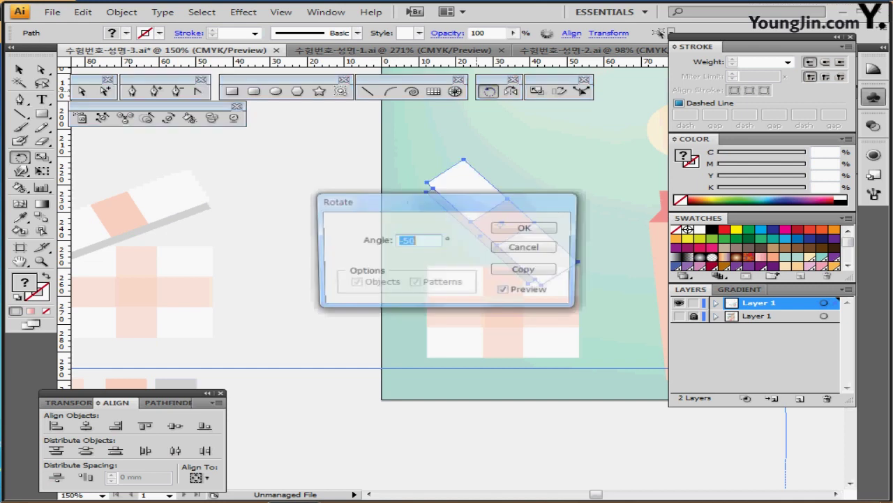
type("26")
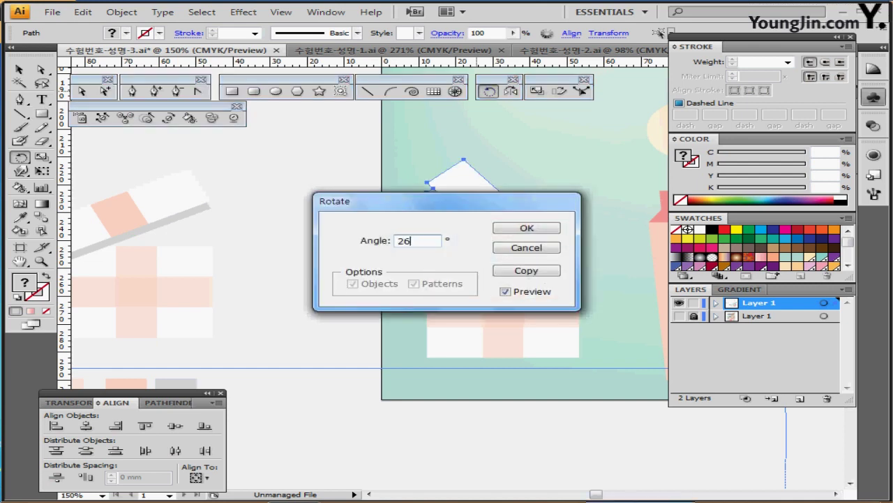
key("Return")
left_click_drag(504, 207, 497, 236)
left_click_drag(484, 296, 543, 266)
left_click_drag(573, 206, 545, 210)
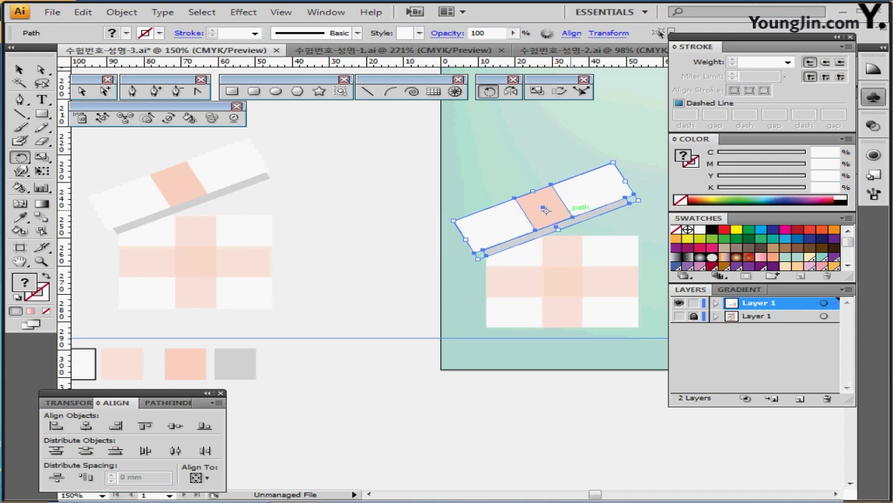
left_click(388, 276, "ctrl")
key("ctrl+s")
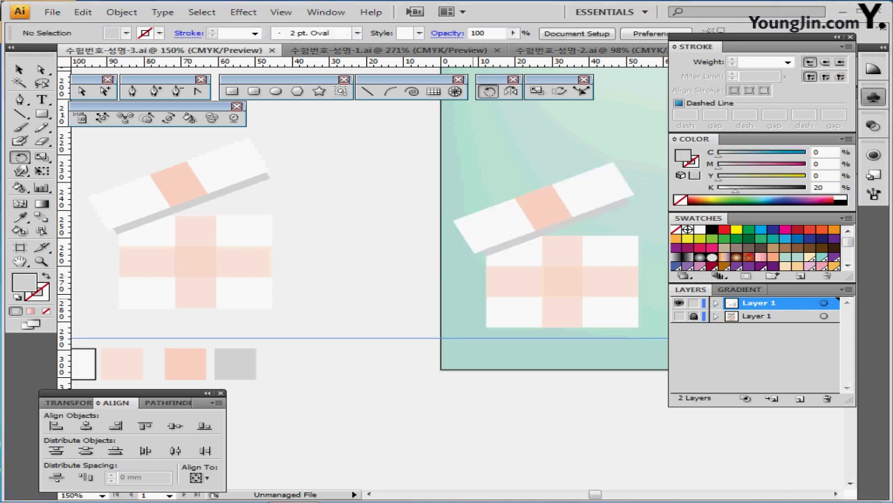
- Choose the Dot Rings brush from the Decorative_Scatter library for the Paintbrush tool, and set the fill to none
key("ctrl+minus")
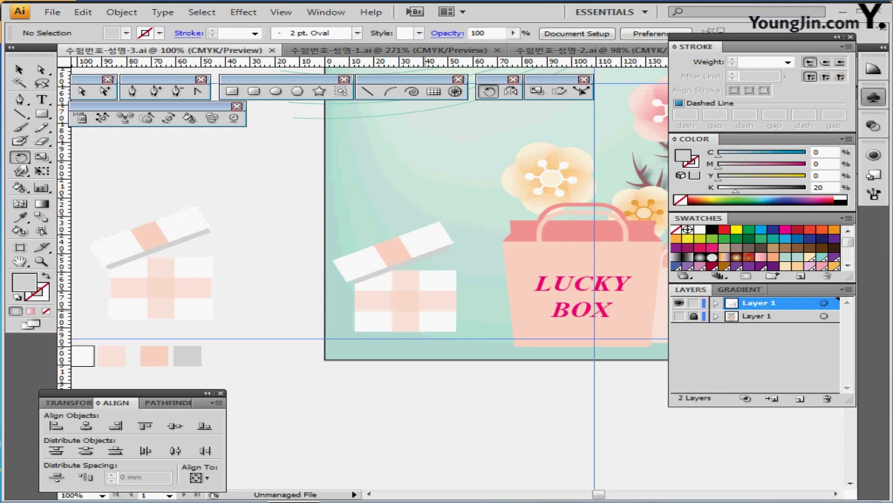
left_click_drag(432, 265, 334, 268)
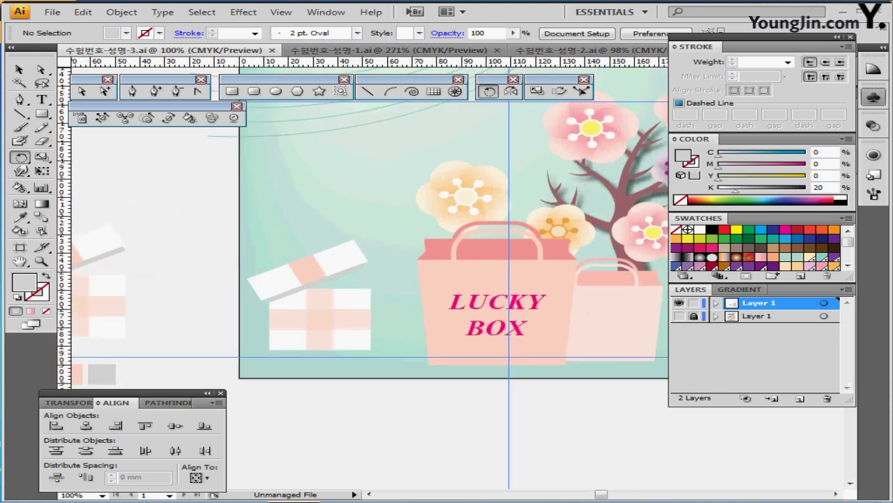
left_click_drag(338, 316, 350, 316)
scroll(363, 279, "up", 2)
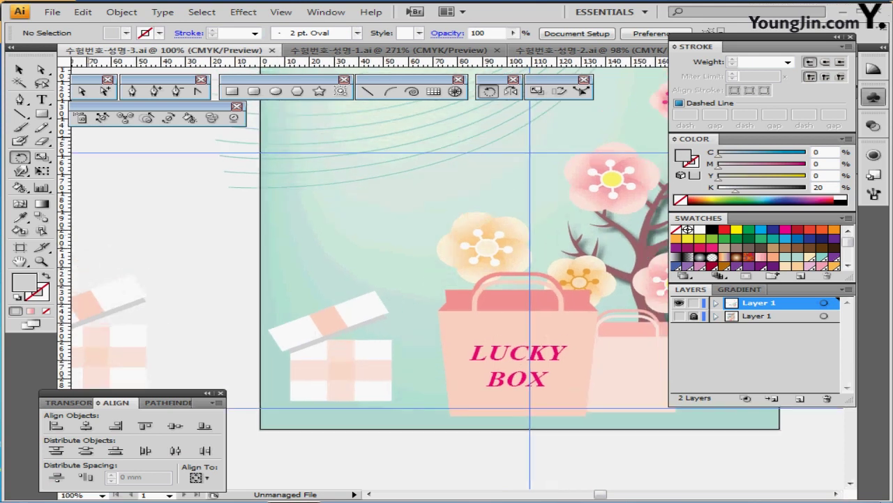
key("b")
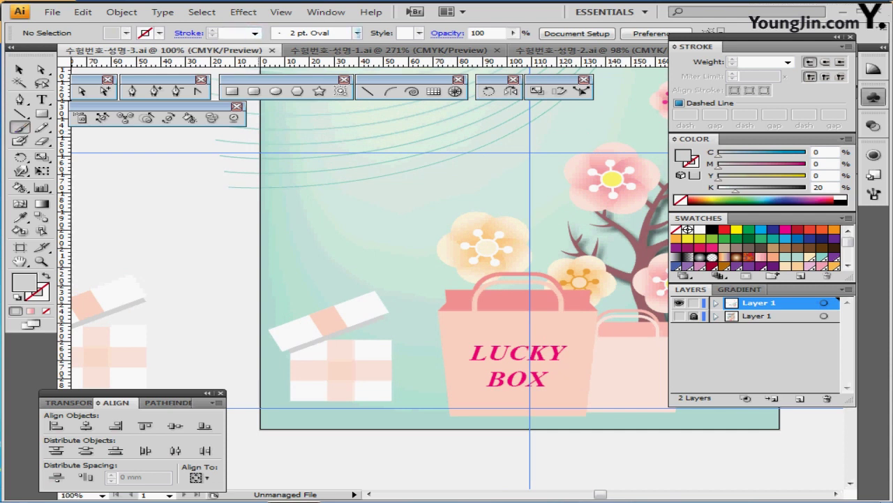
left_click(357, 33)
left_click(193, 110)
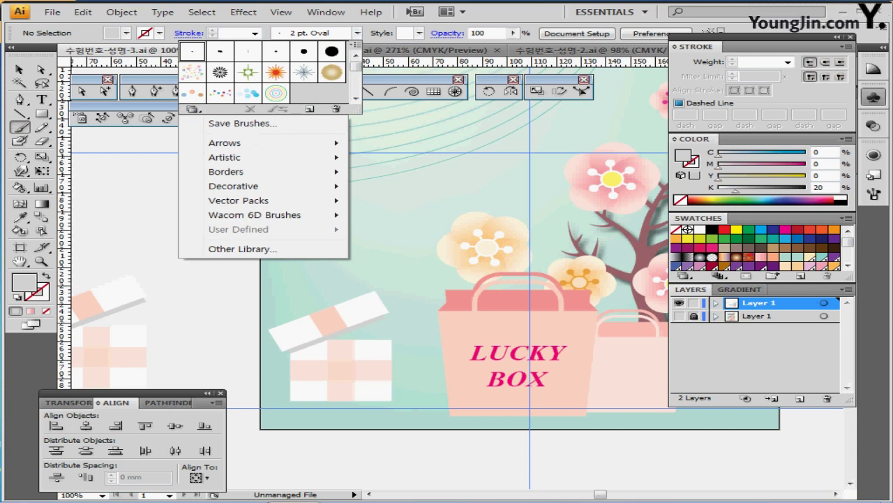
mouse_move(234, 186)
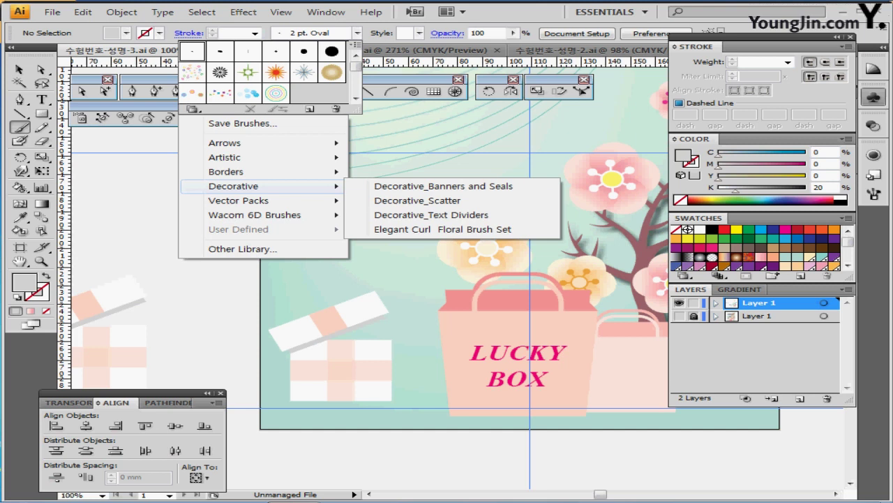
left_click(417, 201)
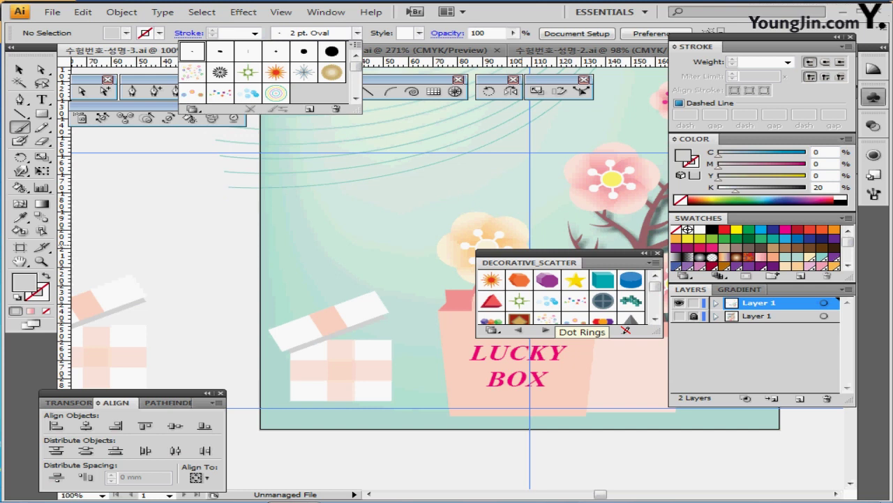
left_click(574, 319)
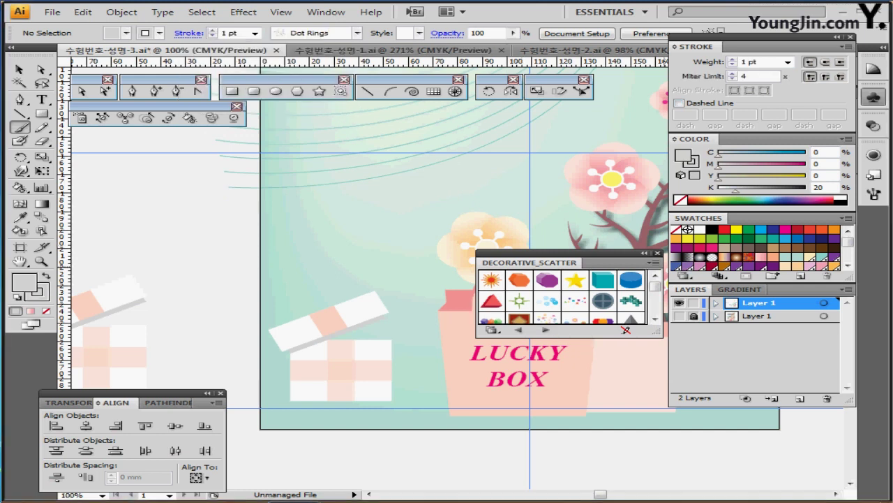
left_click(657, 254)
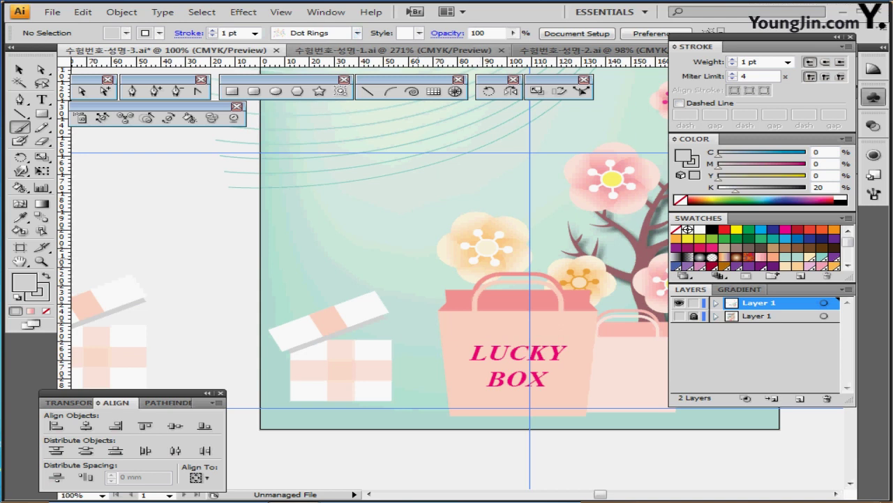
key("ctrl+minus")
key("ctrl+minus")
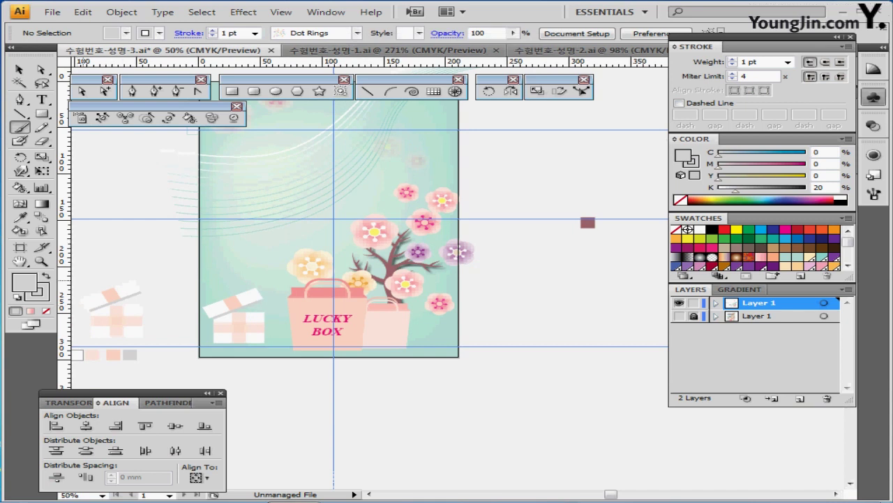
key("slash")
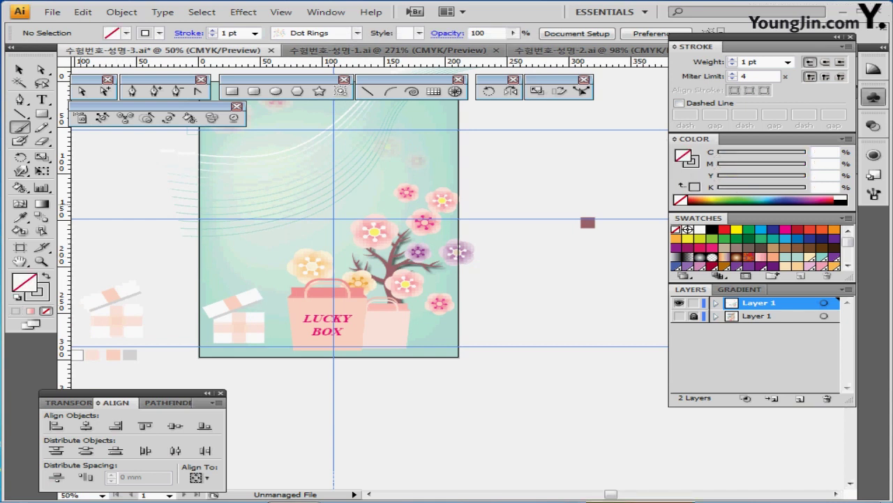
- Paint a curved Dot Rings stroke about 60 mm tall rising from the white gift box's tilted lid, and save the file
left_click_drag(328, 237, 339, 234)
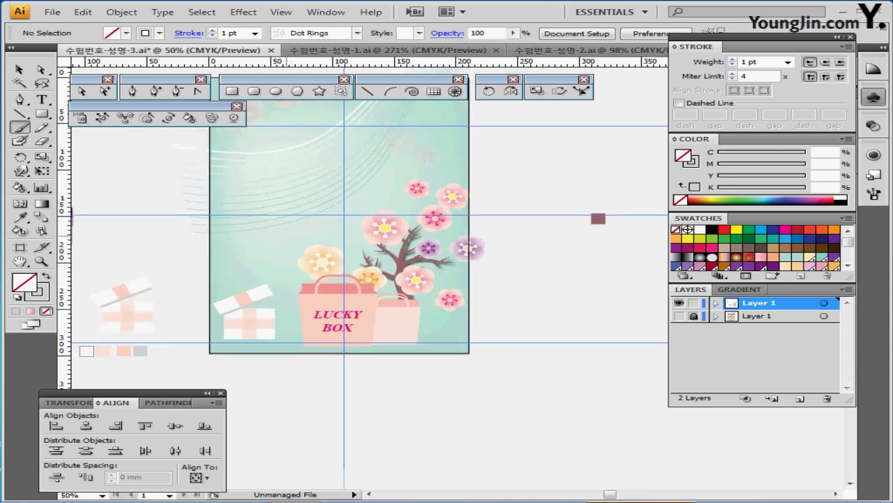
mouse_move(290, 236)
left_mouse_down()
mouse_move(261, 263)
mouse_move(264, 309)
left_mouse_up()
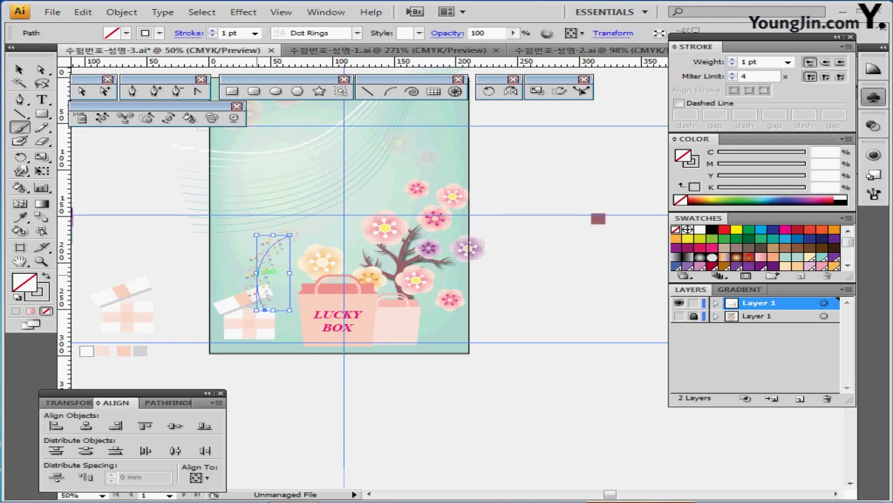
left_click_drag(257, 273, 250, 271)
key("ctrl+z")
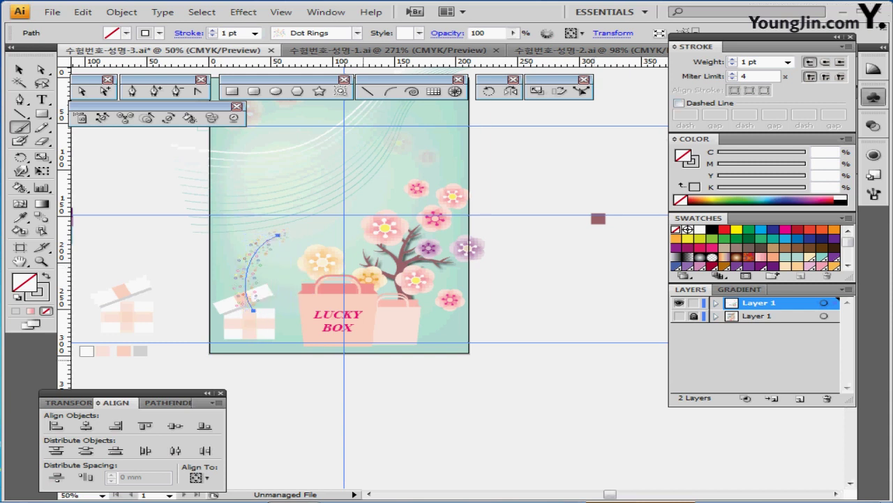
key("ctrl+=")
left_click_drag(459, 257, 464, 358)
key("ctrl")
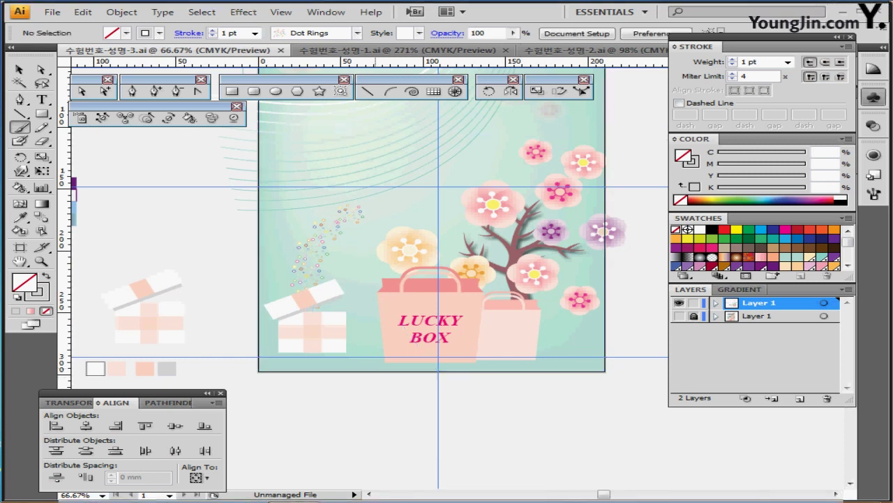
- Paint a looping Dot Rings stroke from the poster's middle around the tree's flowers and out past the page's upper right corner
left_click_drag(449, 190, 369, 265)
scroll(301, 284, "down", 1)
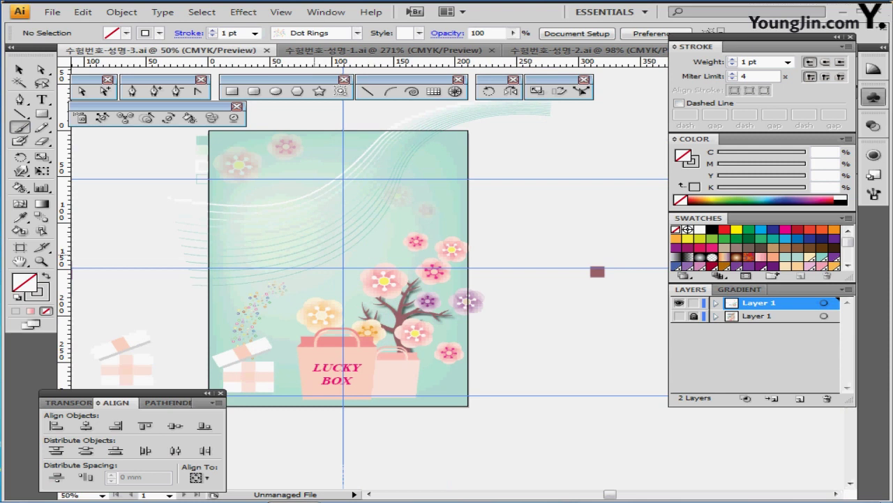
mouse_move(314, 254)
left_mouse_down()
mouse_move(368, 218)
mouse_move(422, 225)
mouse_move(449, 253)
mouse_move(438, 280)
mouse_move(365, 265)
mouse_move(363, 237)
mouse_move(477, 96)
left_mouse_up()
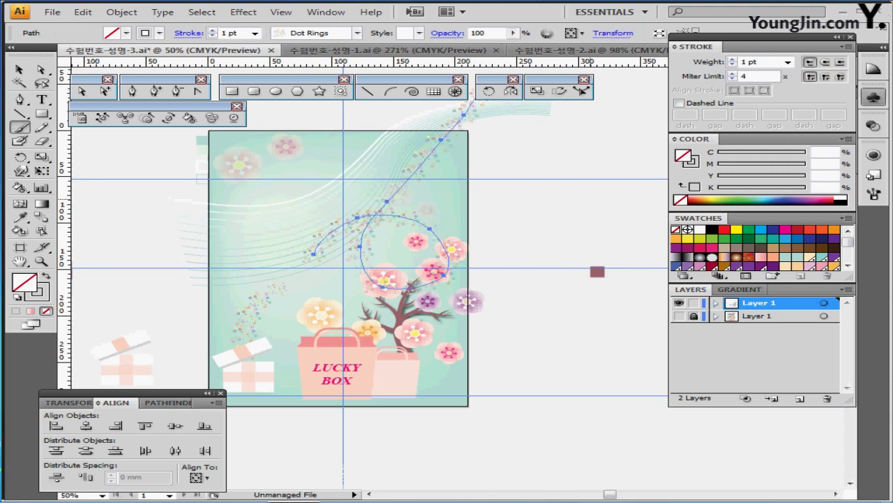
key("ctrl+z")
mouse_move(310, 262)
left_mouse_down()
mouse_move(371, 222)
mouse_move(375, 292)
mouse_move(362, 239)
mouse_move(467, 132)
left_mouse_up()
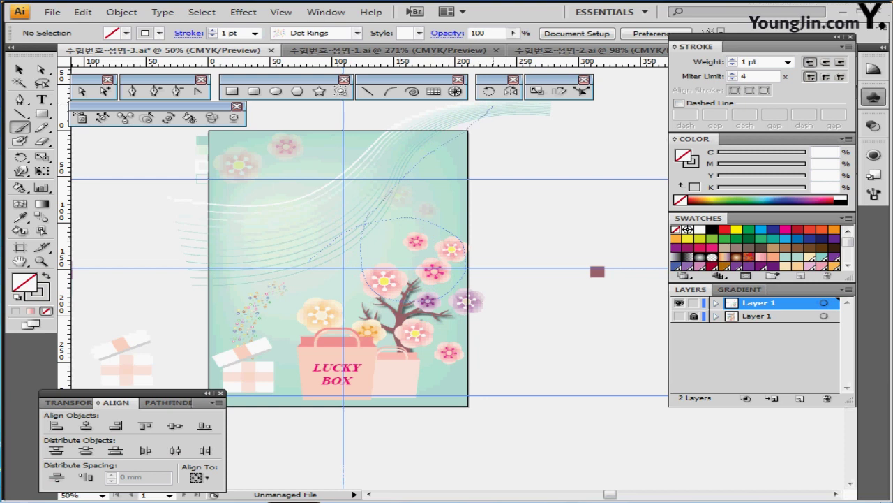
left_click_drag(492, 106, 493, 106)
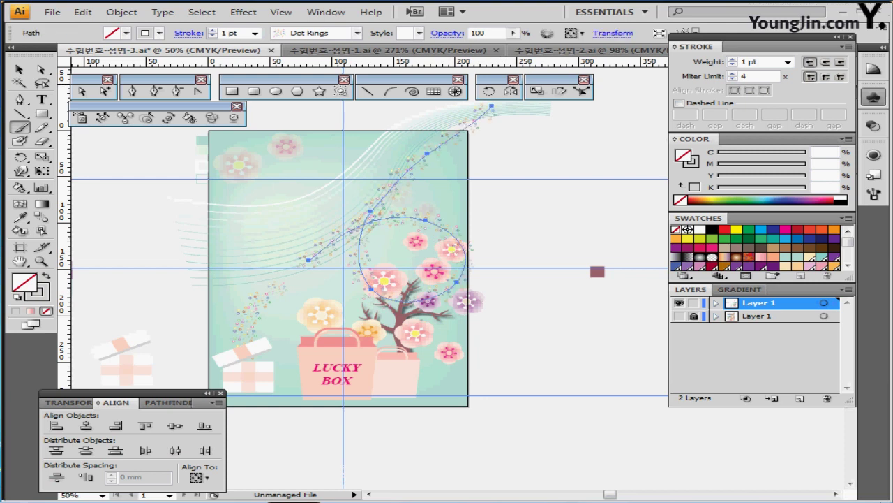
- Set the looping stroke's weight to 0.75 pt, deselect it and save the file
left_click(787, 61)
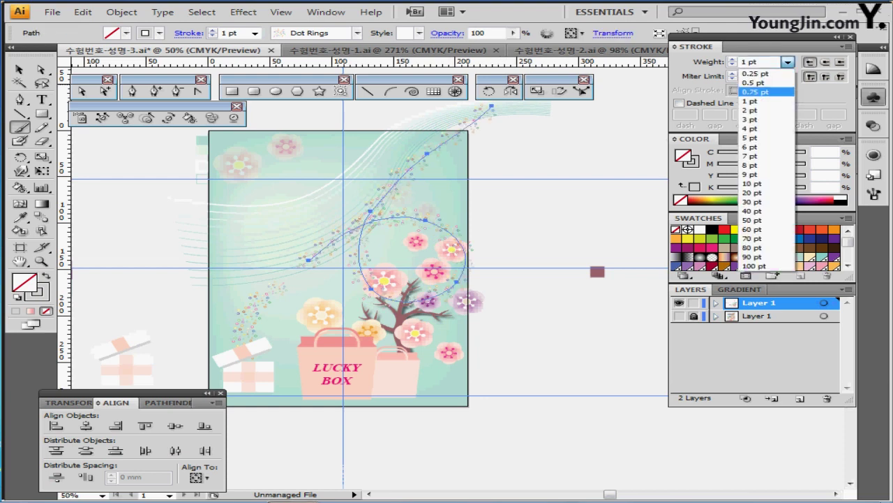
left_click(756, 91)
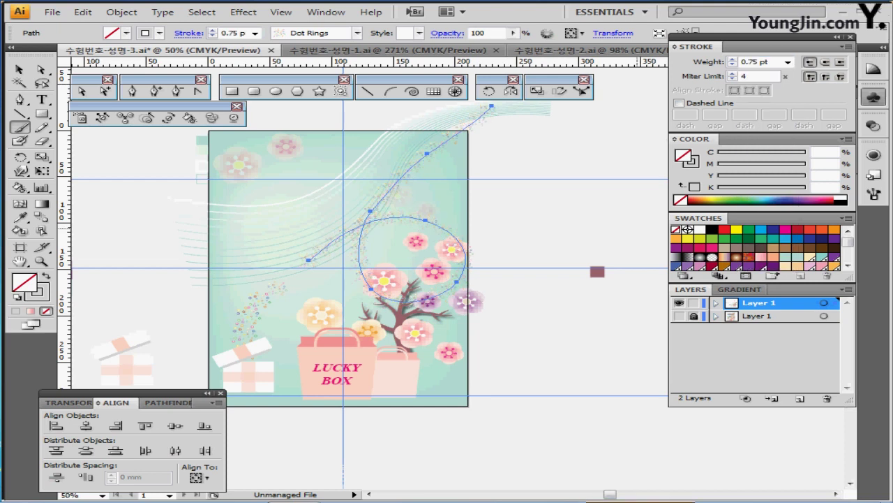
key("ctrl+shift+a")
key("ctrl+s")
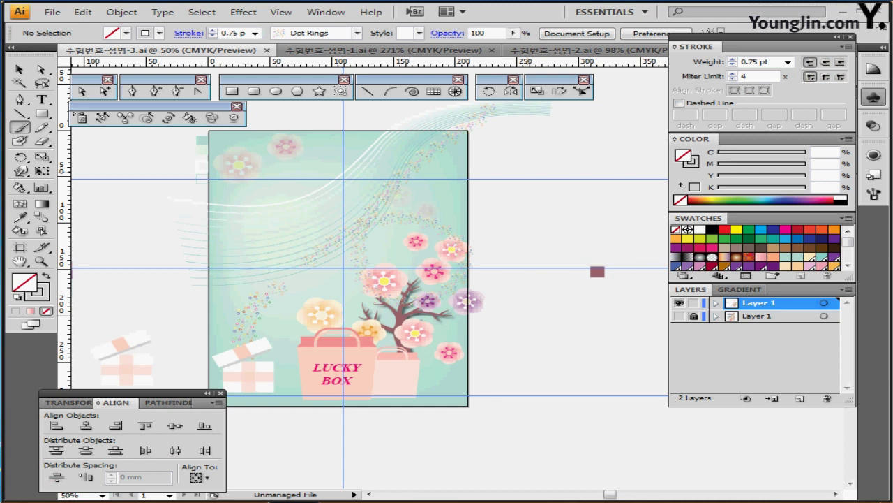
- Pick up the dark purple fill with no stroke from the solid colour sample beside the example butterfly
left_click_drag(296, 287, 448, 267)
left_click(190, 284, "ctrl")
left_click(466, 268, "ctrl")
left_click(467, 268, "ctrl")
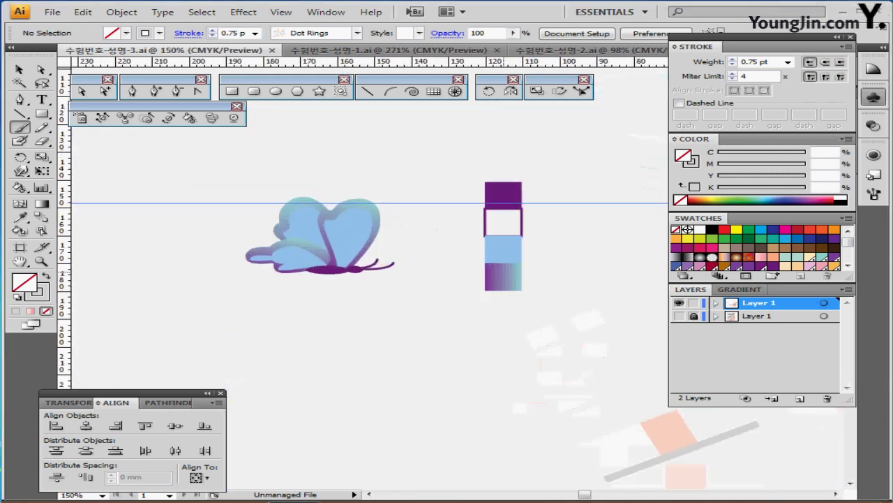
left_click_drag(462, 273, 385, 242)
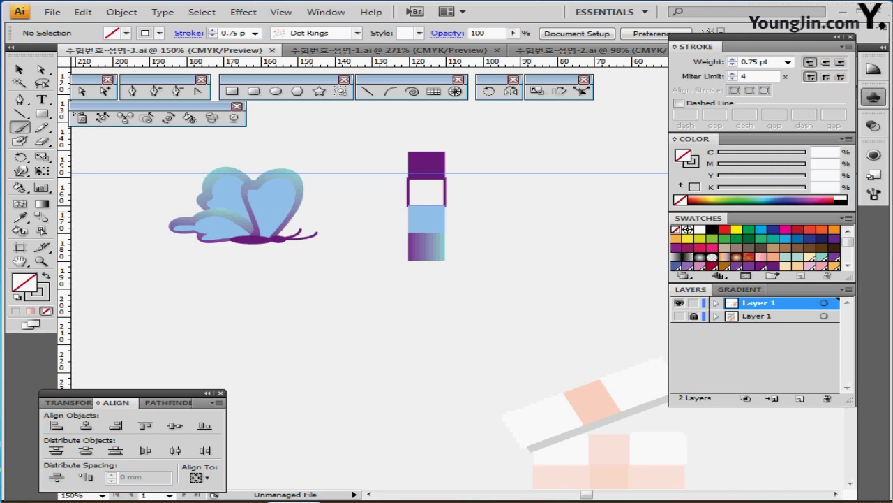
left_click(312, 248, "ctrl")
mouse_move(415, 269)
left_mouse_down()
mouse_move(347, 247)
mouse_move(326, 250)
left_mouse_up()
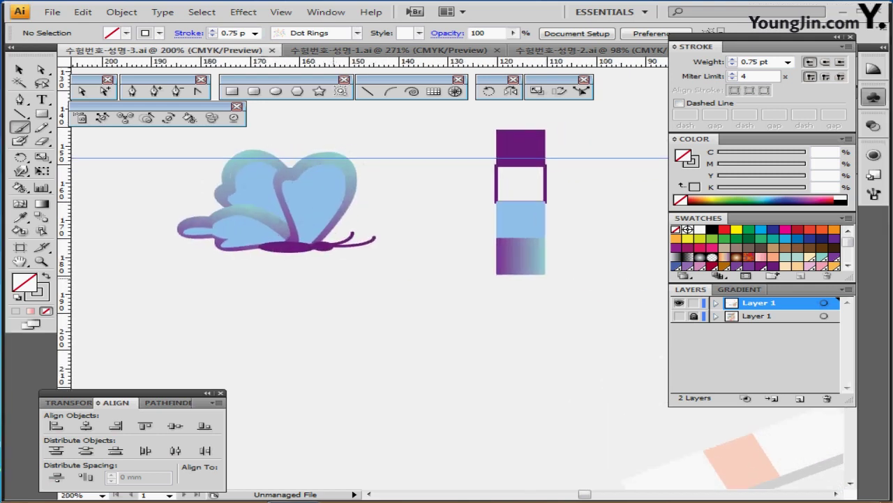
left_click(520, 147, "ctrl")
left_click(403, 161, "ctrl")
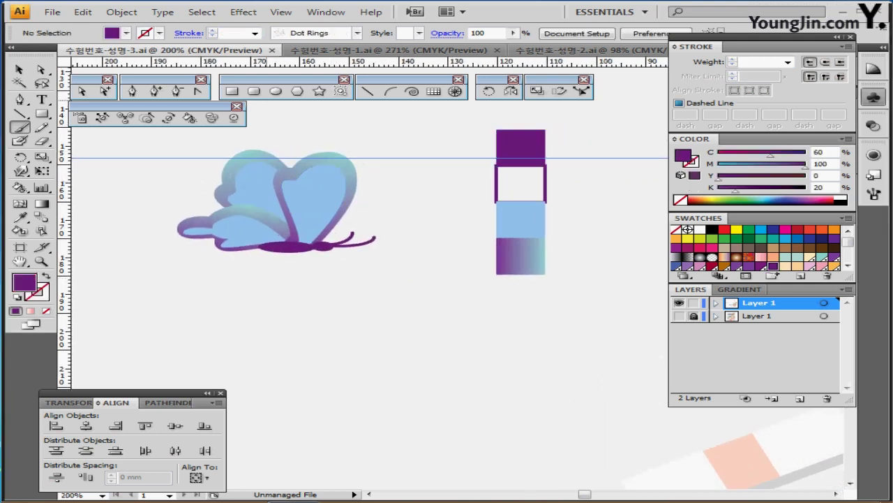
- Create an ellipse 11.5 mm wide and 2 mm high below the example butterfly as the new butterfly's body
left_click(276, 91)
left_click(264, 291)
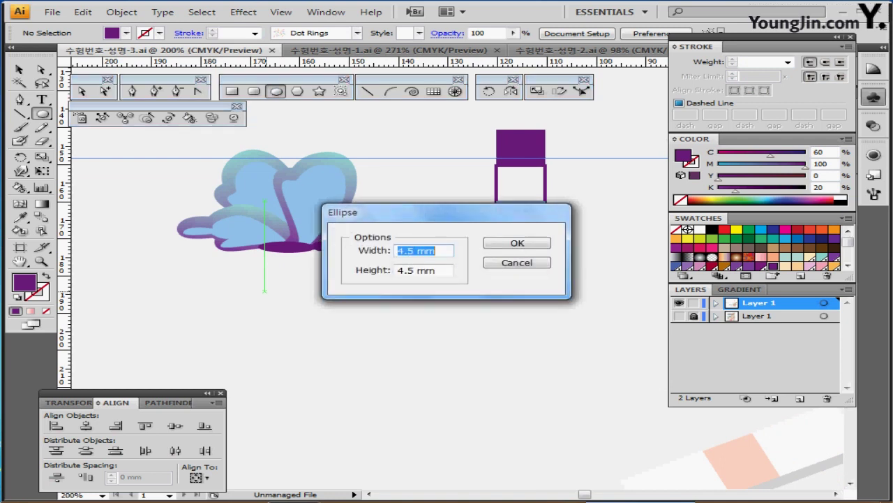
type("11.5")
key("Tab")
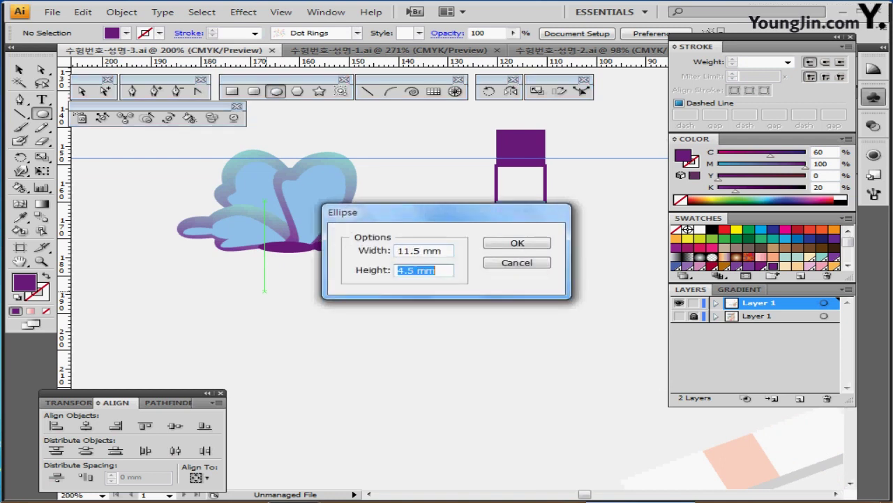
type("2")
key("Return")
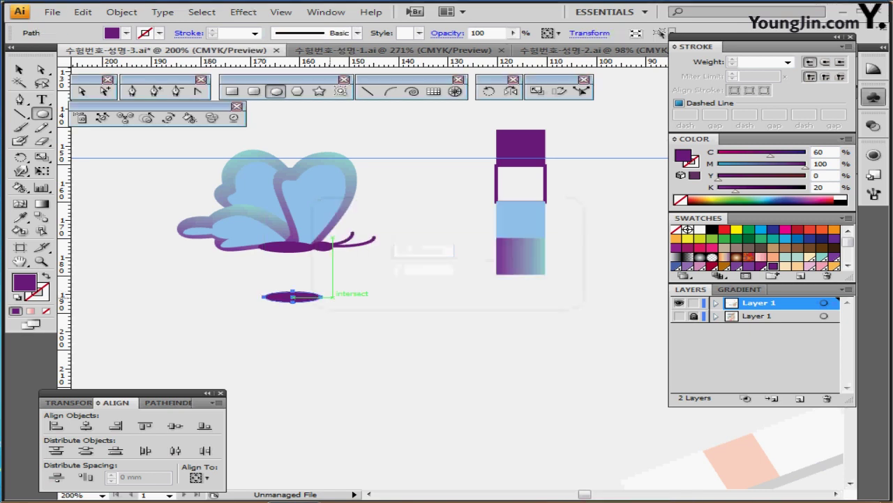
- Draw a smaller ellipse about 5 mm wide overlapping the body's right end as the butterfly's head
left_click(344, 315, "ctrl")
left_click_drag(342, 275, 233, 307)
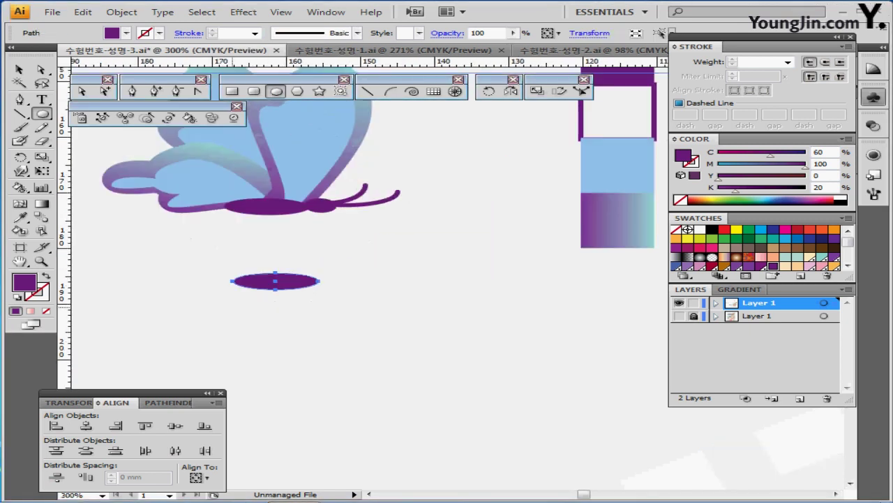
mouse_move(318, 277)
left_mouse_down()
mouse_move(351, 289)
mouse_move(332, 280)
left_mouse_up()
key("ctrl+z")
left_click(368, 300, "ctrl")
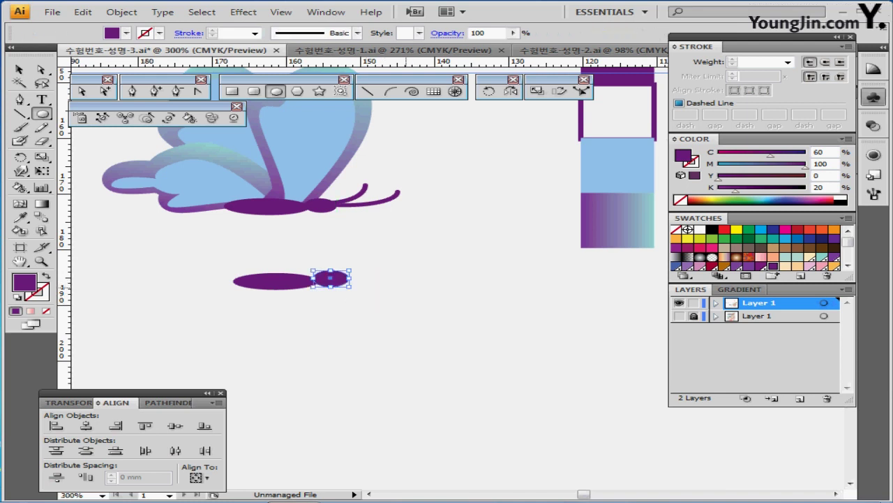
- Draw two curved antennae from the head with the example antennae's 2 pt purple stroke, and save the file
left_click(415, 294, "ctrl")
left_click(398, 195, "ctrl")
left_click(427, 194, "ctrl")
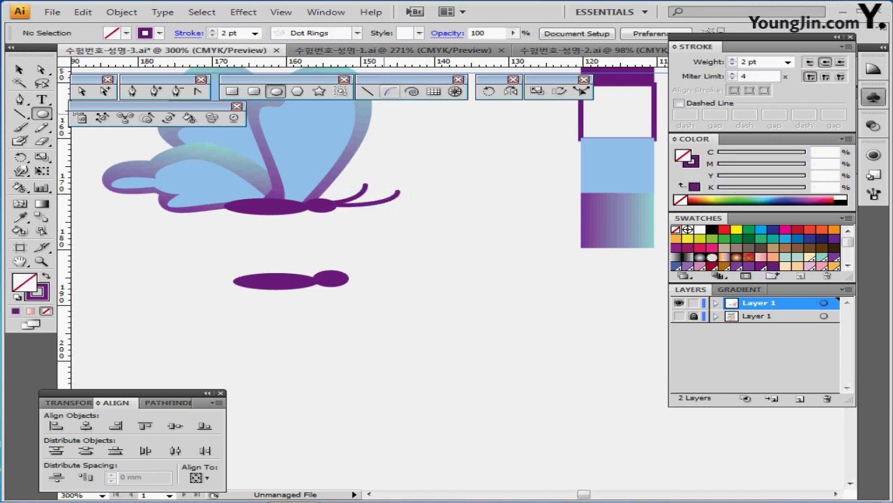
left_click(390, 91)
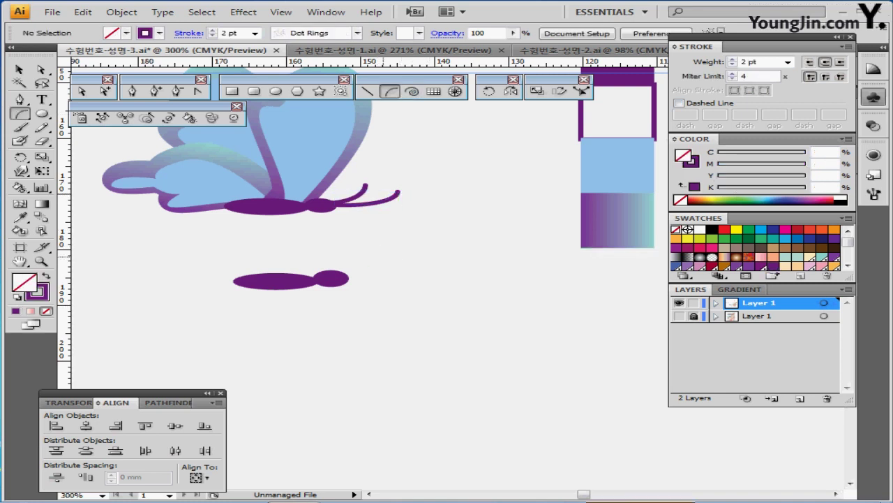
left_click_drag(366, 261, 336, 277)
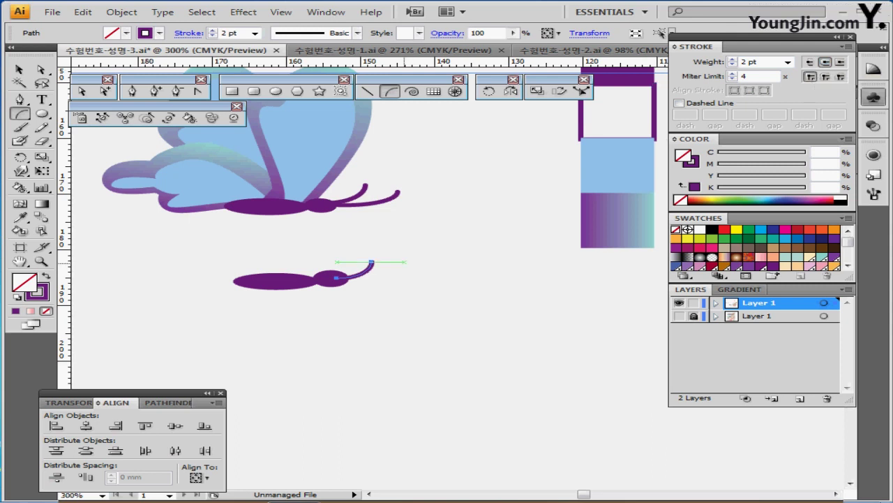
left_click_drag(404, 267, 338, 279)
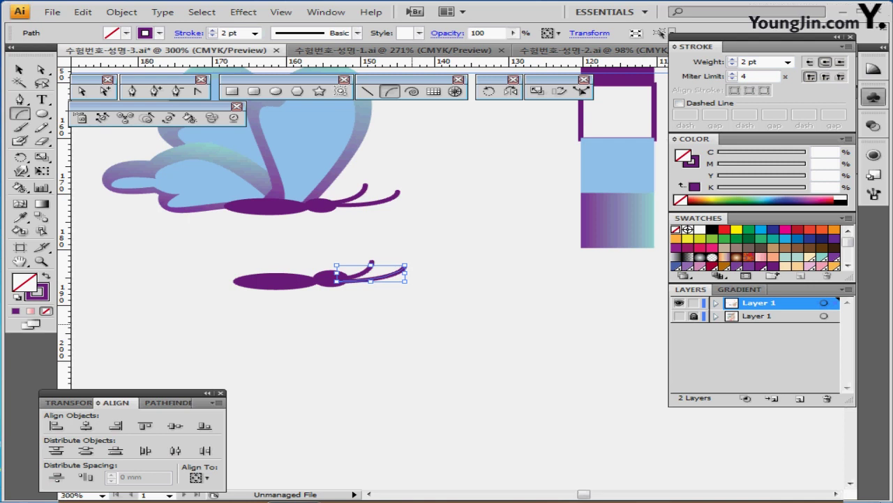
left_click(412, 324, "ctrl")
key("ctrl+s")
- Move the new body, head and antennae together further below the example butterfly and deselect them
left_click_drag(413, 323, 470, 342)
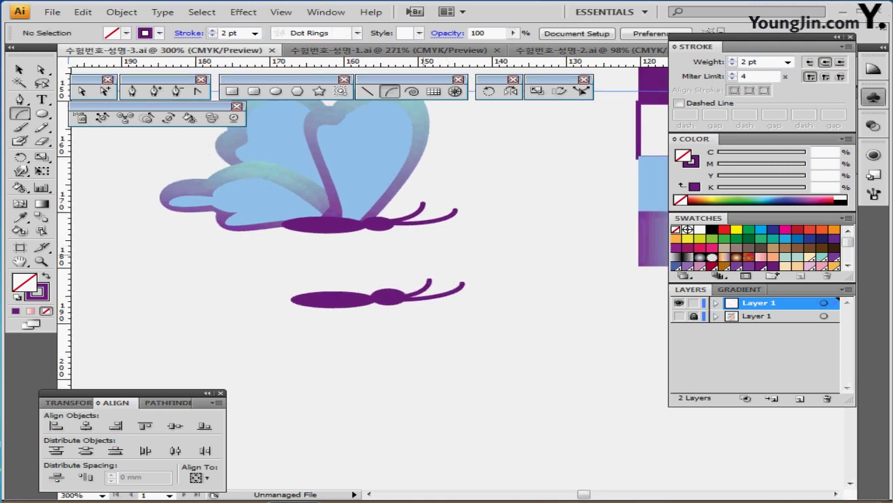
double_click(363, 139)
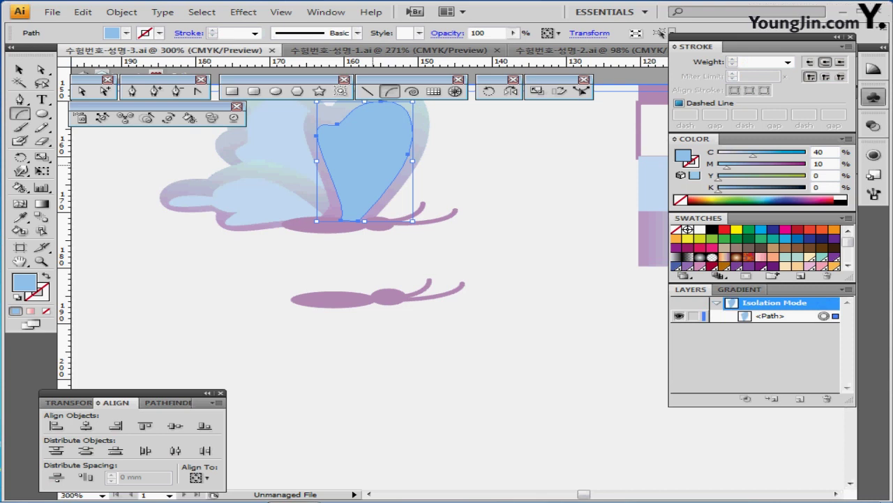
double_click(358, 317)
left_click_drag(278, 348, 441, 280)
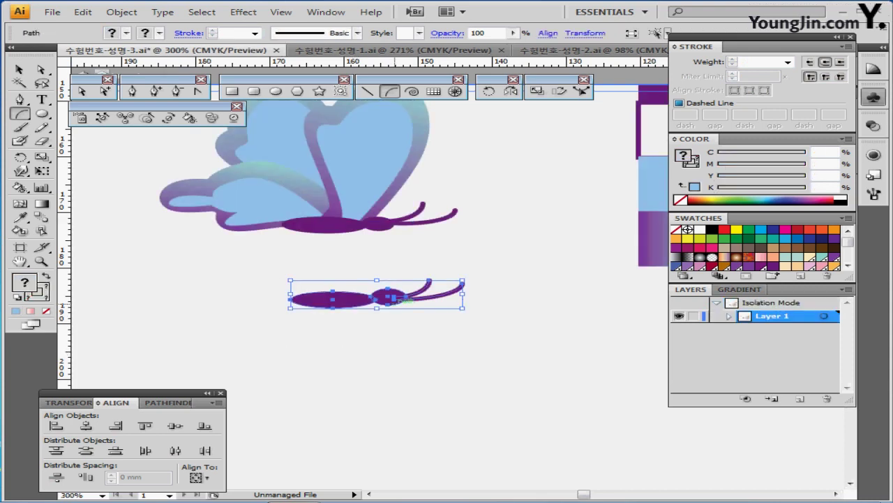
left_click_drag(394, 298, 388, 368)
key("ctrl+shift+a")
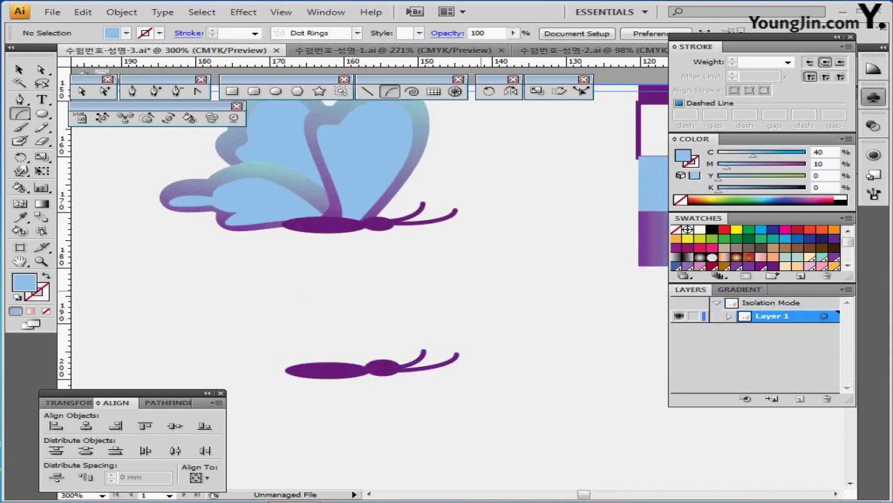
- Copy the example butterfly's light blue front wing shape and place it on top of the new body
left_click(356, 190)
left_click_drag(356, 190, 346, 330)
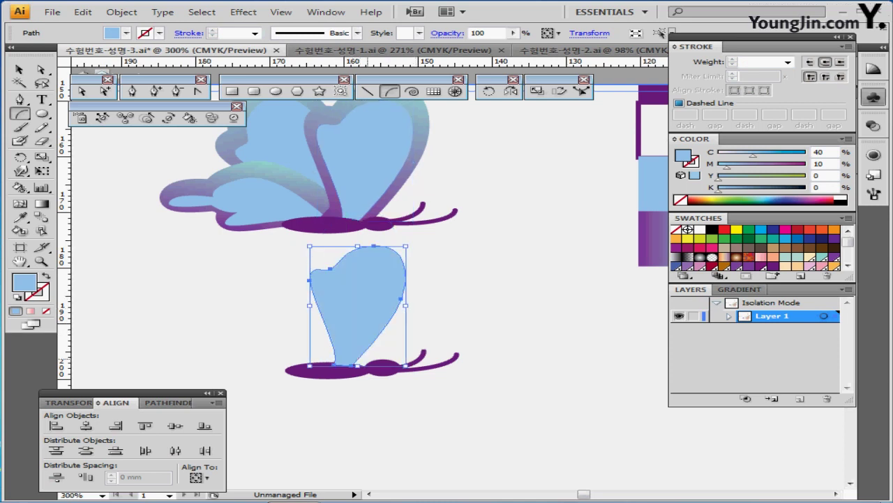
key("a")
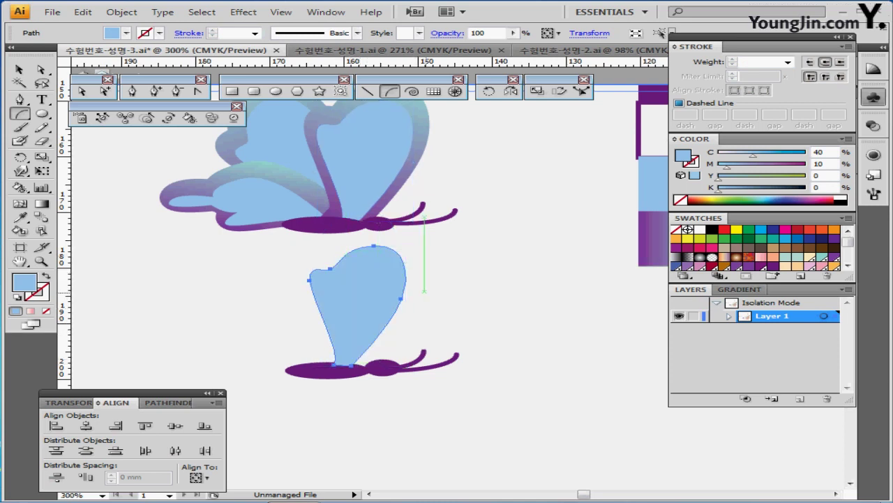
- Move the copied wing, body, head and antennae together further down, leave isolation mode and save the file
left_click_drag(425, 293, 409, 268)
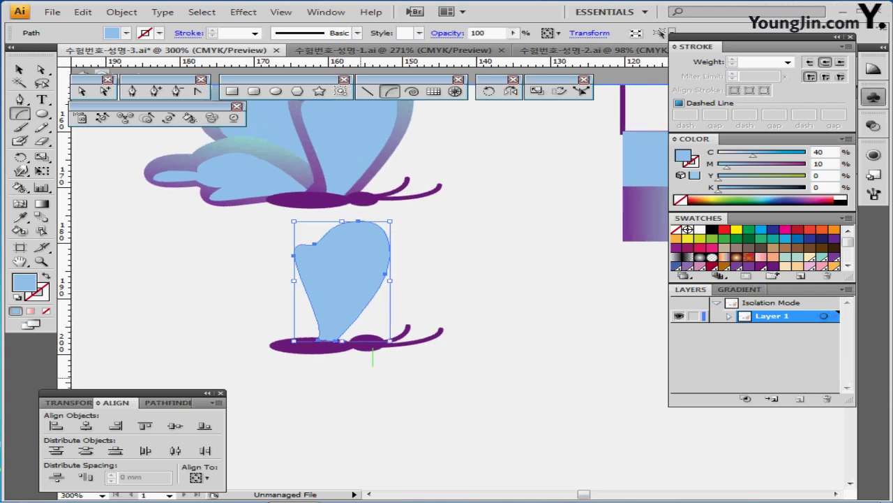
left_click_drag(258, 372, 451, 295)
left_click_drag(361, 265, 370, 312)
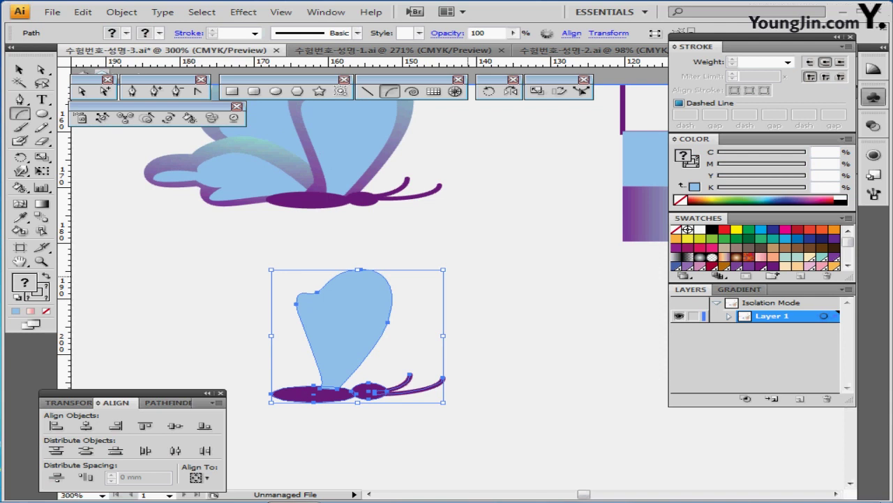
double_click(468, 277, "ctrl")
key("ctrl+minus")
key("ctrl+s")
left_click_drag(434, 266, 367, 300)
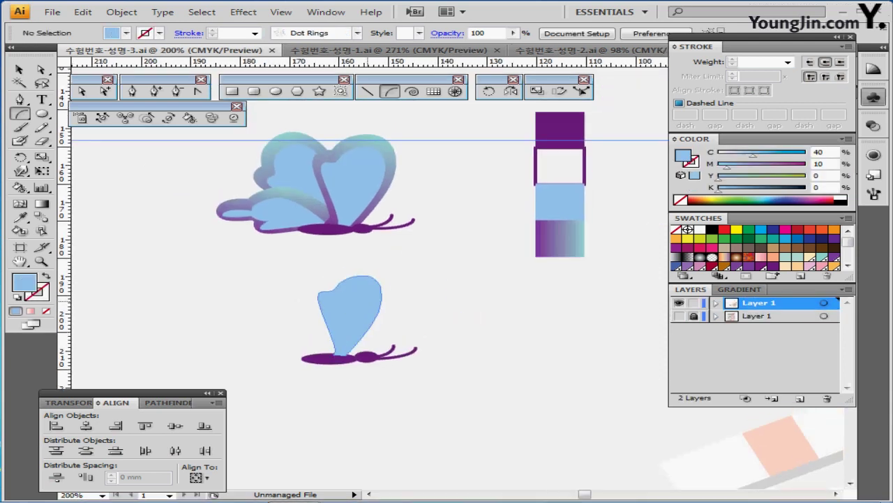
- Create an outline around the new butterfly's light blue front wing by offsetting its path 2 mm with miter joins
left_click(367, 300, "ctrl")
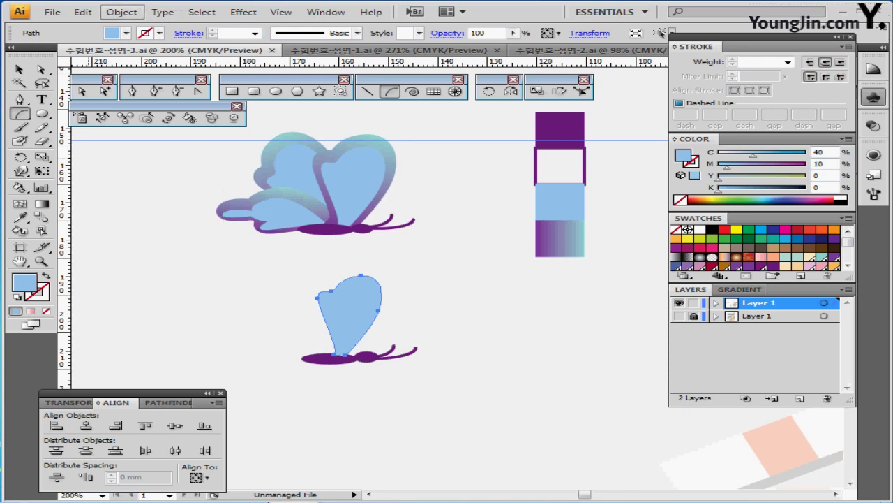
left_click(122, 11)
mouse_move(147, 264)
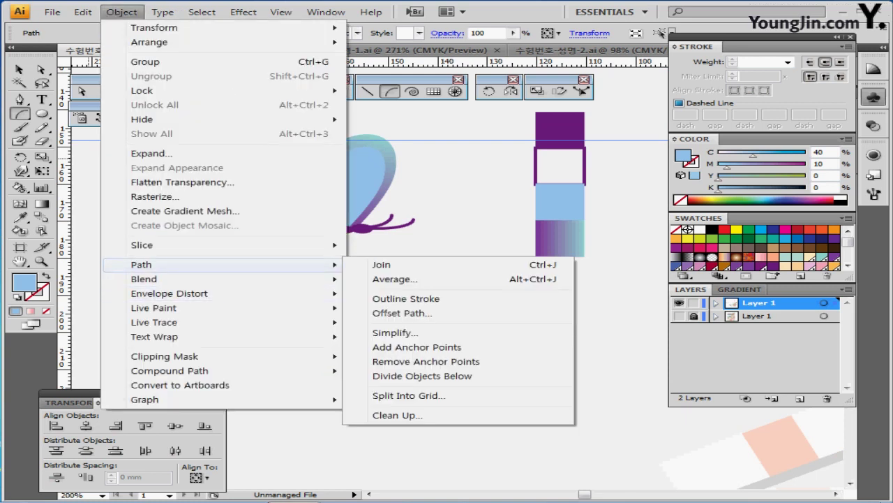
left_click(402, 312)
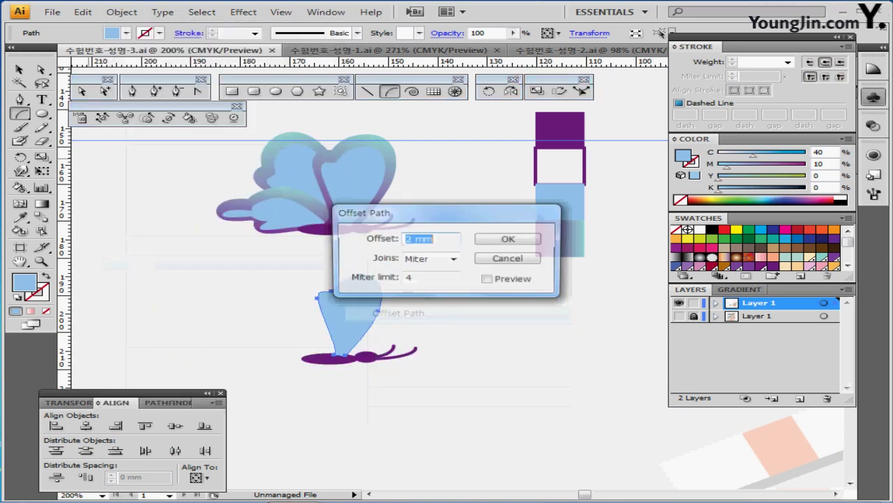
left_click(488, 279)
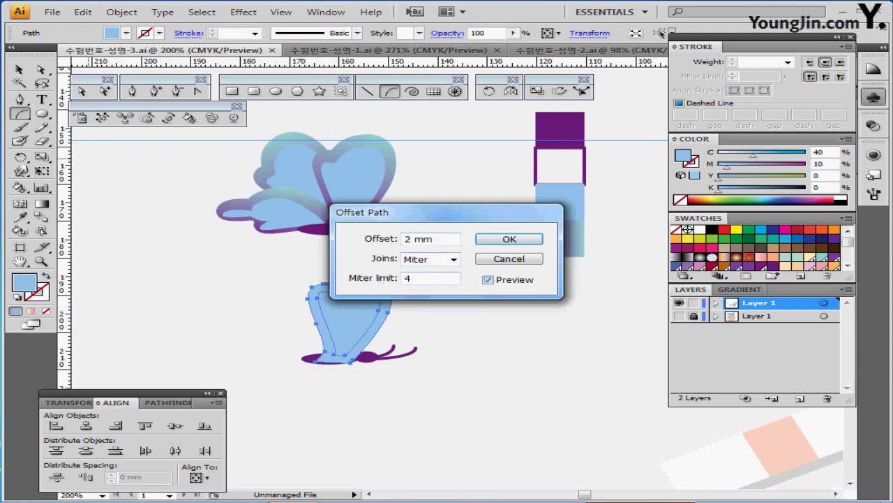
left_click_drag(391, 212, 417, 159)
key("Return")
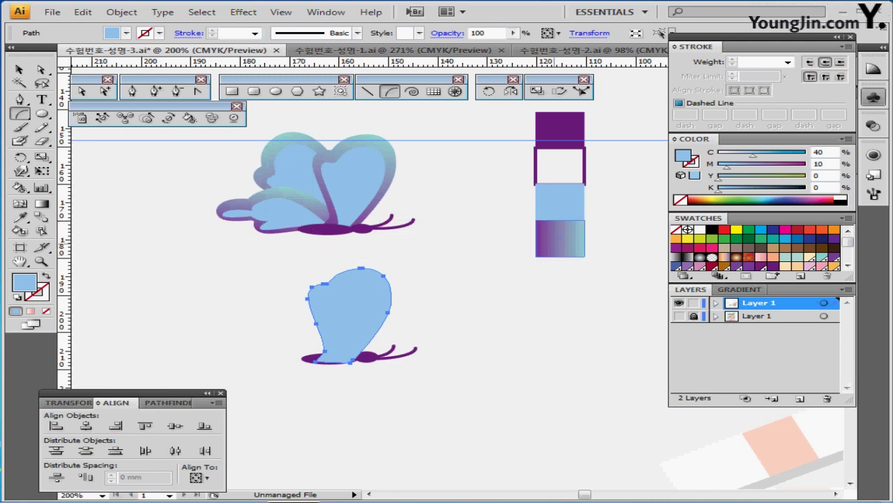
- Fill the front wing's offset outline with the example's purple-to-teal linear gradient at a 70° angle
key("i")
left_click(558, 238)
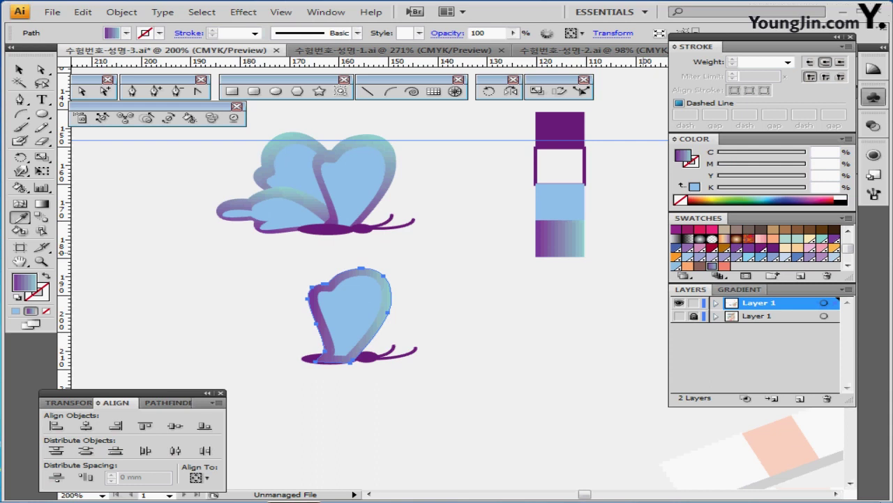
left_click(740, 289)
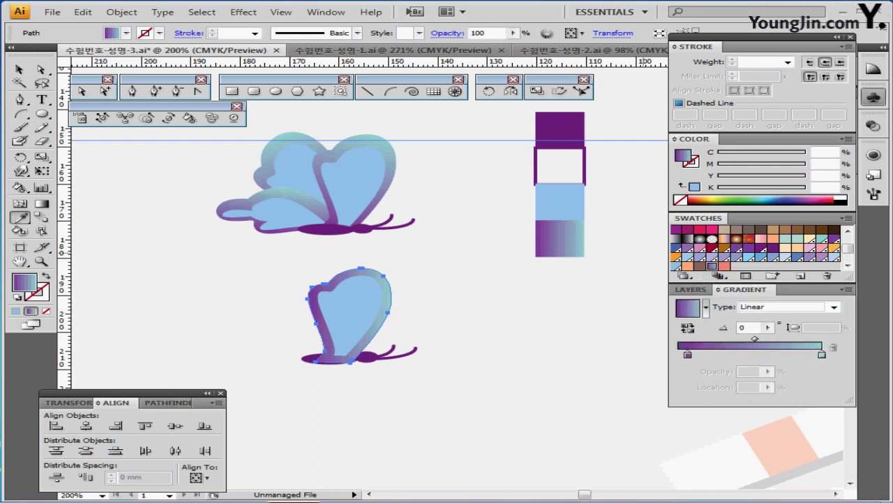
left_click_drag(751, 327, 691, 328)
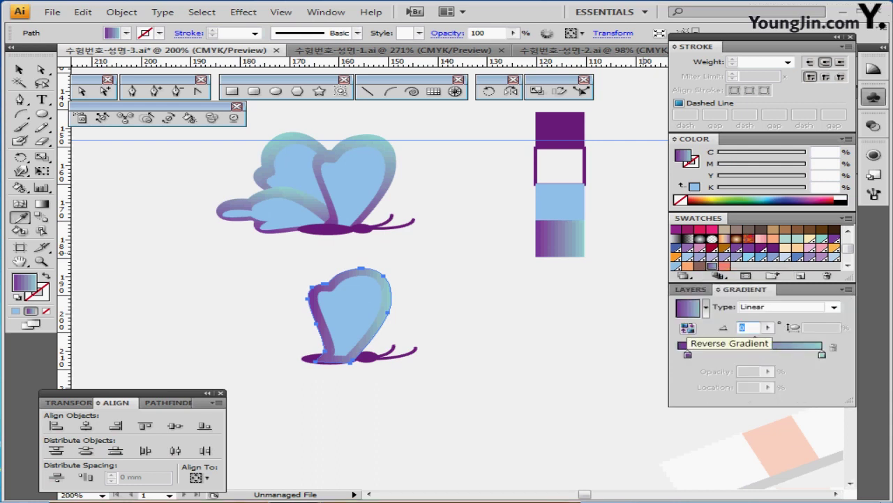
type("70")
key("Return")
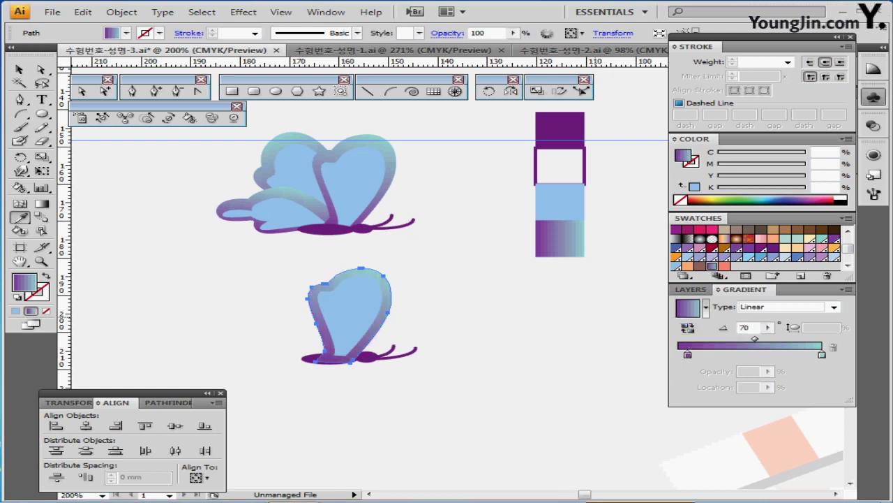
left_click(688, 354)
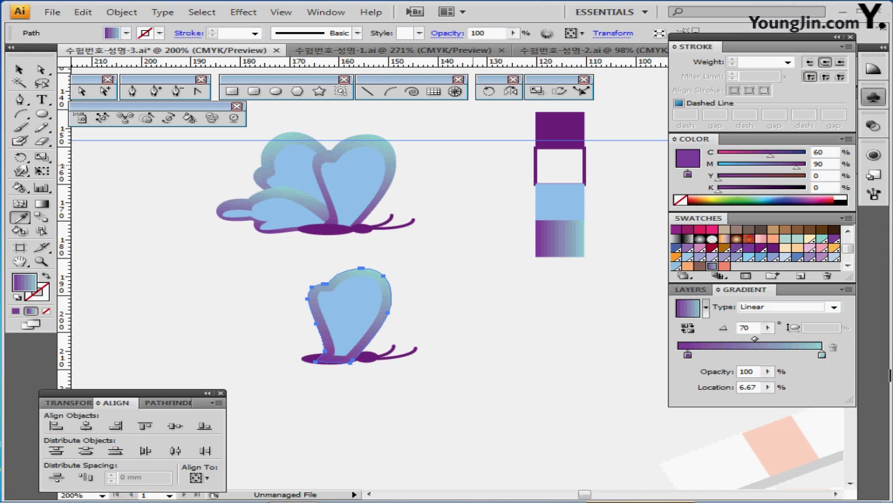
left_click(434, 298, "ctrl")
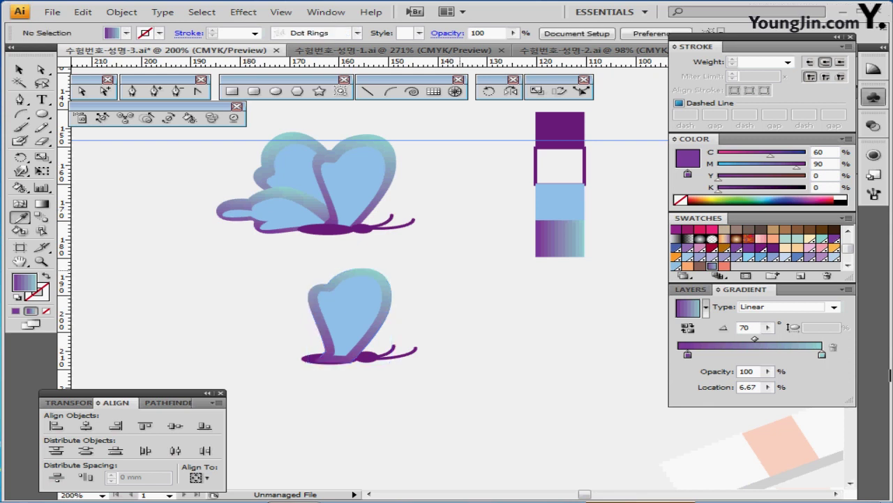
- Shift the front wing's gradient outline slightly to the right relative to the light blue shape
left_click_drag(428, 276, 314, 305)
left_click(493, 302, "ctrl")
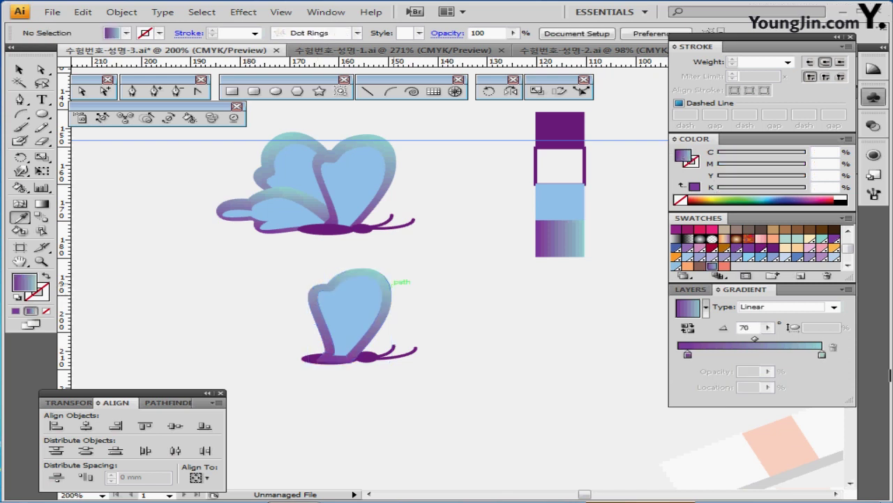
left_click_drag(385, 276, 390, 275)
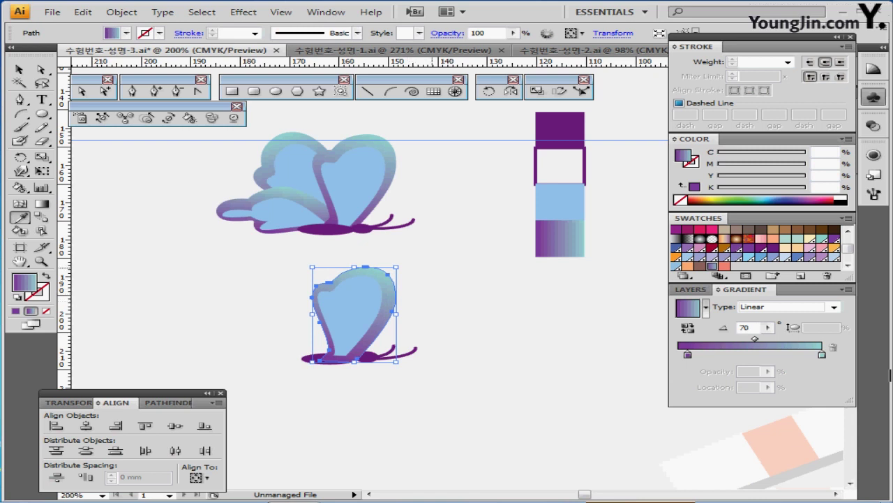
- Make a copy of the light blue front wing and its gradient outline rotated by 43°
left_click_drag(431, 268, 267, 317)
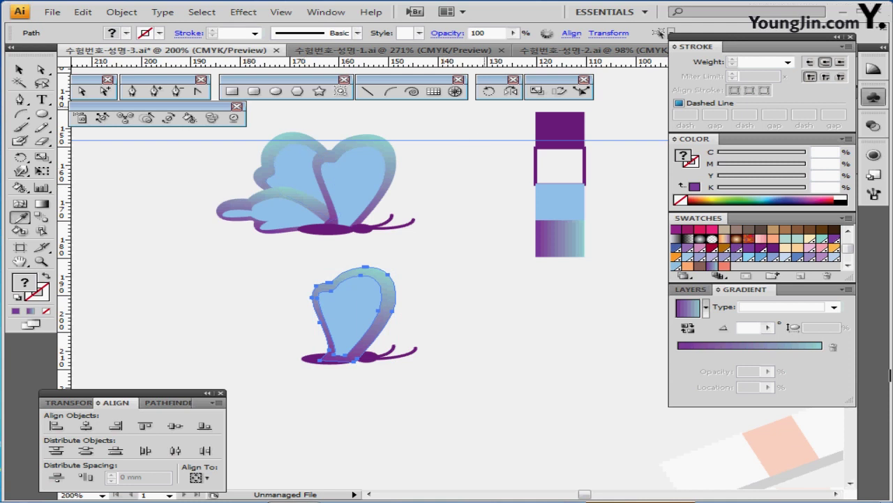
double_click(488, 91)
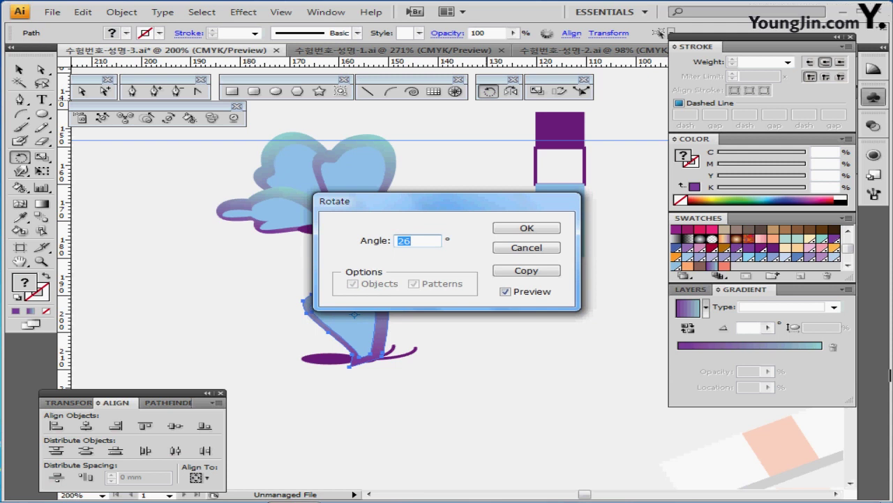
type("43")
key("Return")
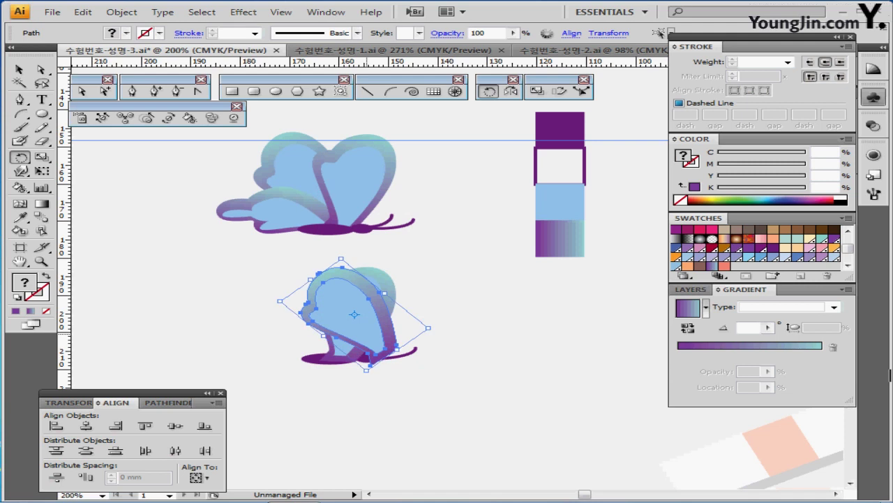
- Move the rotated wing copy to the left of the front wing and send it to the back
left_click_drag(364, 334, 313, 331)
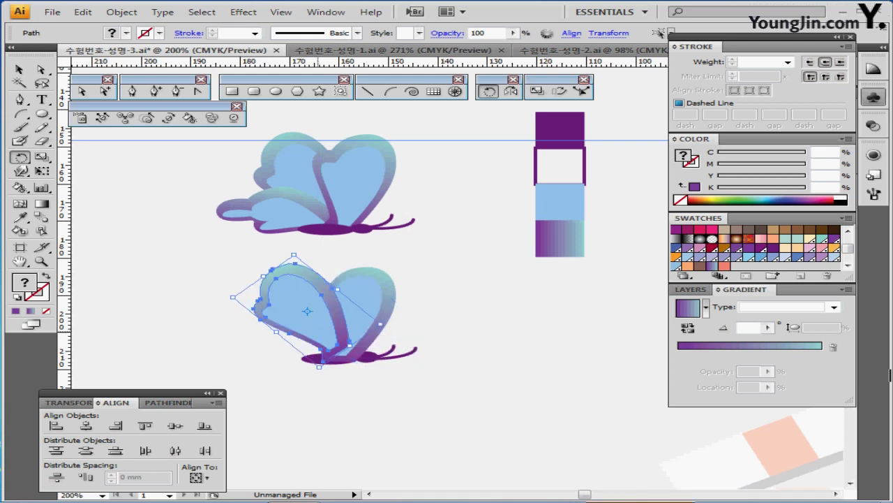
left_click(313, 331, "ctrl")
key("ctrl+shift+[")
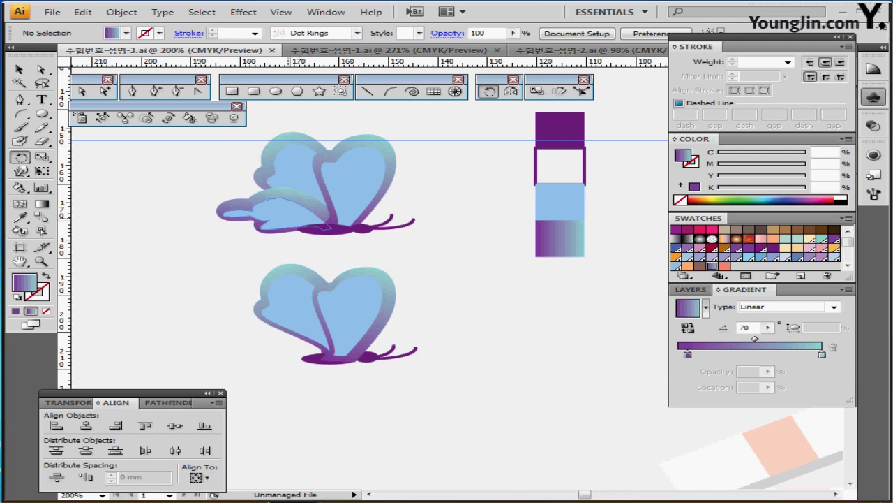
- Copy the example butterfly's light blue lower wing and place it at the rear of the new body
left_click(270, 218, "ctrl")
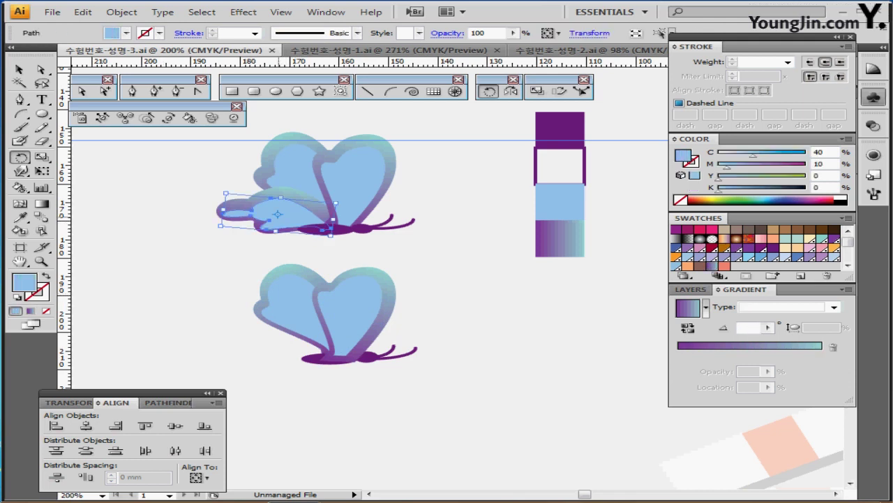
key("ctrl+c")
left_click(419, 300, "ctrl")
key("ctrl+v")
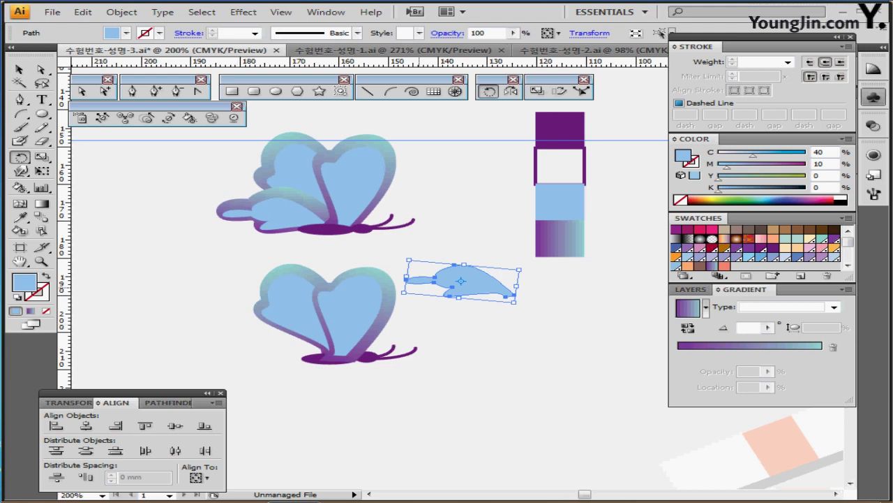
left_click_drag(470, 263, 291, 345)
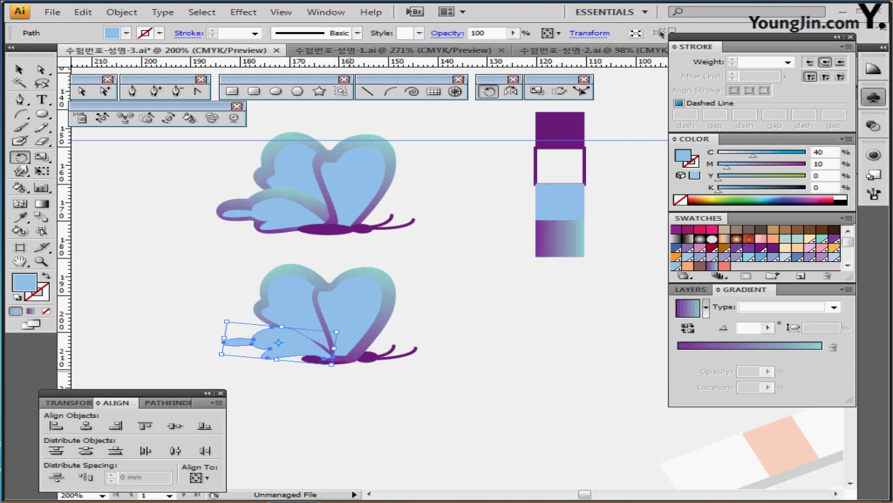
- Create an outline around the new light blue lower wing by offsetting its path 2 mm with miter joins
key("ctrl+plus")
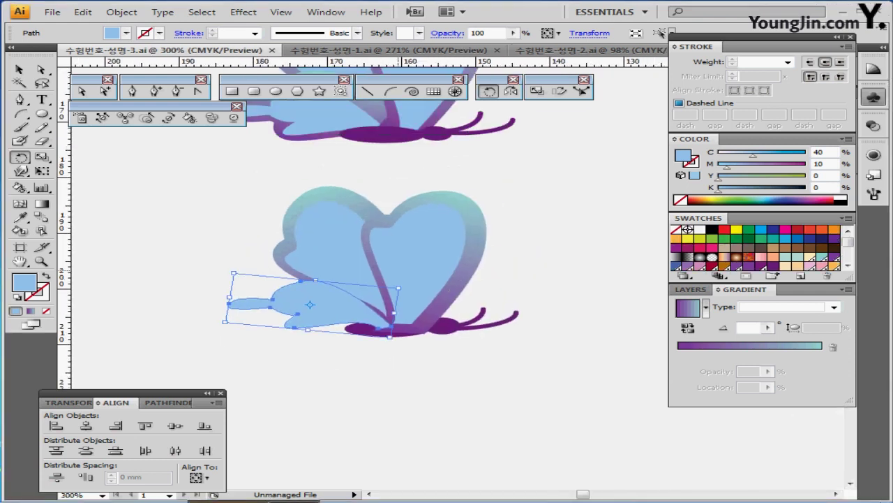
left_click(121, 12)
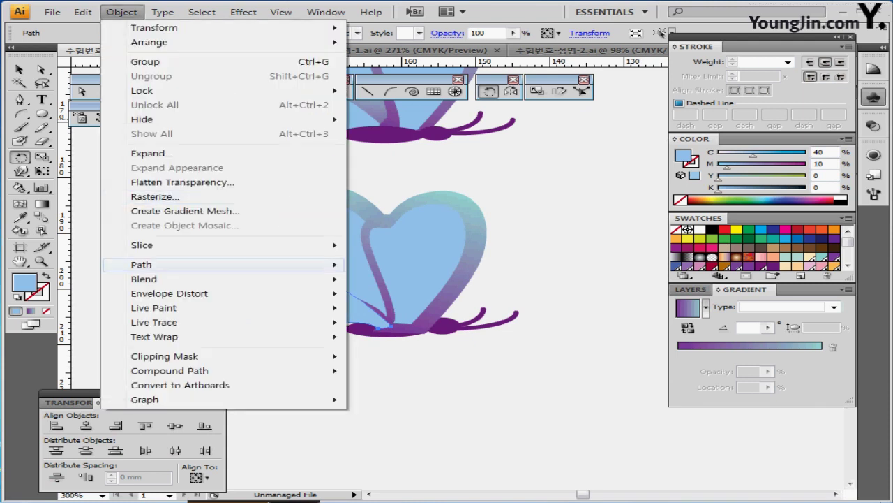
mouse_move(321, 265)
left_click(379, 311)
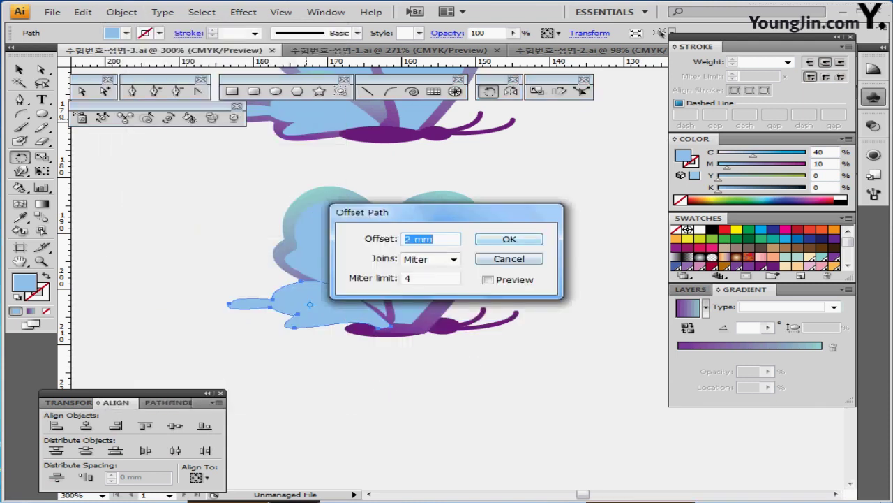
key("Return")
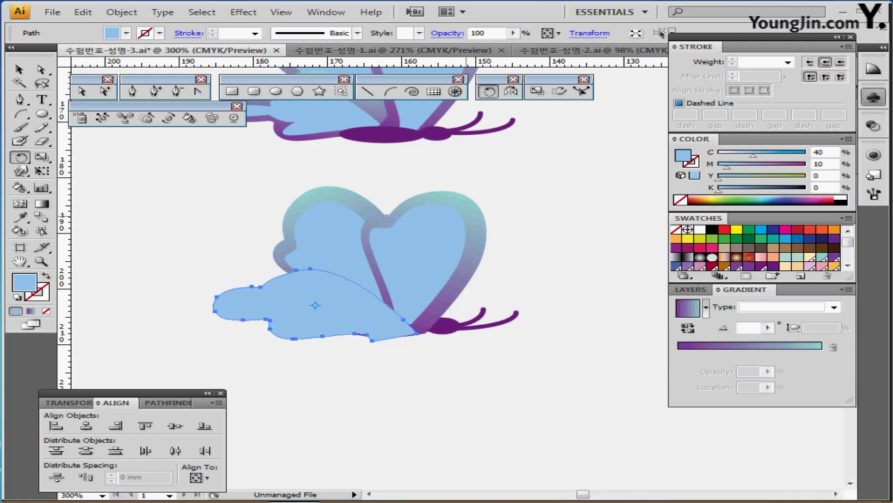
- Fill the lower wing's offset outline with the front wing's purple-to-teal gradient and set its angle to 90°
key("i")
left_click(476, 210)
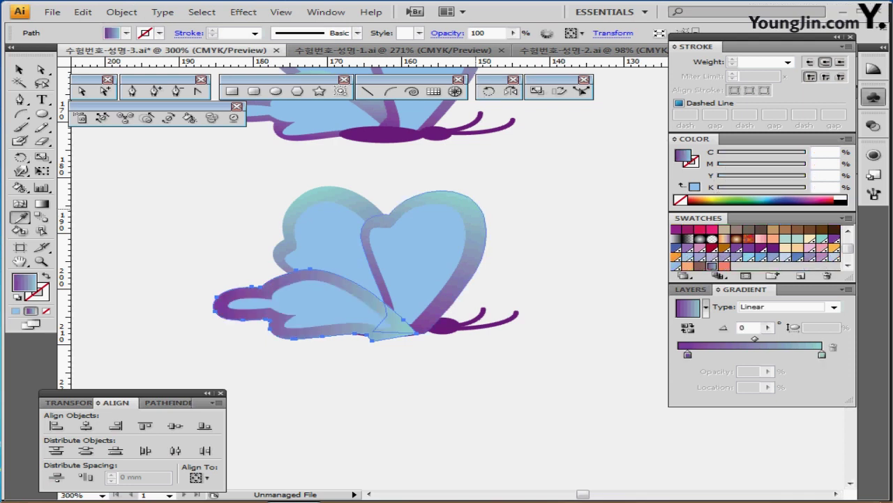
double_click(745, 327)
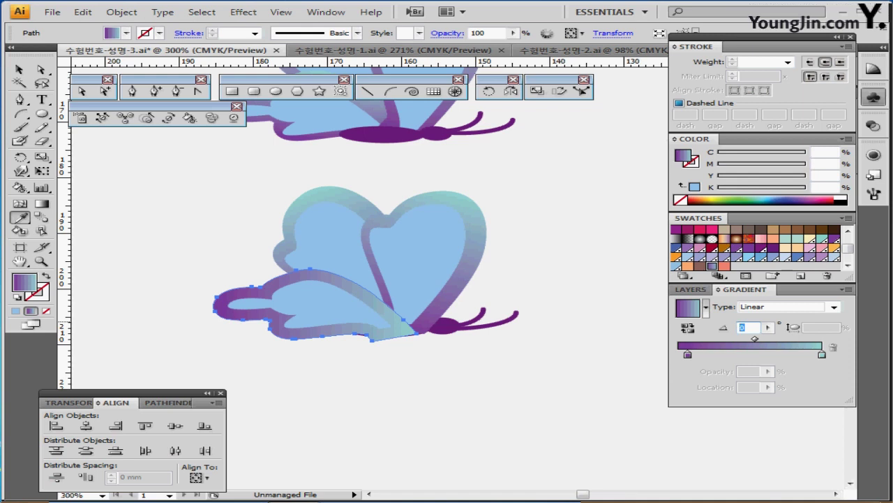
type("90")
key("Return")
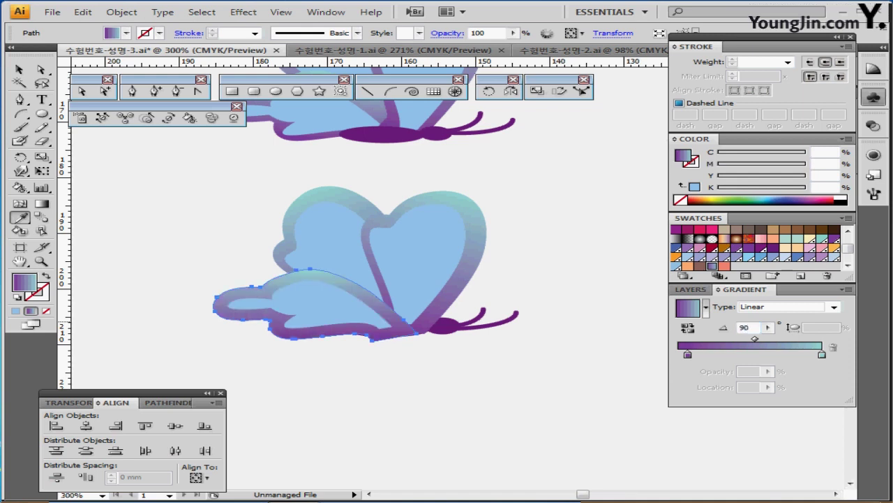
- Nudge the lower wing's gradient outline slightly upward relative to the light blue shape
key("ctrl")
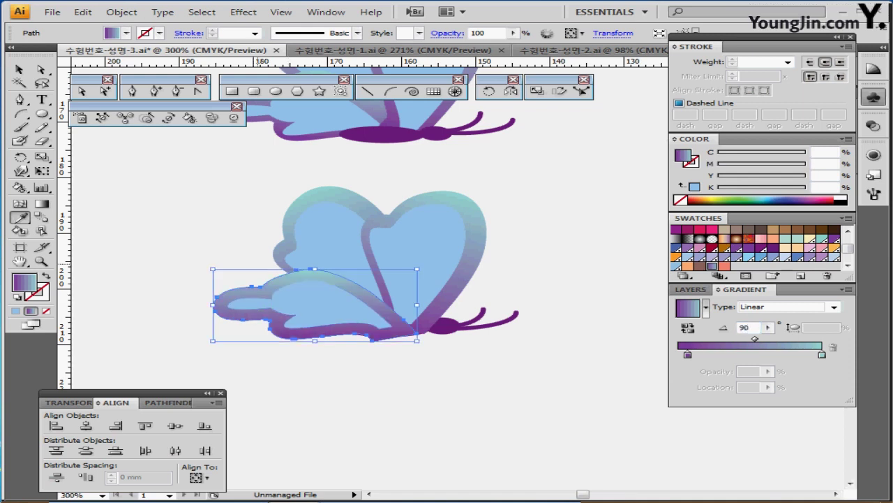
key("Up")
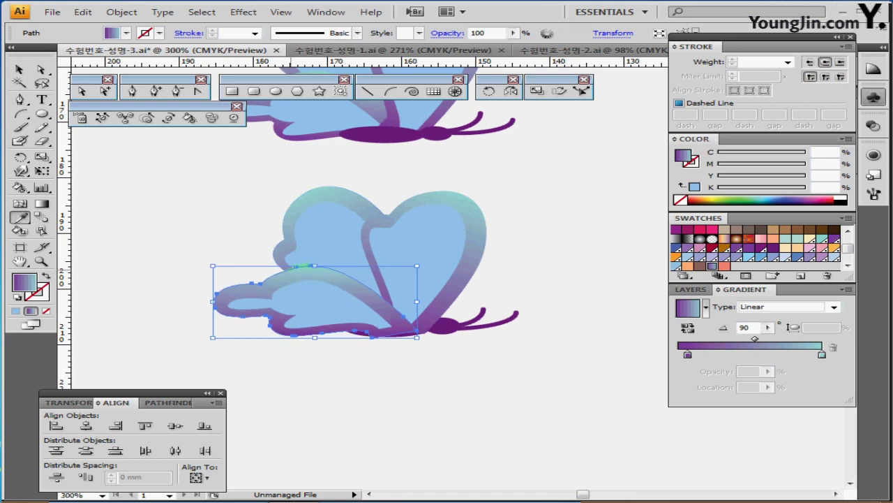
key("Up")
key("Down")
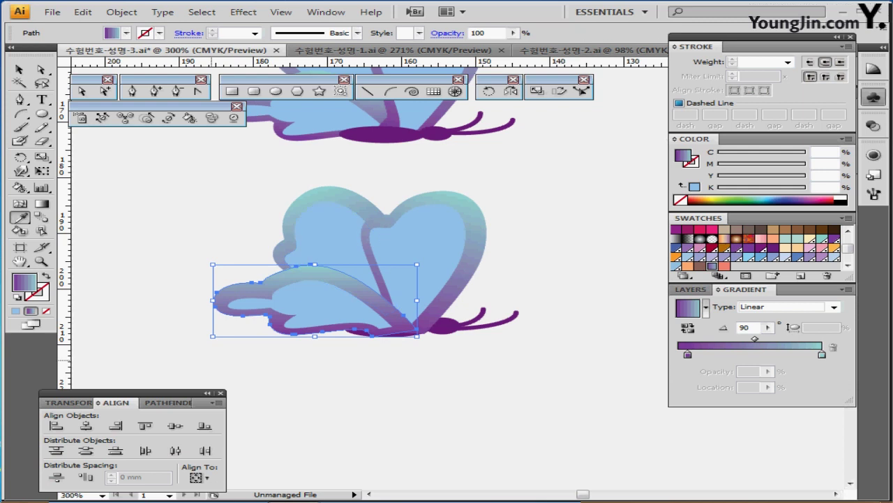
- Arrange the lower wing and its gradient outline behind the front wing and deselect them
left_click_drag(174, 289, 243, 323)
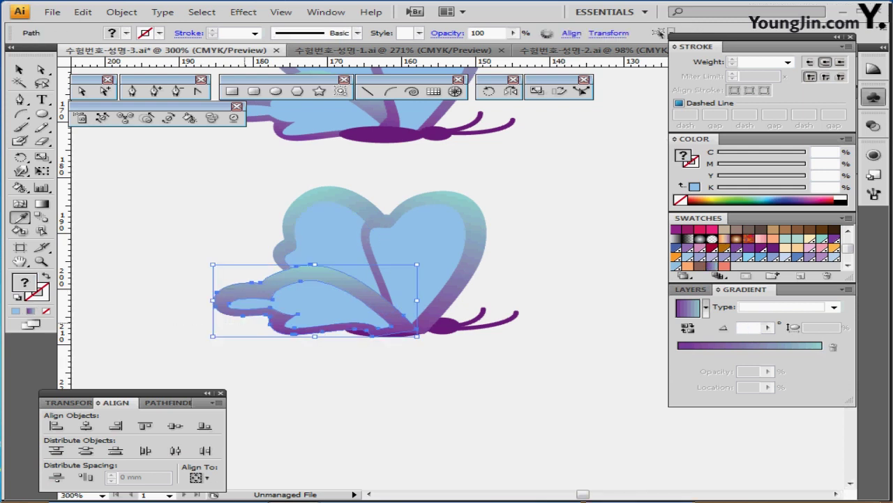
key("ctrl+[")
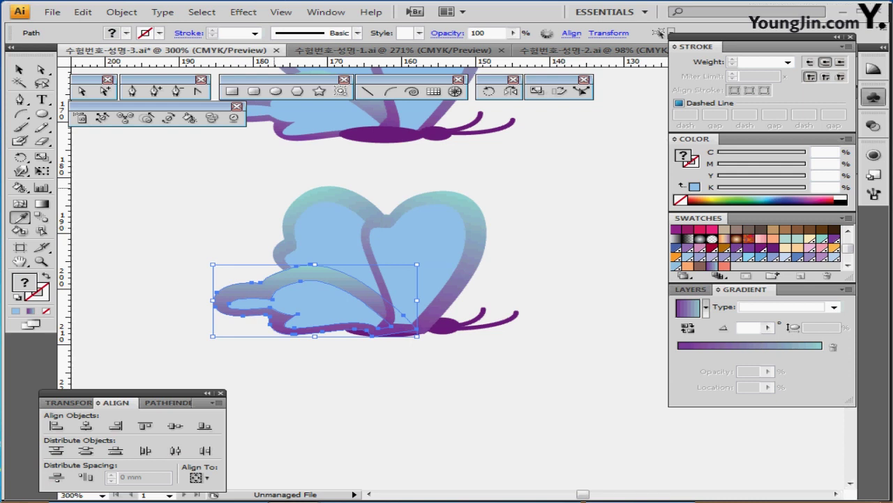
left_click(214, 200, "ctrl")
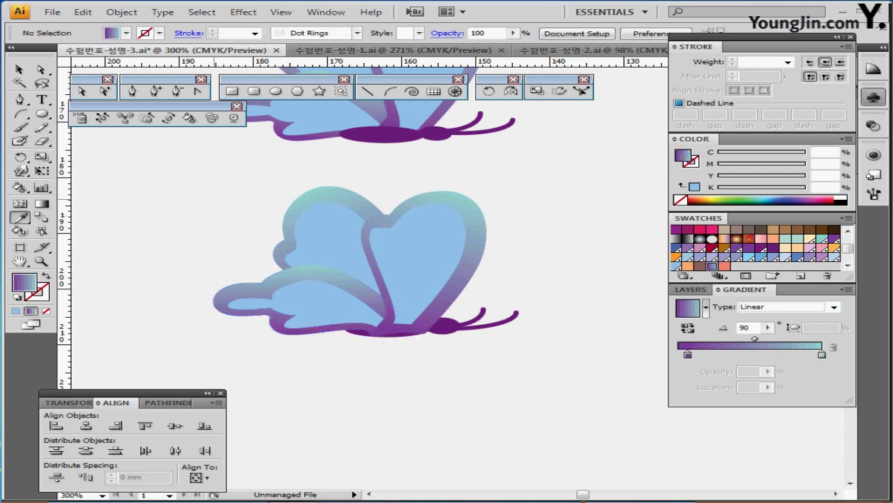
- Send all the wing shapes and their gradient outlines behind the rebuilt butterfly's body
left_click_drag(215, 196, 443, 309)
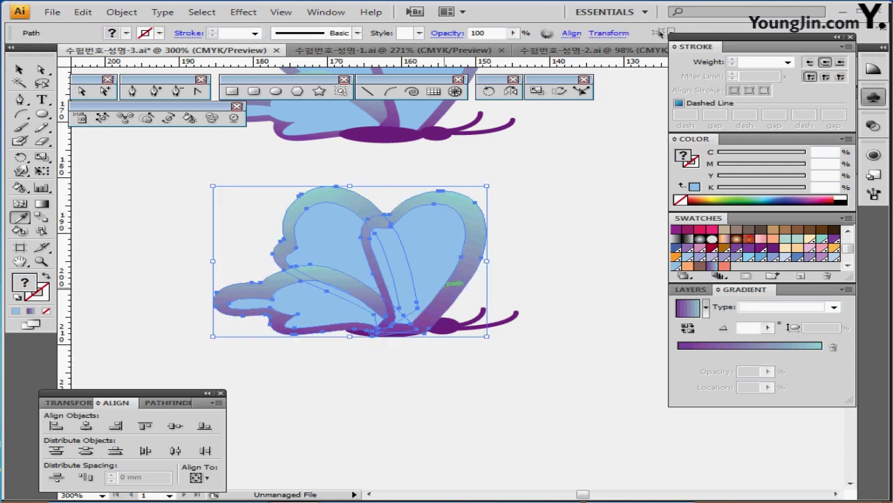
key("ctrl+shift+[")
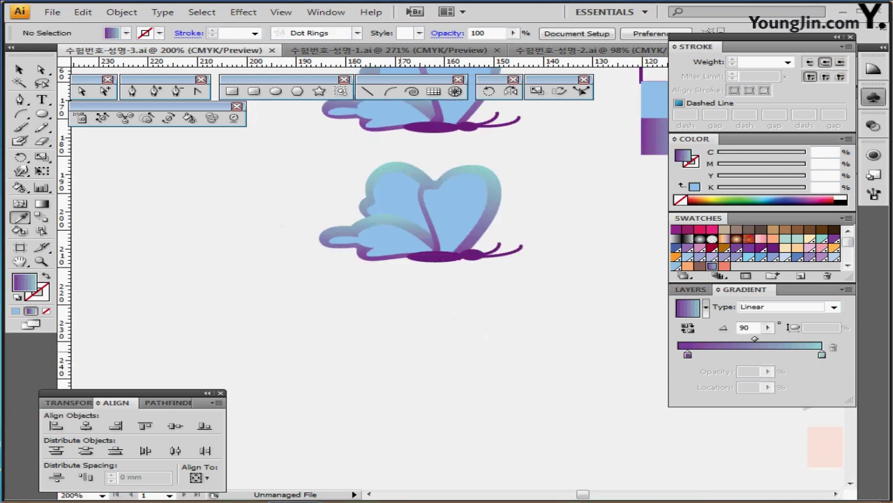
- Rotate the whole rebuilt butterfly by 40°
left_click_drag(487, 332, 379, 389)
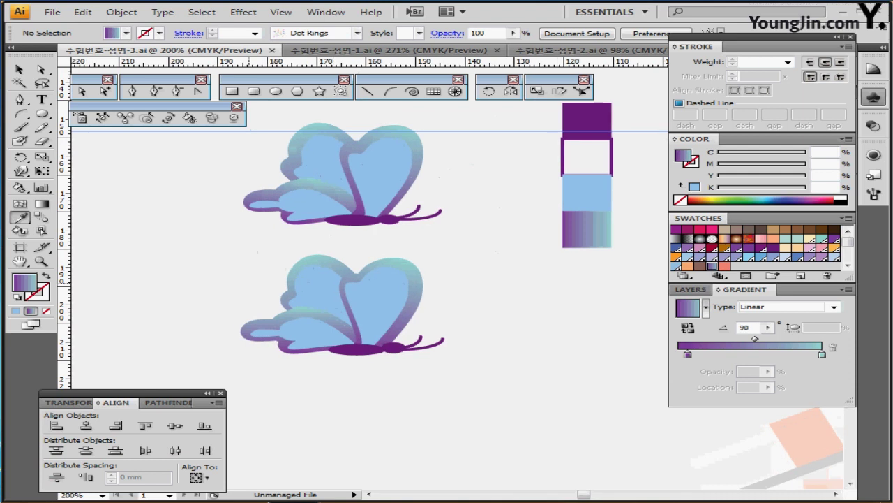
left_click_drag(462, 245, 227, 370)
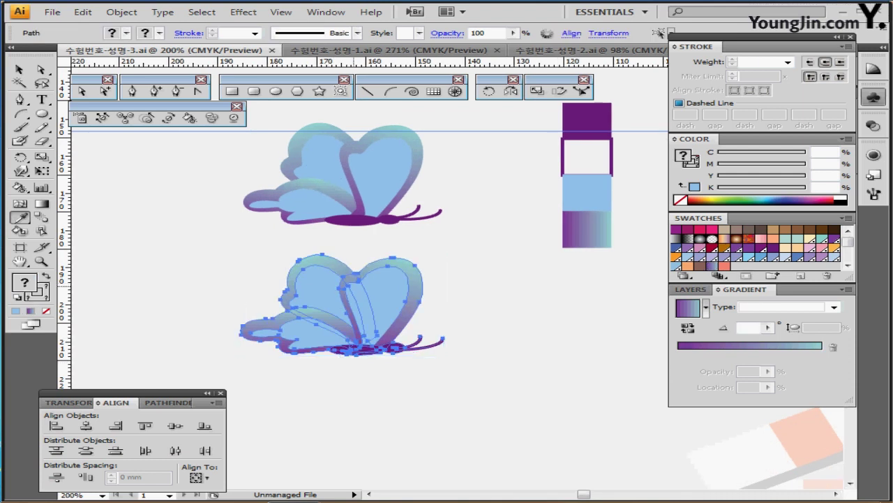
left_click(489, 92)
double_click(489, 92)
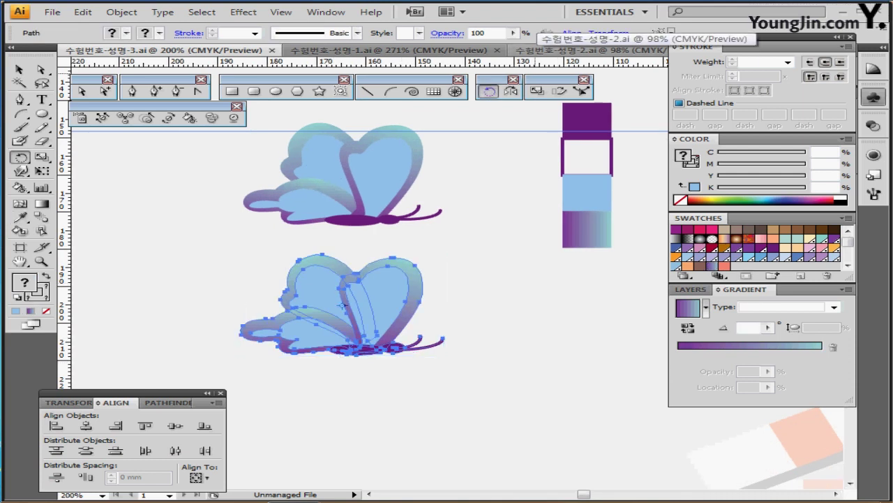
type("45")
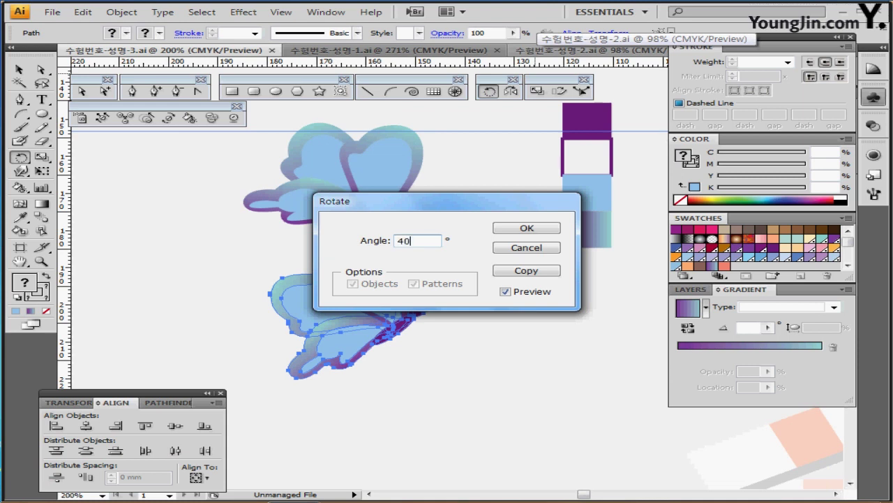
key("Return")
key("ctrl+minus")
key("ctrl+minus")
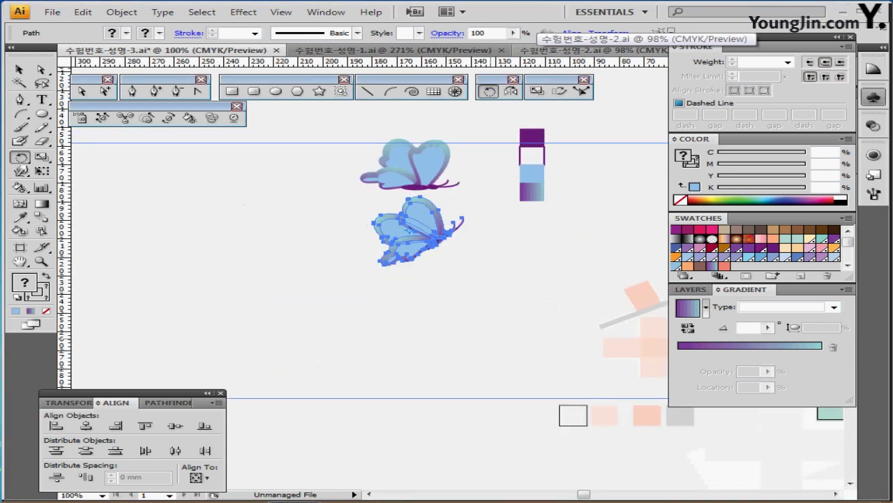
- Move the rotated butterfly onto the poster, over the curved lines above the gift box and its trail of small circles
left_click_drag(537, 308, 188, 312)
left_click_drag(105, 237, 642, 174)
left_click_drag(642, 174, 504, 226)
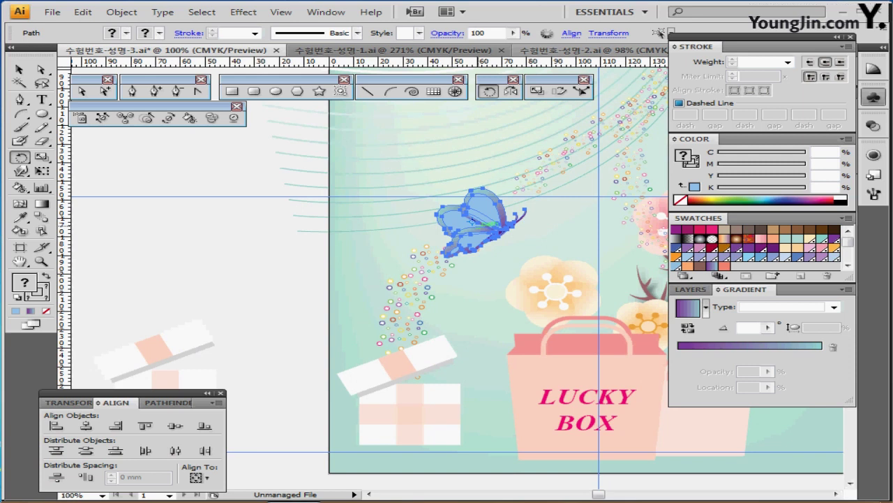
key("ctrl")
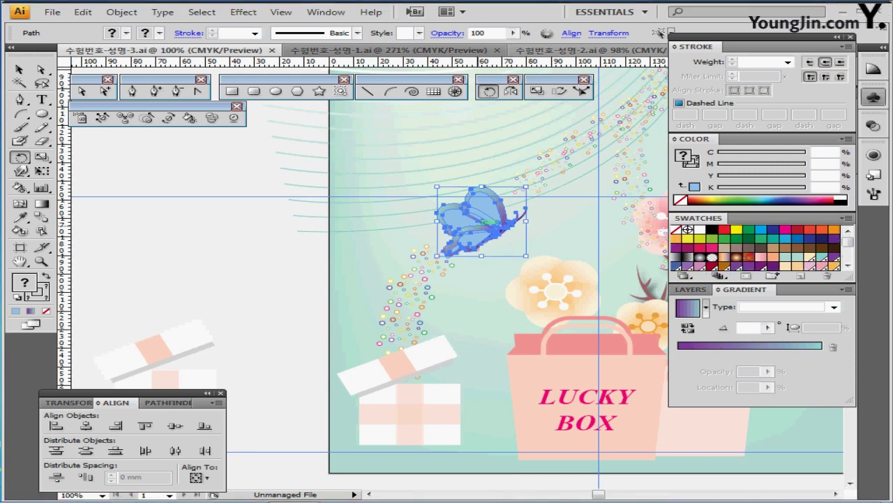
left_click_drag(472, 220, 497, 180)
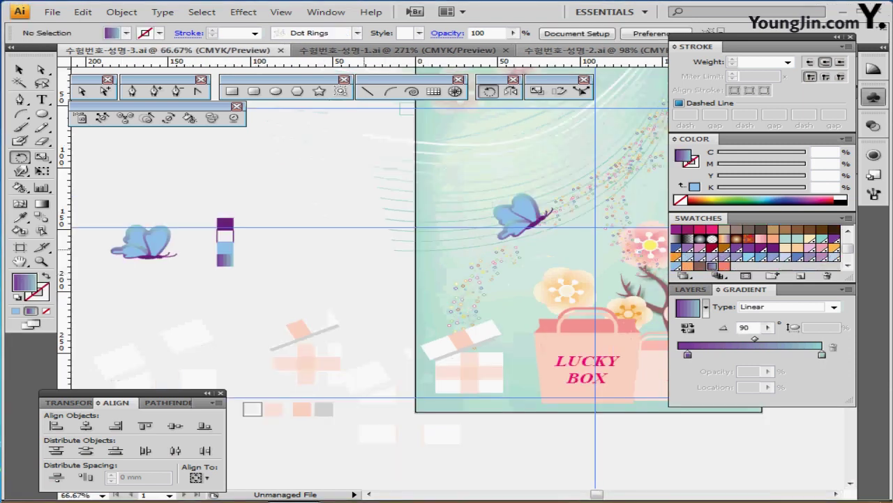
- Bring back the hidden "The Beginning of Spring" title and Korean tagline on the poster and select both
left_click_drag(363, 249, 359, 292)
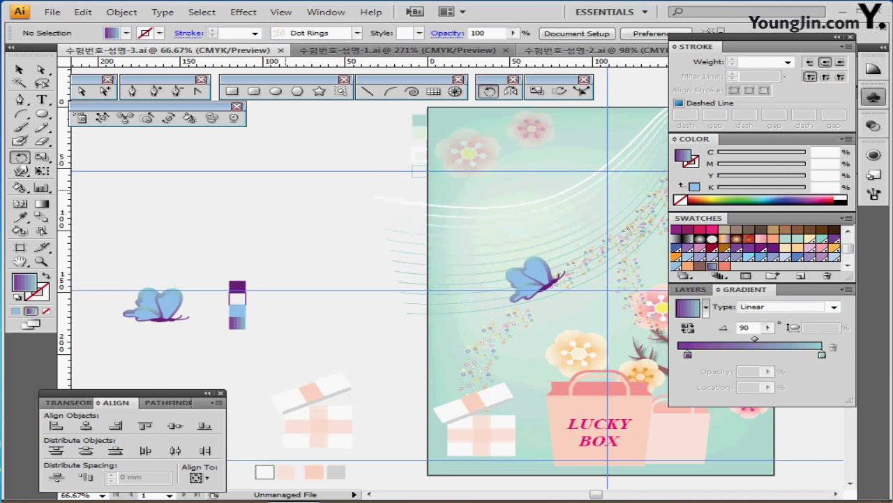
left_click_drag(286, 189, 414, 245)
left_click_drag(223, 268, 419, 272)
left_click(234, 239, "ctrl")
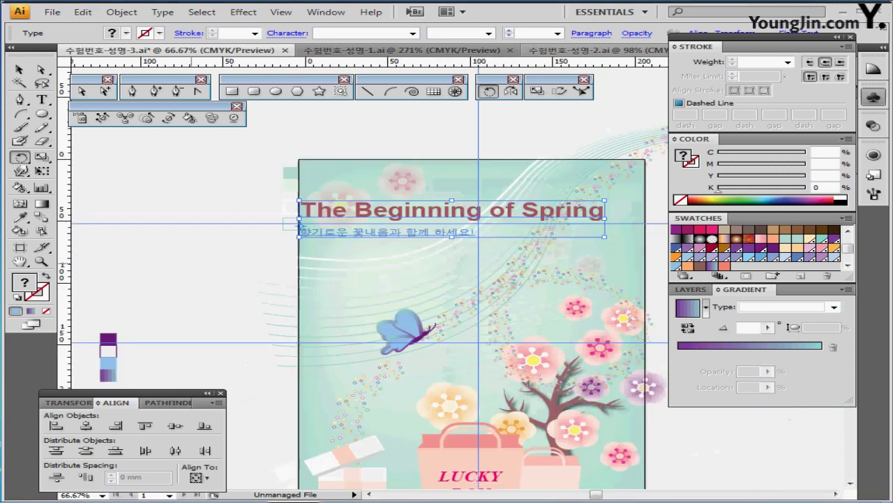
- Nudge the title and tagline together slightly right and down from the poster's edge and deselect them
left_click_drag(300, 225, 245, 232)
key("Right")
key("Right")
key("Right")
key("Right")
key("Right")
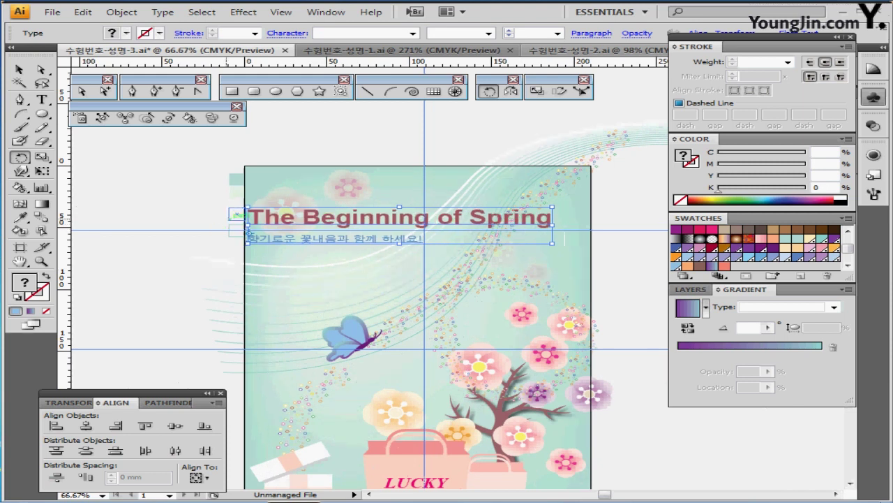
key("Down")
key("Down")
key("Down")
key("Down")
key("Down")
key("Down")
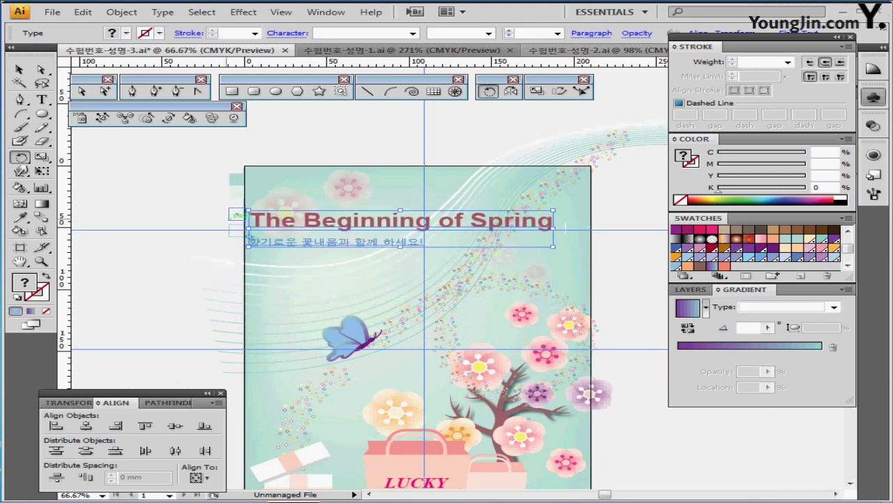
key("Right")
key("Right")
key("Right")
key("Right")
key("Right")
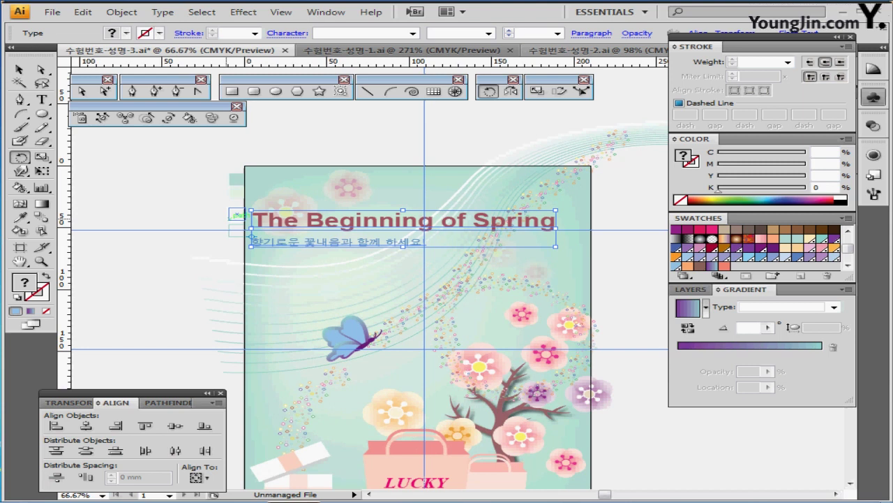
key("Right")
key("Right")
key("Right")
key("Down")
key("Down")
key("Down")
key("Down")
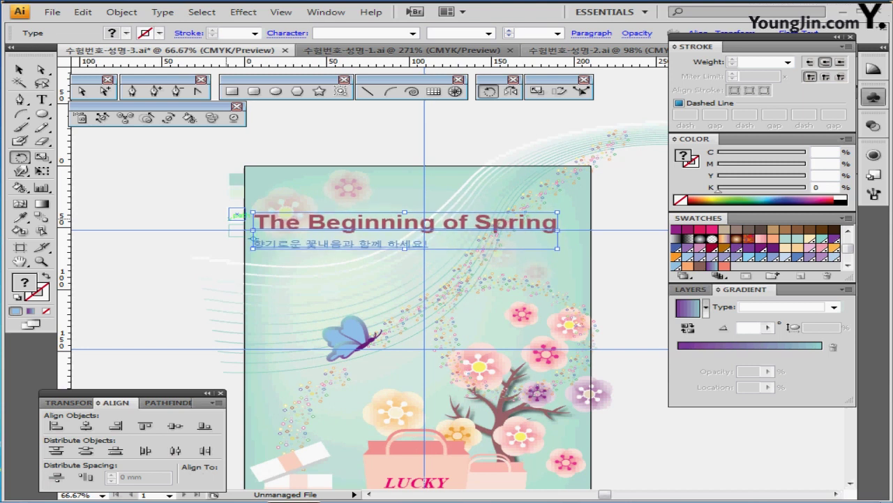
key("Down")
key("Down")
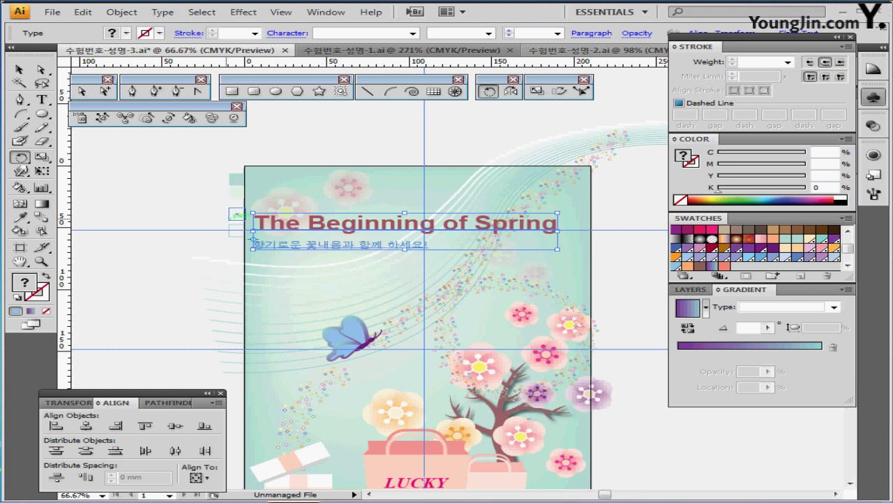
key("ctrl+shift+a")
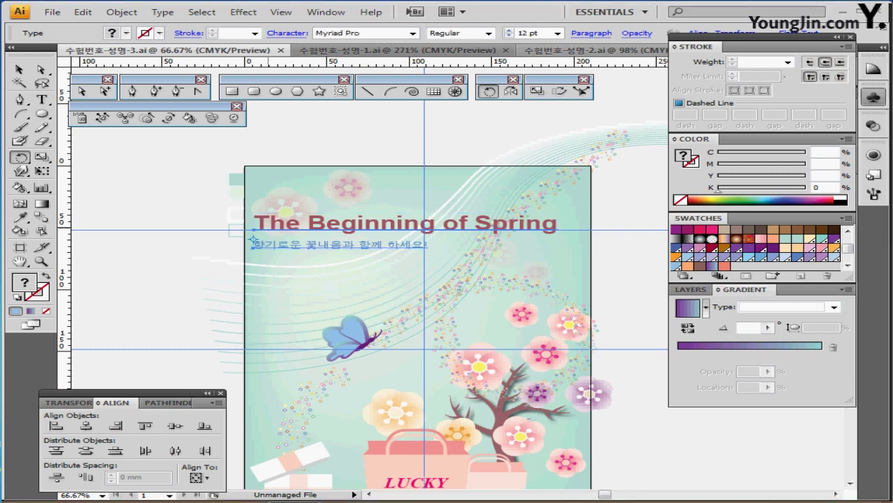
key("ctrl+shift+a")
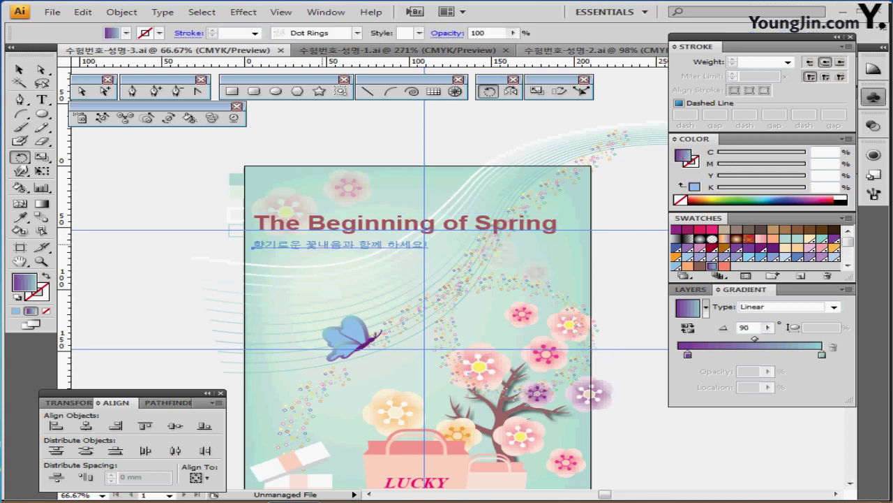
- Warp the Korean tagline with a horizontal Flag envelope, 70% bend and -30% horizontal distortion, and save the file
left_click(253, 245)
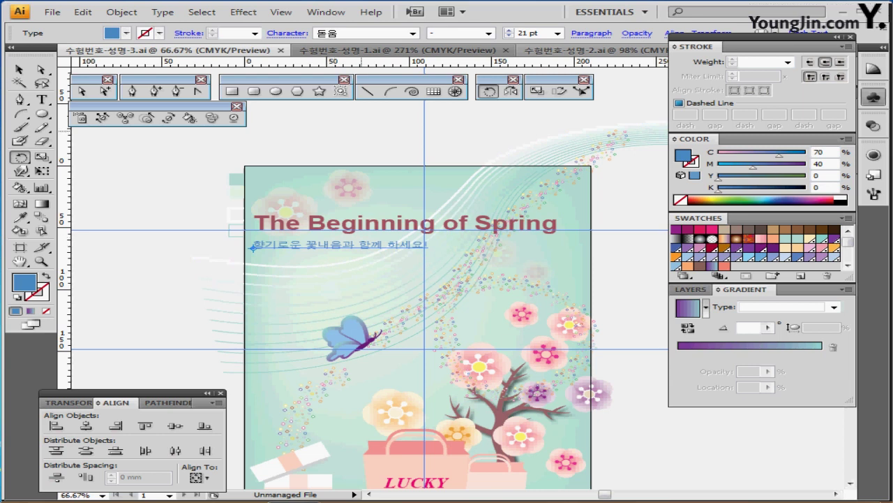
left_click(122, 12)
mouse_move(203, 293)
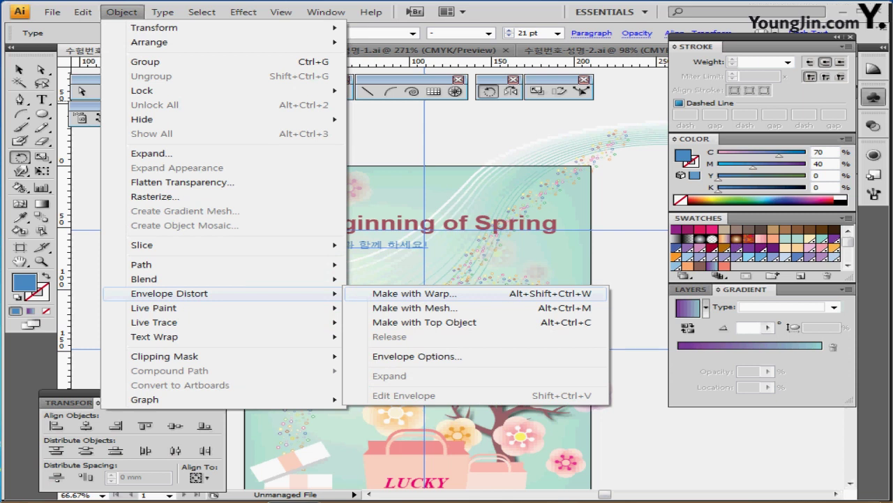
left_click(415, 293)
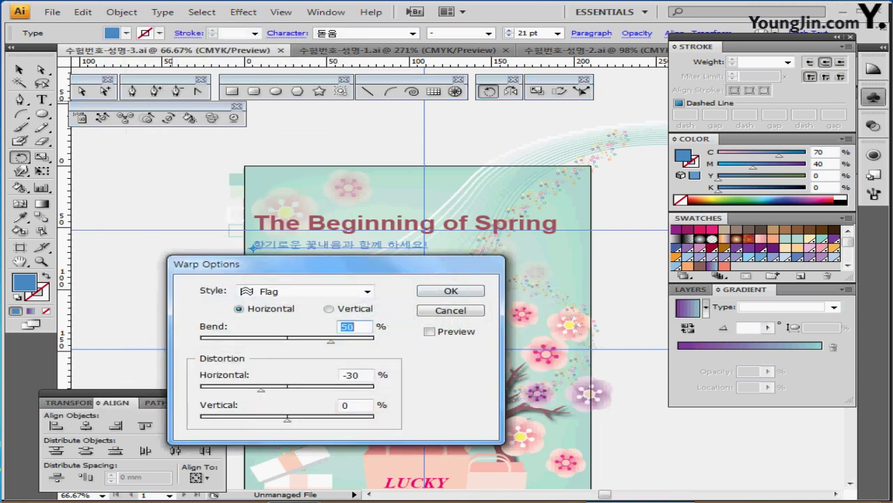
left_click_drag(349, 263, 395, 259)
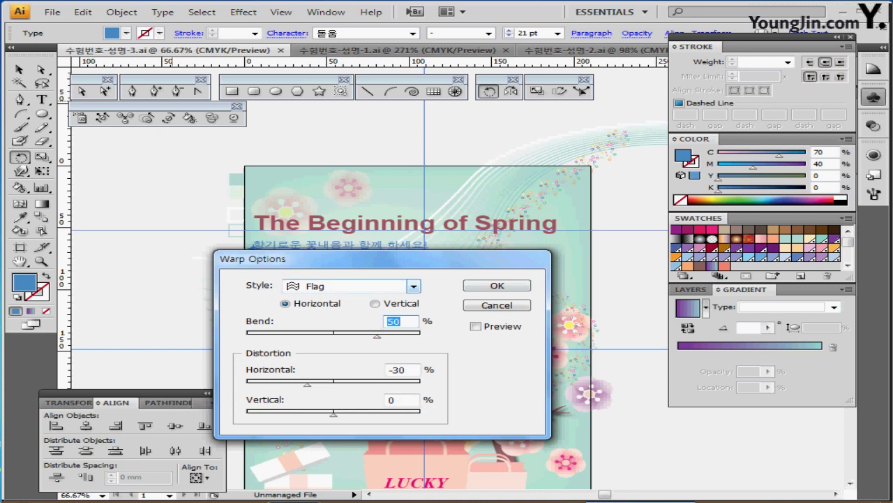
left_click(476, 326)
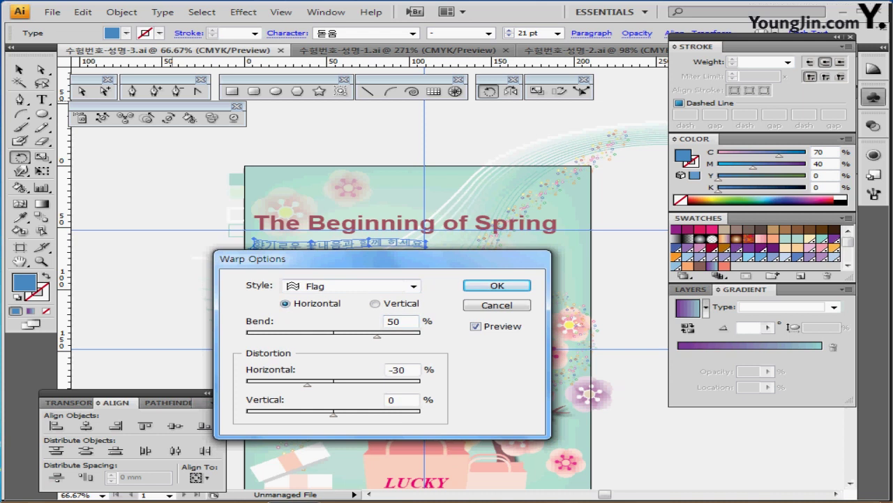
double_click(394, 321)
type("70")
key("Return")
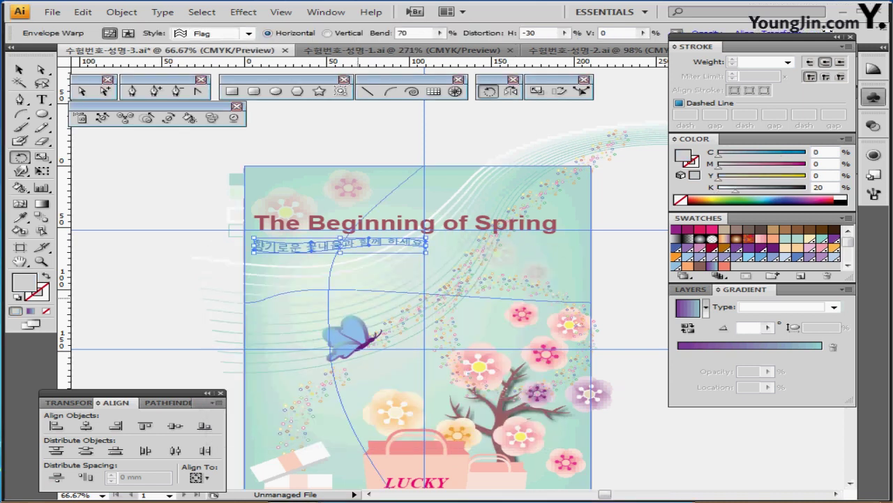
key("ctrl+shift+a")
key("ctrl+s")
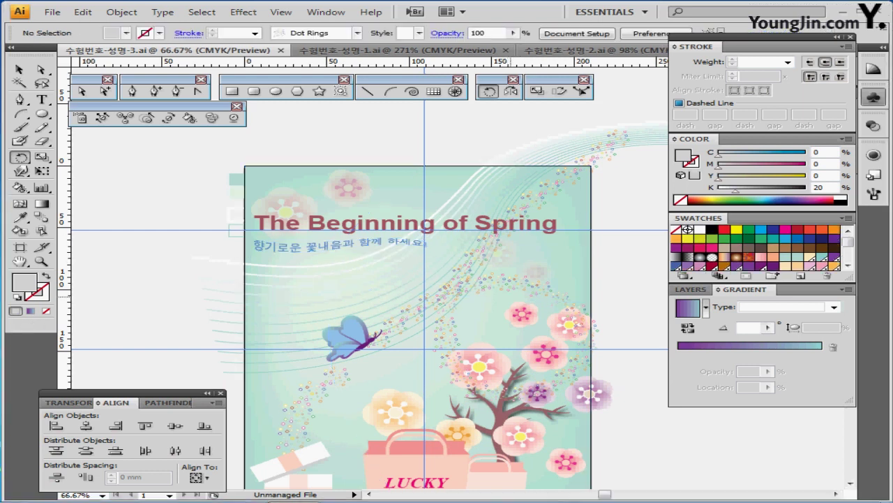
- Hide the guides across the whole poster
key("ctrl+minus")
mouse_move(421, 249)
left_mouse_down()
mouse_move(460, 224)
mouse_move(409, 261)
mouse_move(421, 262)
left_mouse_up()
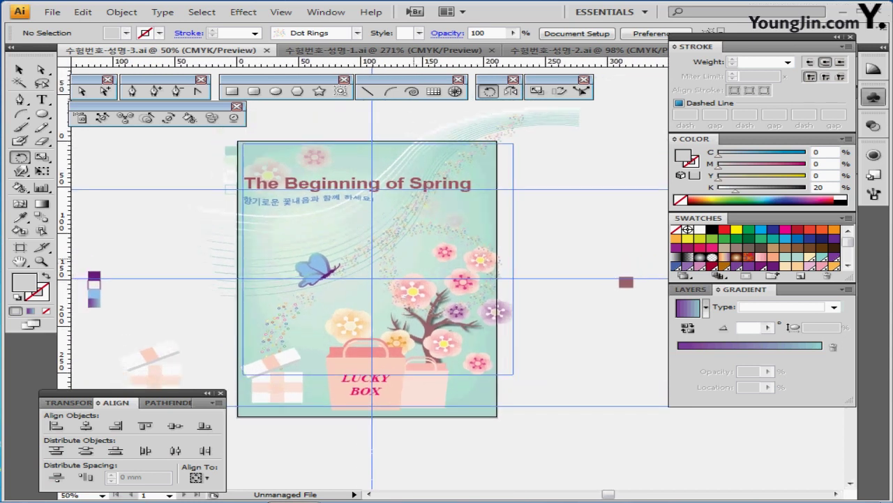
key("ctrl+semicolon")
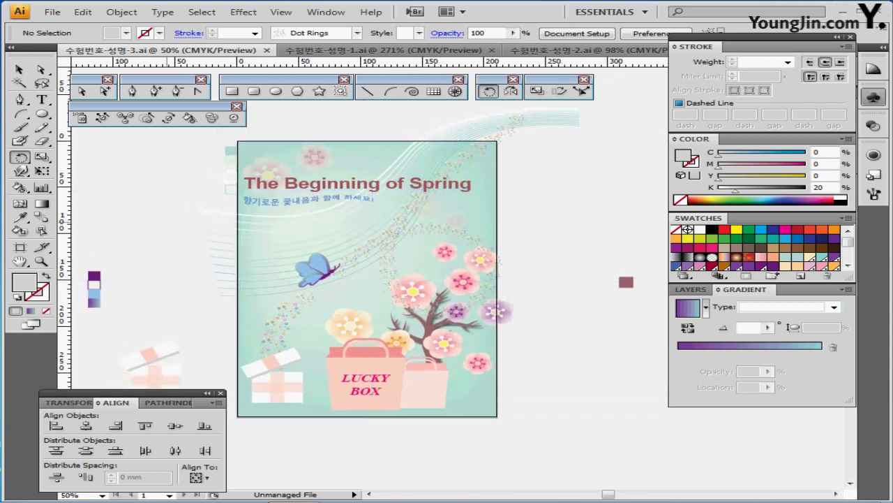
- Create a 210 × 297 mm rectangle from the artboard's upper-left corner, covering the whole poster
left_click(232, 91)
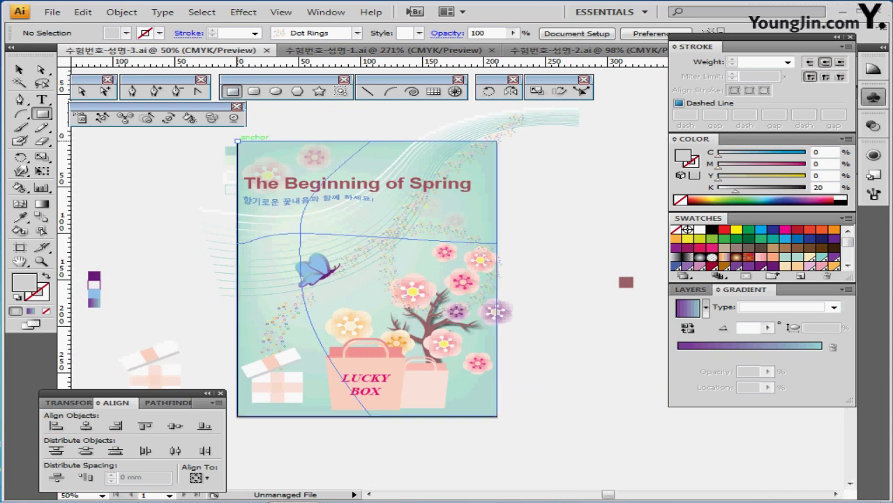
left_click(624, 267)
type("210")
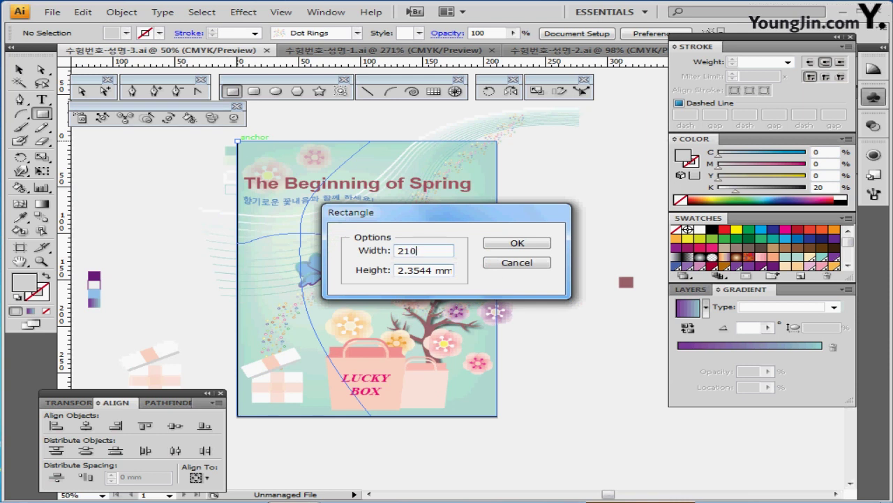
key("Tab")
type("297")
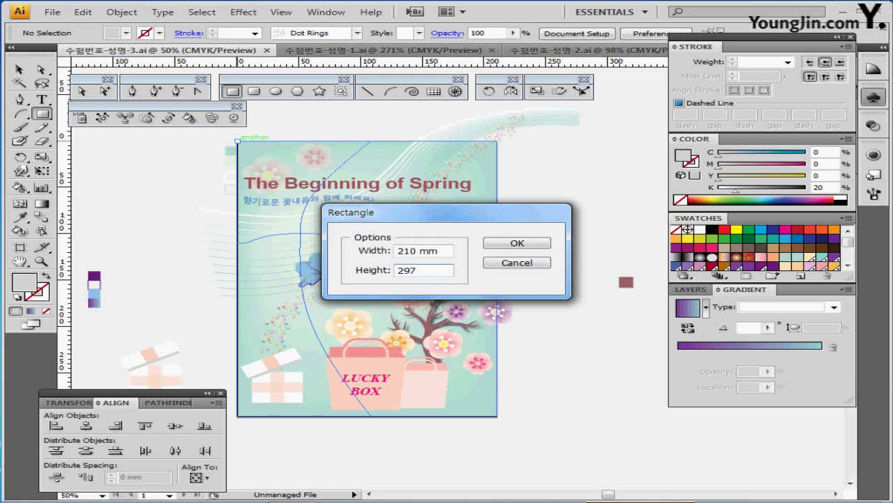
key("Return")
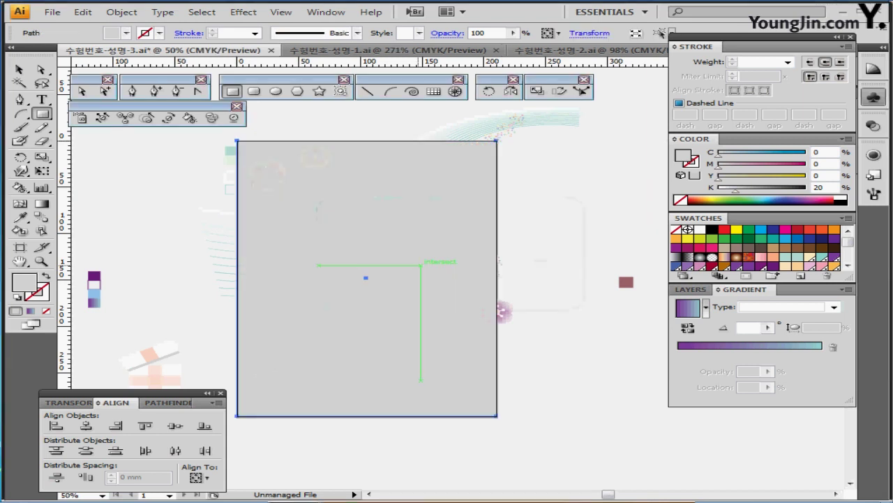
- Clip all the artwork to the poster-sized rectangle with a clipping mask, deselect it and save the file
key("ctrl+a")
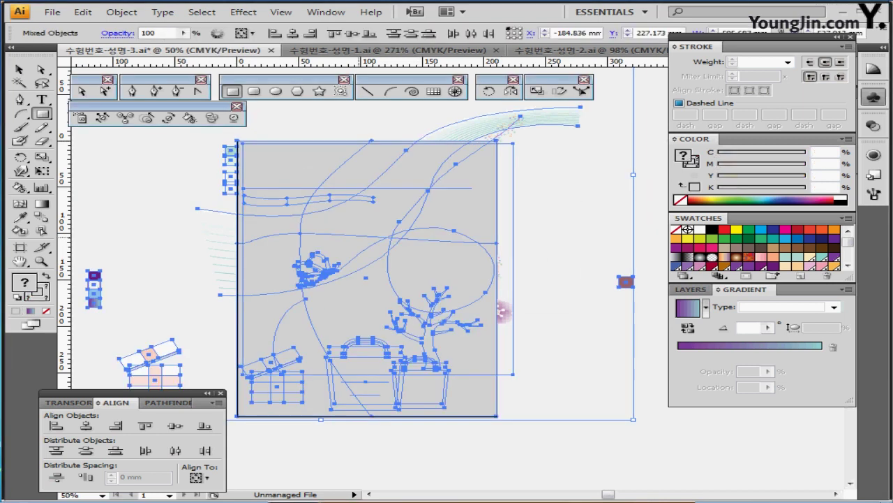
right_click(360, 201)
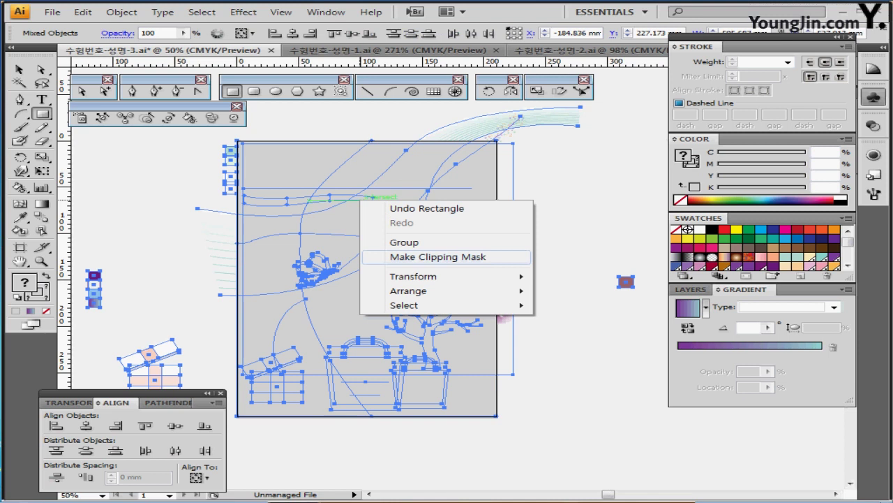
left_click(437, 257)
key("ctrl+shift+a")
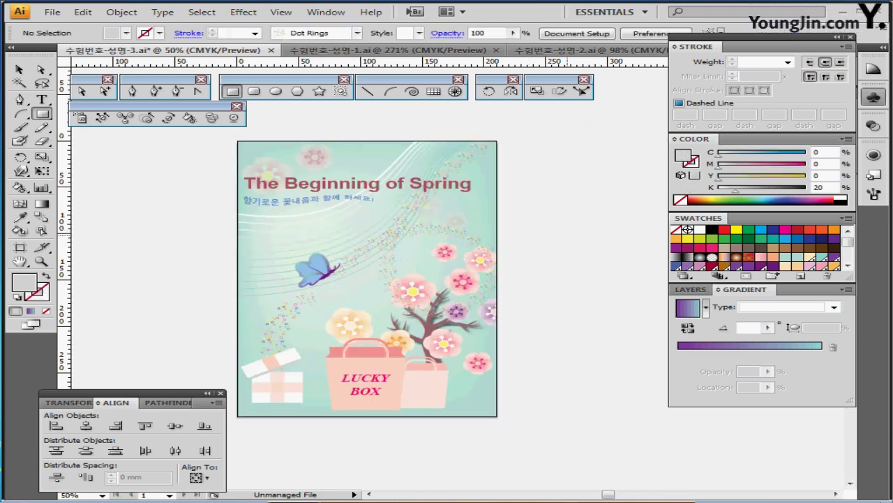
key("ctrl+s")
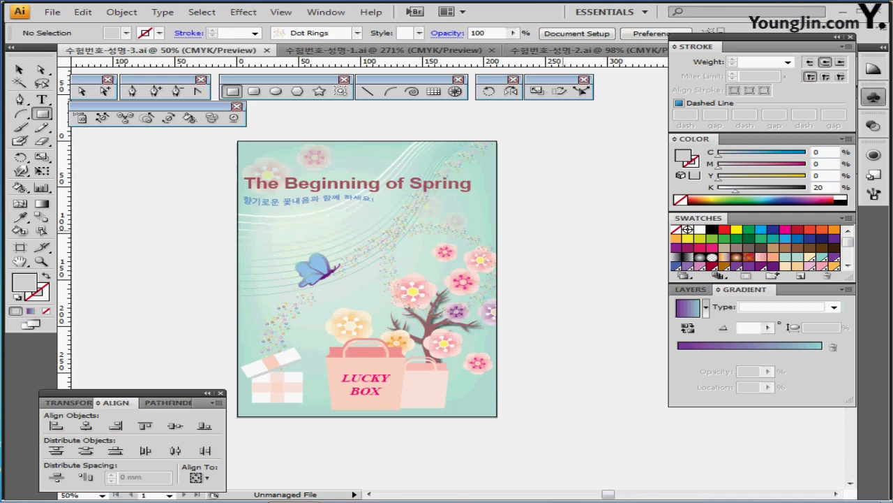